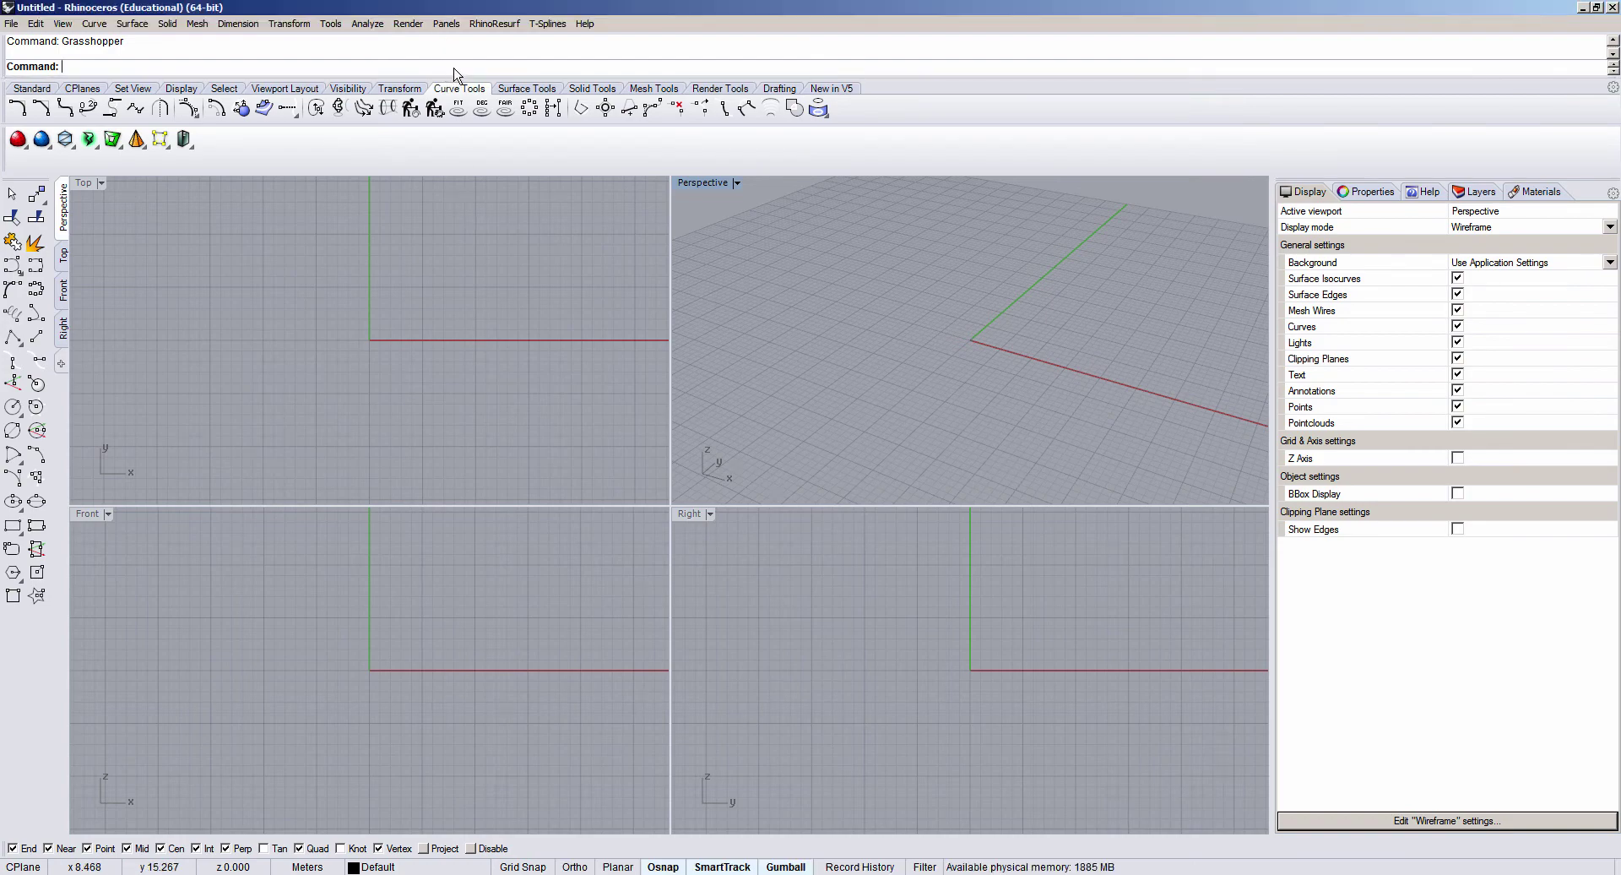
Step: Launch Grasshopper by entering 'Grasshopper' on the Rhino command line
text(Grassh)
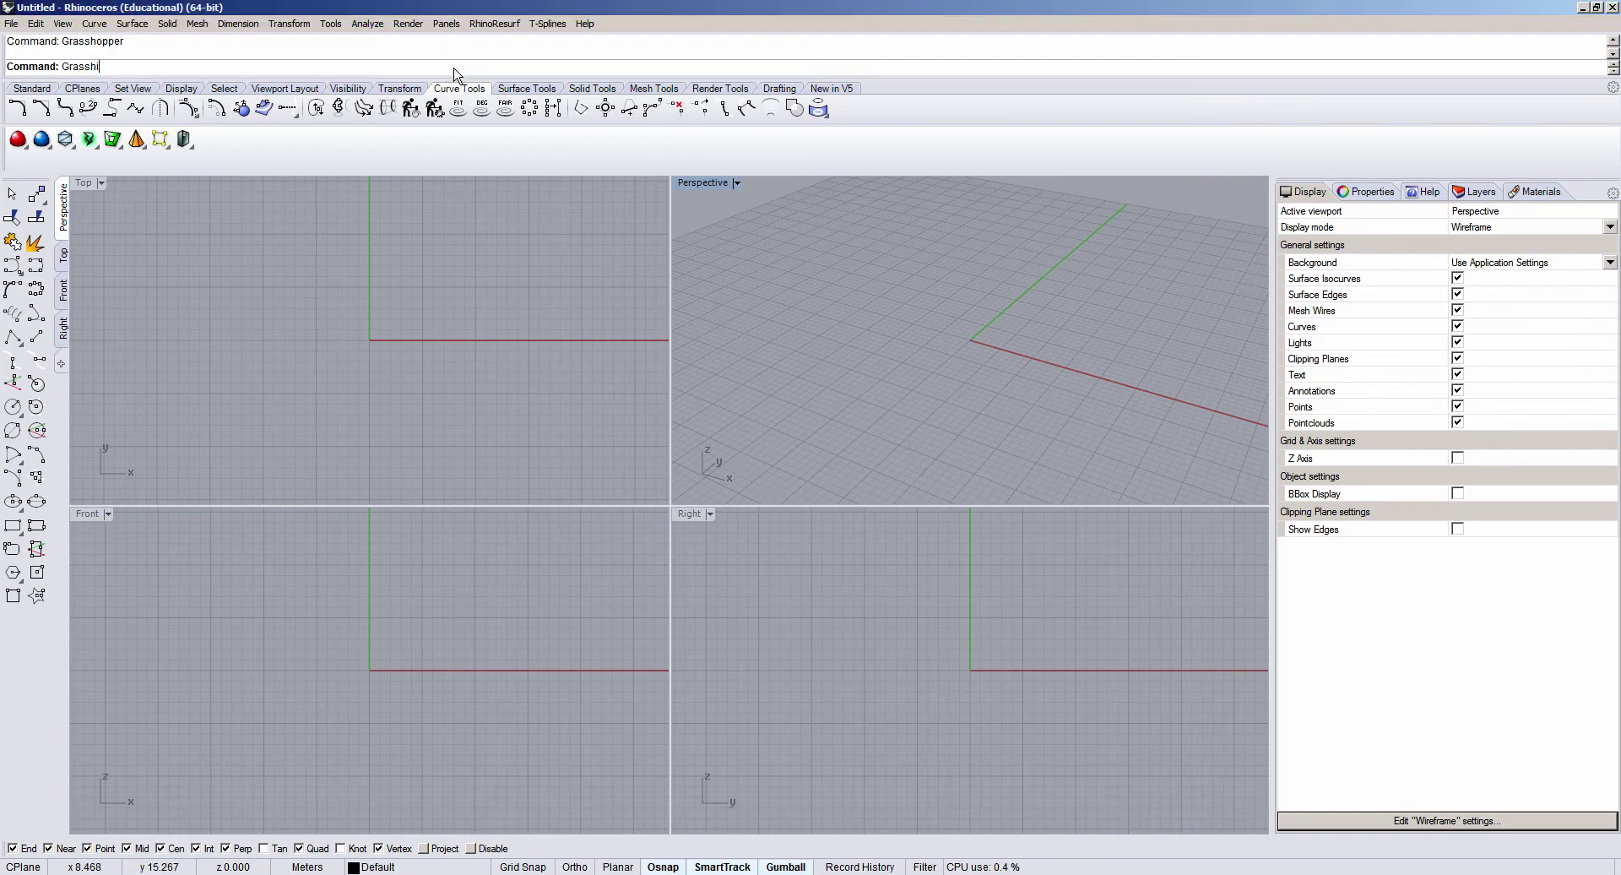
text(o)
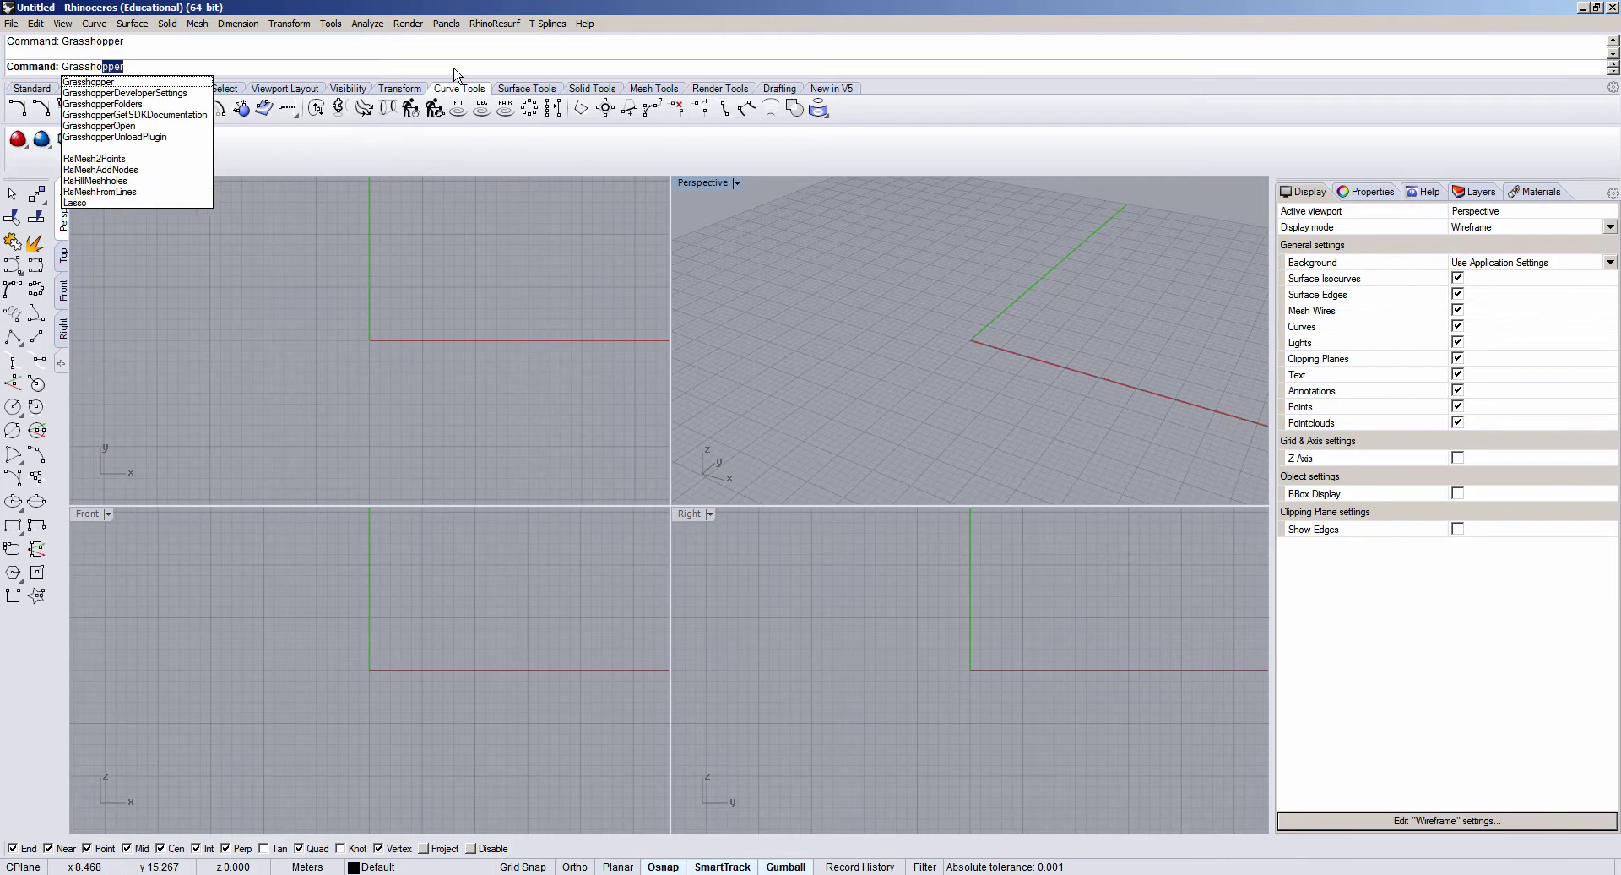
text(p)
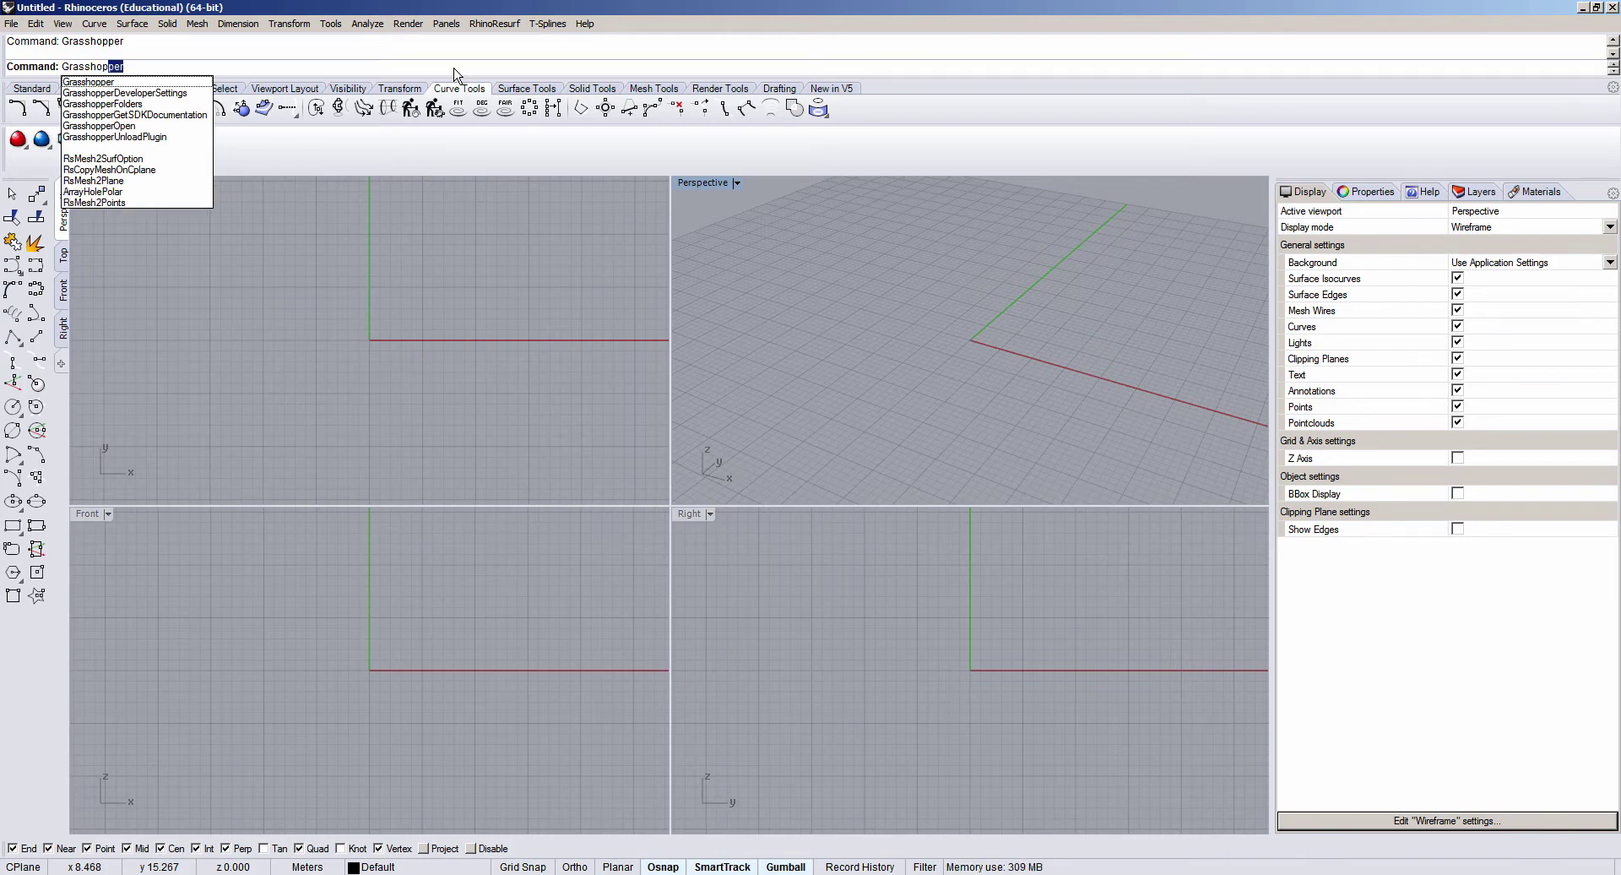
key(Return)
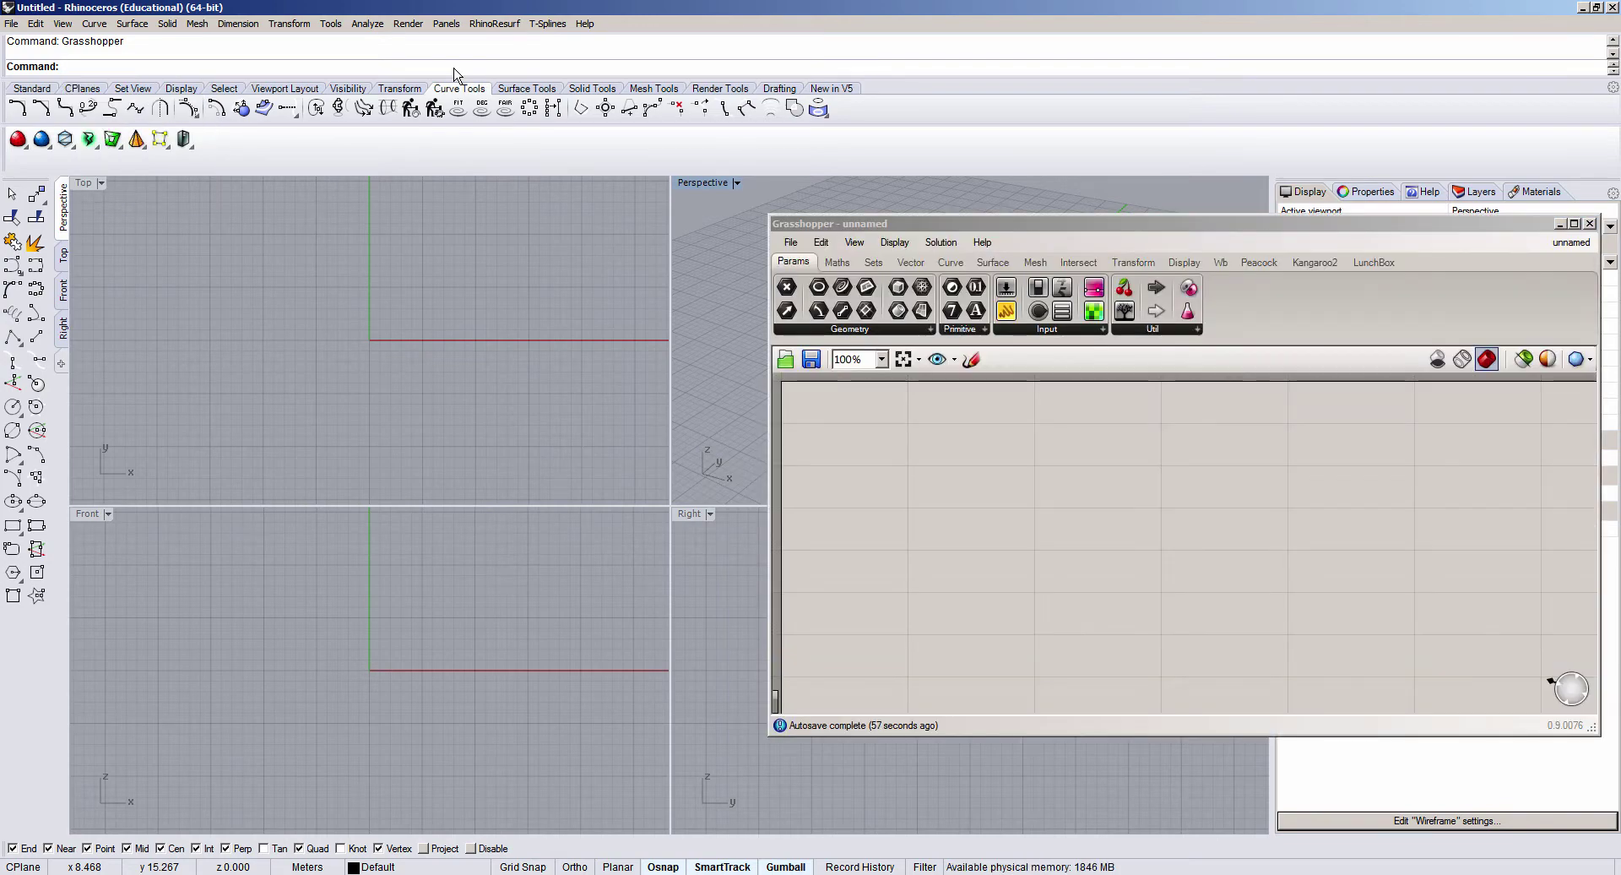
Step: Shift the Grasshopper window over the viewports and browse the Vector, Curve, Surface and Mesh categories, ending on Params
drag(1116, 225, 911, 215)
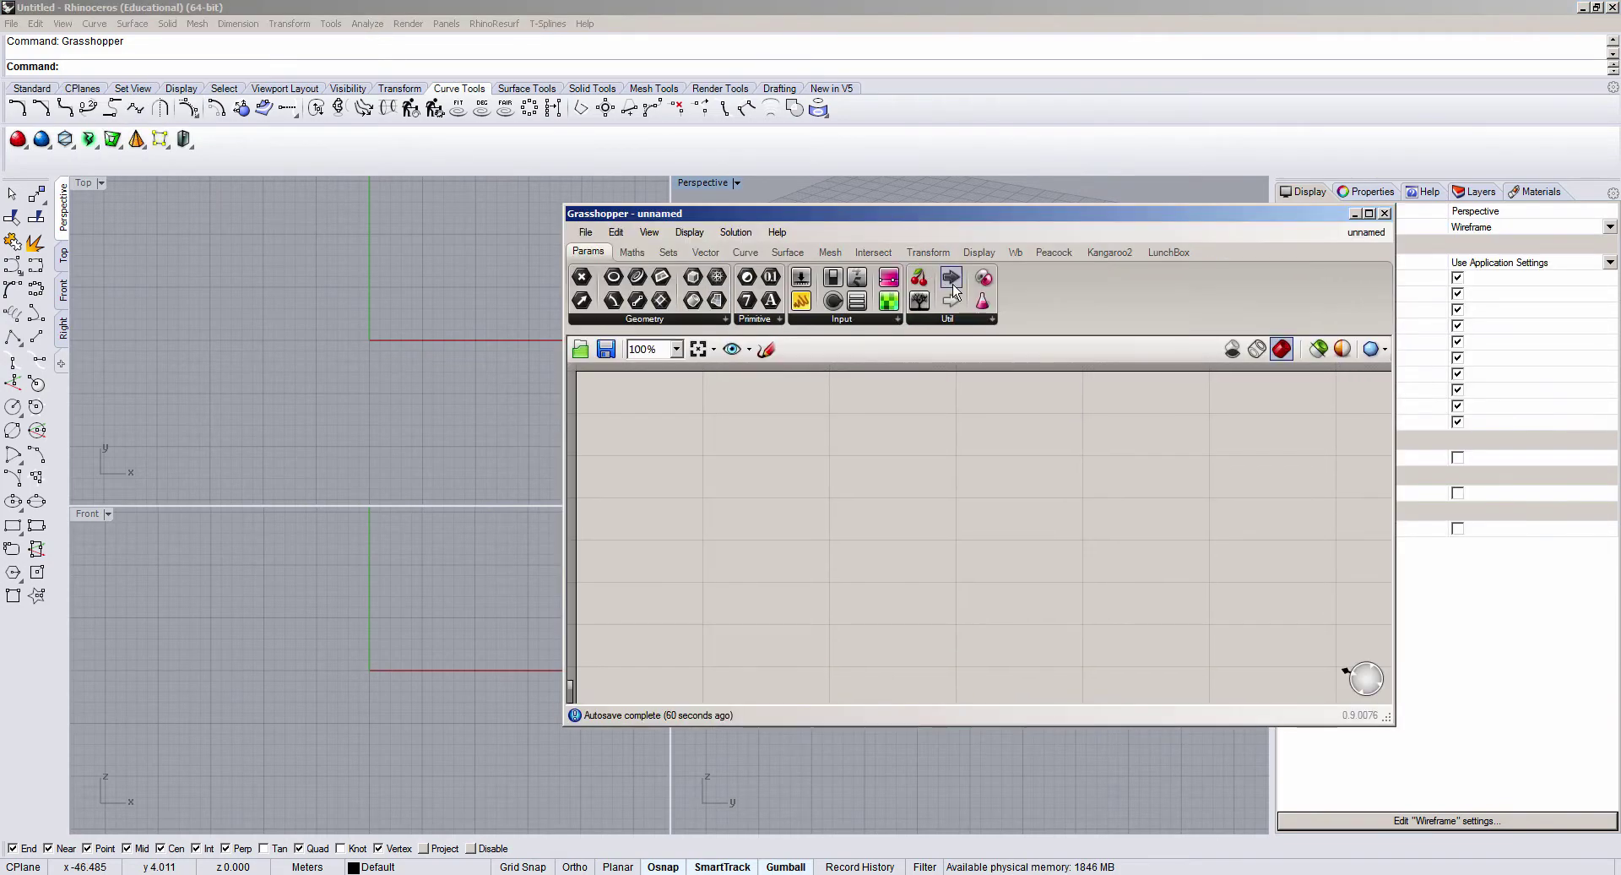
click(631, 251)
click(668, 251)
click(706, 251)
click(746, 251)
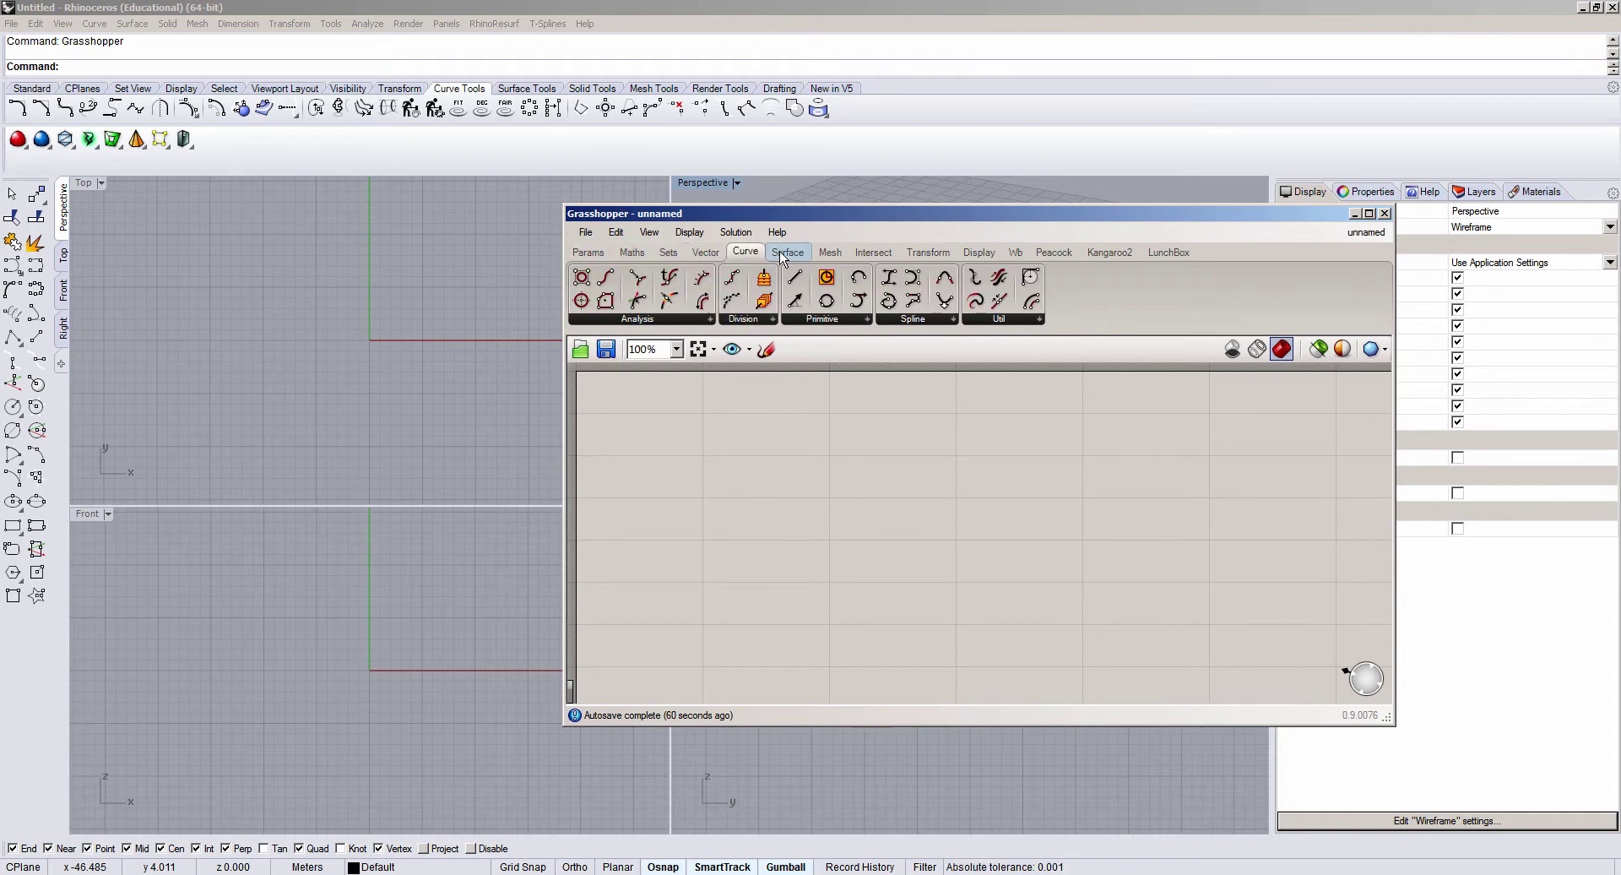
click(788, 252)
click(867, 254)
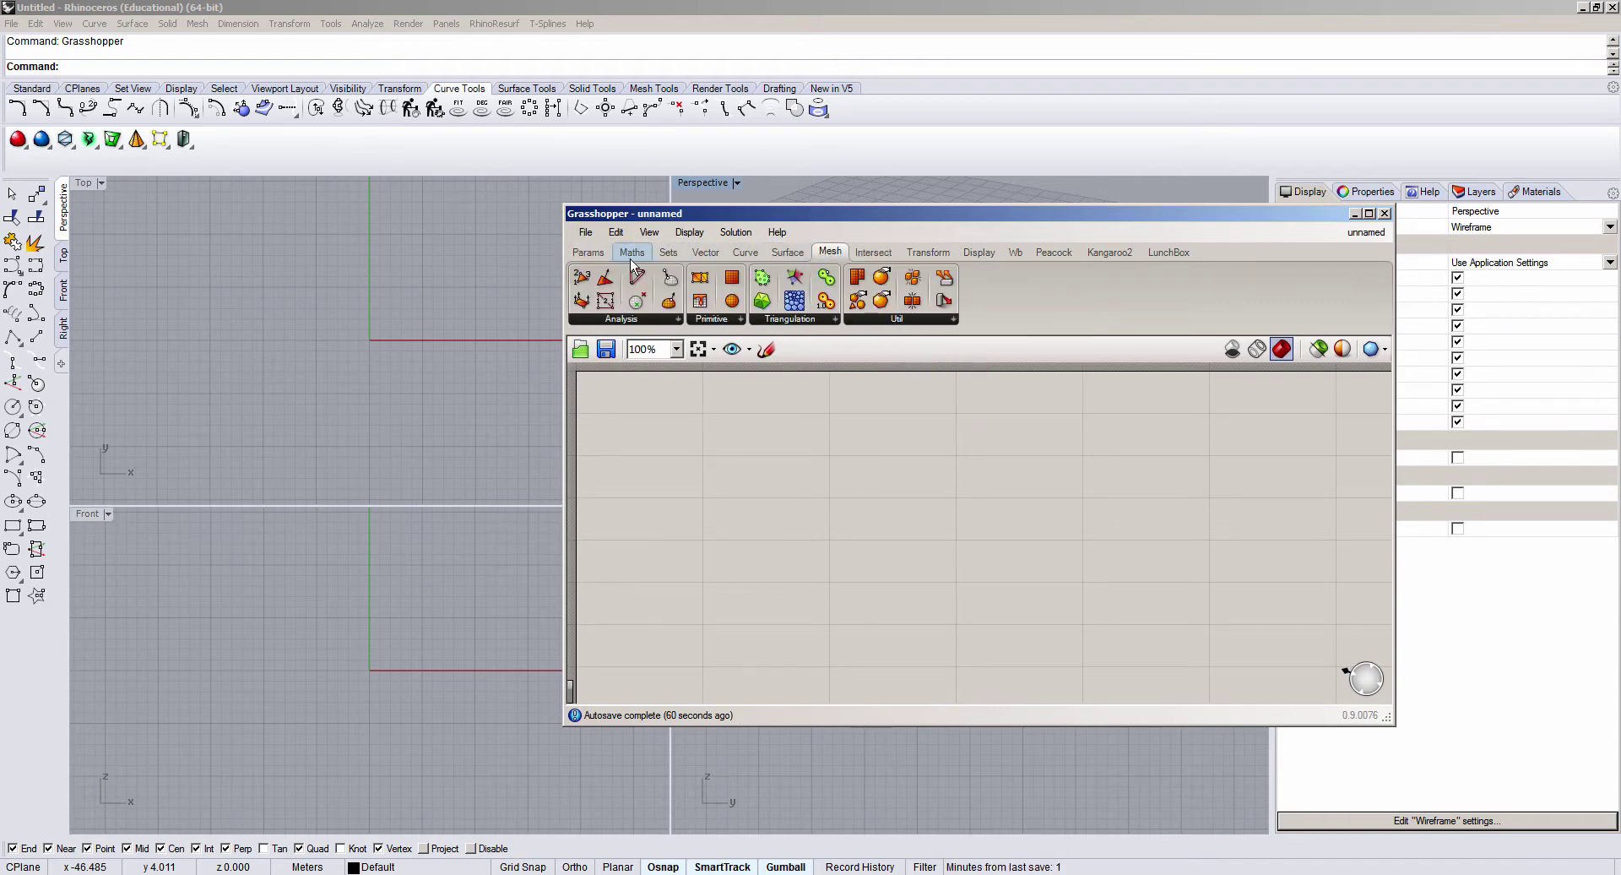
click(604, 255)
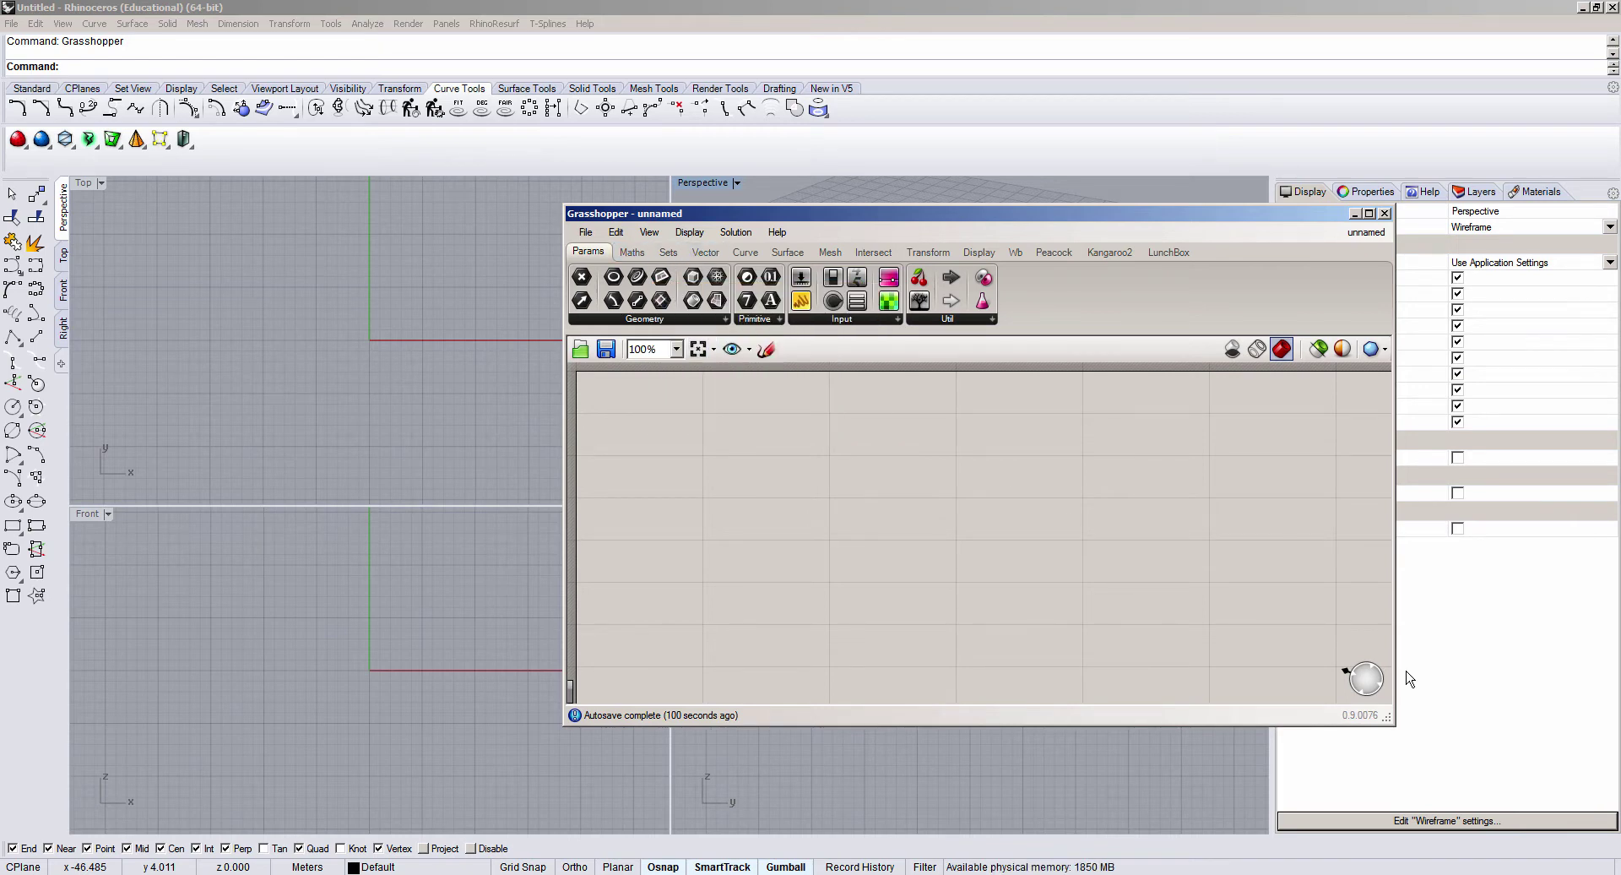
Step: Place a Circle parameter and a Surface parameter beside it on the canvas, then zoom and pan to inspect them
mouse_move(613, 282)
mouse_down()
mouse_move(636, 381)
mouse_move(727, 439)
mouse_up()
scroll(736, 458, up, 3)
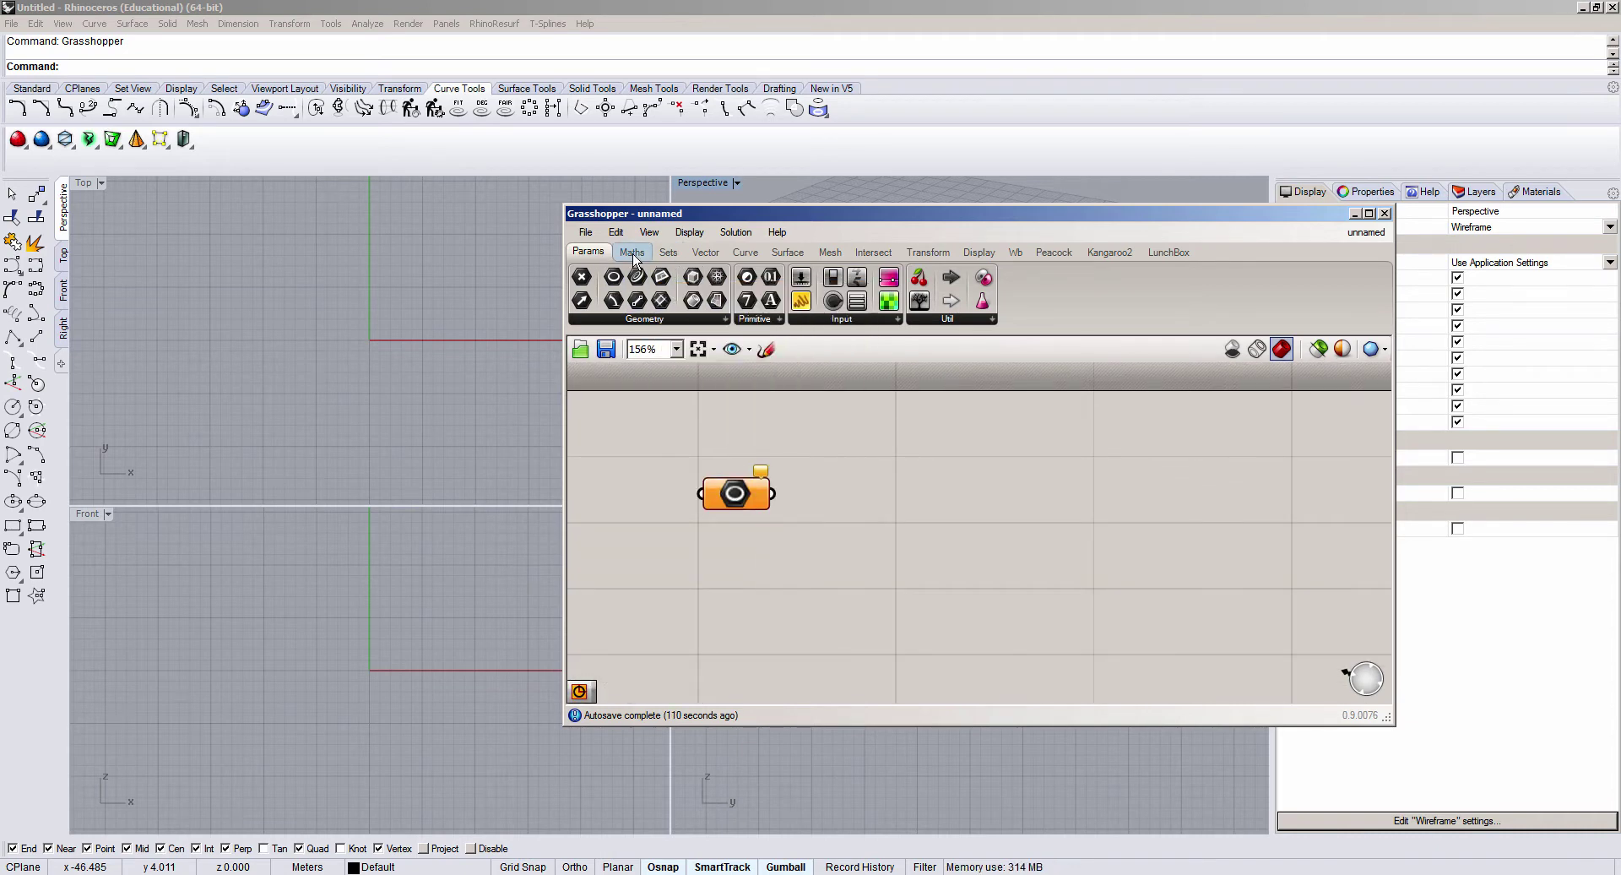
drag(661, 277, 851, 494)
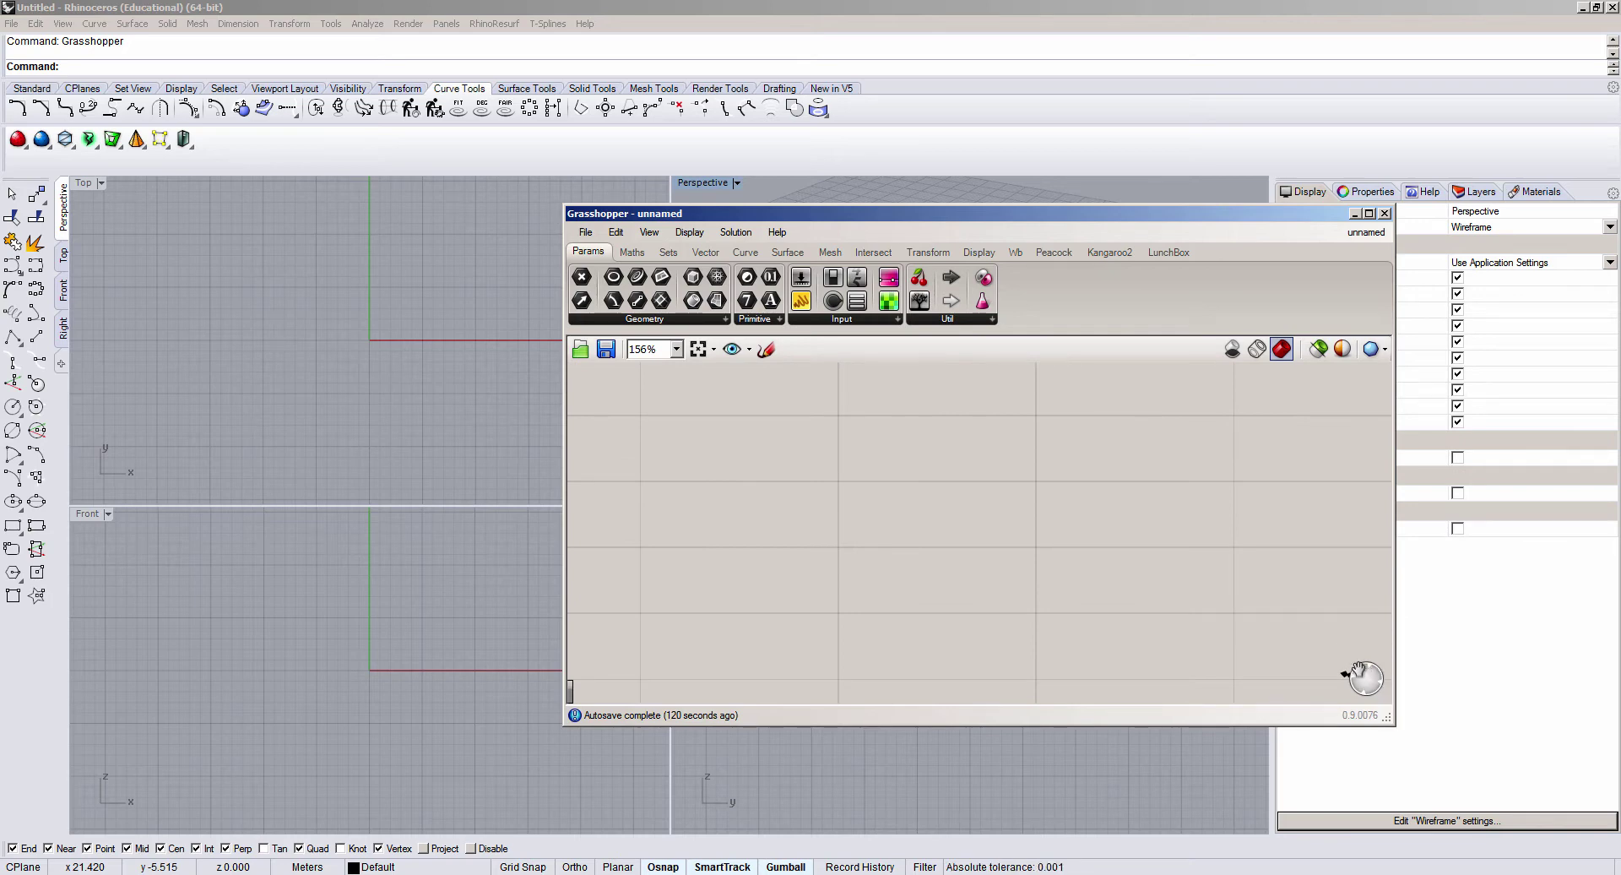
scroll(1222, 596, down, 5)
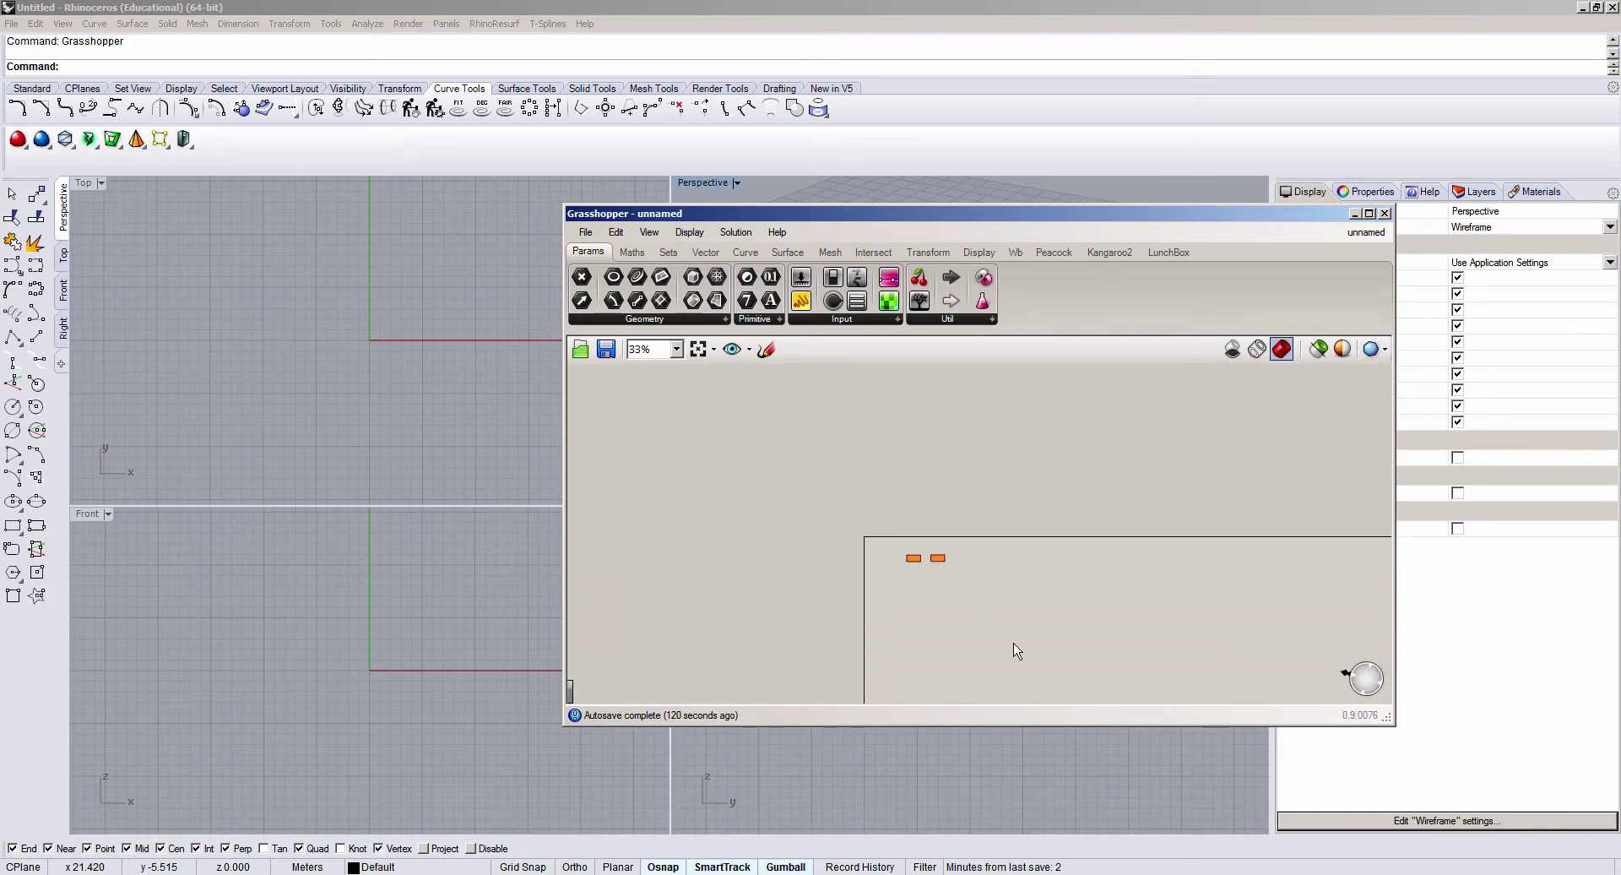
scroll(851, 488, up, 4)
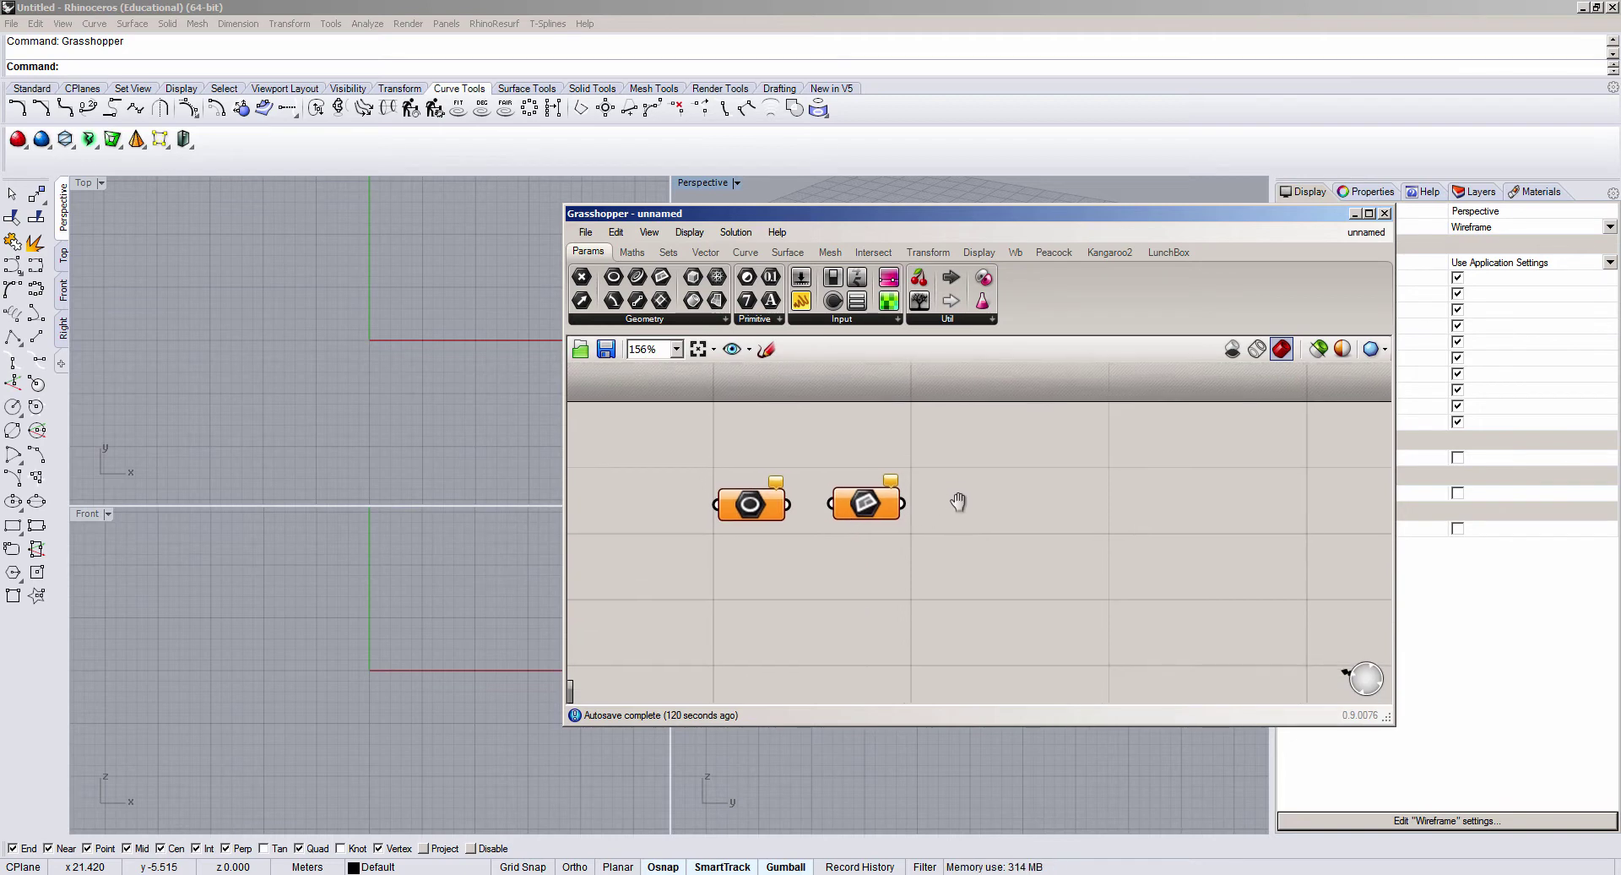
mouse_move(328, 315)
right_down()
mouse_move(314, 355)
mouse_move(337, 347)
right_up()
right_drag(944, 600, 996, 528)
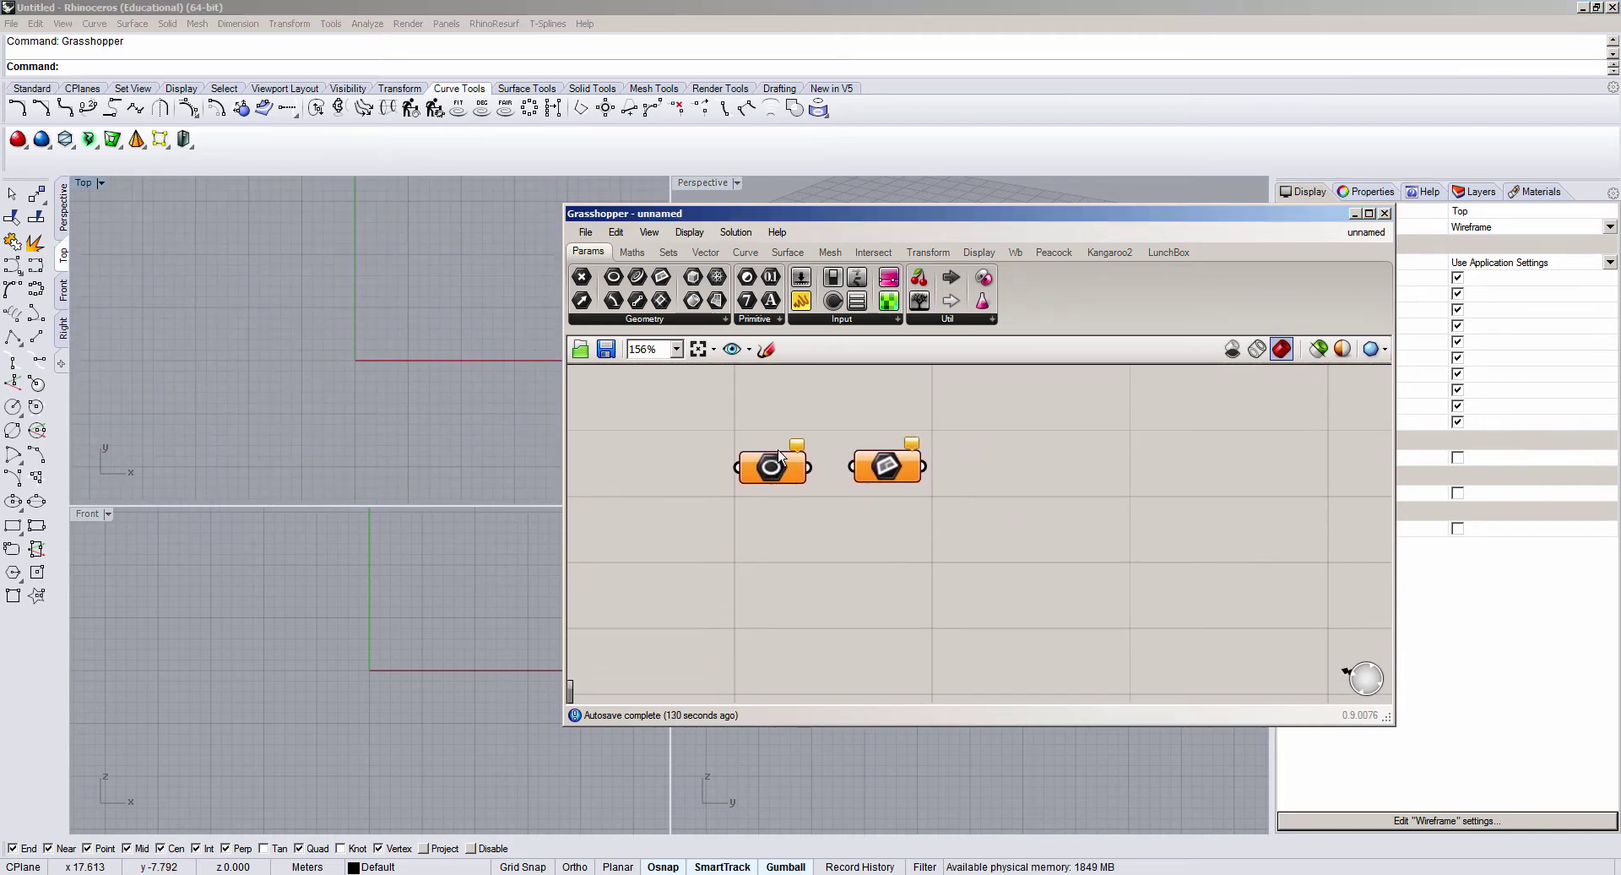
scroll(873, 482, up, 4)
scroll(872, 484, down, 4)
scroll(873, 484, up, 4)
scroll(871, 484, up, 2)
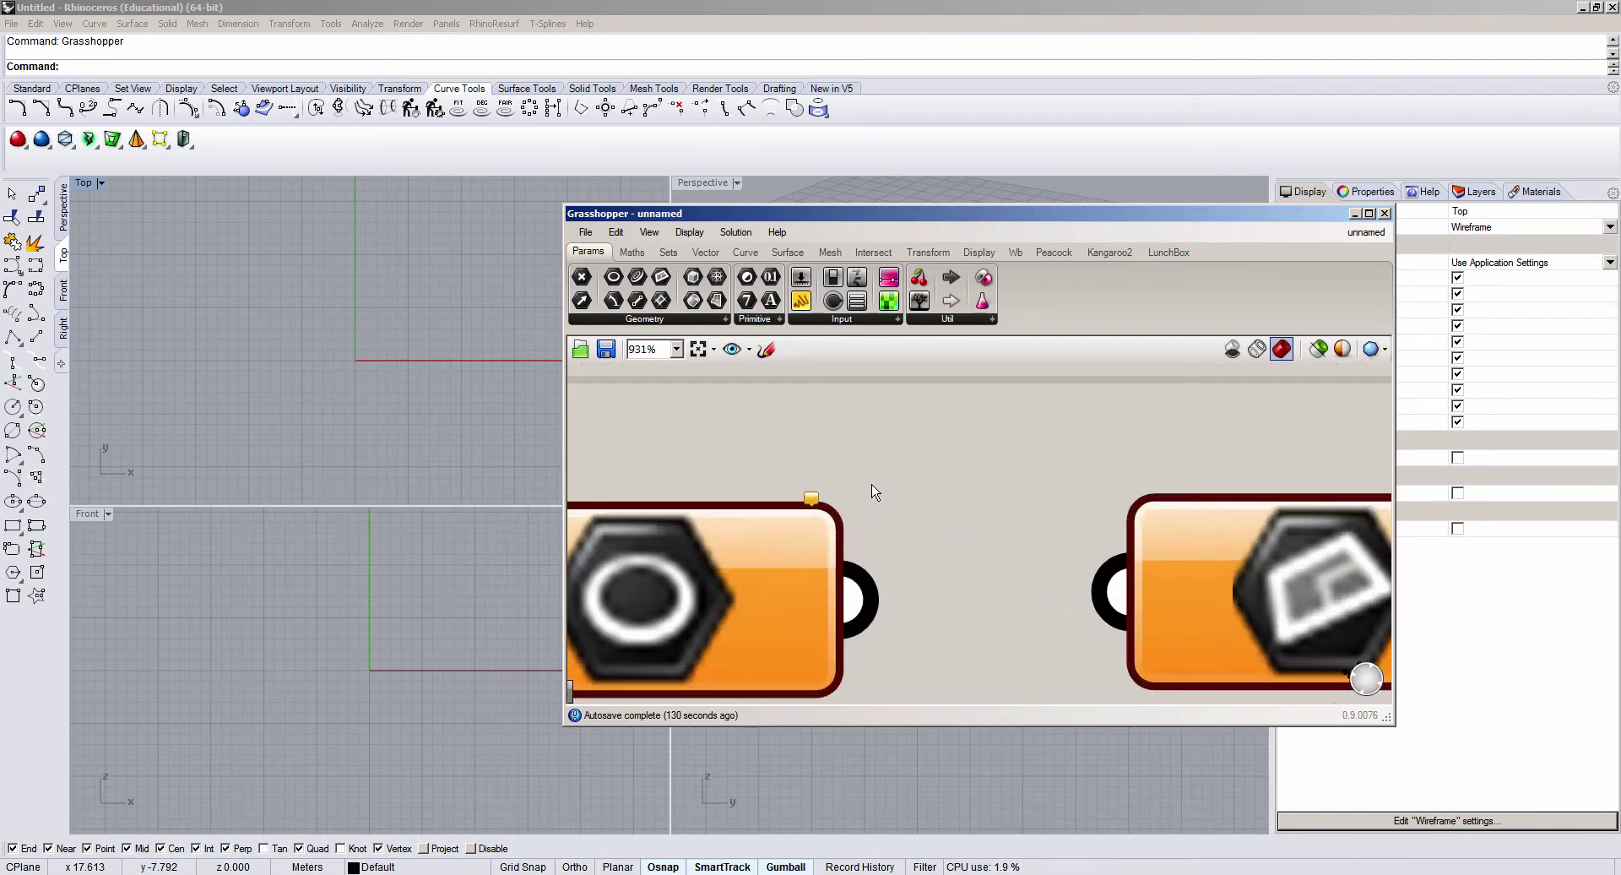
scroll(871, 483, down, 6)
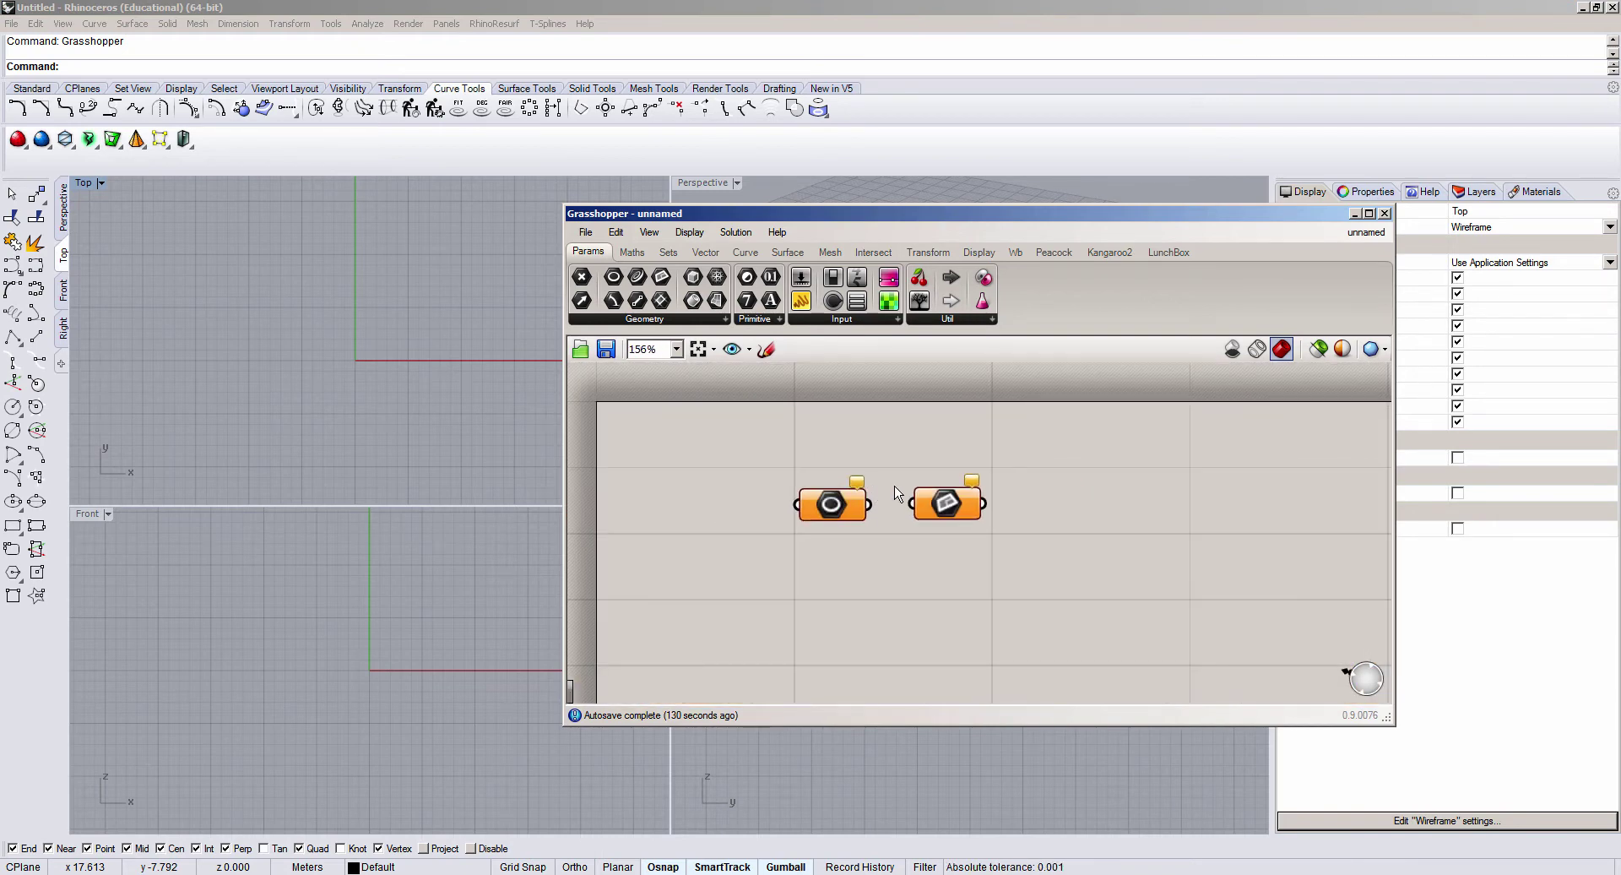
scroll(893, 485, down, 2)
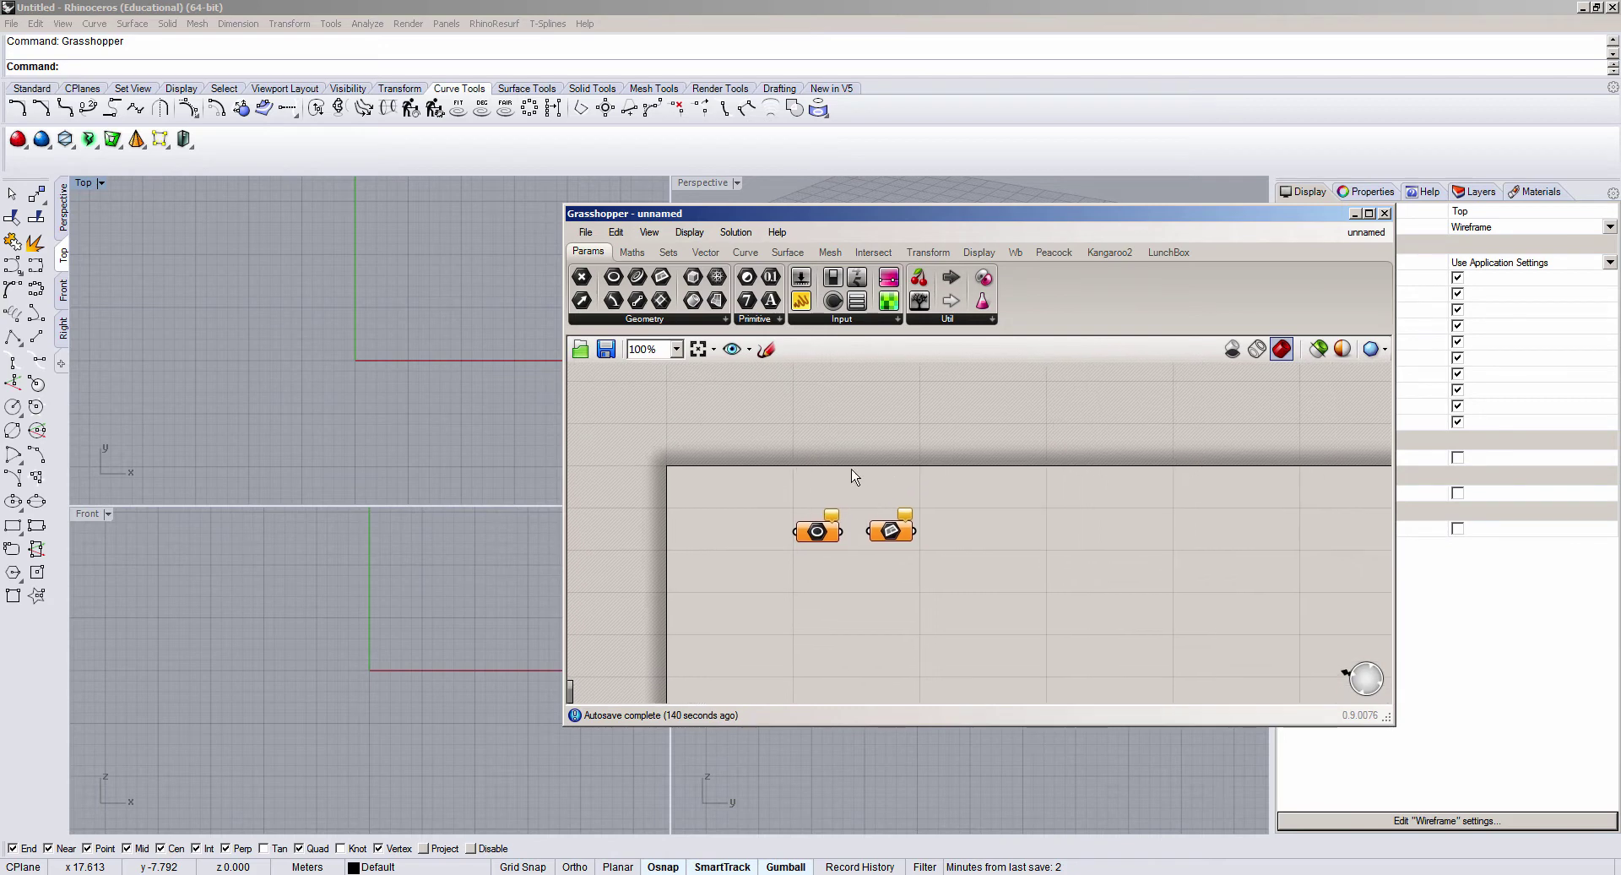
Step: Add Evaluate Length and Divide Curve components from the Curve category
click(699, 350)
click(745, 252)
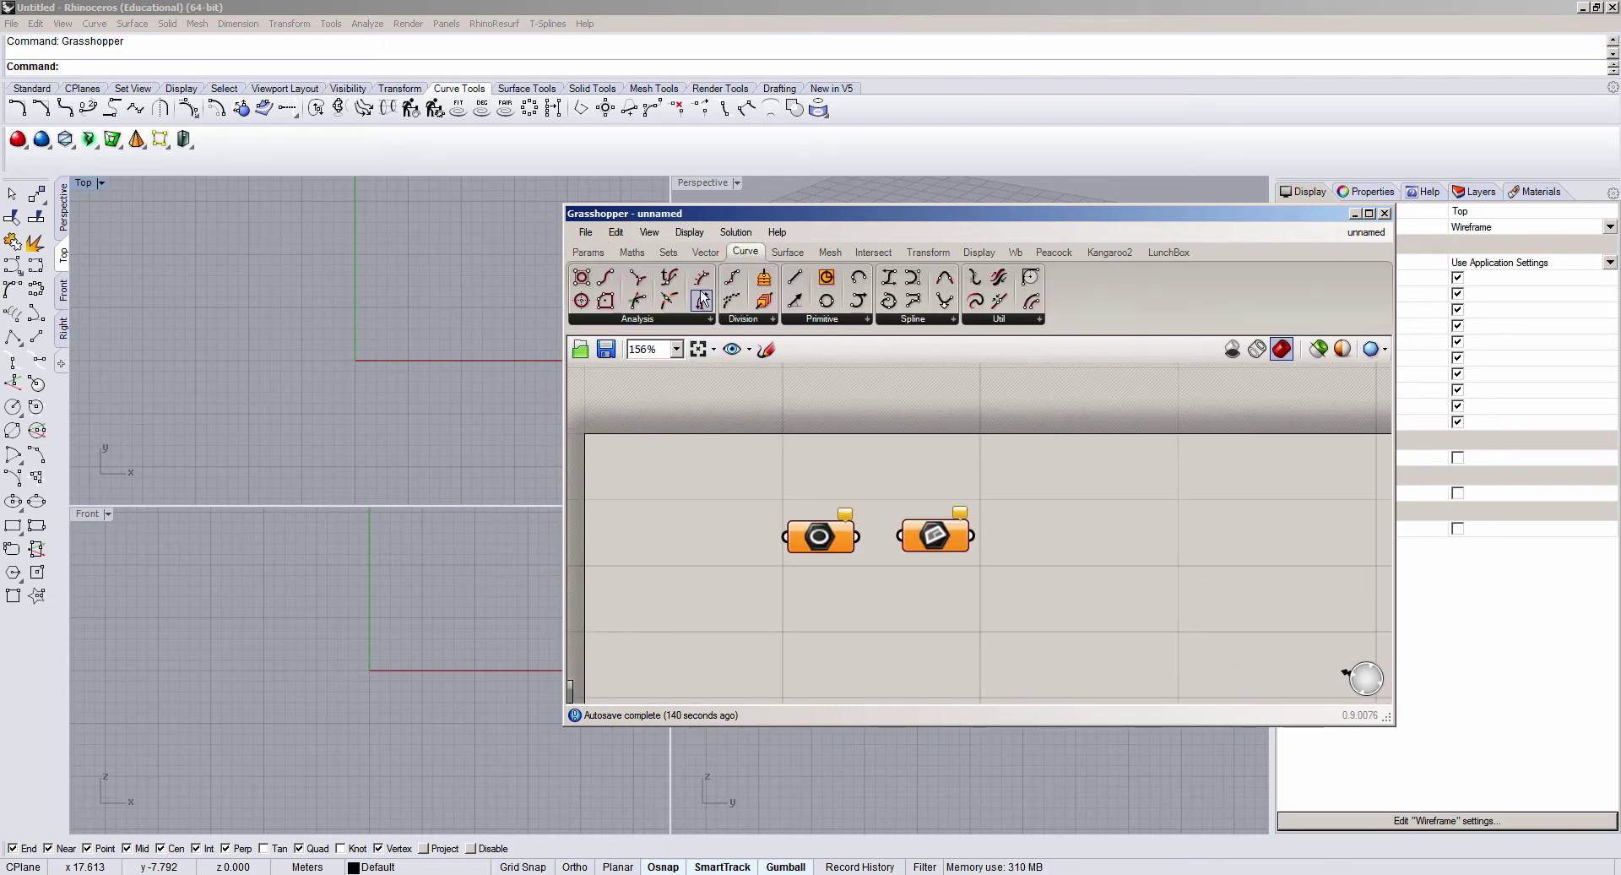
drag(747, 372, 804, 489)
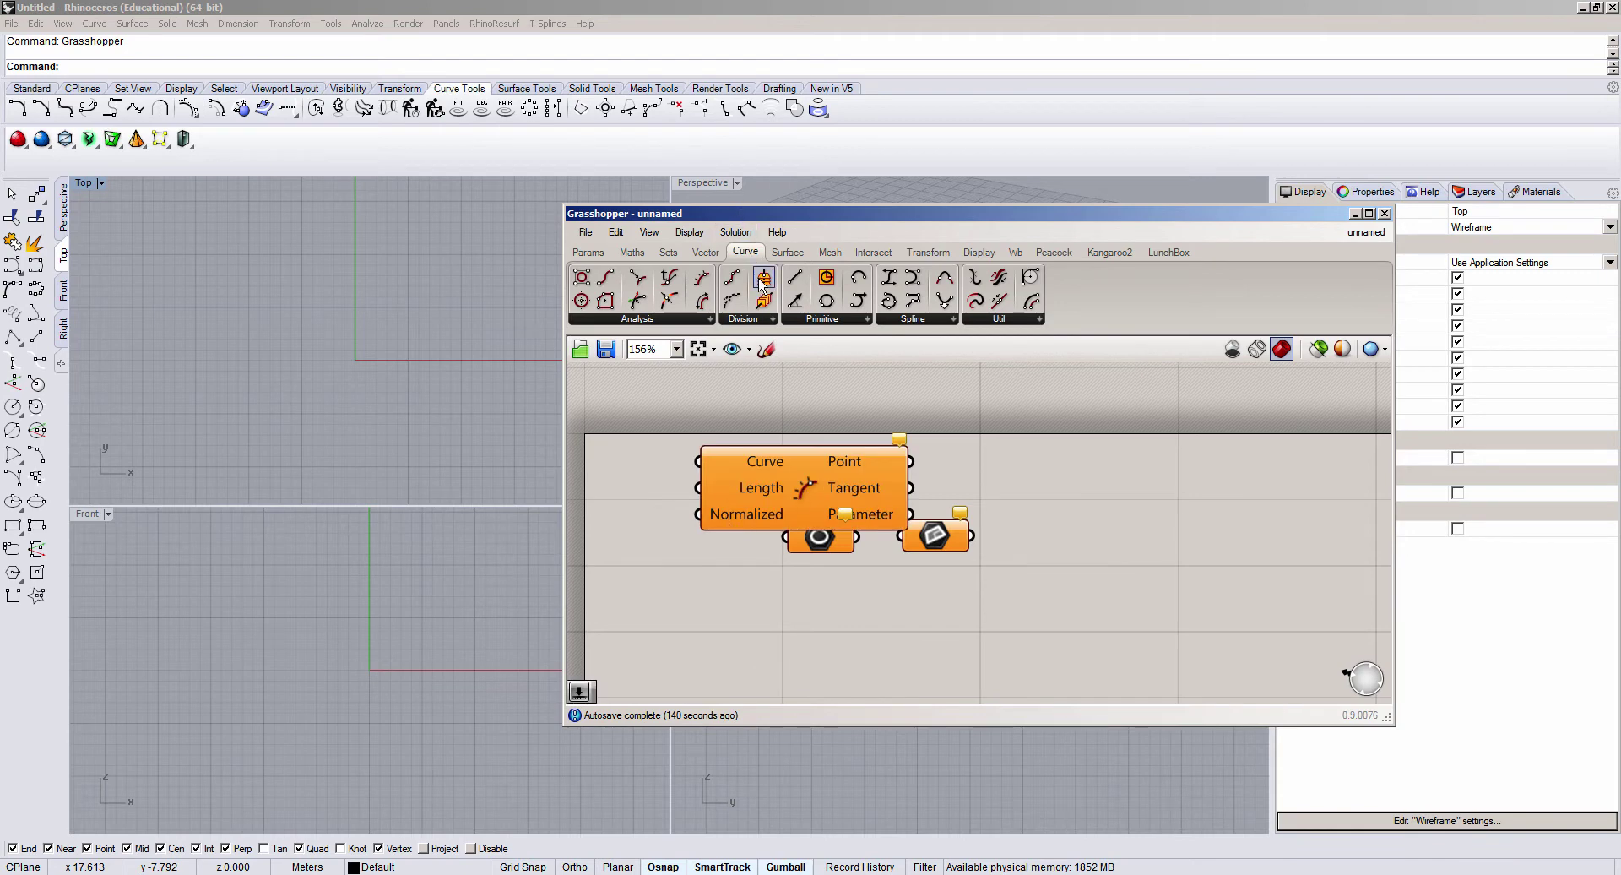
drag(764, 277, 747, 612)
scroll(645, 400, down, 5)
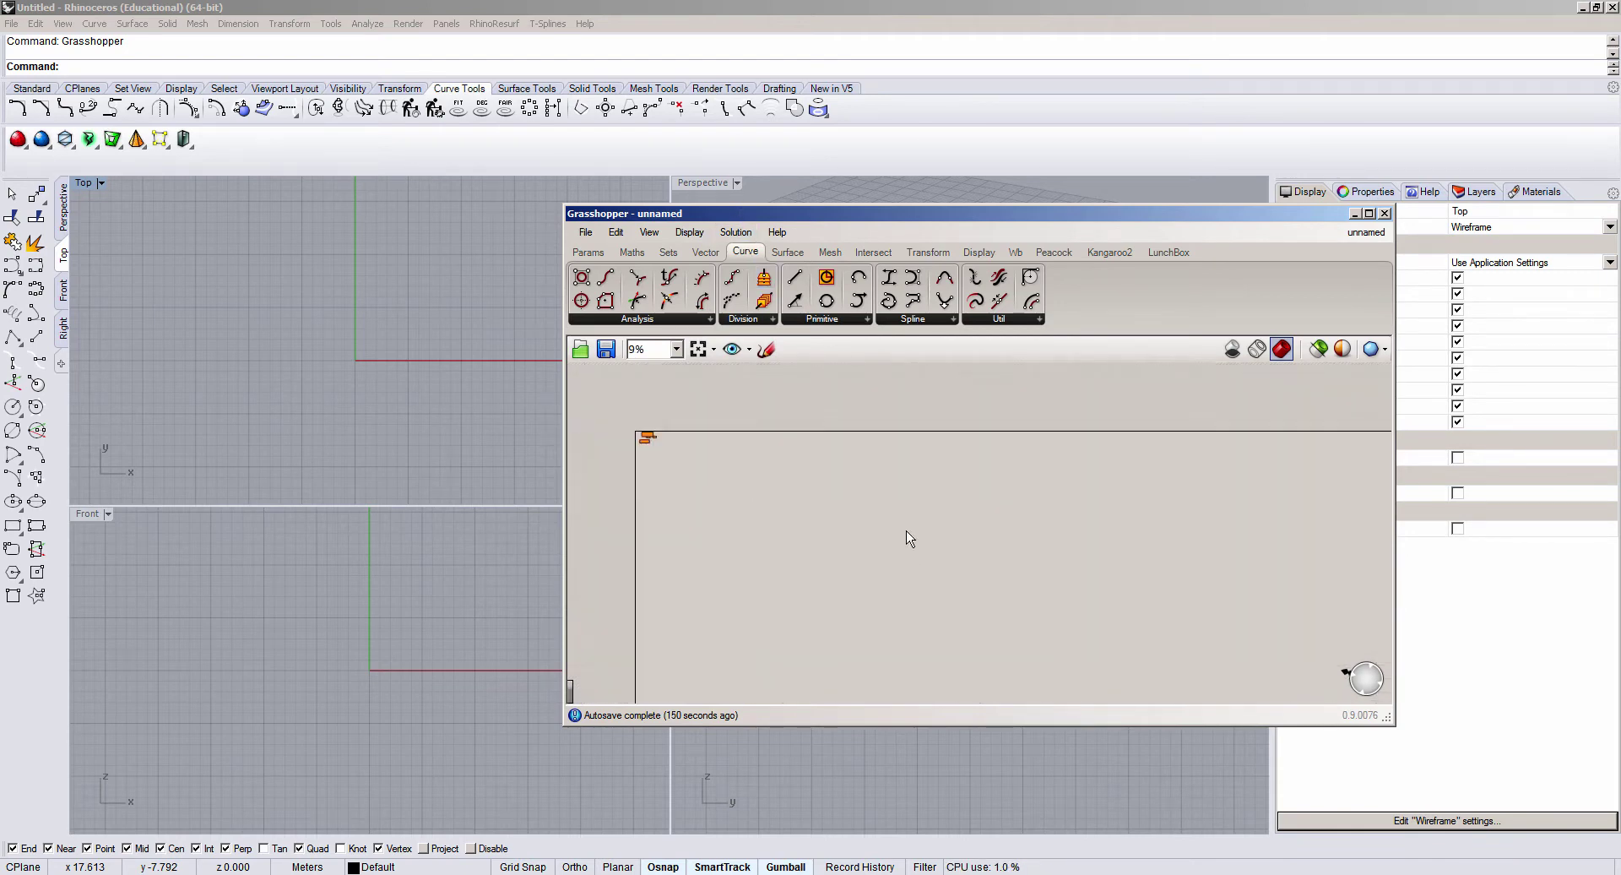
Step: Window-select every component on the canvas and delete them all
click(697, 350)
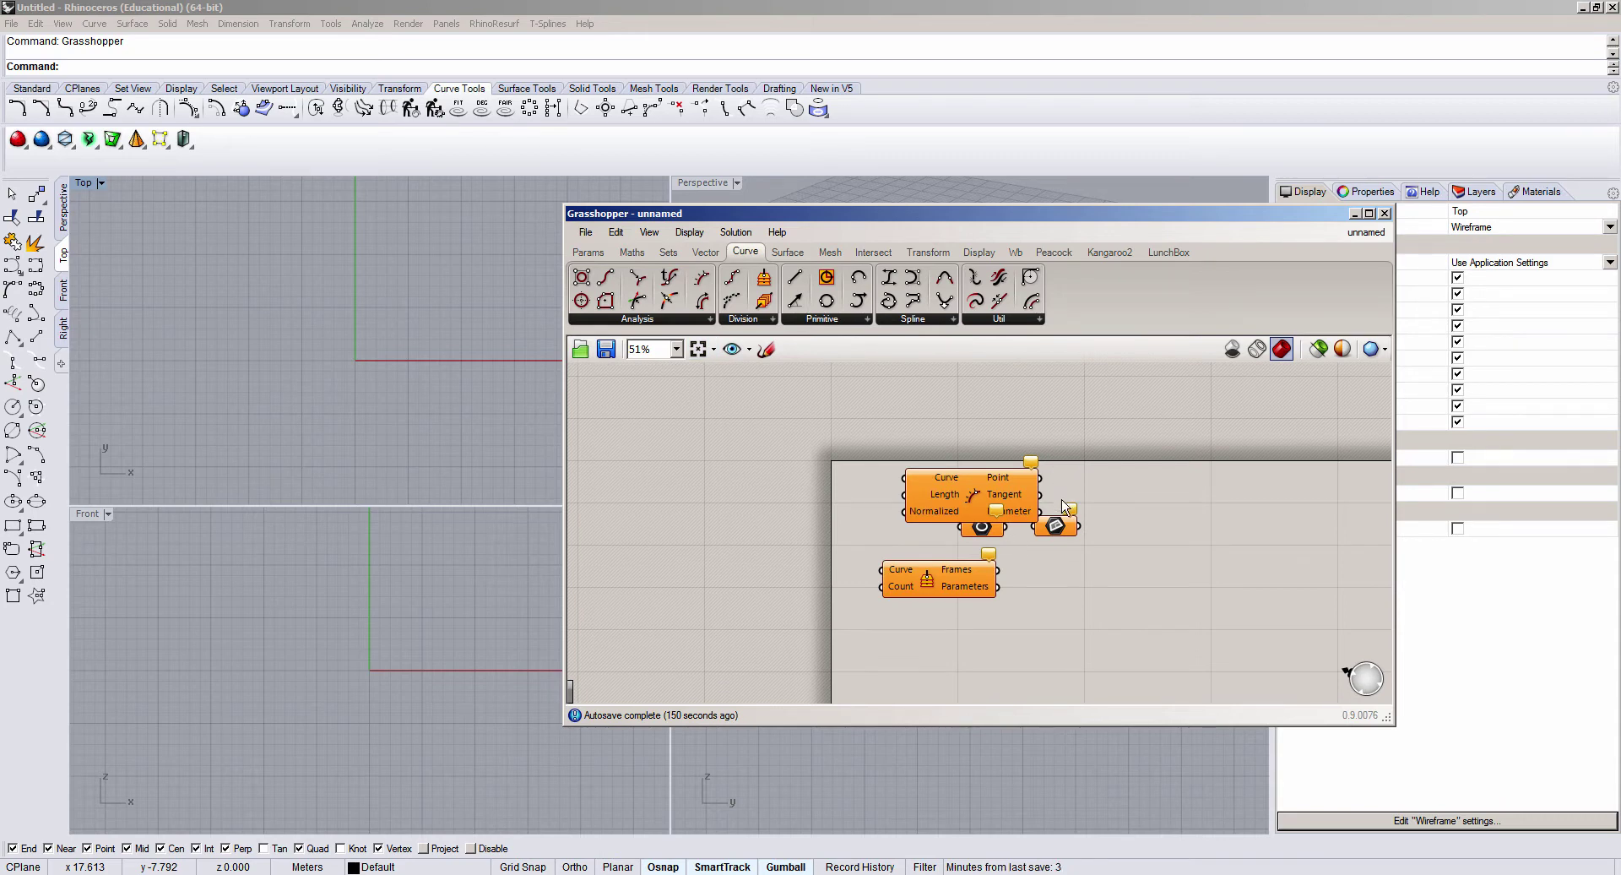
drag(1143, 434, 844, 621)
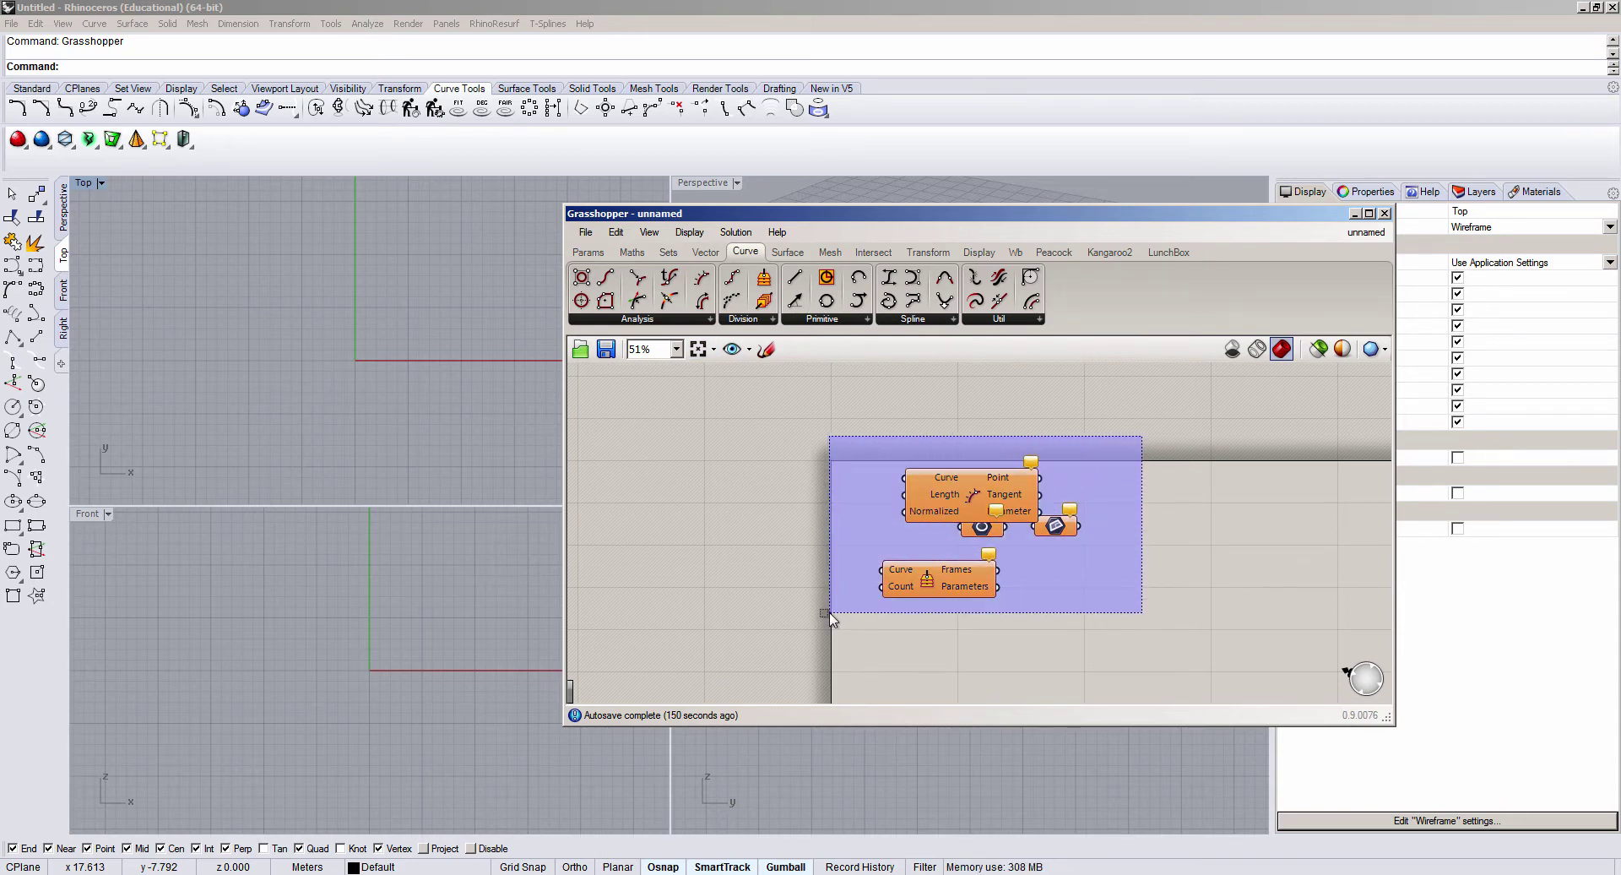
click(1374, 349)
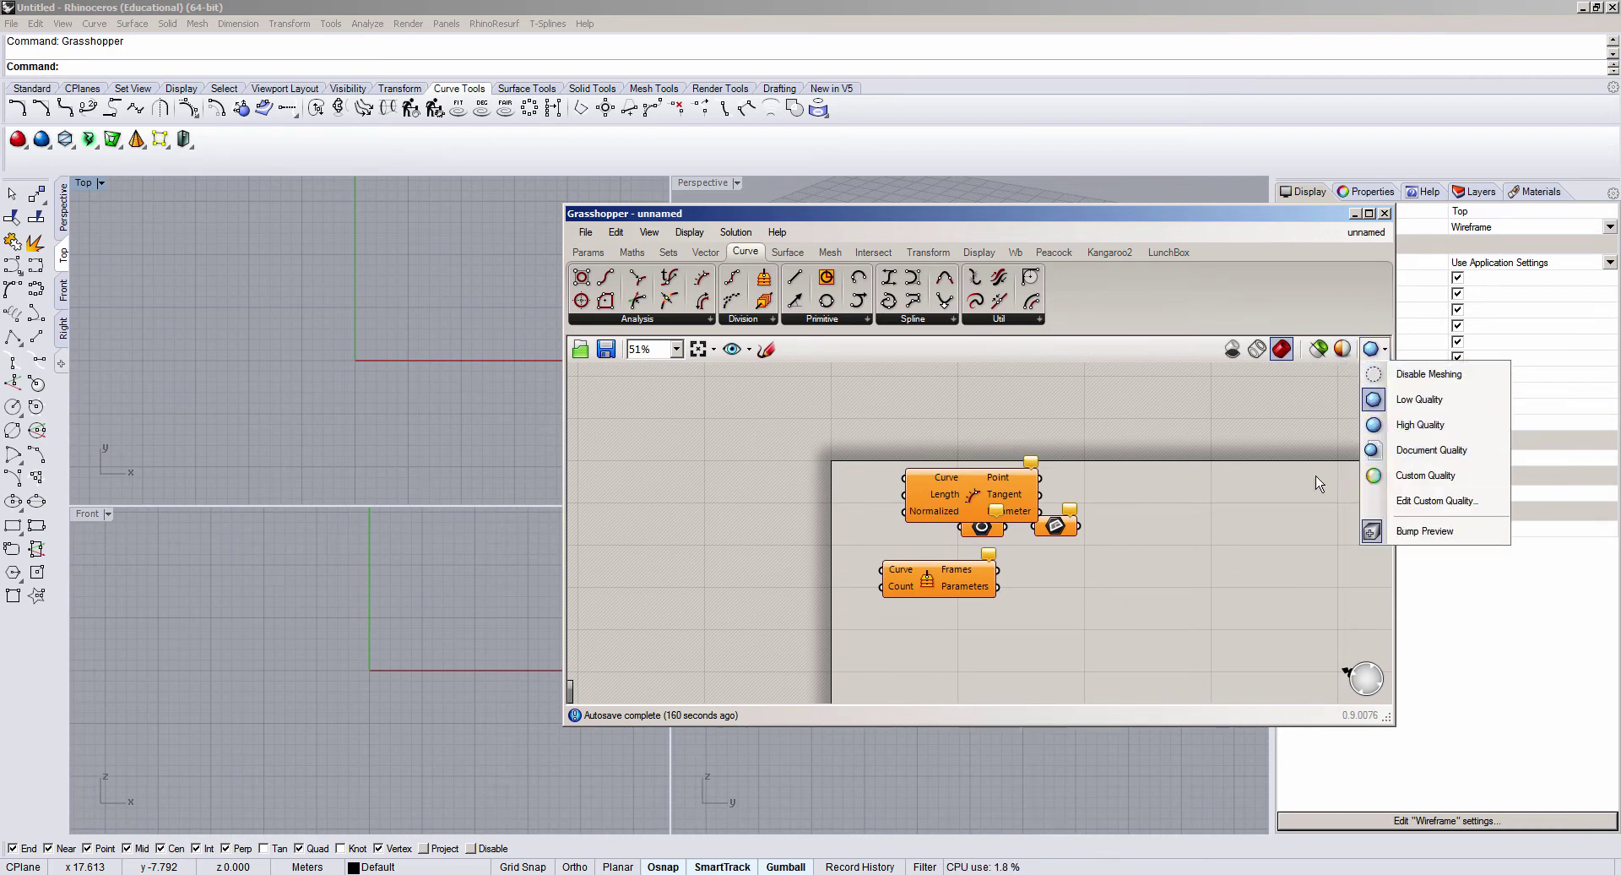
drag(1173, 426, 731, 731)
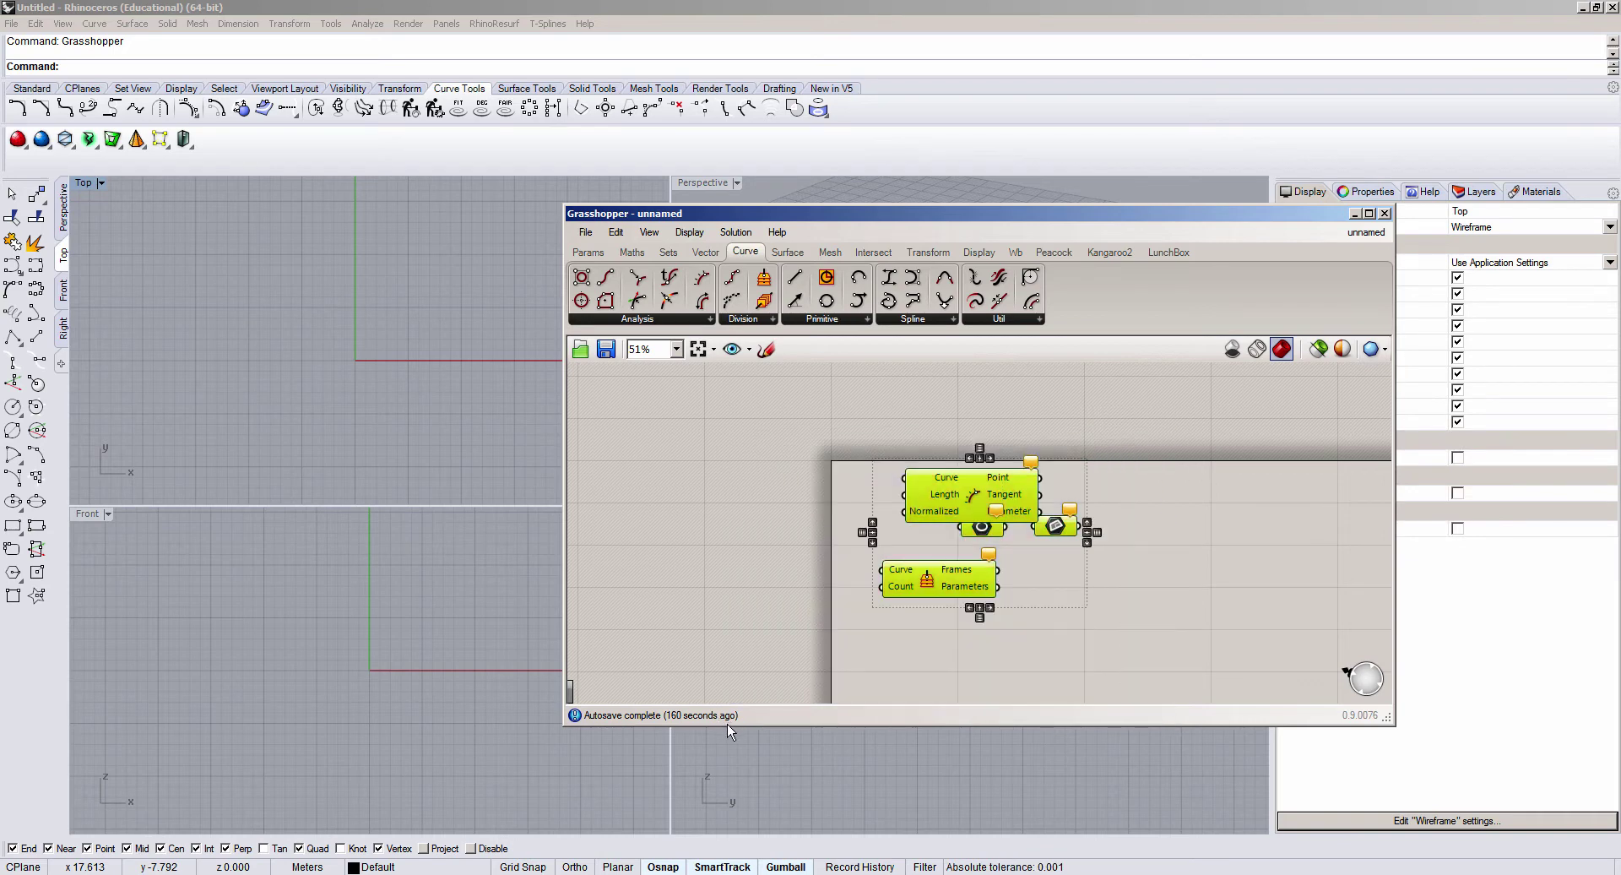
key(Delete)
scroll(686, 454, up, 2)
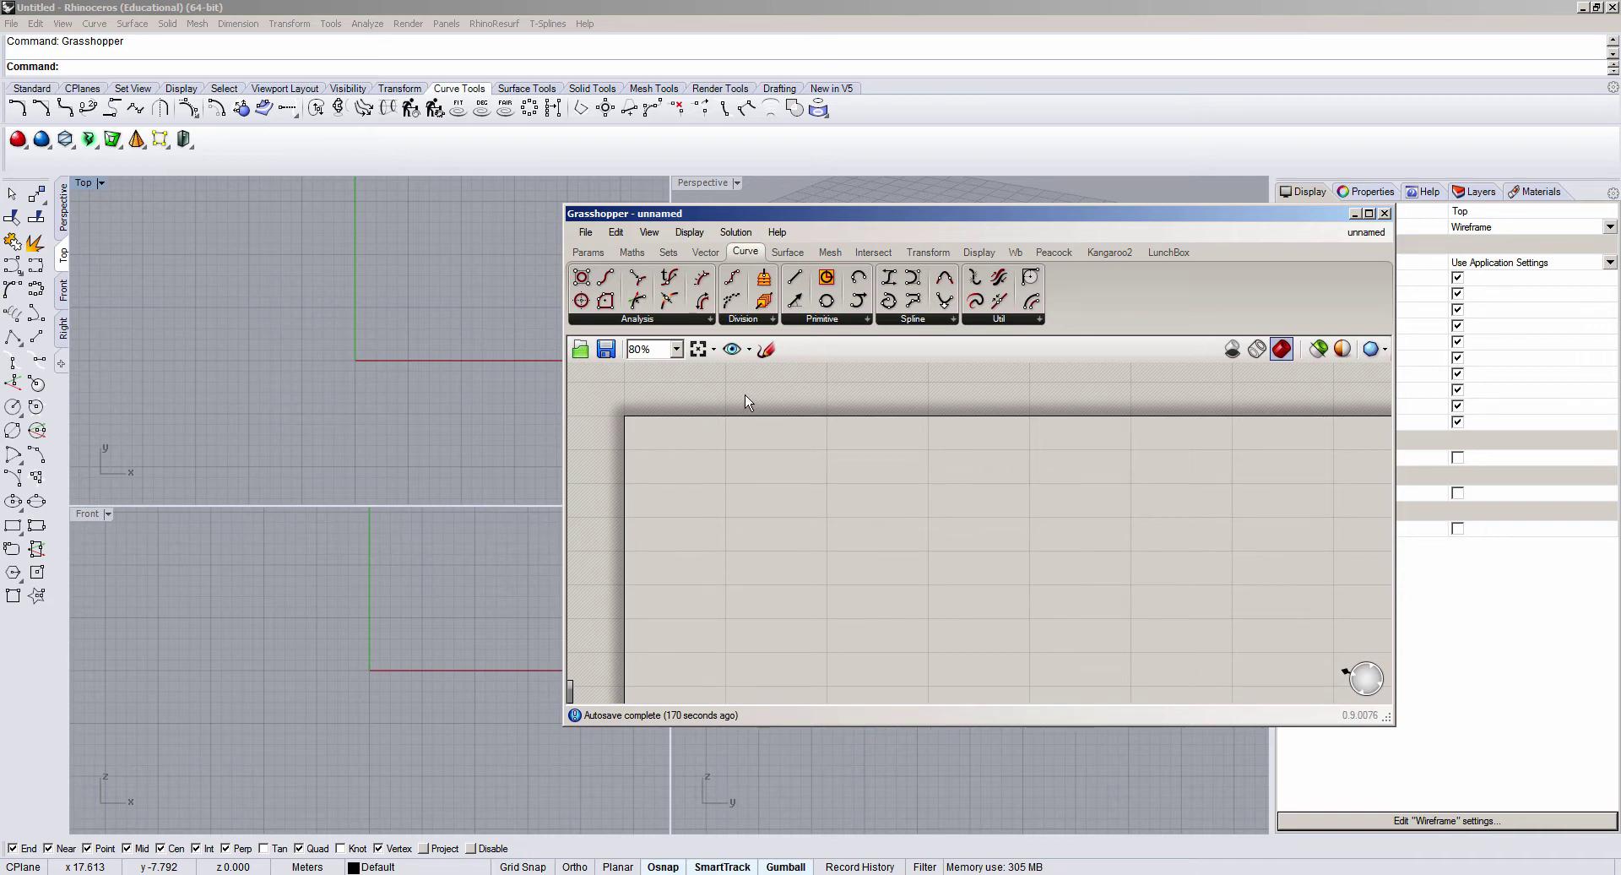
Step: Place a Point parameter from Params on the canvas and maximise Rhino's Perspective viewport
click(589, 254)
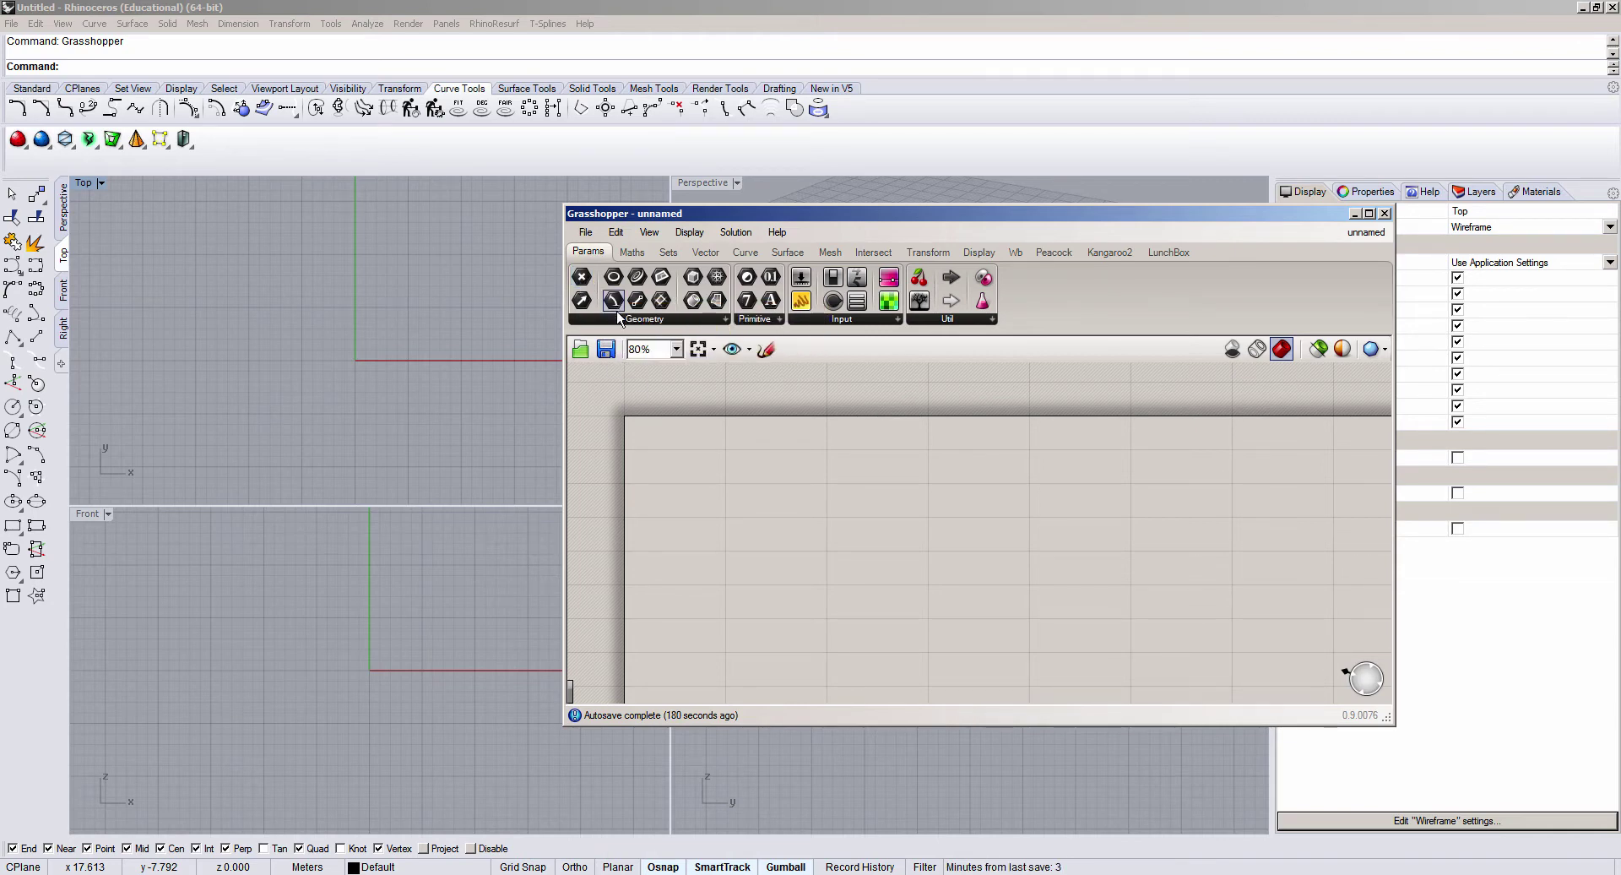
drag(614, 300, 847, 516)
scroll(846, 516, up, 5)
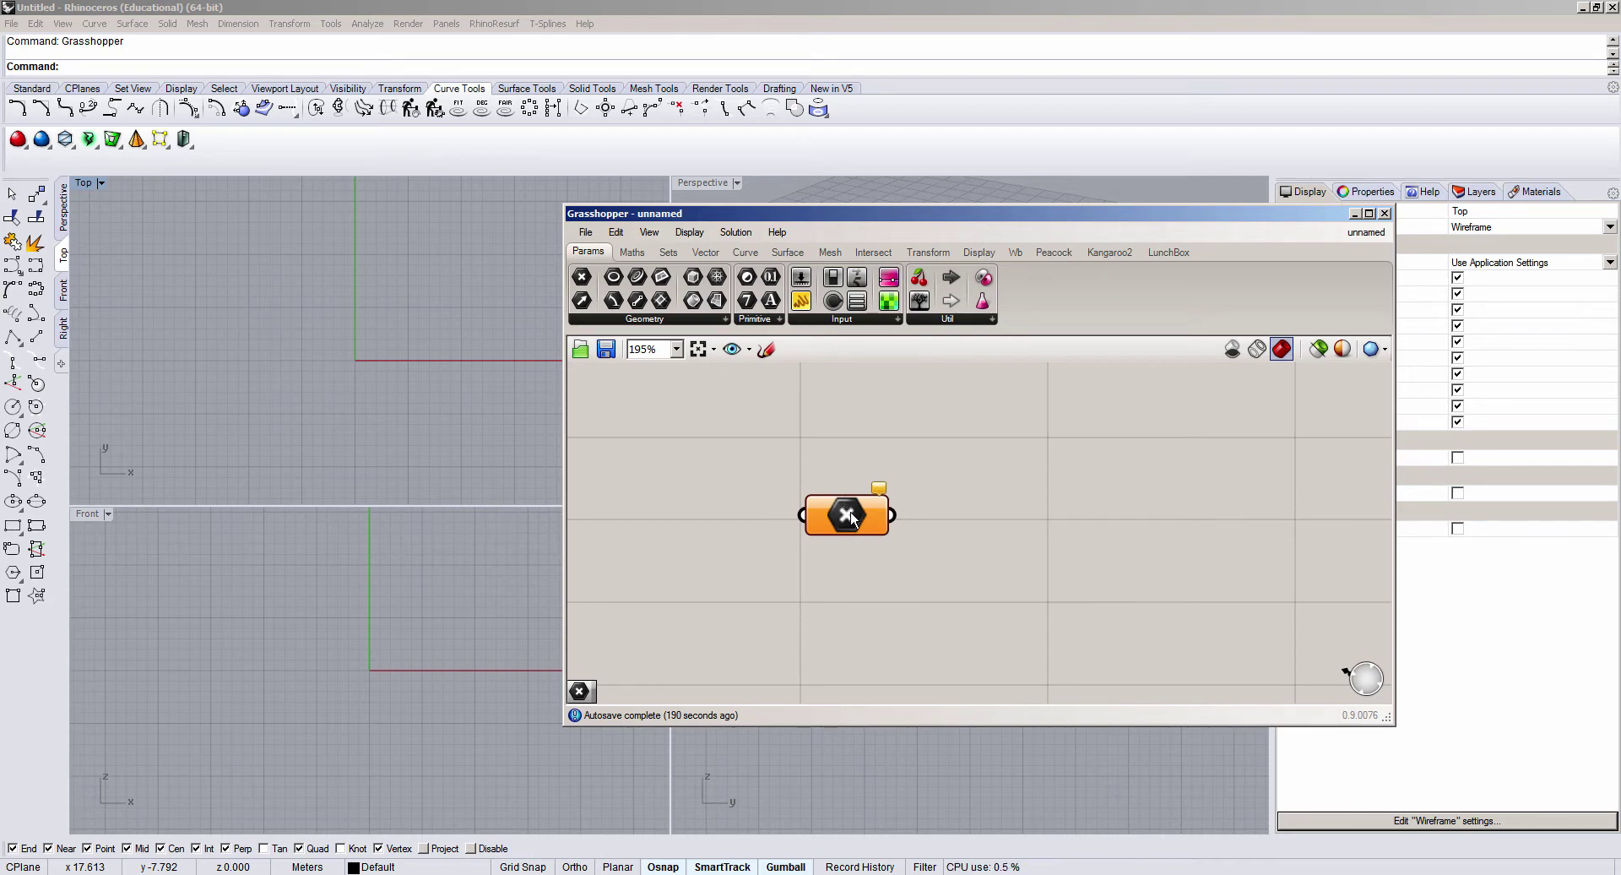
mouse_move(859, 520)
mouse_down()
mouse_move(876, 543)
mouse_move(863, 520)
mouse_up()
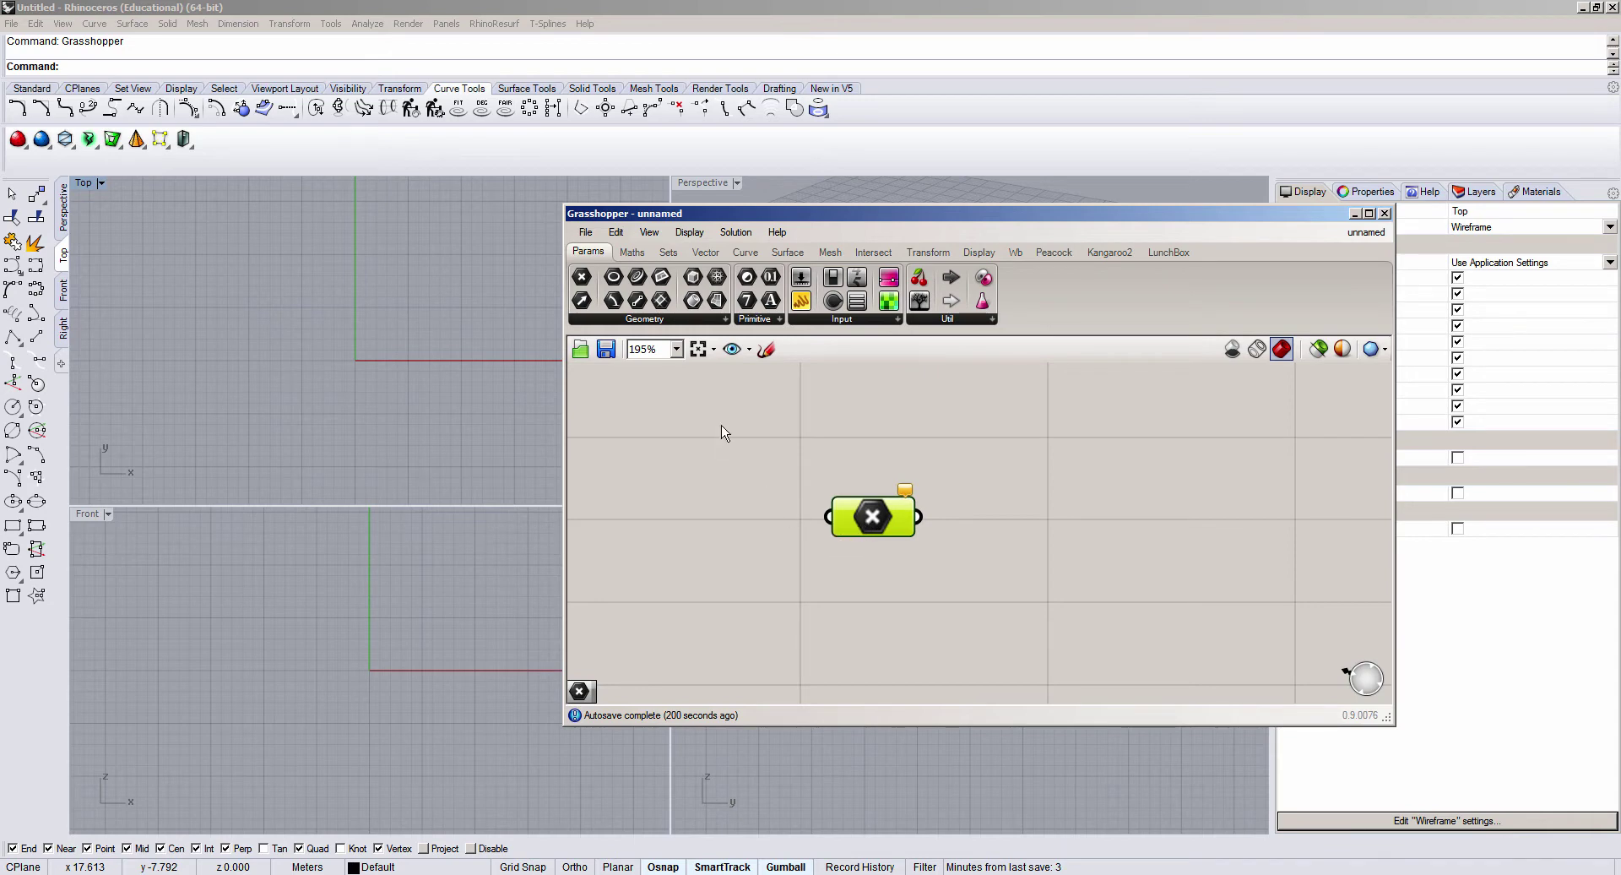
double_click(716, 180)
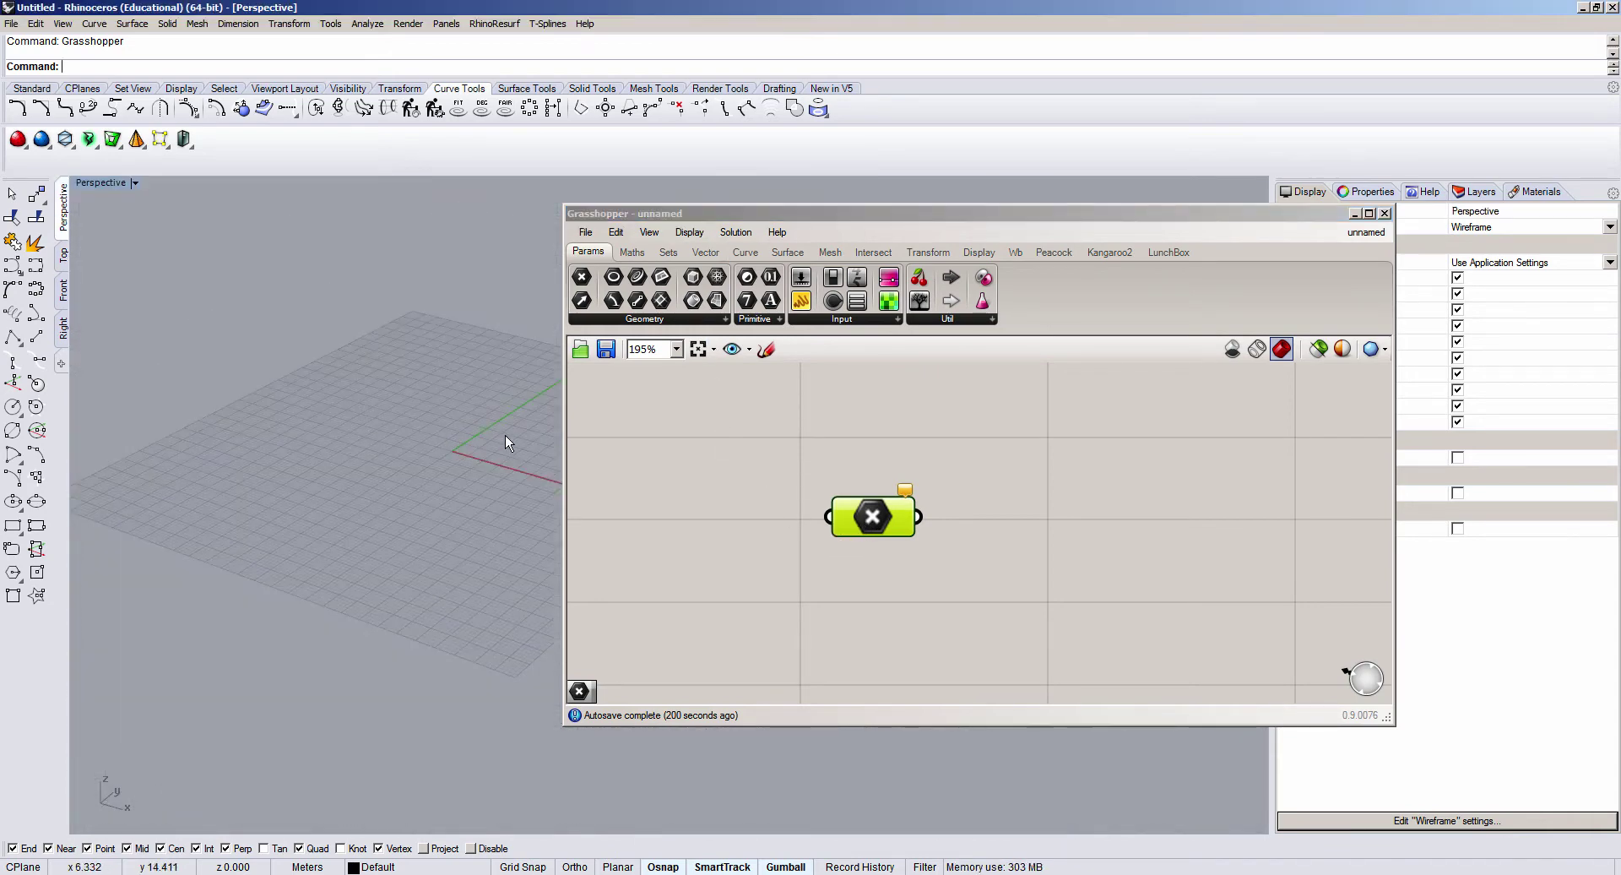
scroll(504, 434, up, 4)
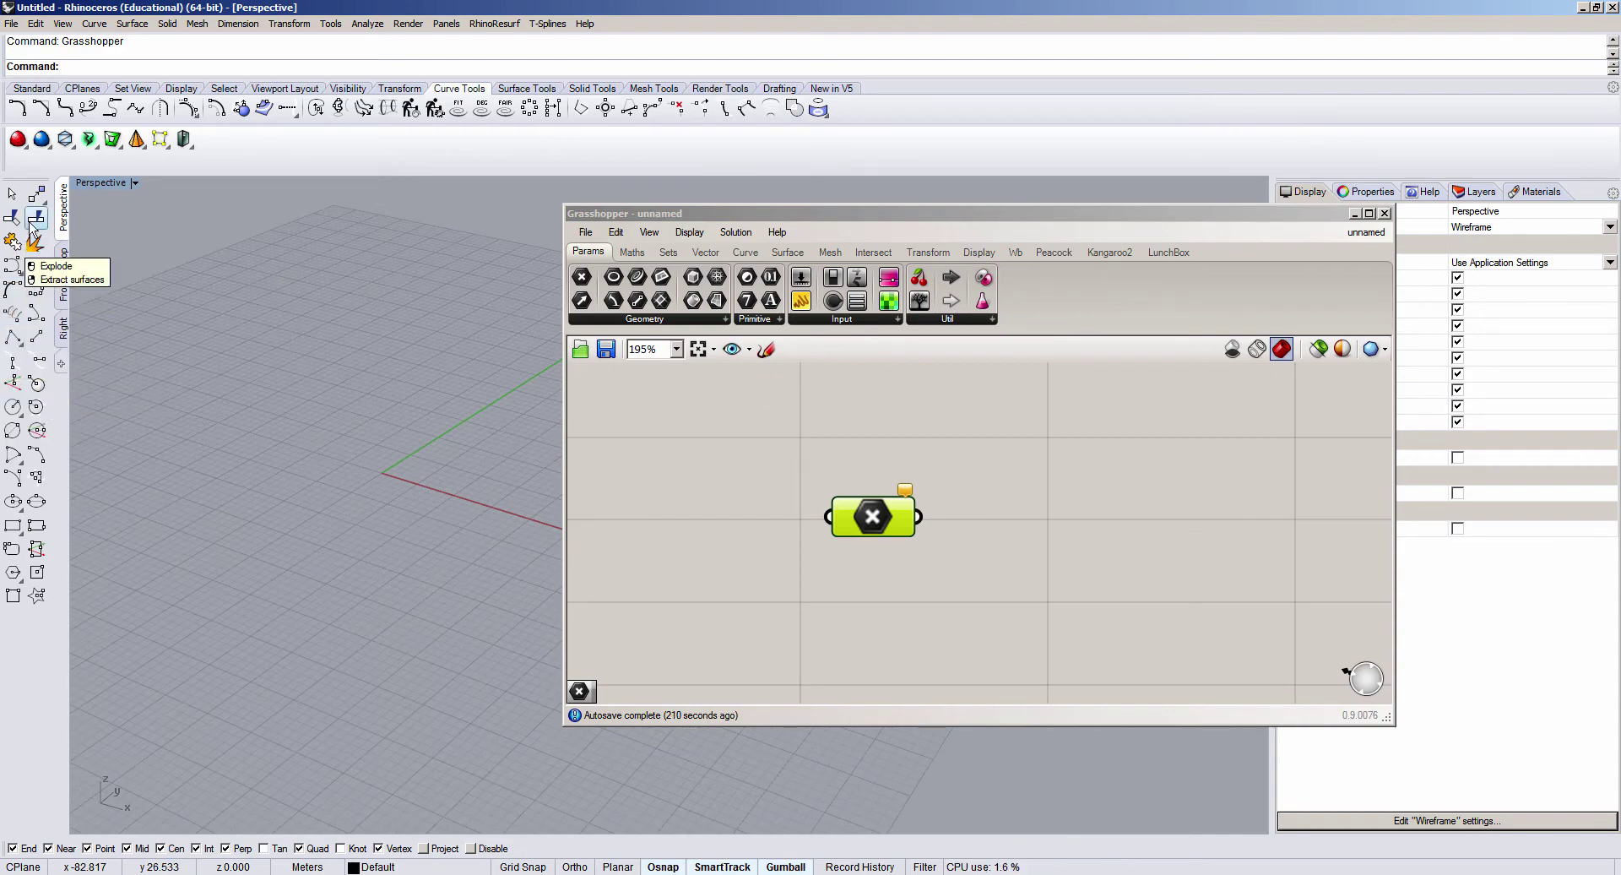
Step: Set the Point parameter to one point picked near the origin, at (4.877799, 7.565775, 0.0), and reposition it
right_click(859, 510)
click(923, 719)
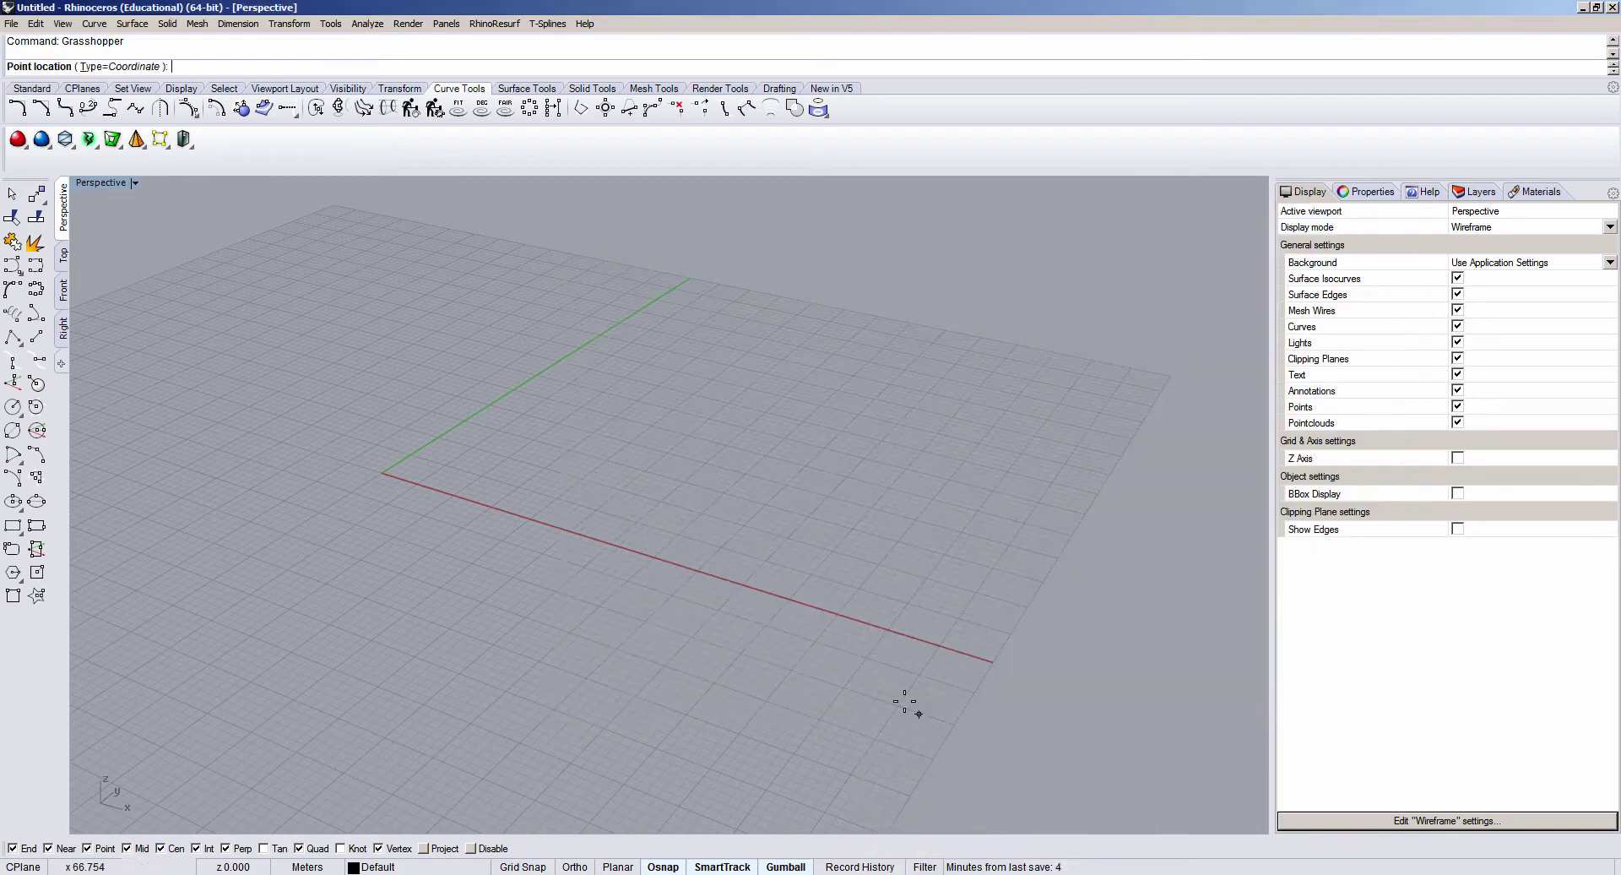
click(457, 455)
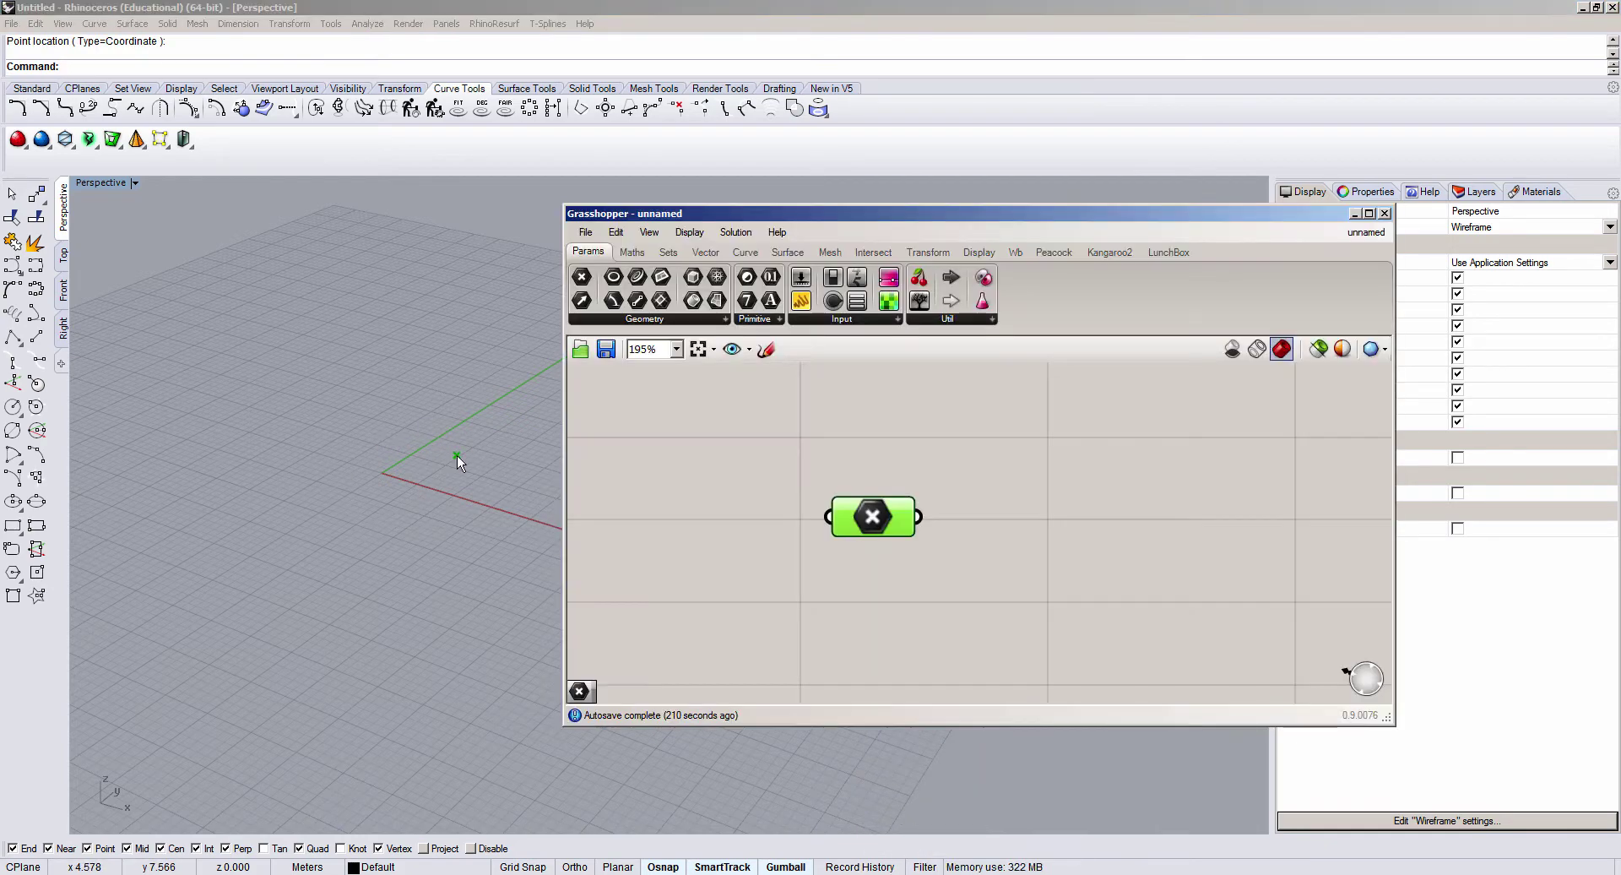
drag(862, 504, 831, 488)
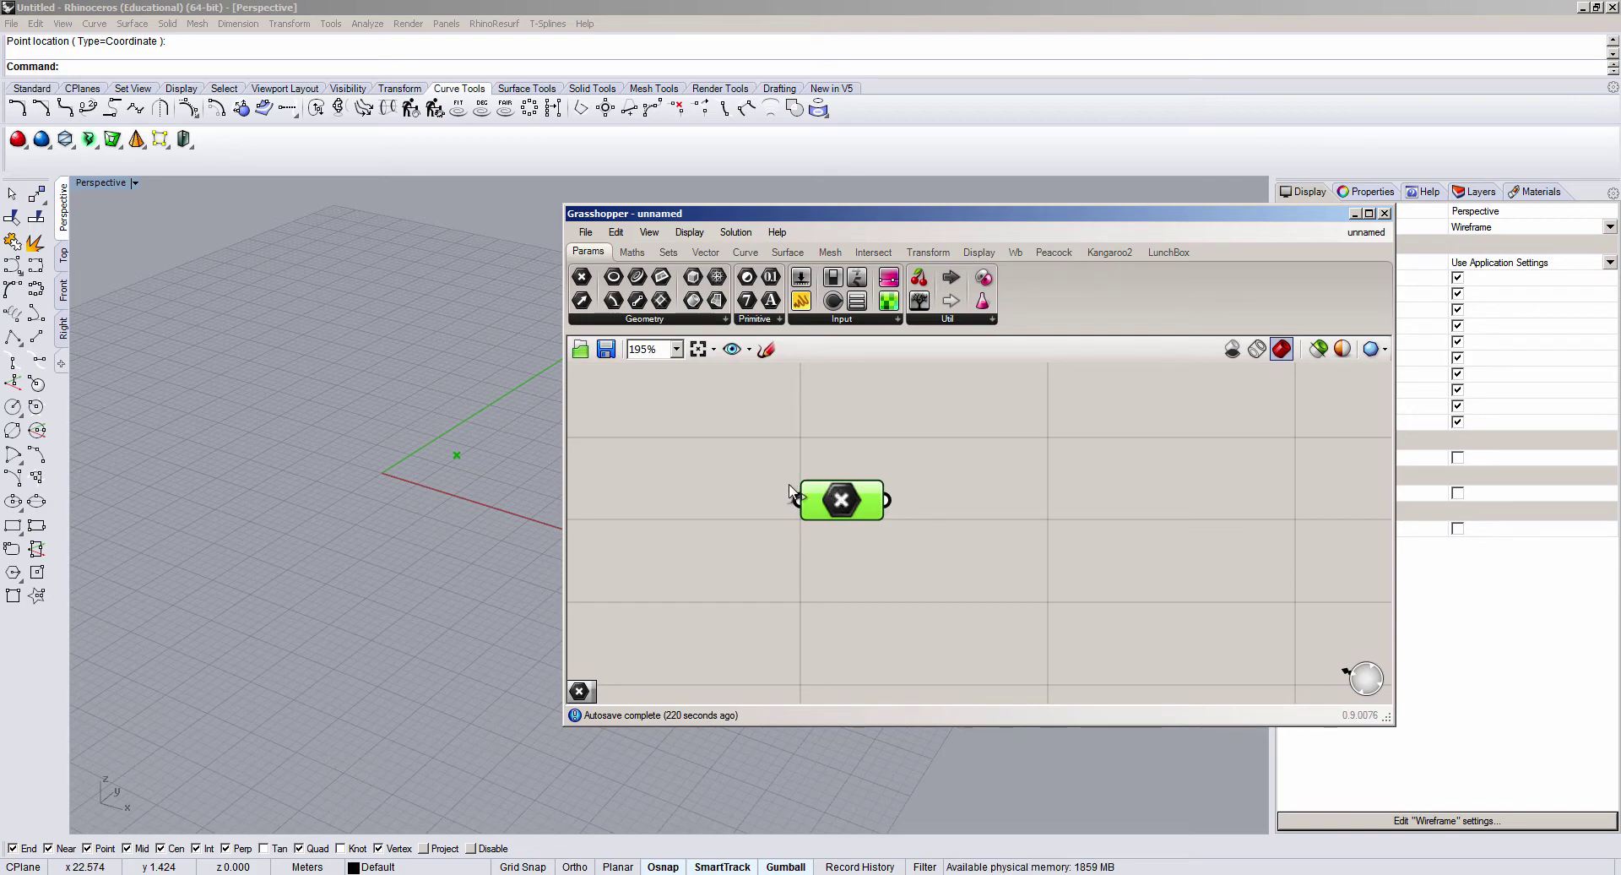
click(457, 462)
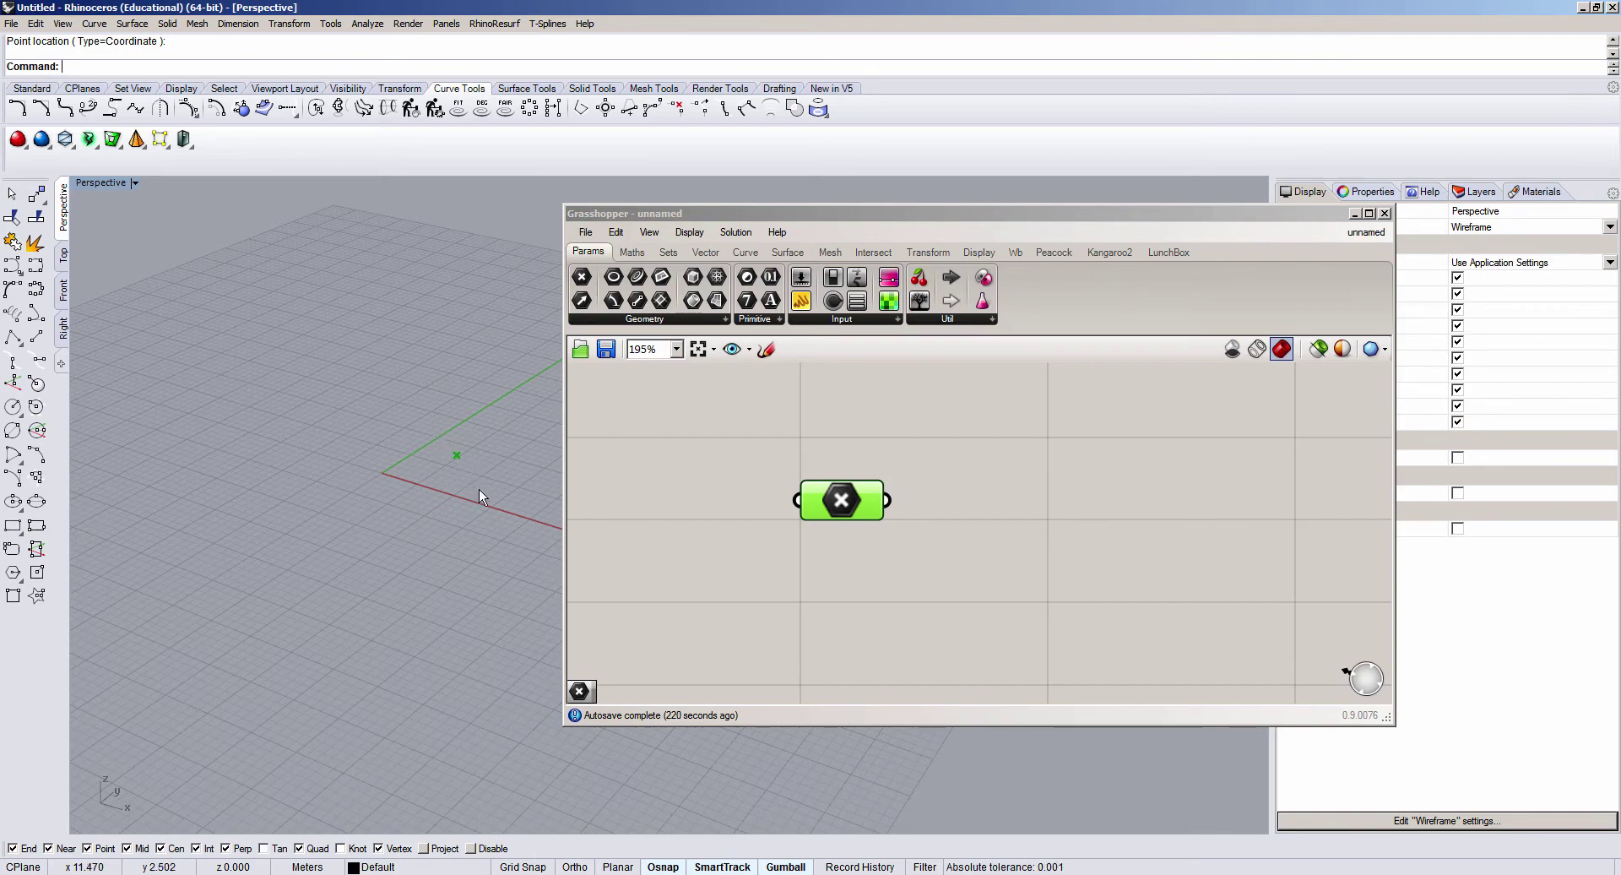
drag(819, 504, 734, 488)
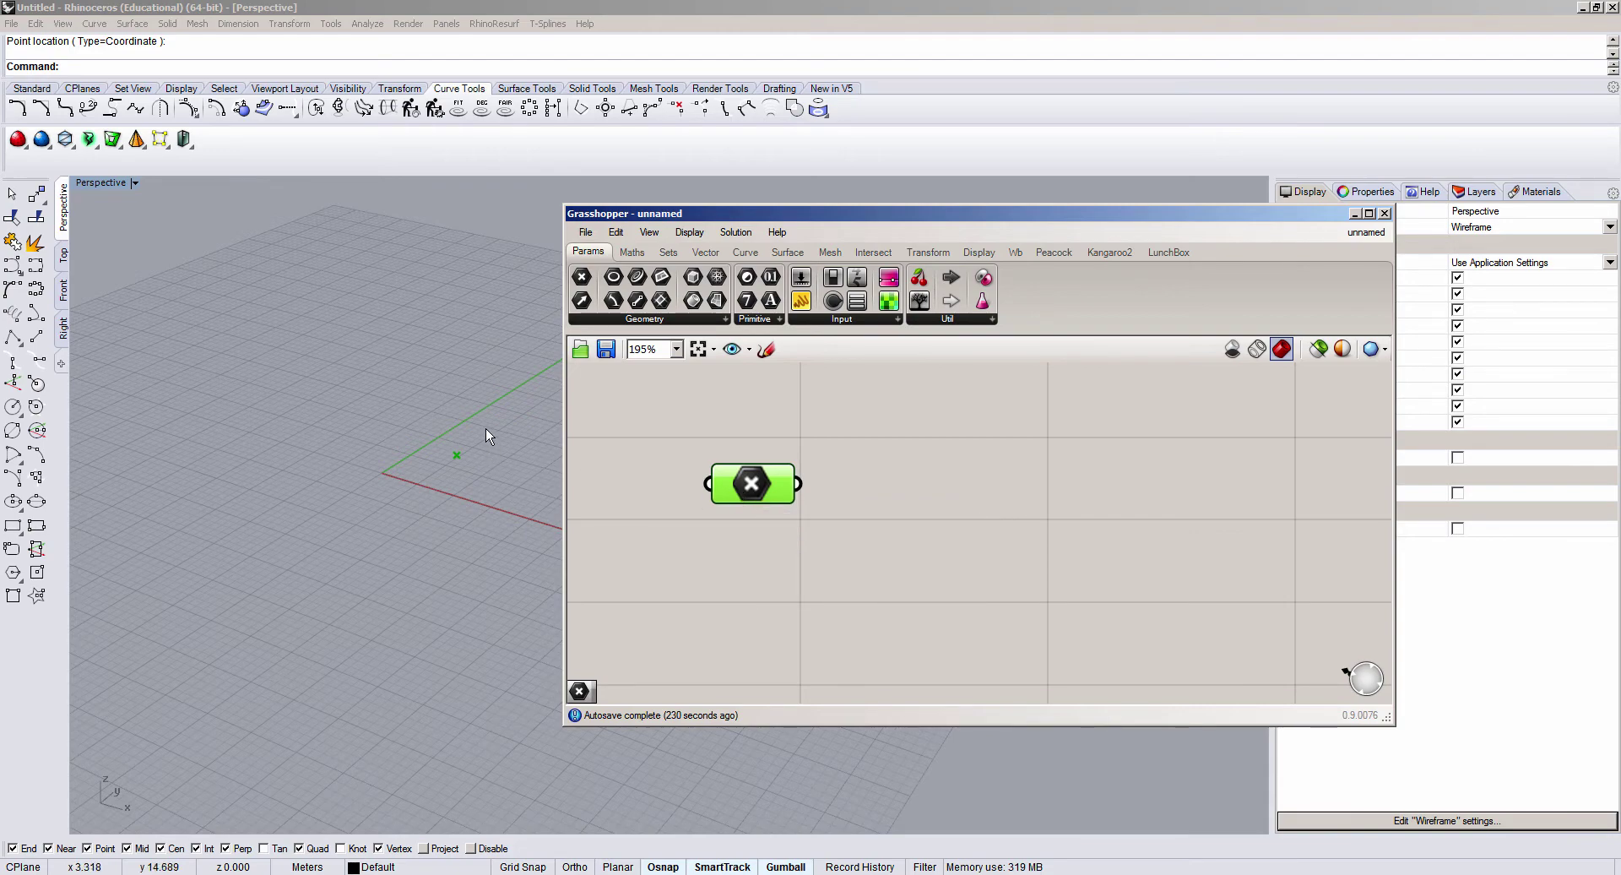
mouse_move(484, 428)
mouse_down()
mouse_move(410, 472)
mouse_move(449, 463)
mouse_up()
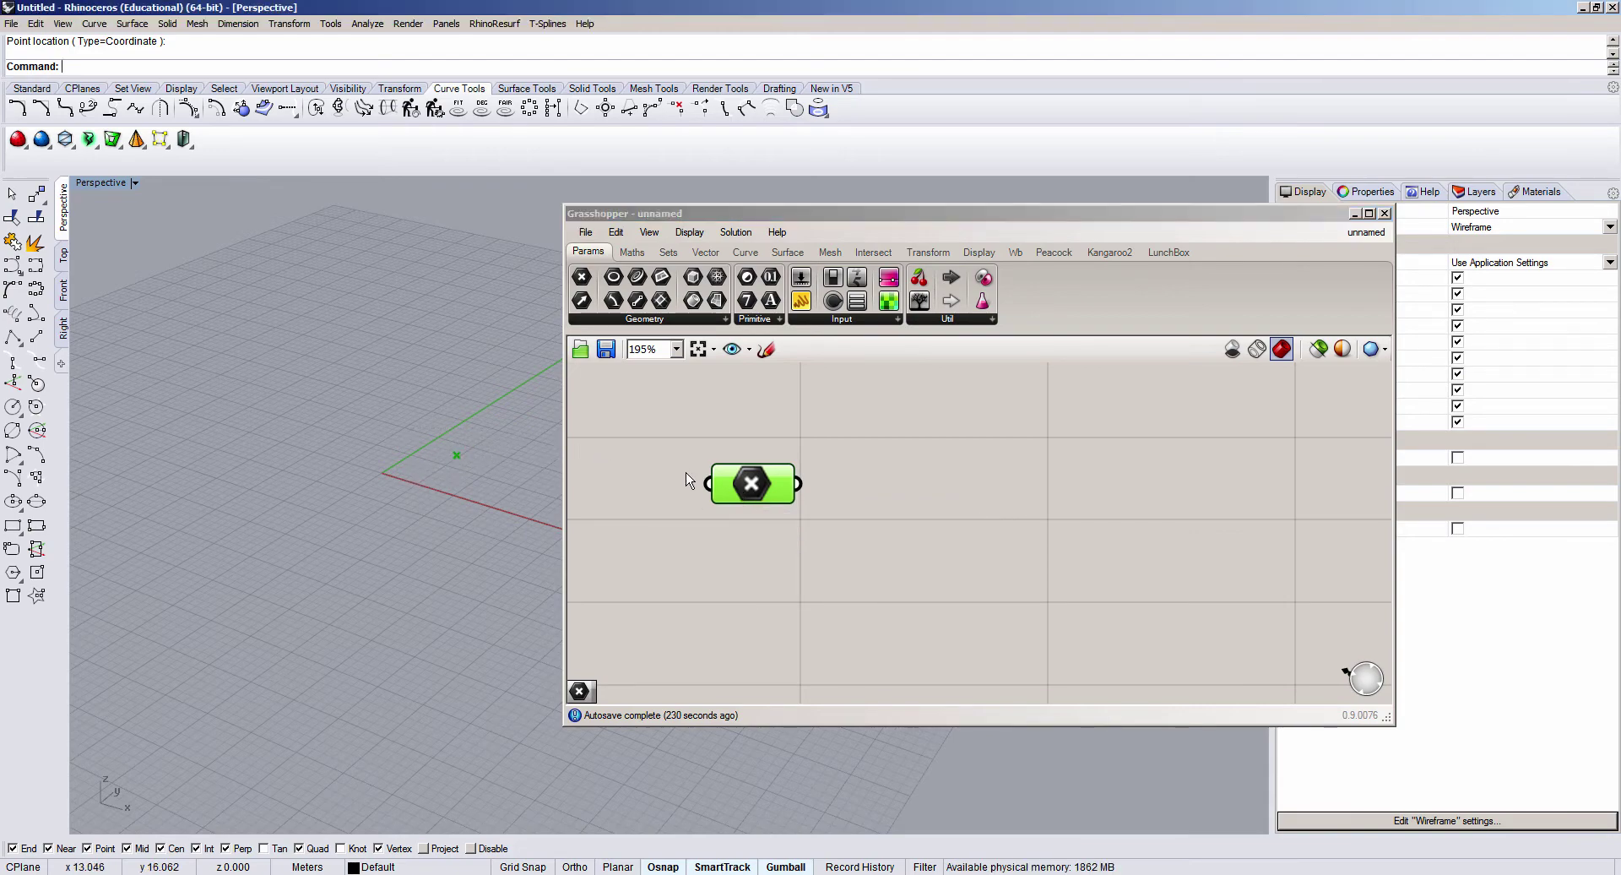
drag(746, 493, 749, 500)
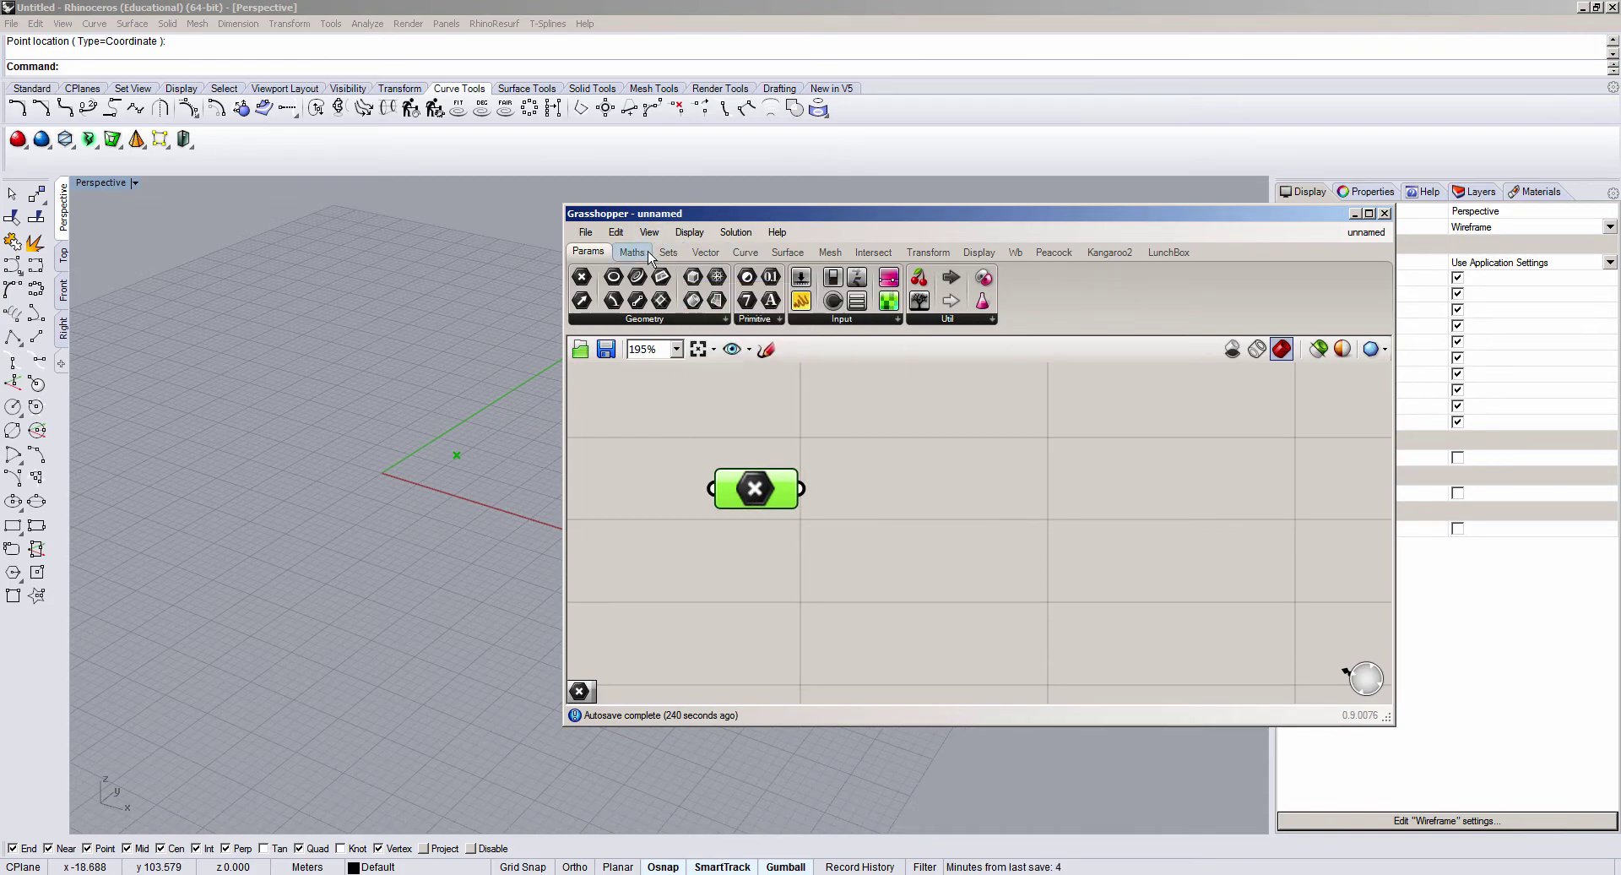
Step: Add a Construct Point component from the Vector category and move it beneath the Point parameter
click(706, 253)
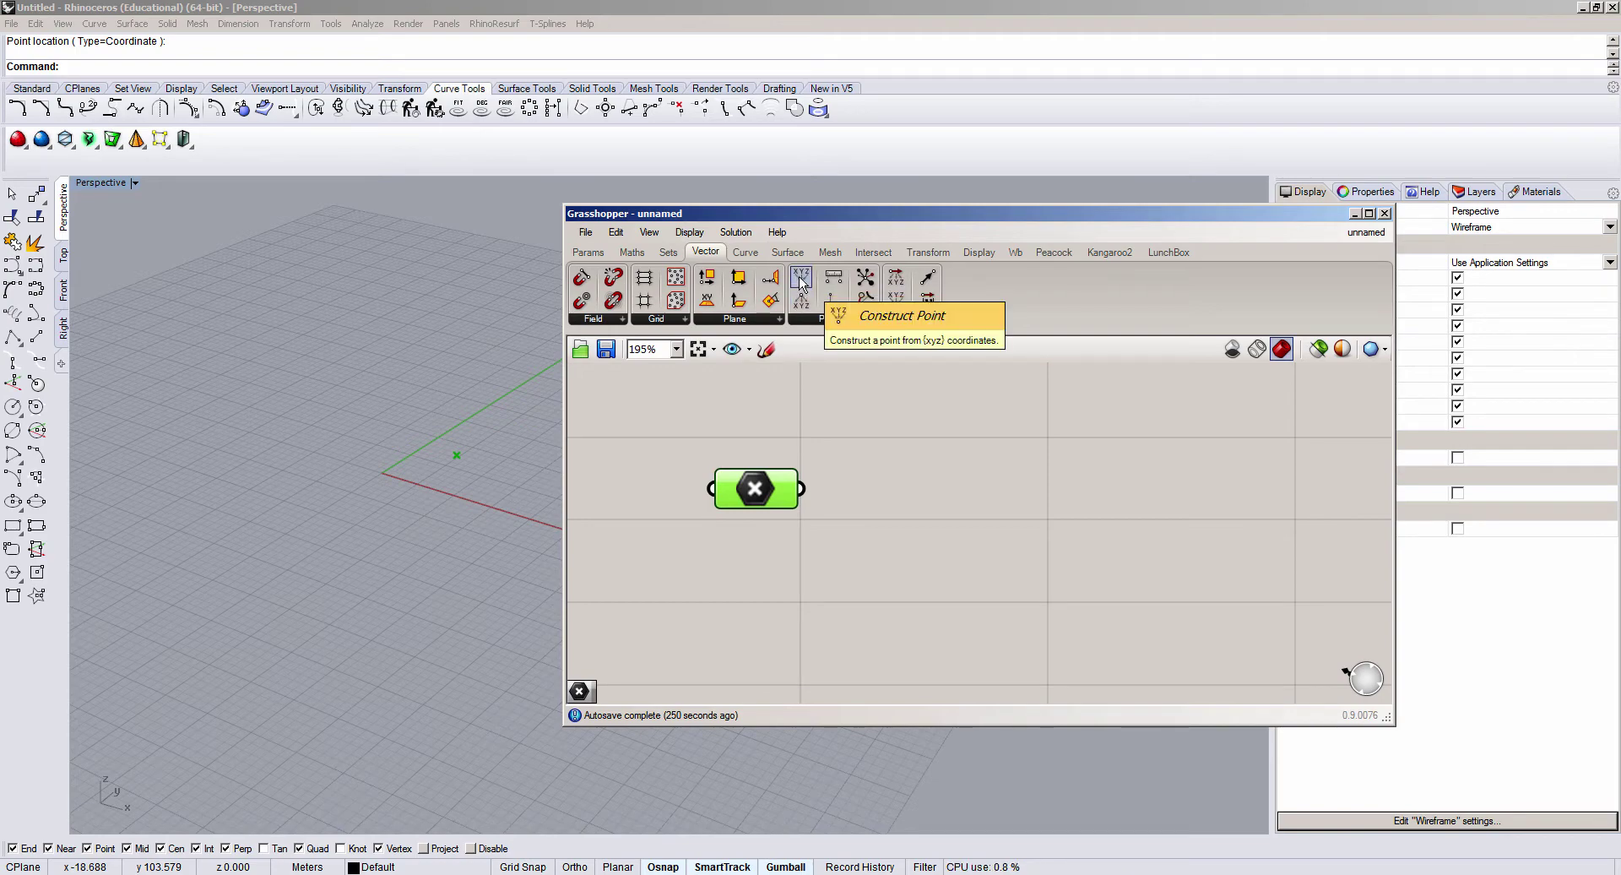
drag(800, 284, 878, 603)
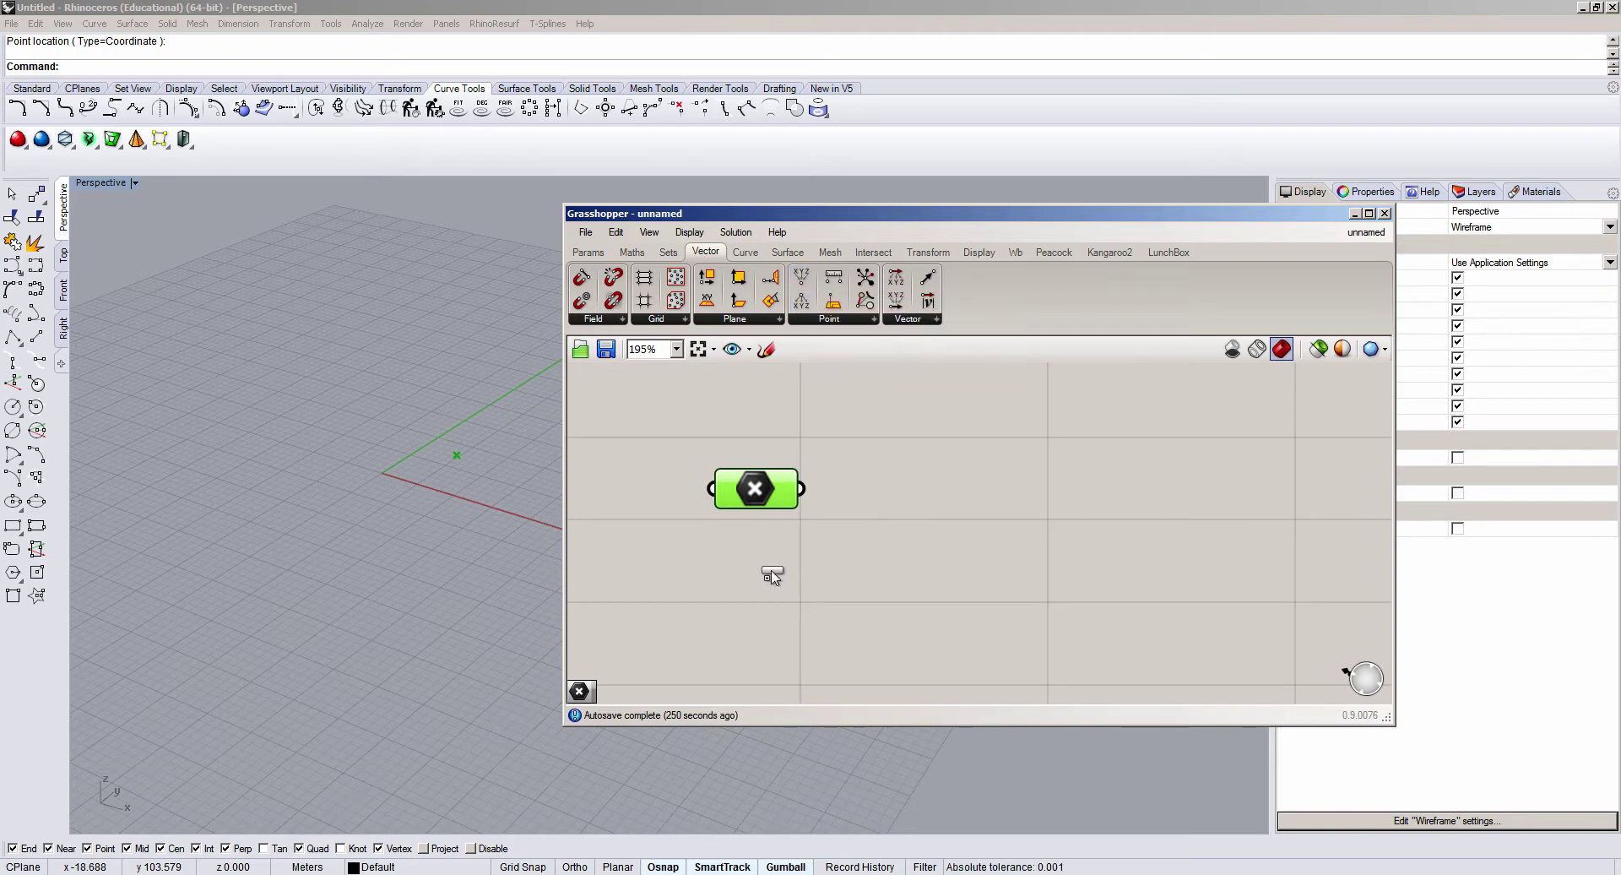
click(874, 408)
scroll(875, 409, down, 3)
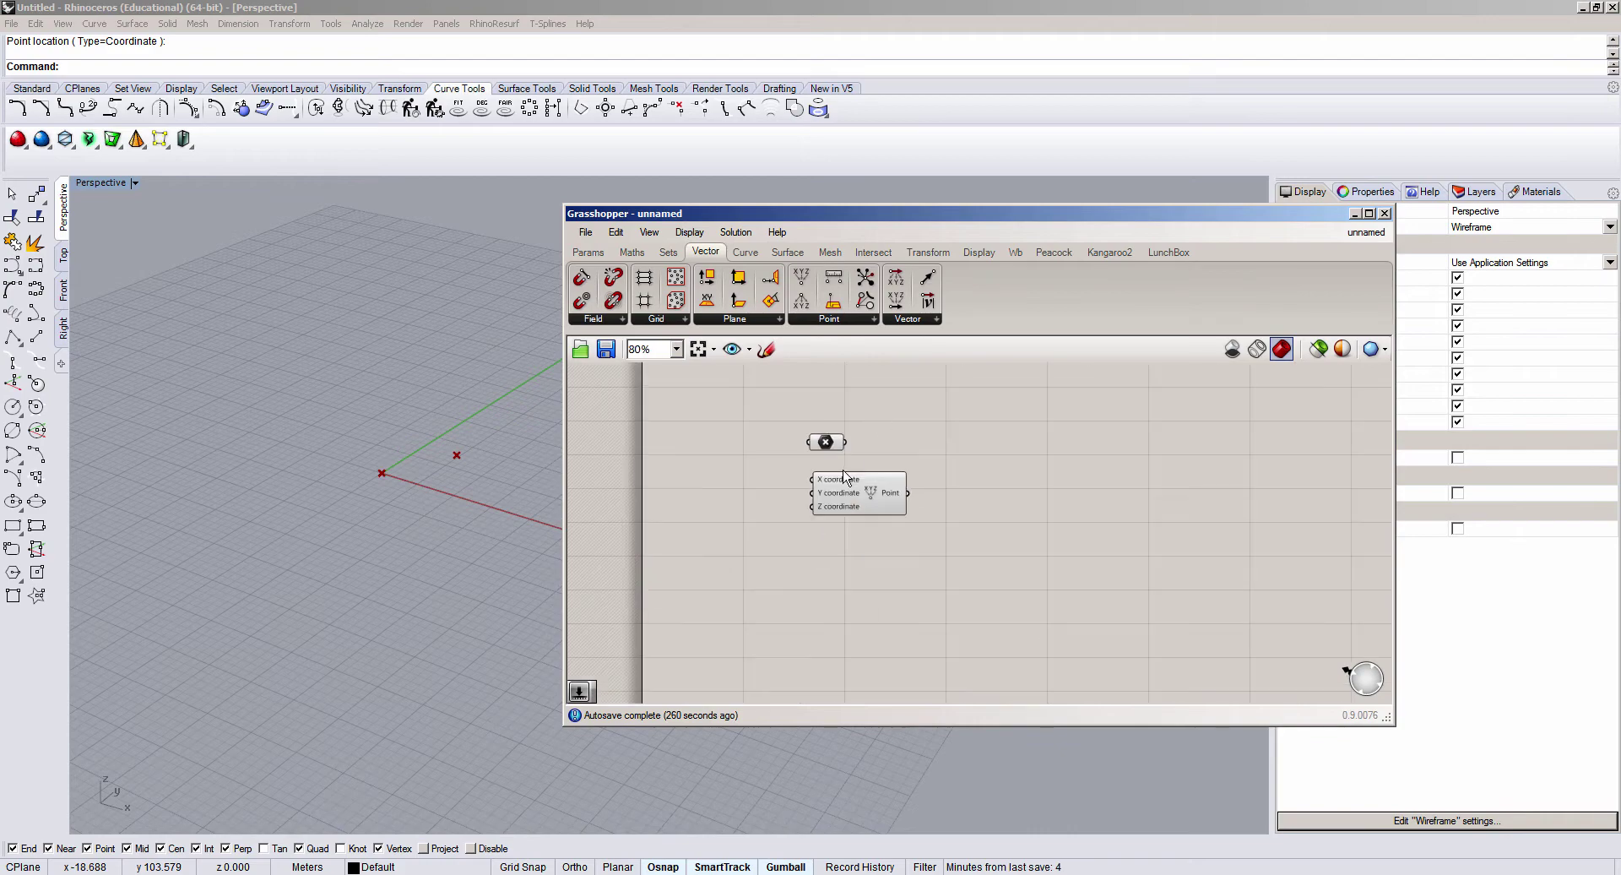
scroll(846, 489, up, 2)
scroll(844, 507, up, 1)
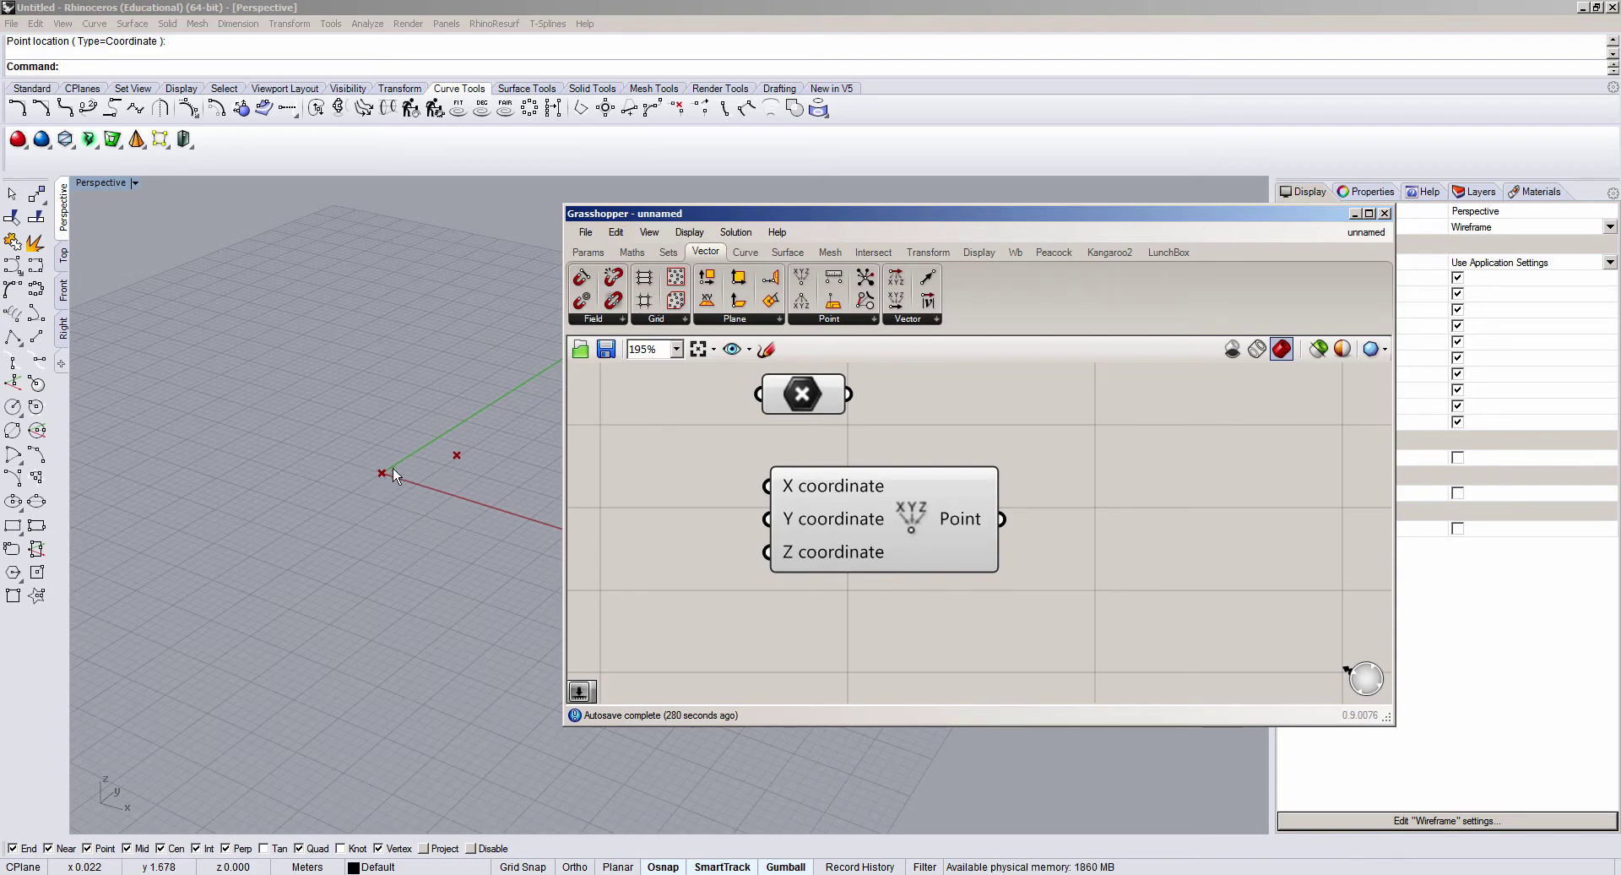
scroll(382, 475, up, 2)
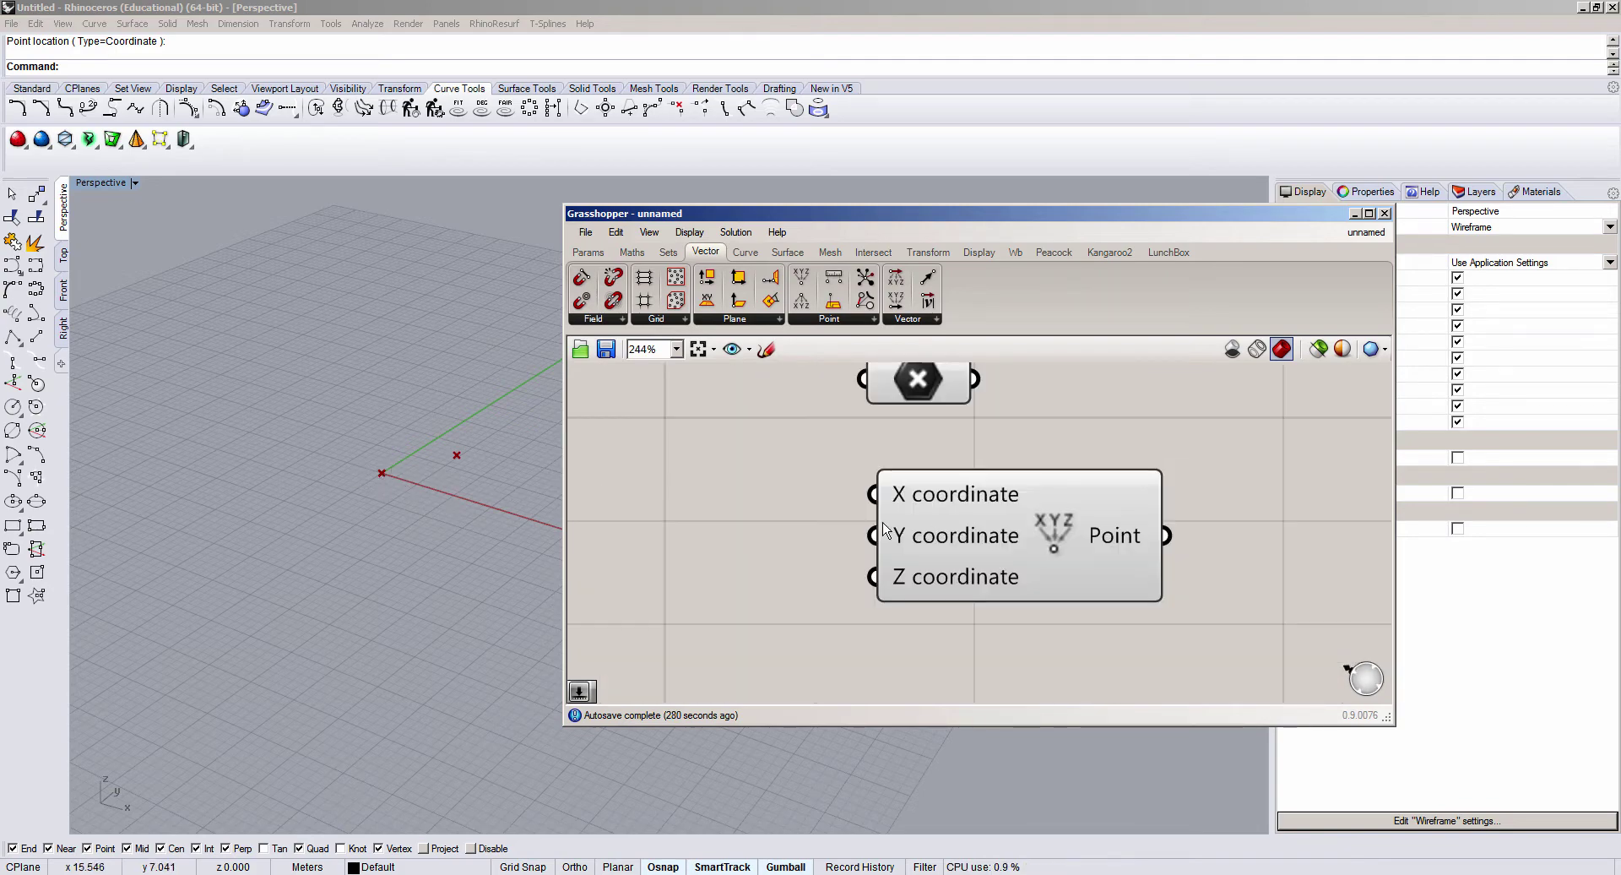
scroll(382, 473, up, 3)
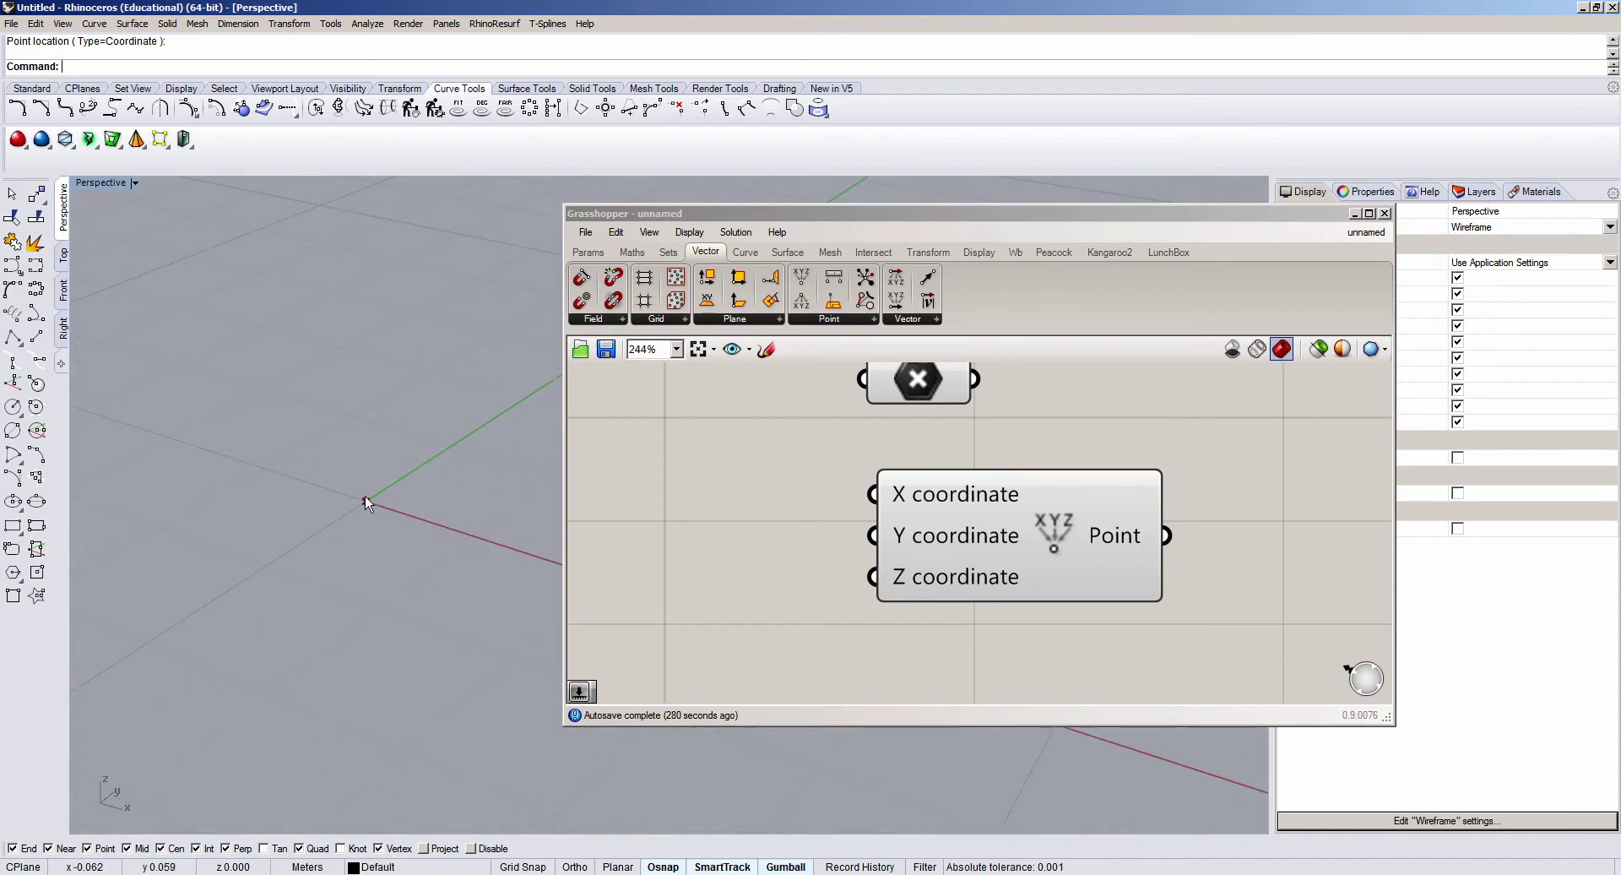
scroll(371, 502, up, 1)
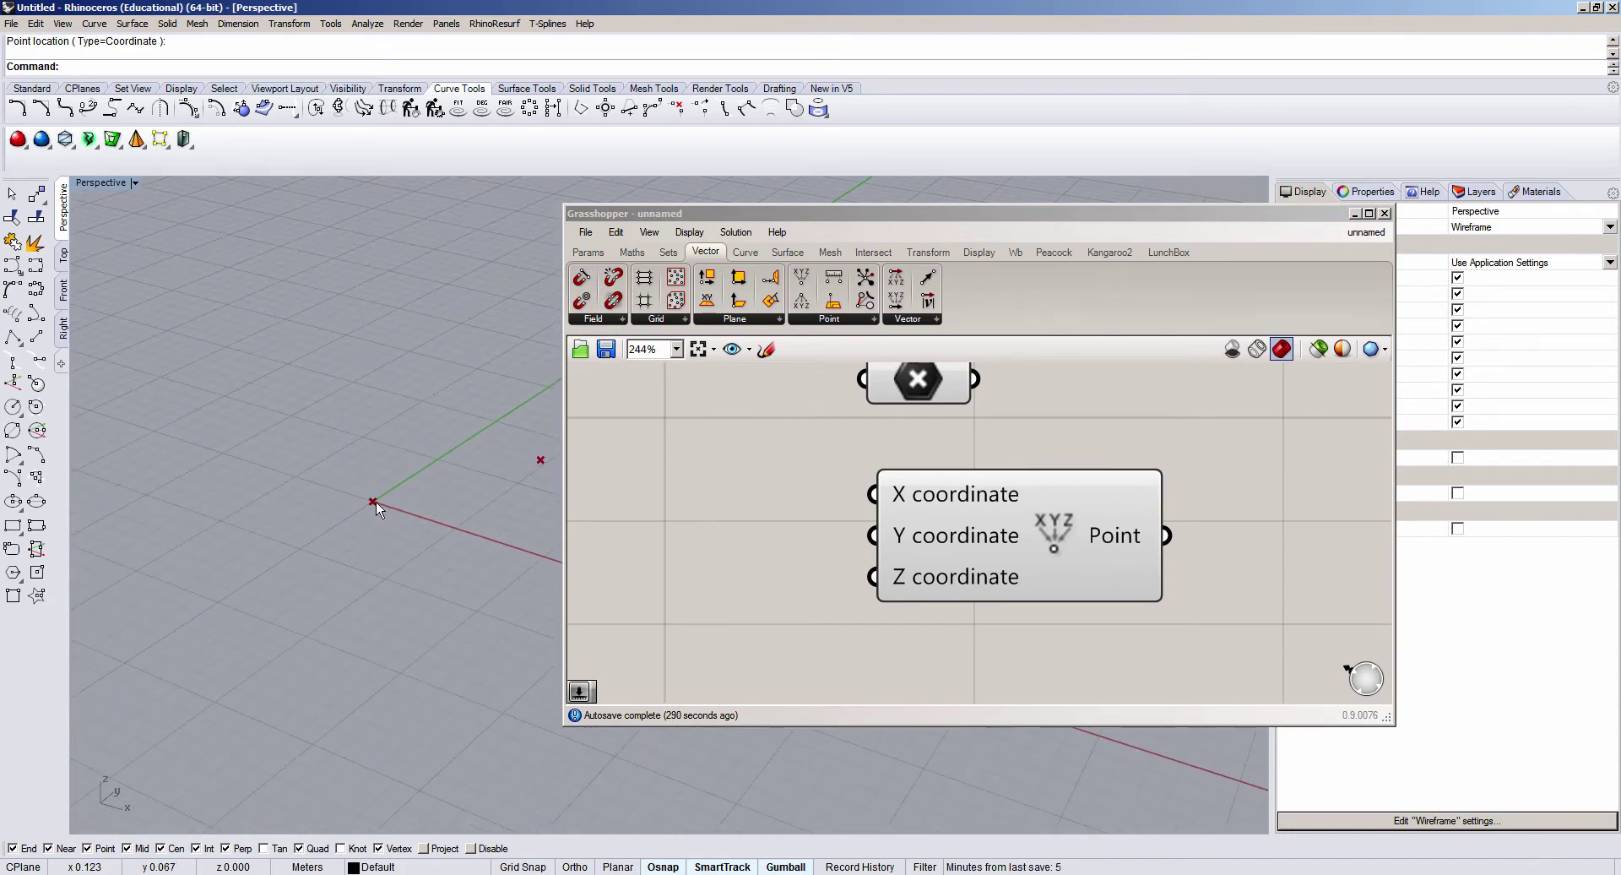
drag(947, 476, 949, 502)
scroll(748, 490, down, 4)
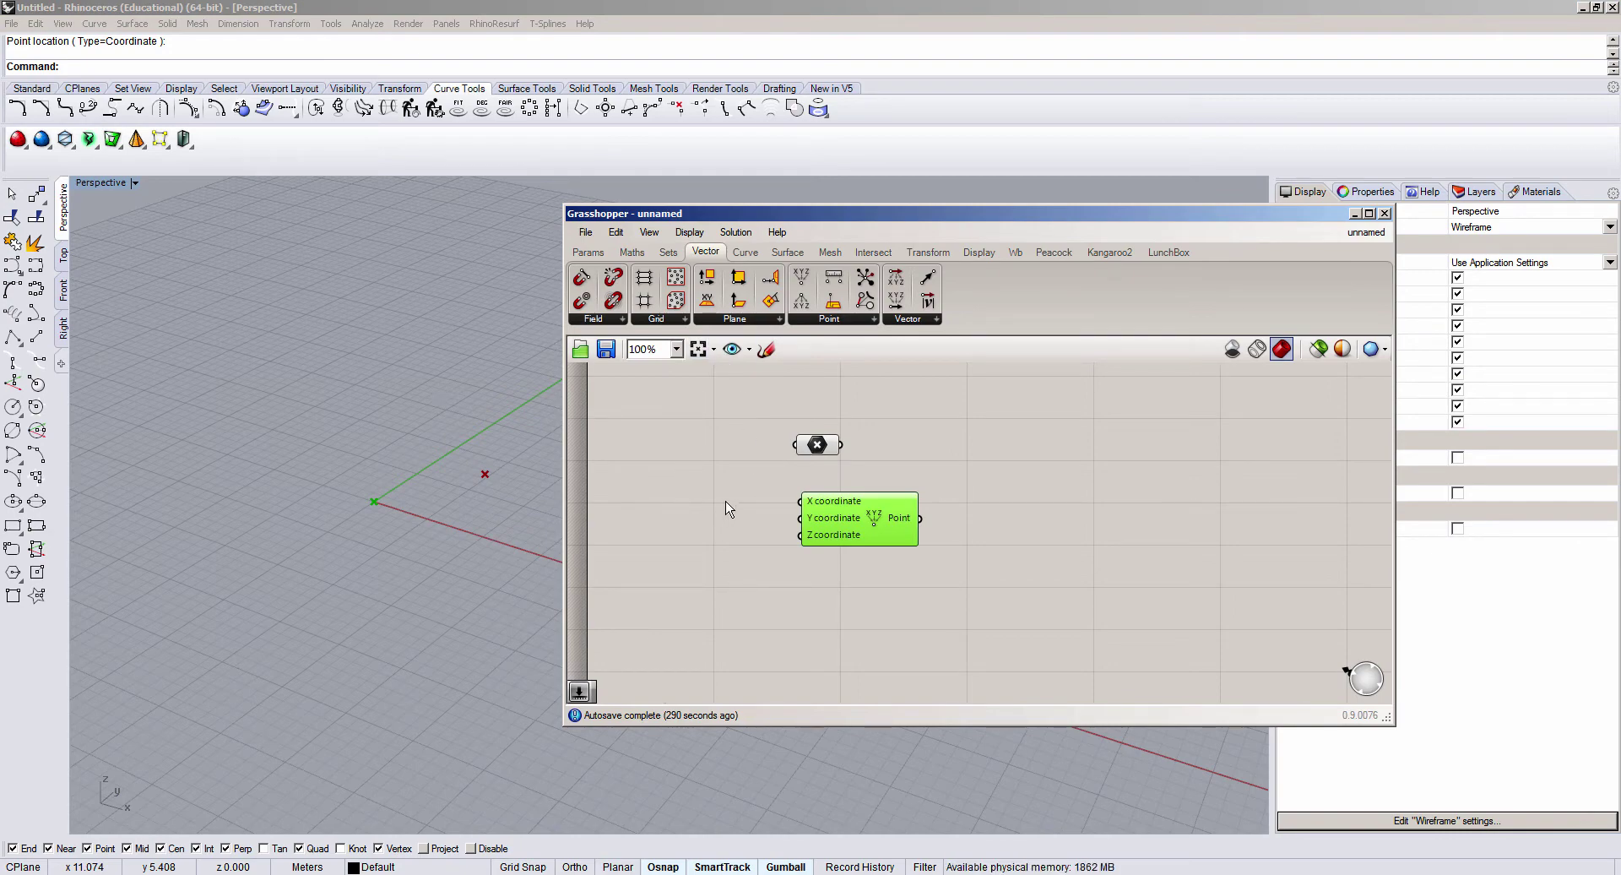
Step: Search 'slider' on the canvas and add a Number Slider beside the Construct Point component
drag(830, 511, 856, 528)
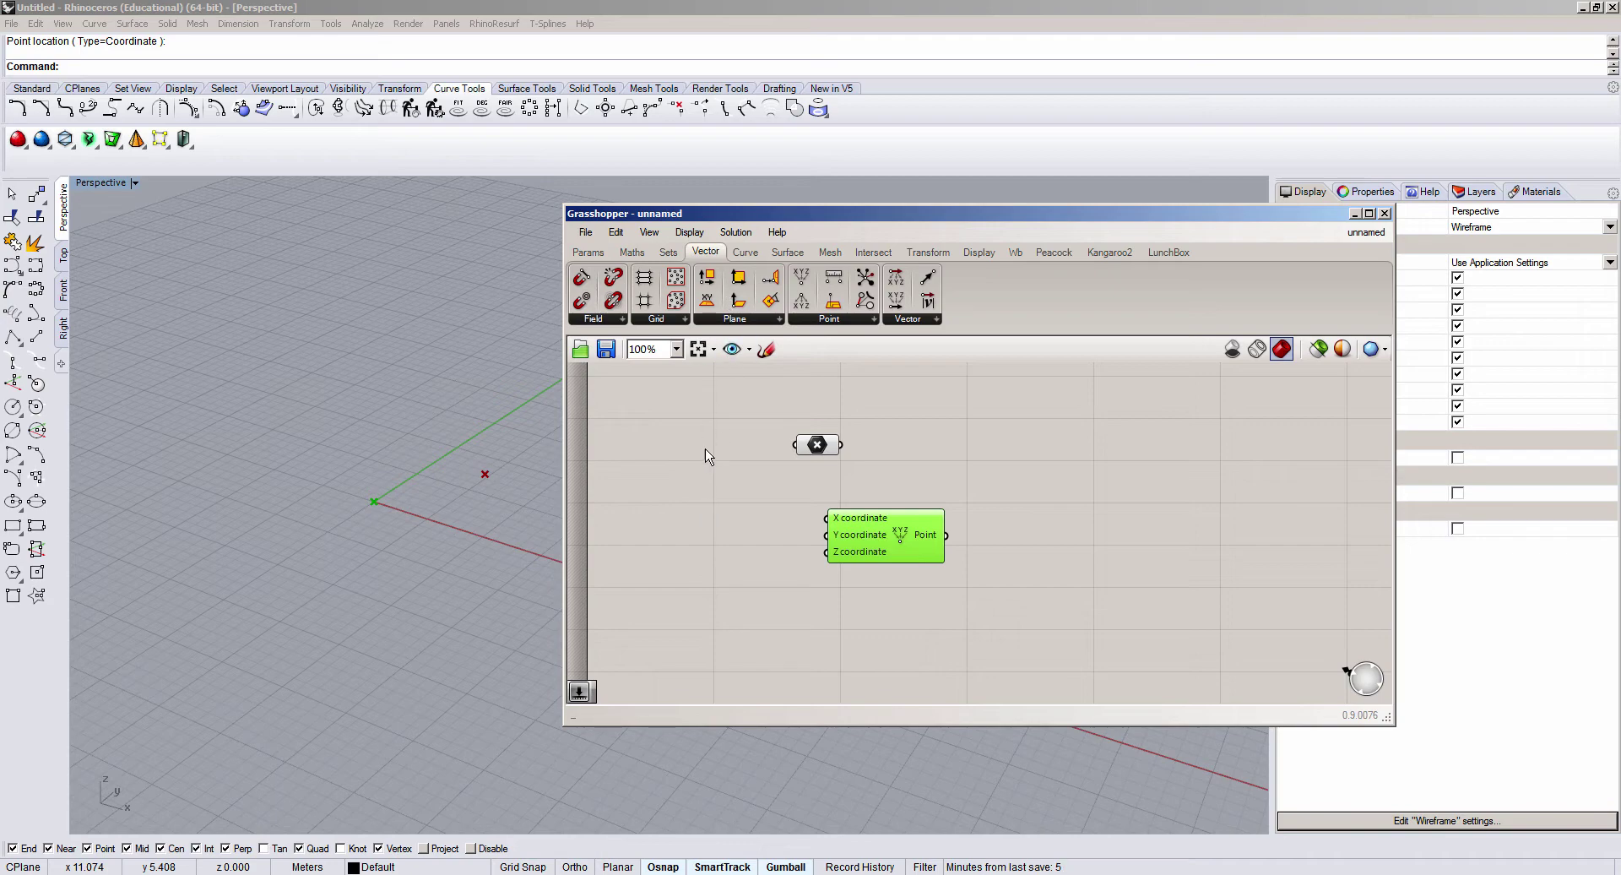
drag(860, 537, 869, 539)
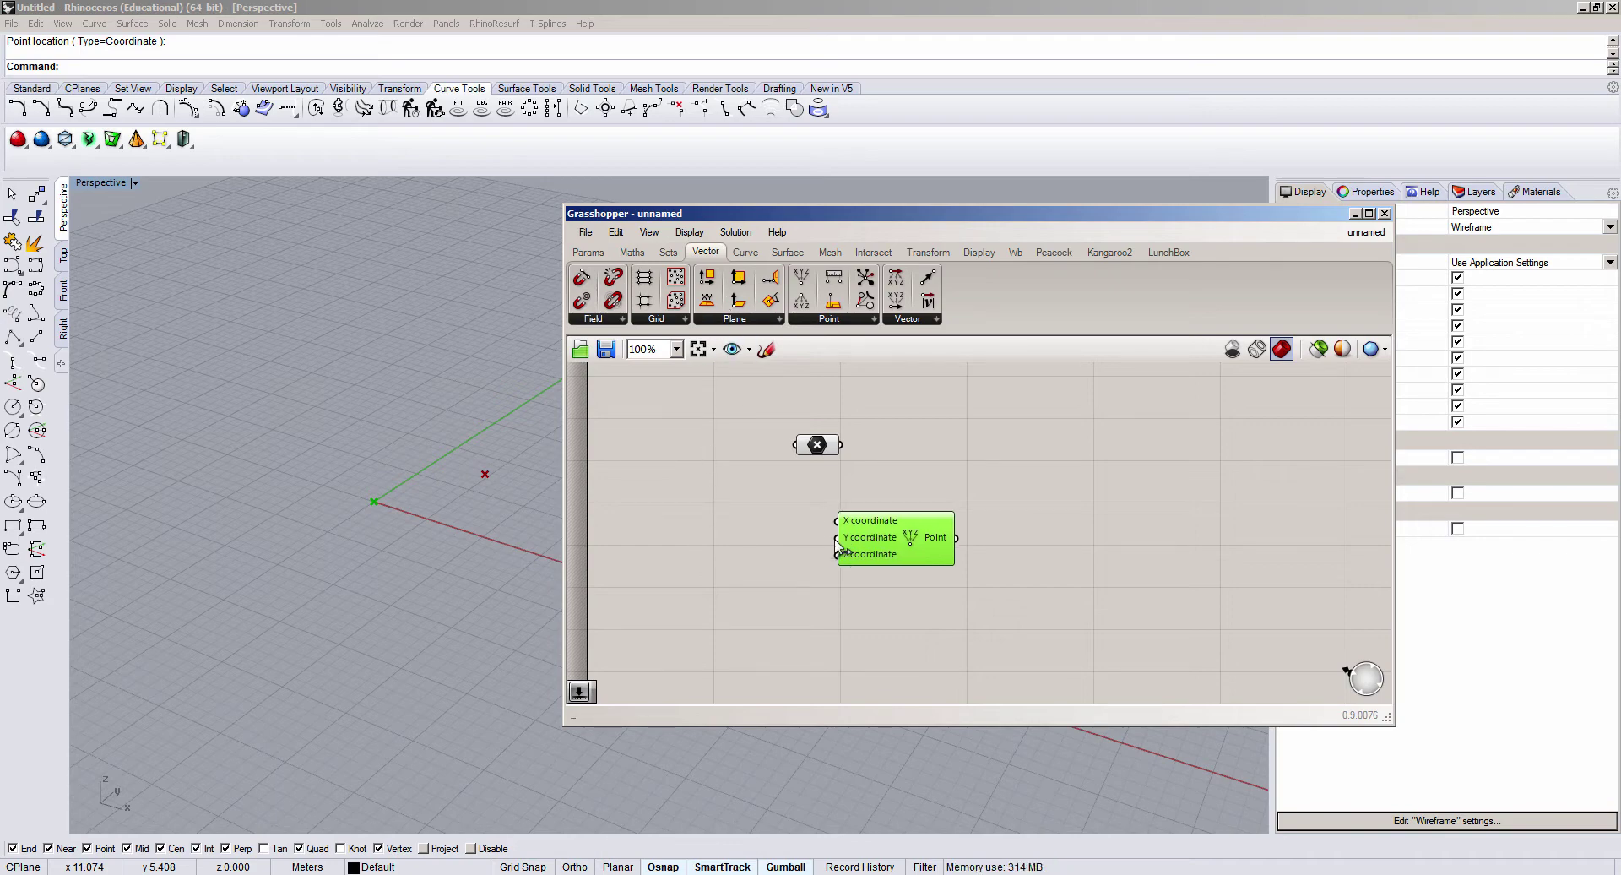
double_click(723, 529)
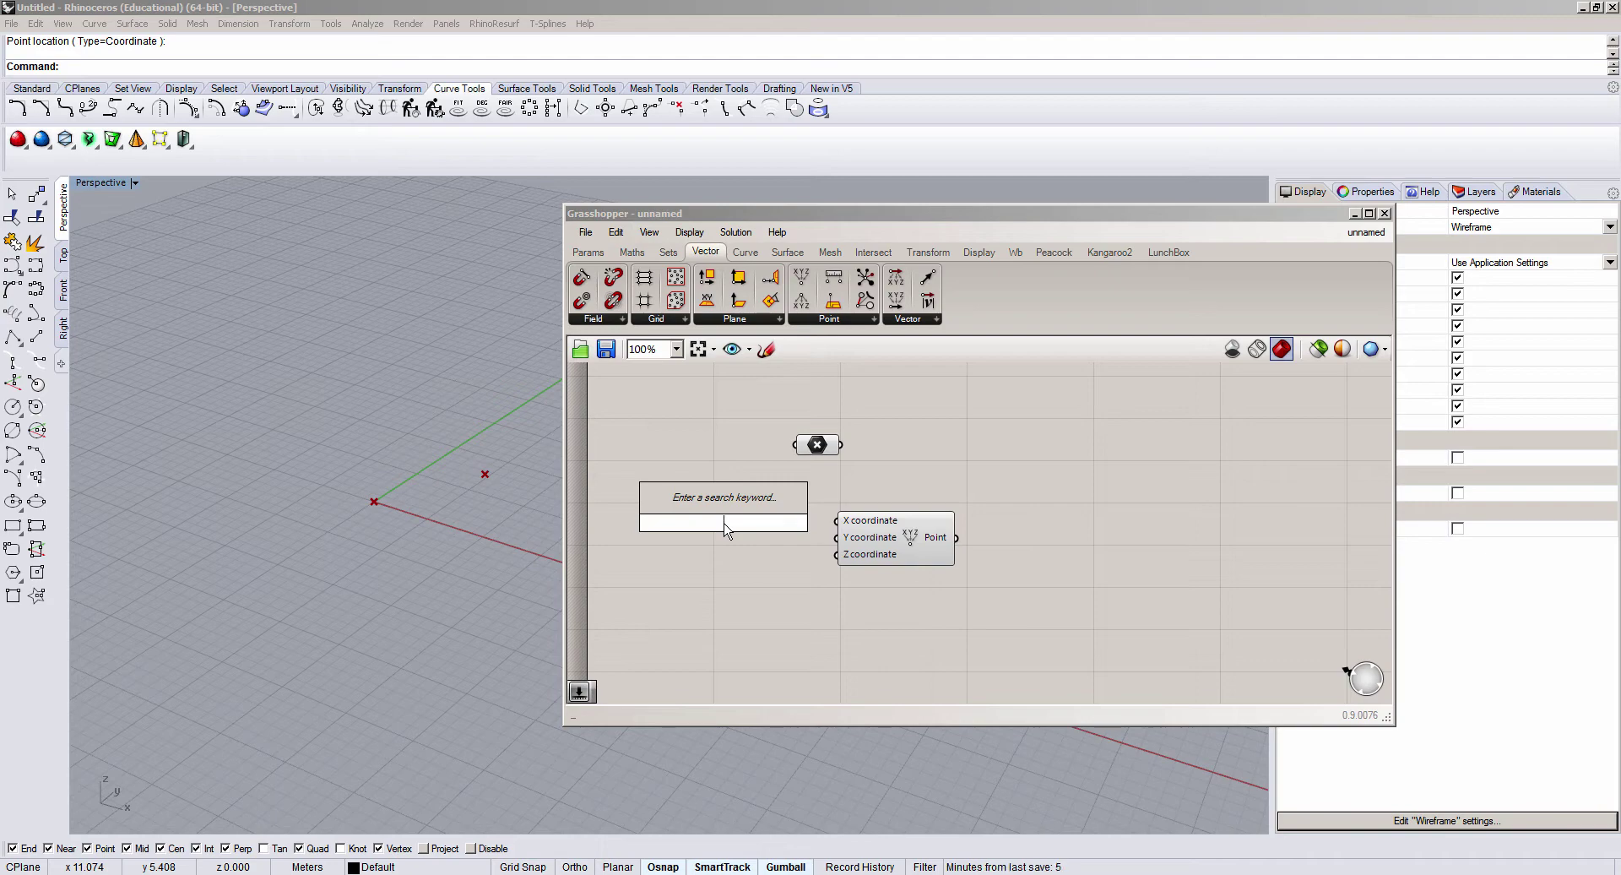
text(slider)
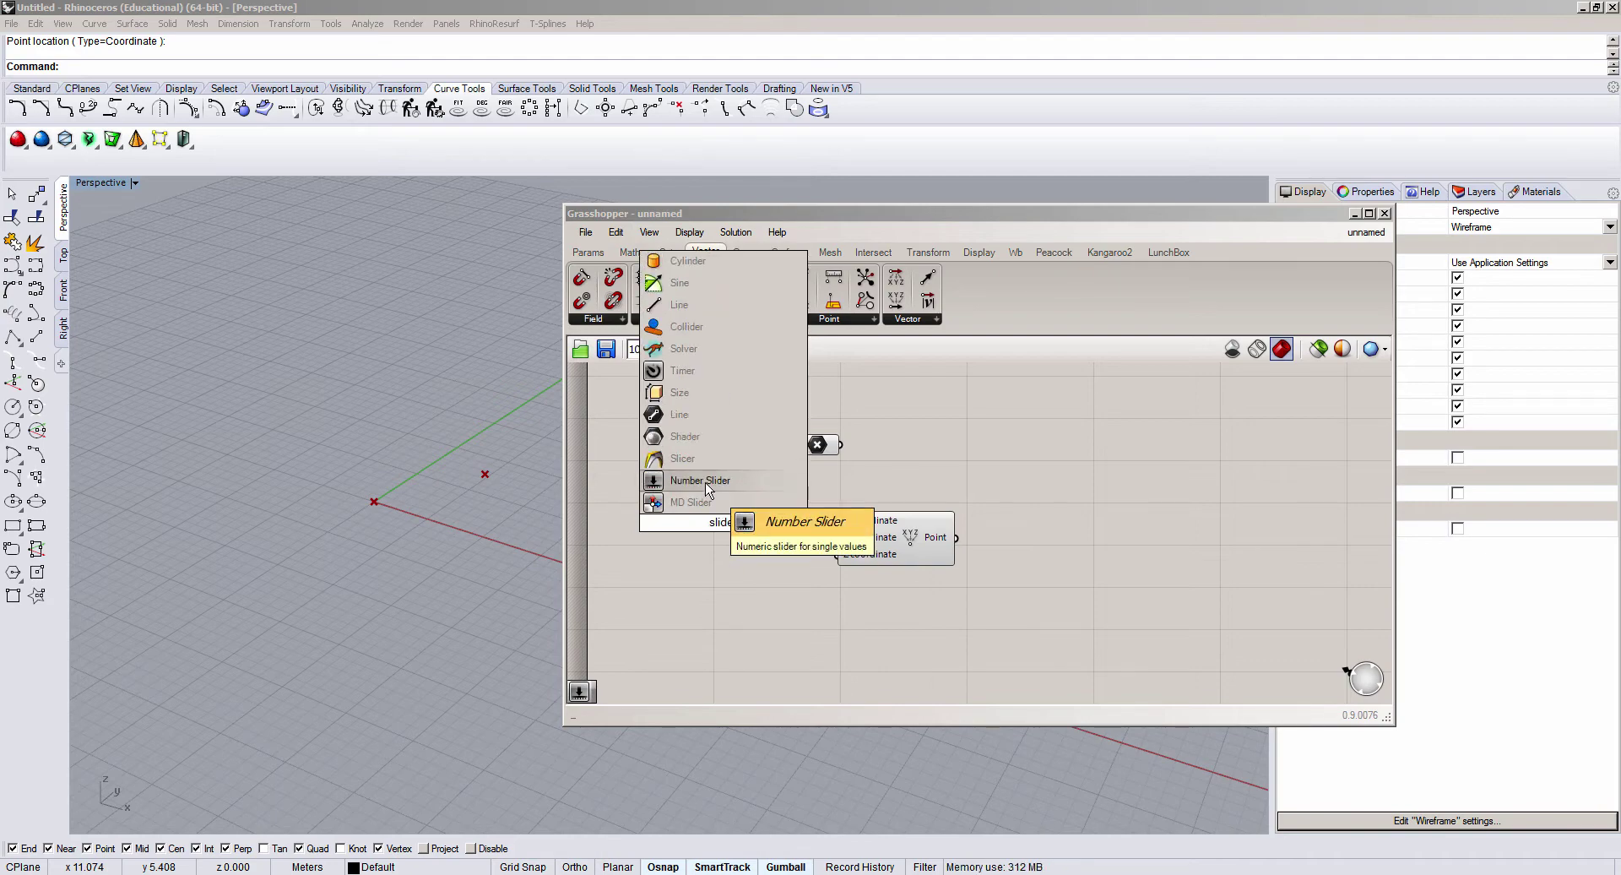
click(706, 482)
Step: Wire the 0.250 slider to the X coordinate input and duplicate it below
click(690, 529)
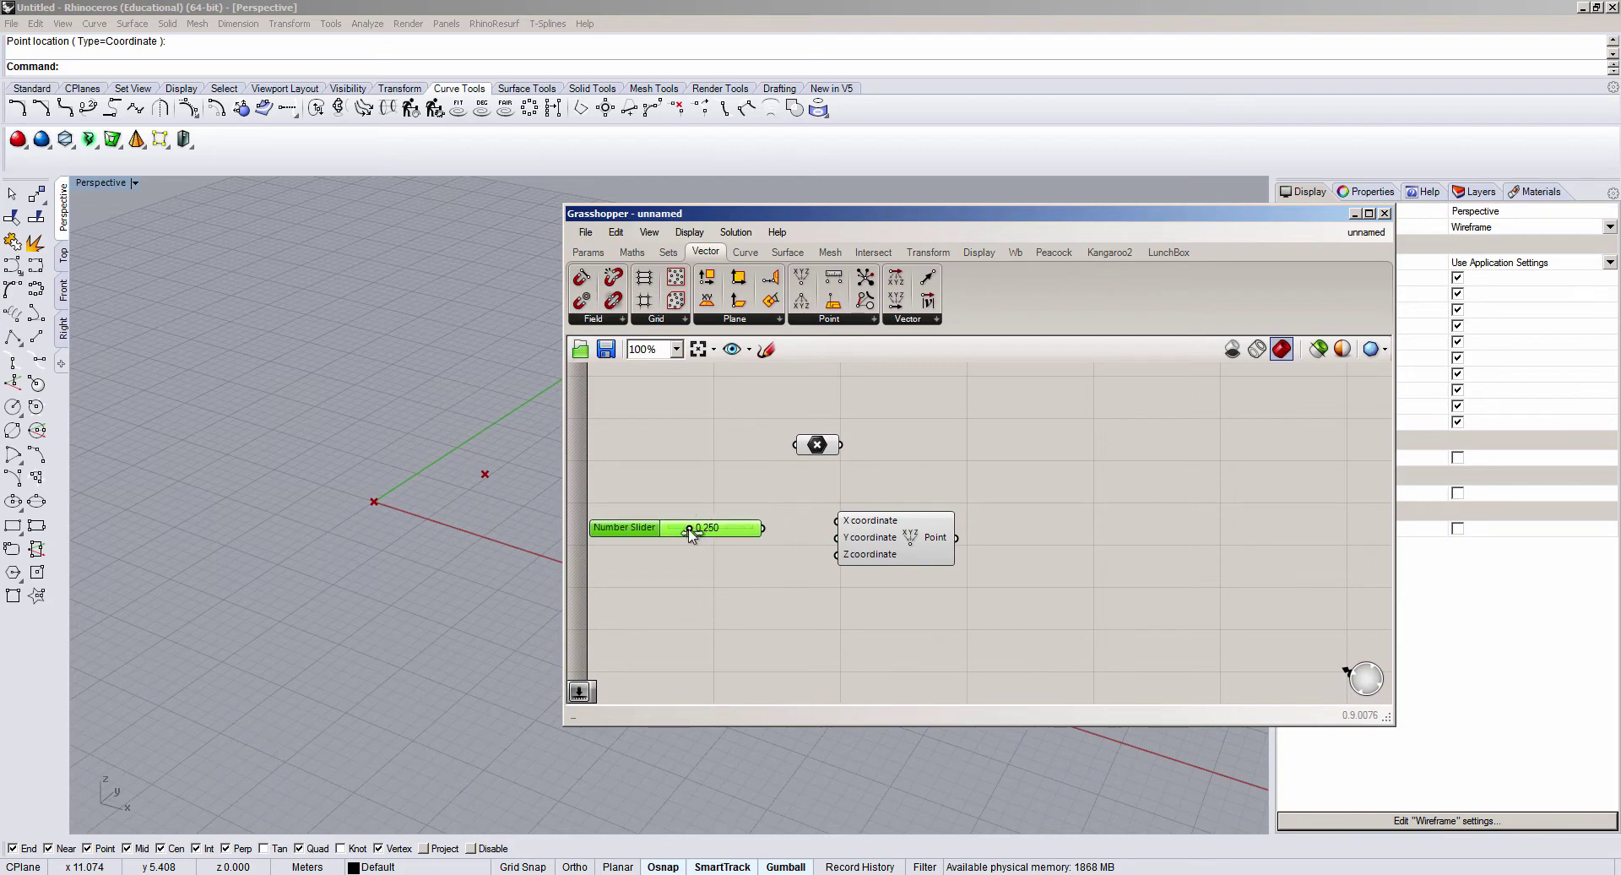
drag(762, 527, 832, 527)
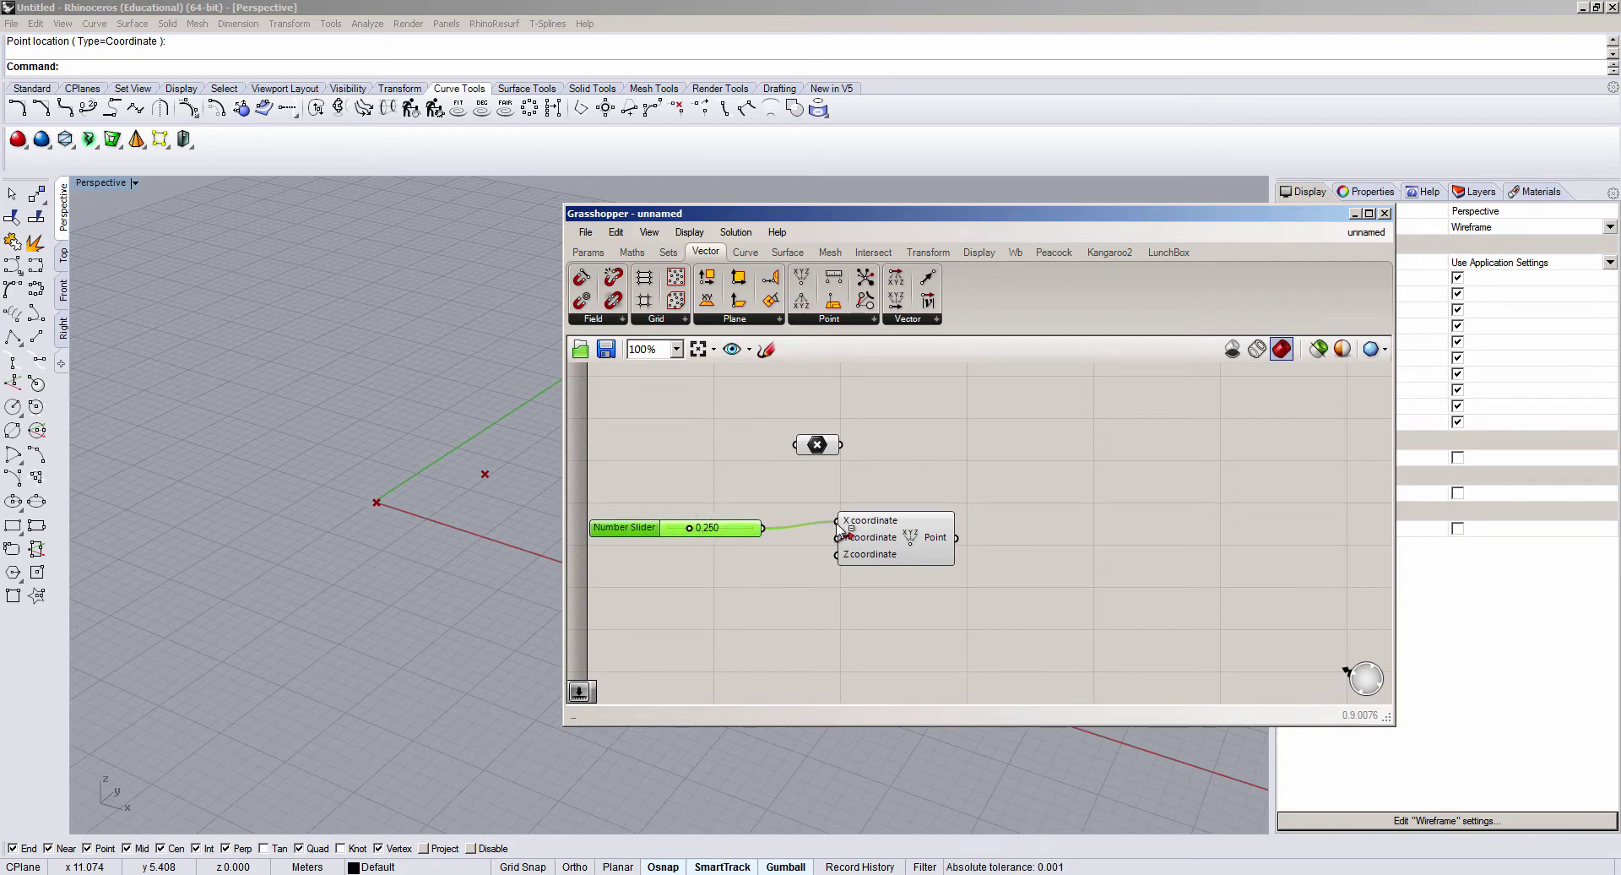
mouse_move(844, 530)
mouse_down()
mouse_move(766, 532)
mouse_move(831, 531)
mouse_up()
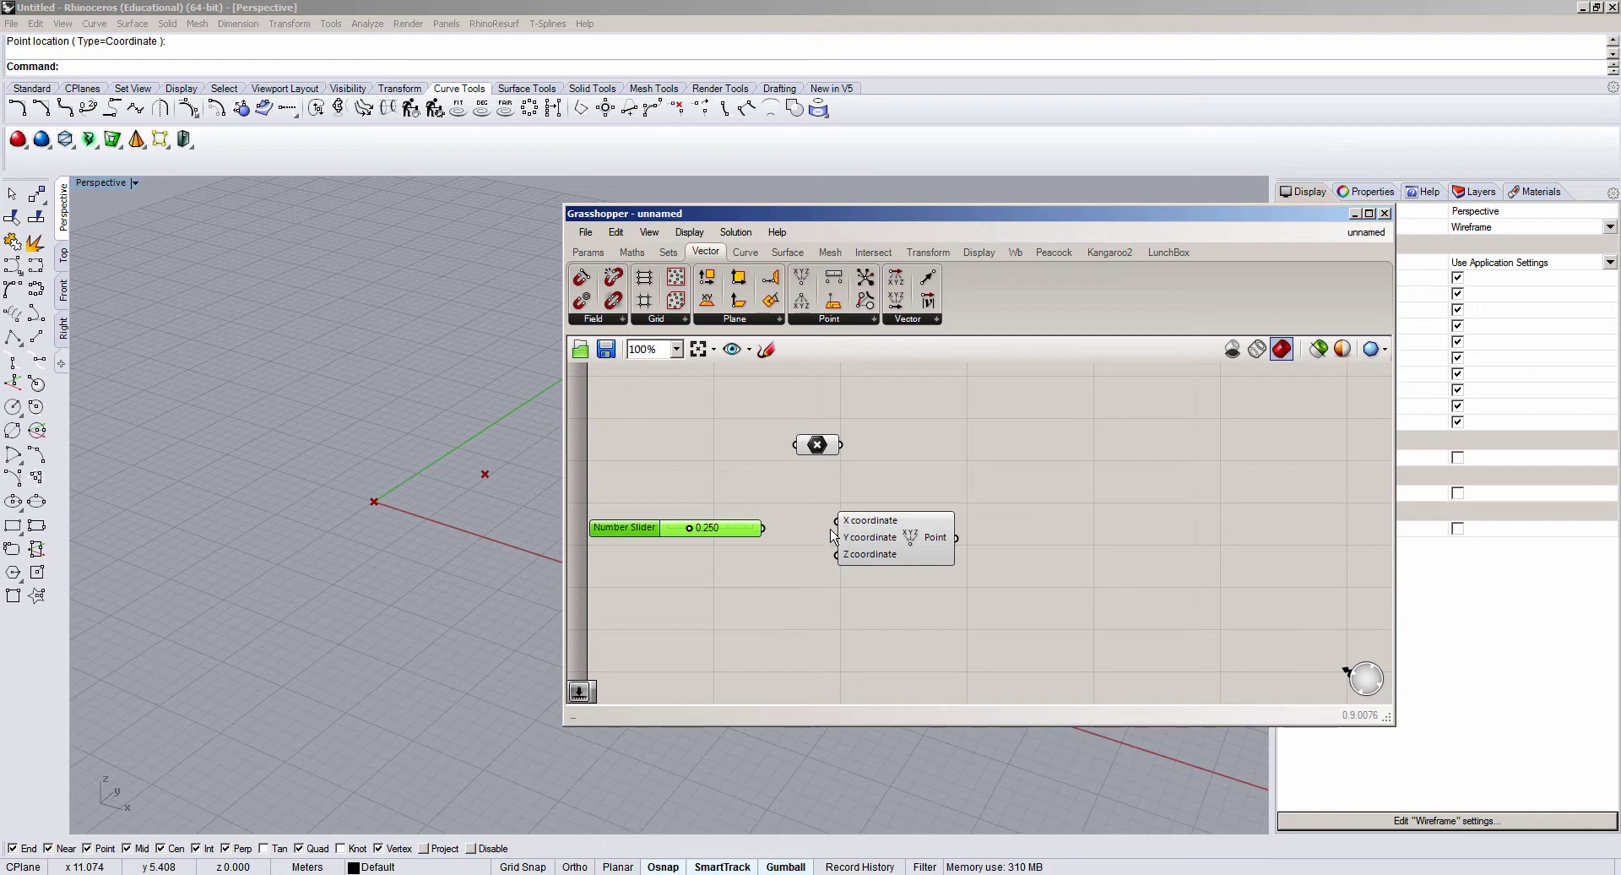
drag(833, 536, 836, 557)
mouse_move(835, 555)
ctrl+mouse_down()
mouse_move(768, 540)
mouse_move(837, 520)
ctrl+mouse_up()
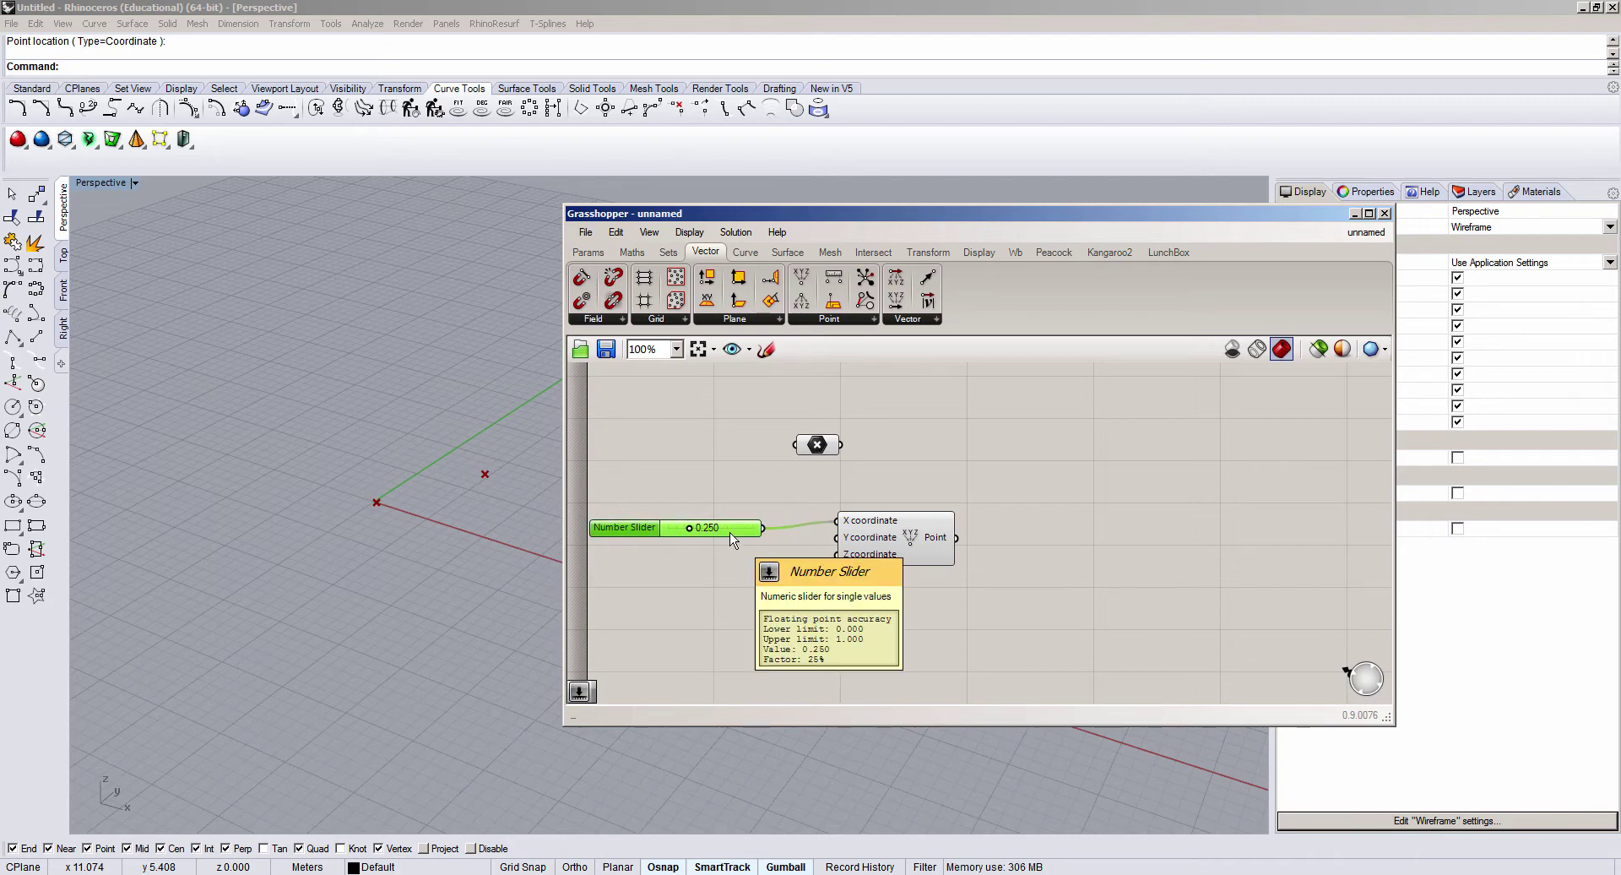
mouse_move(728, 533)
alt+mouse_down()
mouse_move(711, 574)
mouse_move(836, 537)
alt+mouse_up()
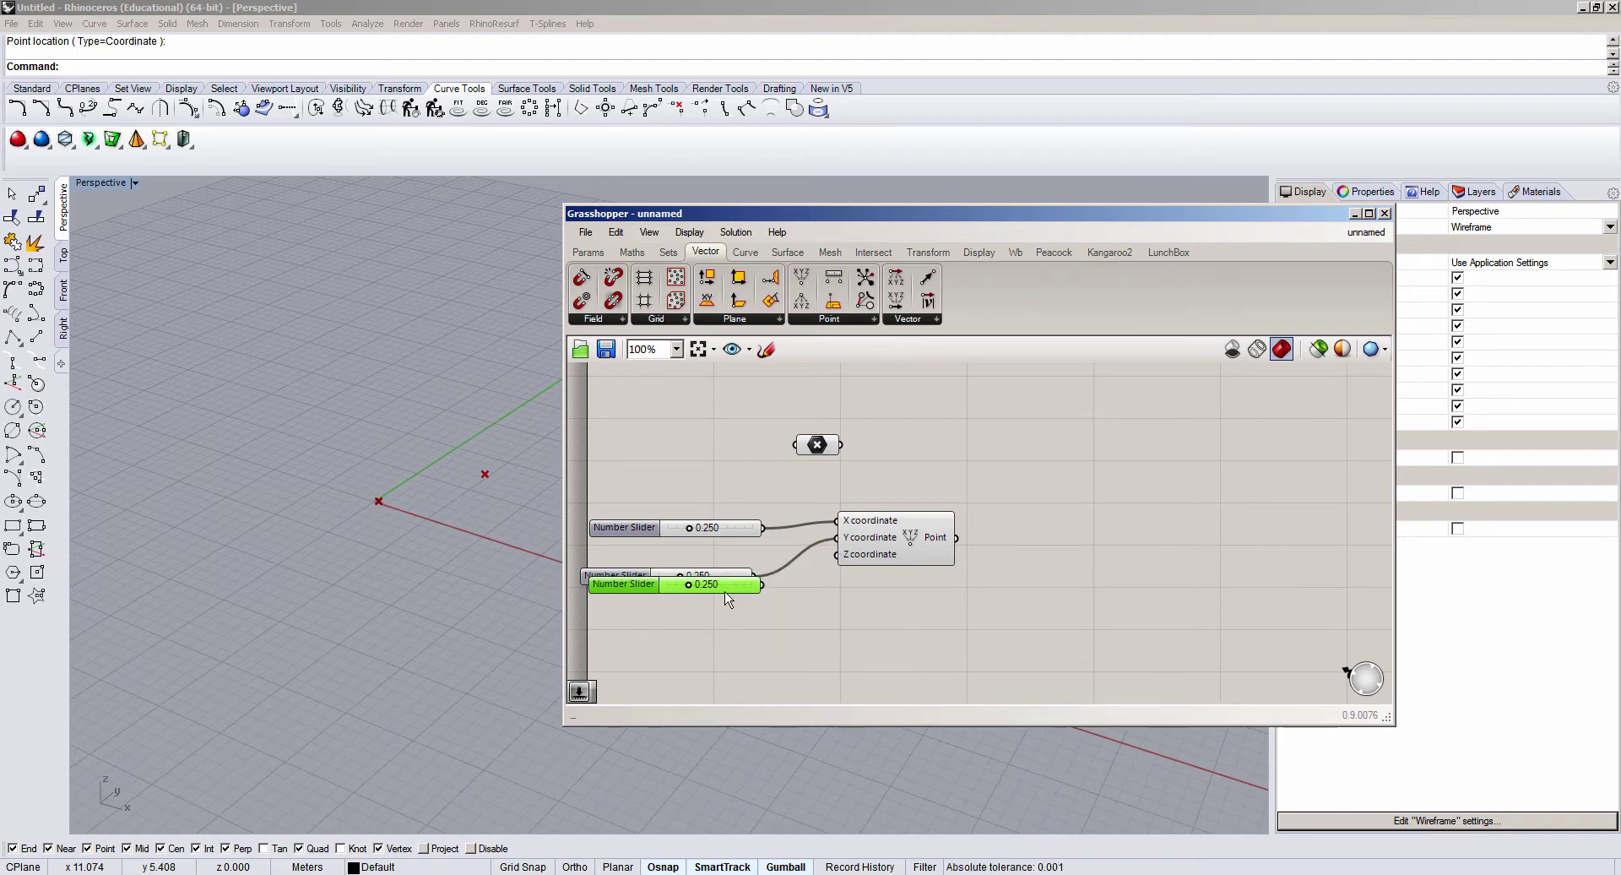
Step: Copy a third slider, wire sliders to Y and Z, and set them to 0.590 and 0.230
mouse_move(726, 576)
alt+mouse_down()
mouse_move(731, 616)
mouse_move(825, 561)
alt+mouse_up()
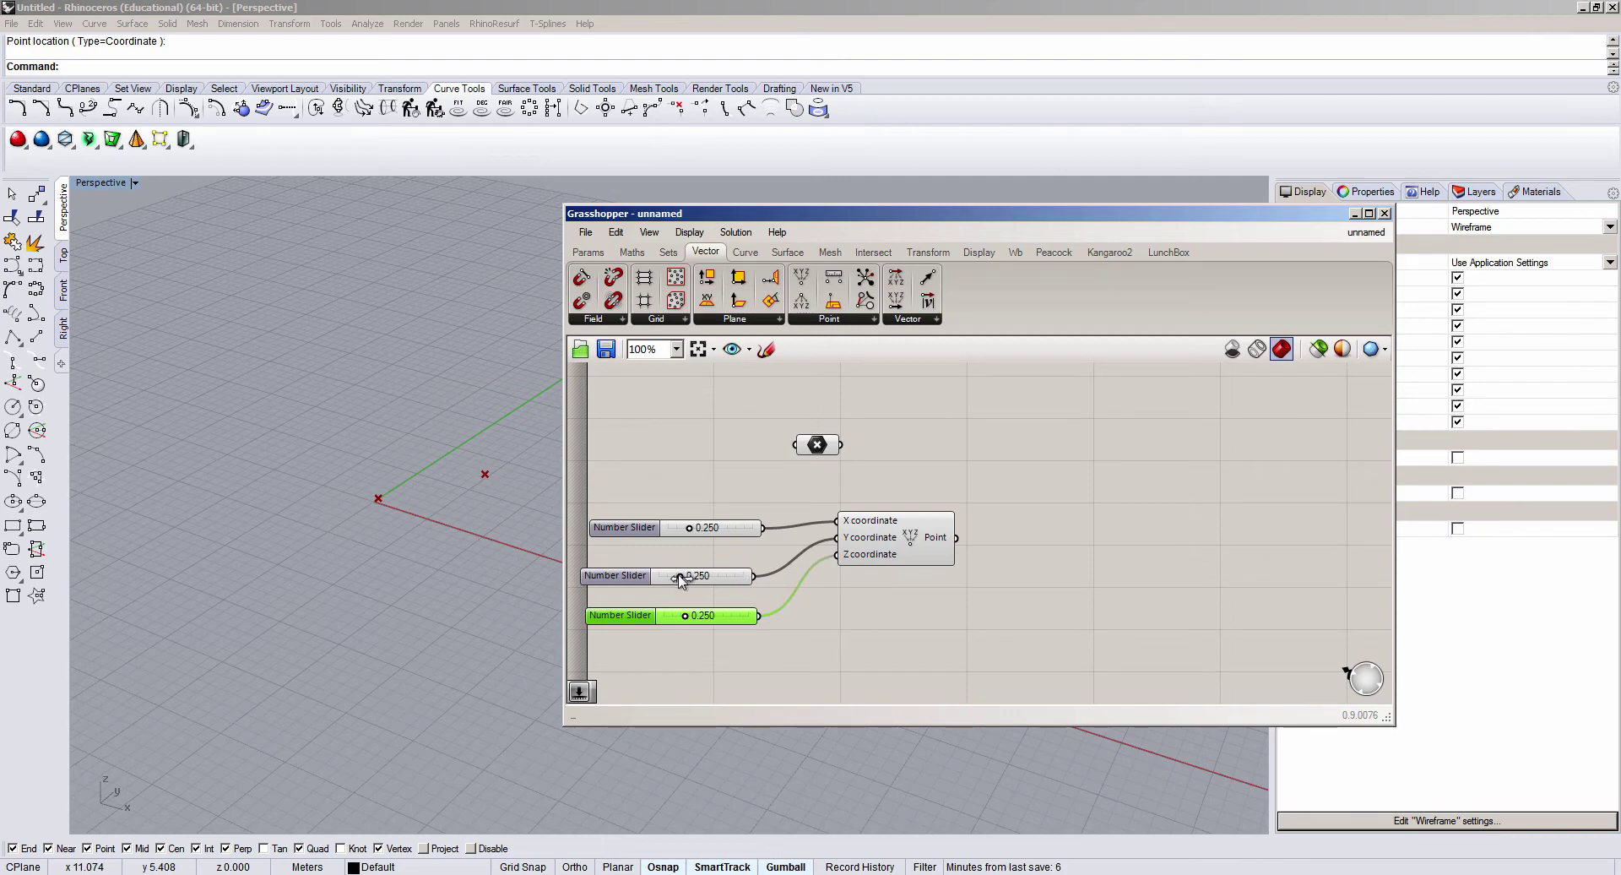
drag(678, 576, 688, 587)
right_drag(338, 470, 455, 534)
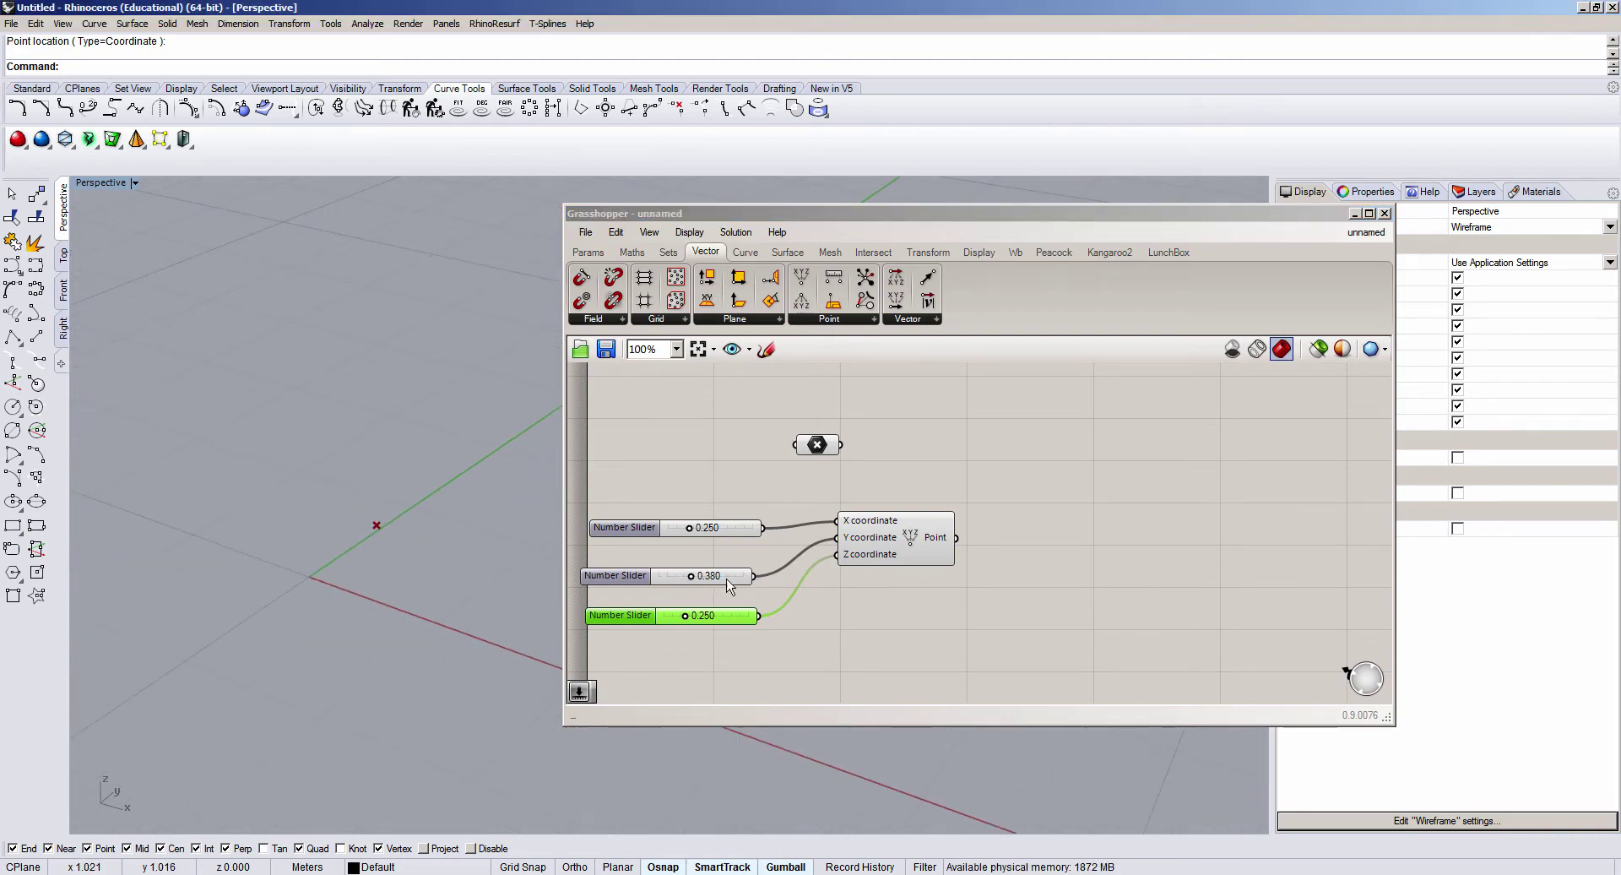
mouse_move(689, 576)
mouse_down()
mouse_move(650, 581)
mouse_move(708, 581)
mouse_up()
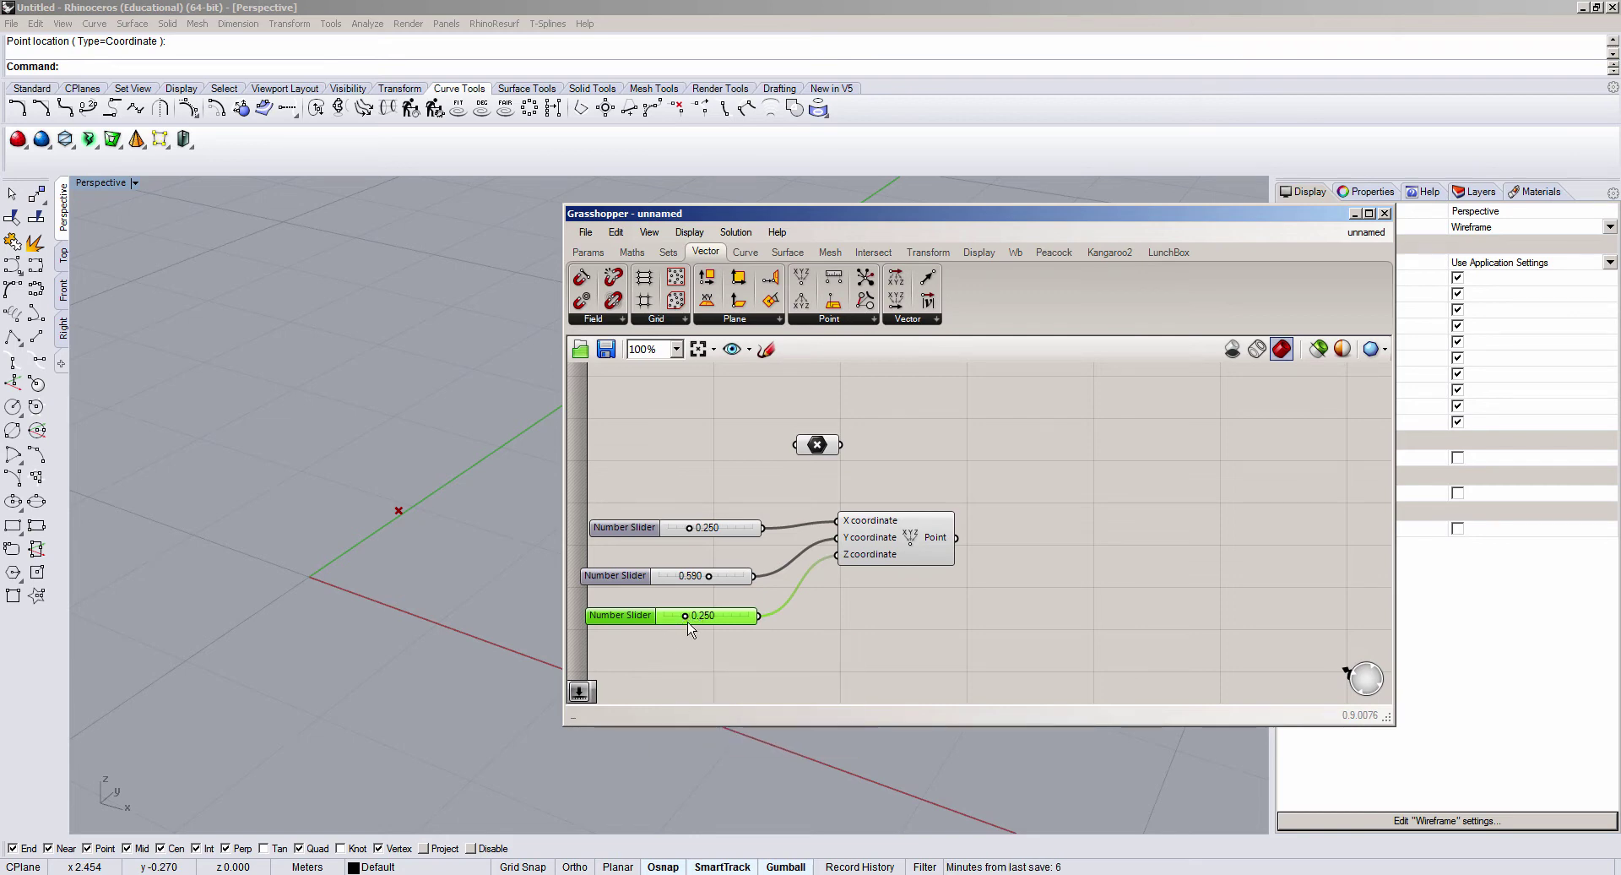
drag(687, 622, 684, 623)
Step: Rearrange the Construct Point component and the three sliders into a tidy layout
drag(895, 540, 954, 542)
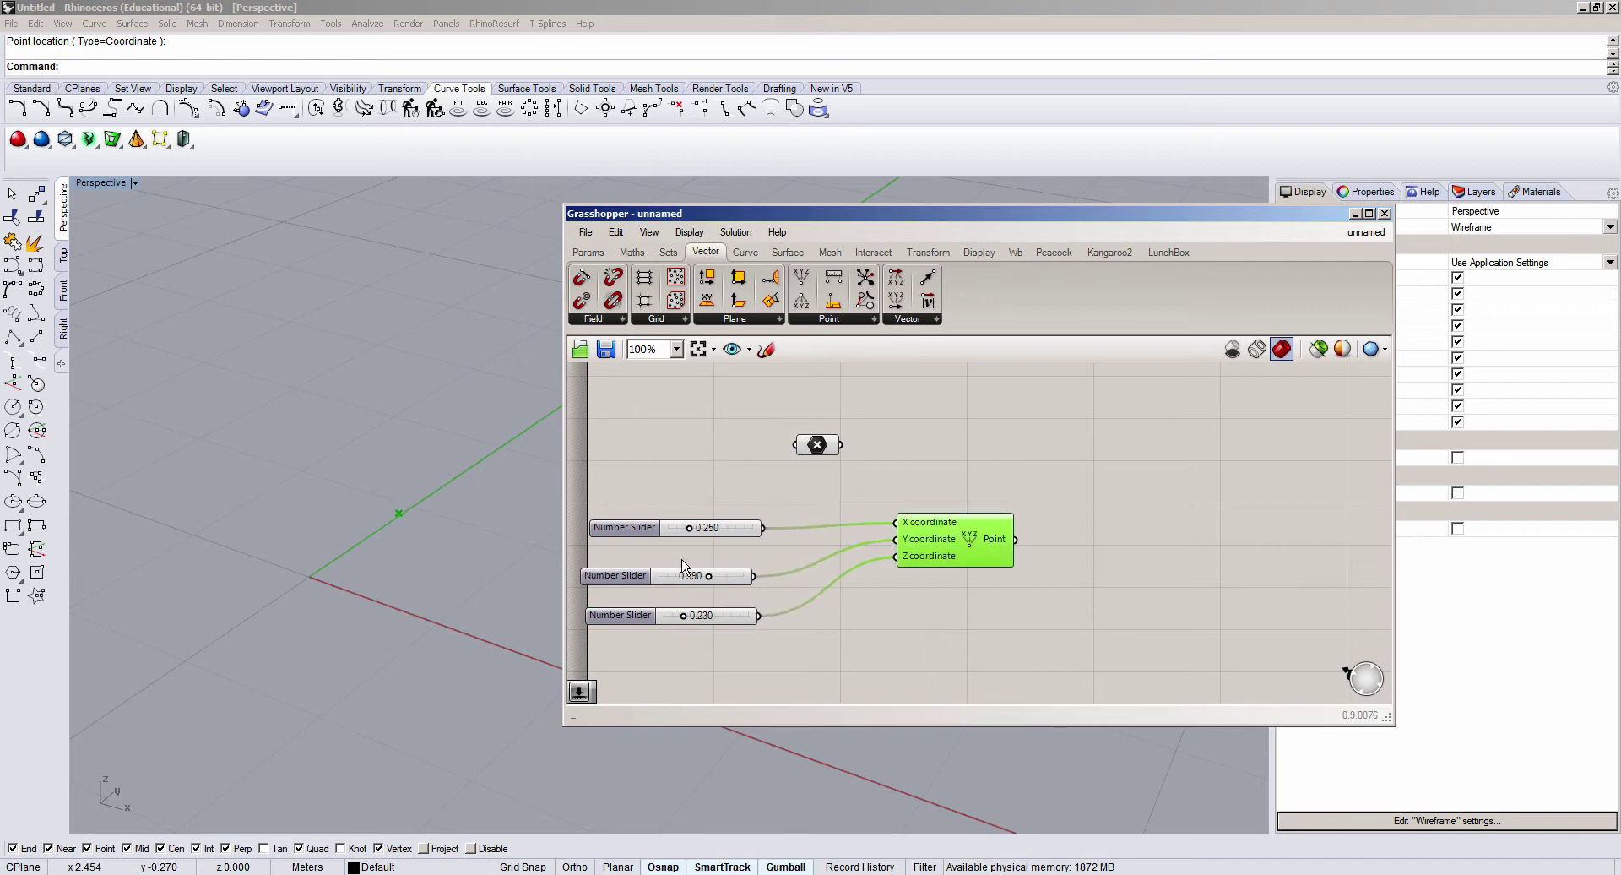
mouse_move(699, 532)
mouse_down()
mouse_move(725, 523)
mouse_move(754, 563)
mouse_up()
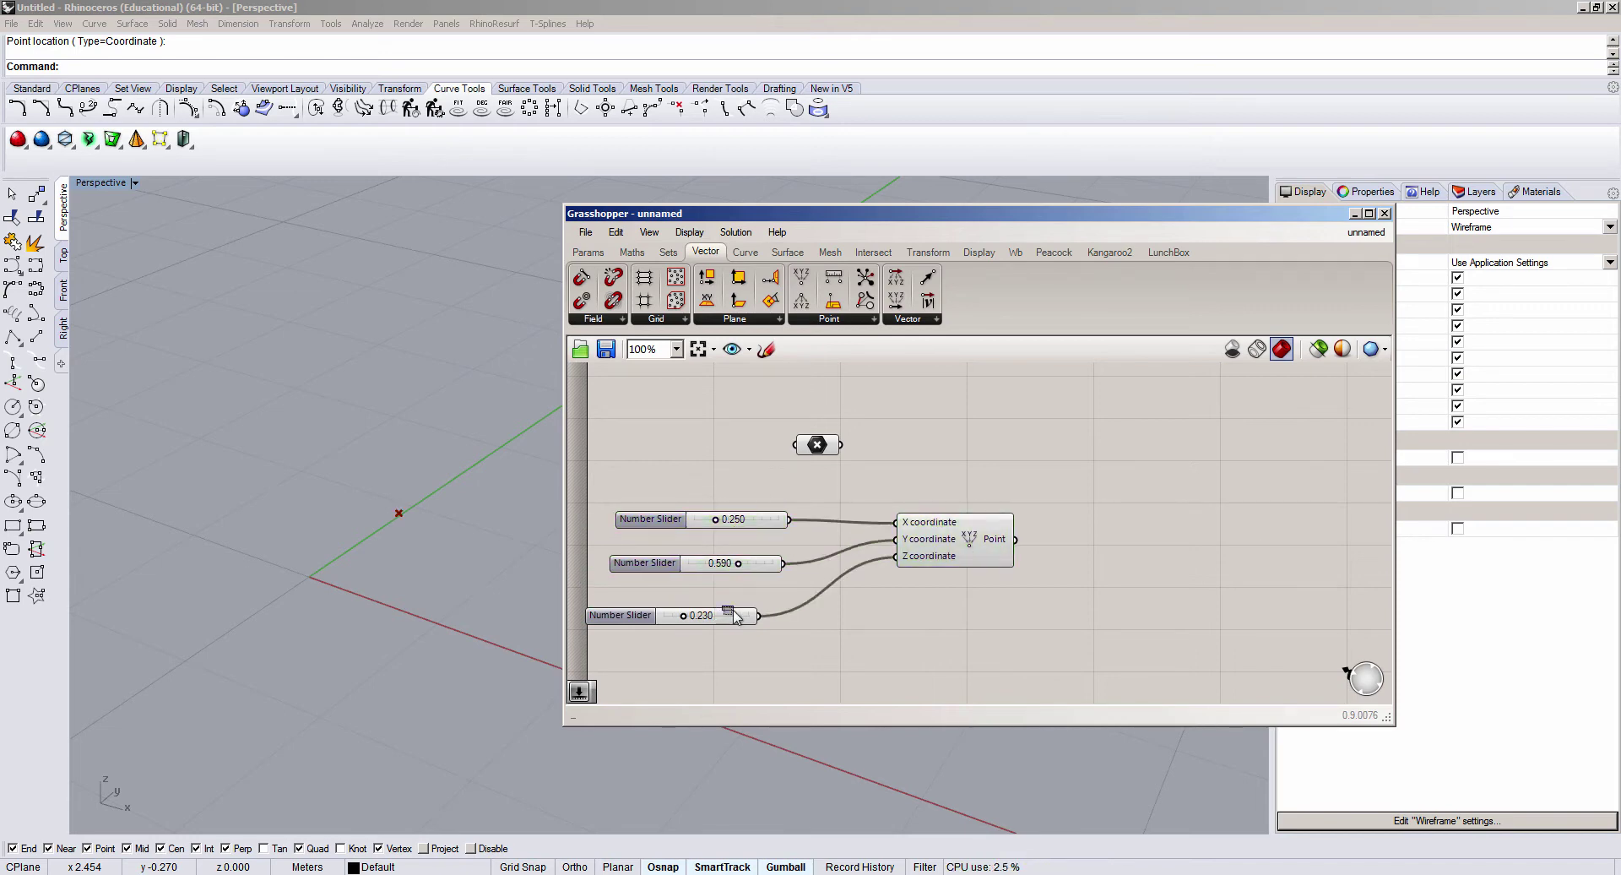
drag(728, 616, 761, 617)
click(728, 525)
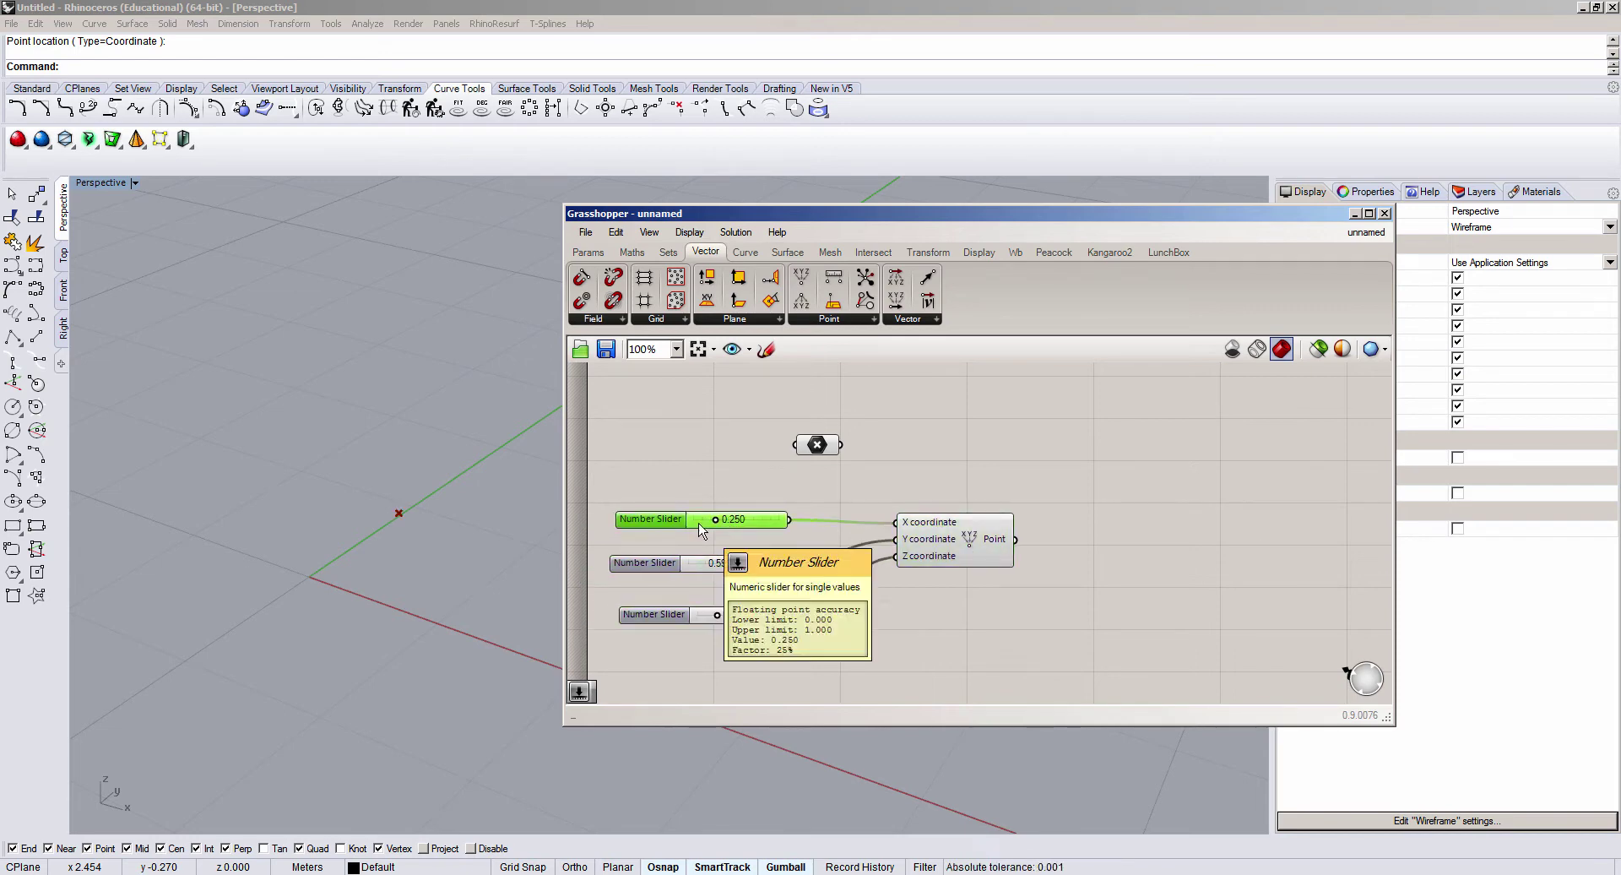
right_click(699, 528)
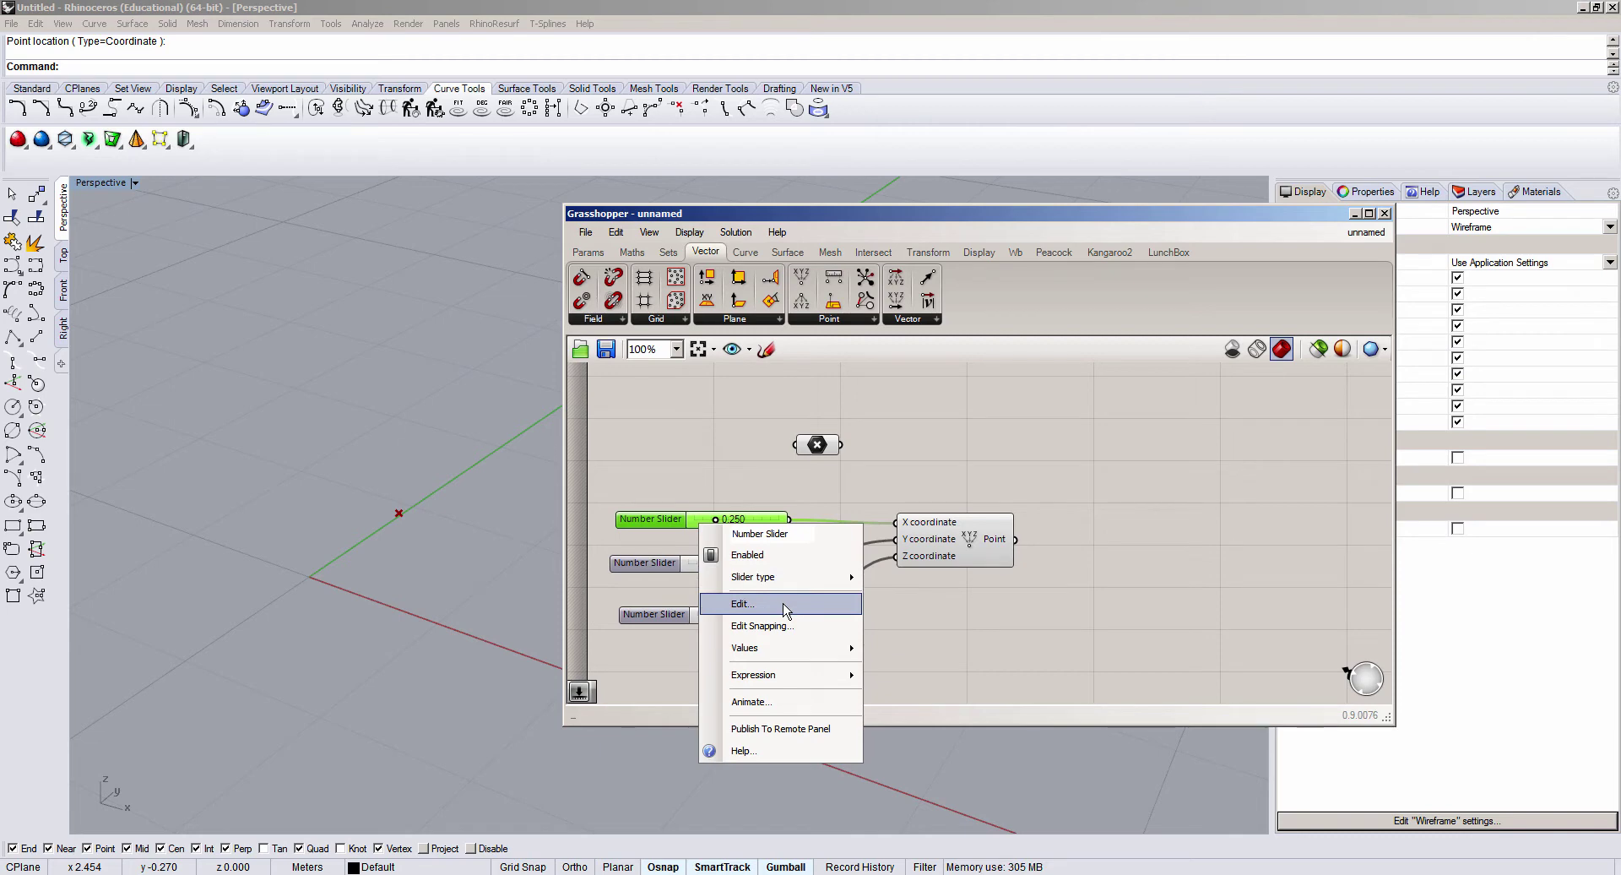
Step: Make the X slider produce whole numbers by setting its rounding to integers (N)
click(785, 606)
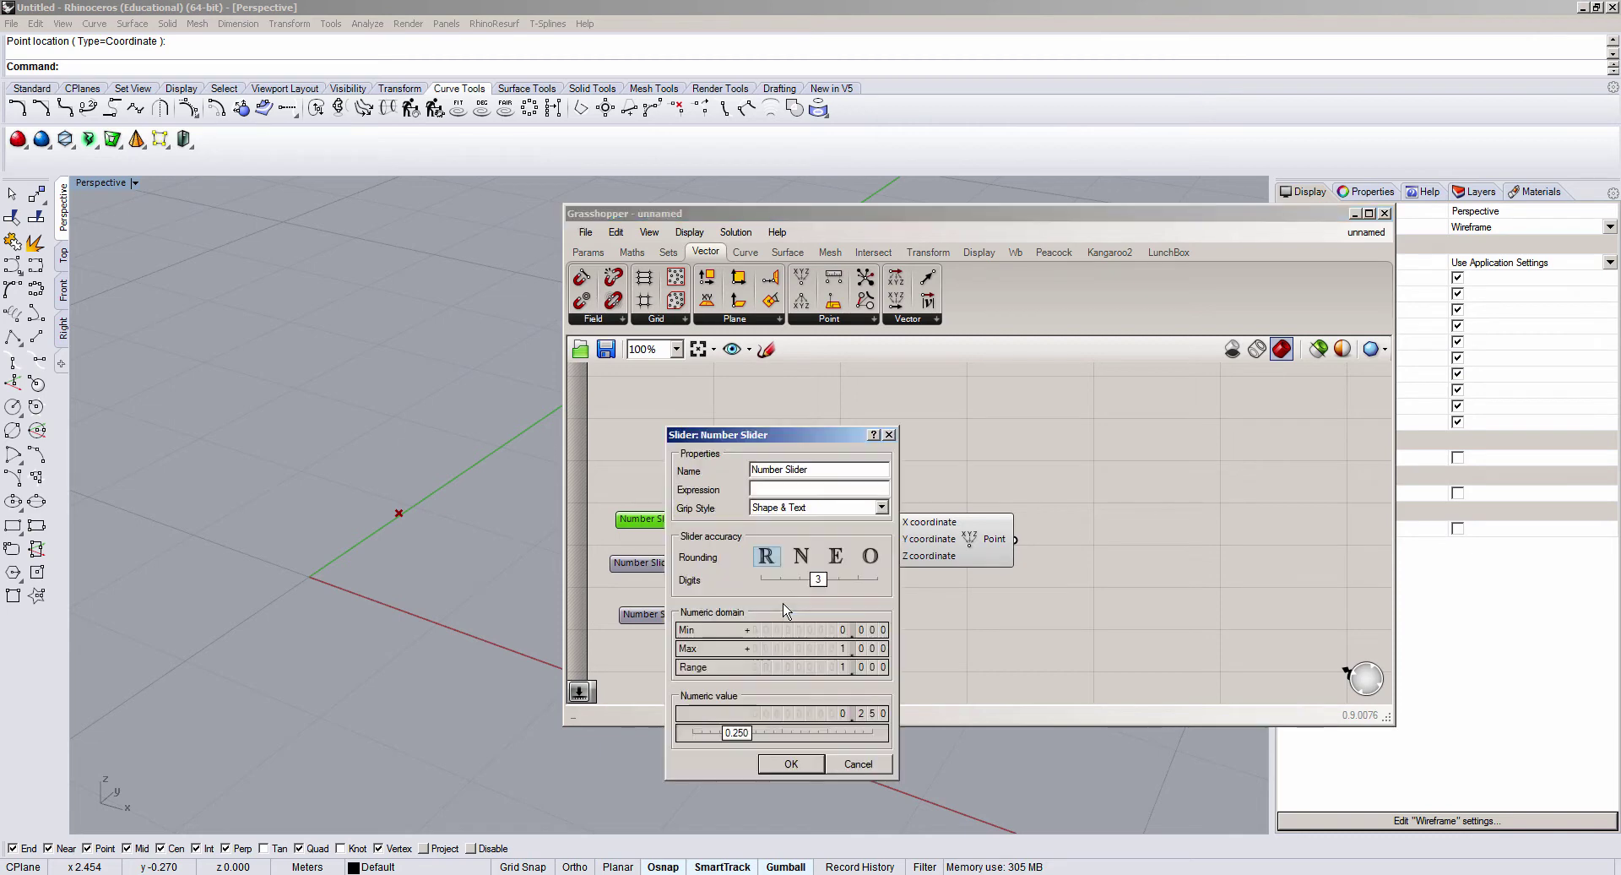
click(798, 554)
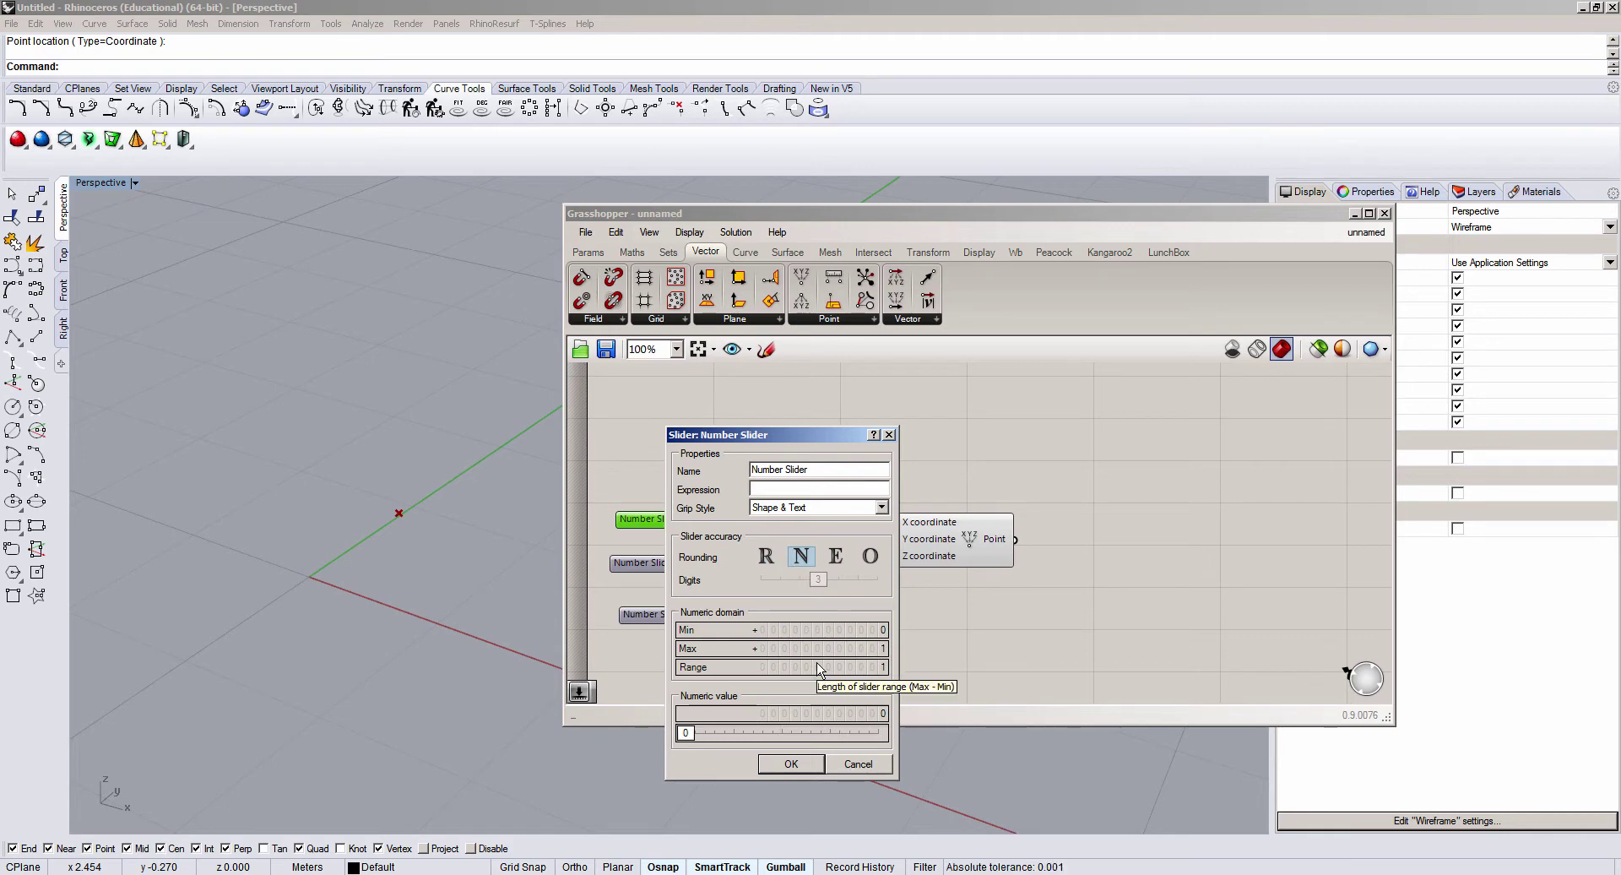
drag(807, 434, 914, 422)
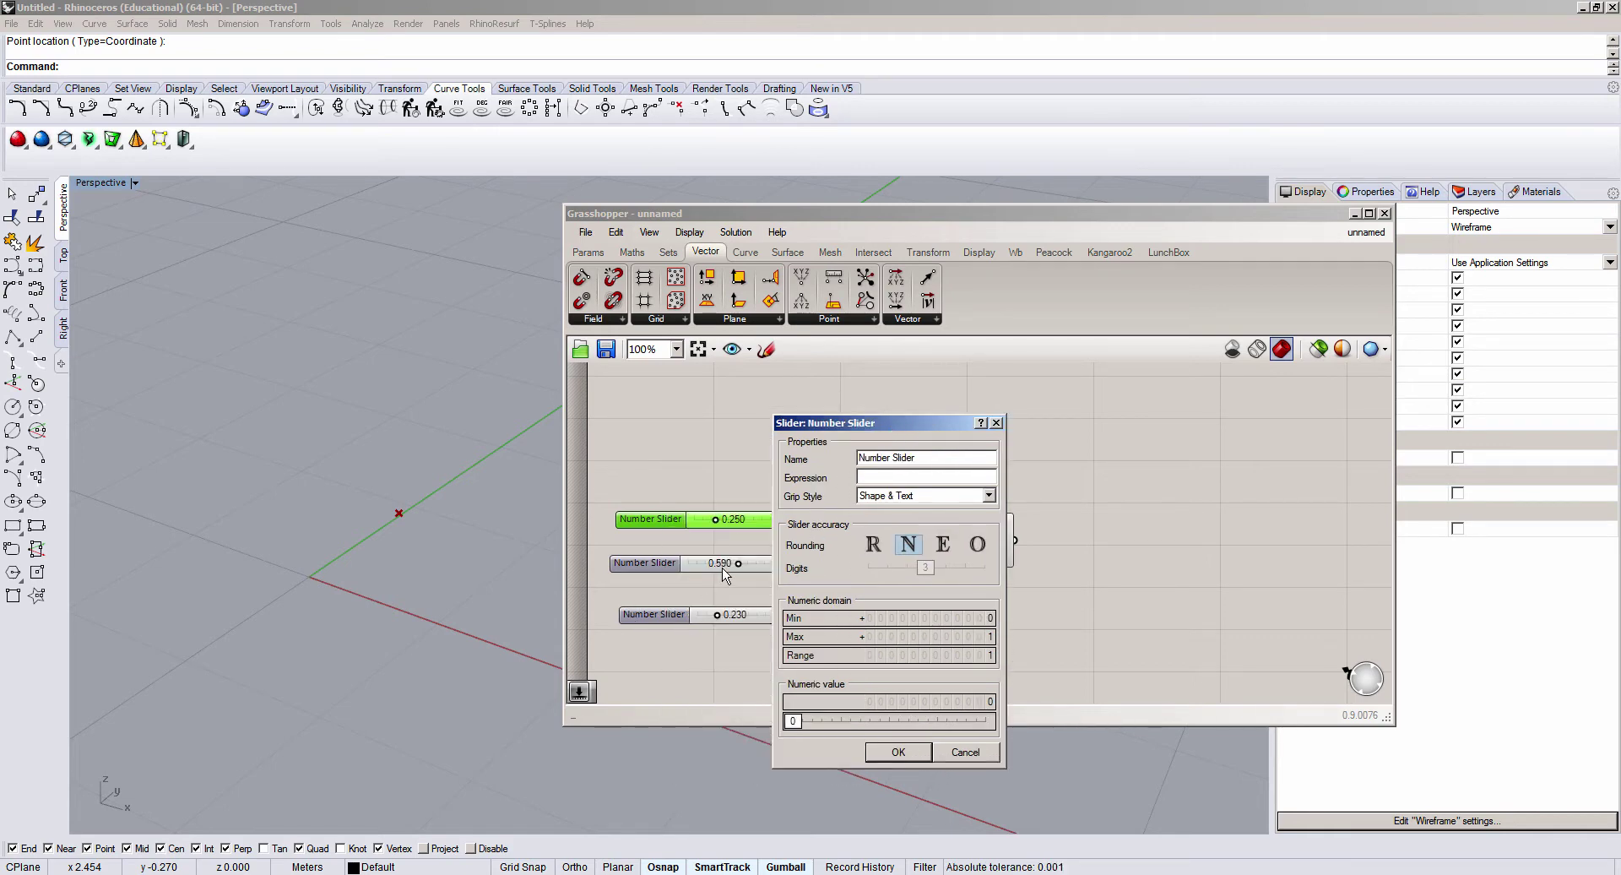
click(895, 751)
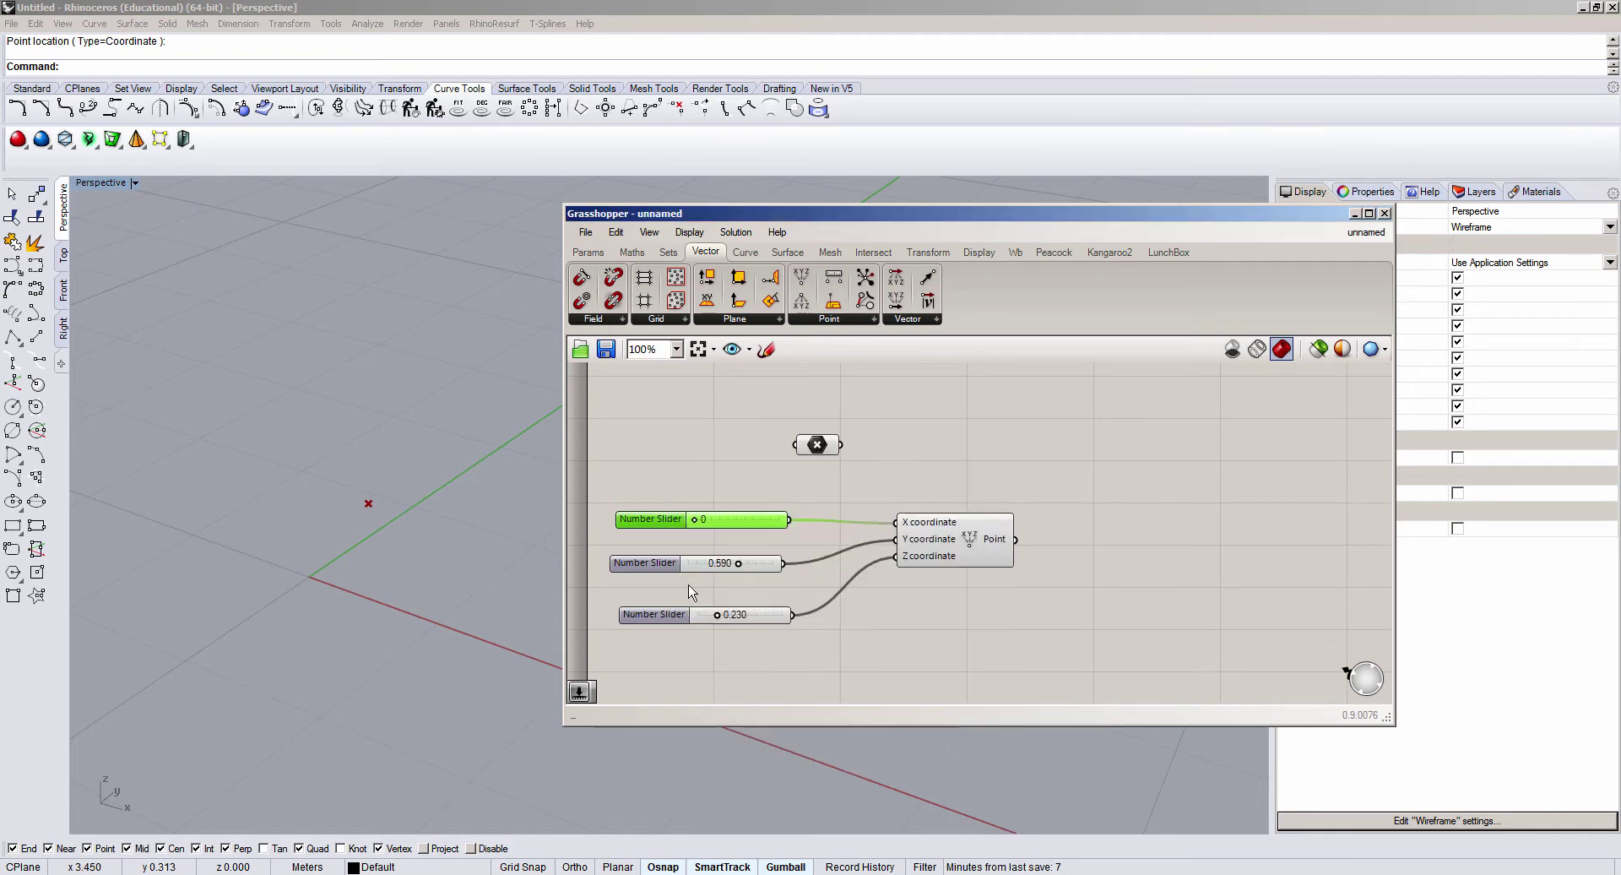
mouse_move(699, 525)
mouse_down()
mouse_move(803, 523)
mouse_move(699, 525)
mouse_up()
Step: Raise the X slider's maximum to 1200 and sweep it across the new range
right_click(745, 527)
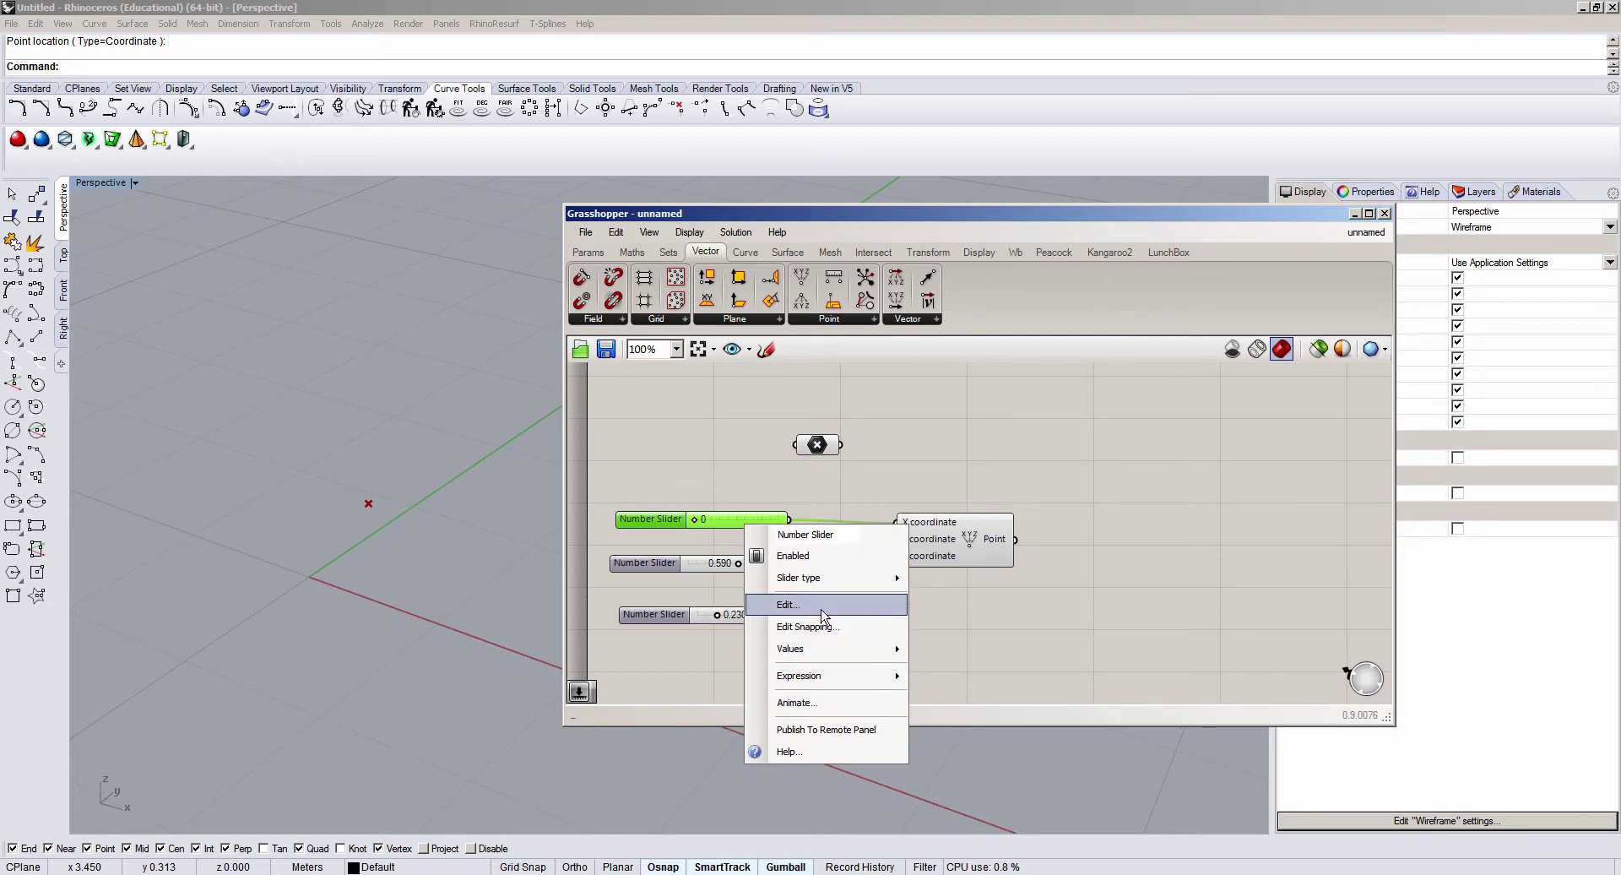
click(788, 604)
double_click(868, 655)
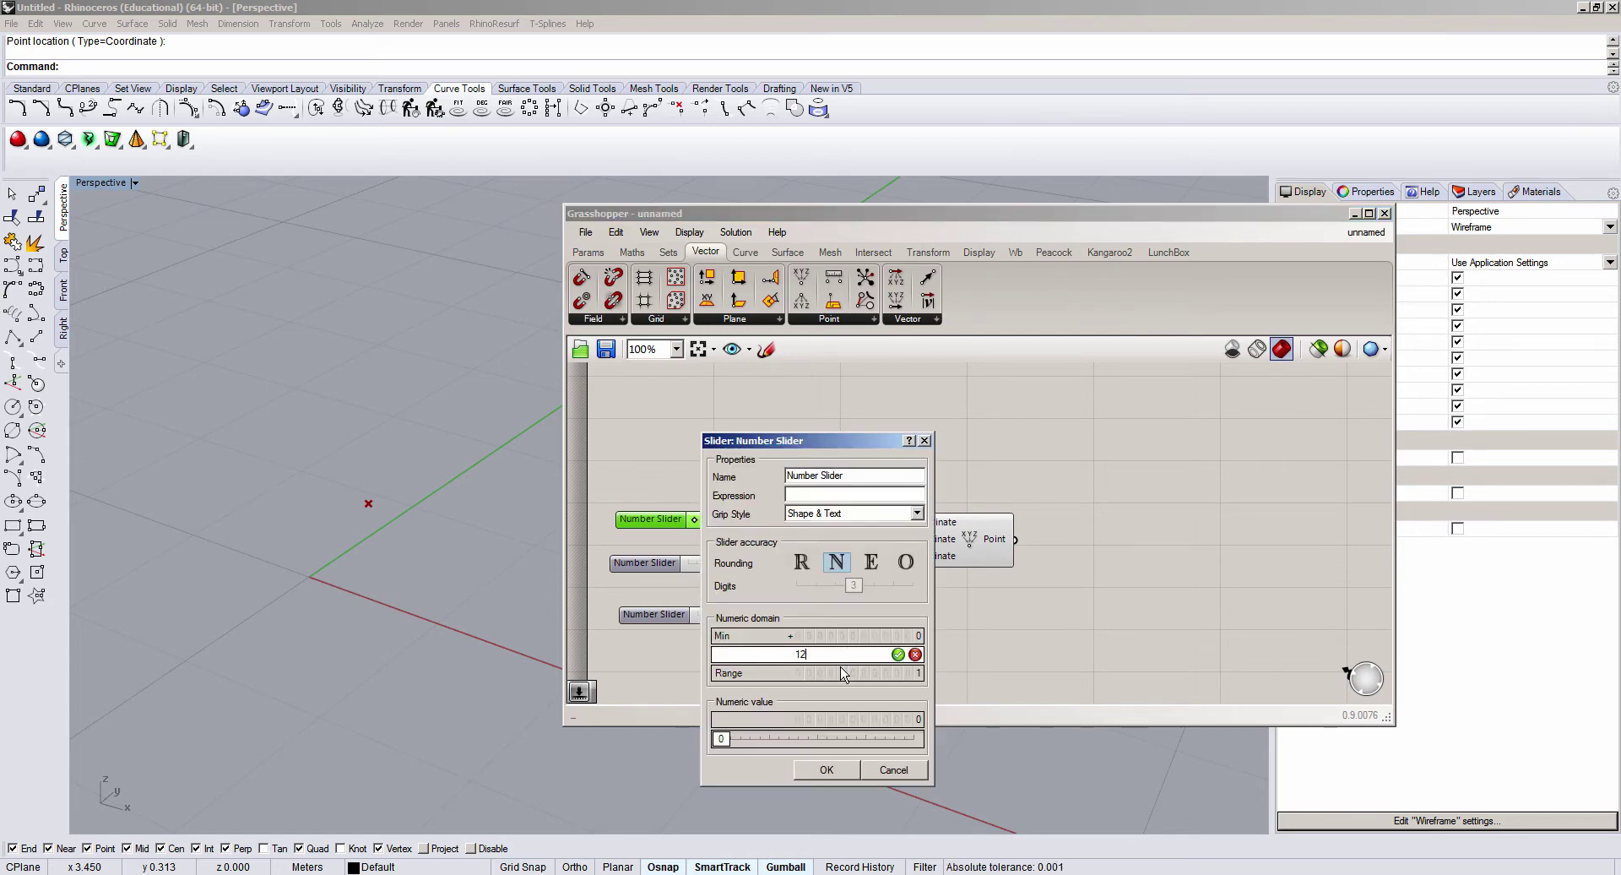
text(1200)
click(825, 770)
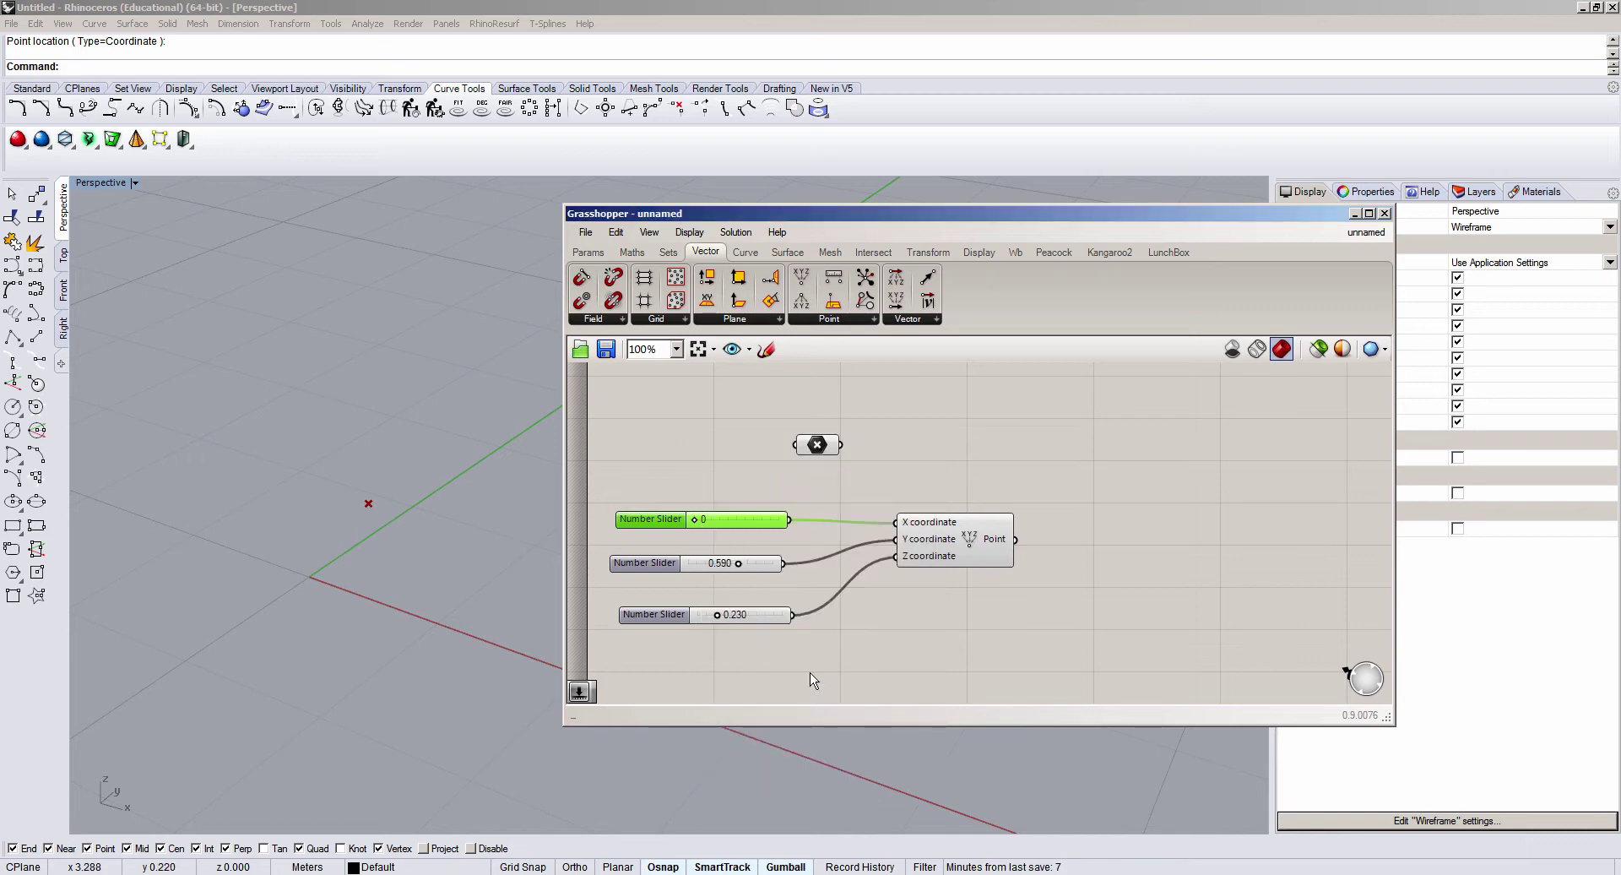
mouse_move(691, 518)
mouse_down()
mouse_move(710, 522)
mouse_move(679, 525)
mouse_up()
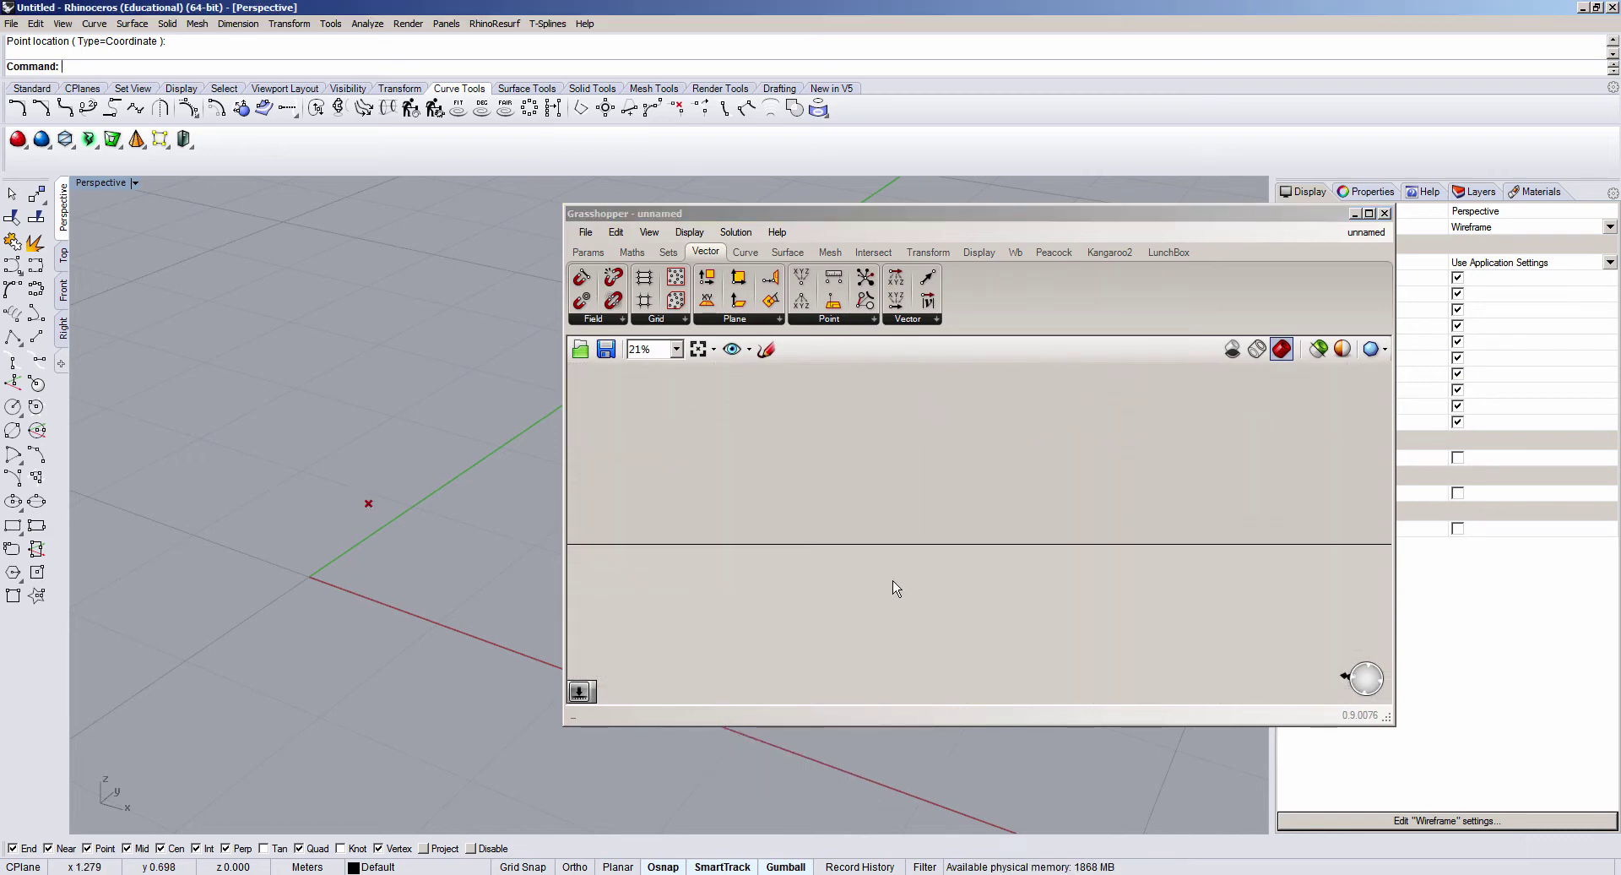
Step: Drag the first slider to raise X to 48 and orbit the Rhino view around the point
click(642, 365)
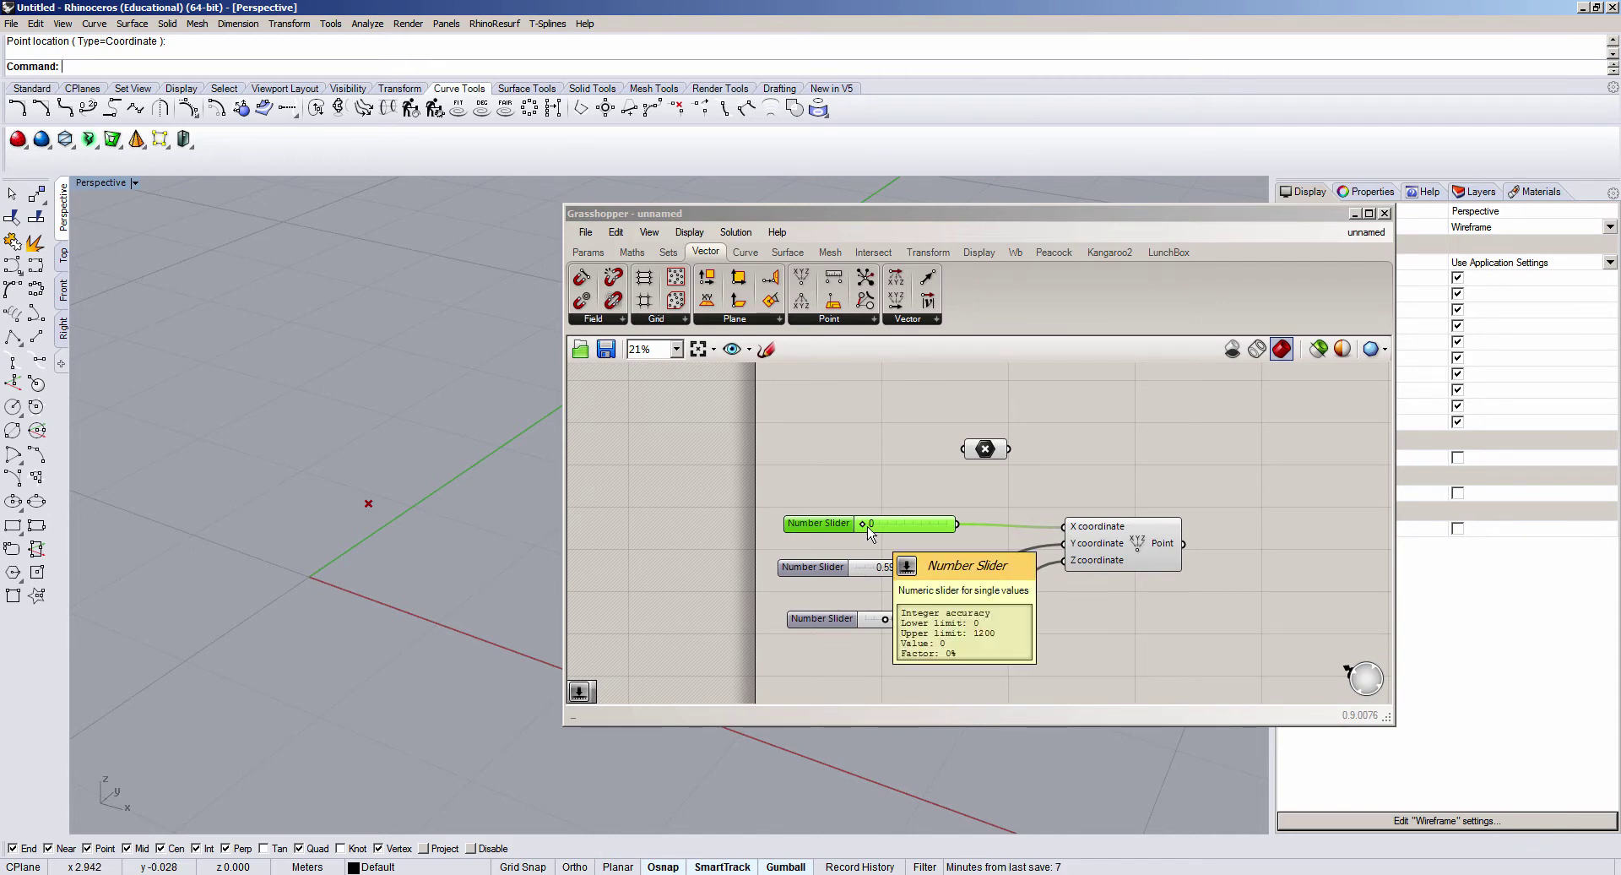
drag(888, 525, 882, 528)
mouse_move(493, 536)
right_down()
mouse_move(438, 636)
mouse_move(370, 607)
right_up()
drag(856, 529, 854, 531)
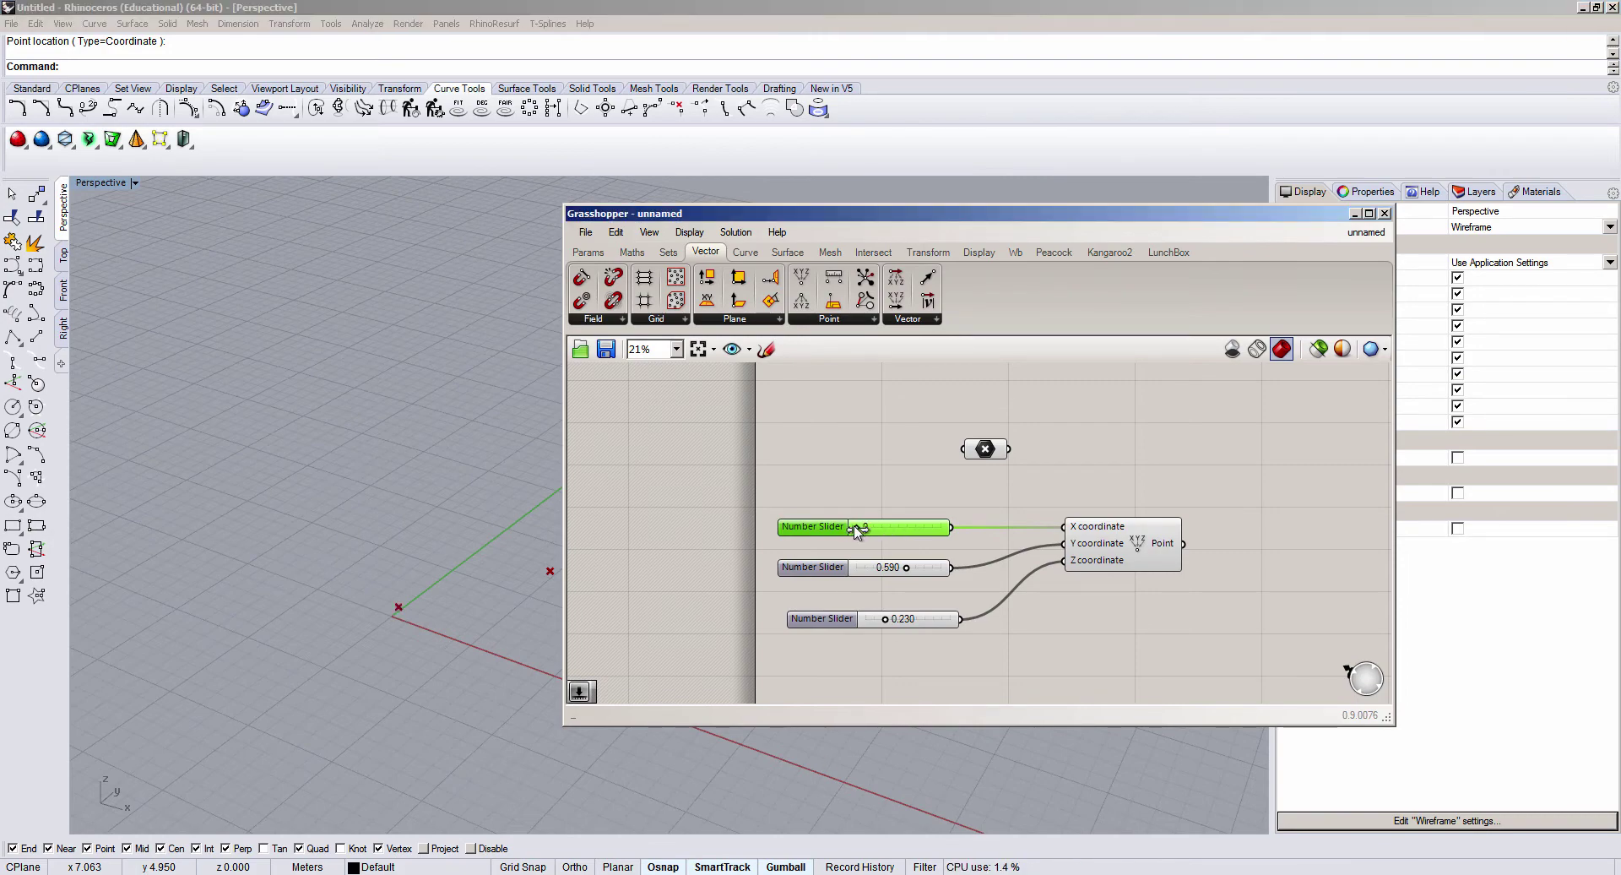
Step: Change the first slider's maximum to 20 in its settings, then drag it to test
right_click(857, 529)
click(954, 605)
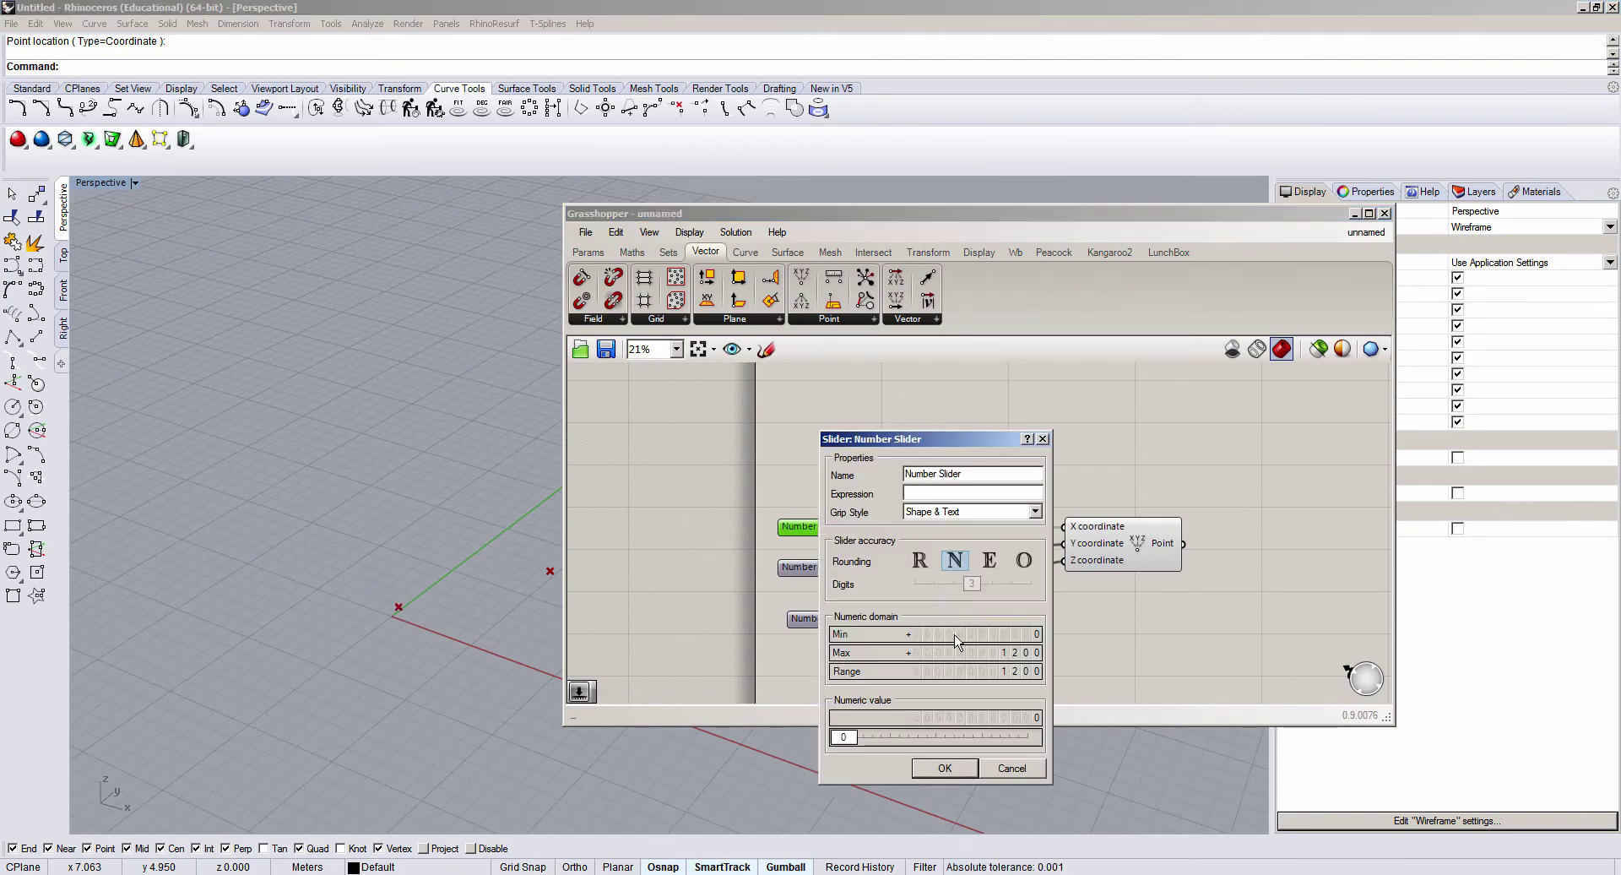
double_click(1015, 655)
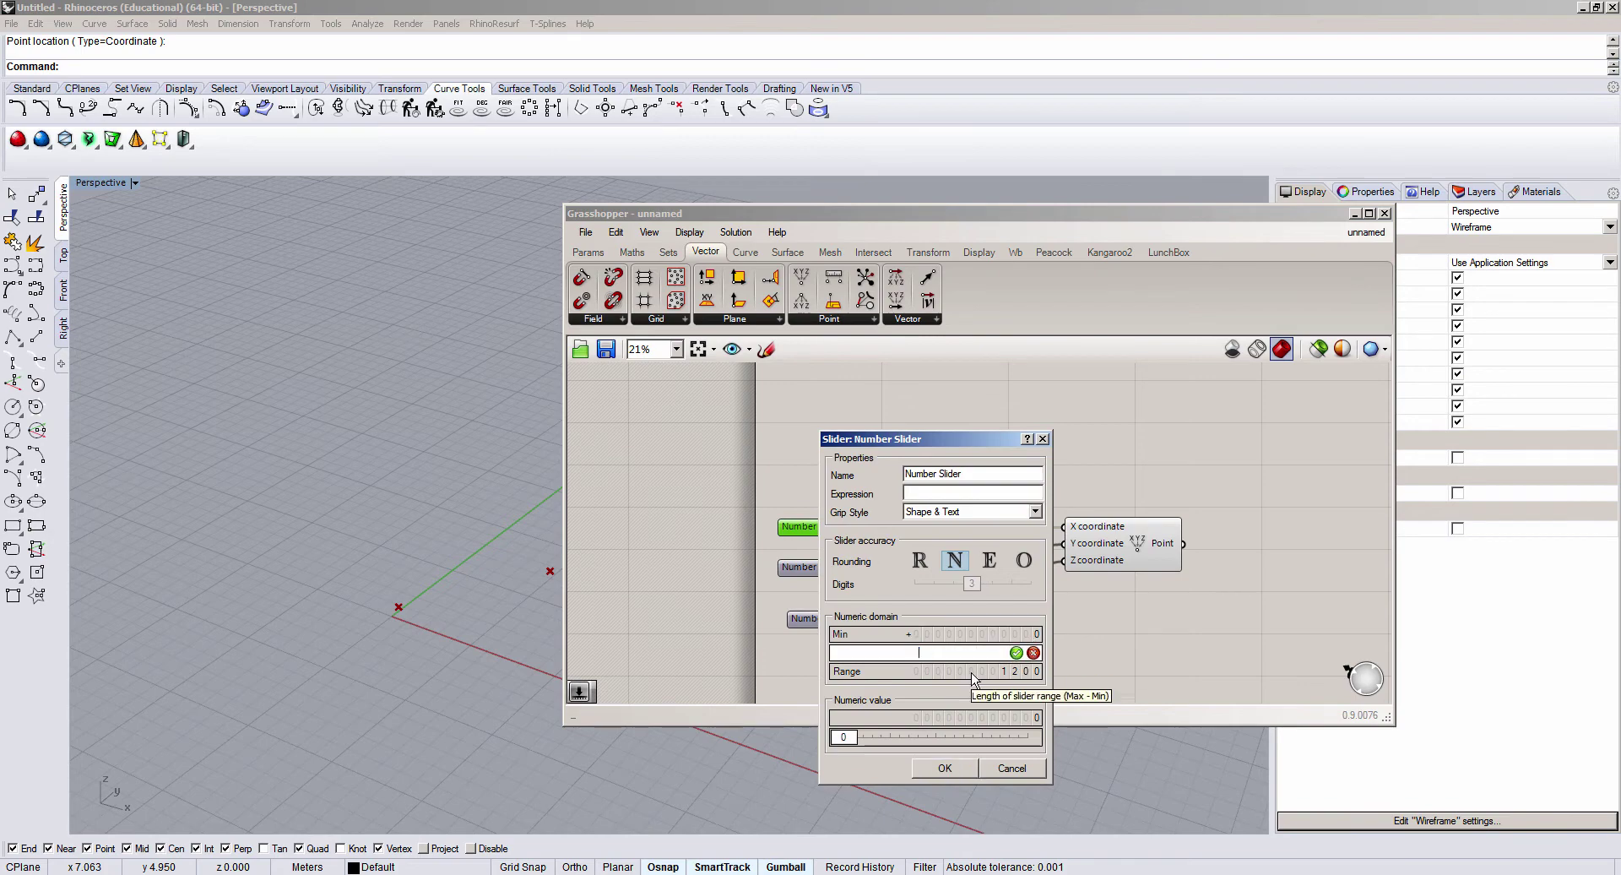
text(2)
key(Return)
click(960, 768)
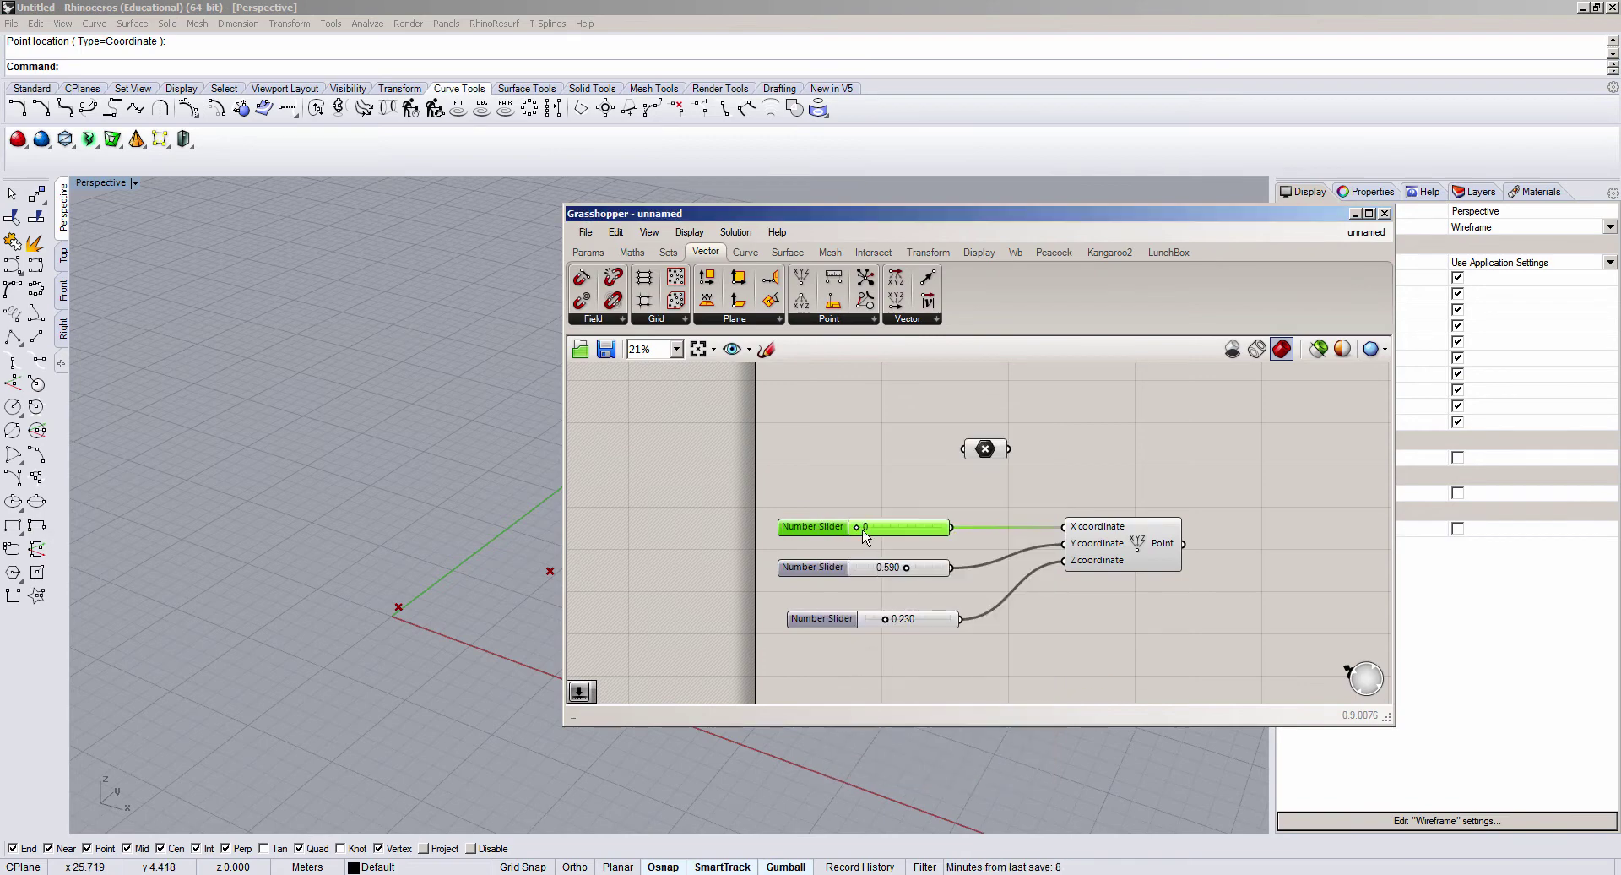
mouse_move(859, 529)
mouse_down()
mouse_move(908, 538)
mouse_move(855, 533)
mouse_up()
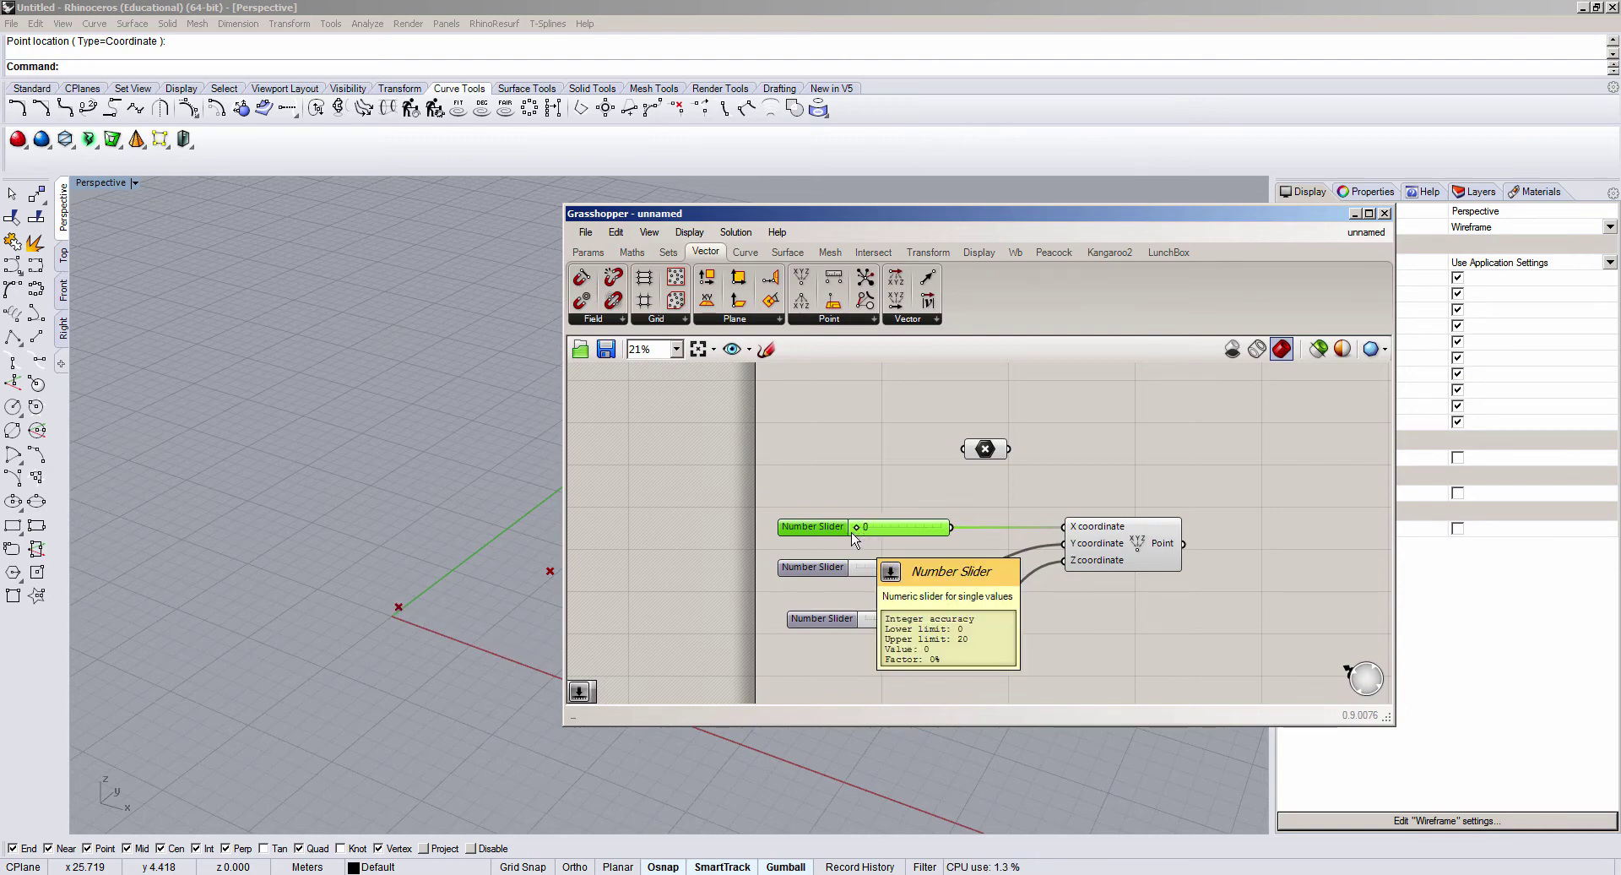
click(880, 461)
scroll(880, 461, down, 2)
click(995, 500)
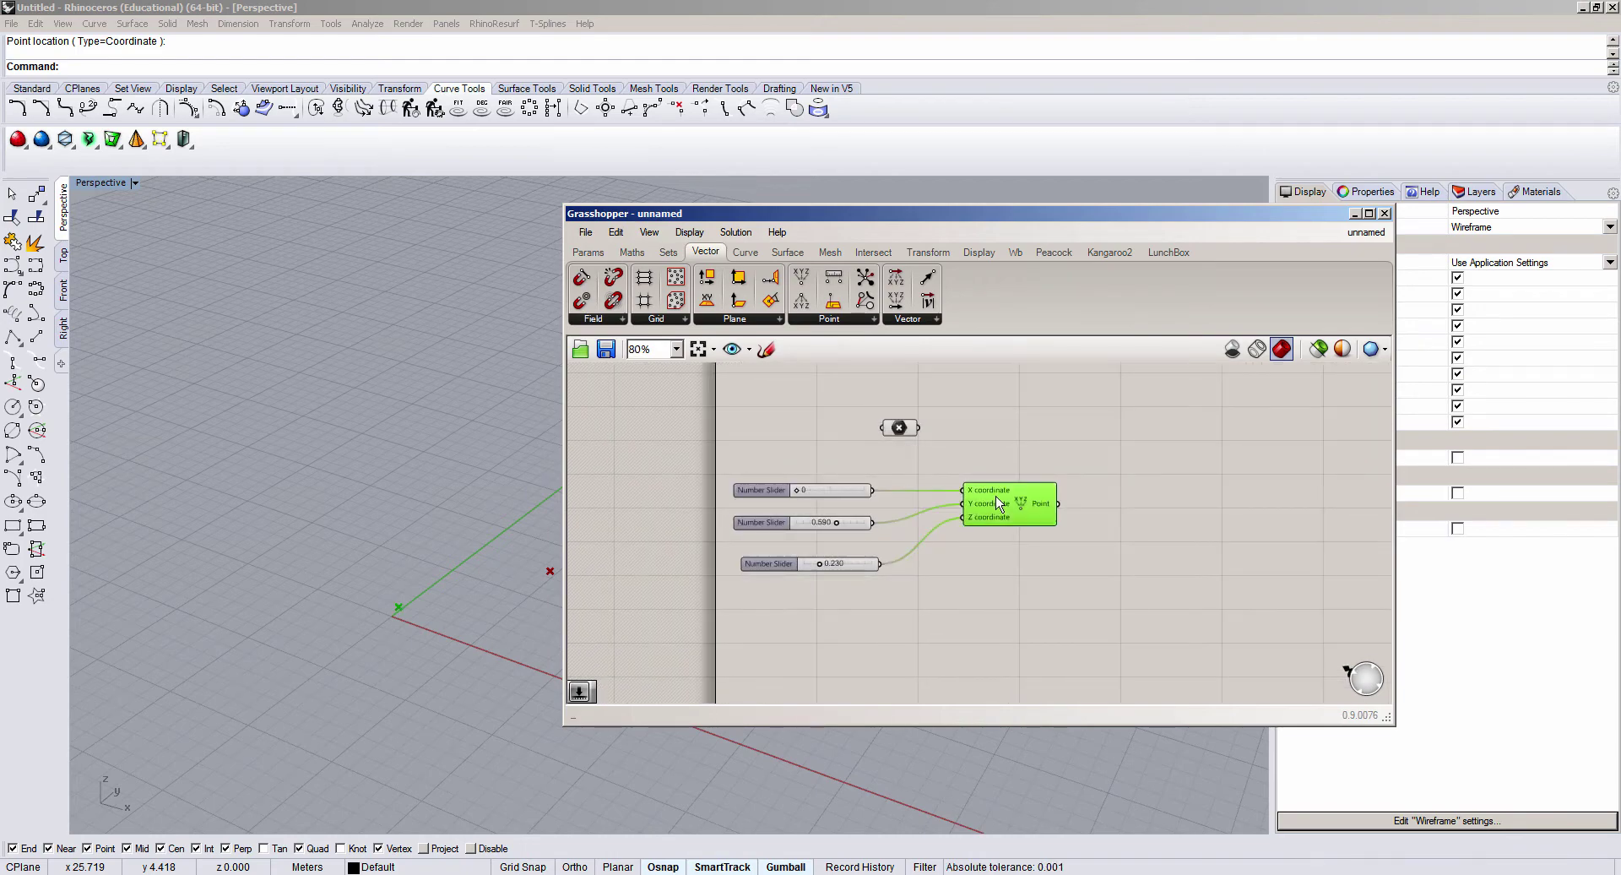
click(900, 427)
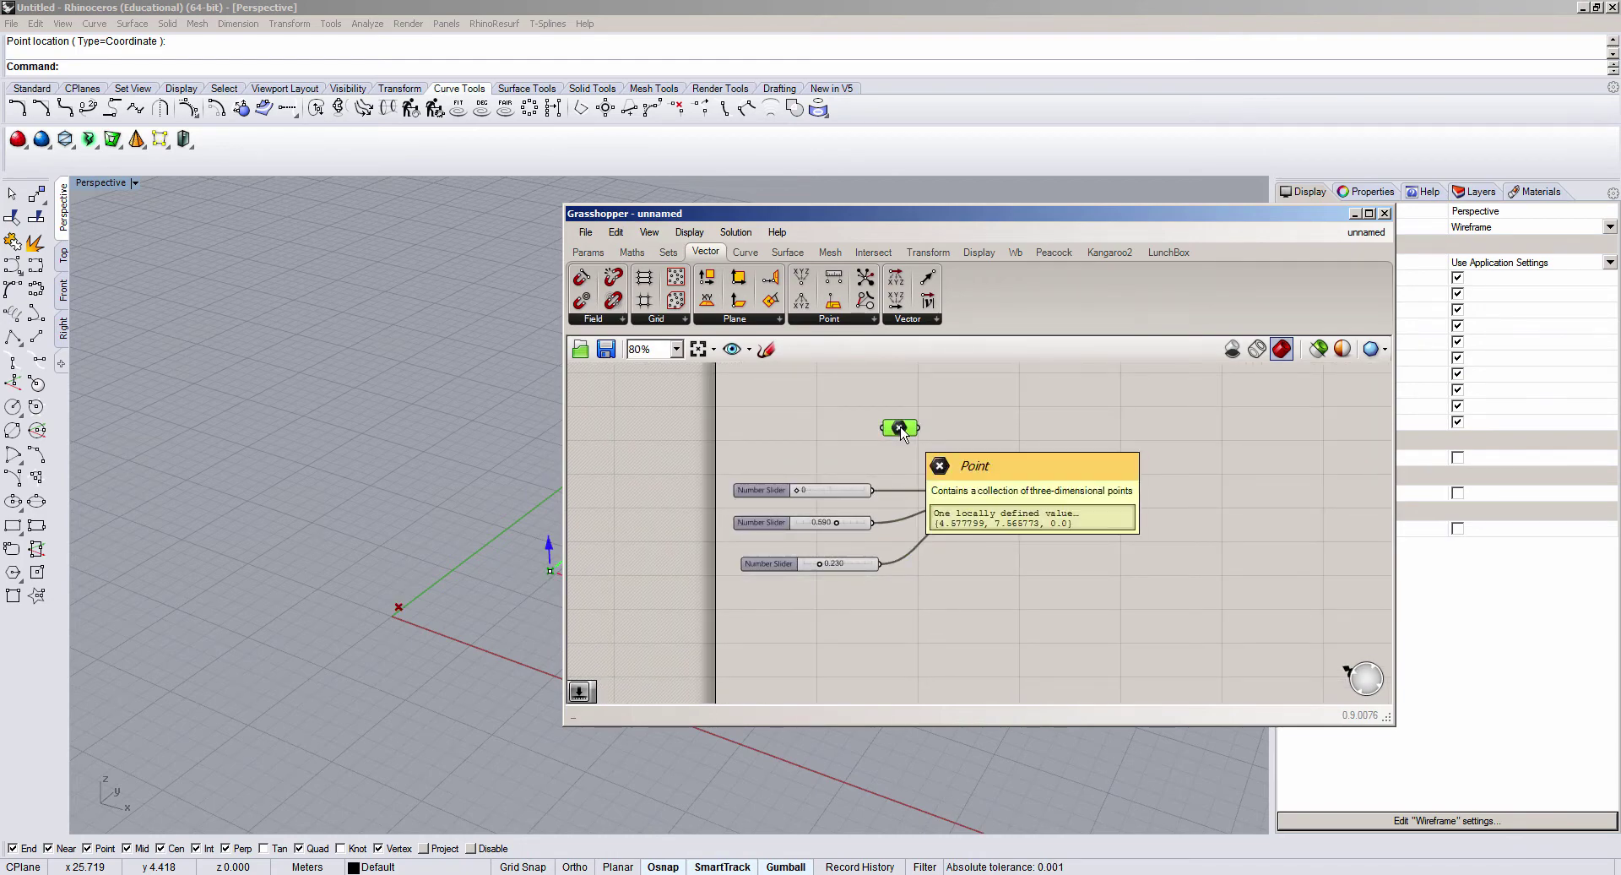
mouse_move(413, 448)
right_down()
mouse_move(321, 570)
mouse_move(399, 562)
right_up()
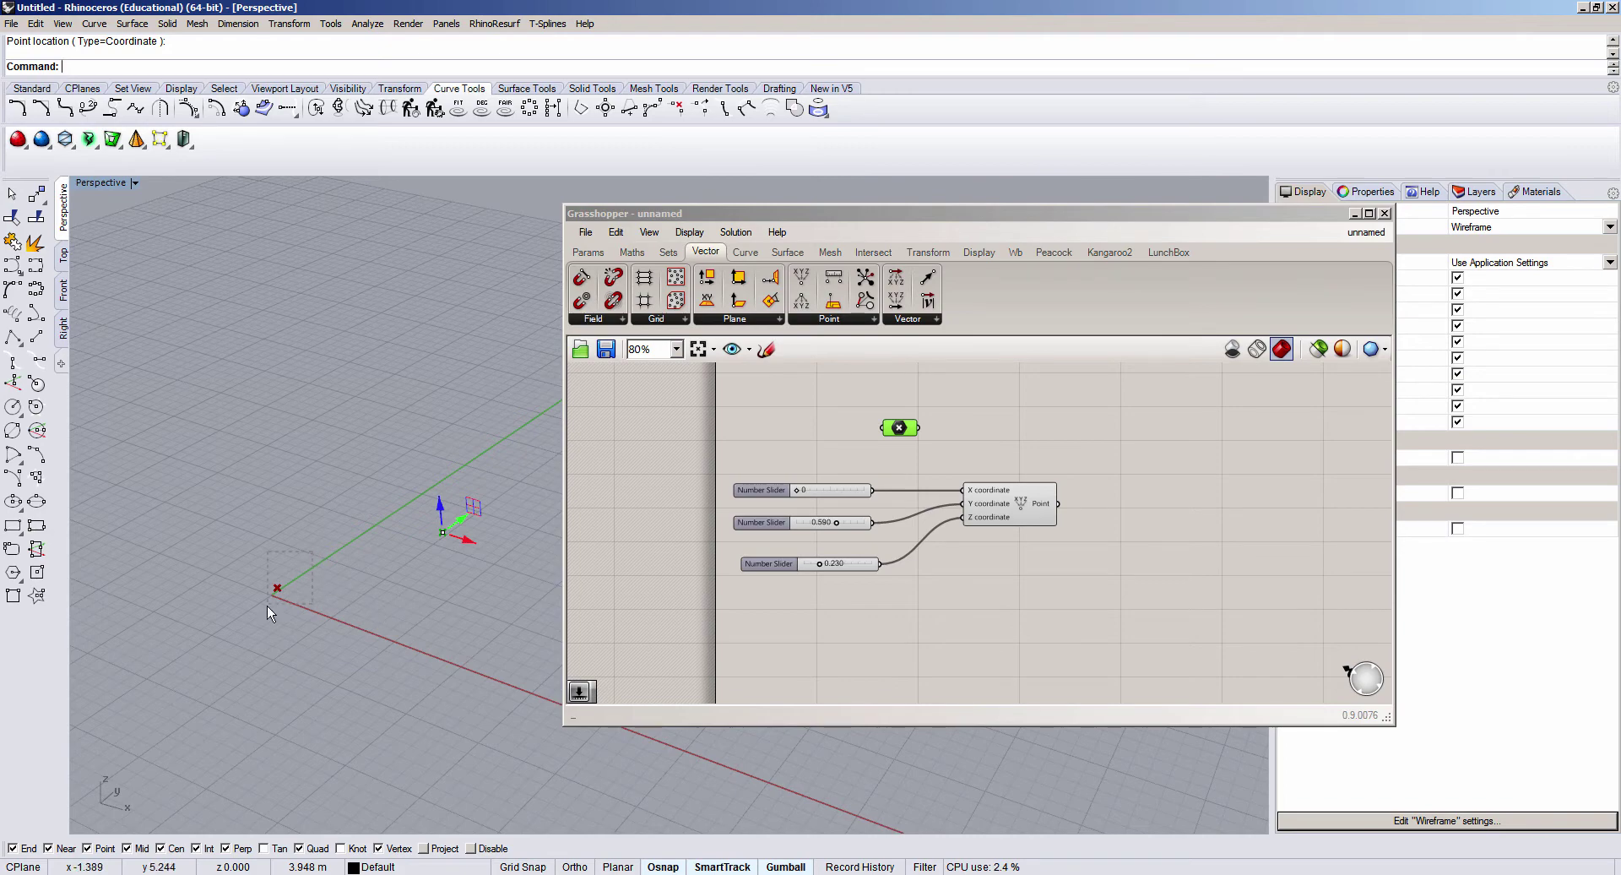
drag(785, 488, 789, 484)
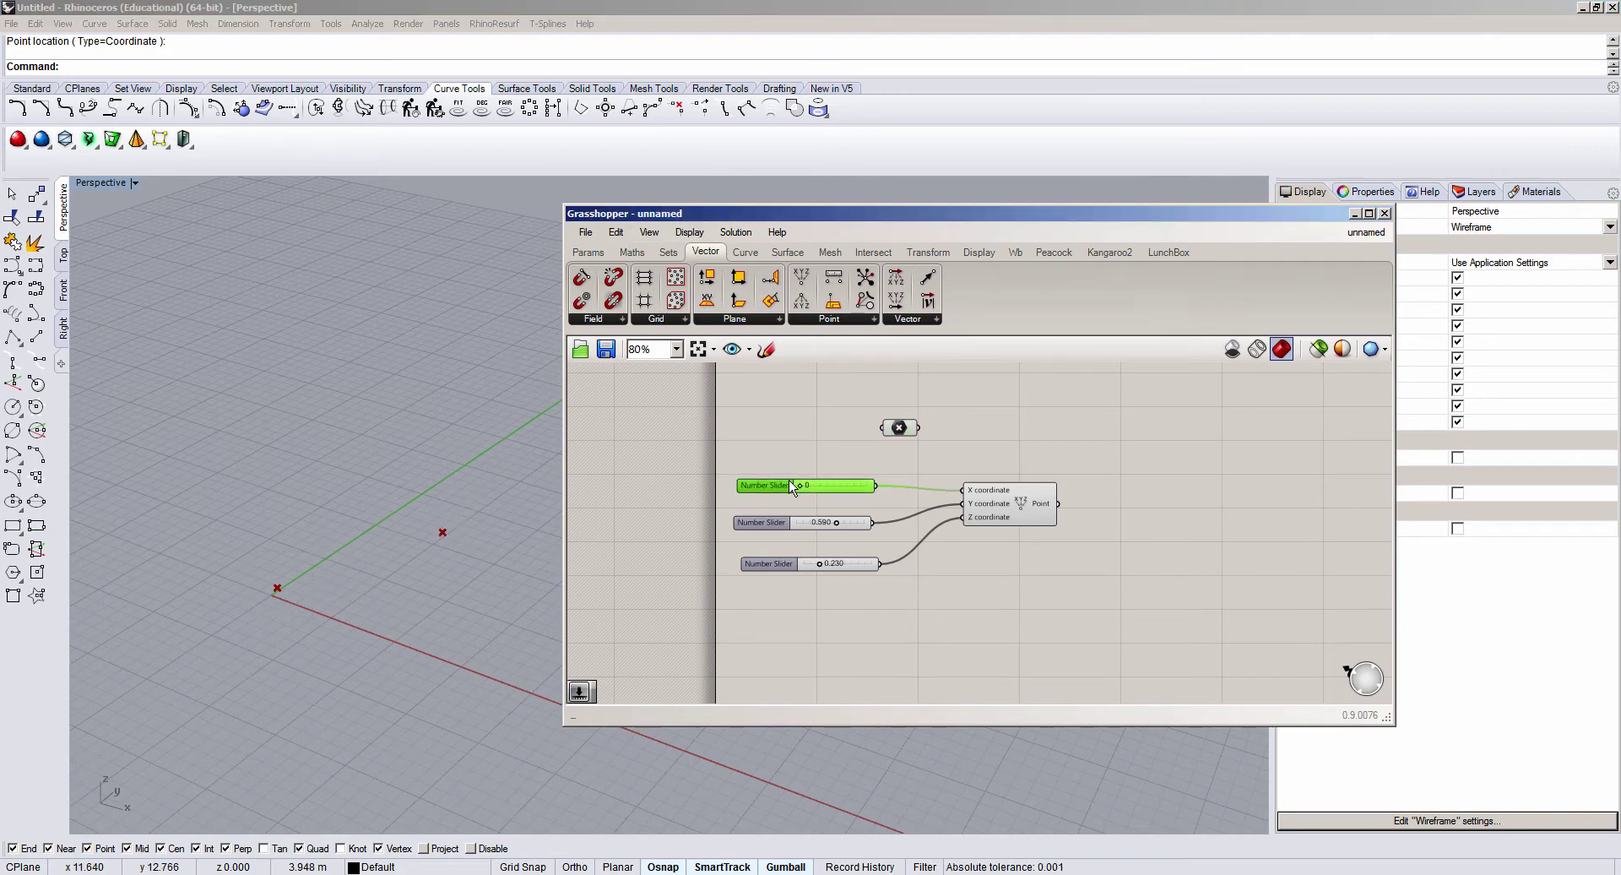
drag(894, 466, 712, 598)
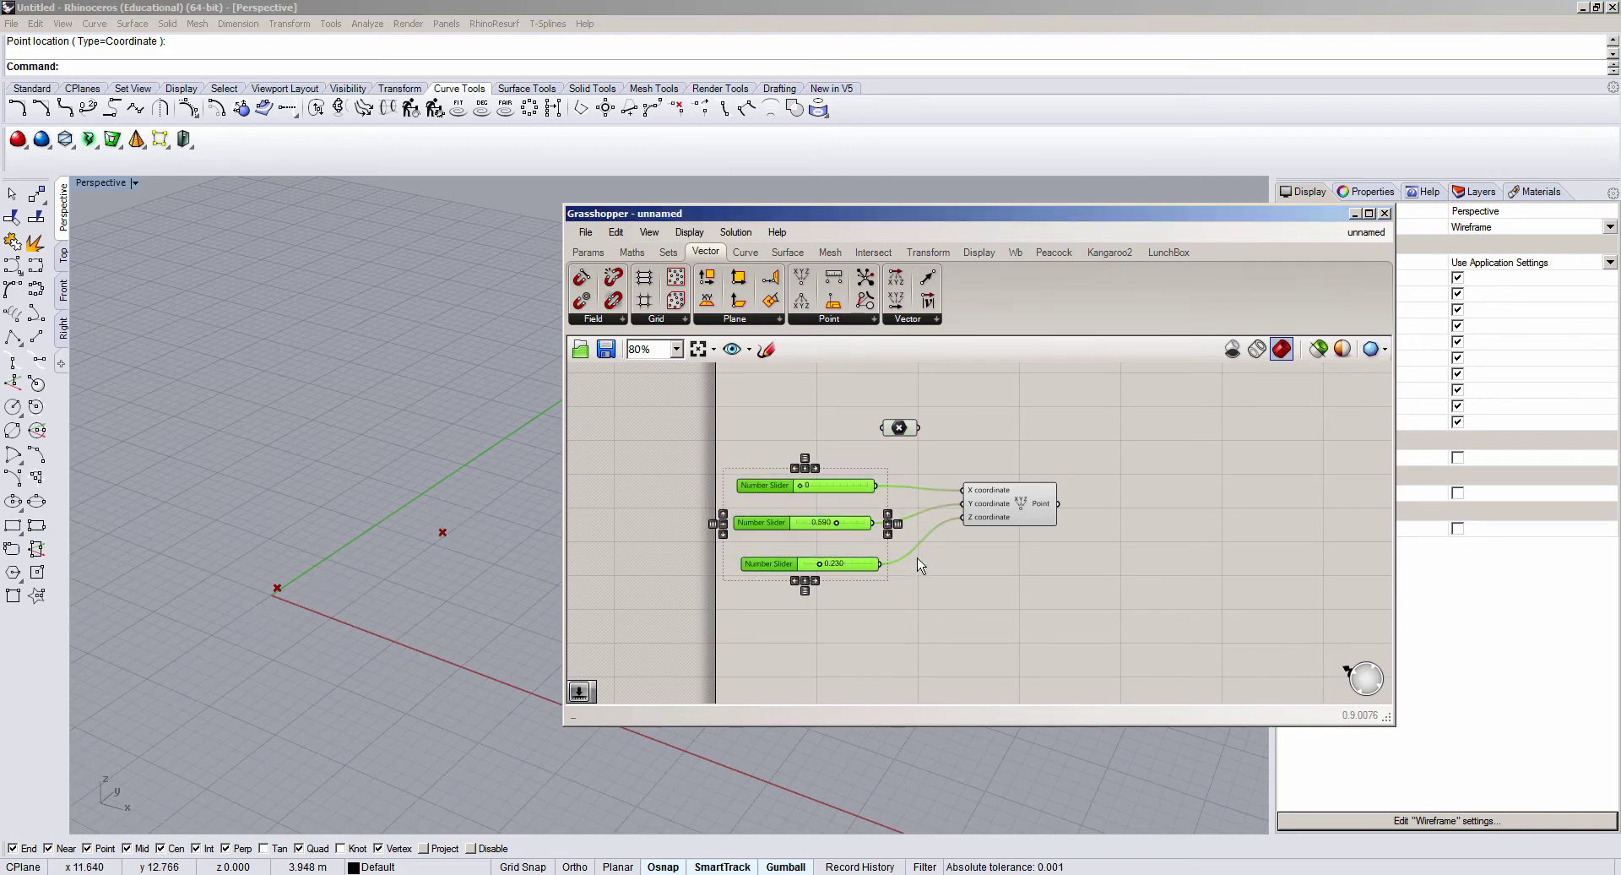
click(944, 574)
click(1004, 511)
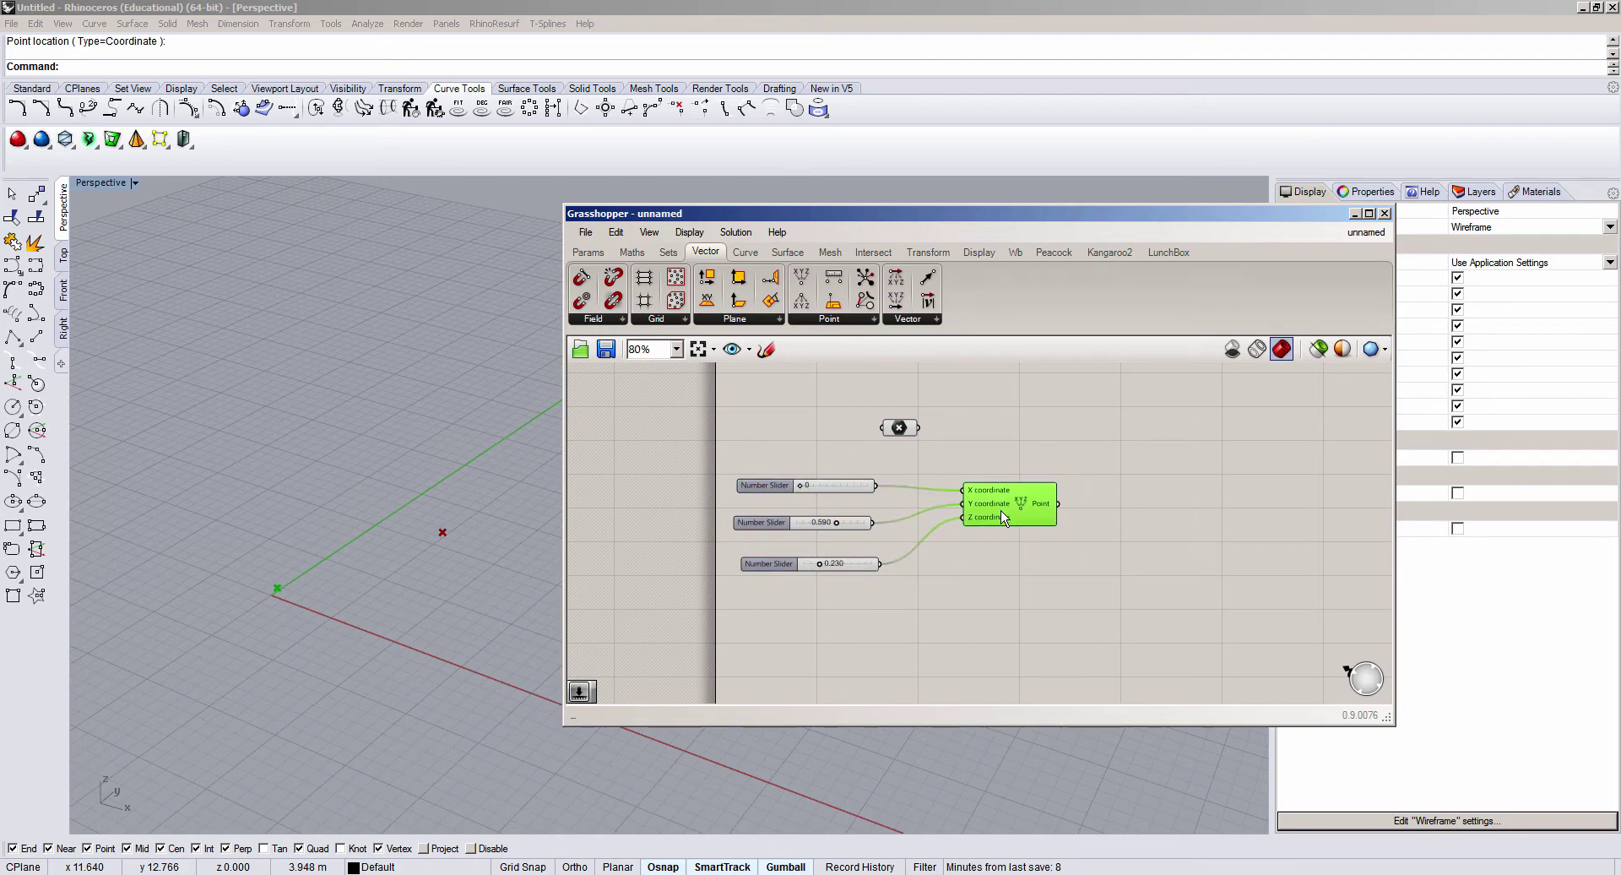
click(981, 586)
click(1002, 504)
click(979, 594)
click(902, 428)
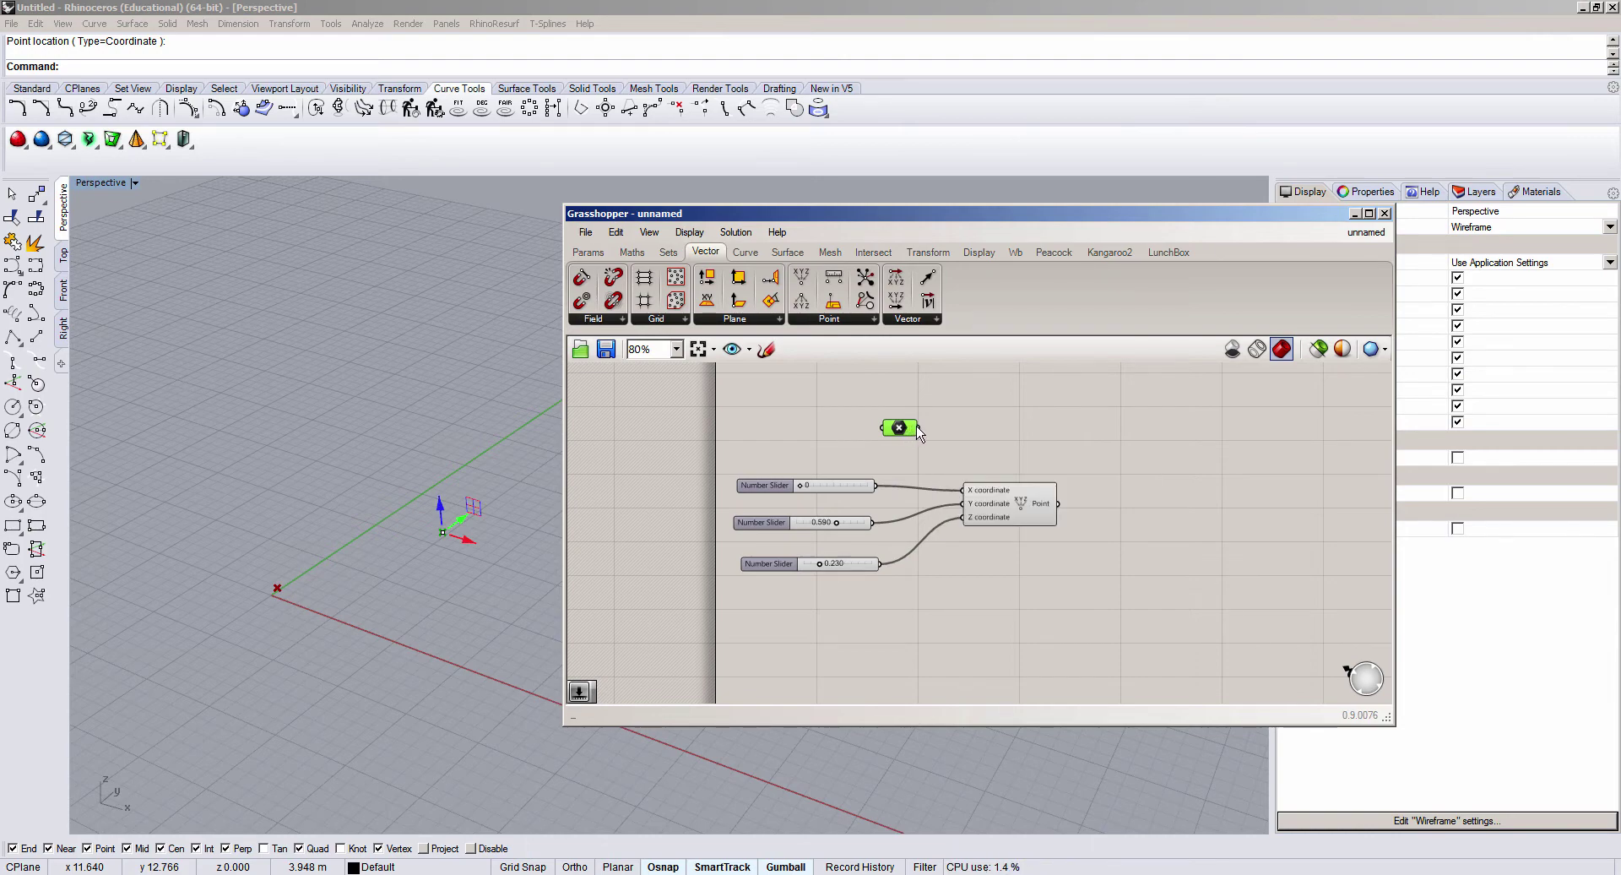
Step: Search 'point' and place a Point parameter just below the three sliders
double_click(946, 614)
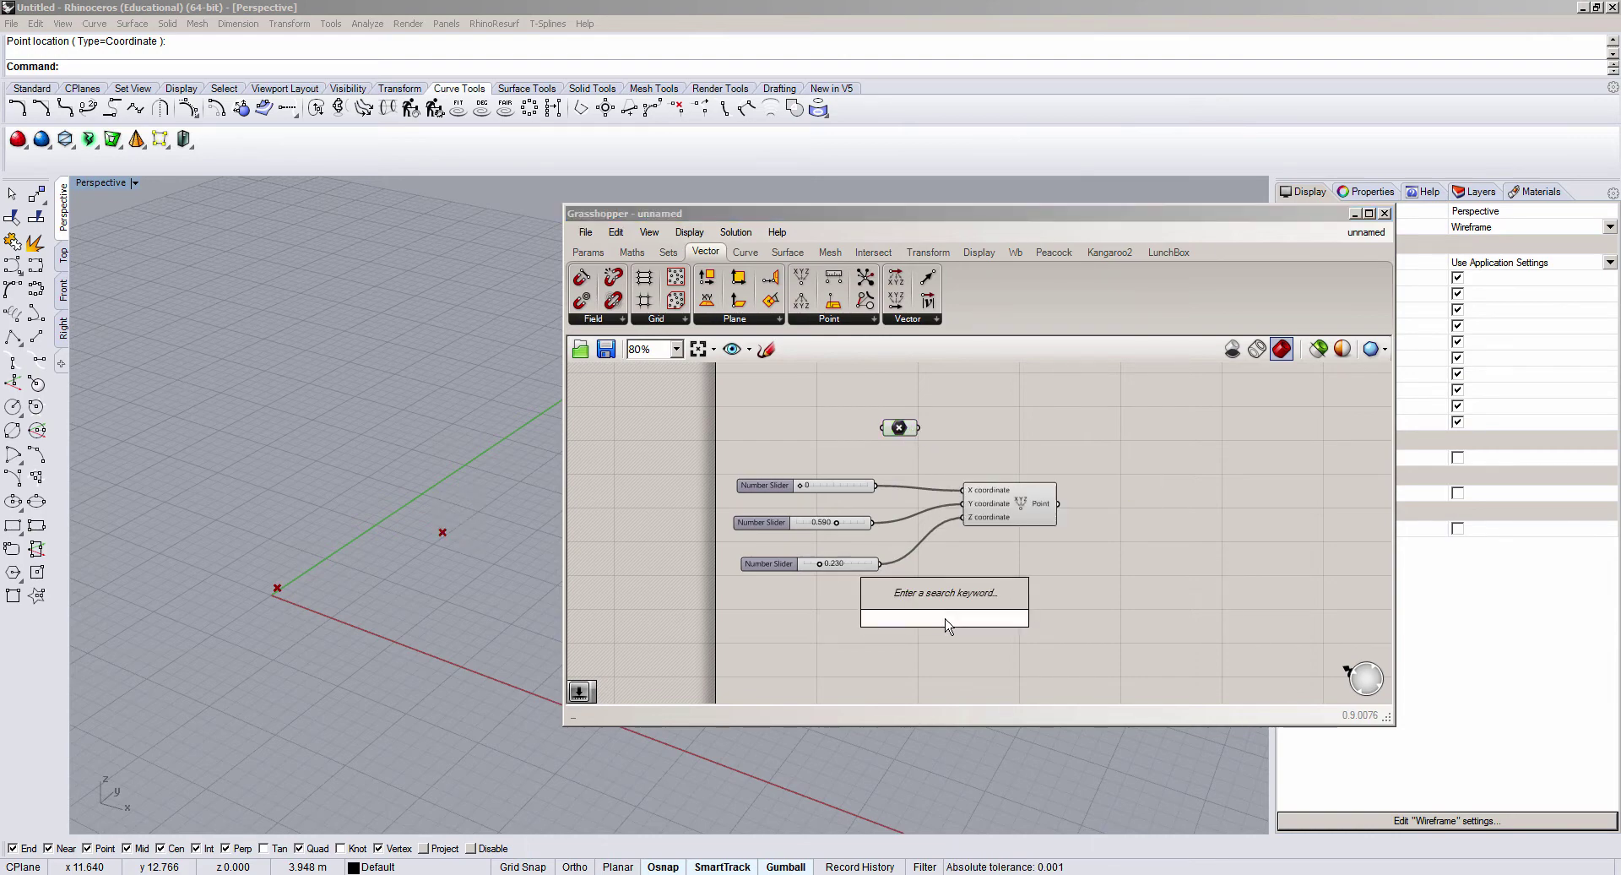
text(point)
key(Return)
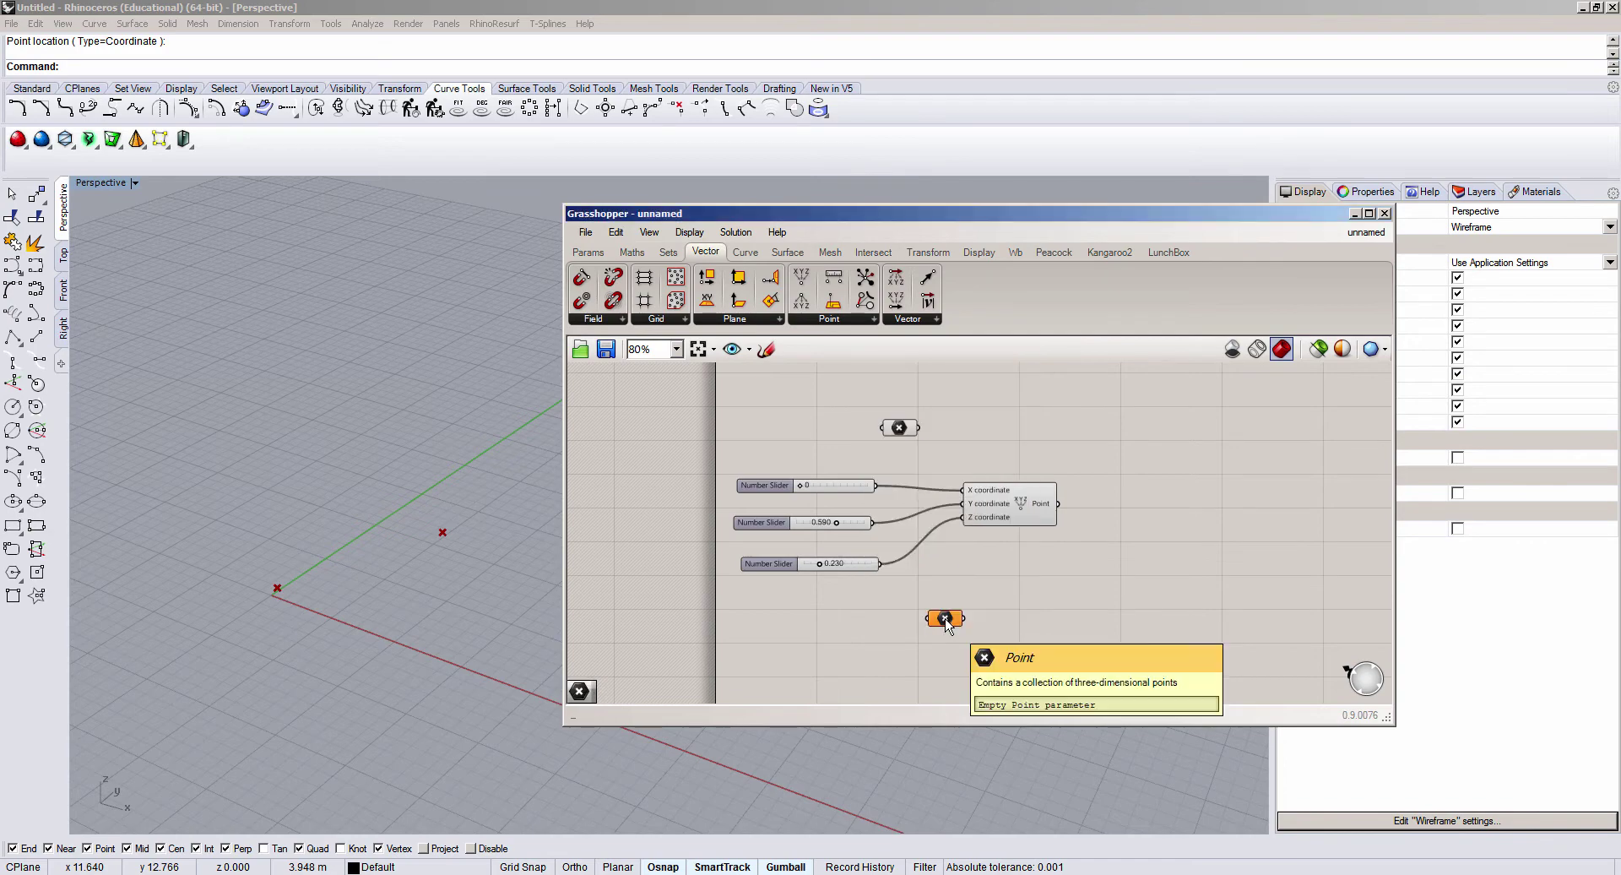
drag(947, 621, 940, 635)
scroll(909, 656, up, 2)
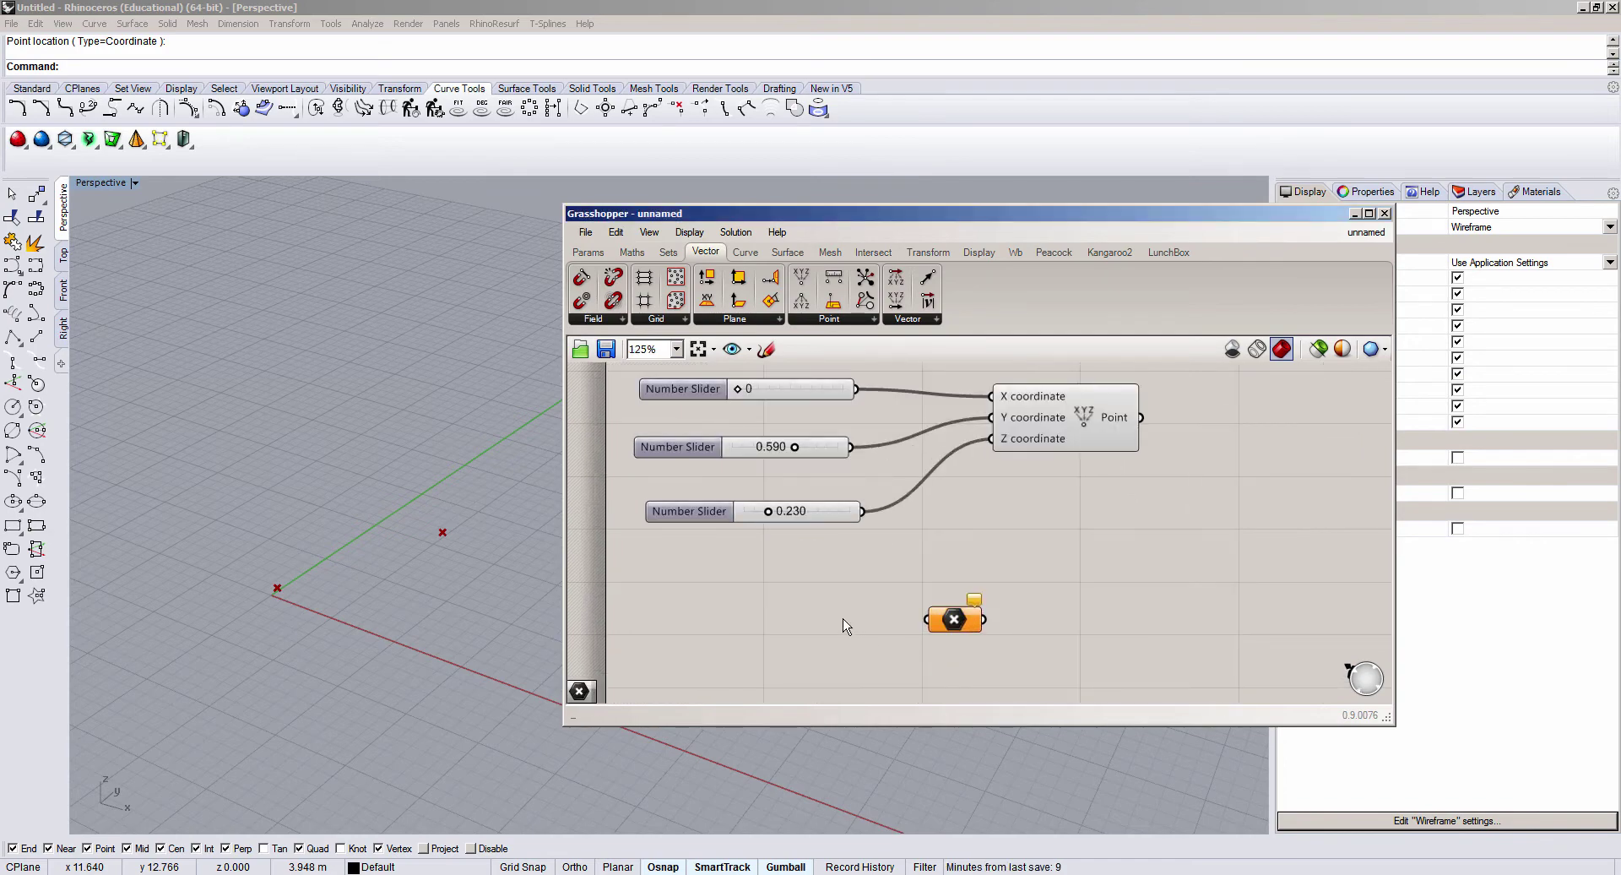
double_click(813, 623)
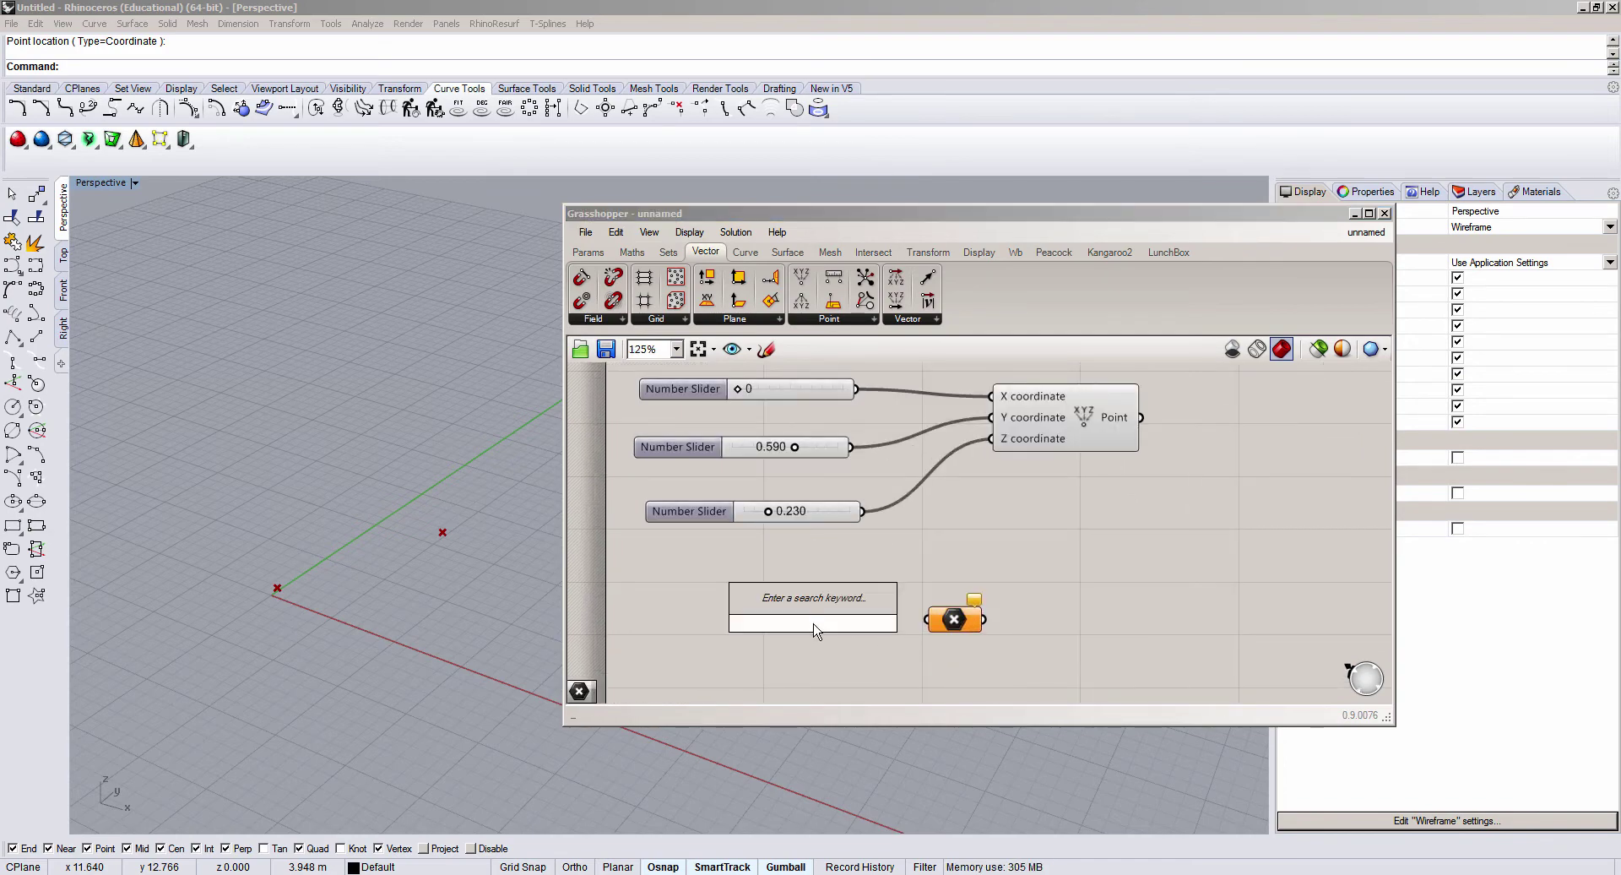
key(Escape)
right_click(946, 622)
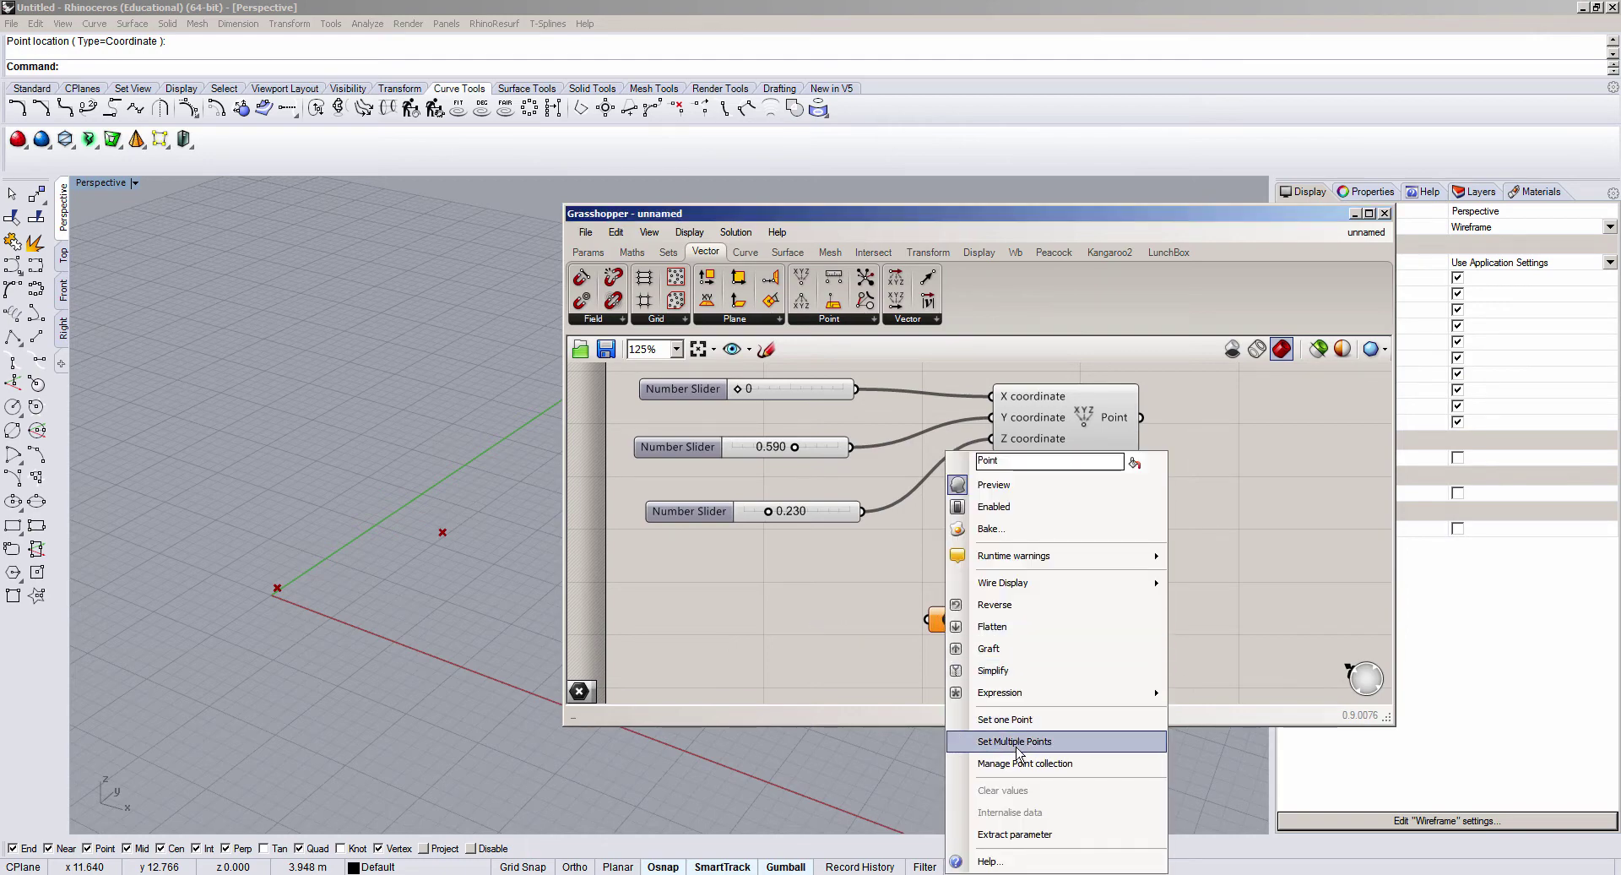
click(846, 622)
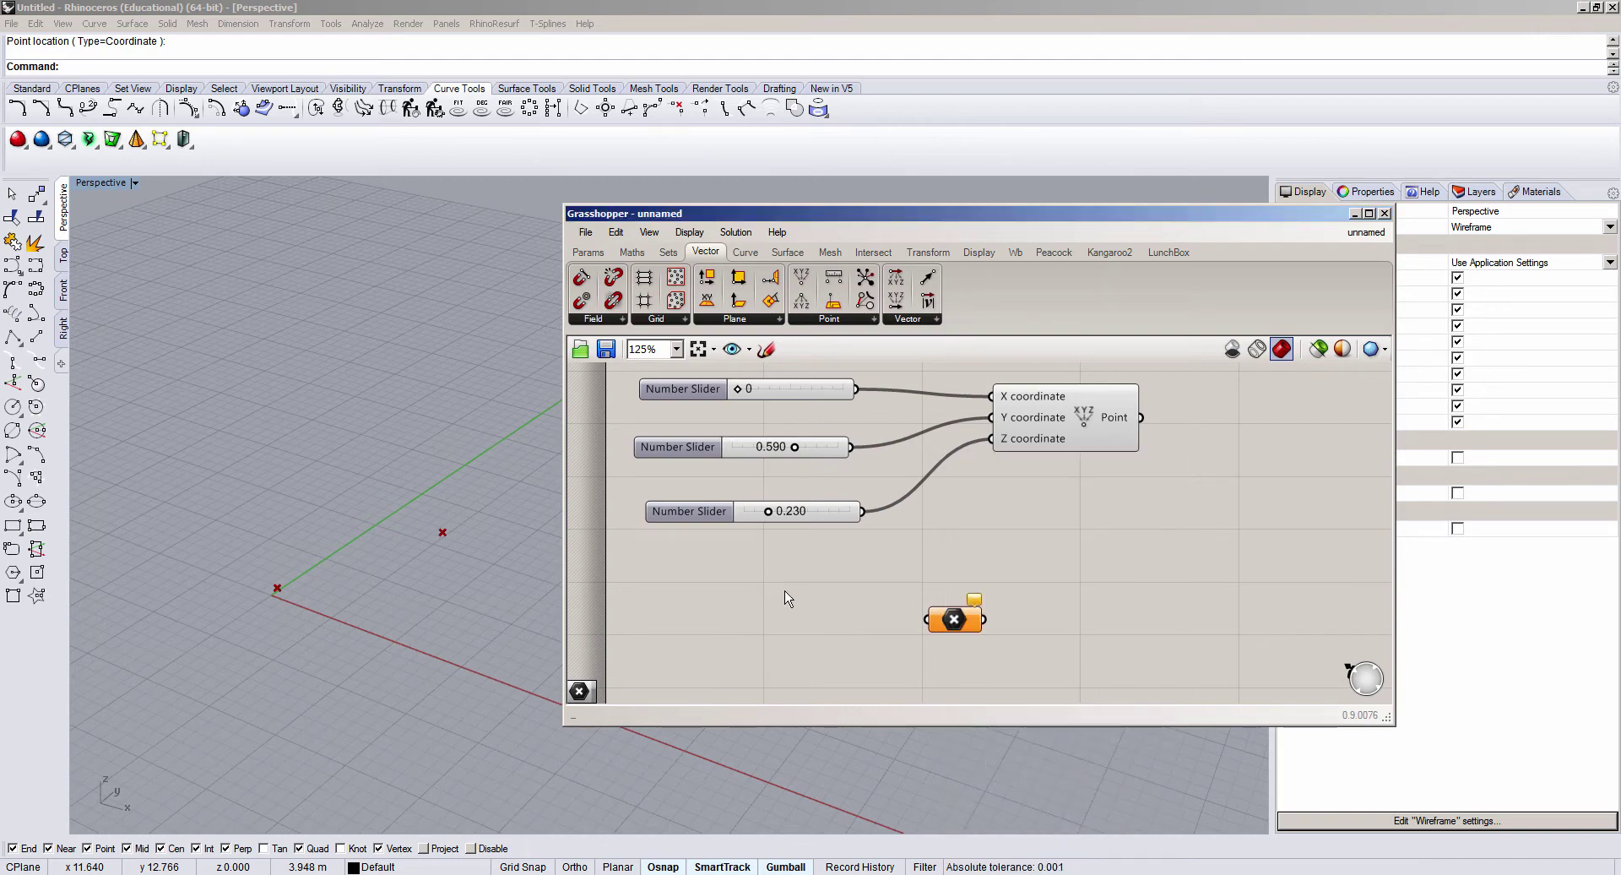
right_click(782, 606)
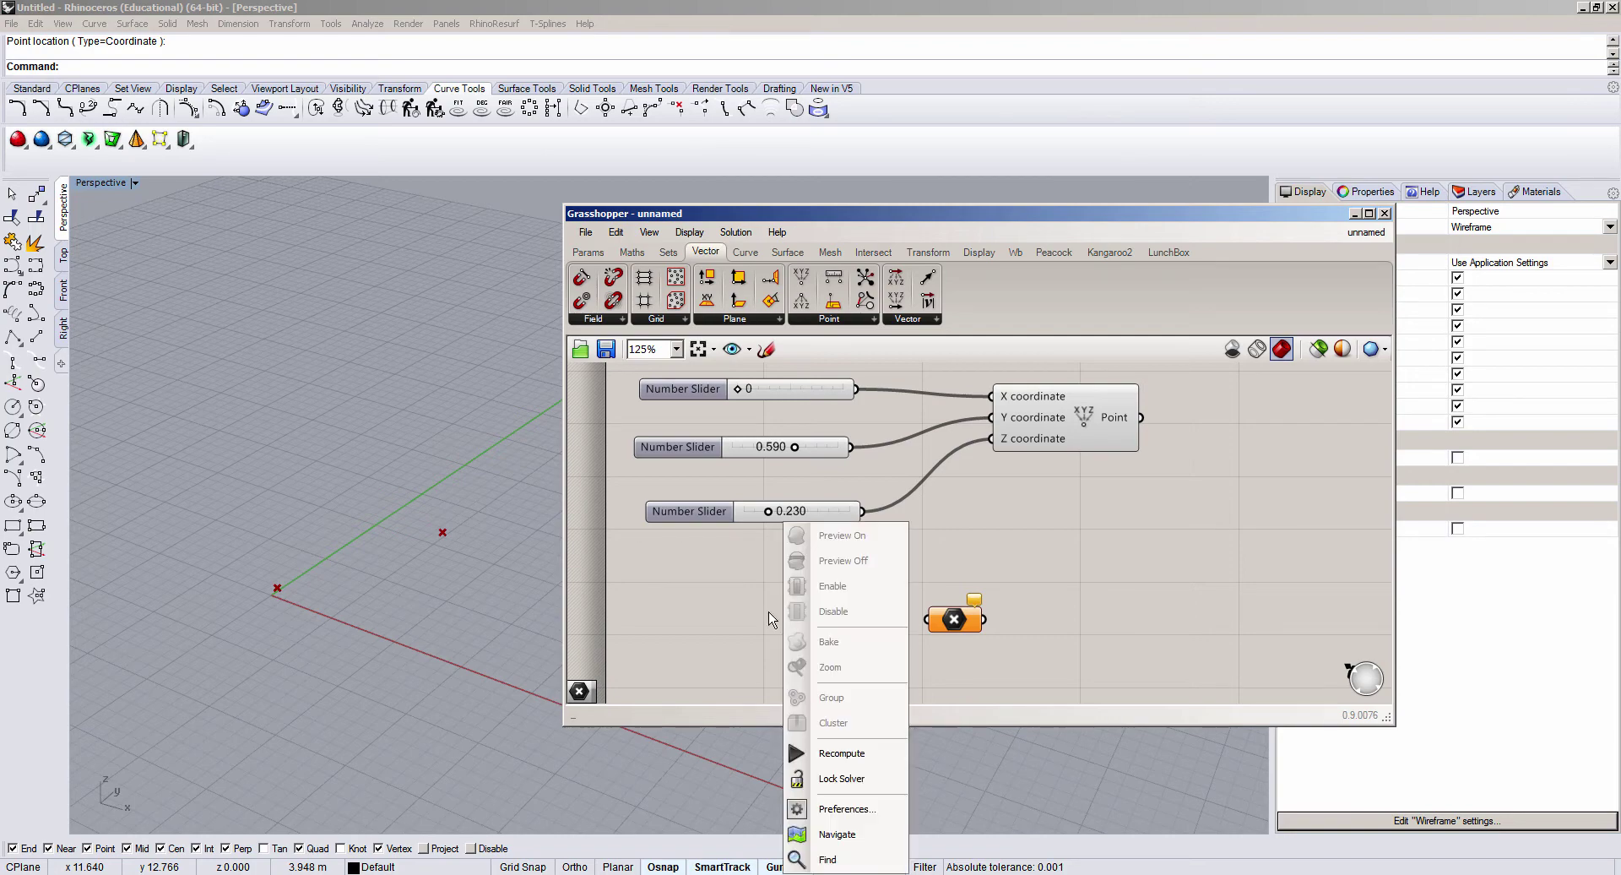
click(748, 650)
Step: Search 'md' to place an MD Slider and move it below the number sliders
double_click(792, 590)
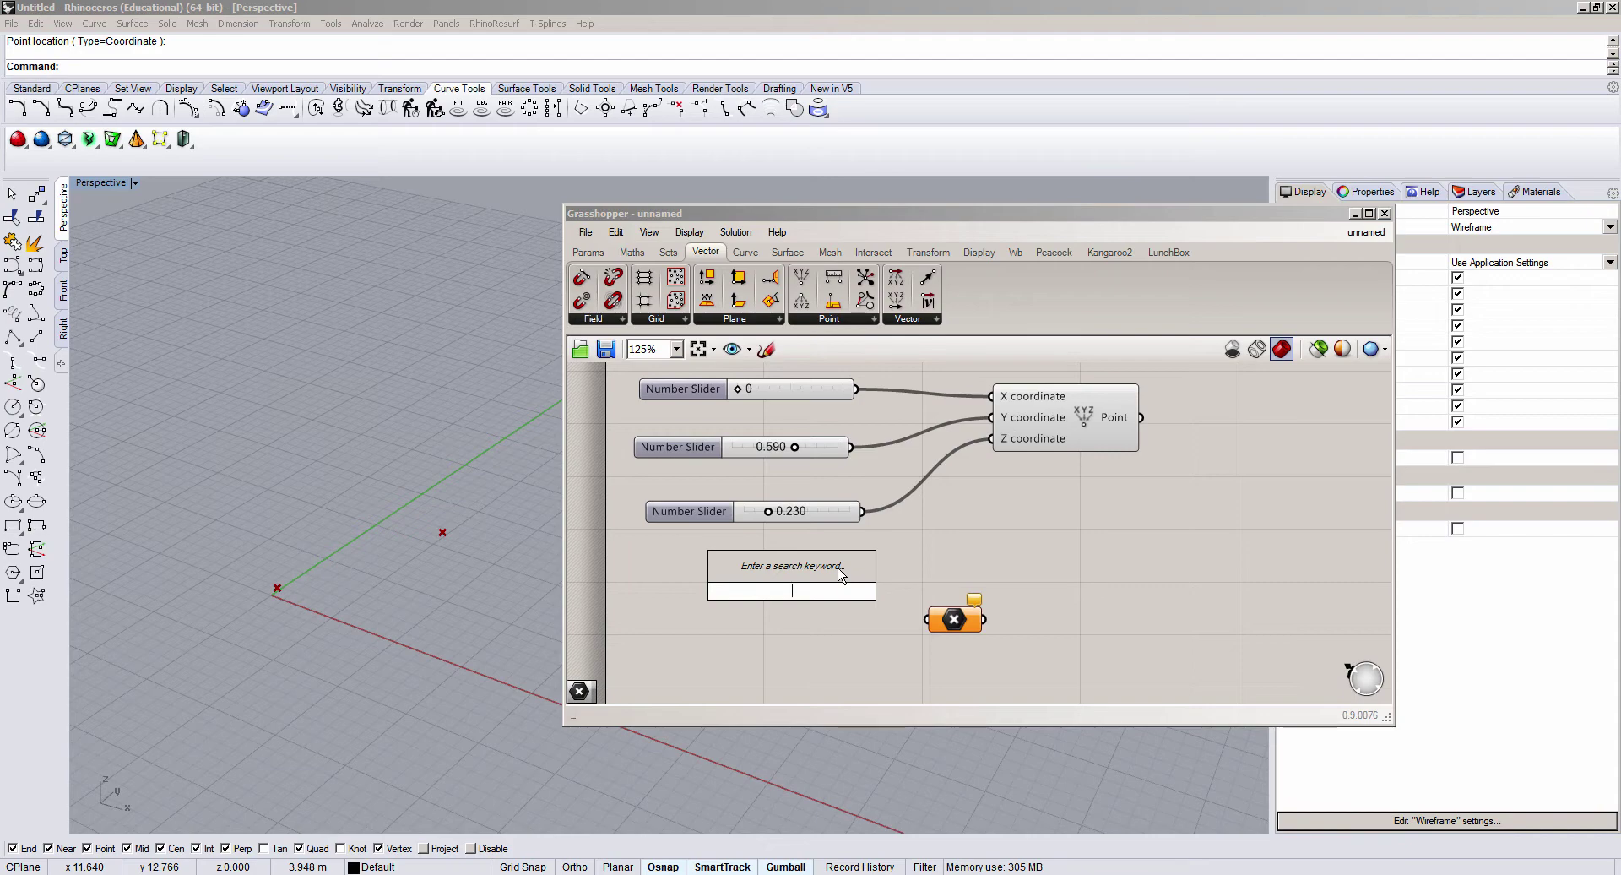
text(point)
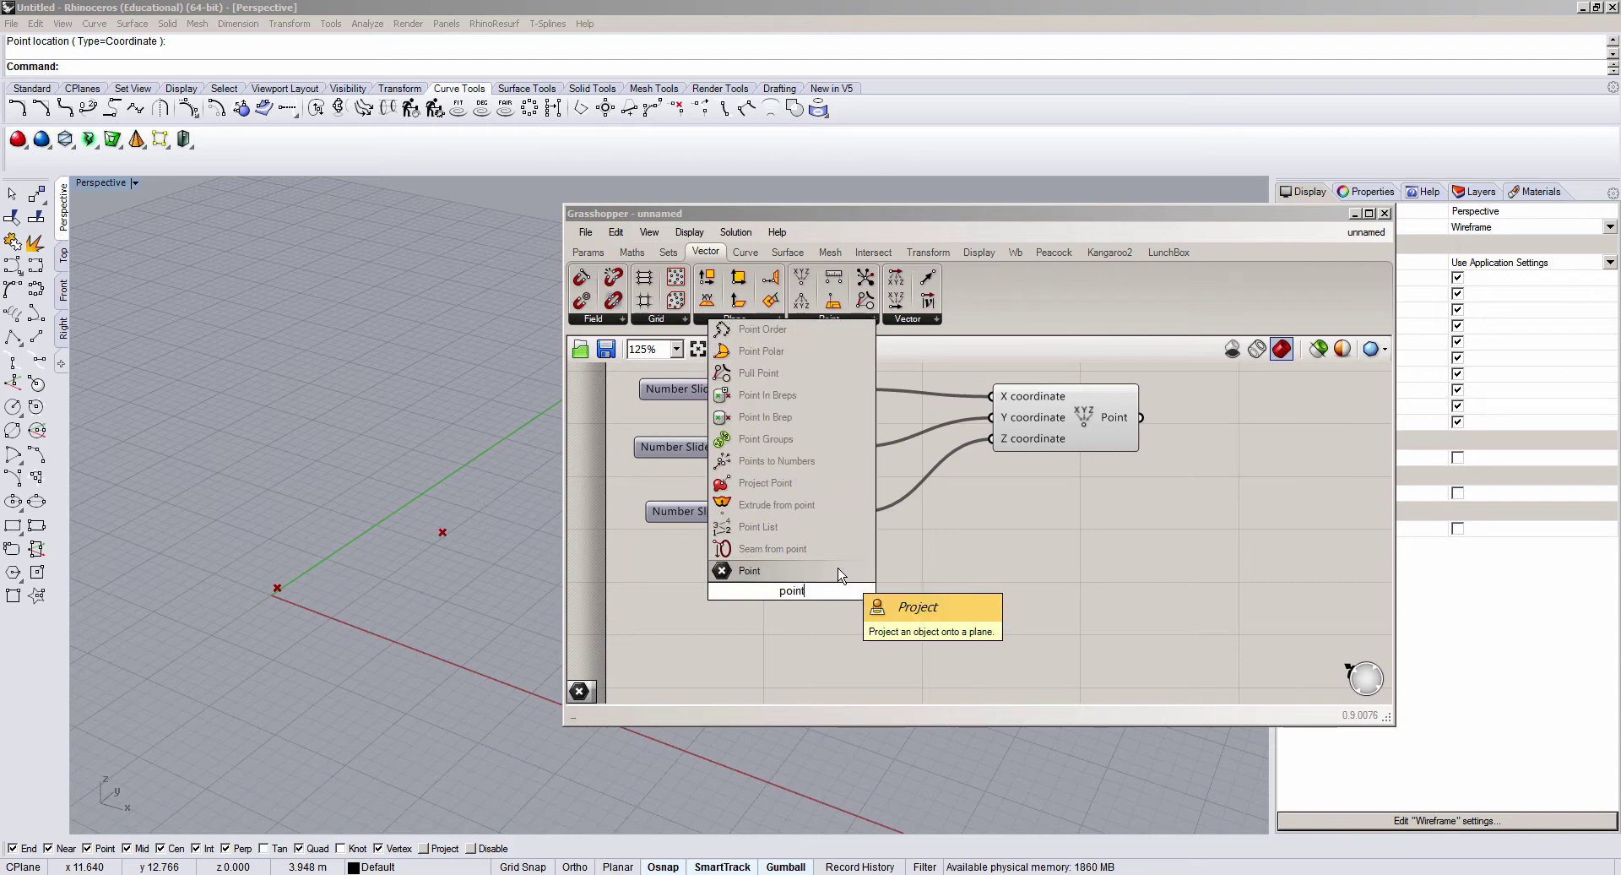
key(BackSpace)
key(BackSpace)
key(BackSpace)
text(m)
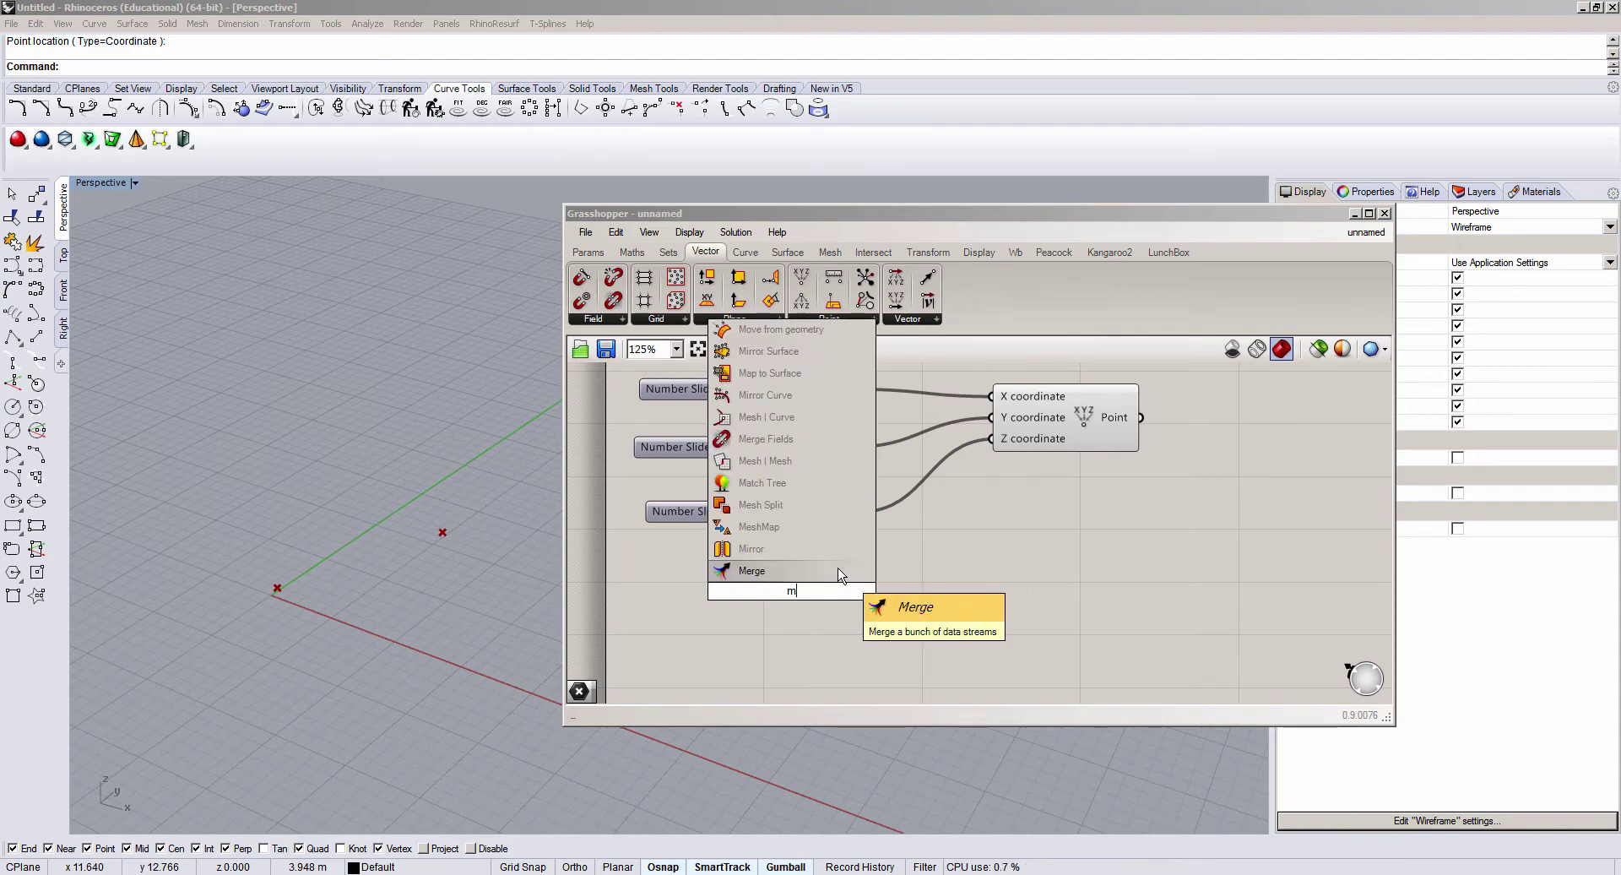
text(d)
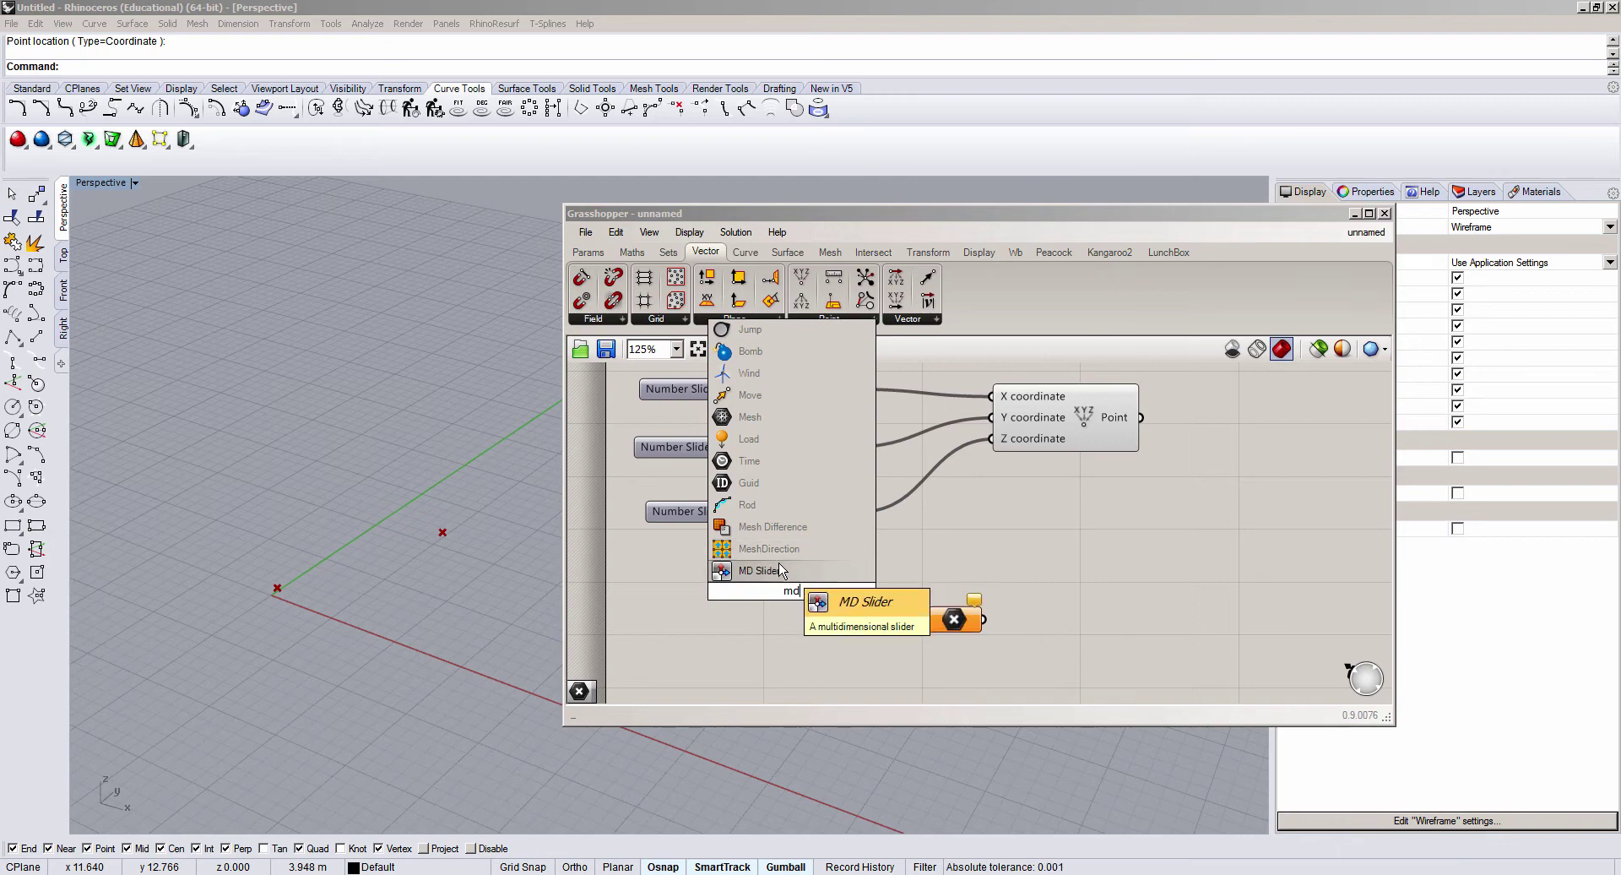
click(779, 566)
scroll(927, 535, down, 3)
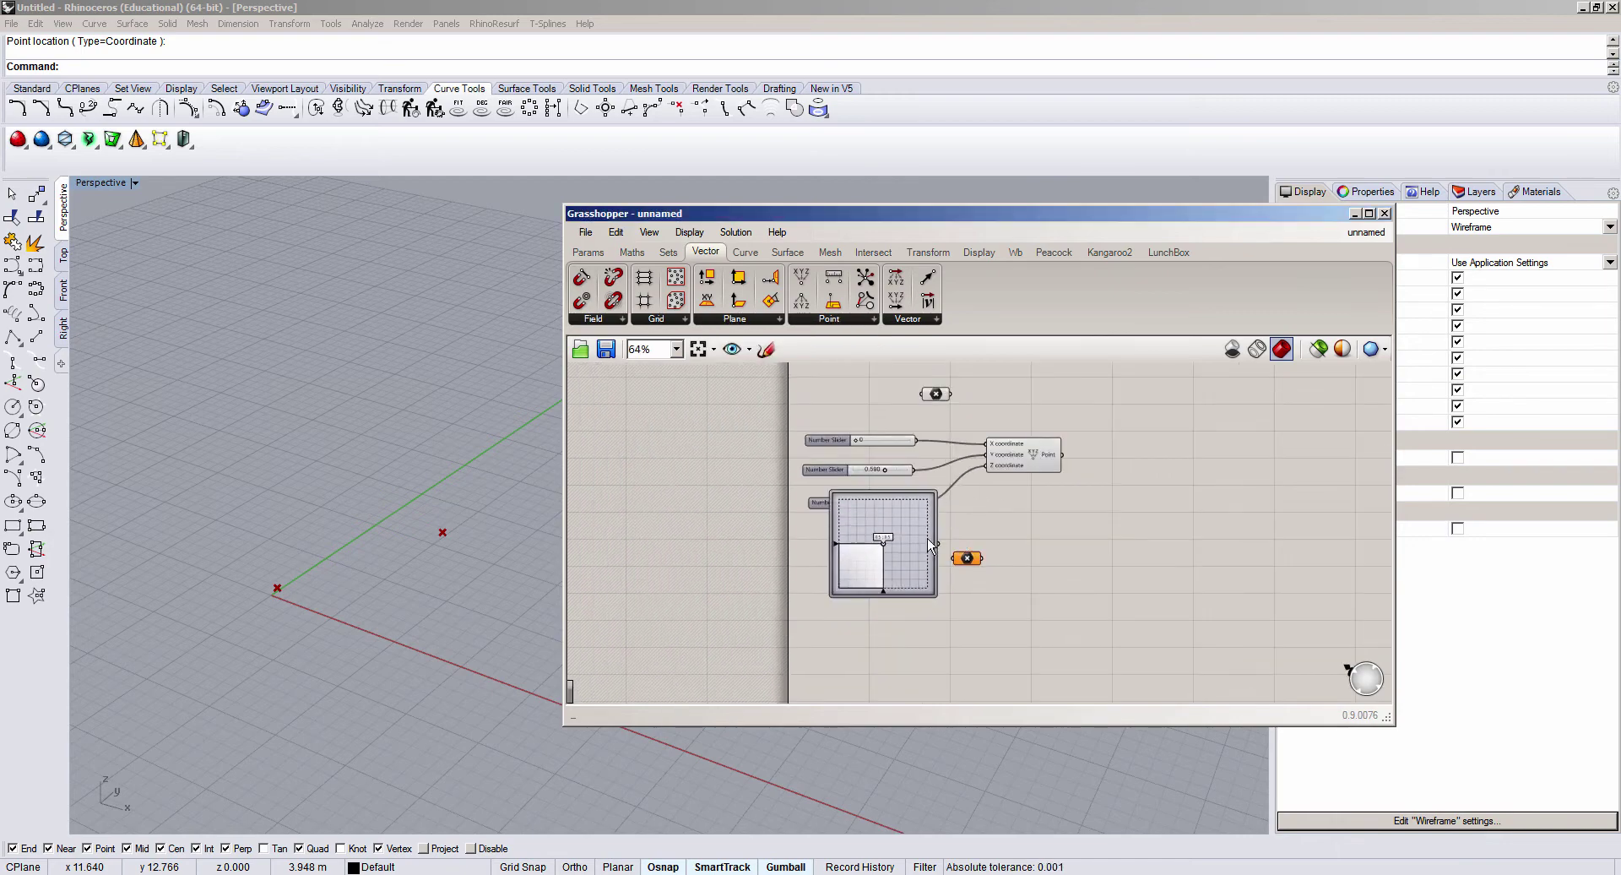
drag(908, 544, 889, 590)
scroll(895, 591, up, 3)
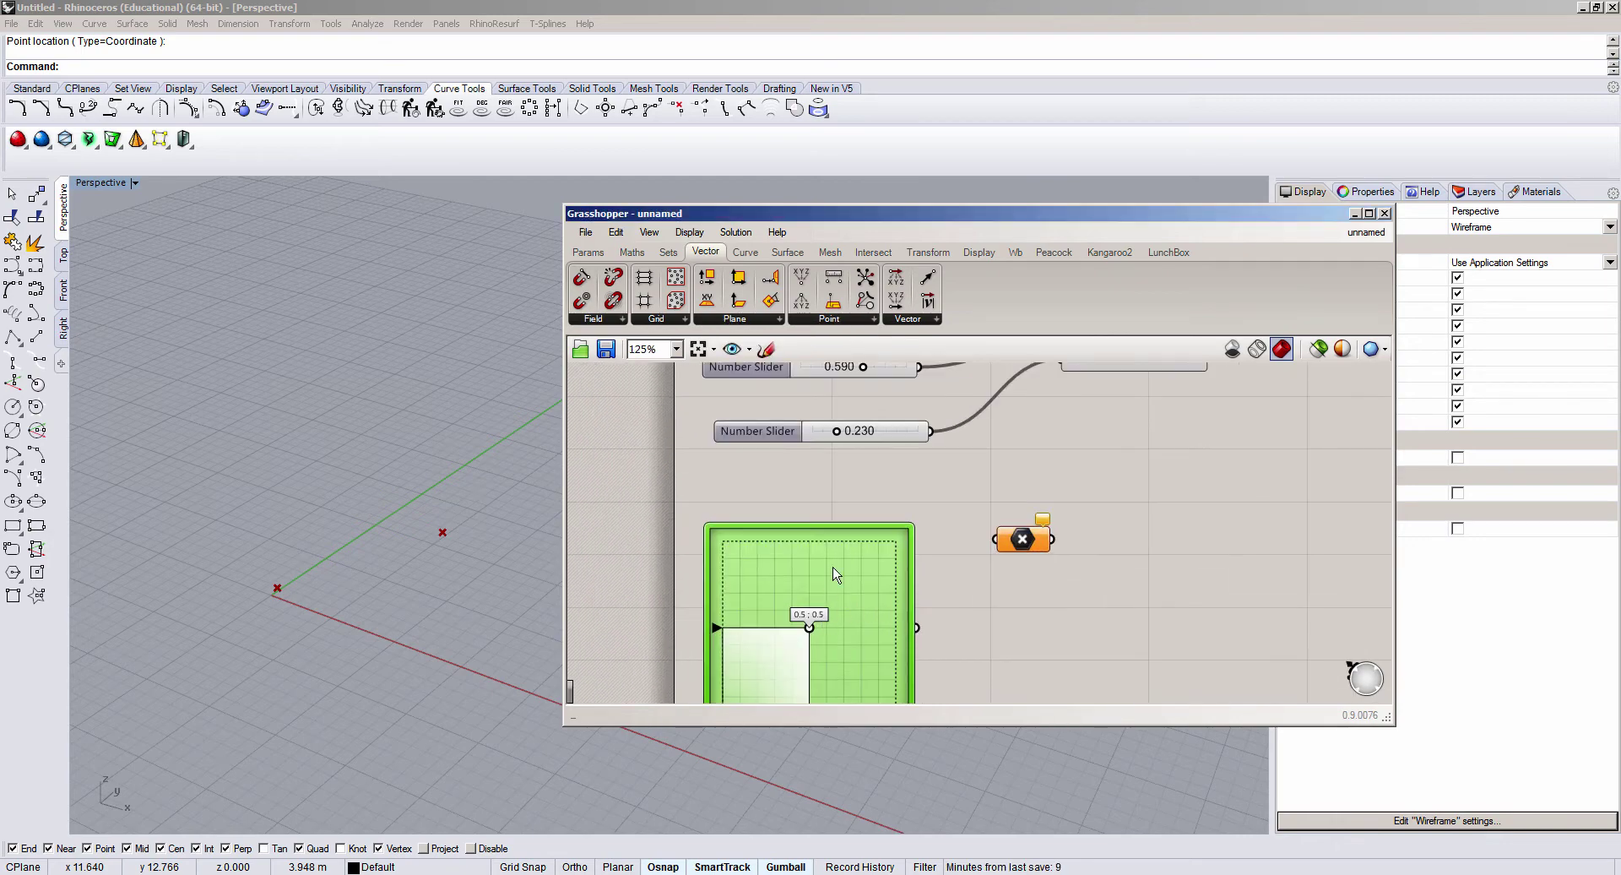
scroll(838, 610, down, 1)
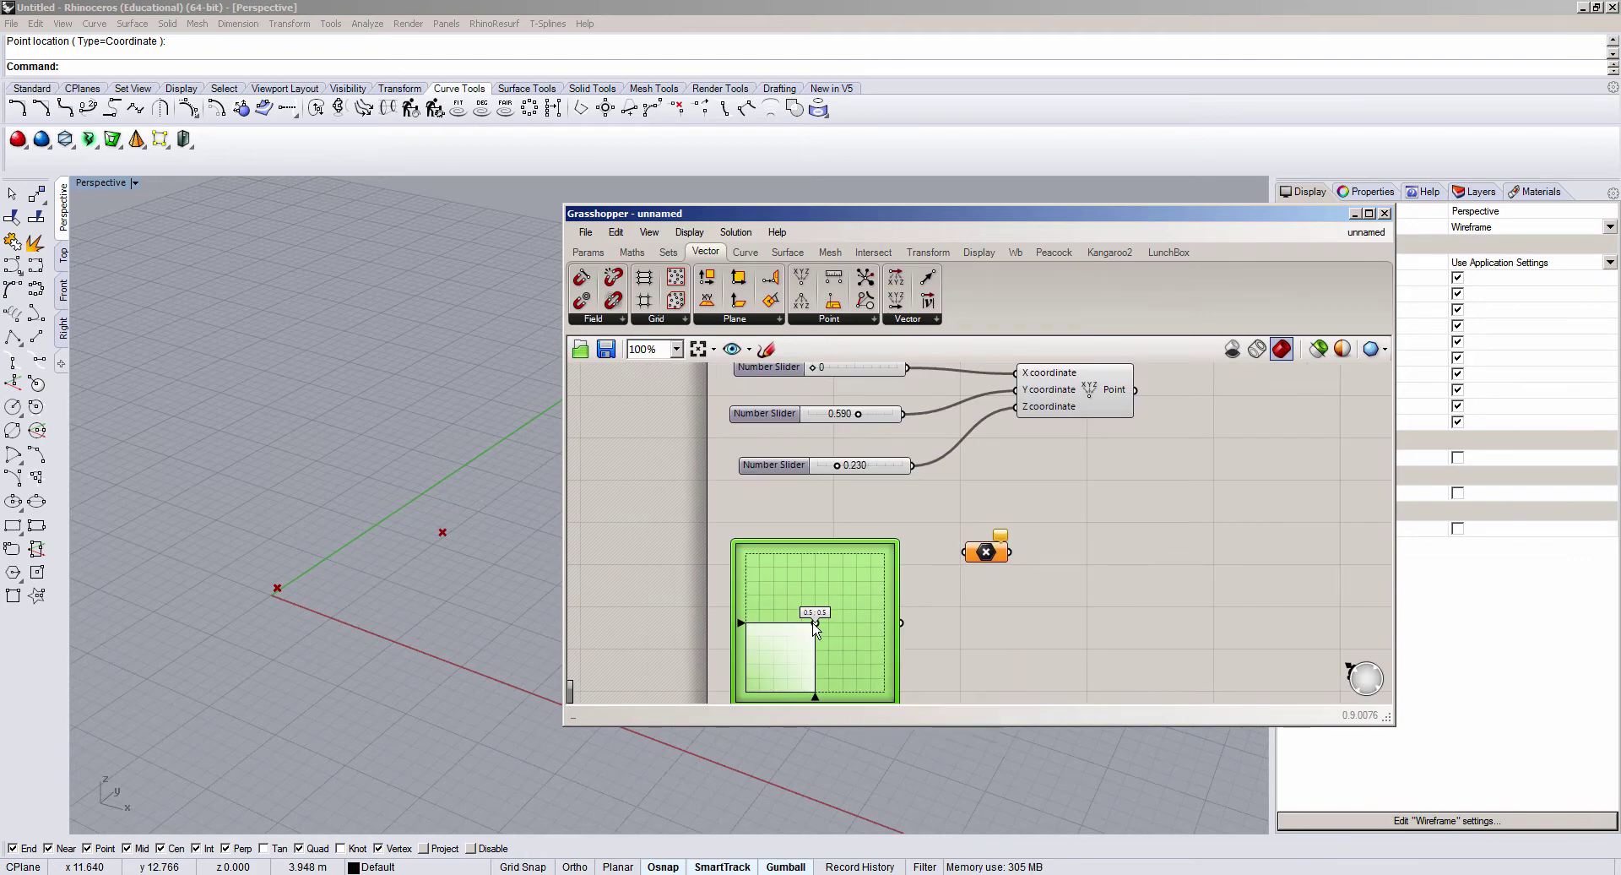
mouse_move(814, 623)
mouse_down()
mouse_move(781, 620)
mouse_move(797, 640)
mouse_up()
Step: Wire the MD Slider into the Point parameter and drag its values to move the second point
drag(902, 623, 962, 553)
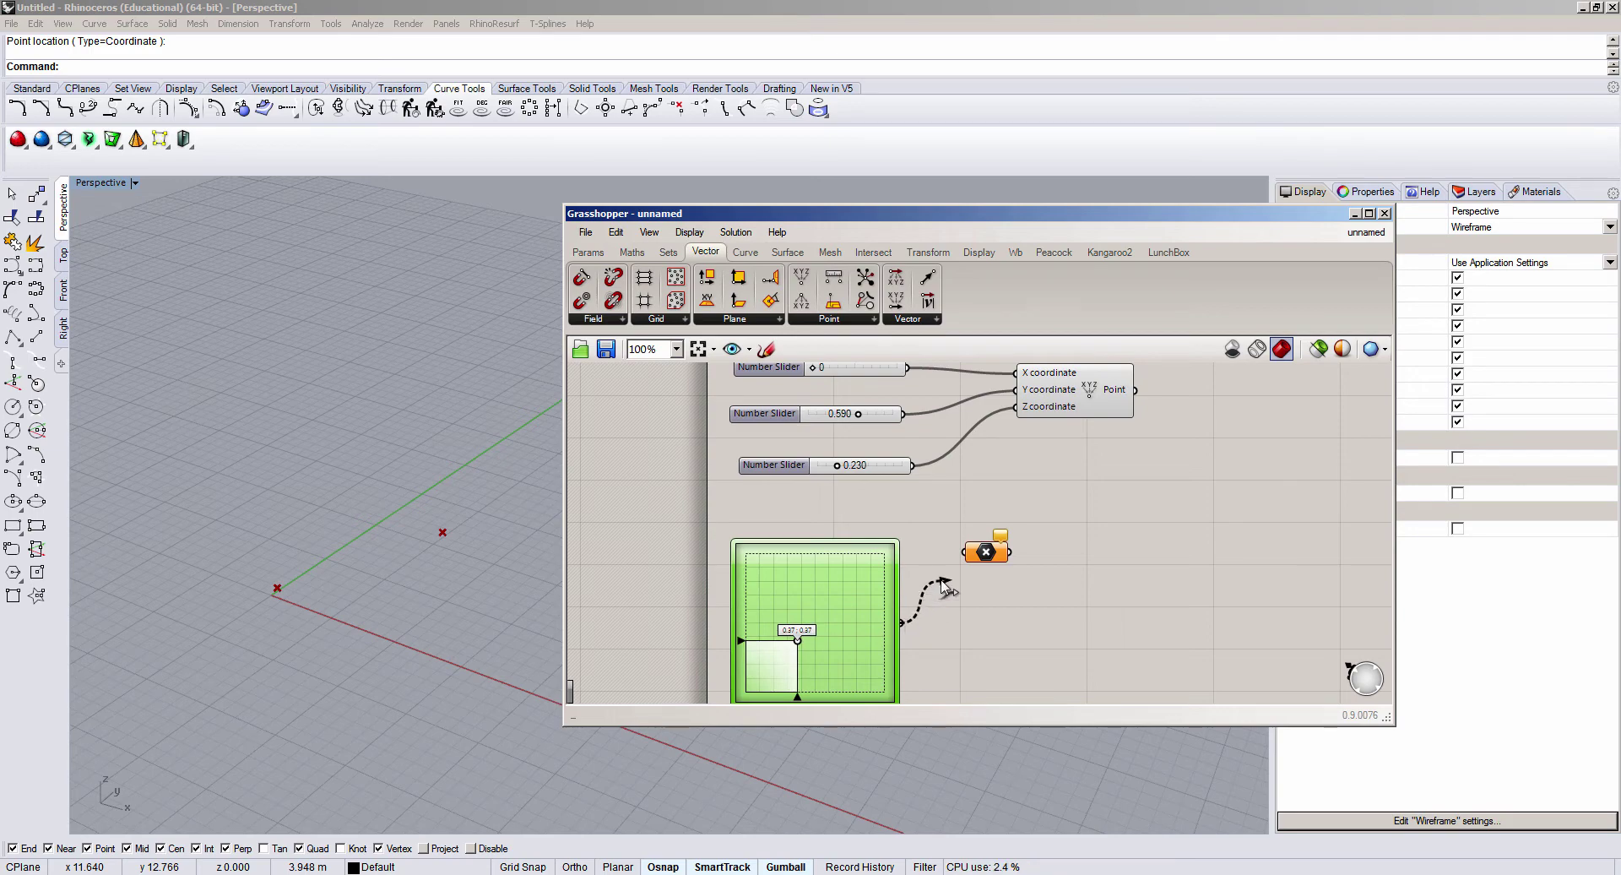
mouse_move(797, 640)
mouse_down()
mouse_move(784, 606)
mouse_move(832, 590)
mouse_up()
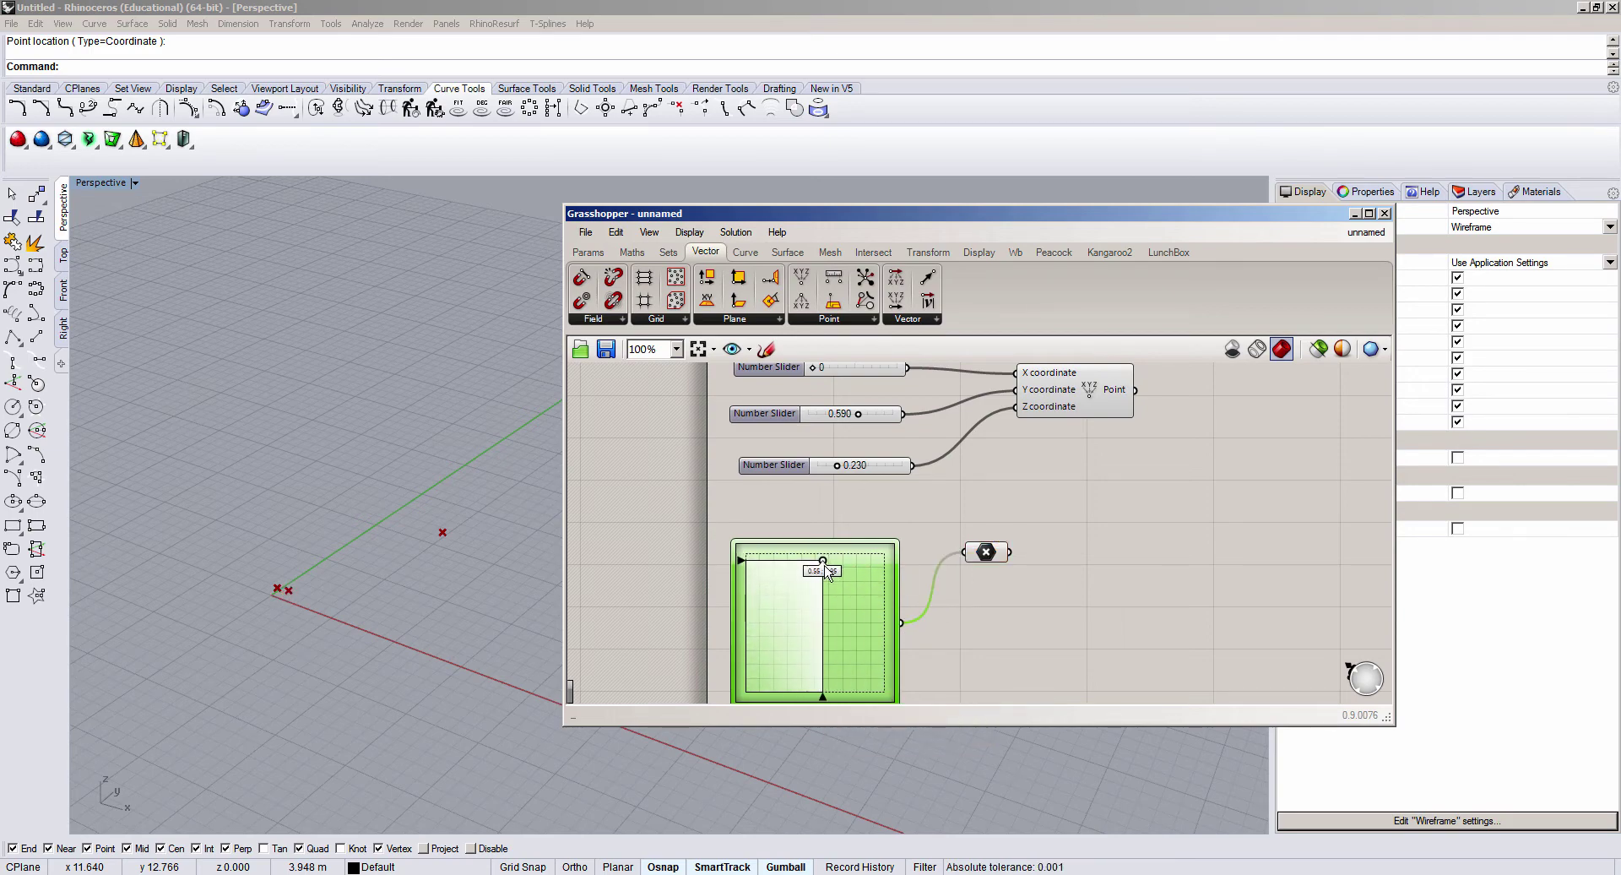
scroll(396, 630, up, 3)
scroll(396, 630, up, 5)
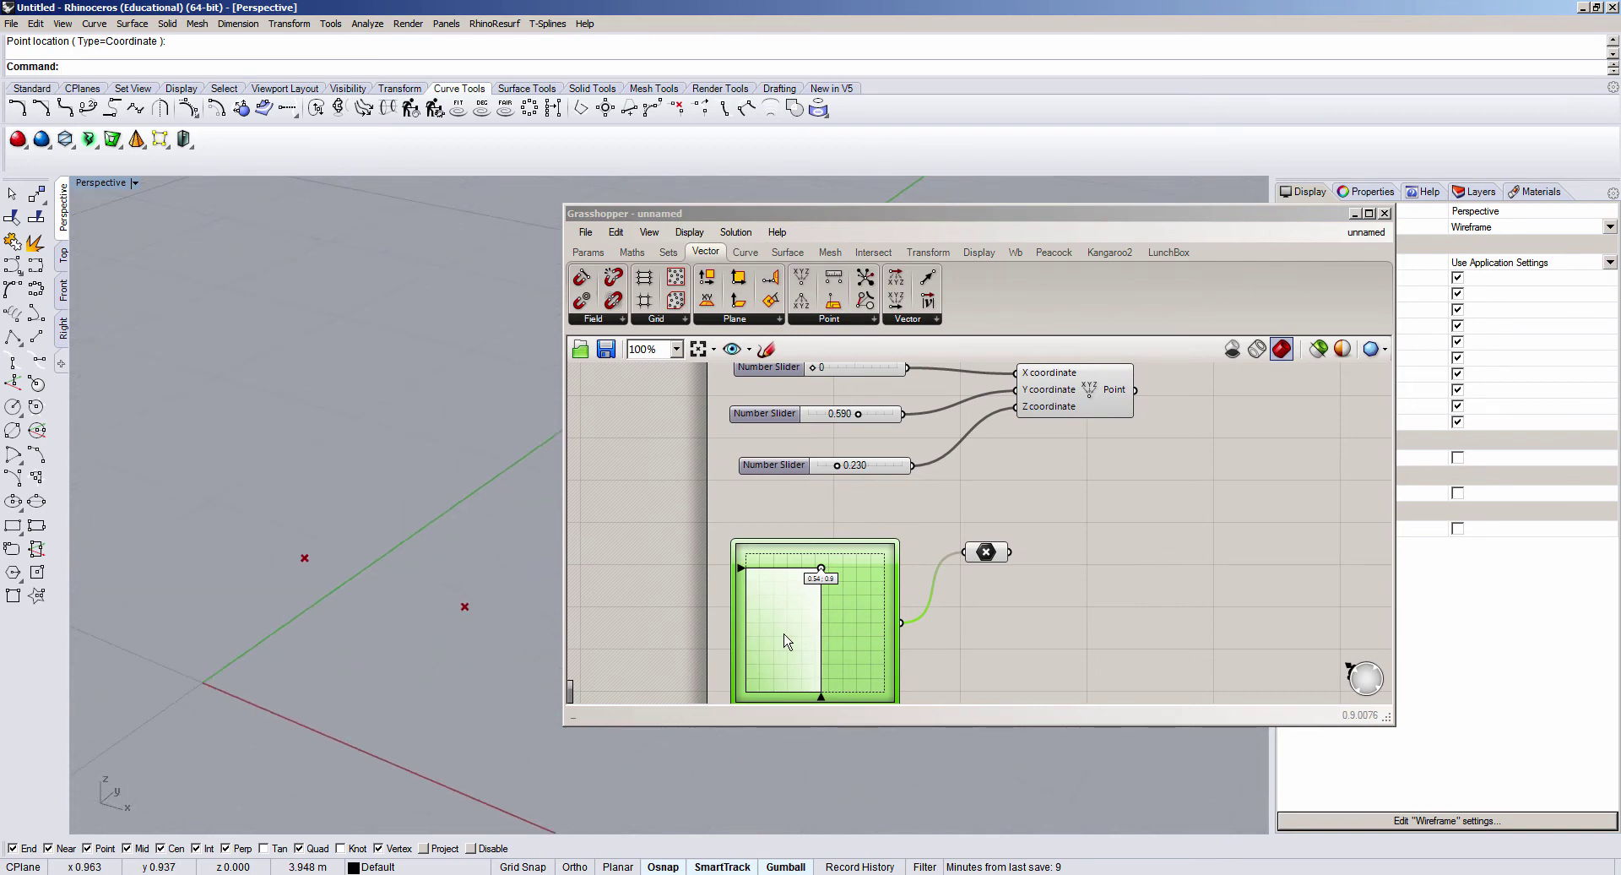
mouse_move(821, 570)
mouse_down()
mouse_move(844, 592)
mouse_move(854, 563)
mouse_move(855, 610)
mouse_up()
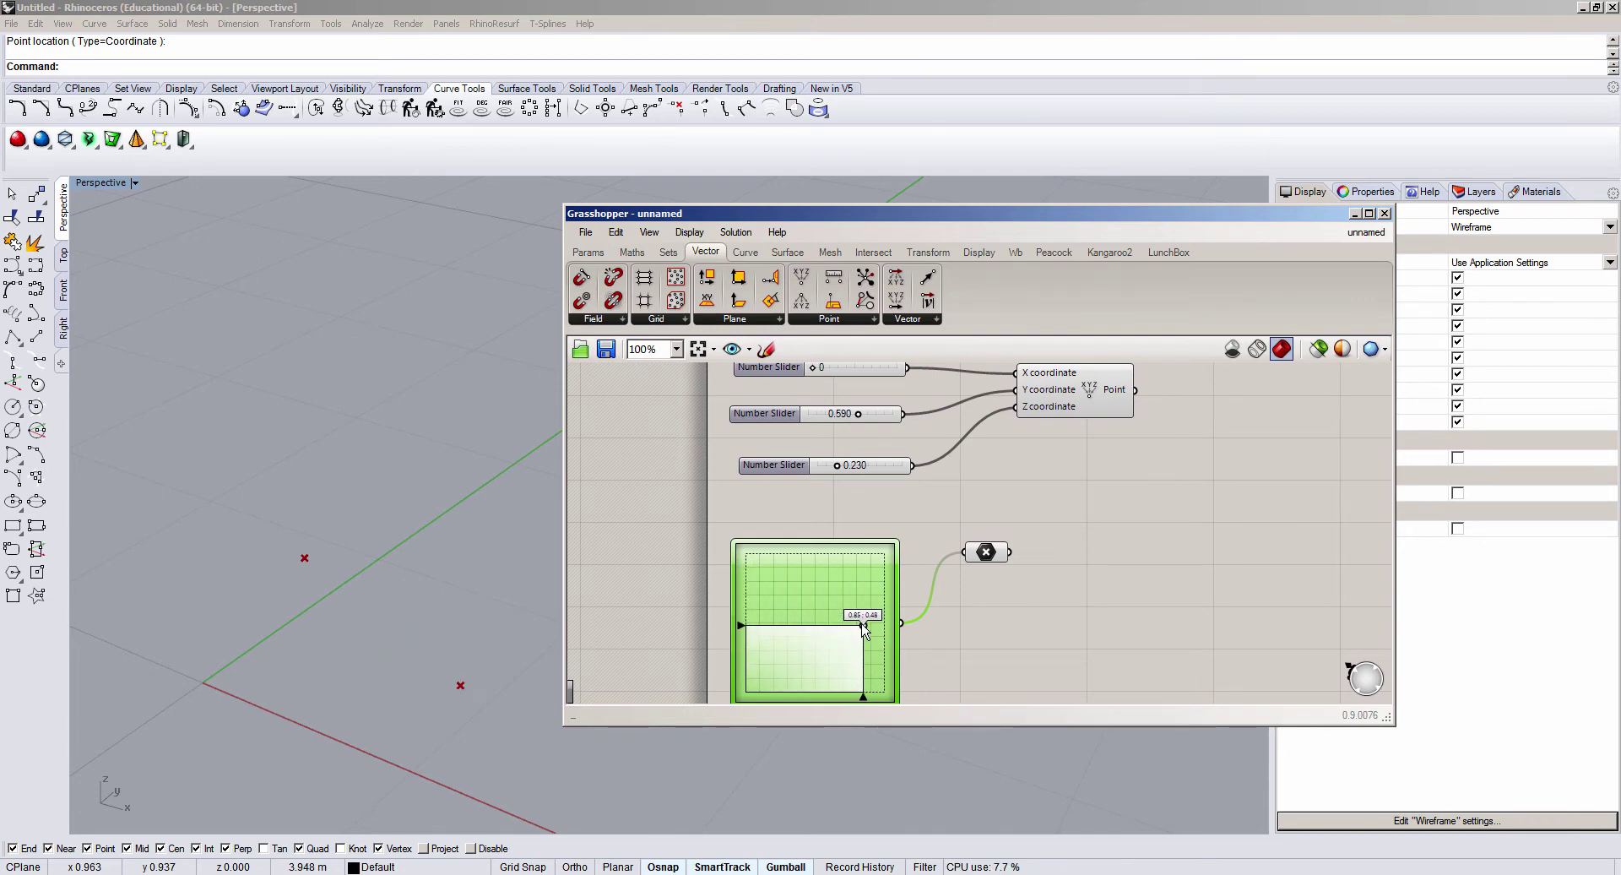
click(945, 527)
scroll(920, 532, down, 5)
scroll(895, 535, up, 2)
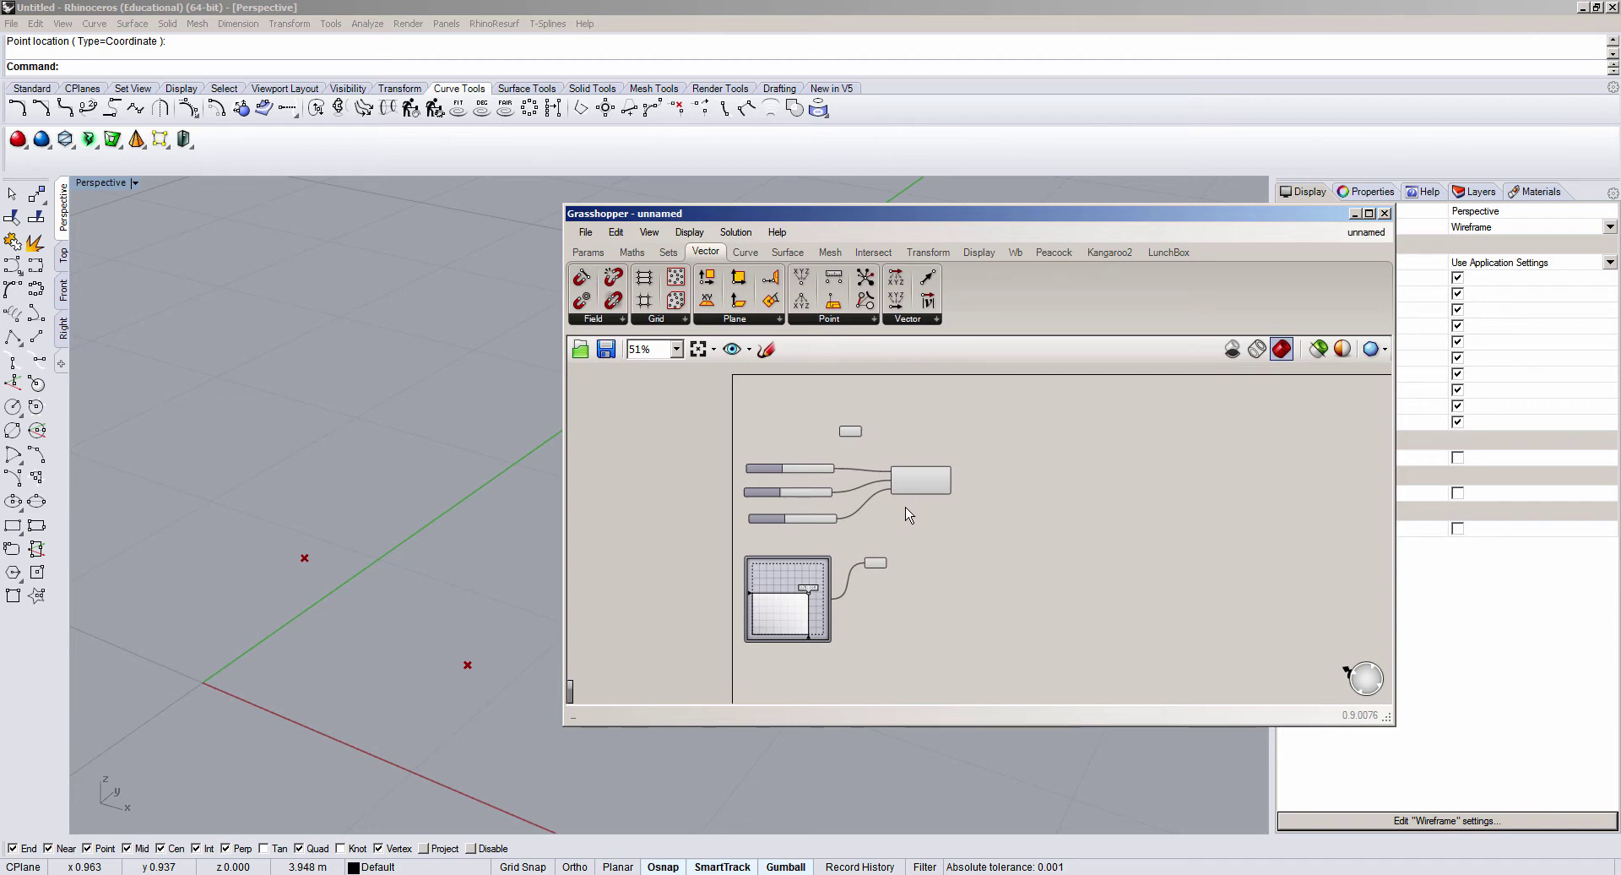
Step: Highlight the point parameter's point, then switch to the GrasshopperBasics_Inputs definition
click(915, 478)
click(985, 493)
click(1360, 231)
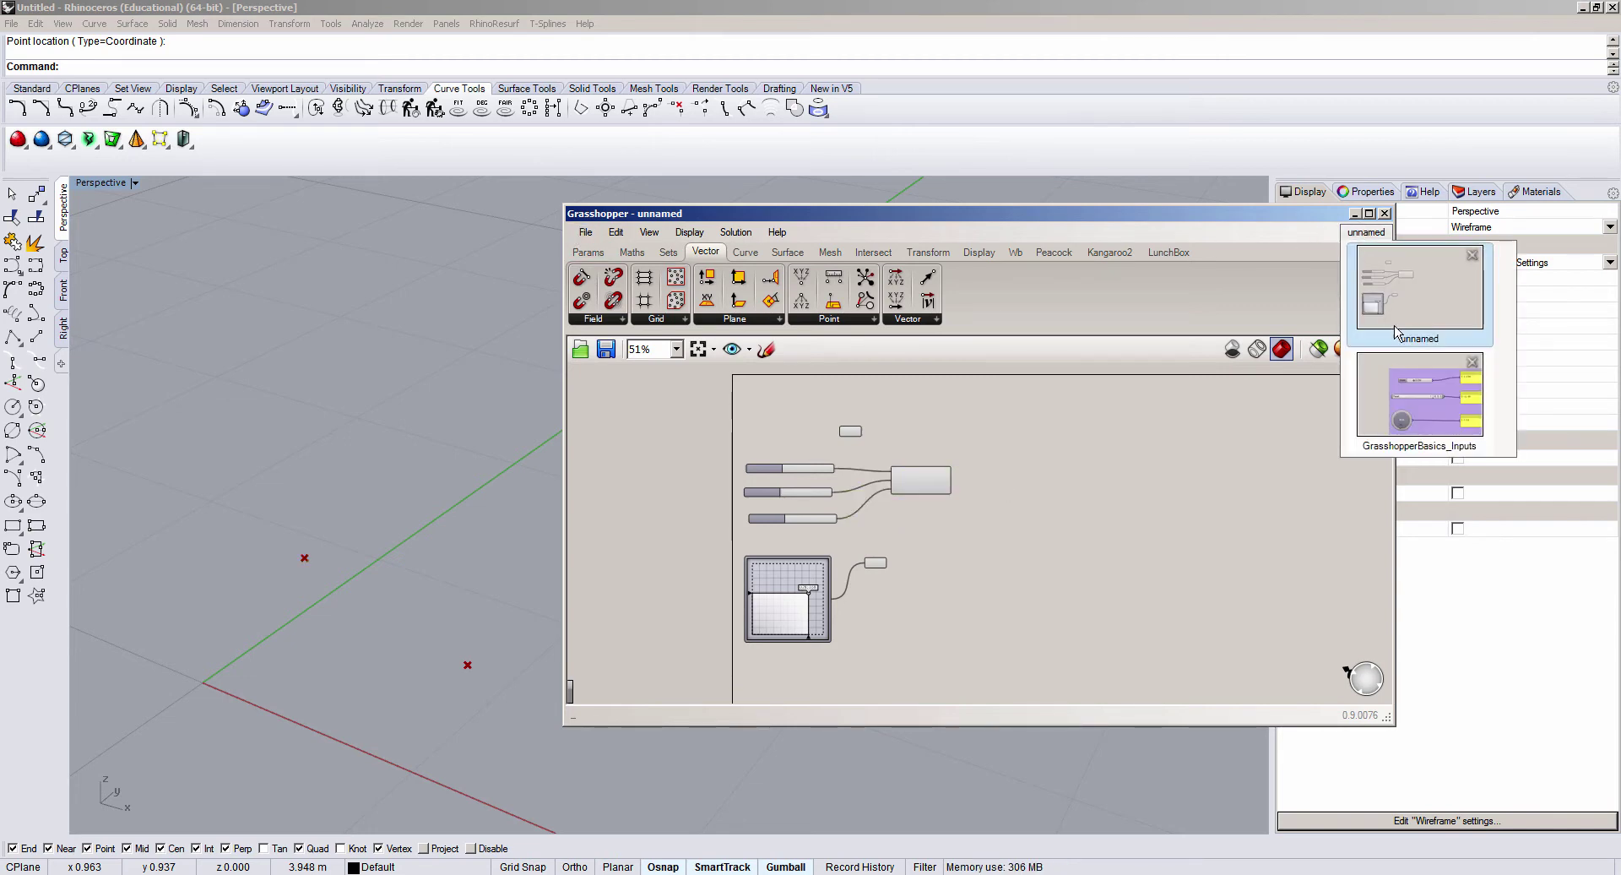
click(1427, 384)
scroll(775, 439, down, 4)
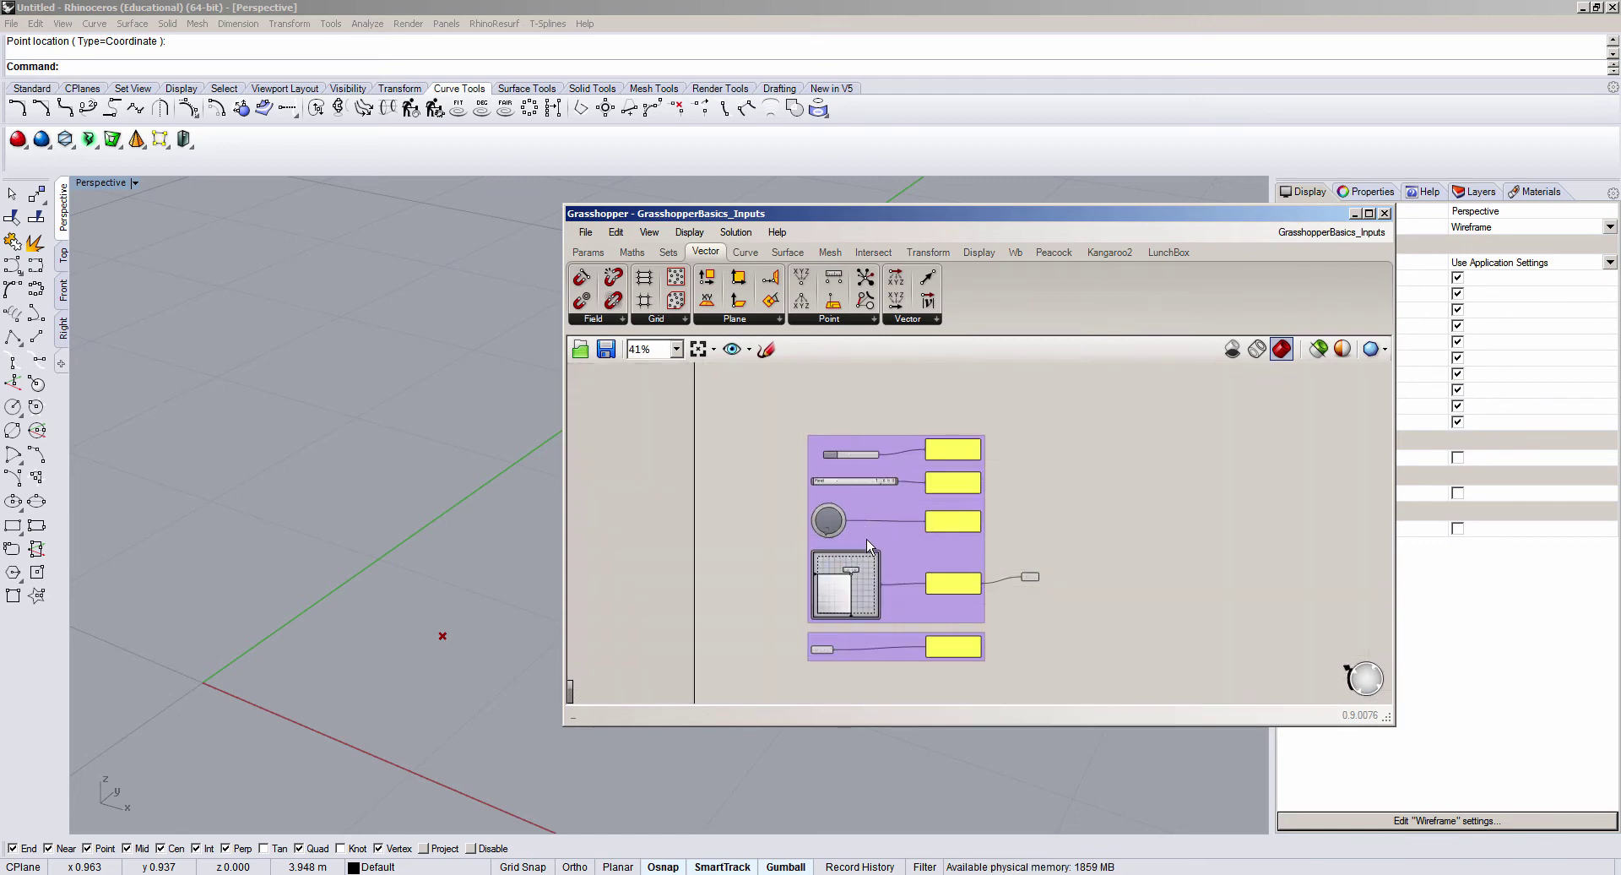
scroll(903, 455, up, 2)
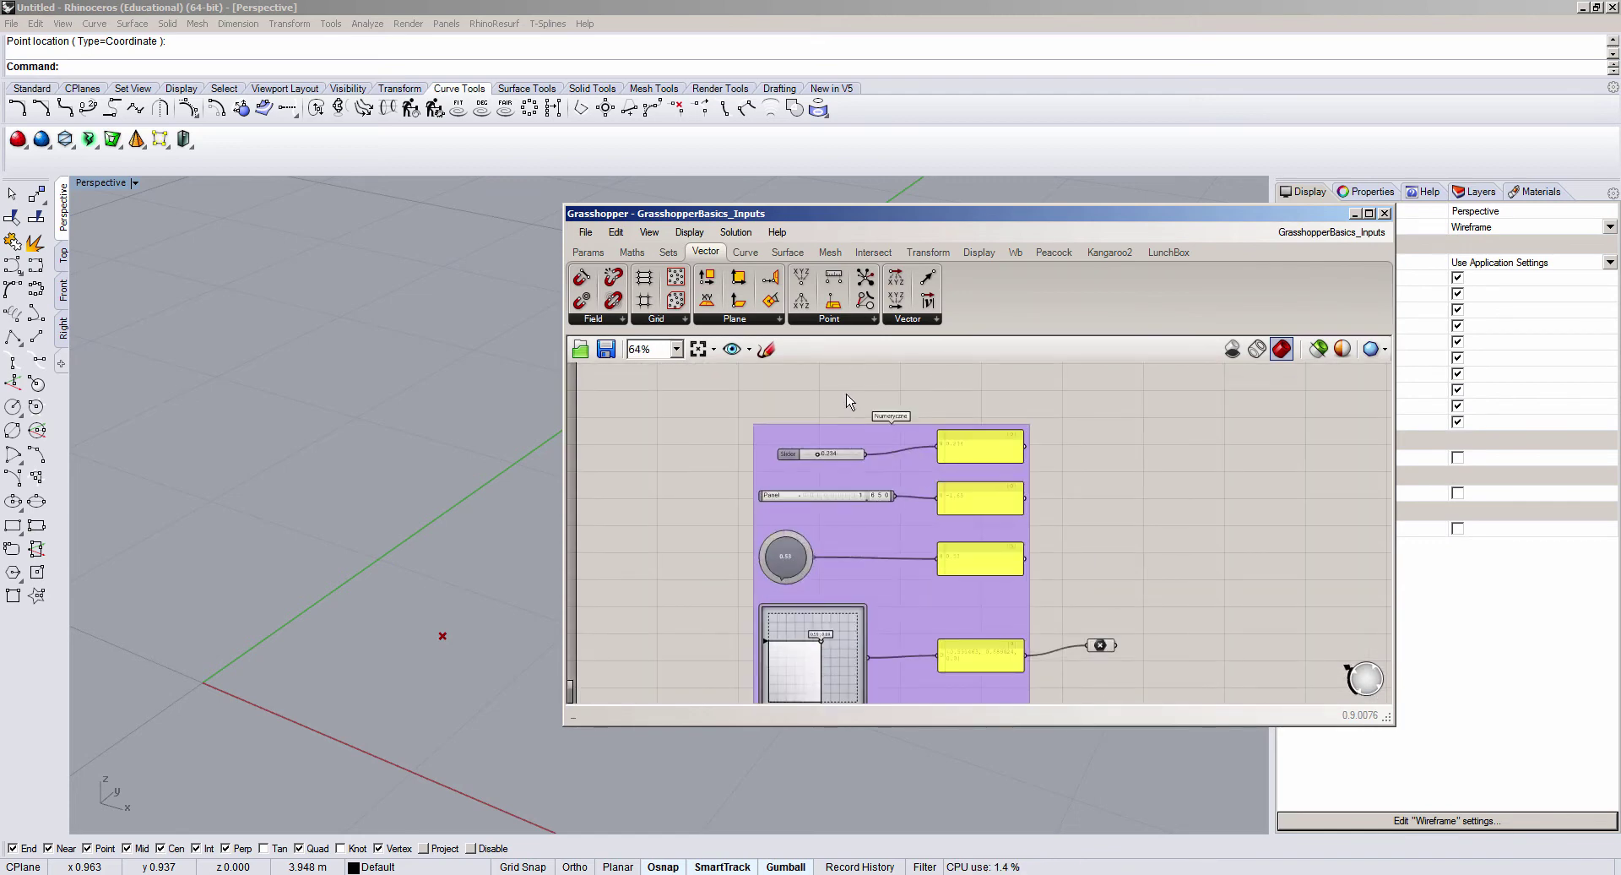
scroll(900, 434, up, 2)
scroll(778, 474, up, 2)
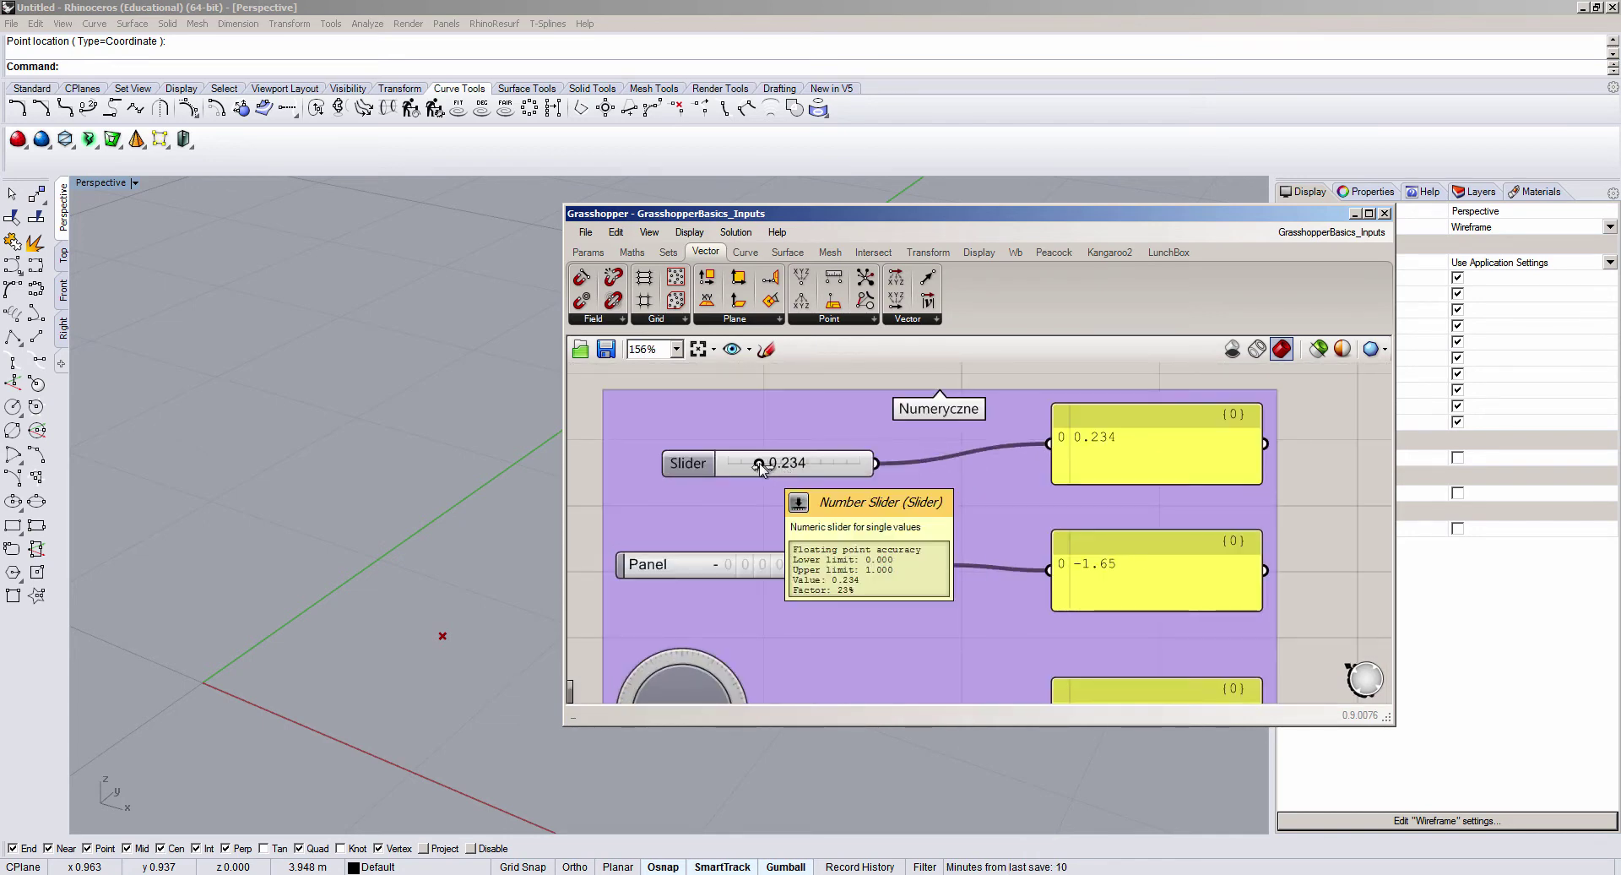
Step: Drag the Number Slider to 0.324 and select it
mouse_move(761, 467)
mouse_down()
mouse_move(823, 467)
mouse_move(734, 466)
mouse_move(774, 468)
mouse_up()
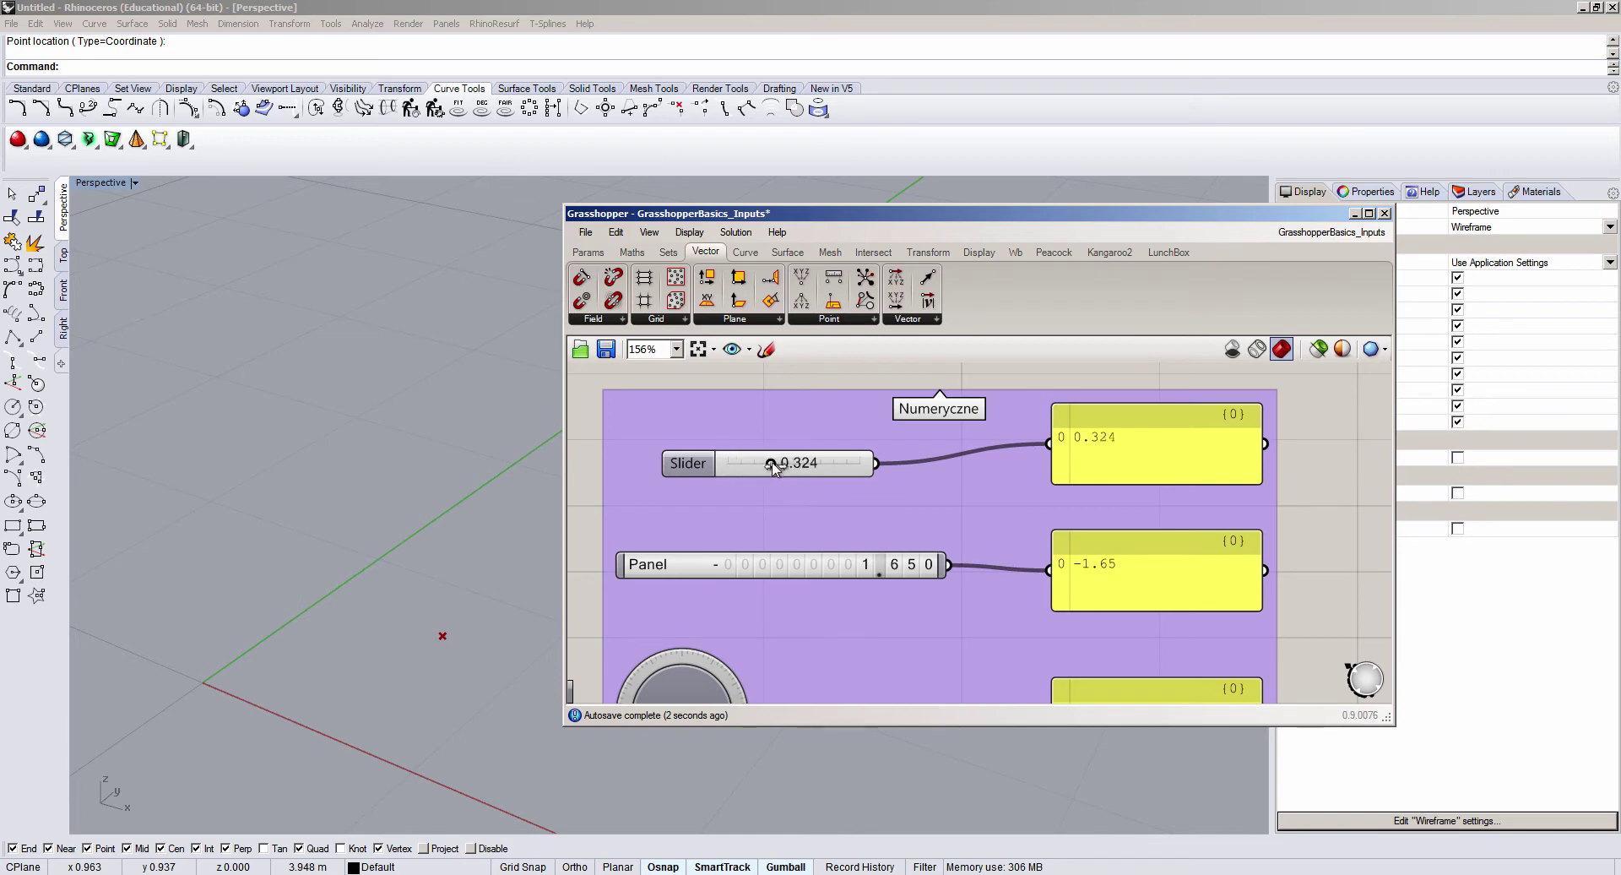
click(814, 470)
scroll(874, 407, down, 5)
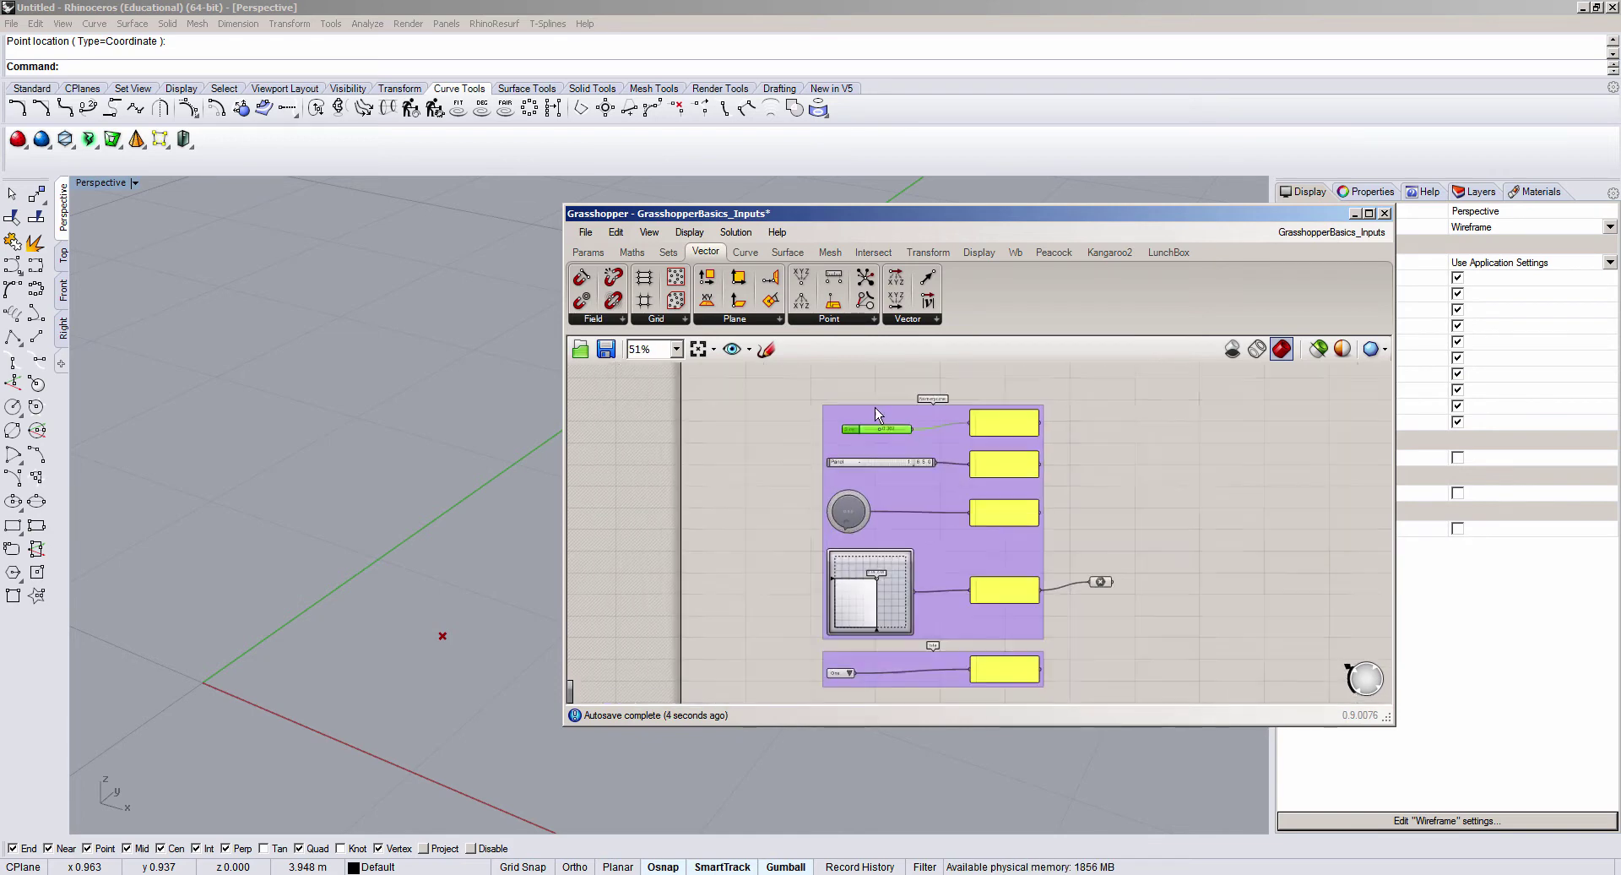
scroll(947, 436, up, 1)
scroll(898, 475, up, 2)
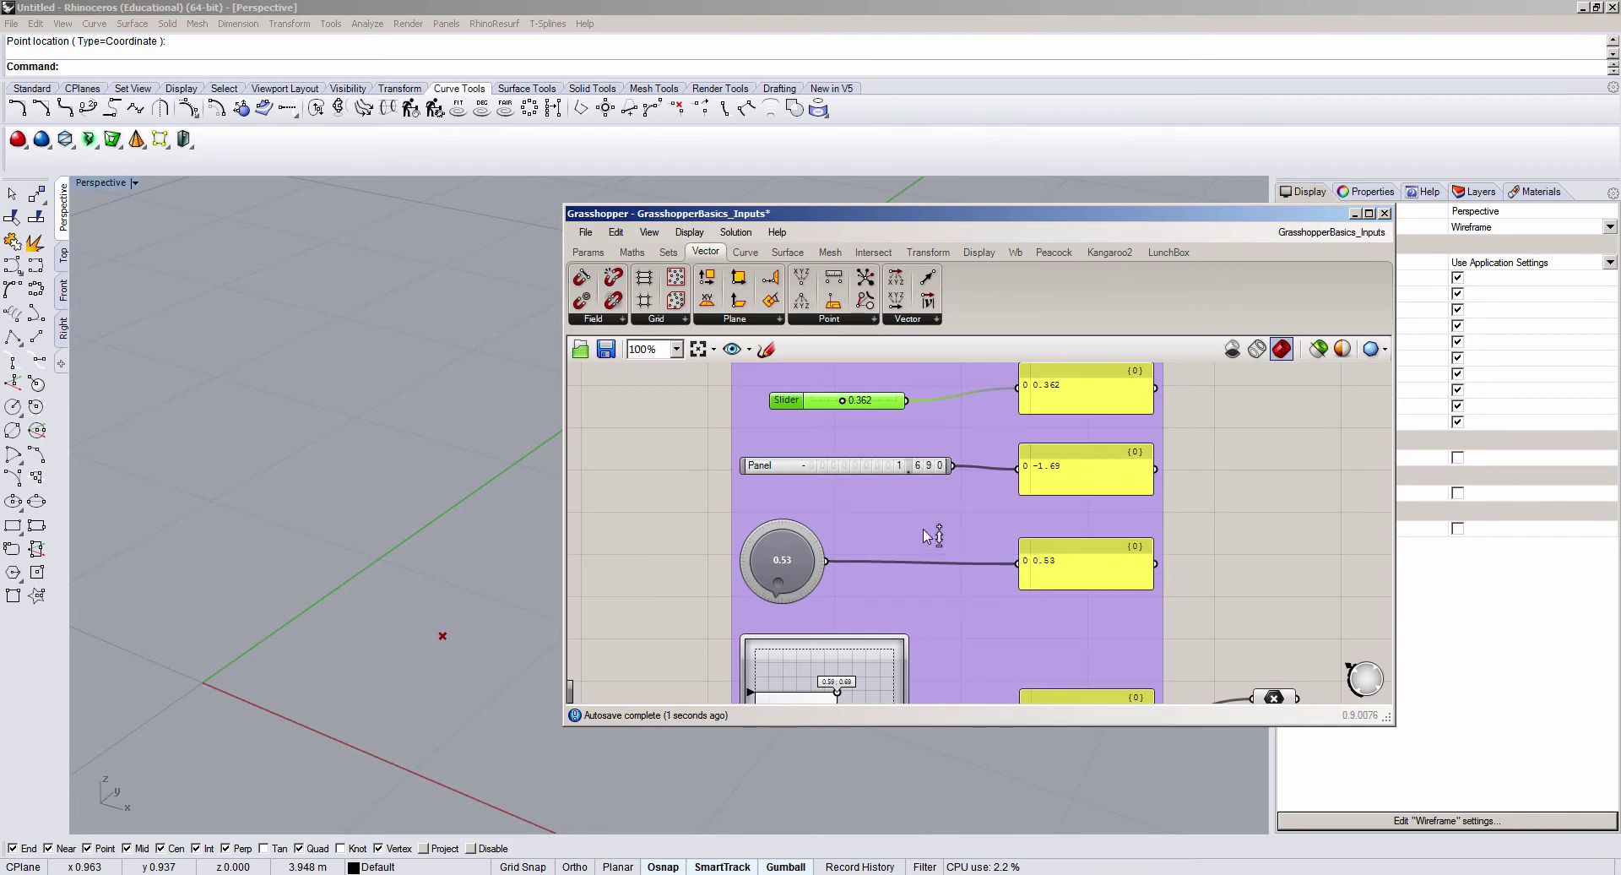
Step: Roll a Digit Scroller digit and turn the Knob up to 0.74
drag(923, 529, 925, 490)
drag(773, 594, 758, 590)
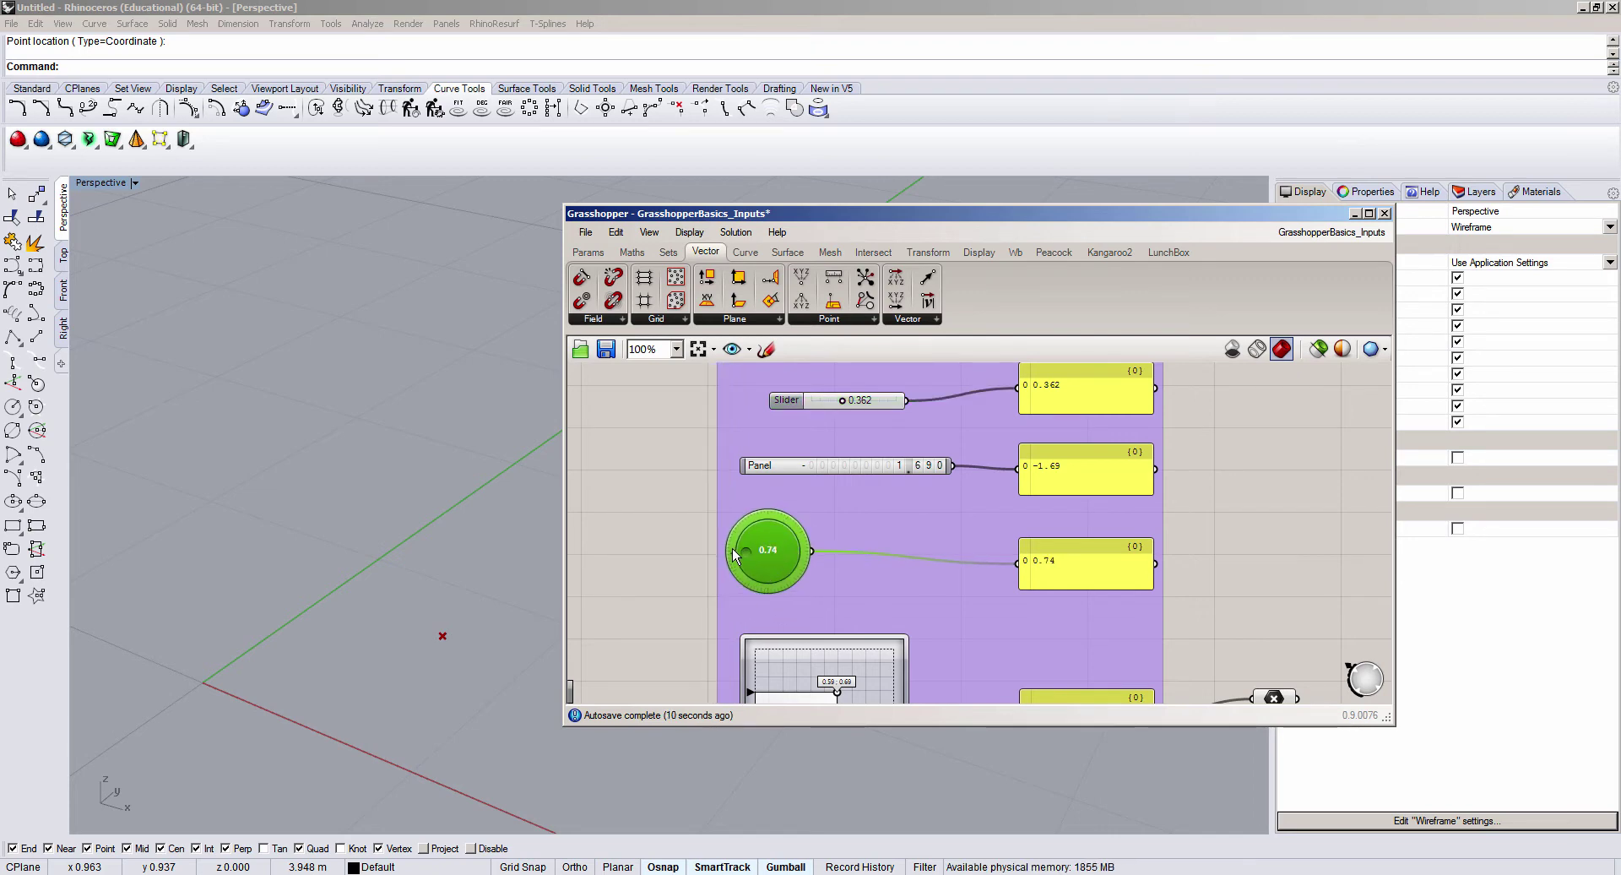
scroll(885, 508, down, 3)
scroll(880, 608, up, 3)
Step: Set the MD Slider to 0.43, 0.41
drag(844, 567, 823, 597)
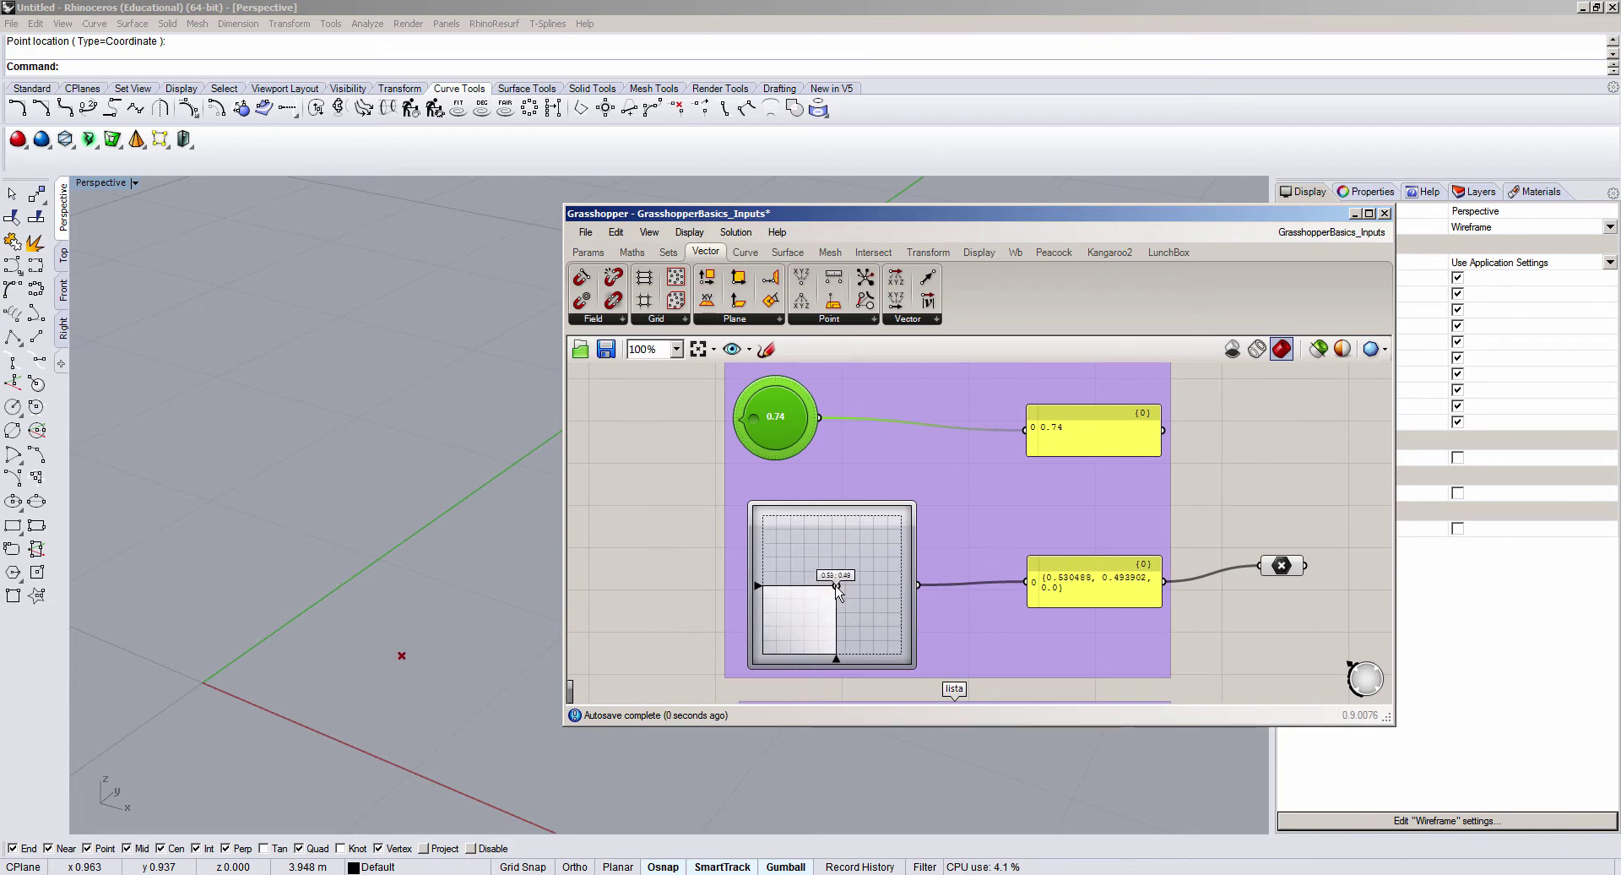
scroll(680, 516, down, 4)
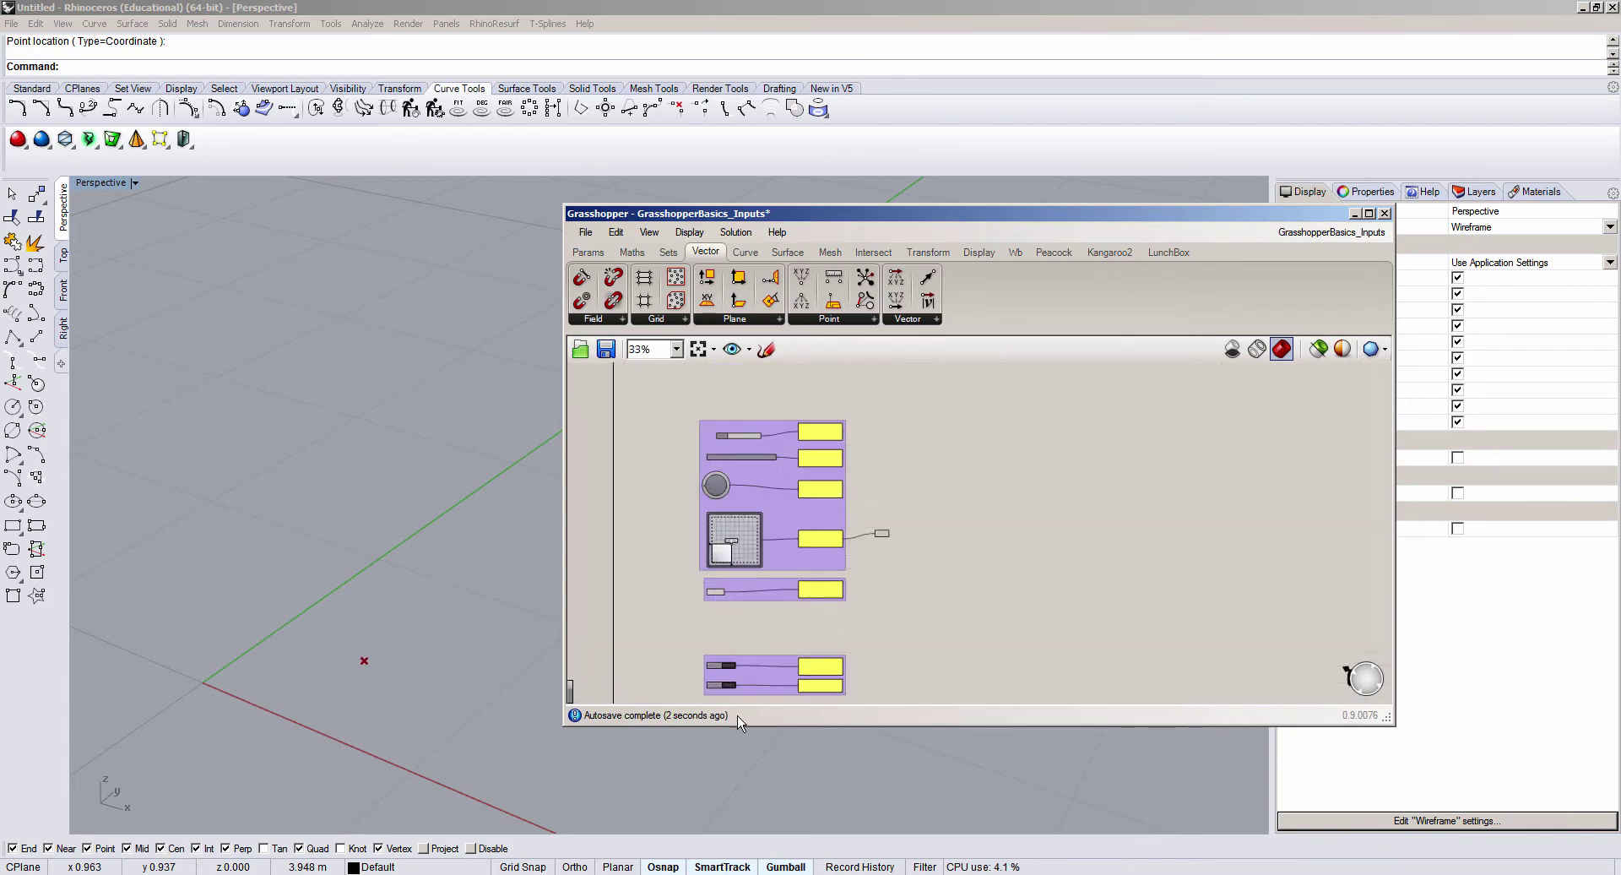
scroll(920, 545, up, 1)
scroll(802, 605, up, 1)
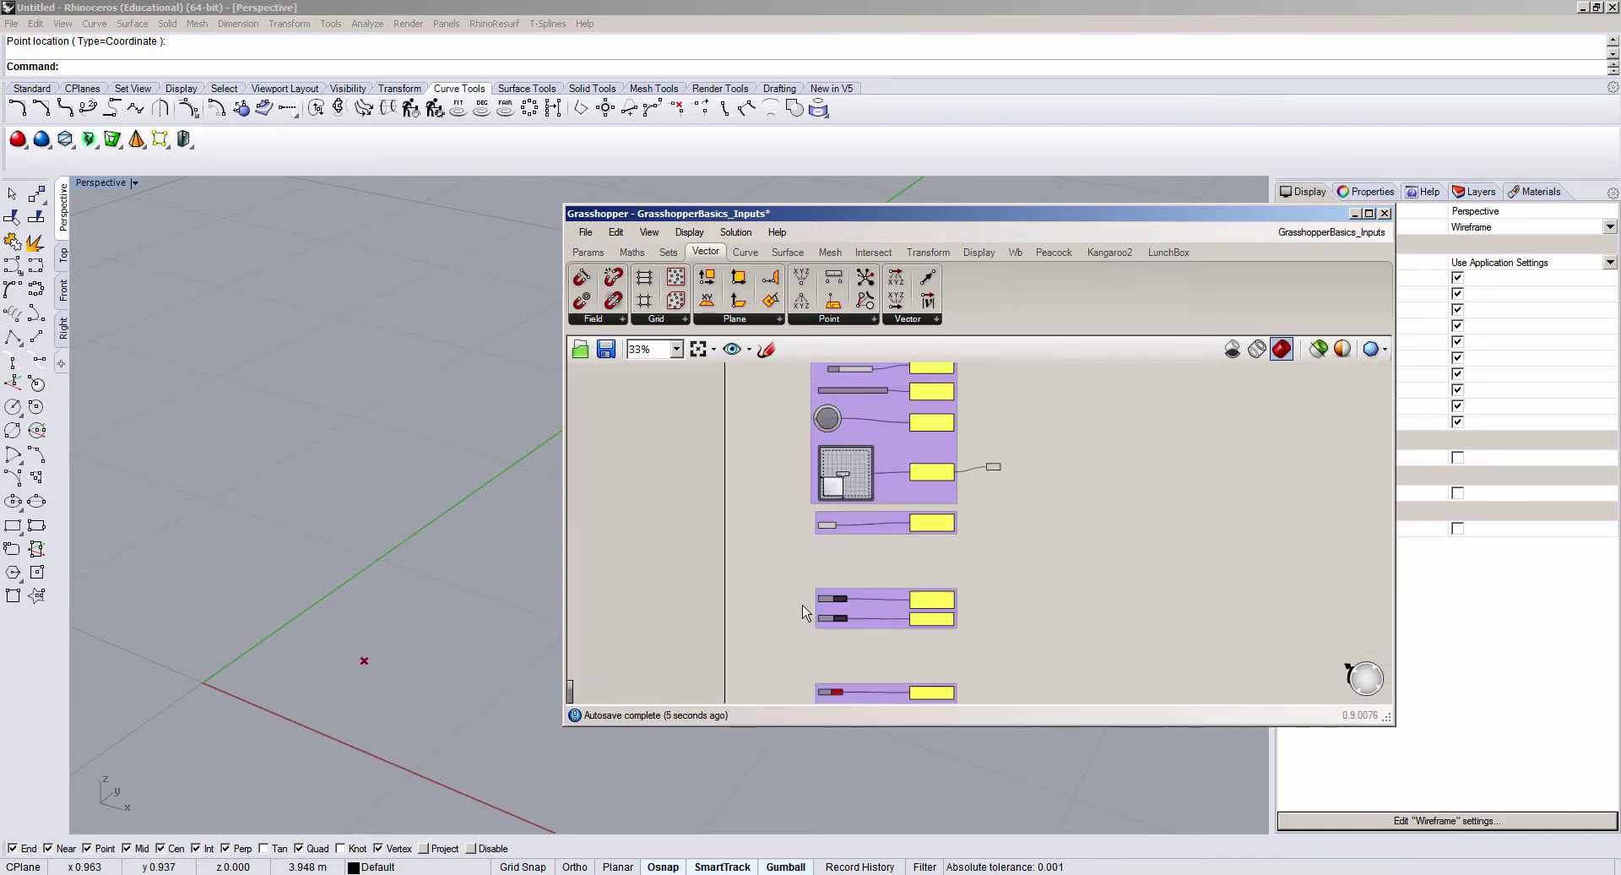
scroll(880, 596, up, 1)
scroll(933, 592, up, 1)
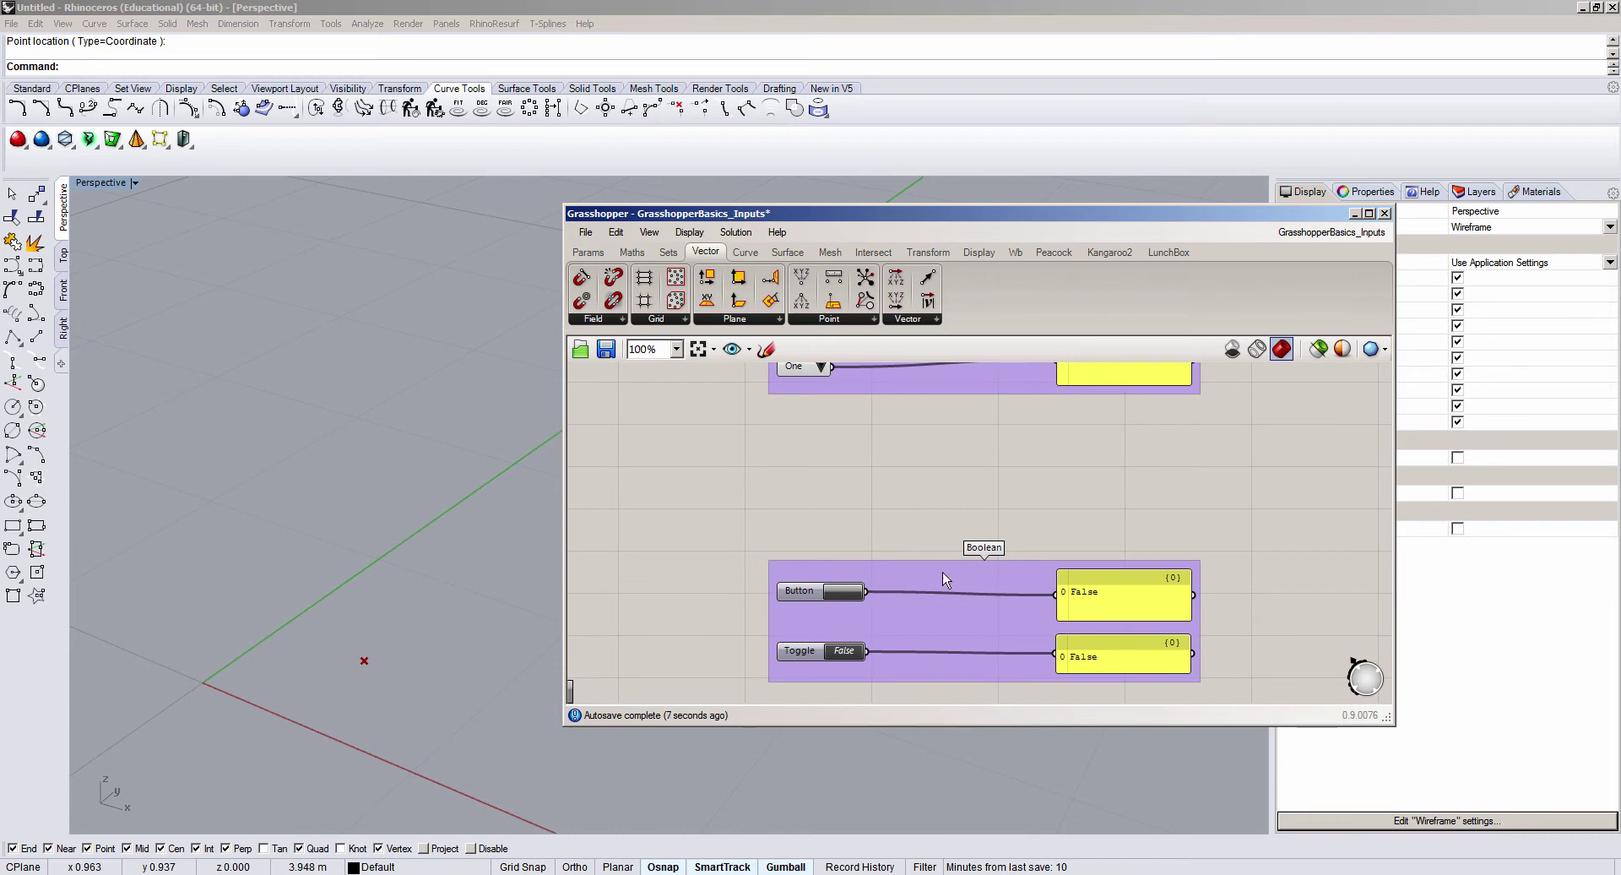
scroll(943, 571, down, 2)
scroll(939, 489, up, 1)
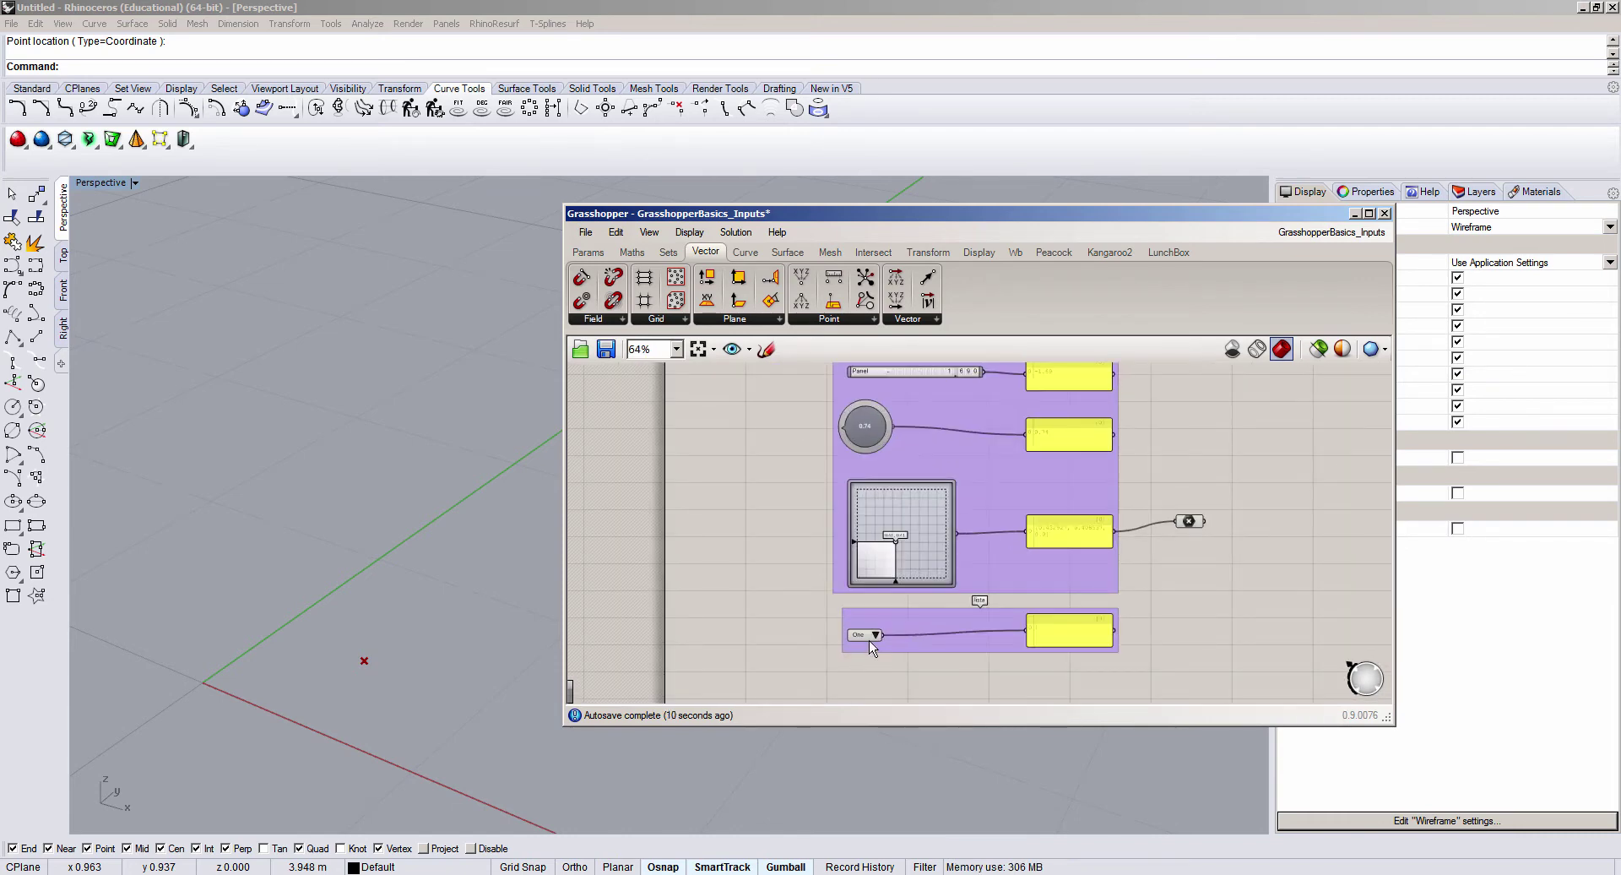
Step: Try the Value List choices, settling on One
click(876, 635)
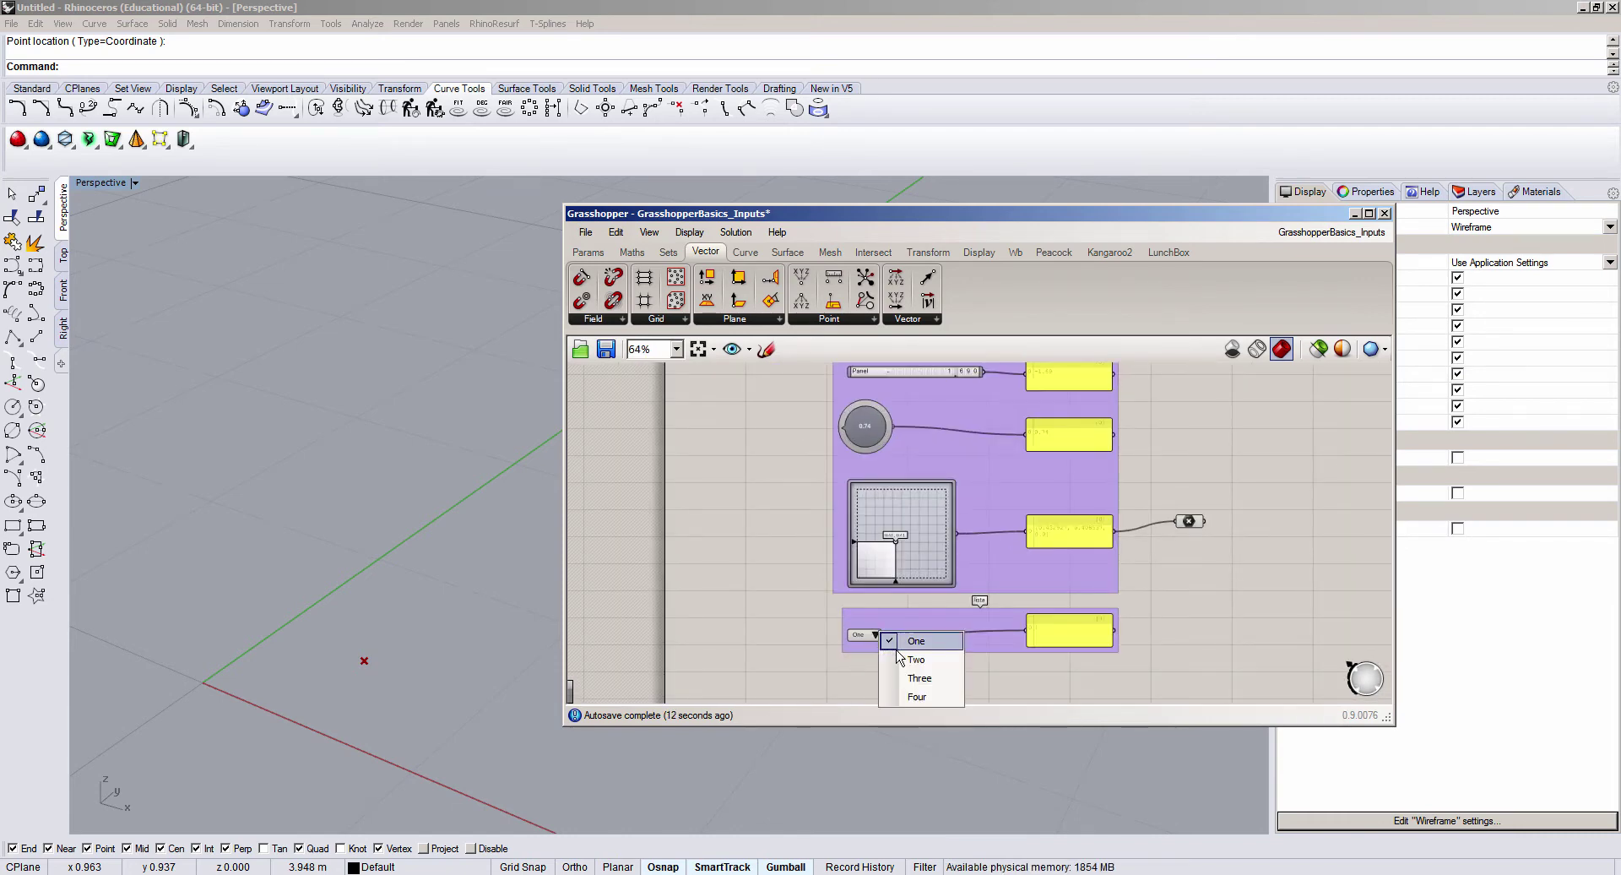
click(919, 678)
click(875, 636)
click(875, 636)
click(876, 636)
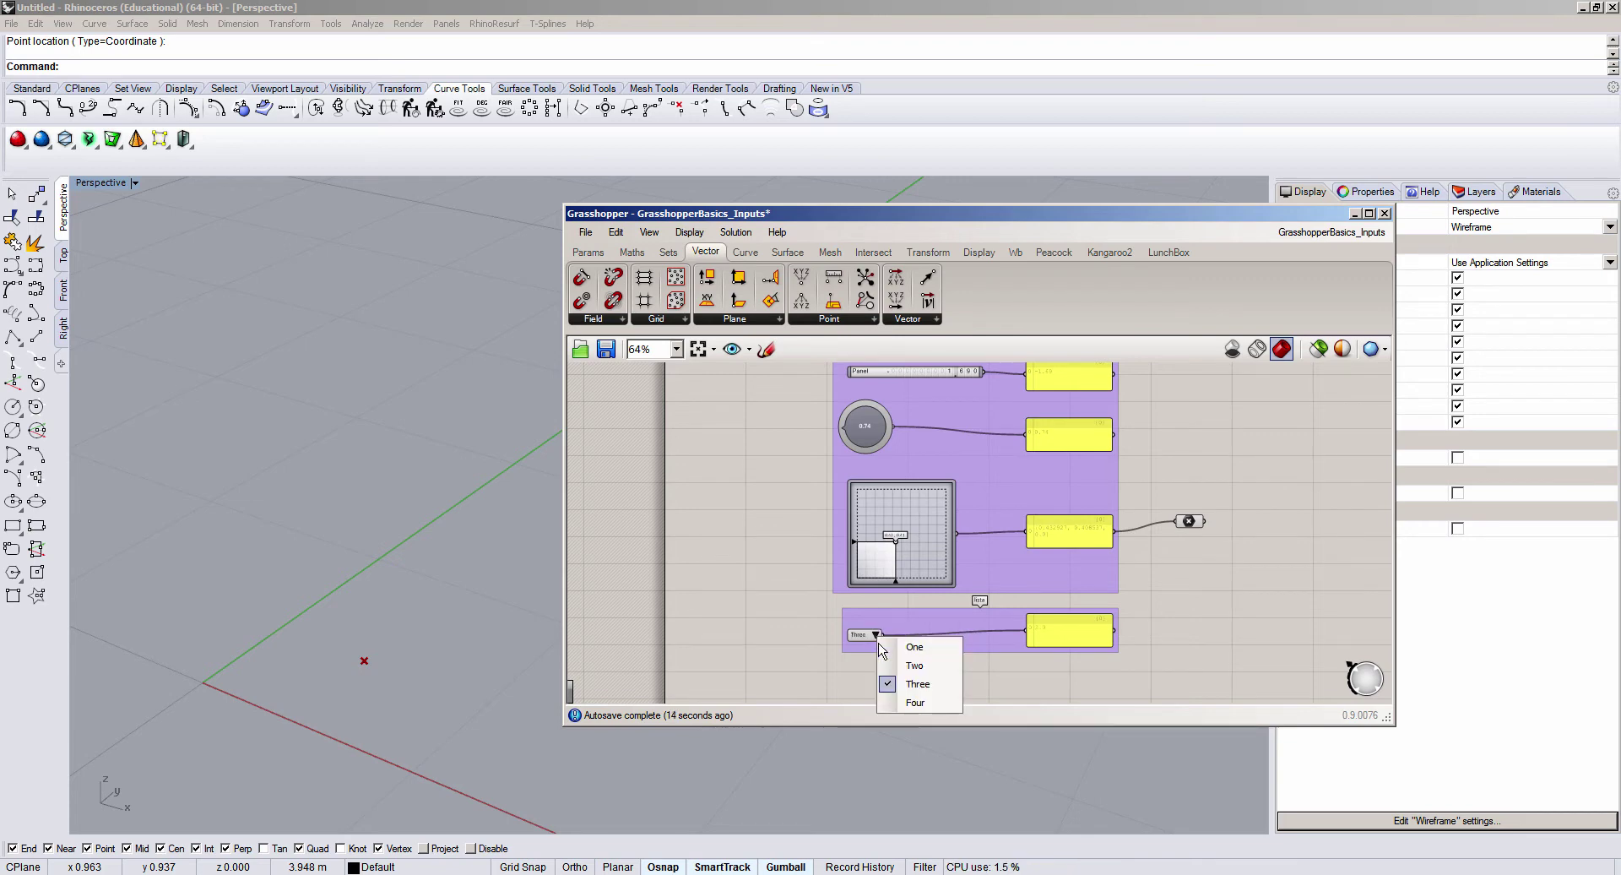
click(876, 637)
click(875, 636)
click(890, 647)
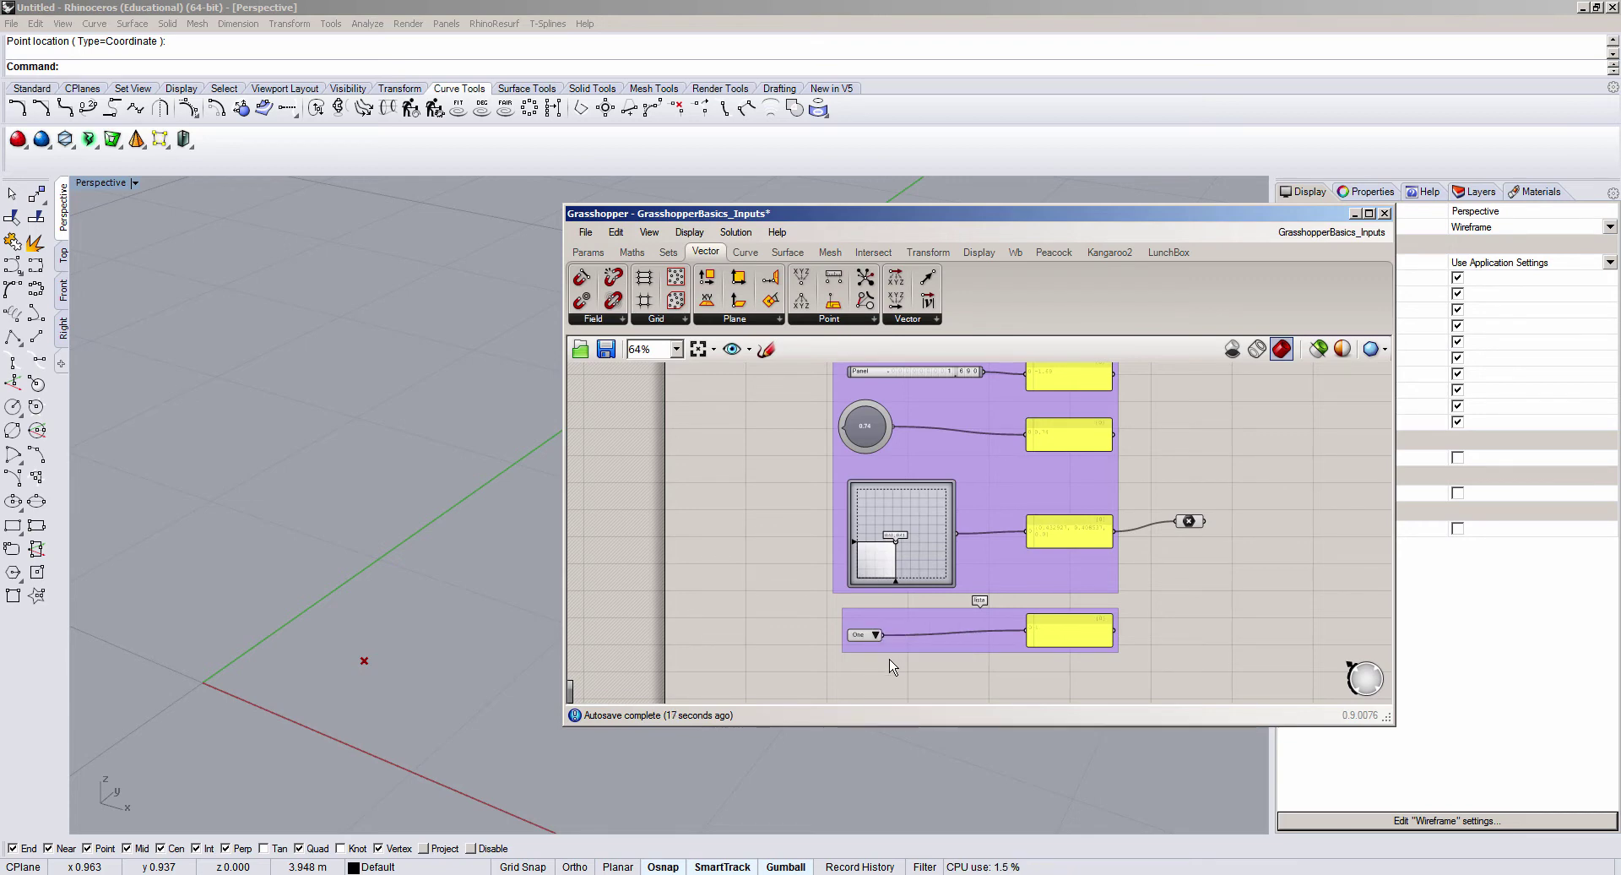
scroll(1082, 648, up, 3)
Step: Tidy the output panels: nudge the value list panel, move the coordinate panel, resize the 0.74 panel
click(1081, 647)
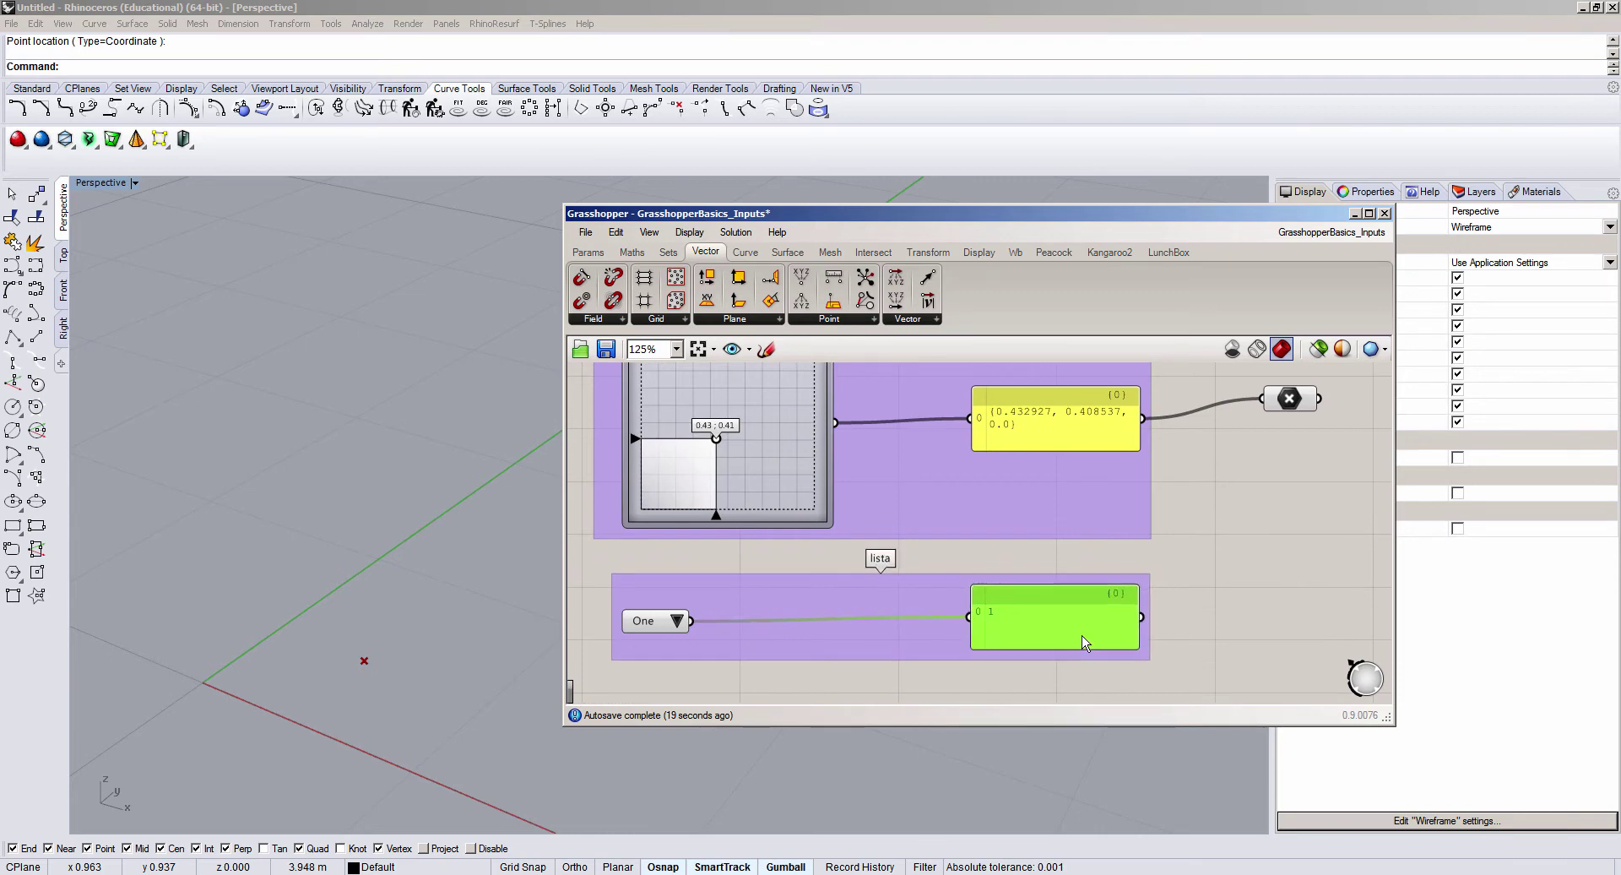
drag(1082, 638, 1080, 637)
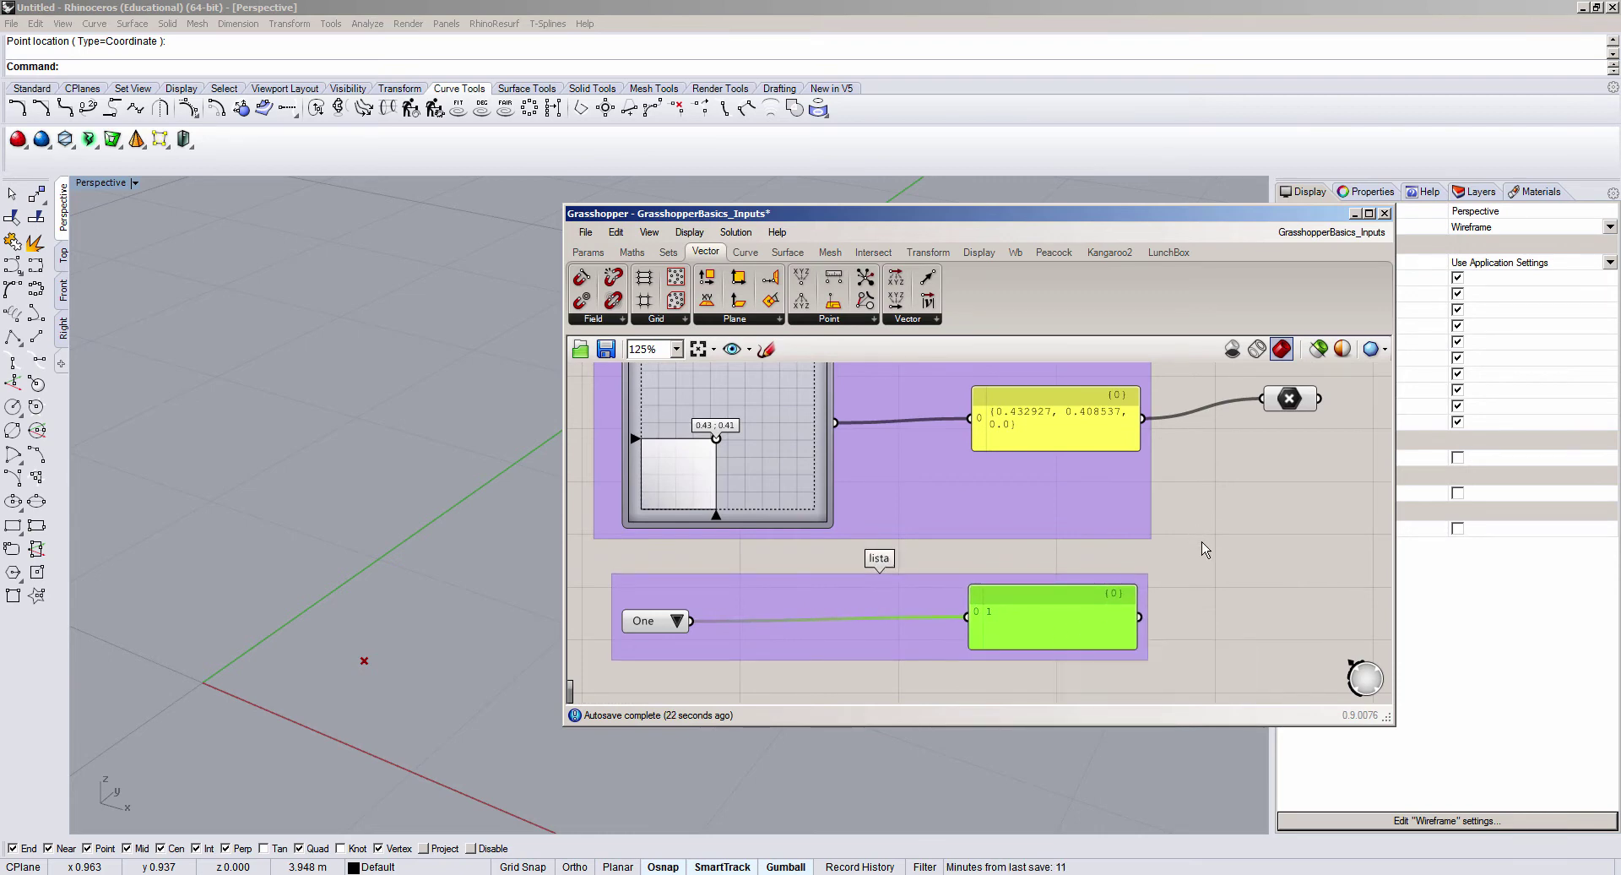
scroll(947, 551, down, 3)
scroll(929, 505, up, 2)
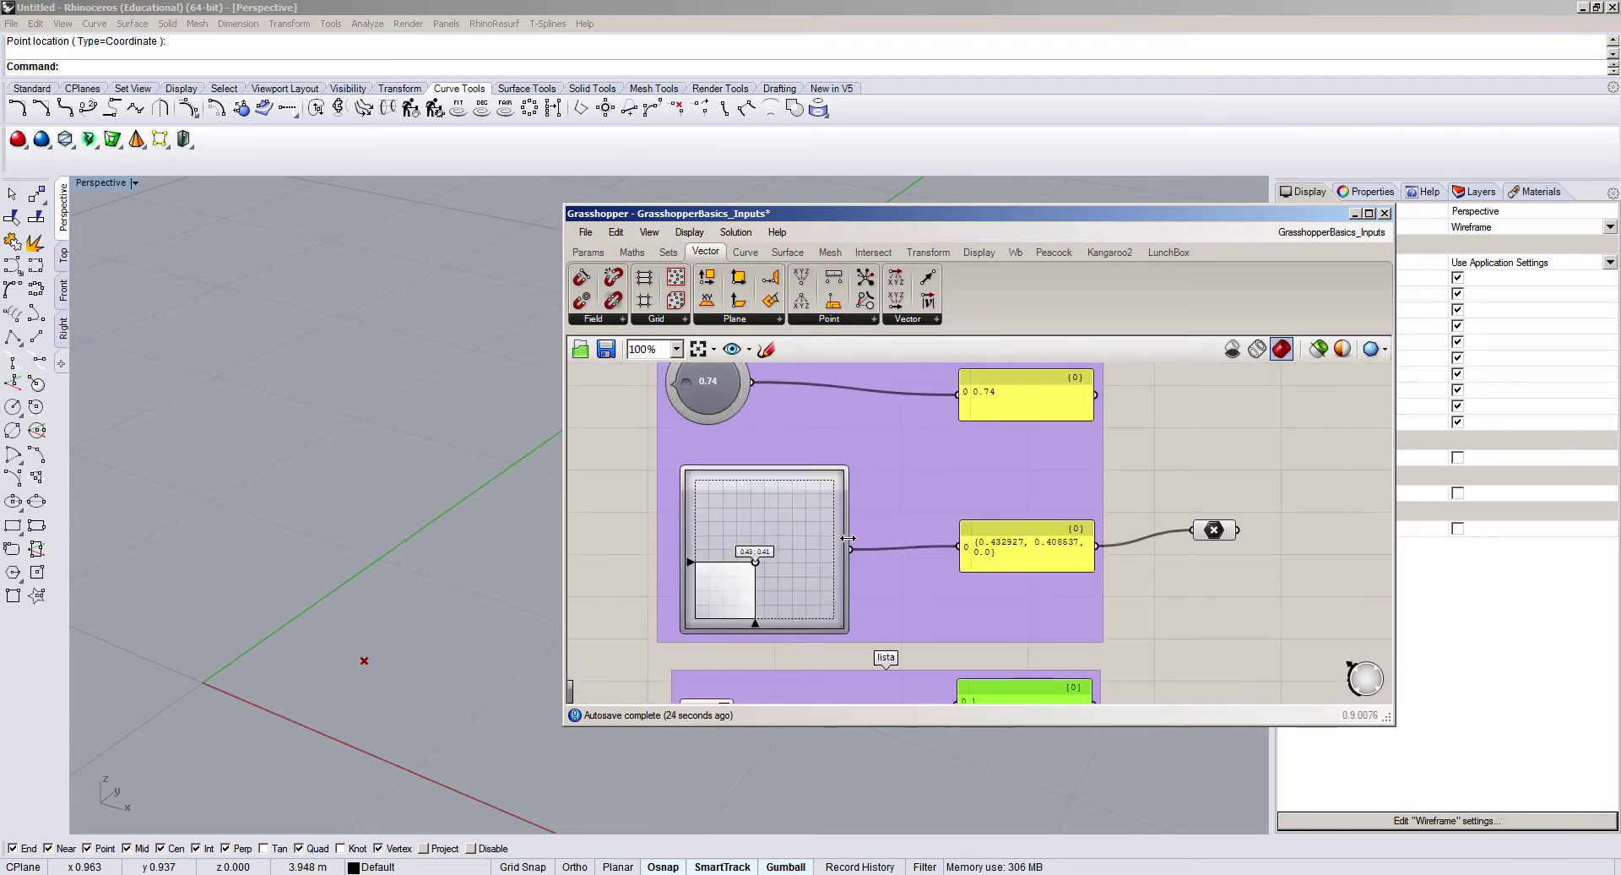
drag(1007, 554, 964, 547)
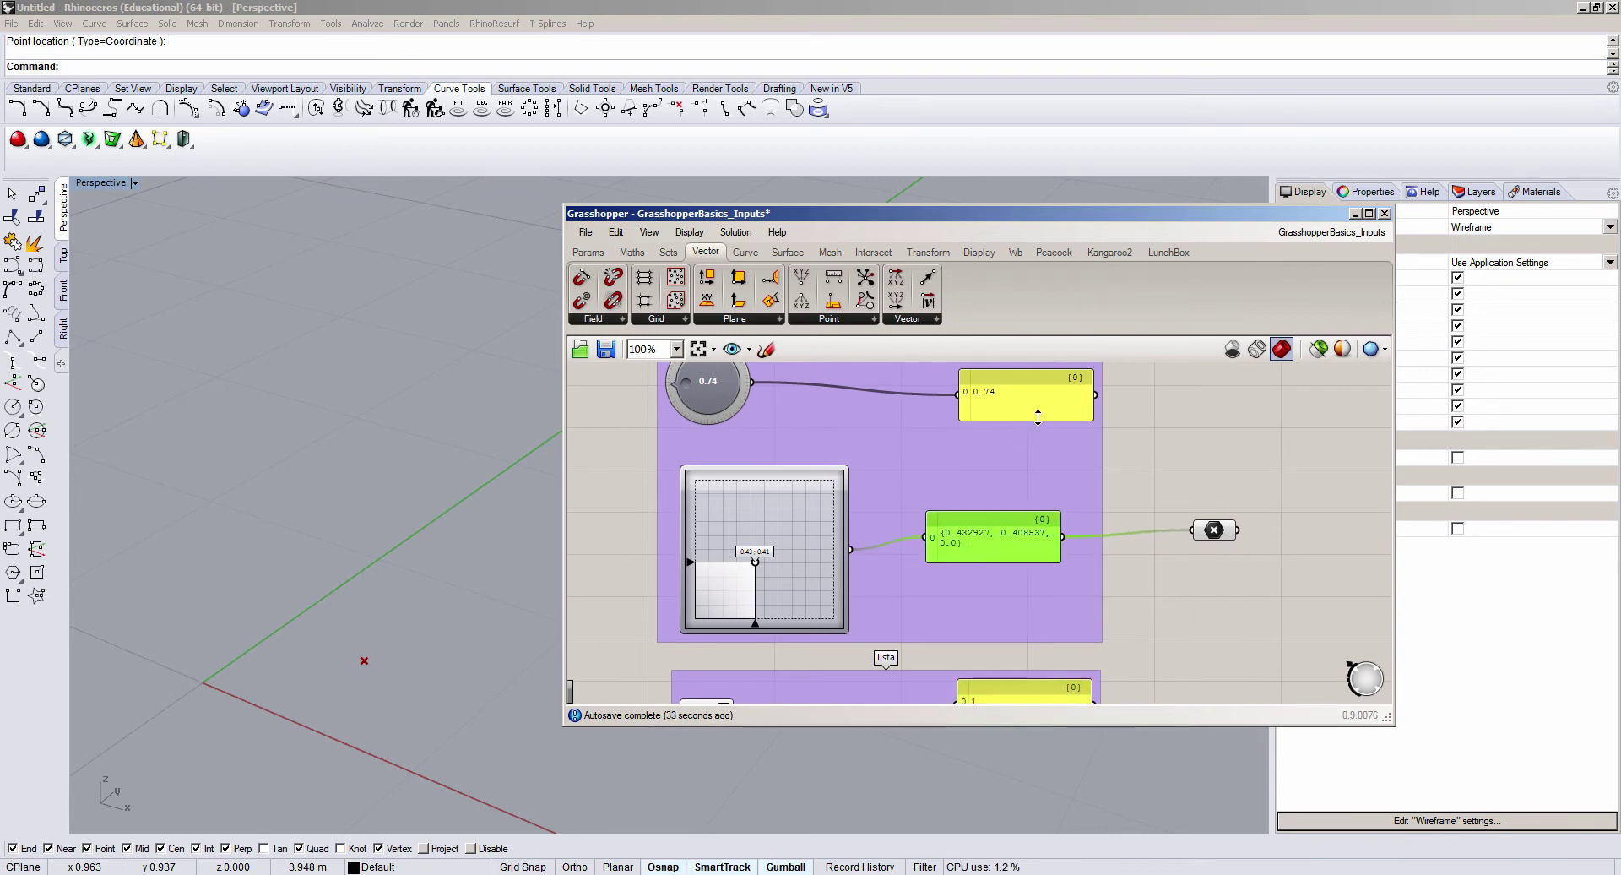
drag(1037, 417, 1001, 434)
scroll(1001, 434, down, 3)
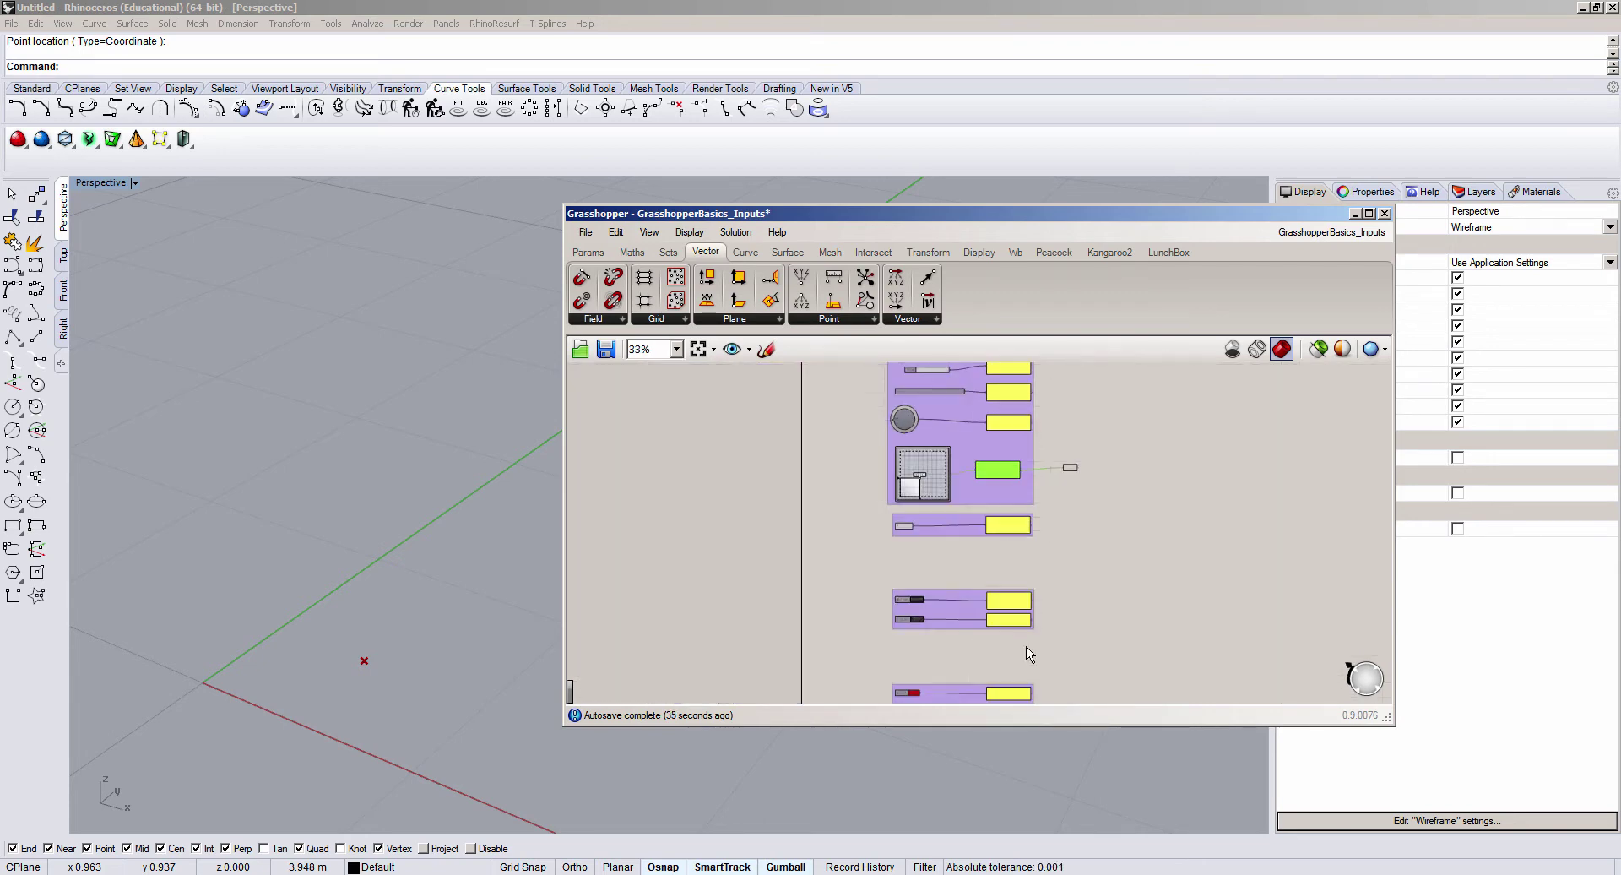
scroll(929, 625, up, 3)
scroll(918, 598, up, 3)
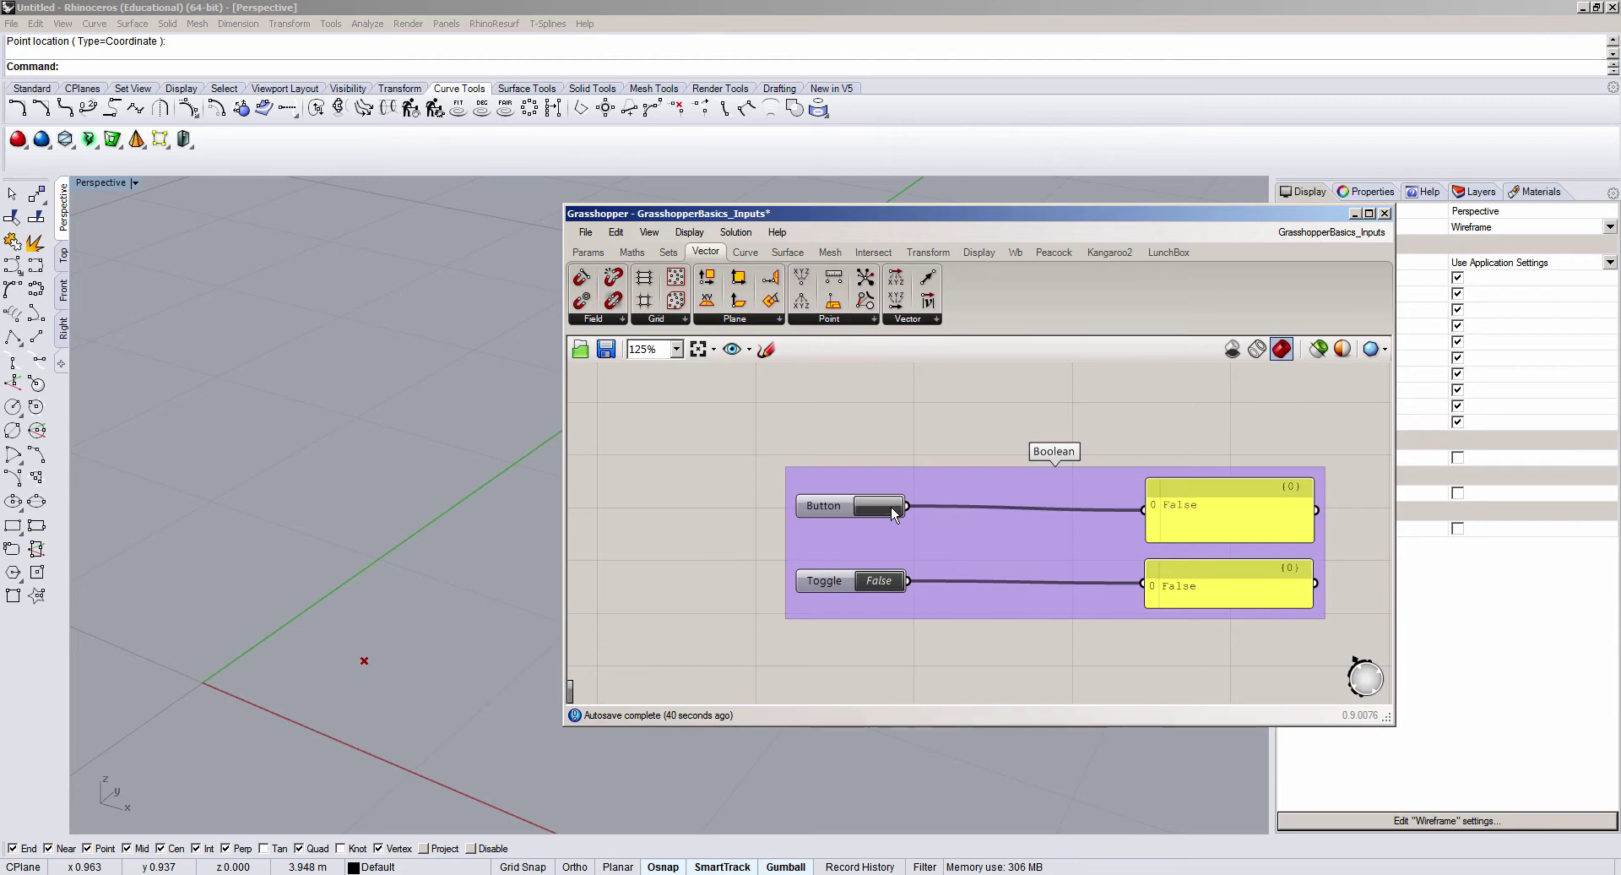
Step: Fire the Boolean Button twice to output True, then pick a paler red in the Colour Picker
click(891, 508)
click(890, 506)
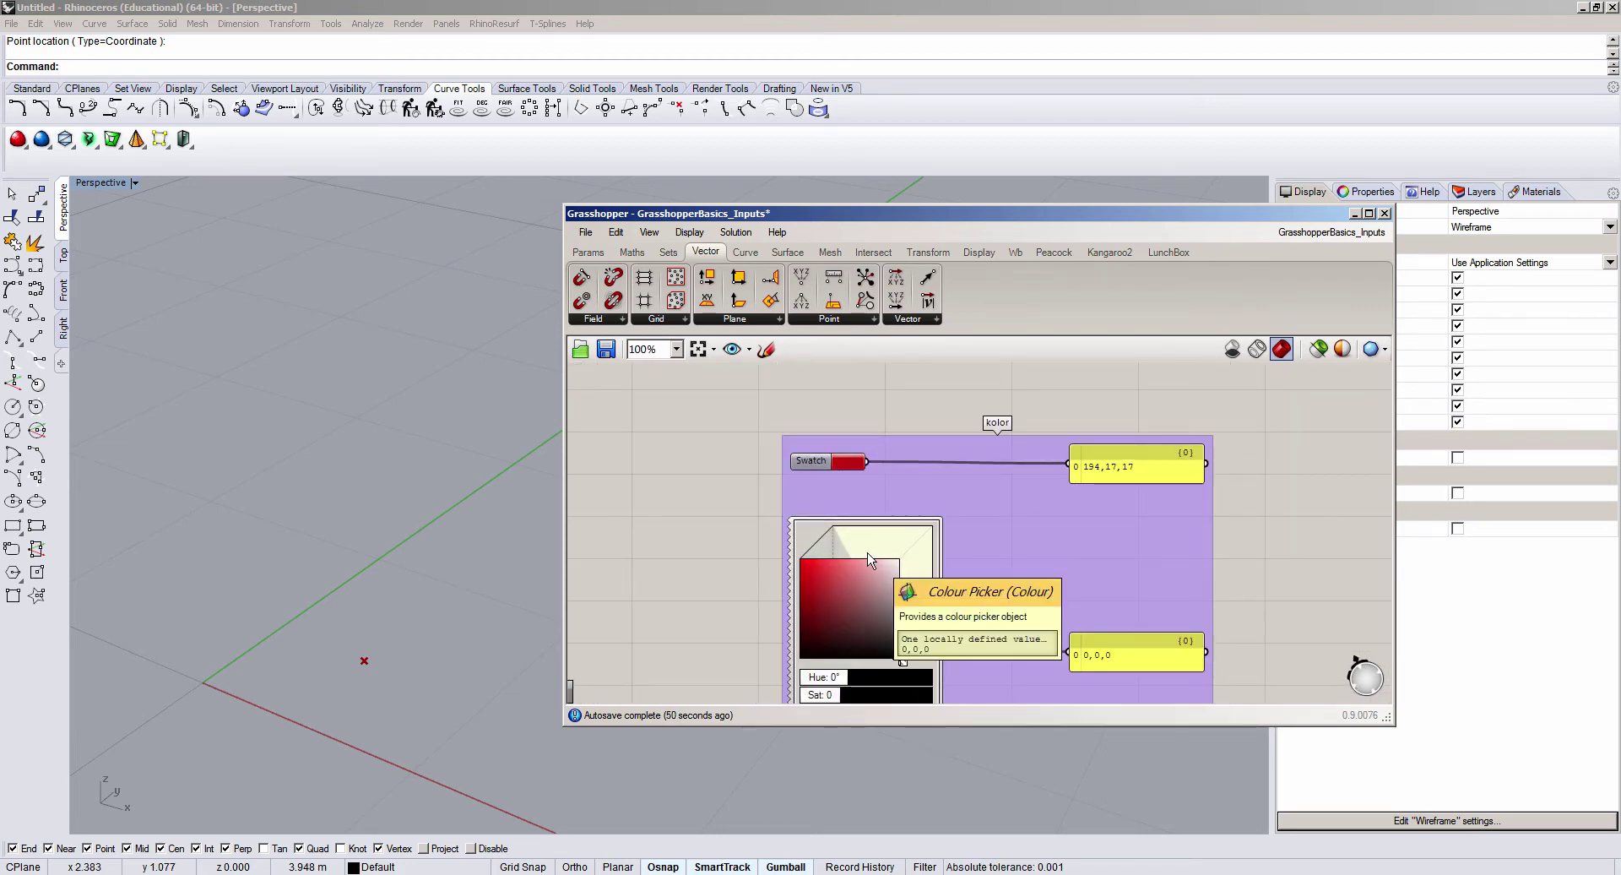
scroll(870, 566, down, 2)
scroll(861, 564, up, 3)
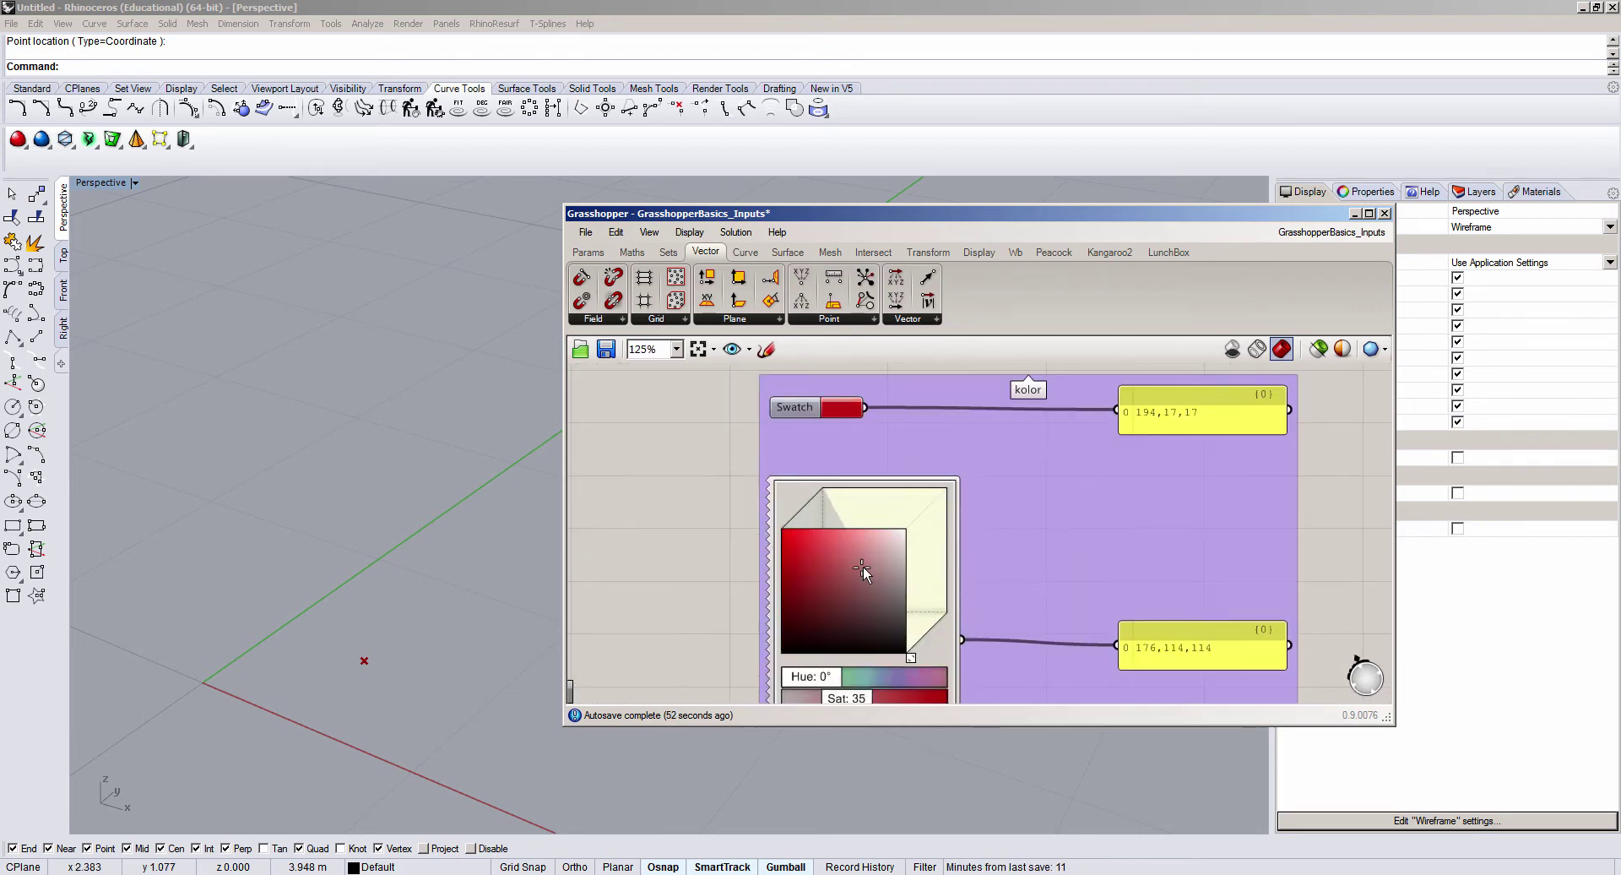
mouse_move(854, 539)
mouse_down()
mouse_move(813, 554)
mouse_move(844, 551)
mouse_move(829, 575)
mouse_up()
scroll(816, 555, down, 3)
Step: Switch to the unnamed document, box-select all its components and delete them
scroll(828, 574, down, 1)
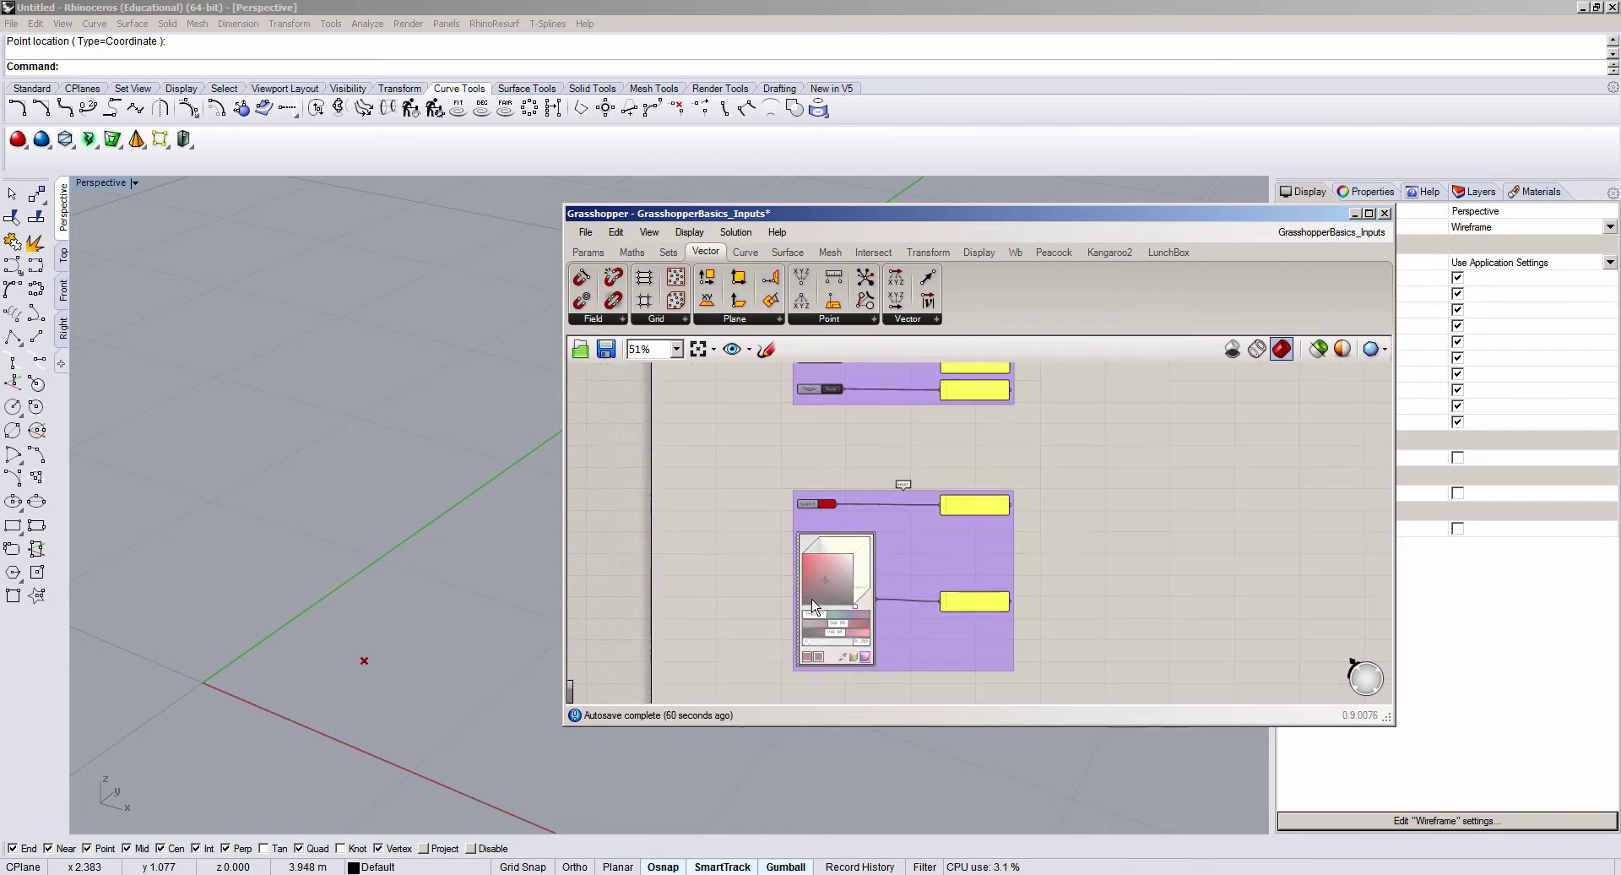
right_drag(910, 433, 884, 513)
scroll(885, 420, down, 1)
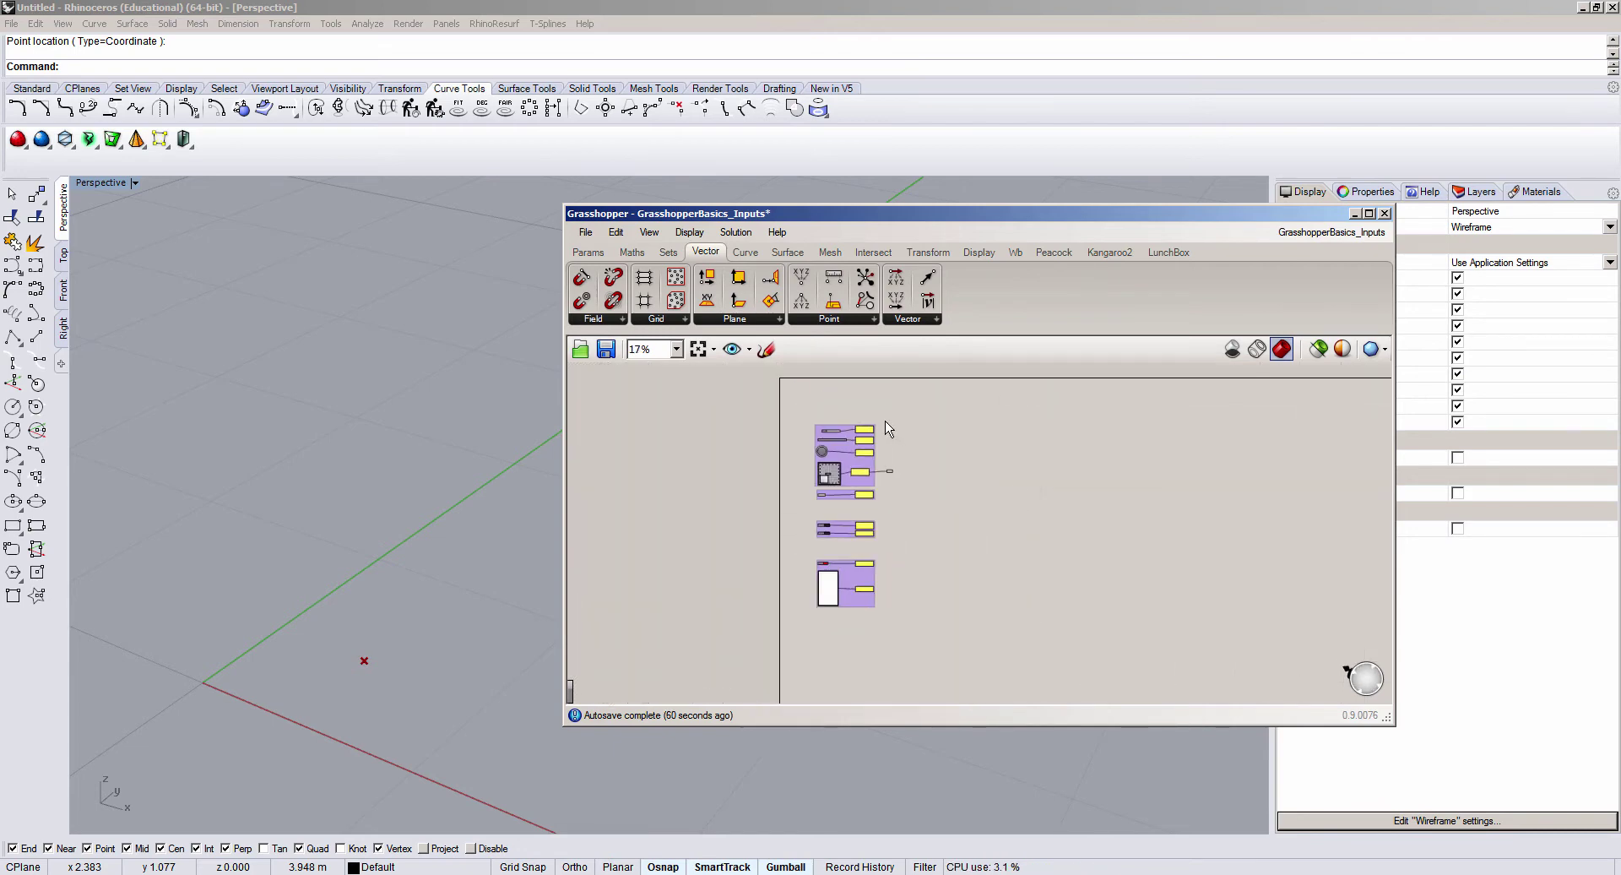
scroll(792, 591, up, 2)
scroll(792, 594, up, 2)
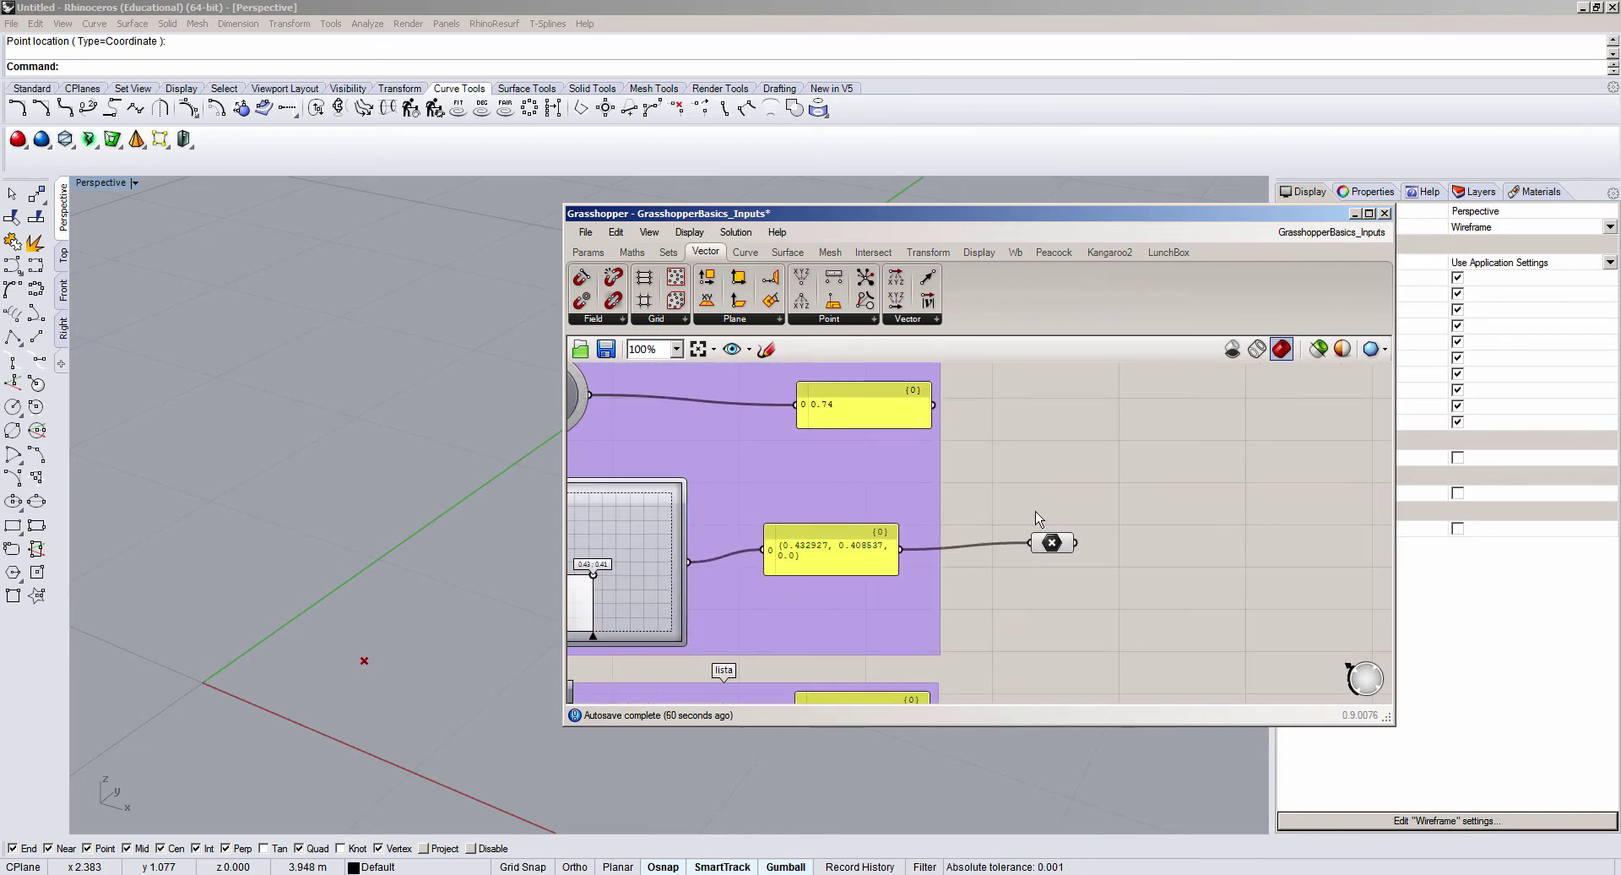
scroll(1037, 510, down, 2)
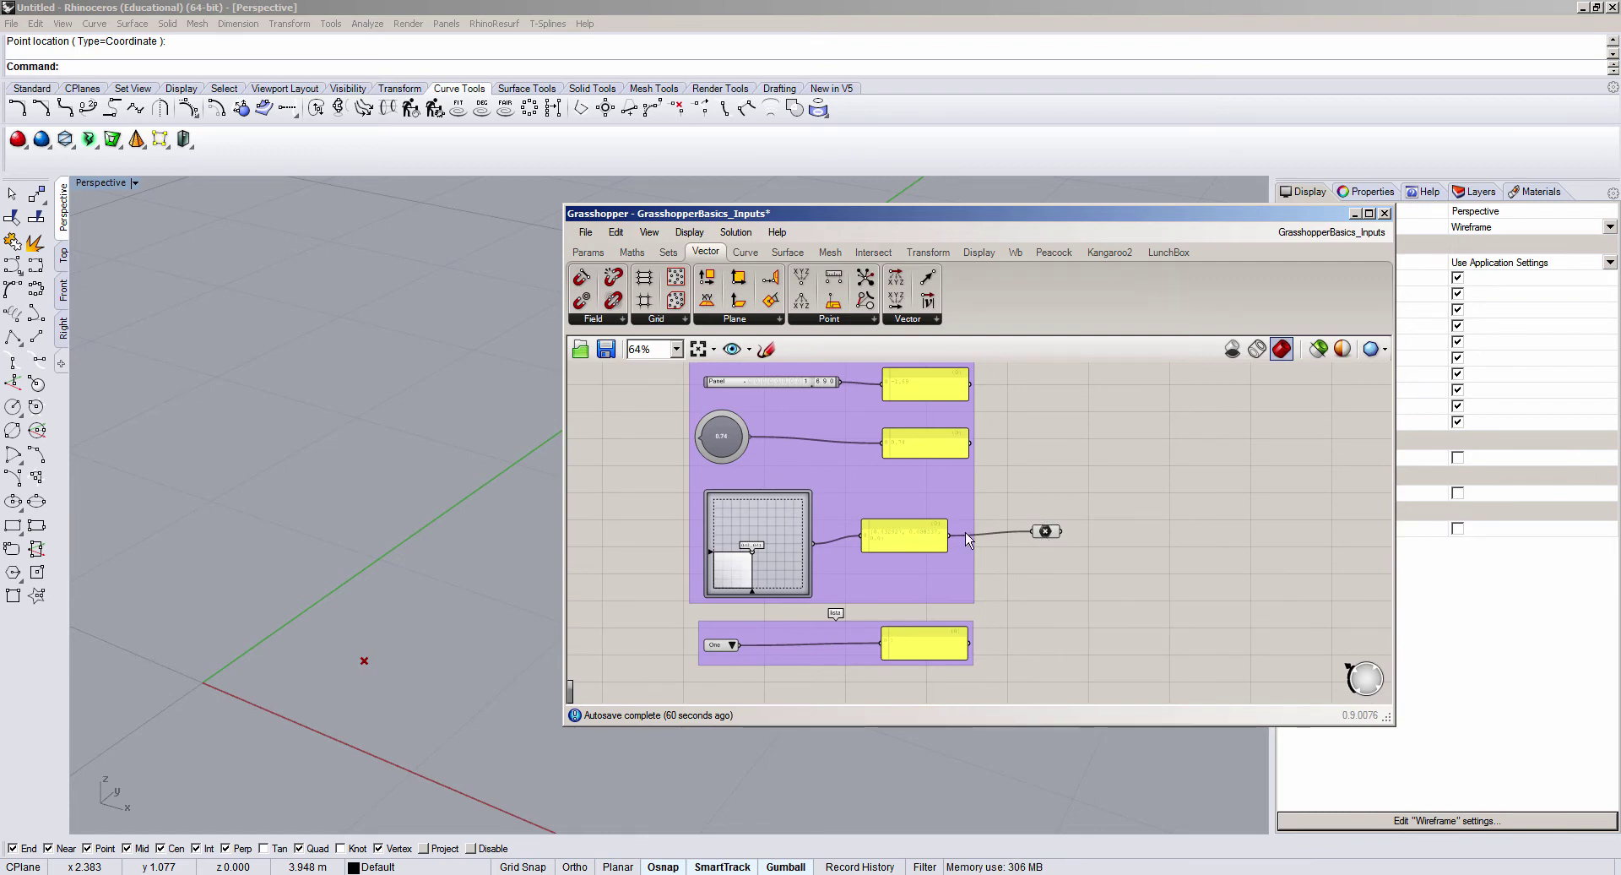
click(1342, 231)
click(1334, 326)
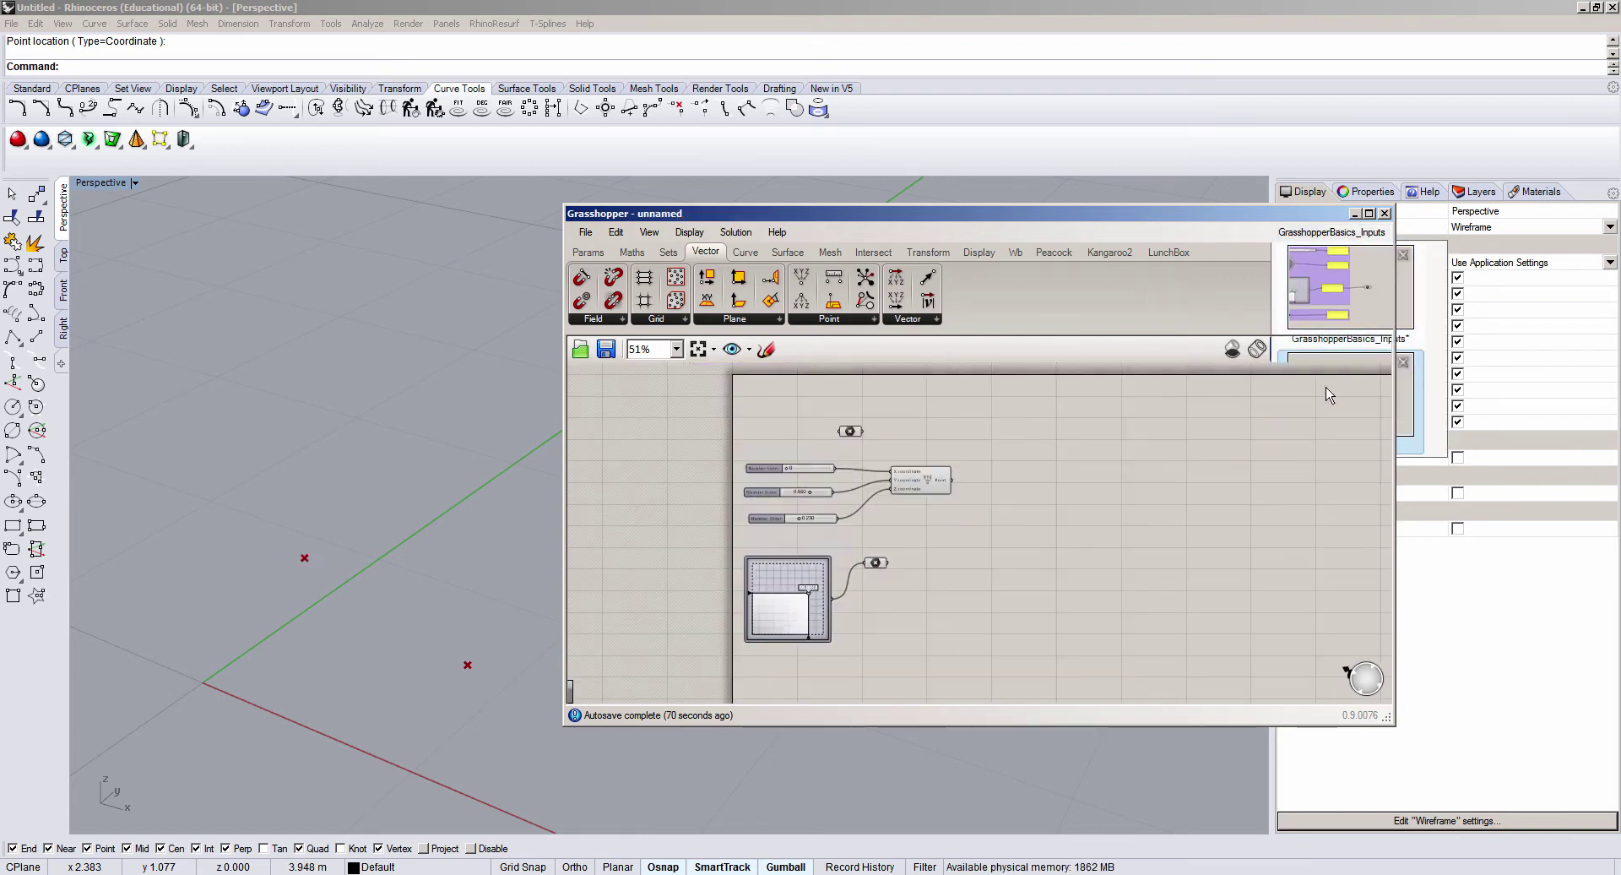
drag(1019, 369, 663, 673)
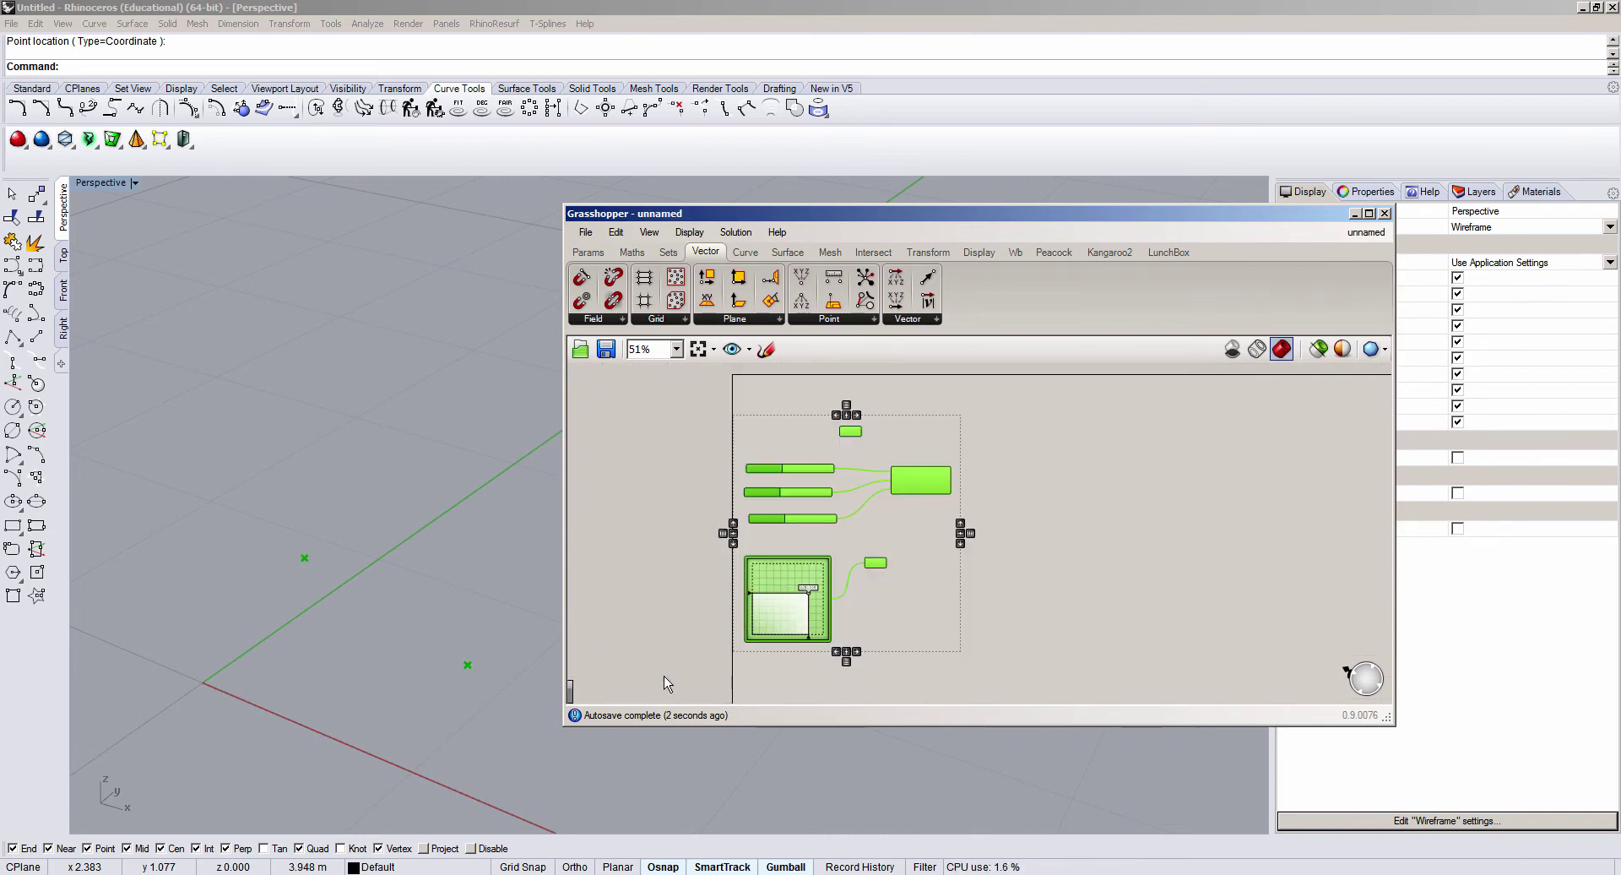
key(Delete)
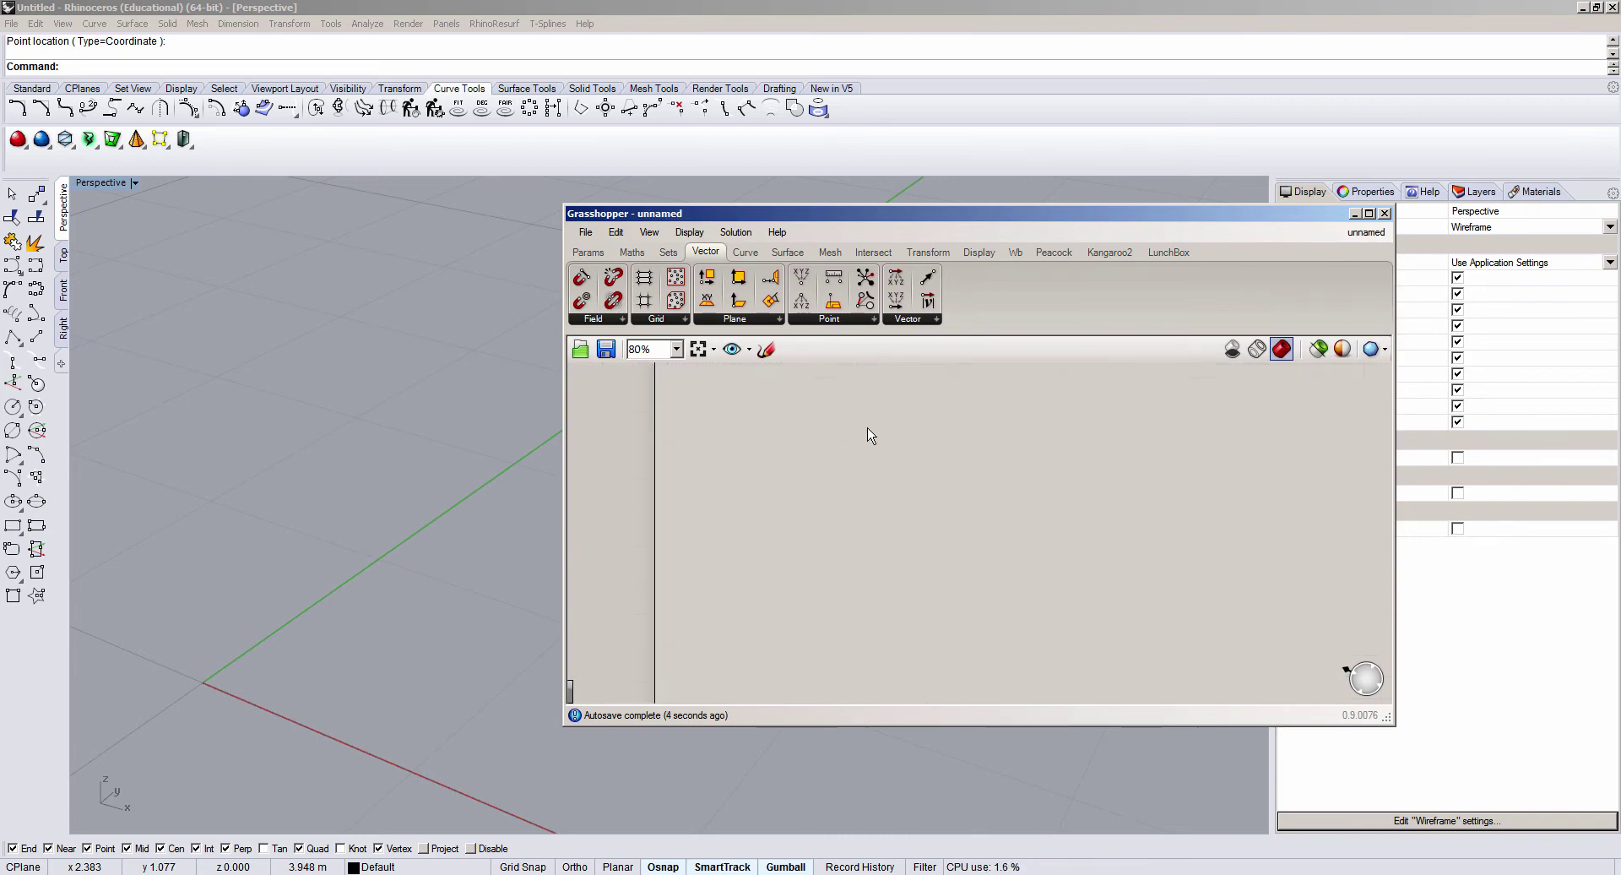
Step: Drag a Point parameter from the Params tab onto the empty canvas
click(594, 250)
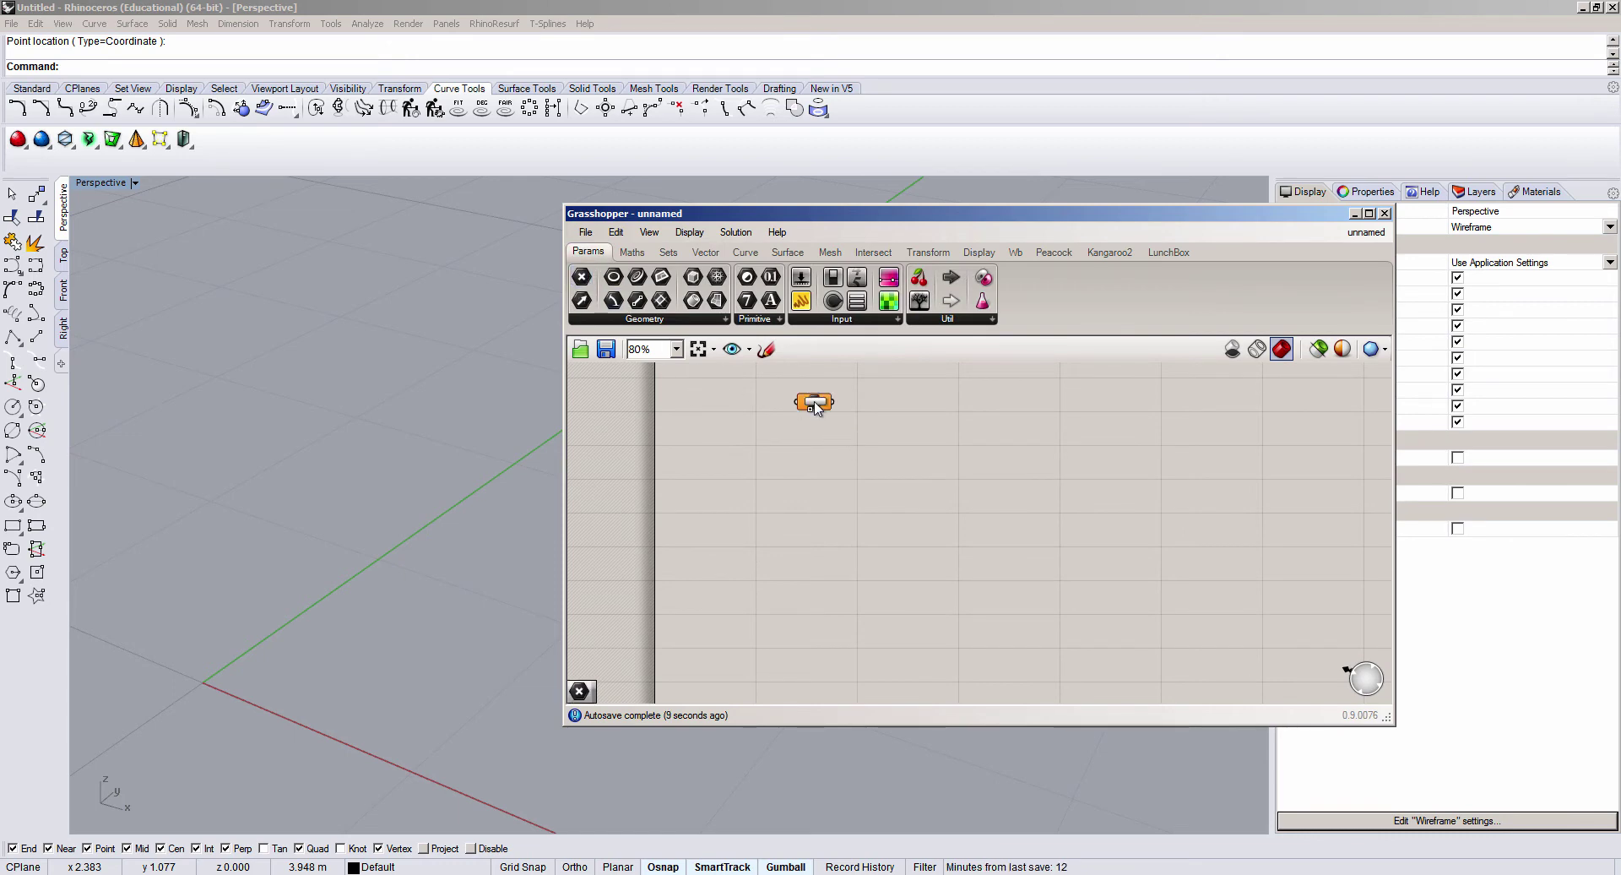
drag(583, 276, 814, 410)
right_drag(814, 411, 836, 484)
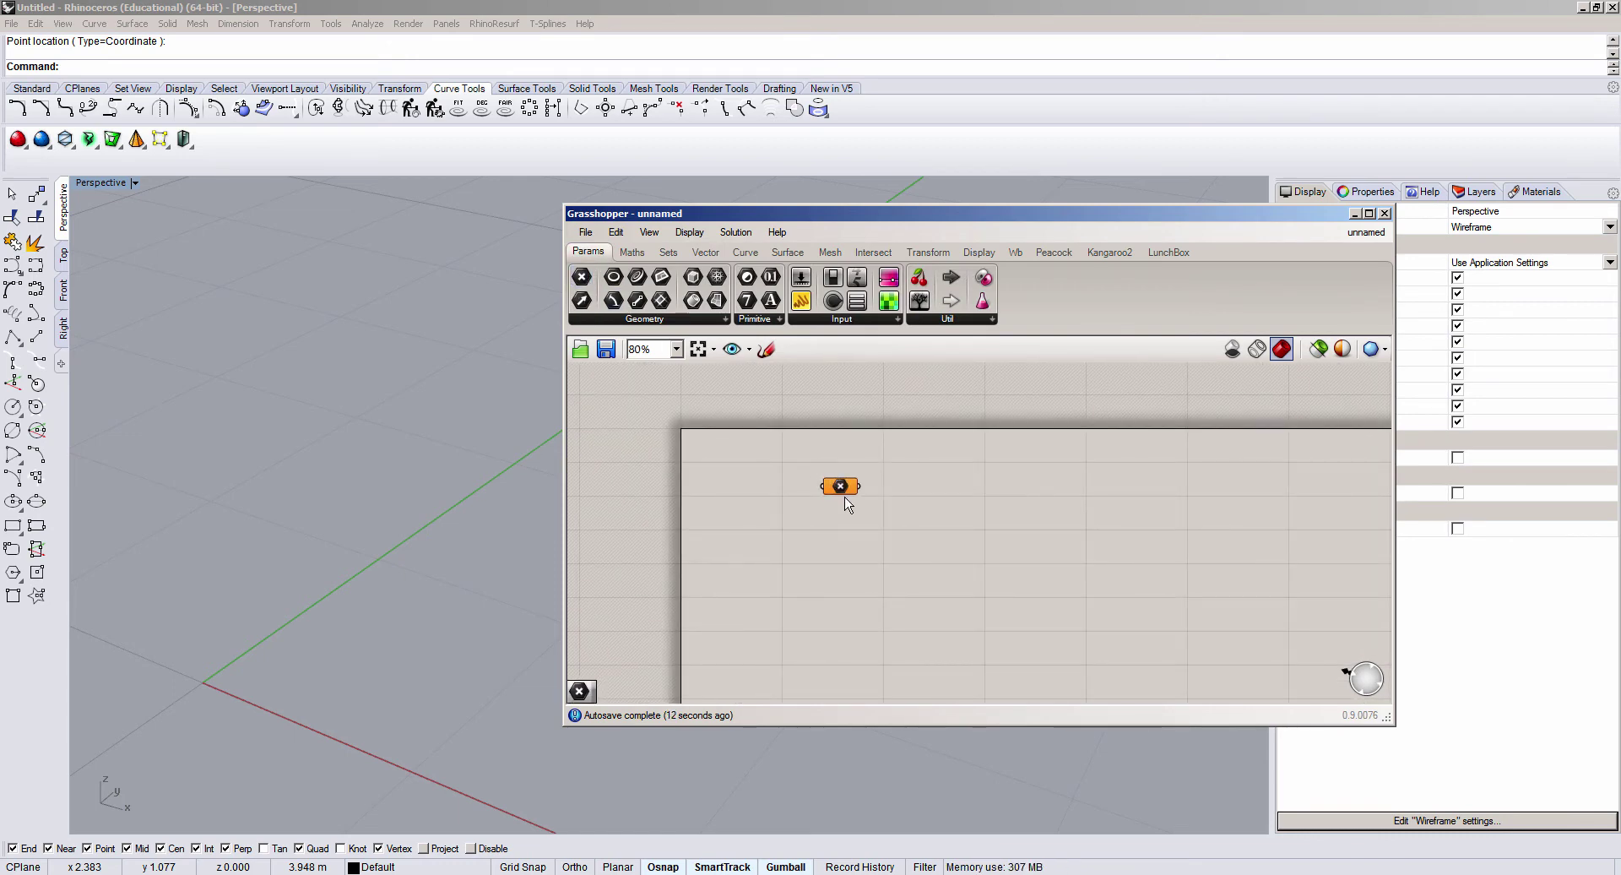
click(841, 491)
scroll(842, 504, up, 2)
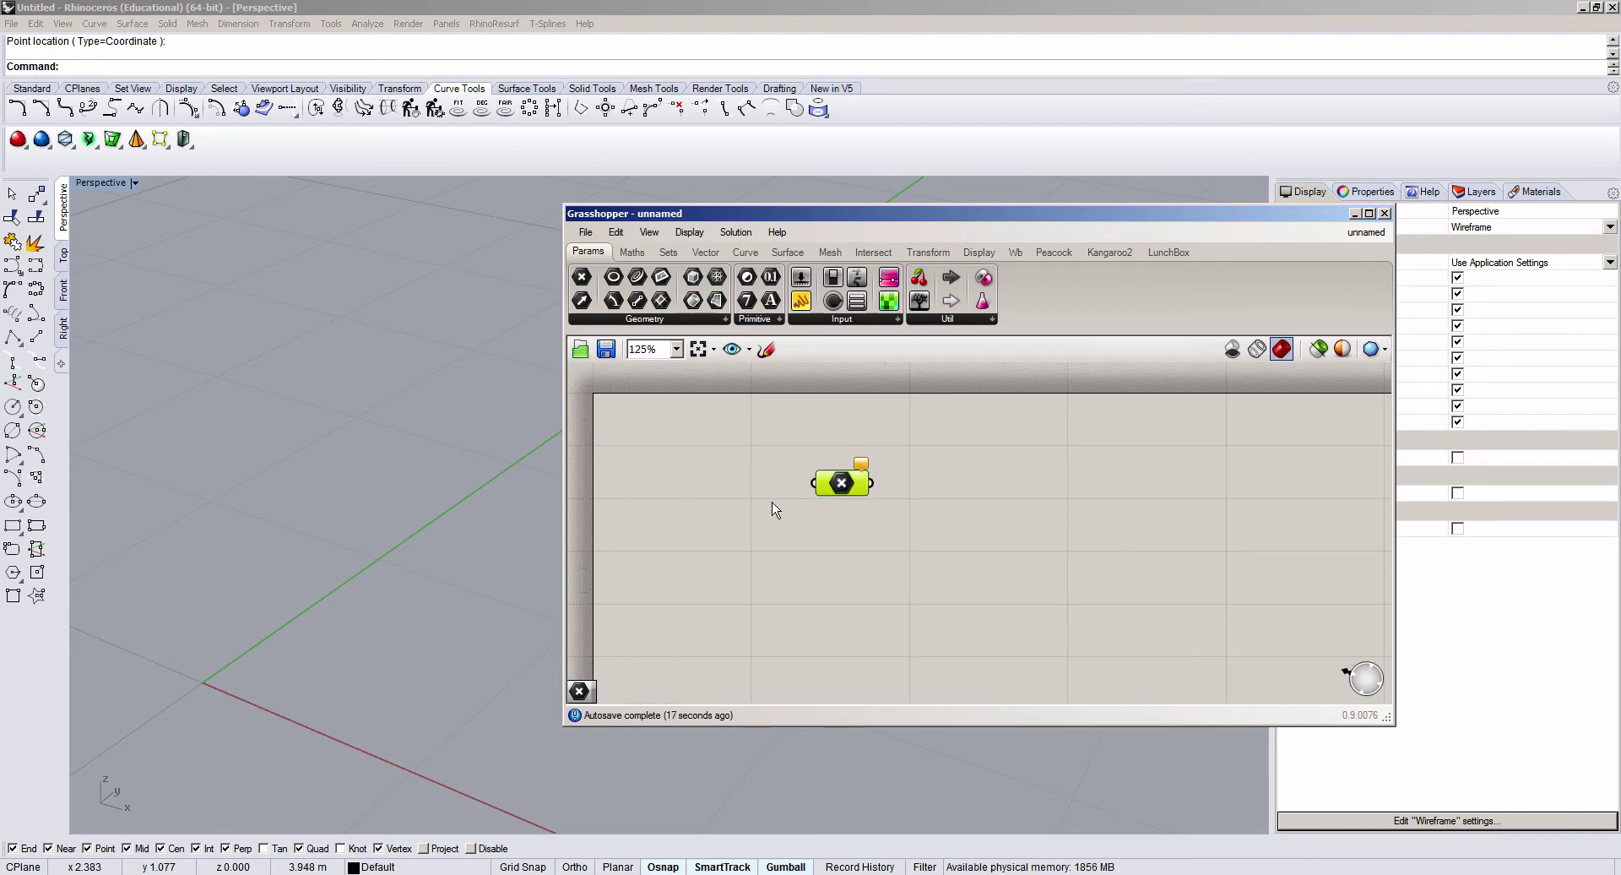
click(777, 499)
Step: Use Set Multiple Points to reference five points picked in the Rhino viewport
right_click(841, 483)
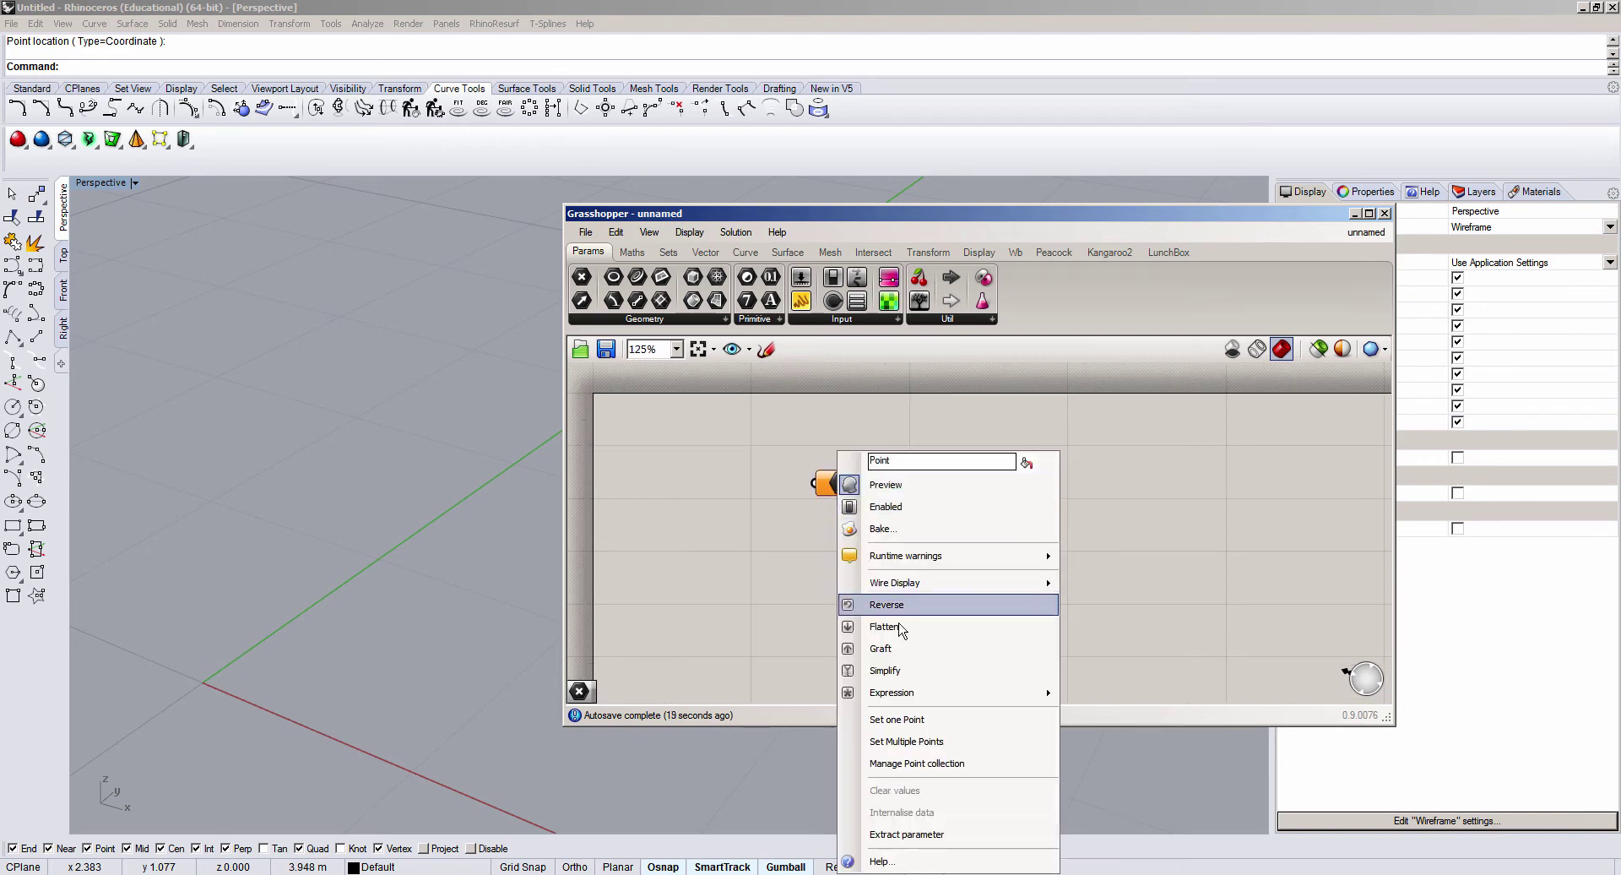
click(954, 740)
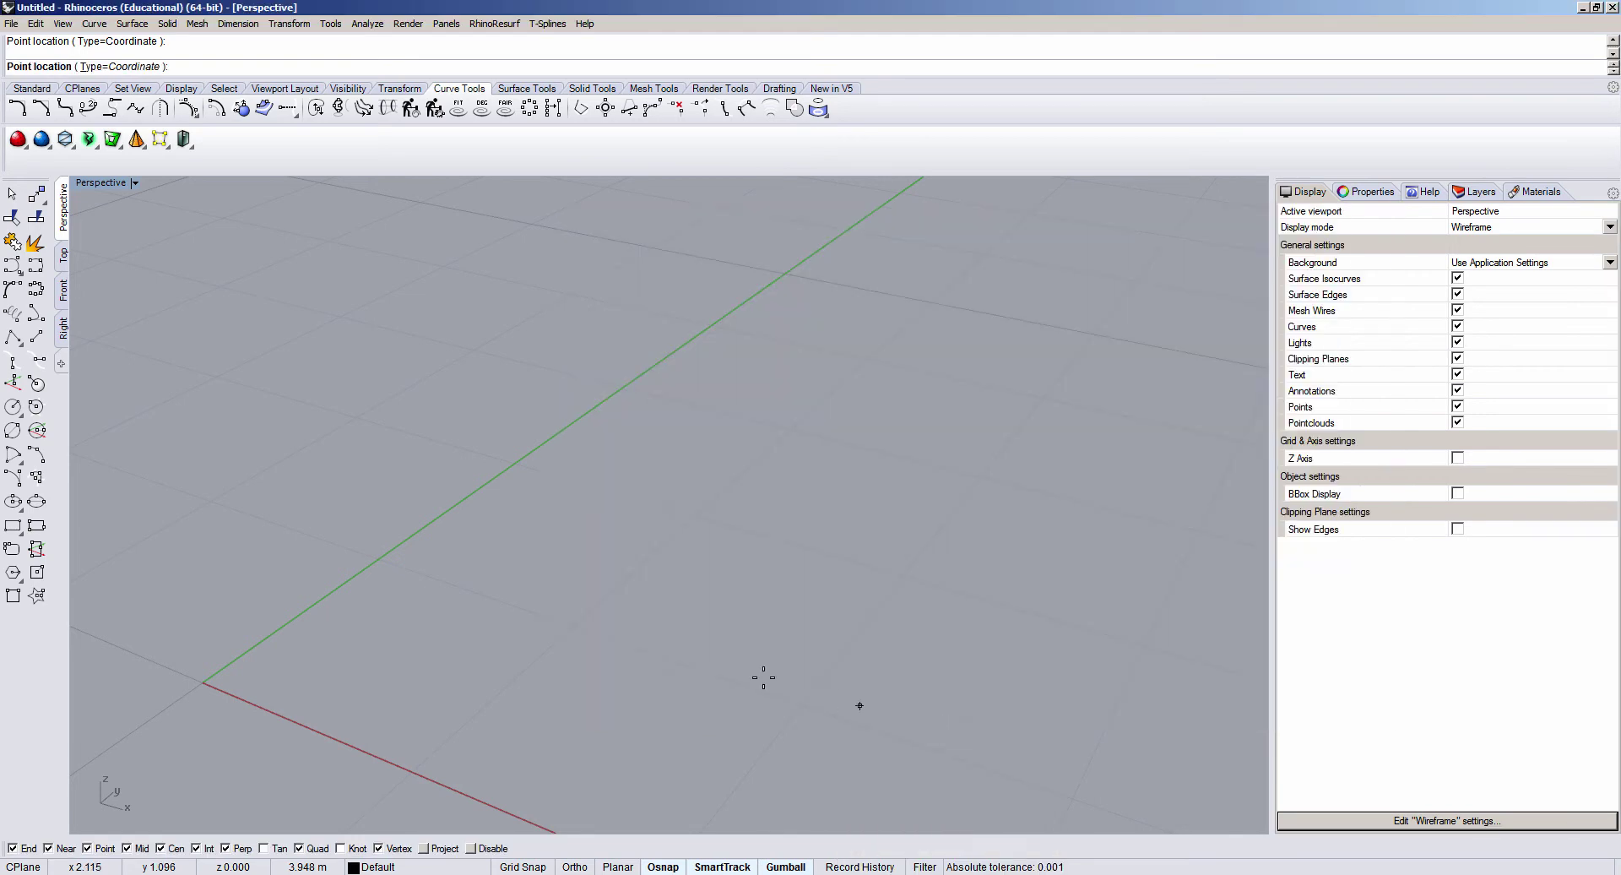
click(447, 393)
click(616, 458)
click(536, 661)
click(230, 650)
click(227, 450)
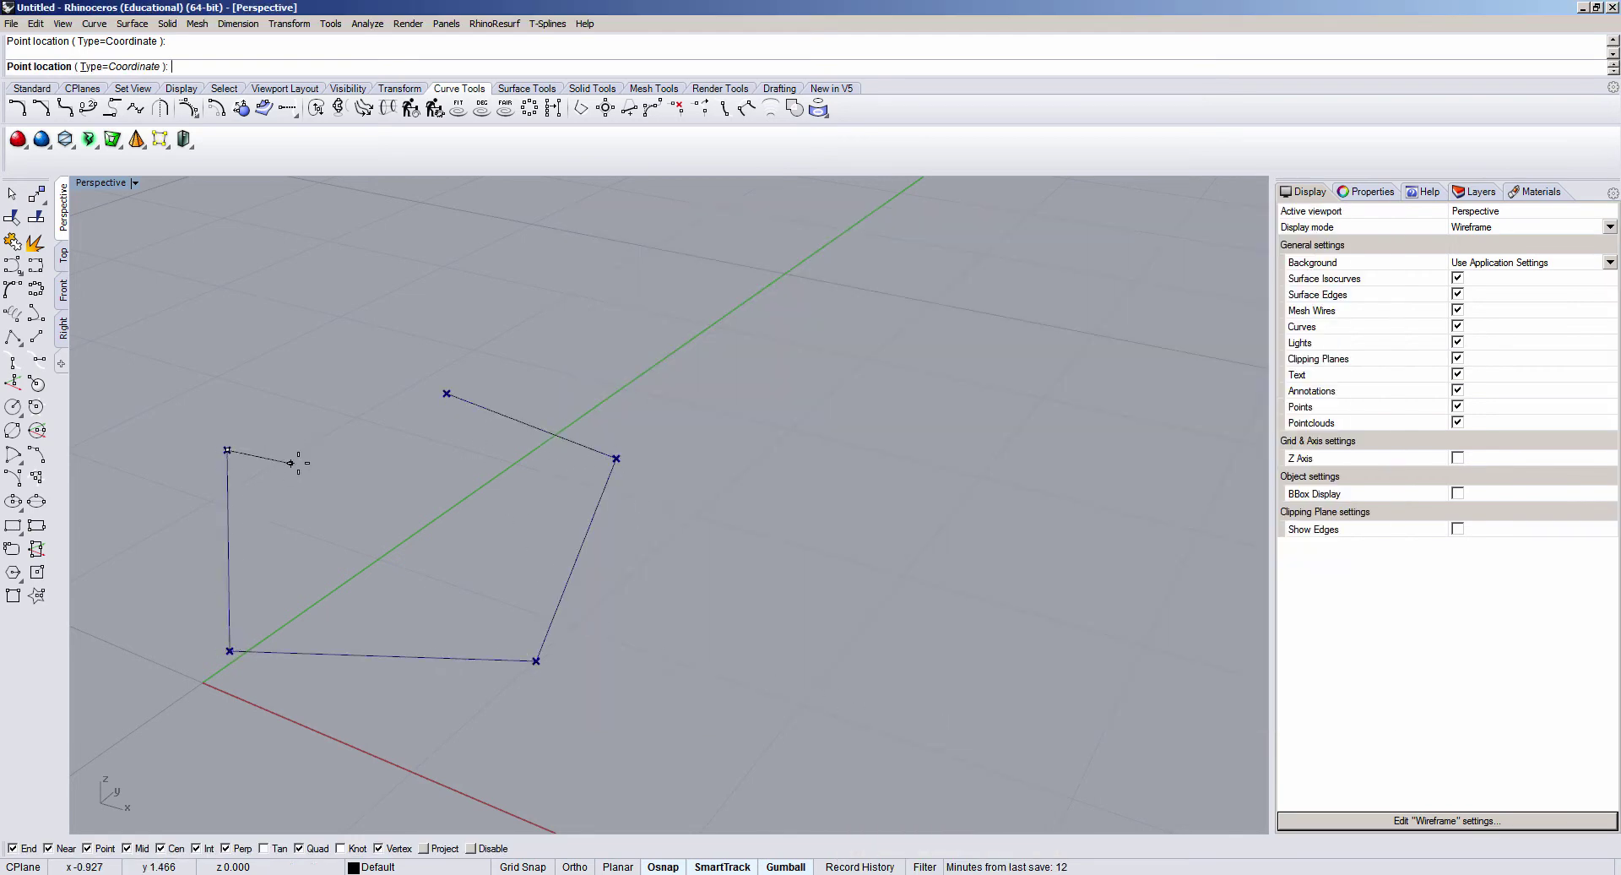
click(352, 477)
key(Return)
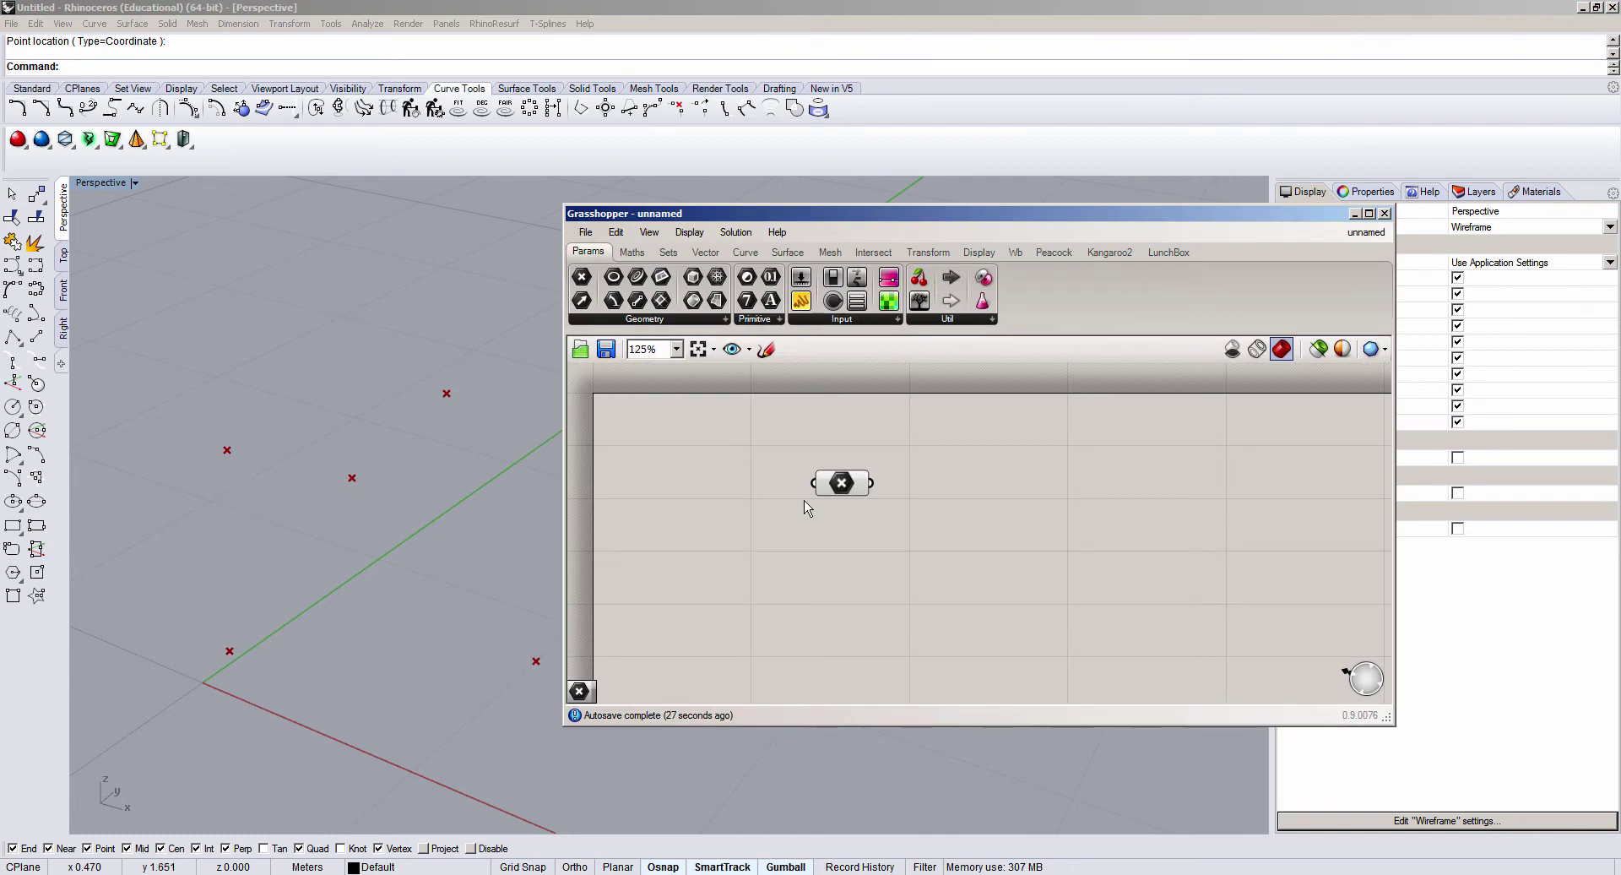
Step: Move the Point parameter left and select it to check its stored points
drag(840, 484, 811, 478)
click(809, 540)
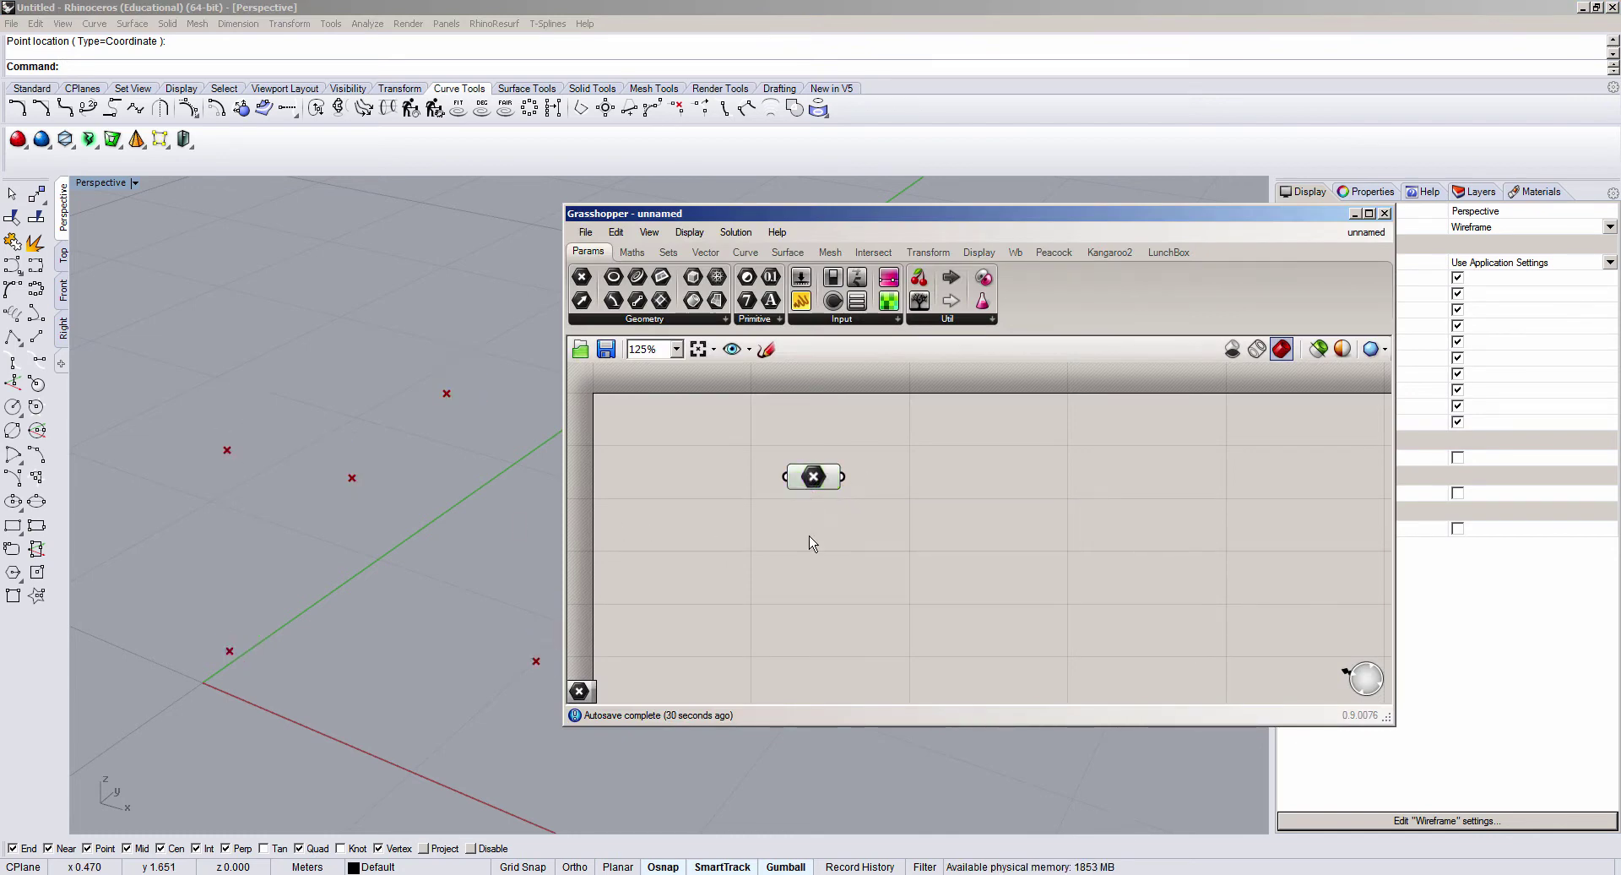
click(821, 472)
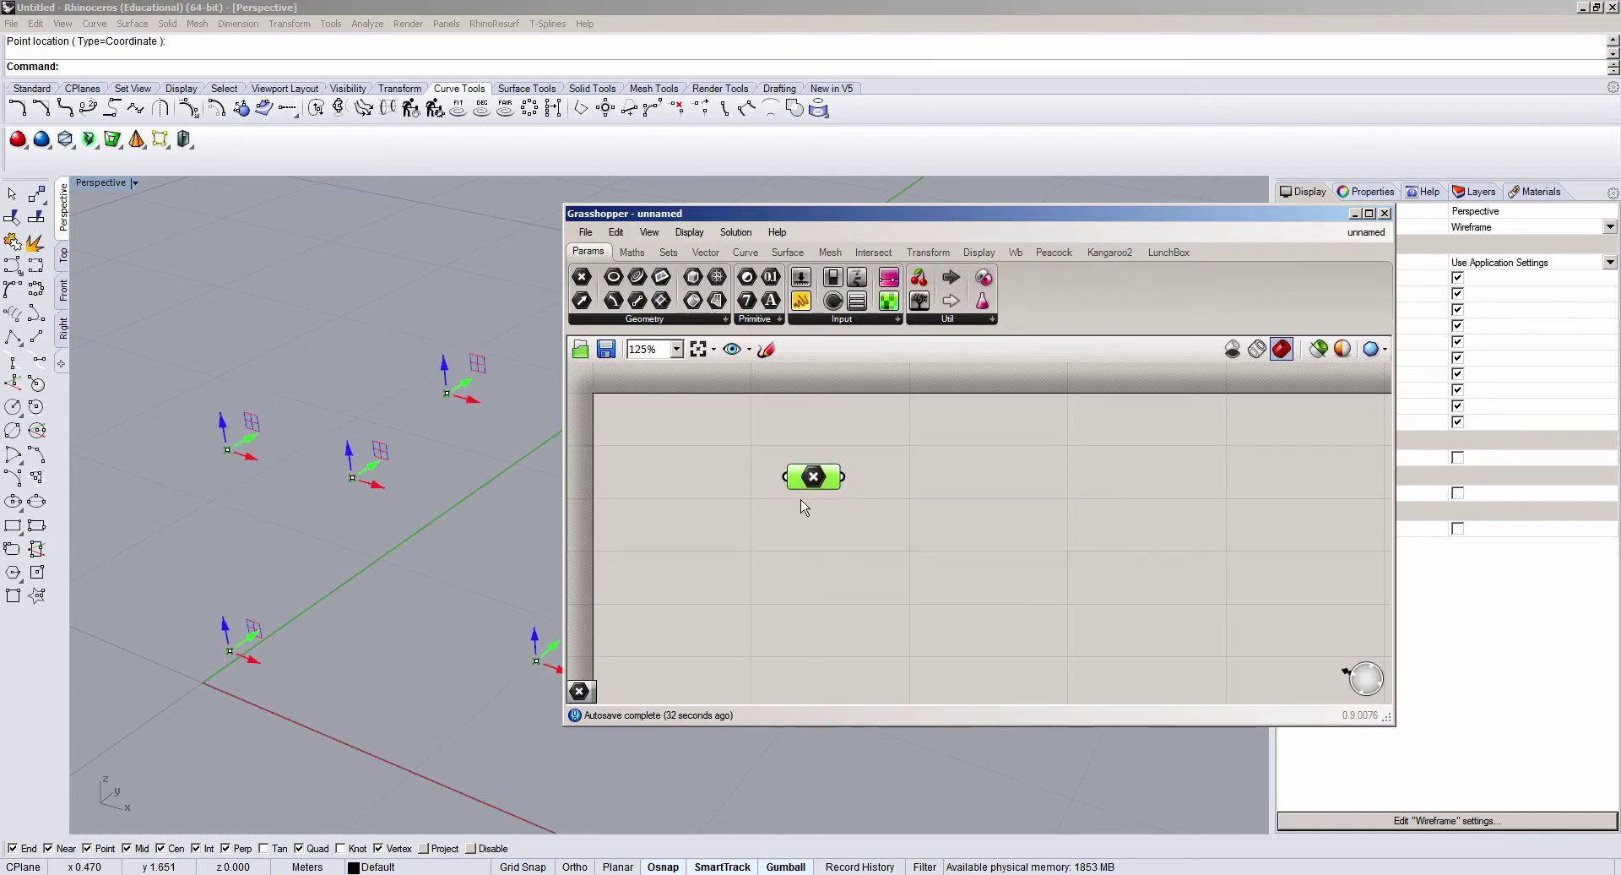
click(818, 598)
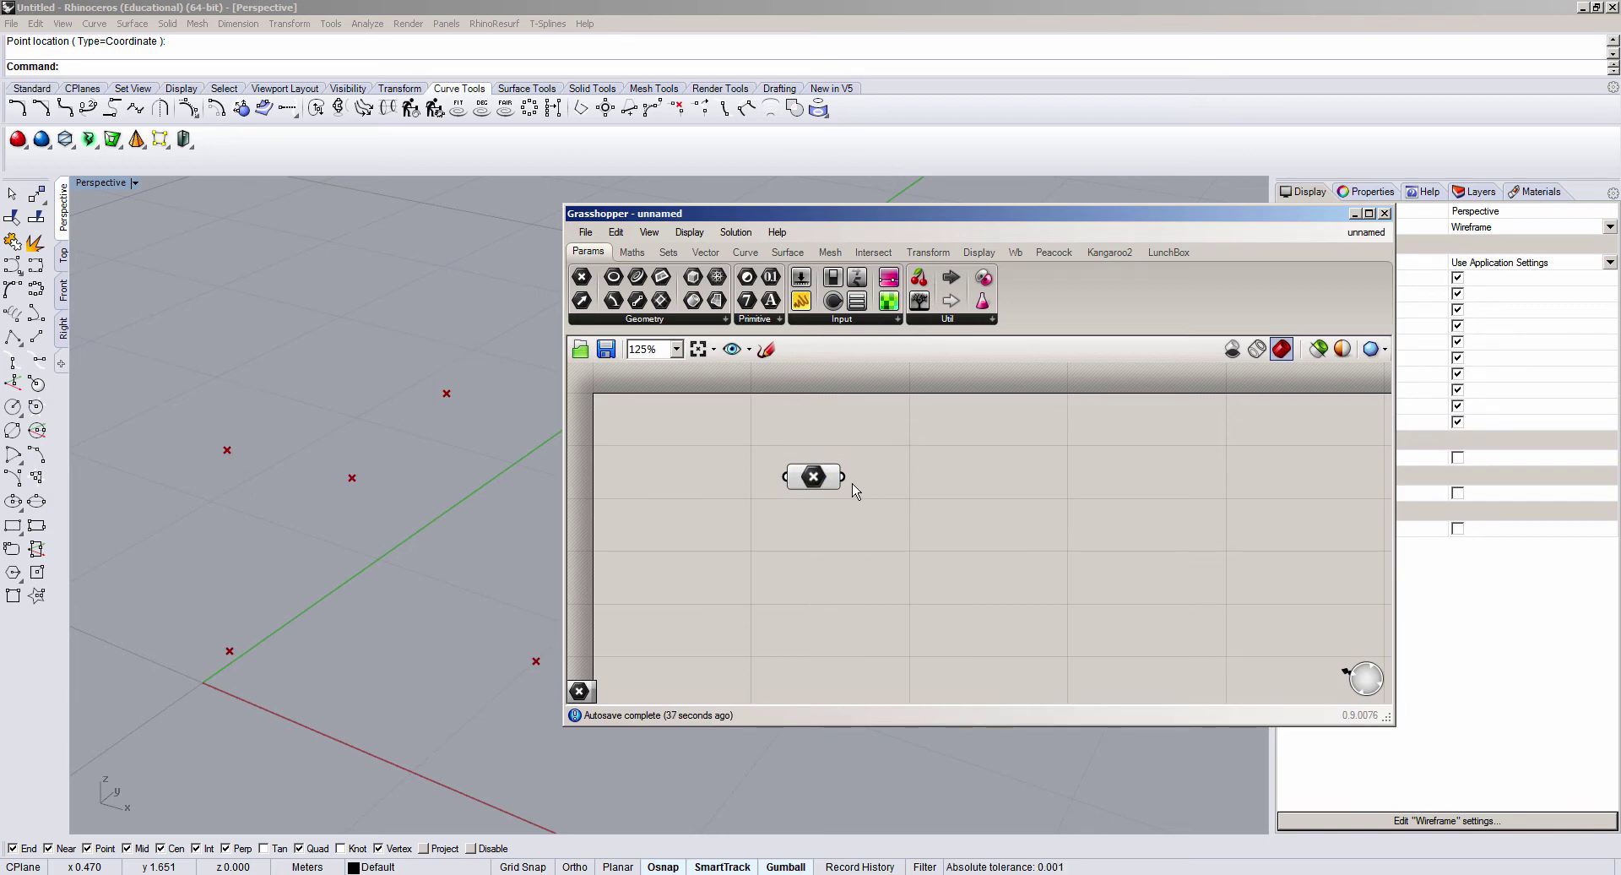
Step: Add a Circle CNR component via the 'circl' search, undoing an accidentally placed Circle parameter
double_click(916, 451)
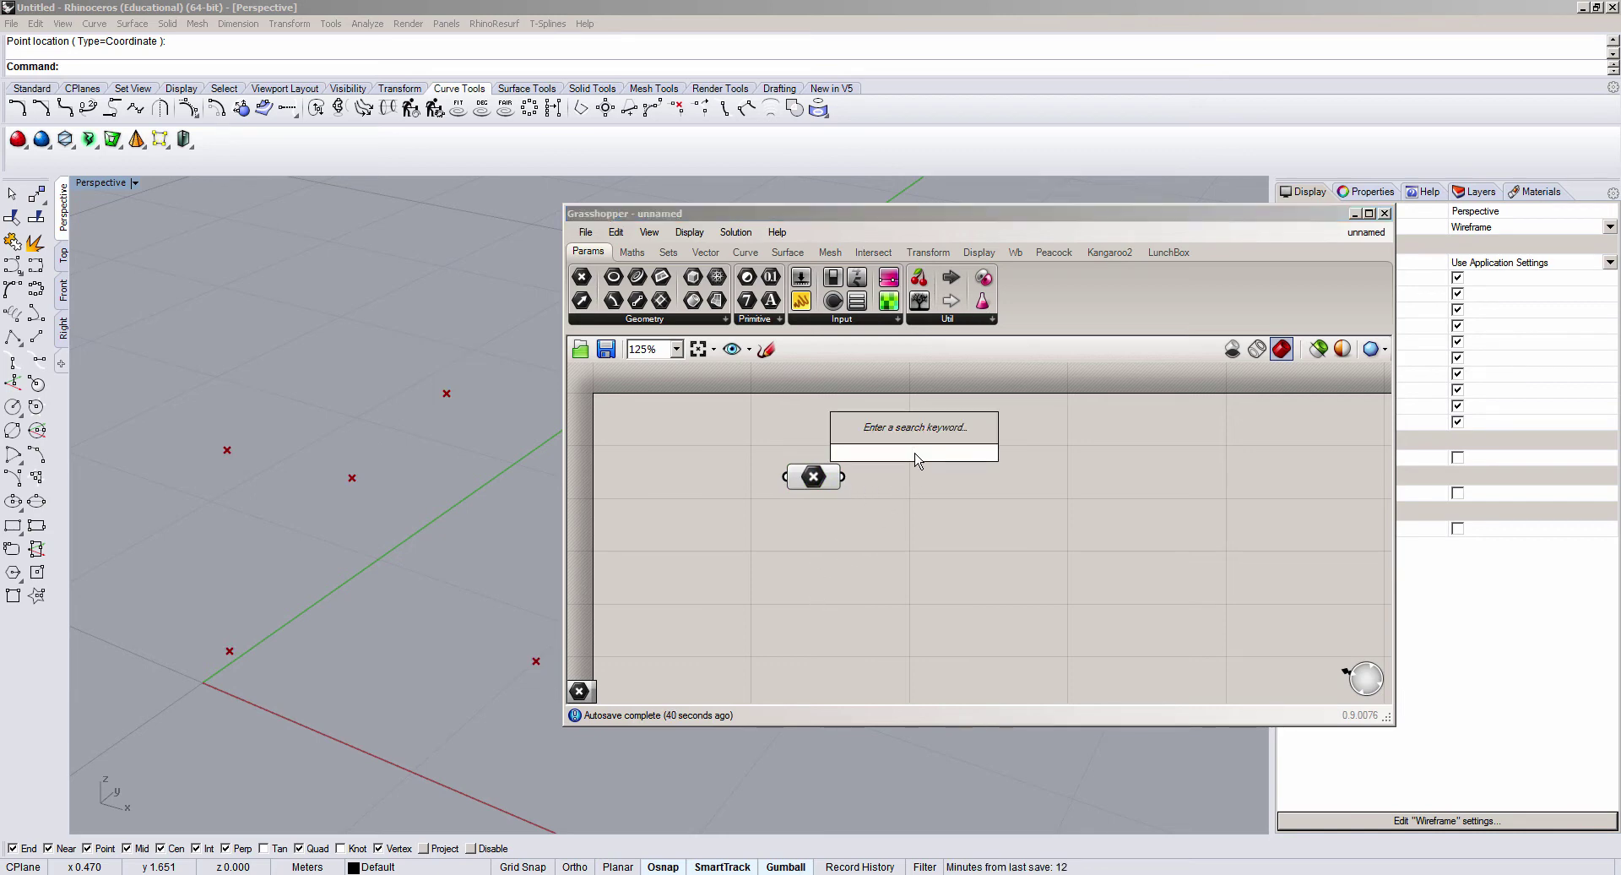
text(ci)
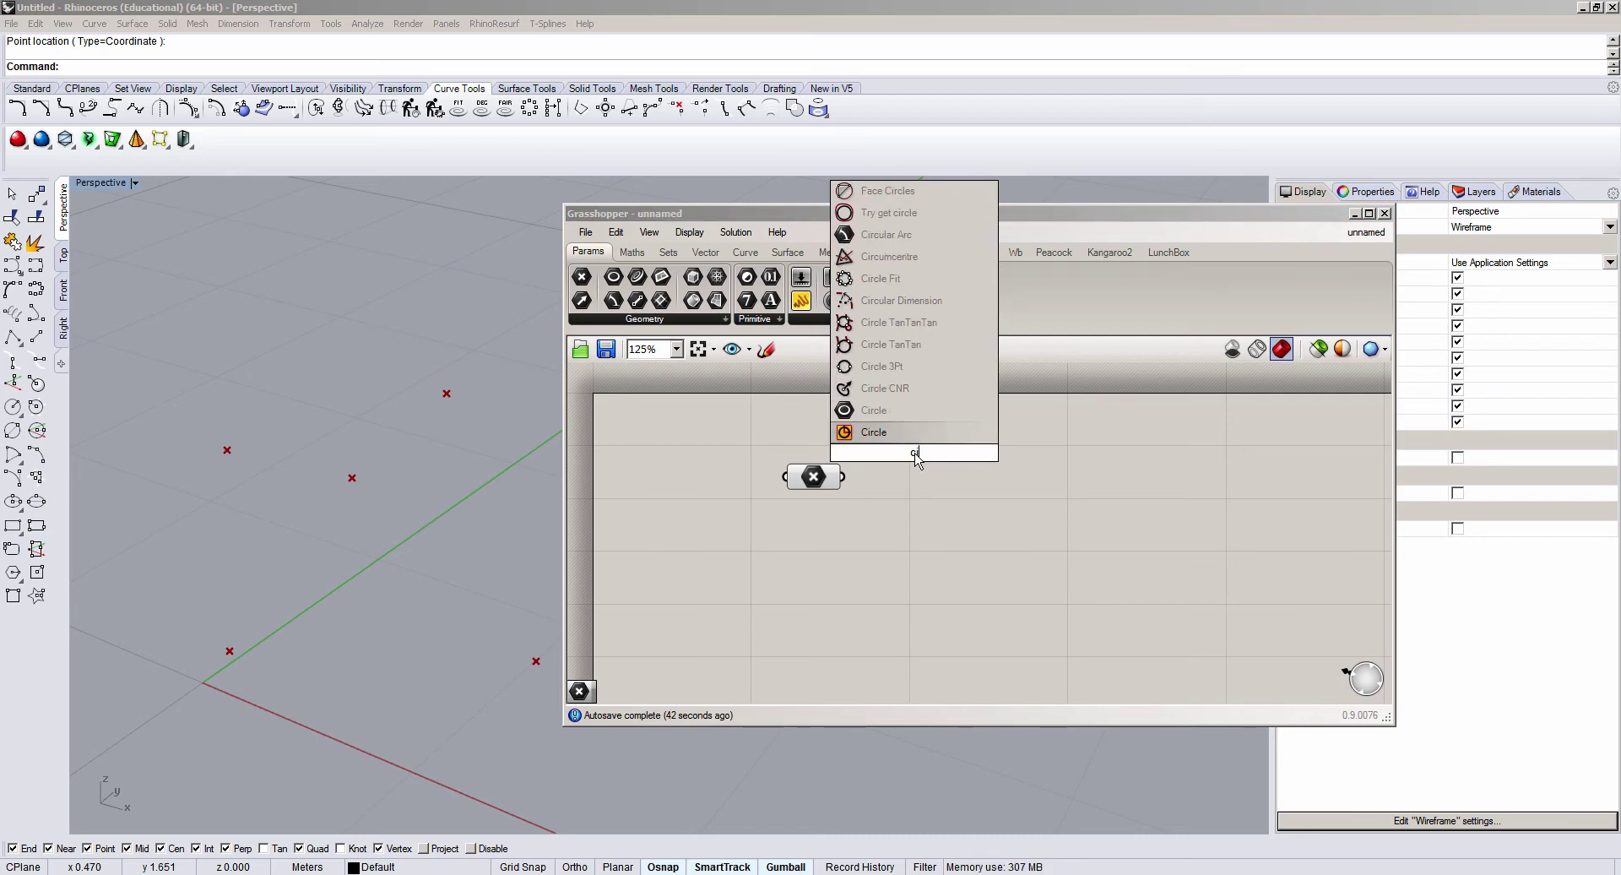
key(BackSpace)
key(BackSpace)
text(circl)
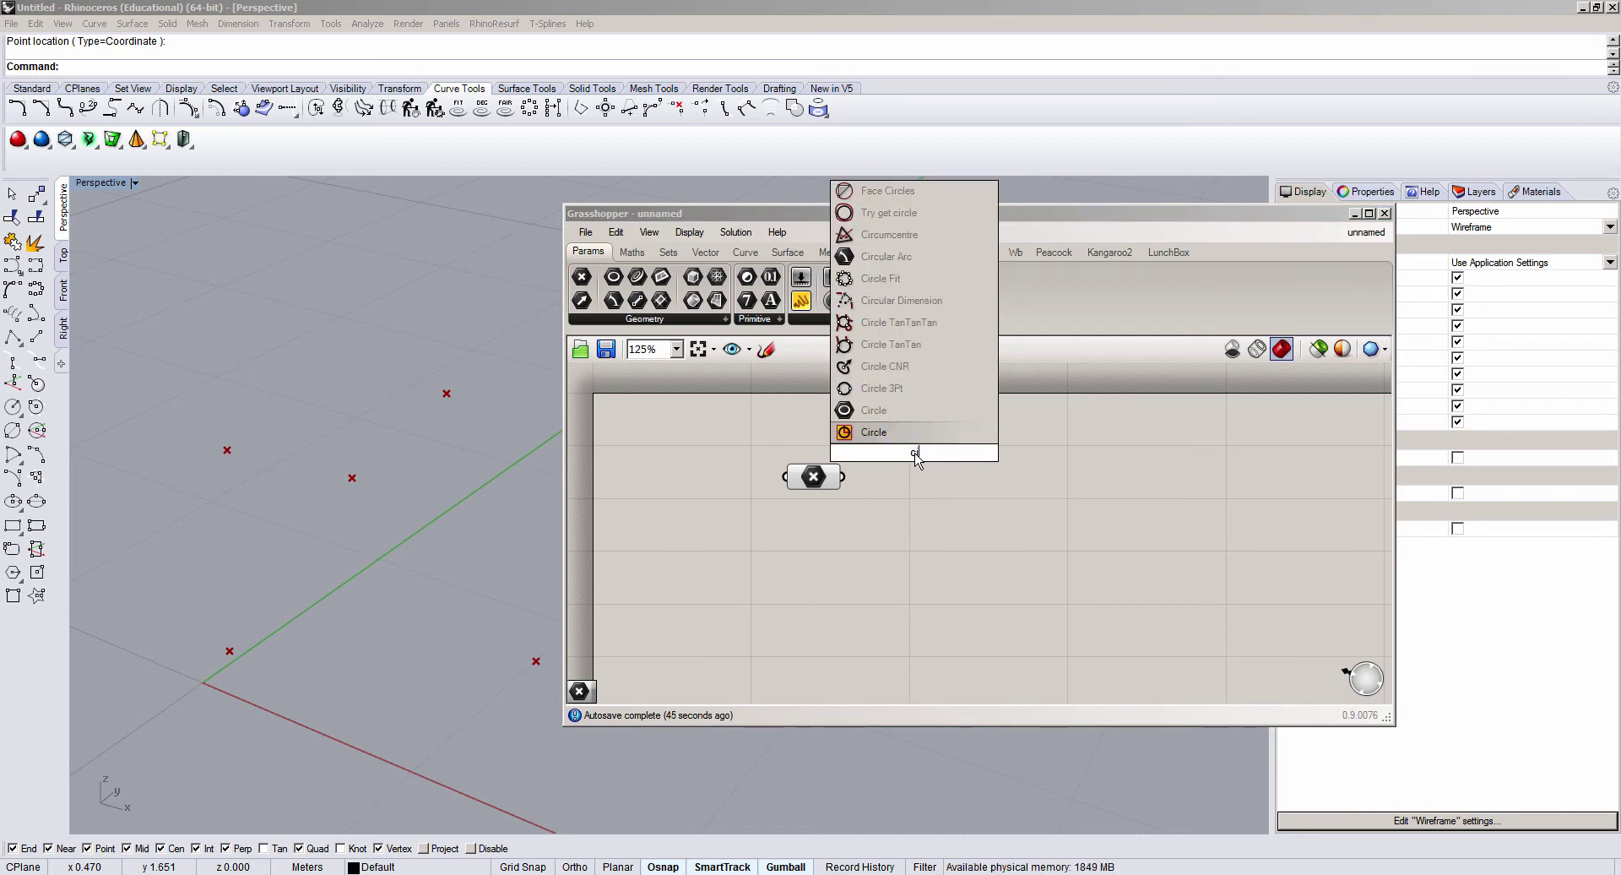
key(Return)
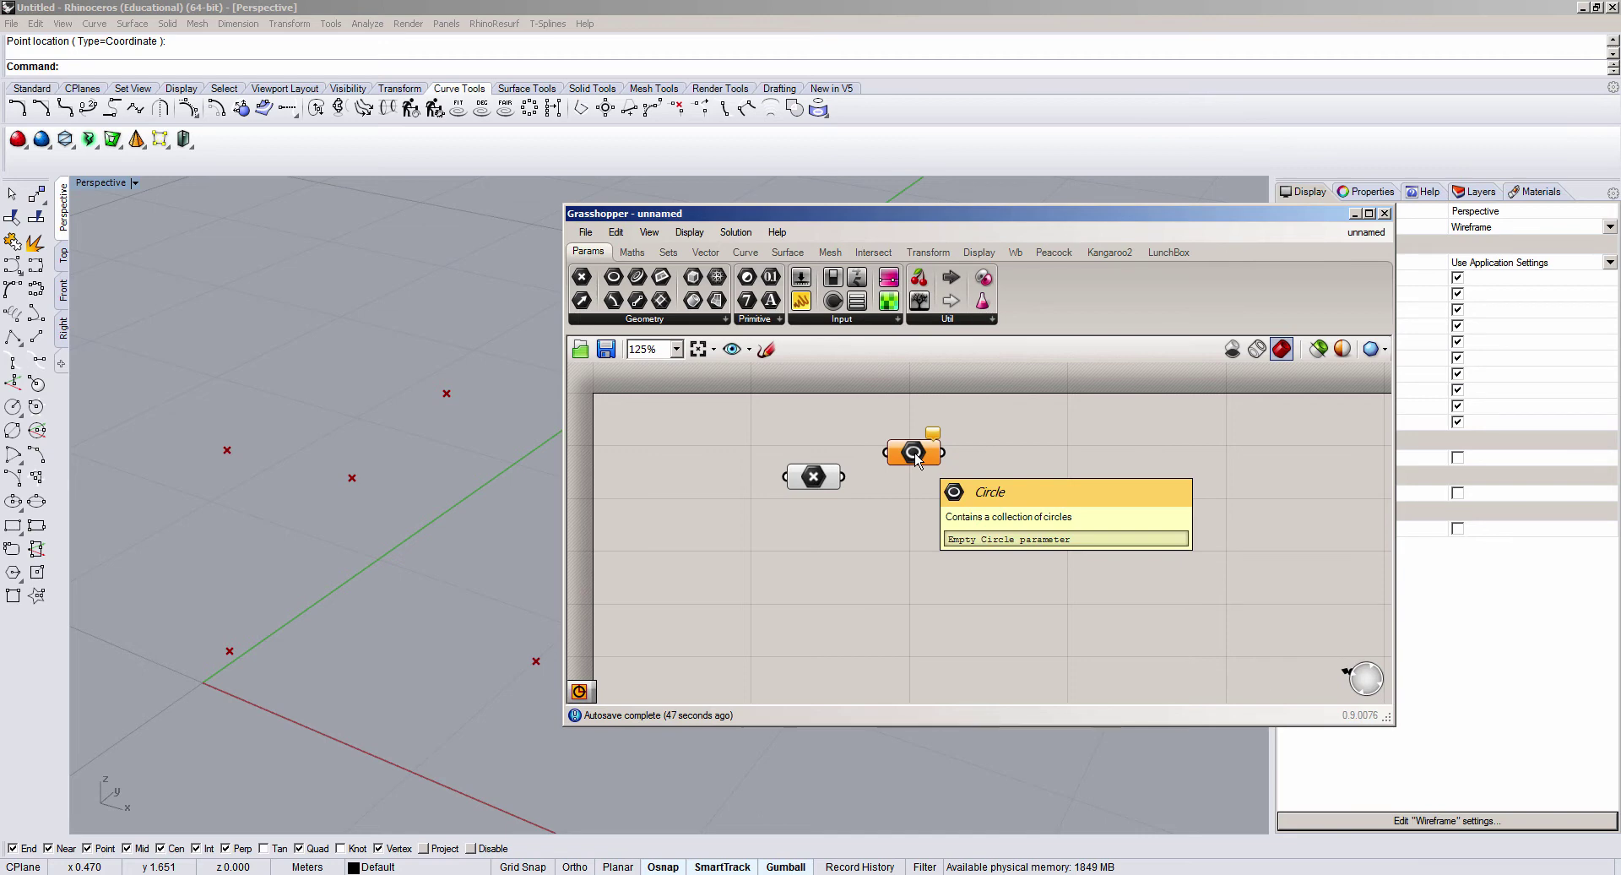
key(ctrl+z)
double_click(915, 457)
text(circl)
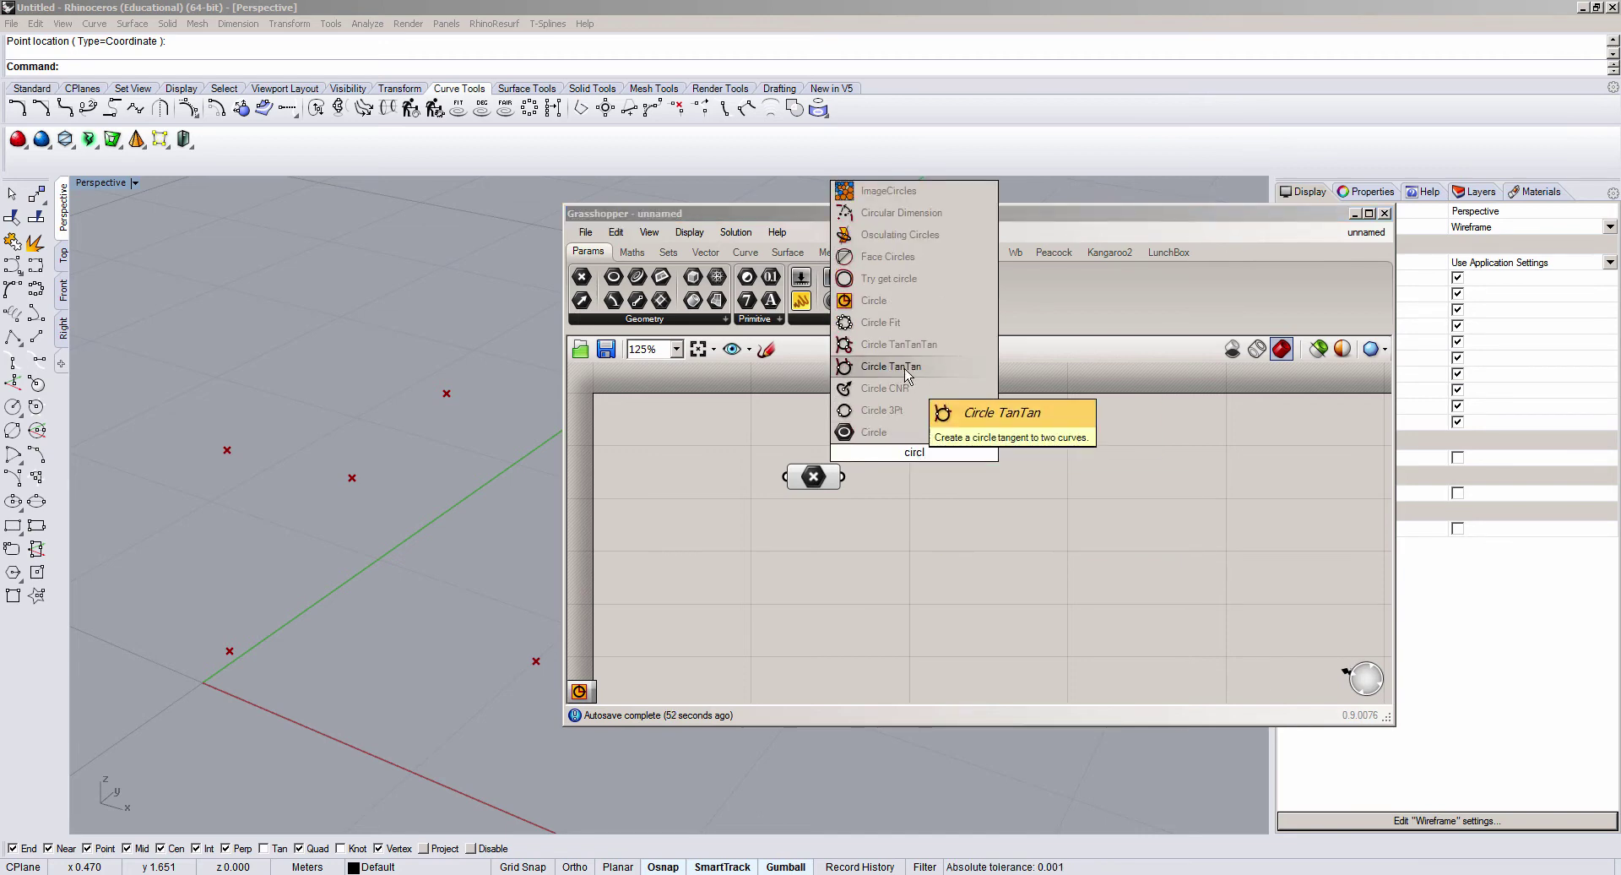
click(907, 388)
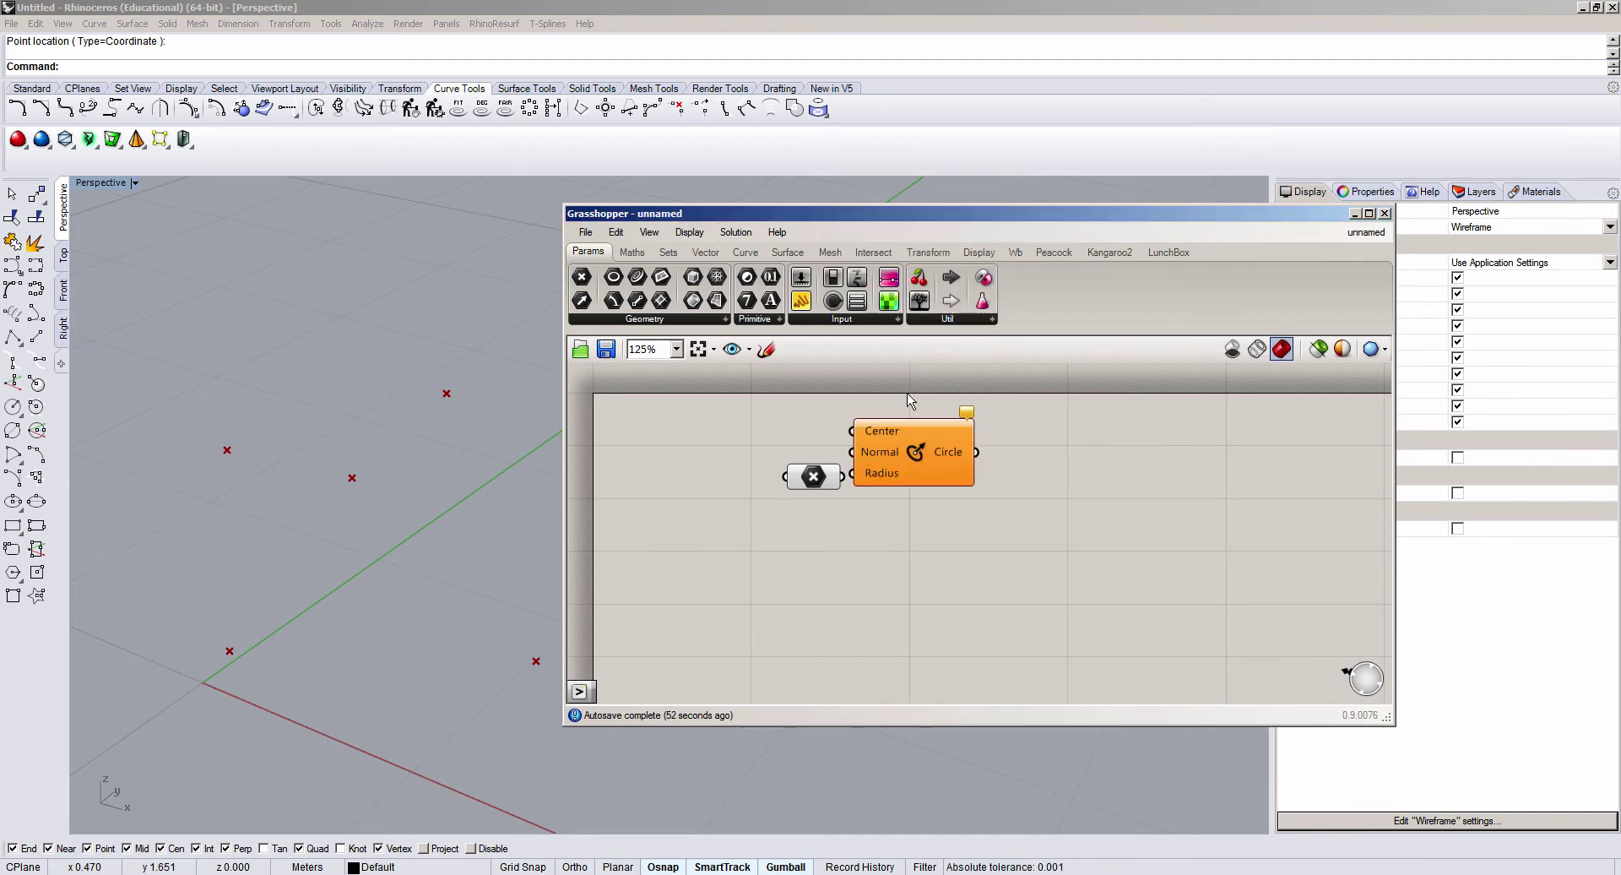
Step: Wire the points into the Circle's Center input and reposition the component on the canvas
mouse_move(905, 469)
mouse_down()
mouse_move(978, 485)
mouse_move(853, 483)
mouse_up()
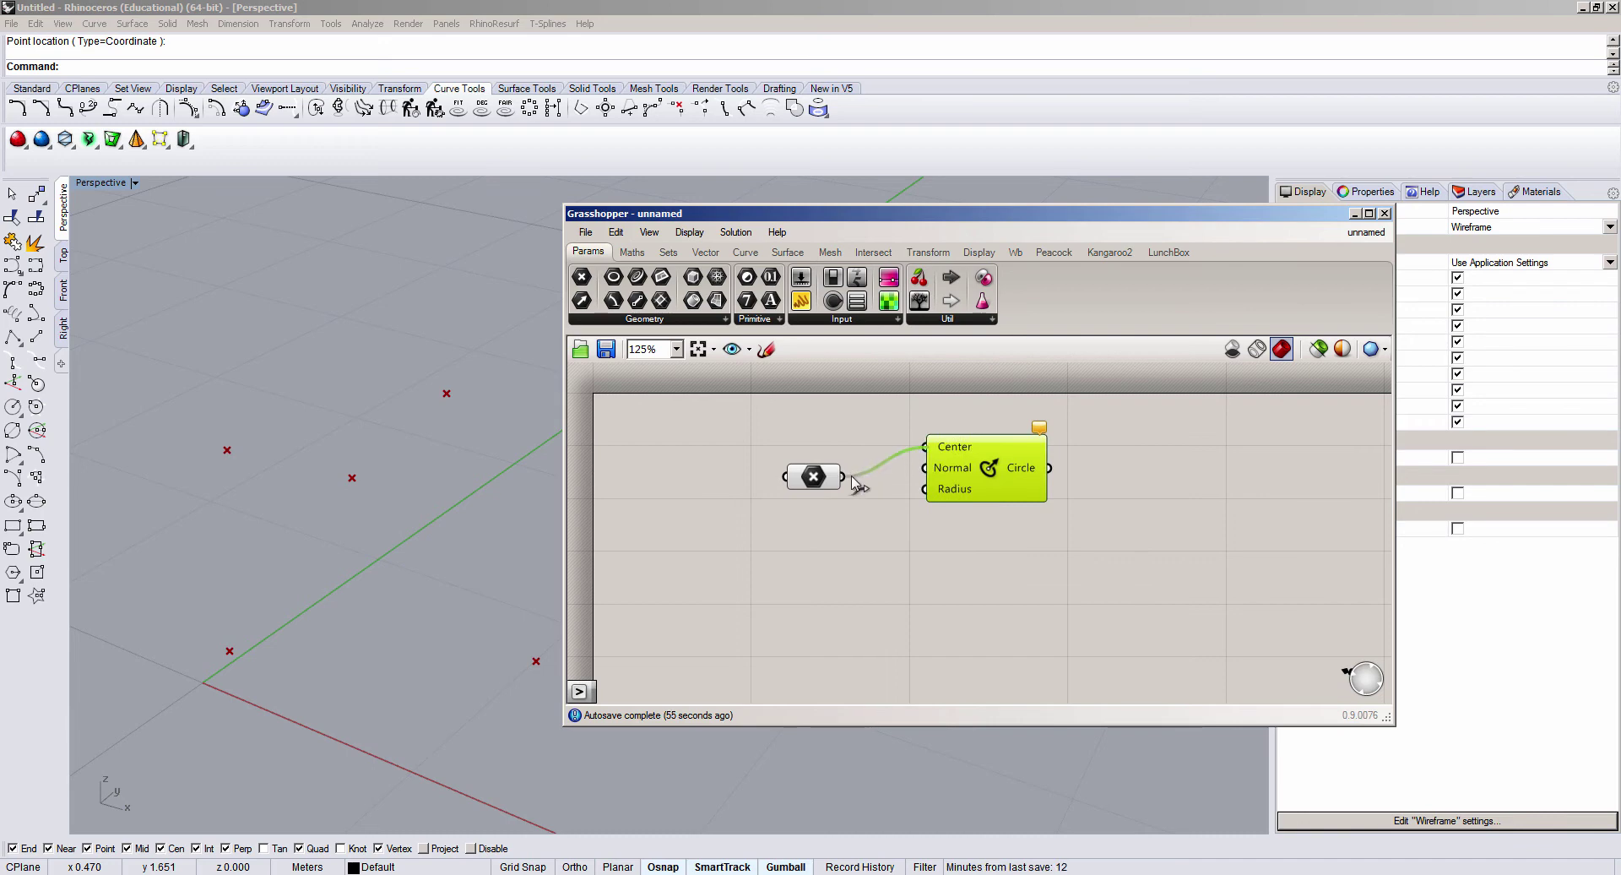
click(354, 376)
scroll(358, 456, down, 3)
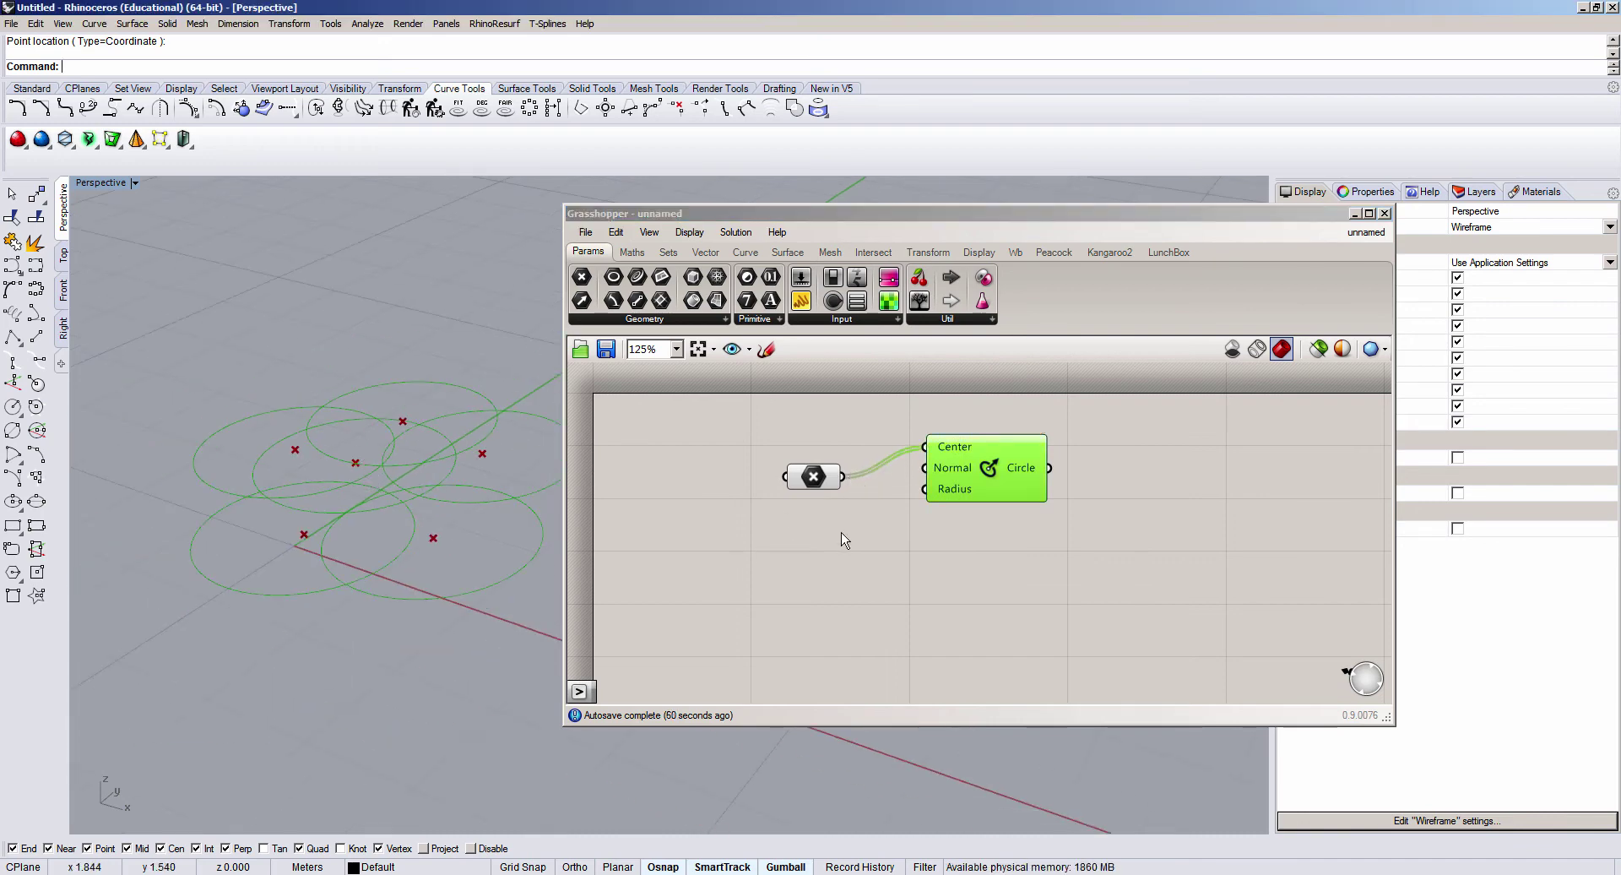
drag(973, 473, 1023, 485)
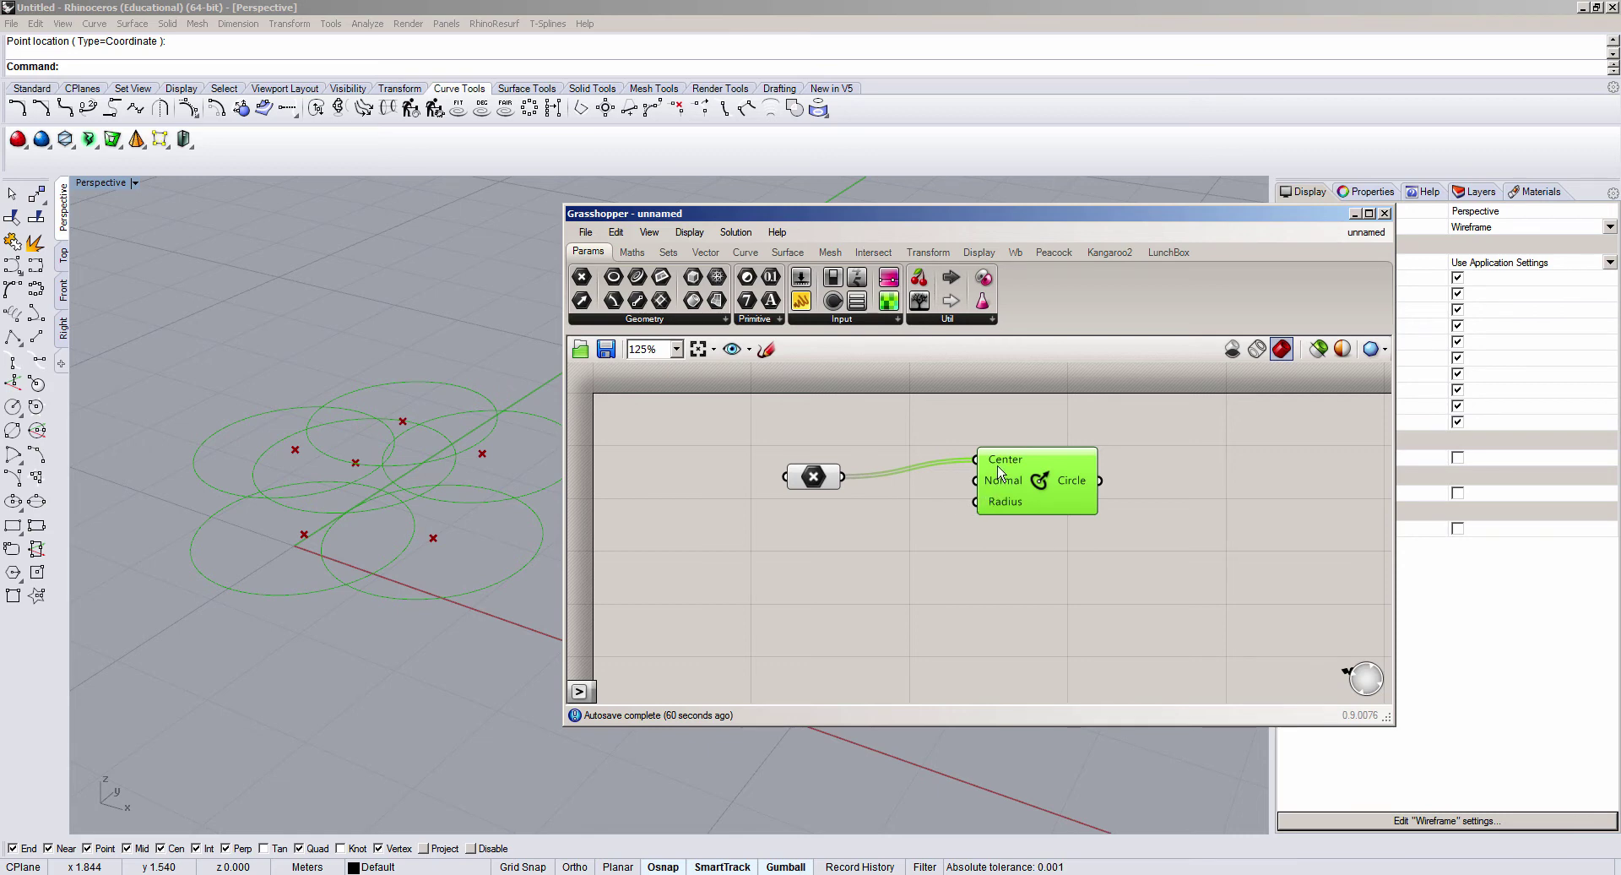
drag(996, 464, 954, 464)
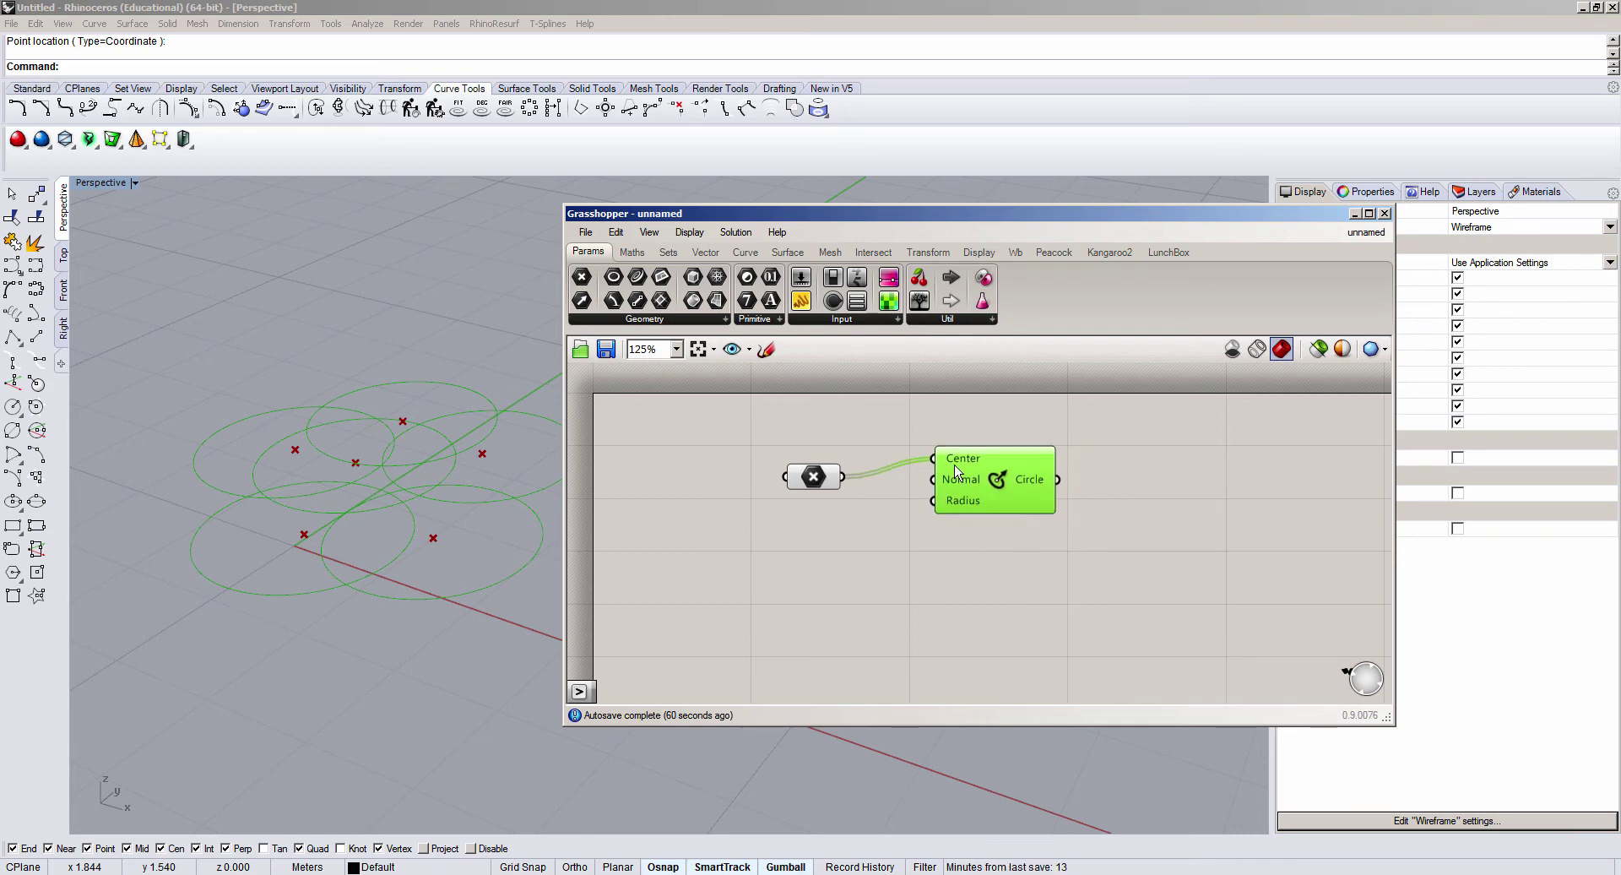
double_click(860, 544)
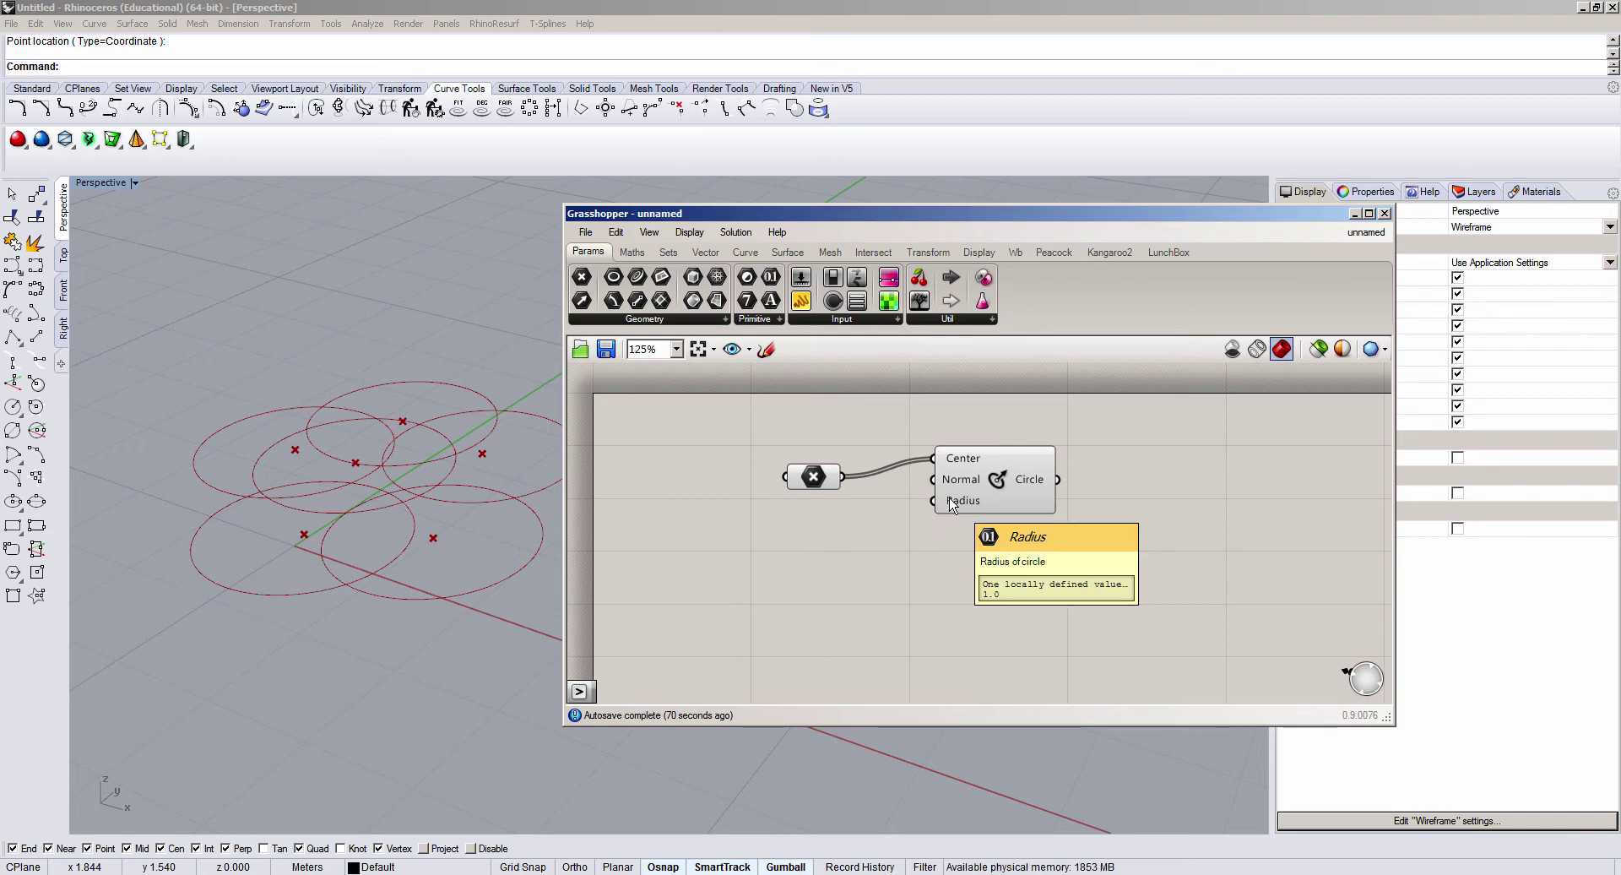
drag(975, 489, 986, 496)
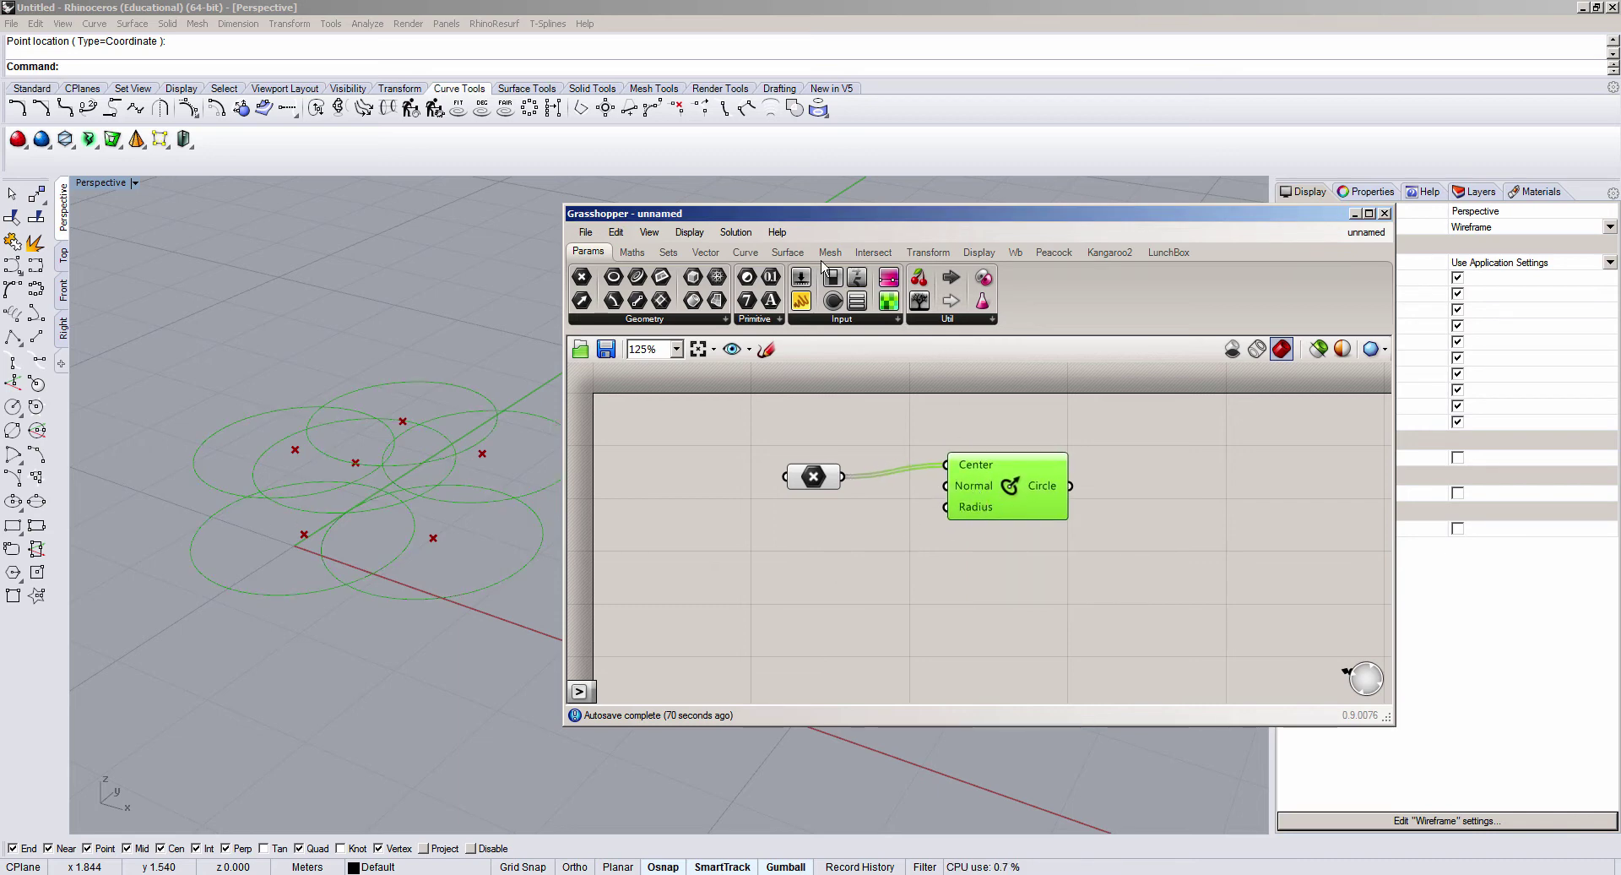
Step: Turn off Draw Full Names so the Circle component shows abbreviated C, N and R inputs
click(735, 232)
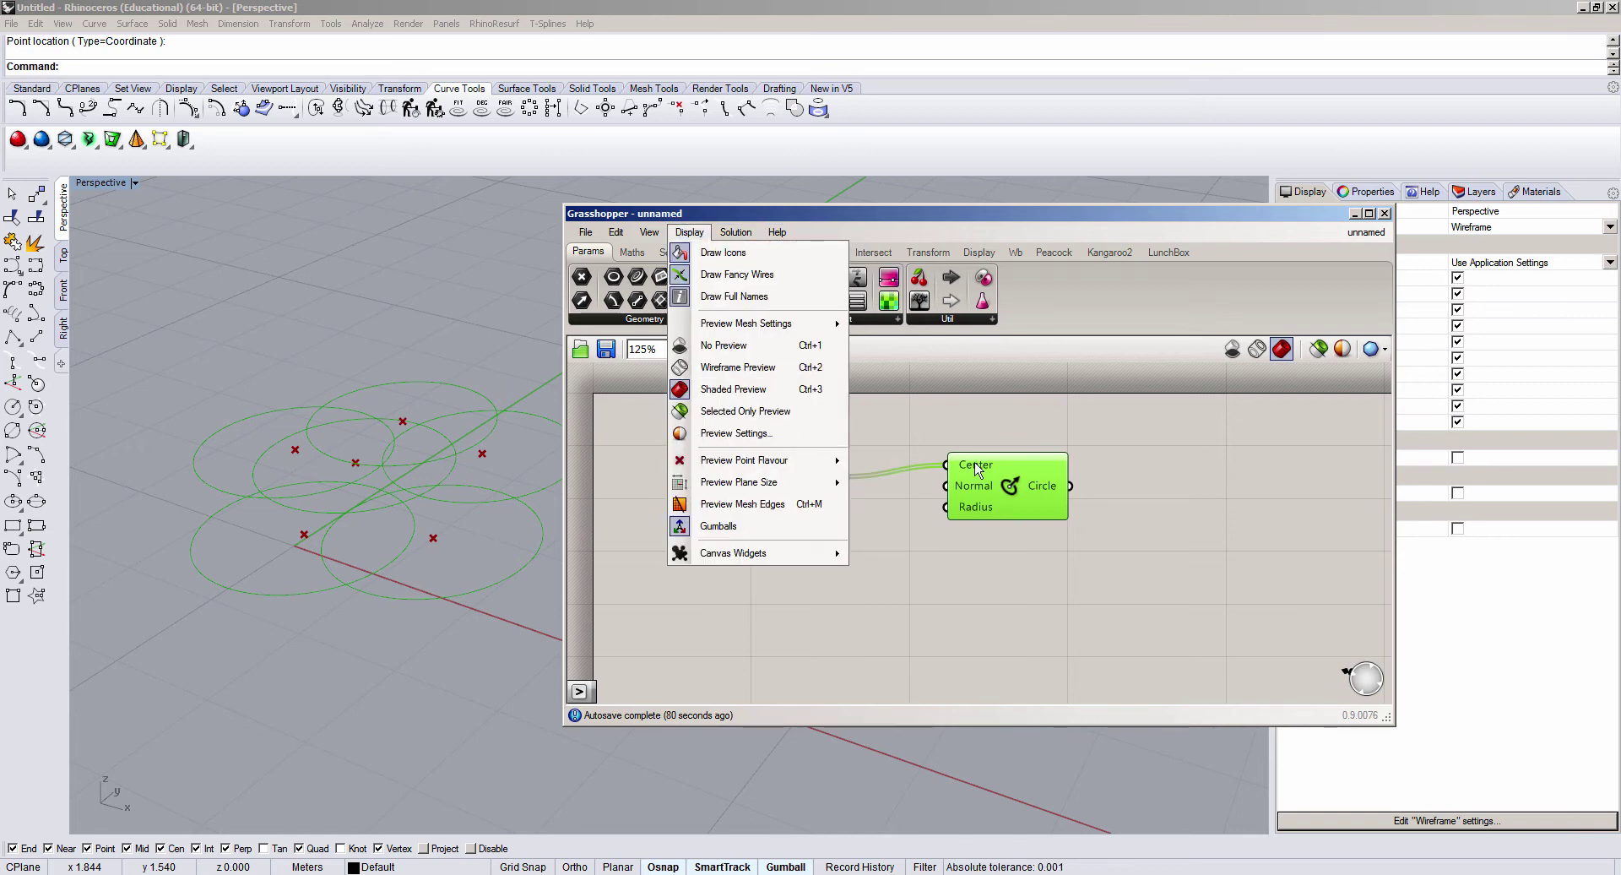
click(975, 470)
click(689, 232)
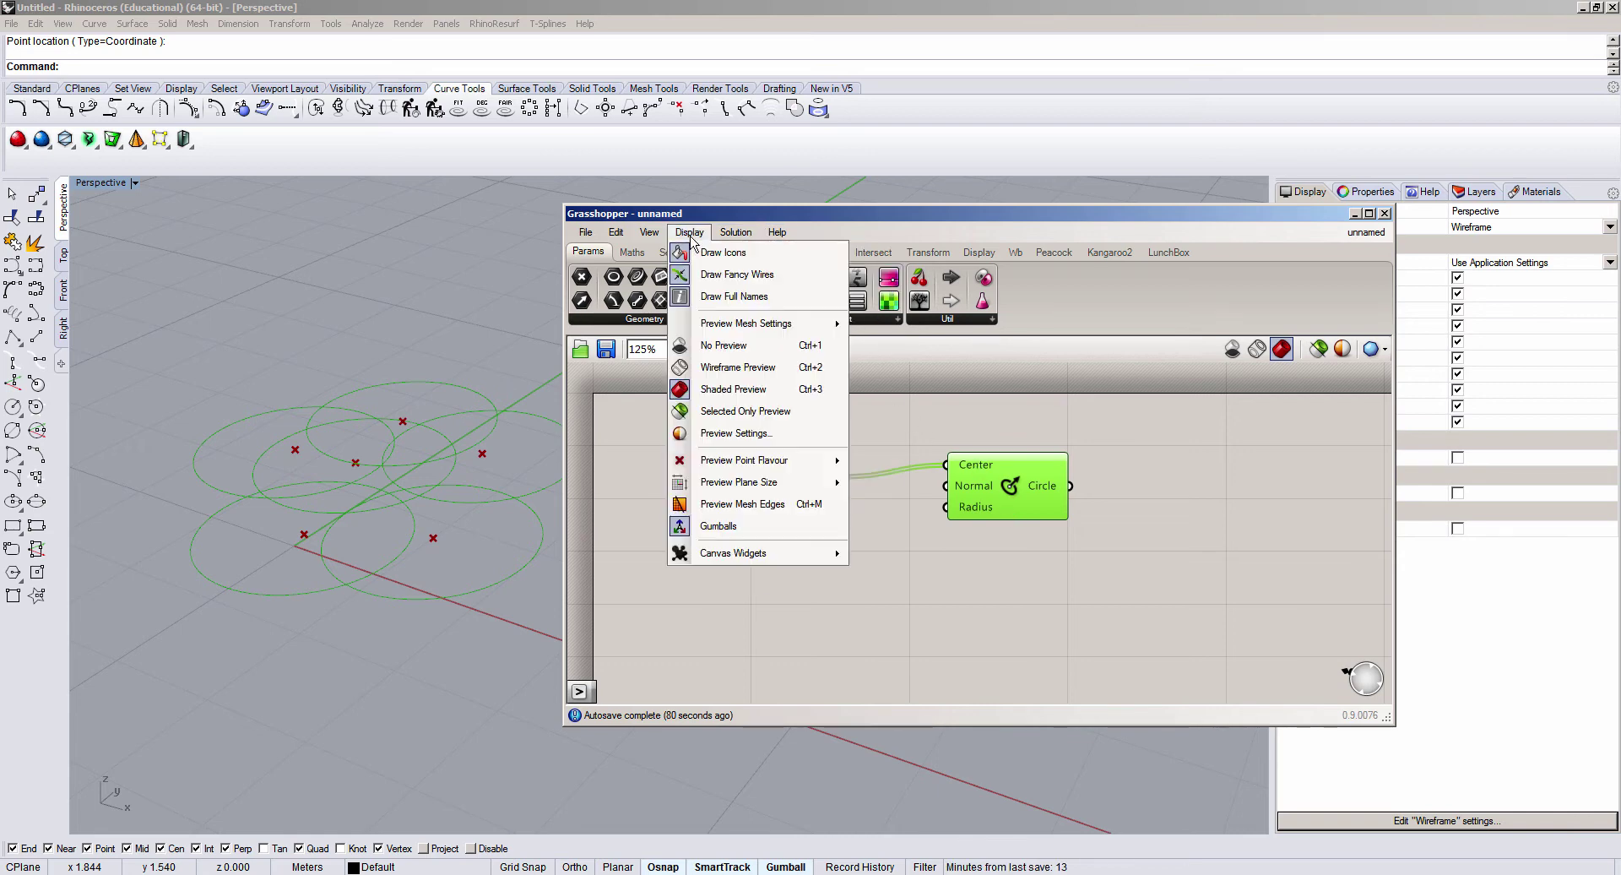
click(700, 295)
scroll(984, 478, up, 2)
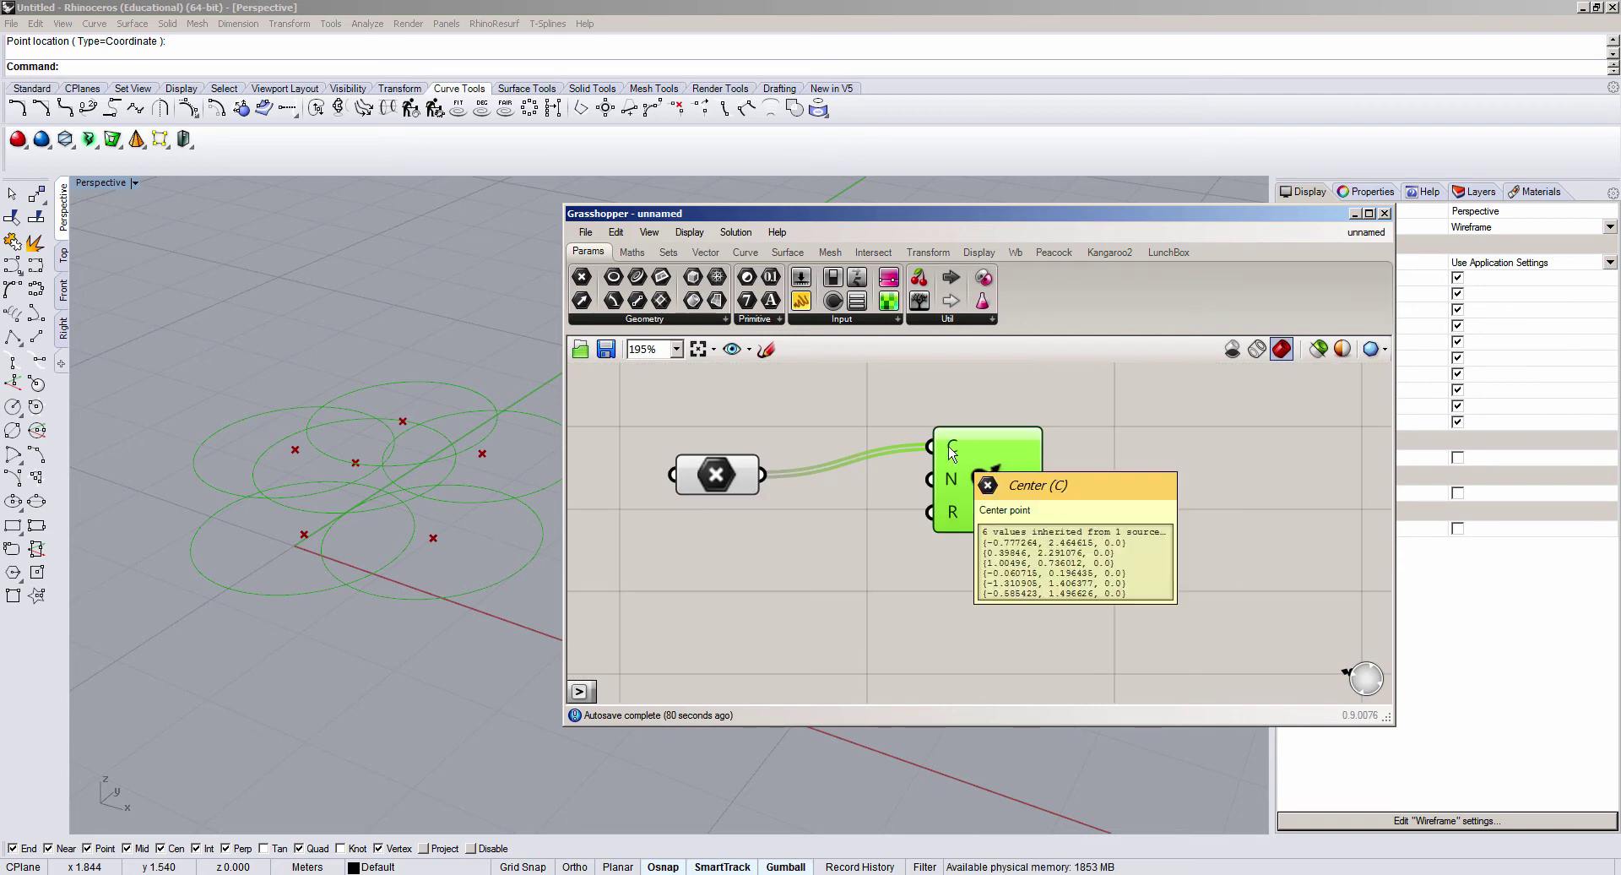
drag(967, 482, 971, 490)
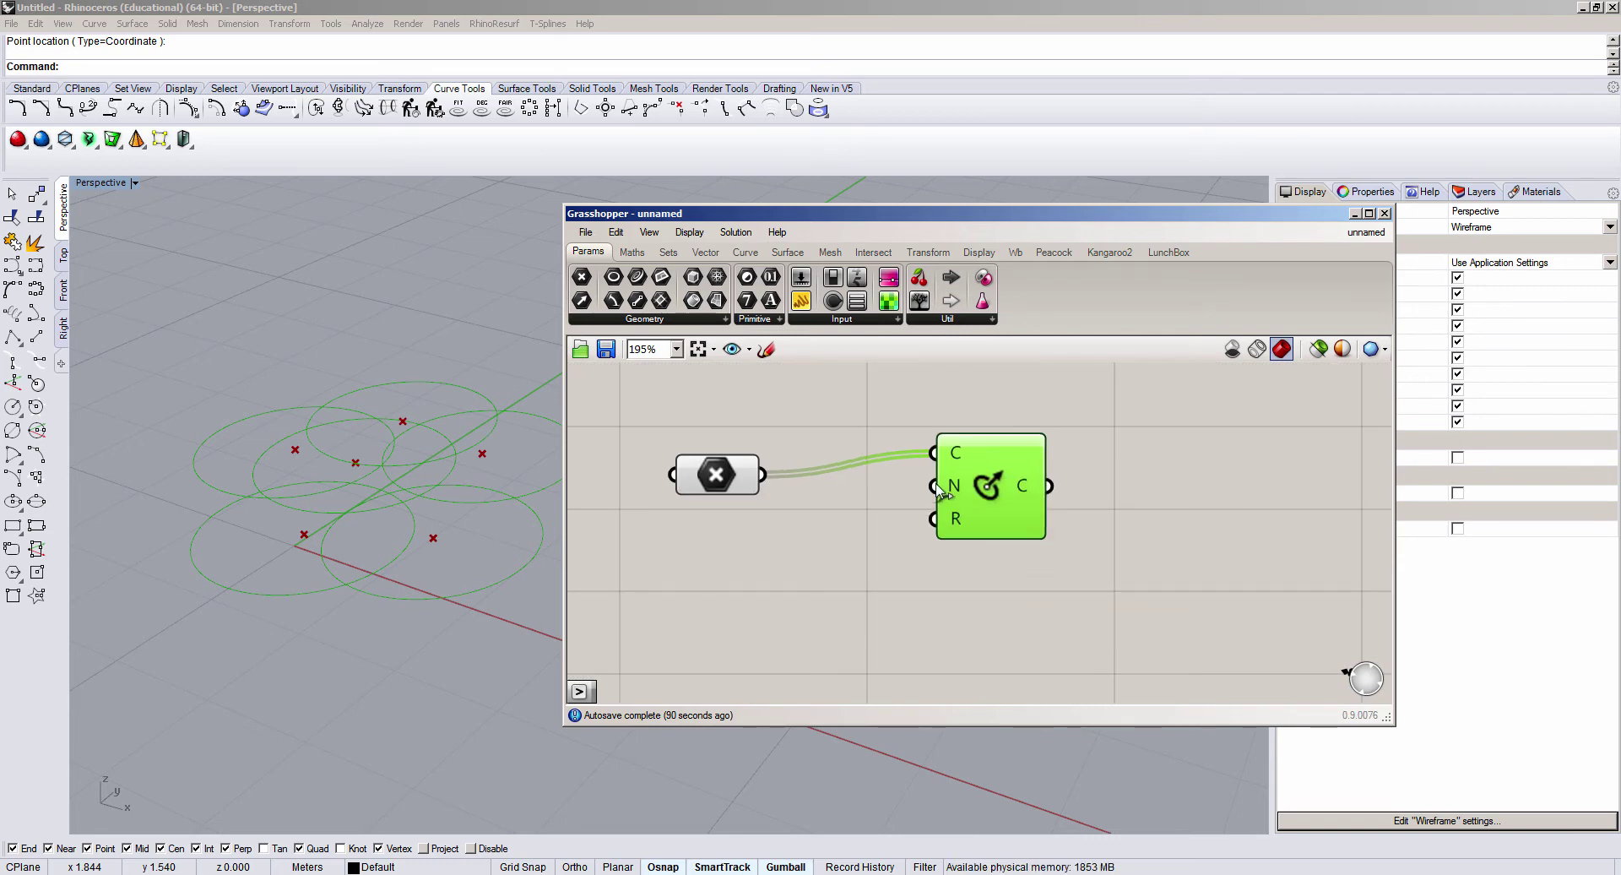
click(858, 529)
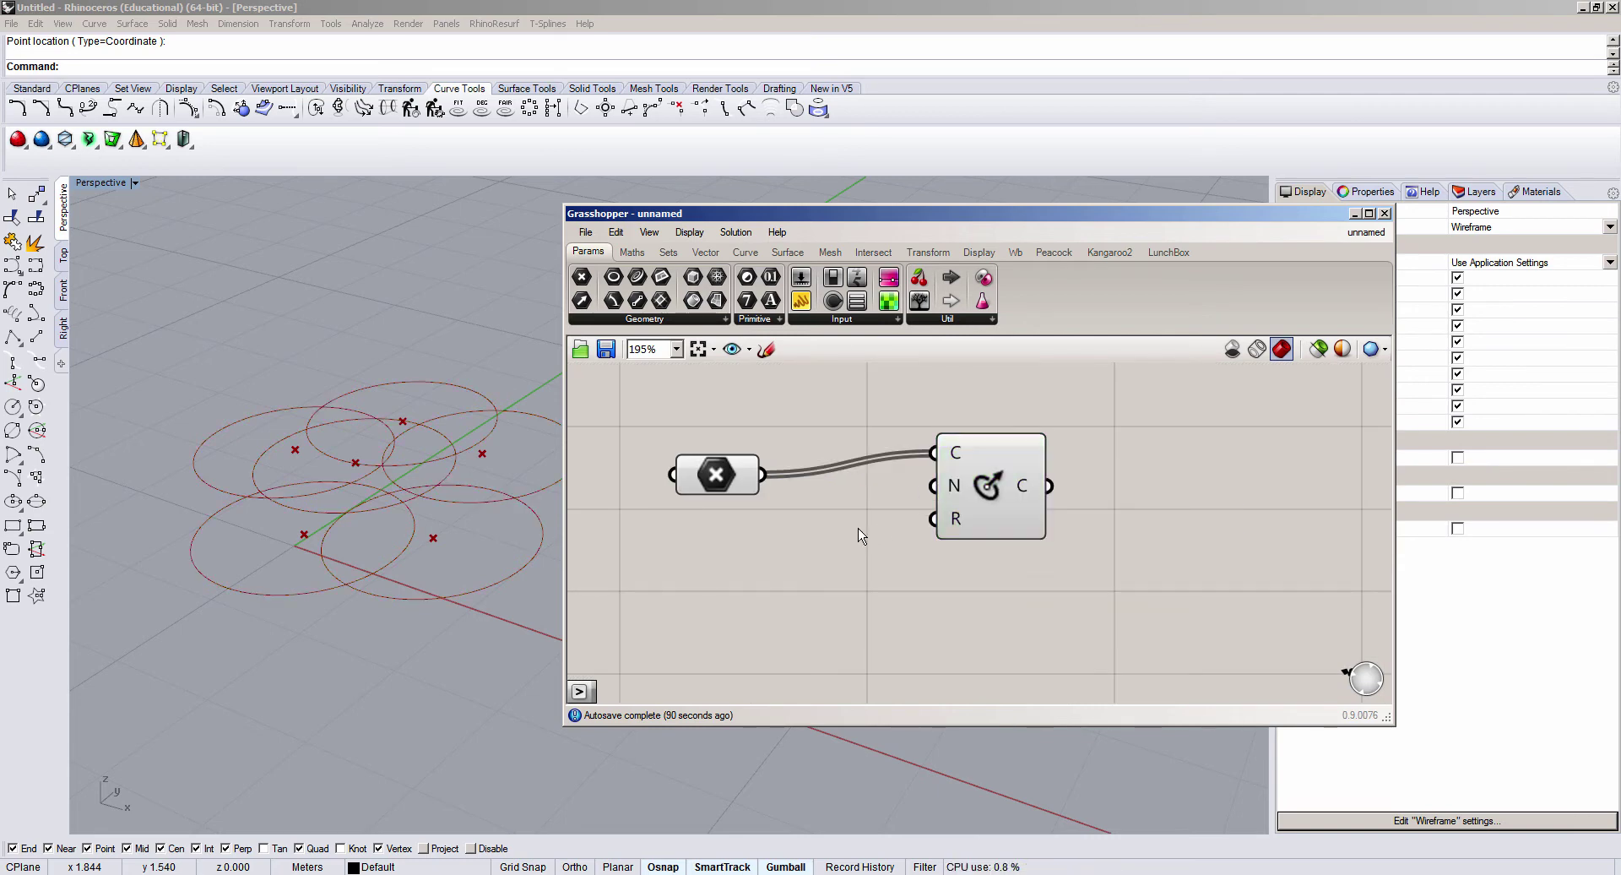
Step: Add a Number Slider for the Circle radius and set it to 0.296
double_click(742, 569)
text(radu)
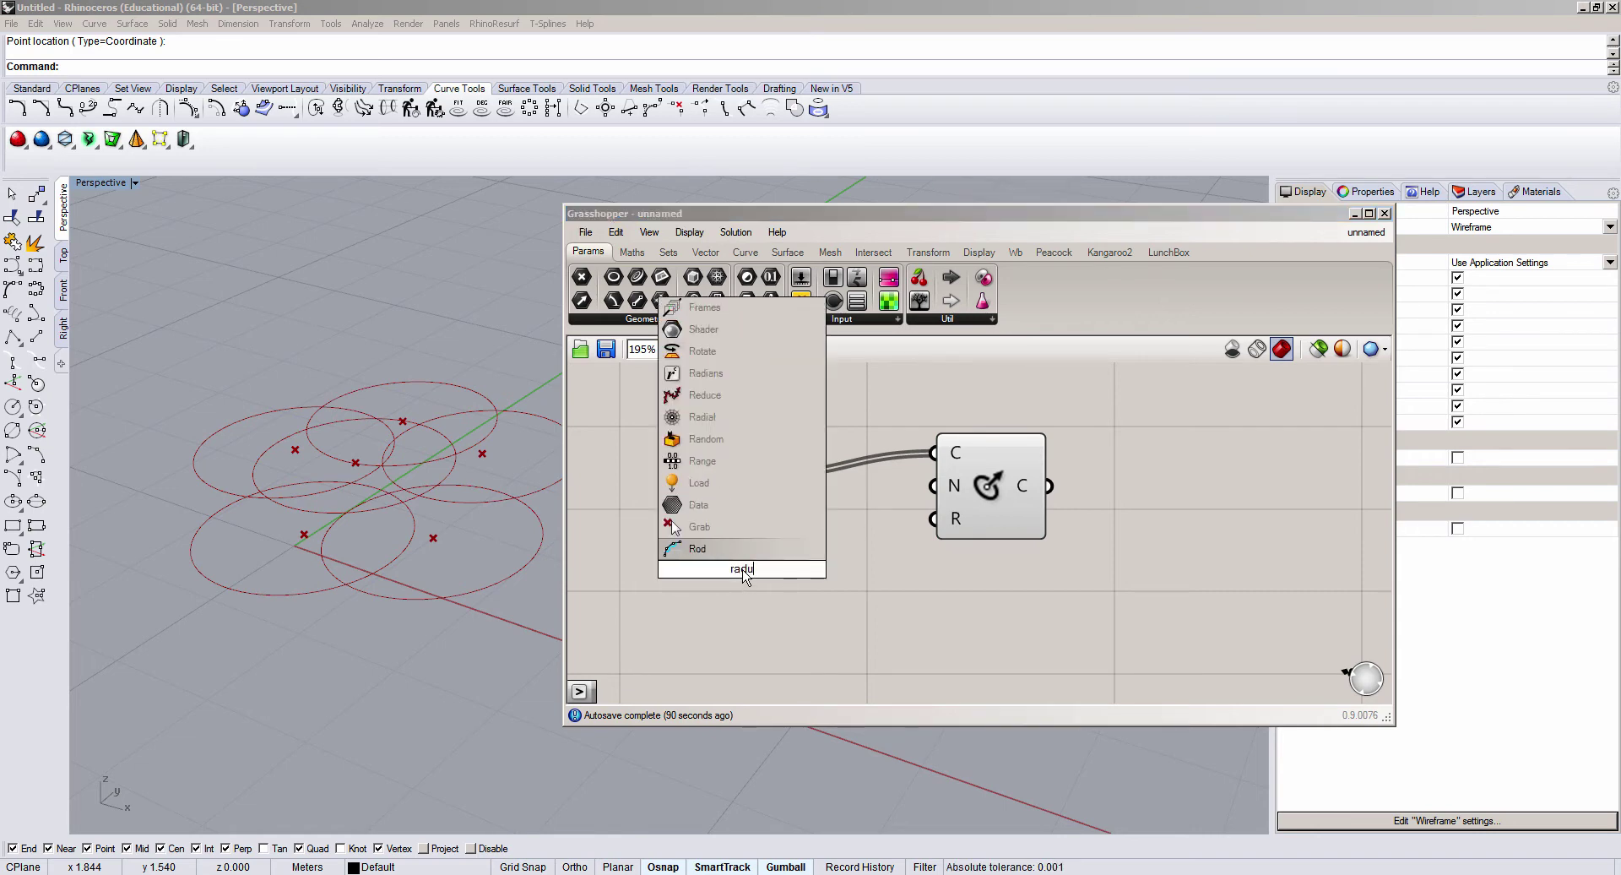
key(BackSpace)
key(BackSpace)
key(BackSpace)
key(BackSpace)
text(num)
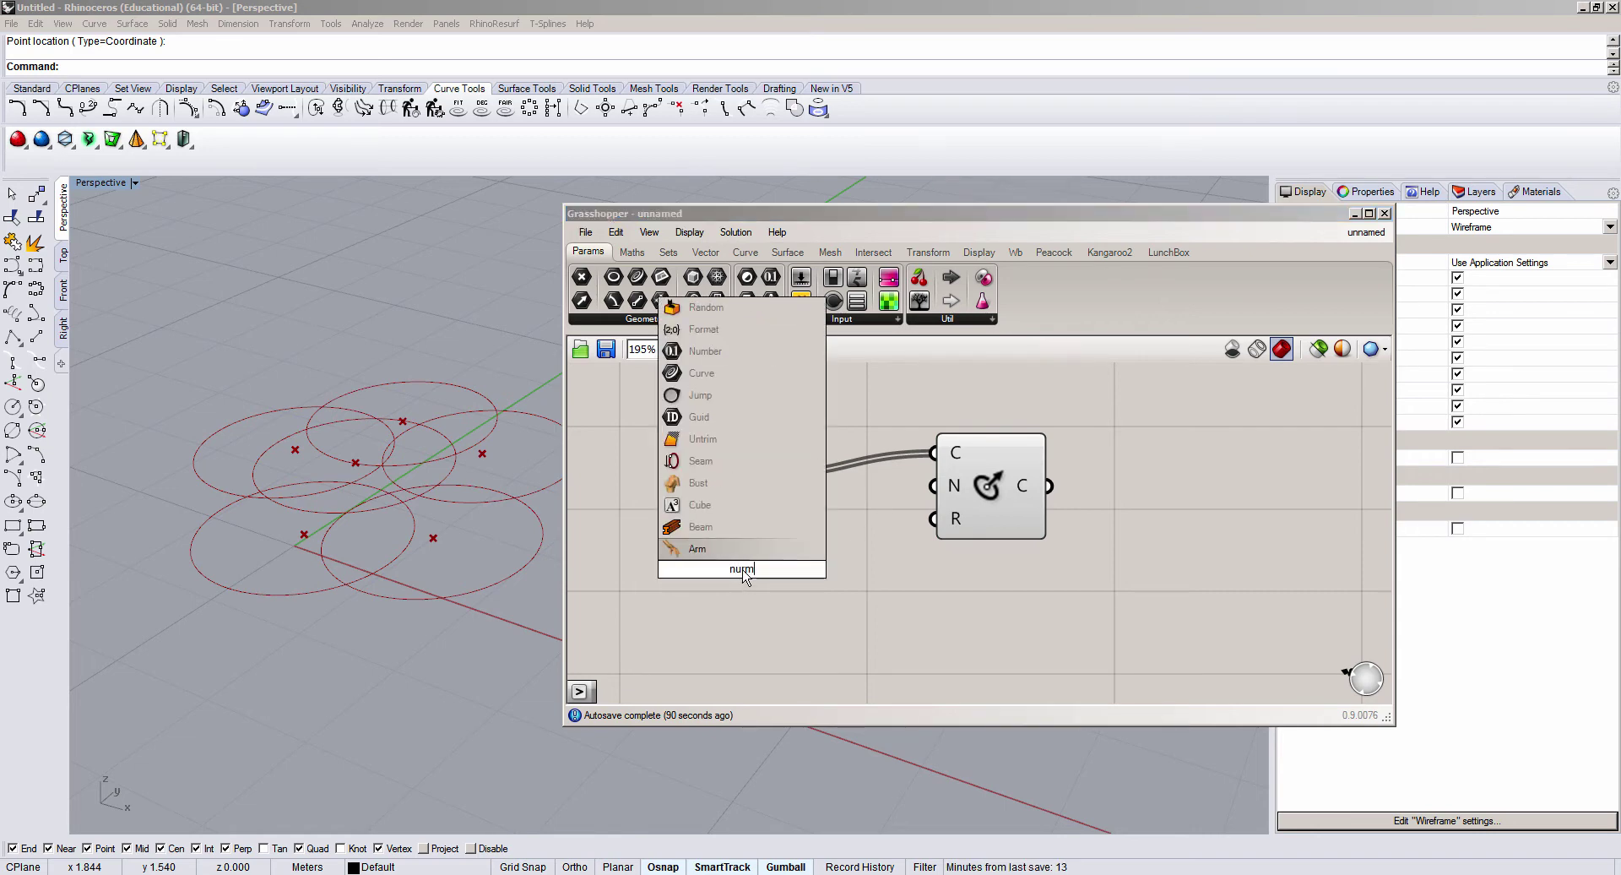
key(BackSpace)
key(BackSpace)
key(BackSpace)
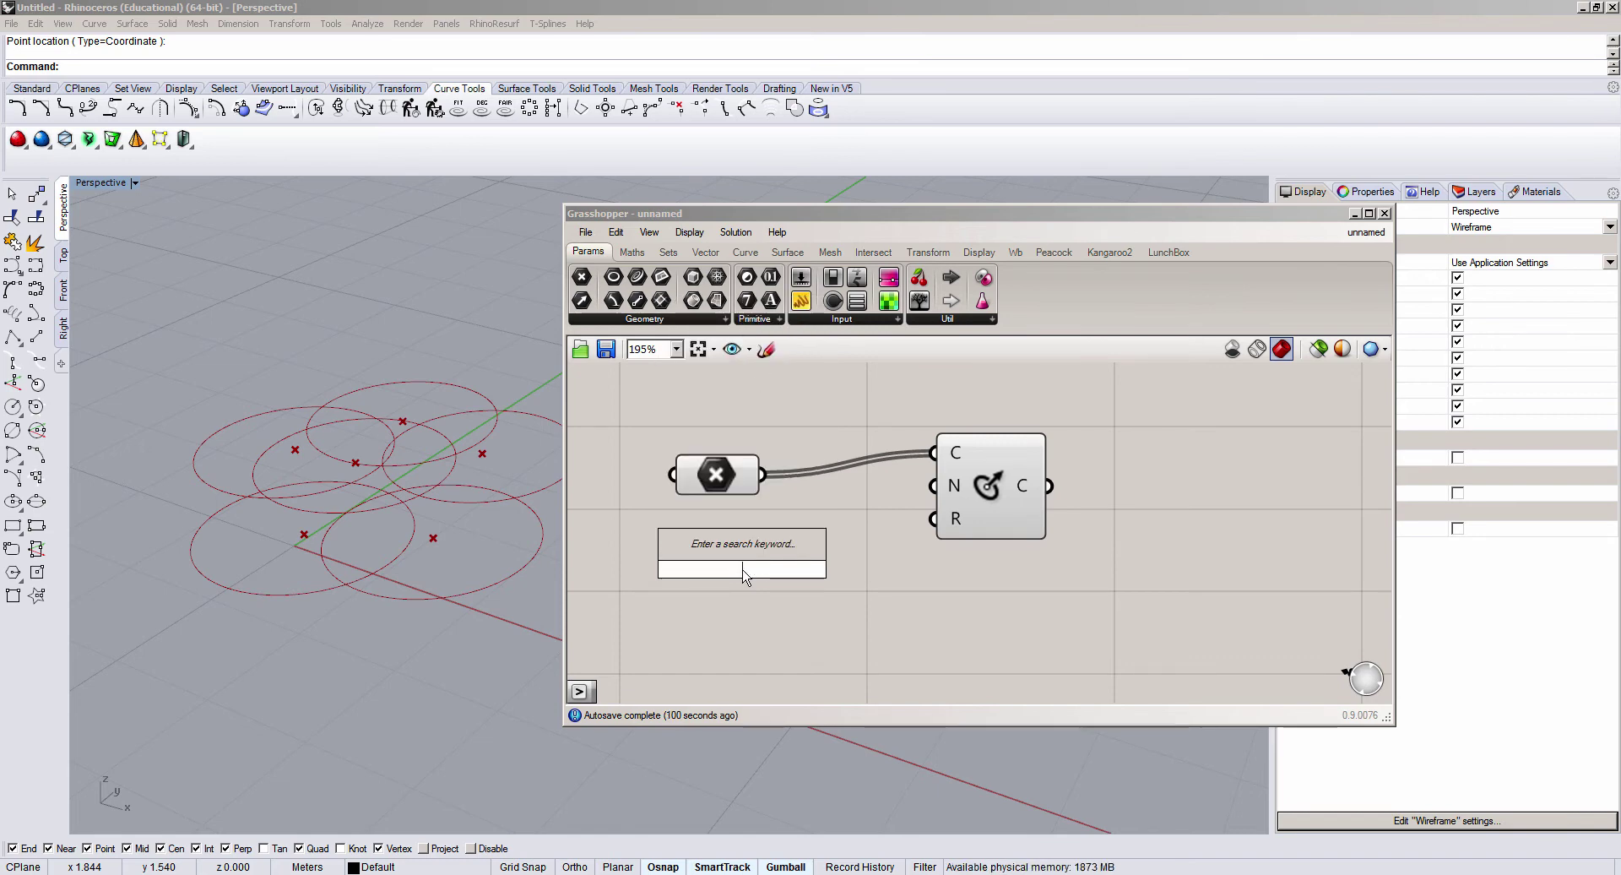
text(n)
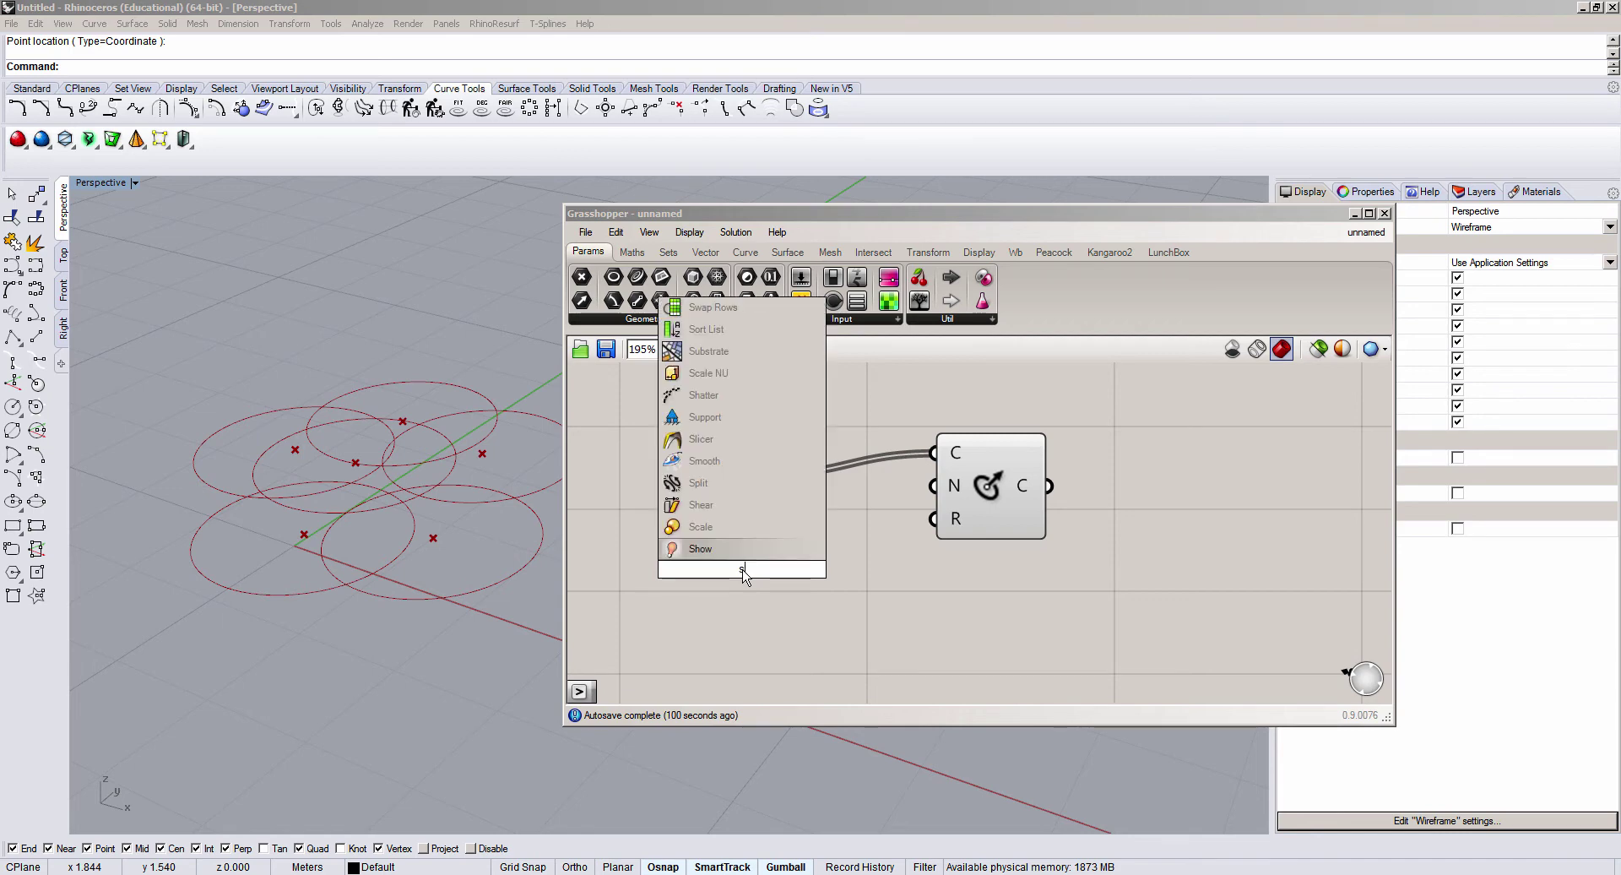
key(BackSpace)
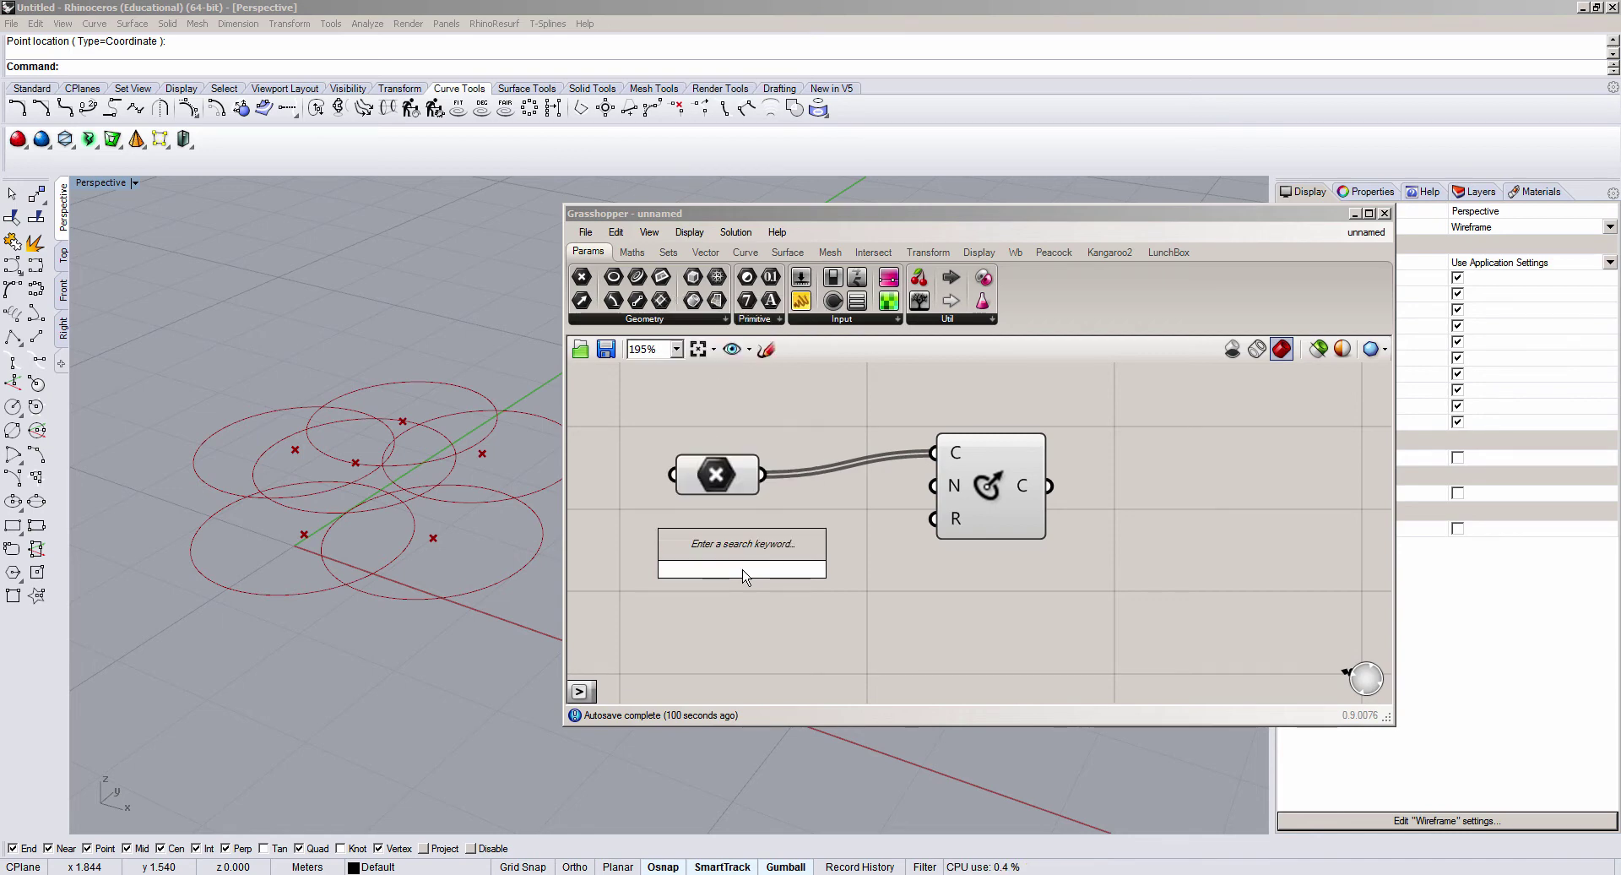
text(number)
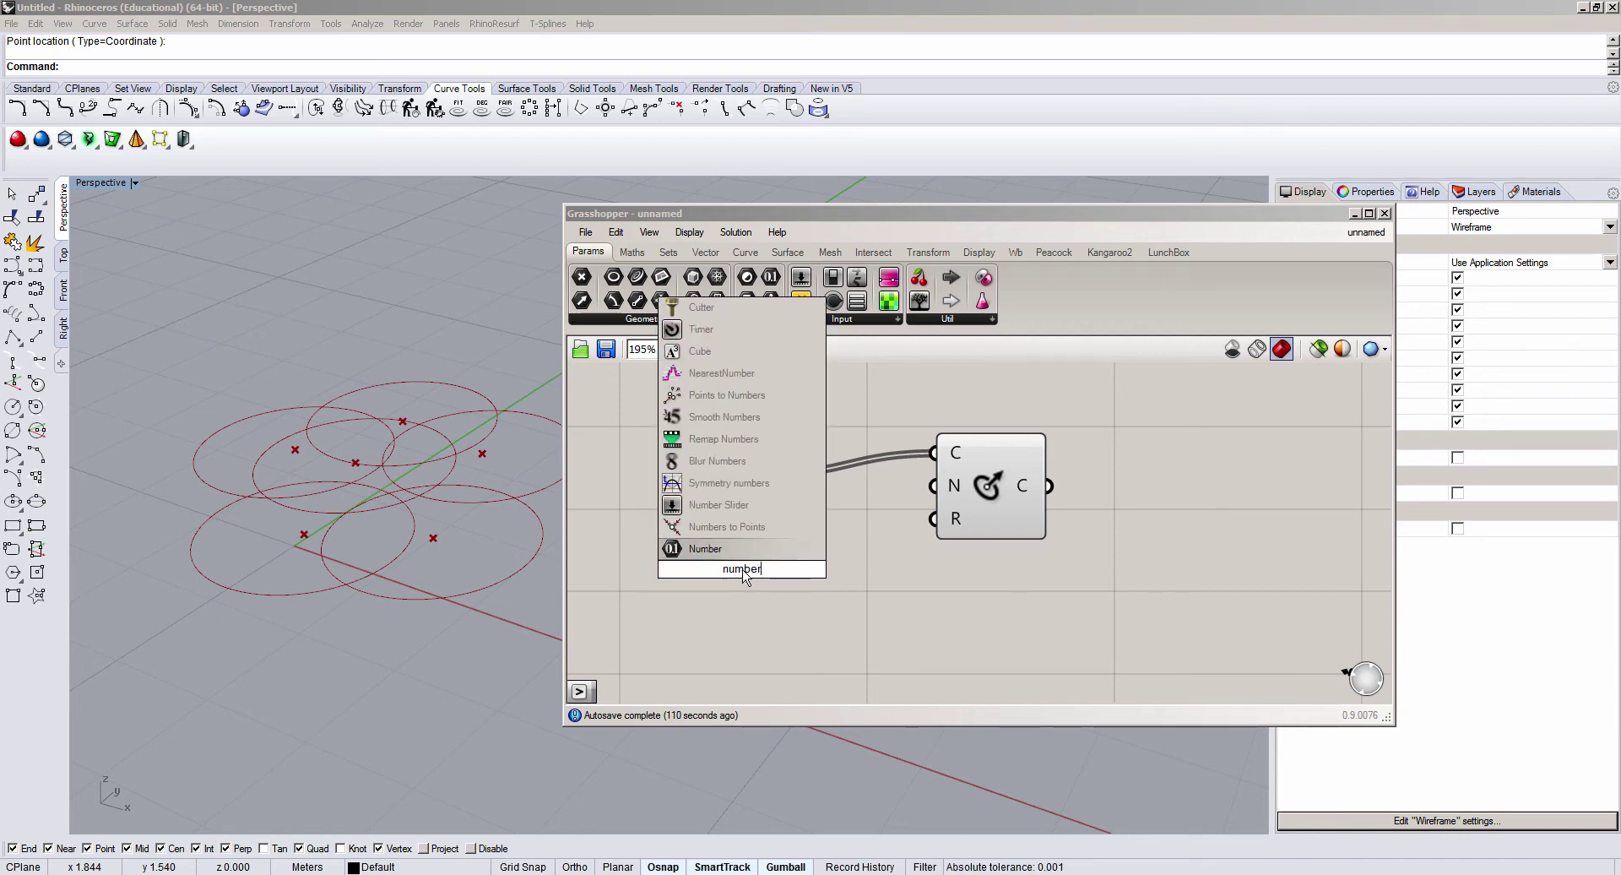
click(761, 510)
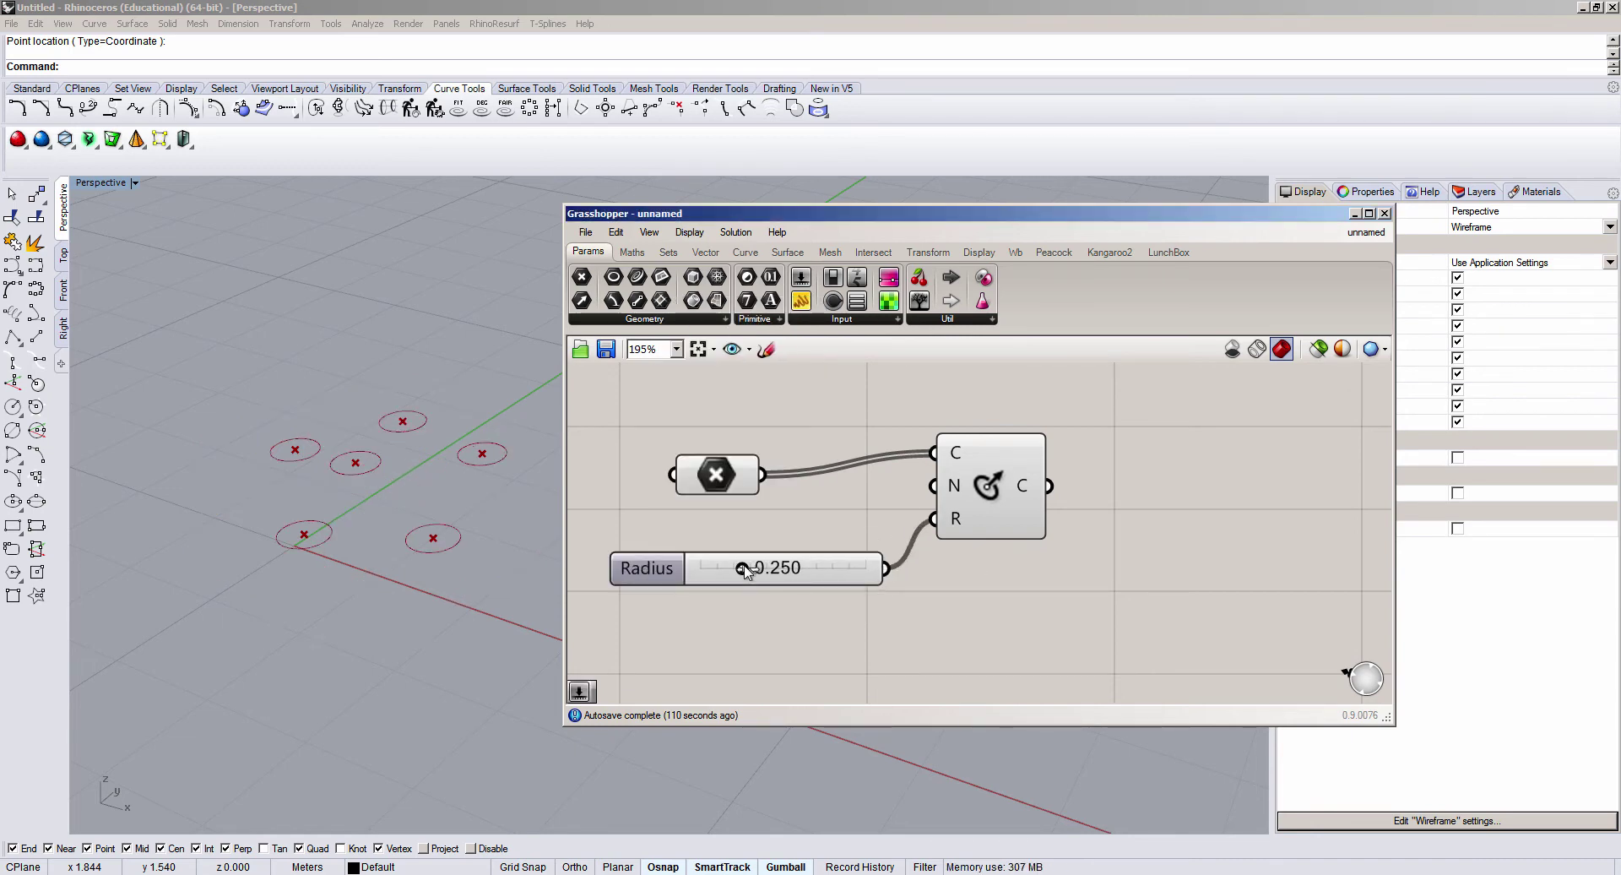
mouse_move(741, 568)
mouse_down()
mouse_move(823, 573)
mouse_move(749, 569)
mouse_up()
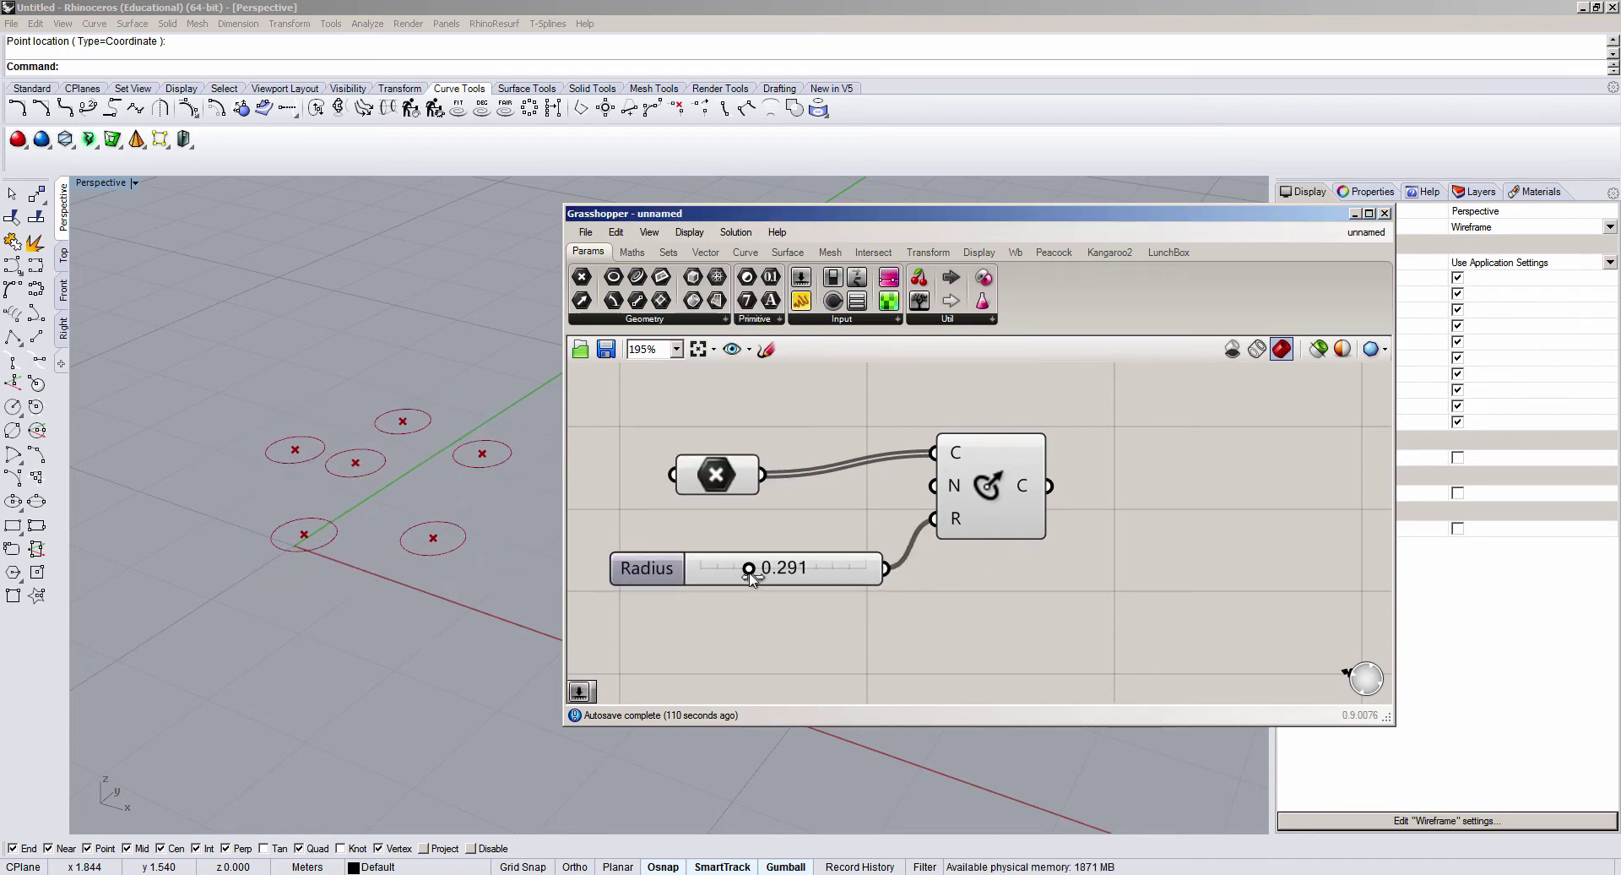
Step: Select the point parameter to inspect its points, then deselect it
click(717, 479)
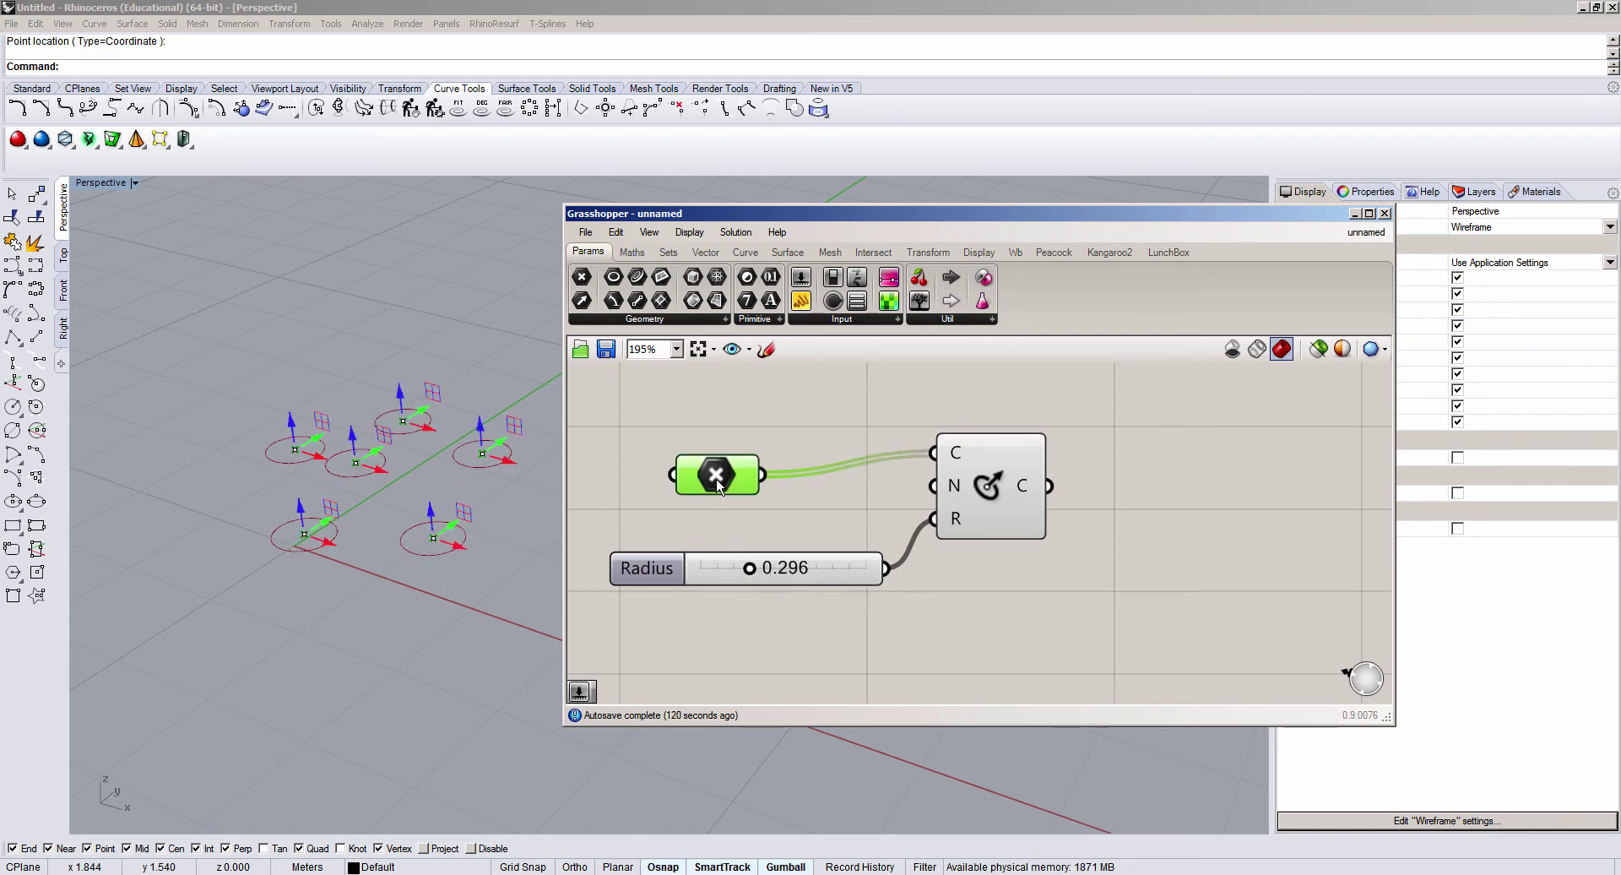
click(776, 377)
click(740, 469)
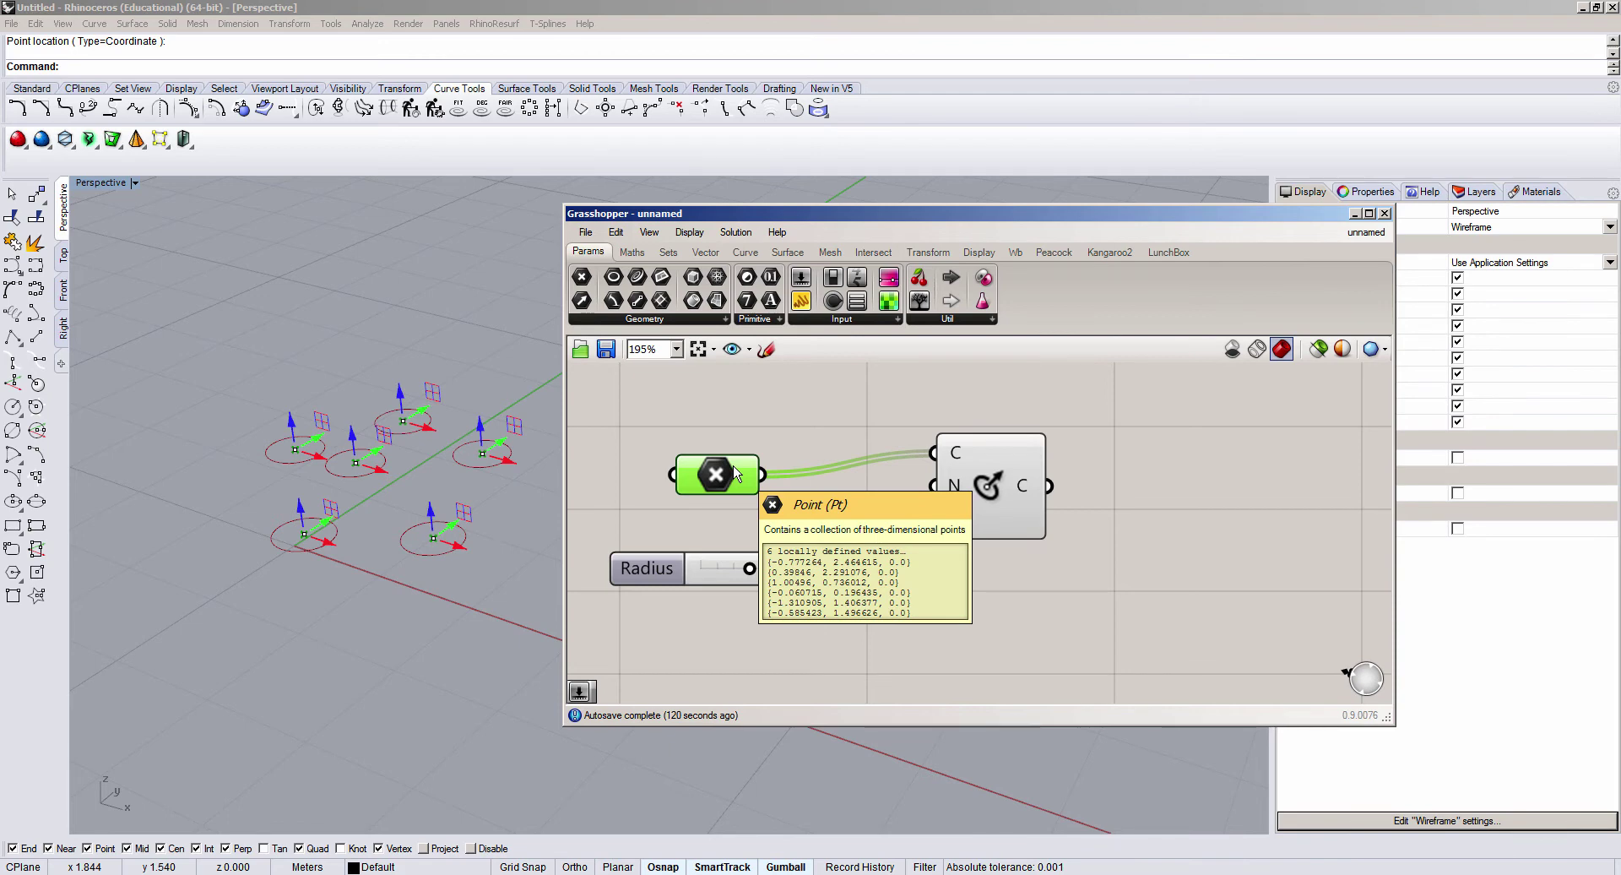
click(753, 403)
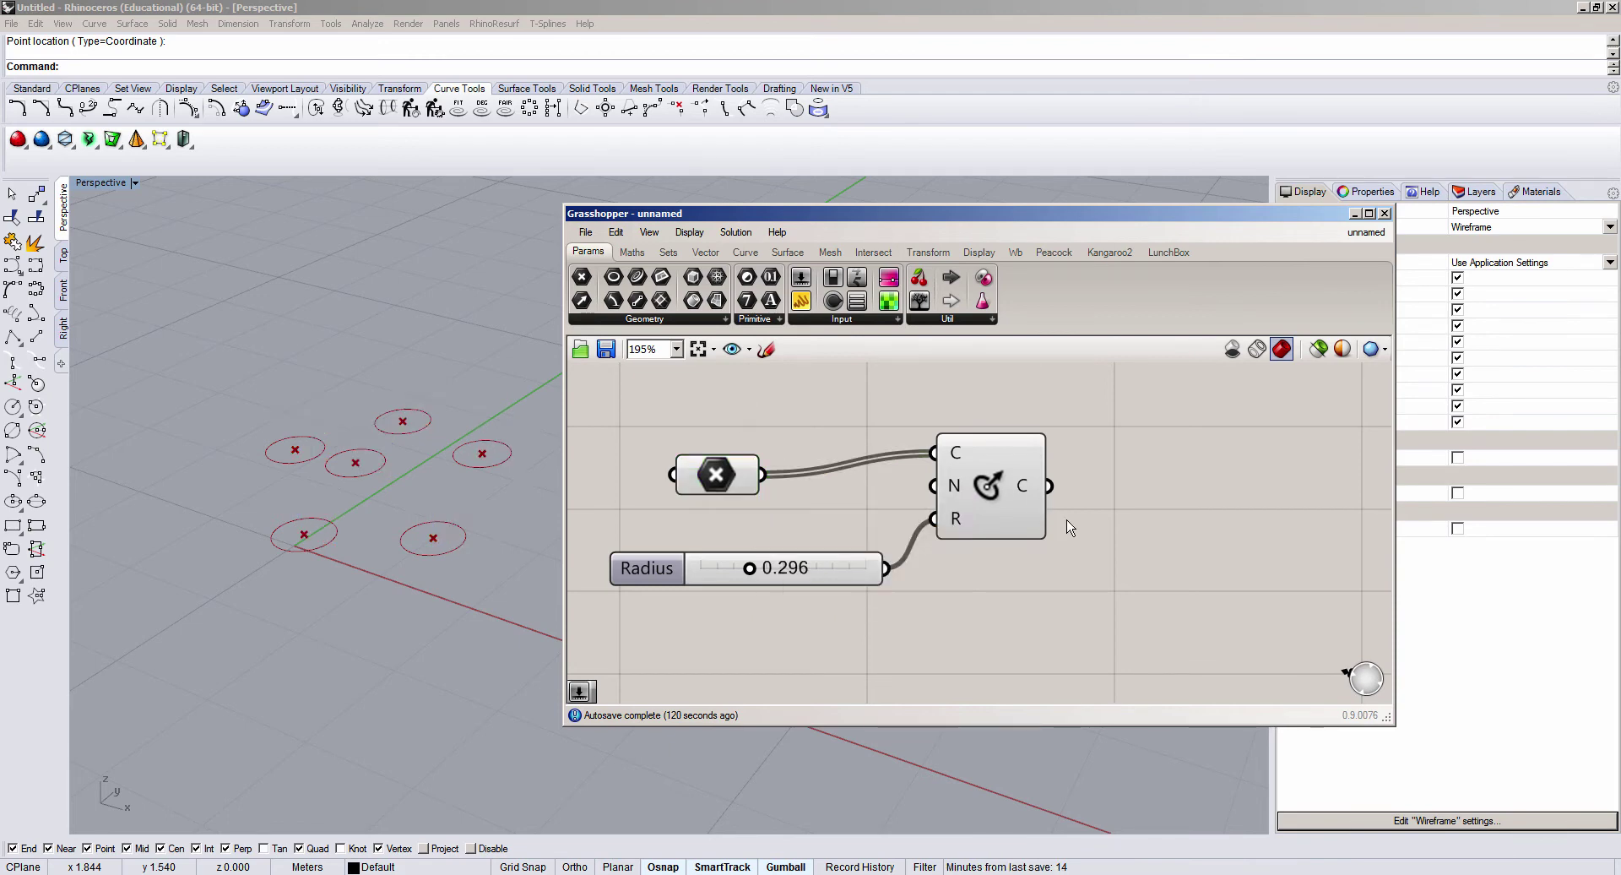
scroll(1068, 528, down, 2)
Step: Shift the existing point parameter slightly left on the canvas
click(424, 453)
scroll(267, 469, up, 2)
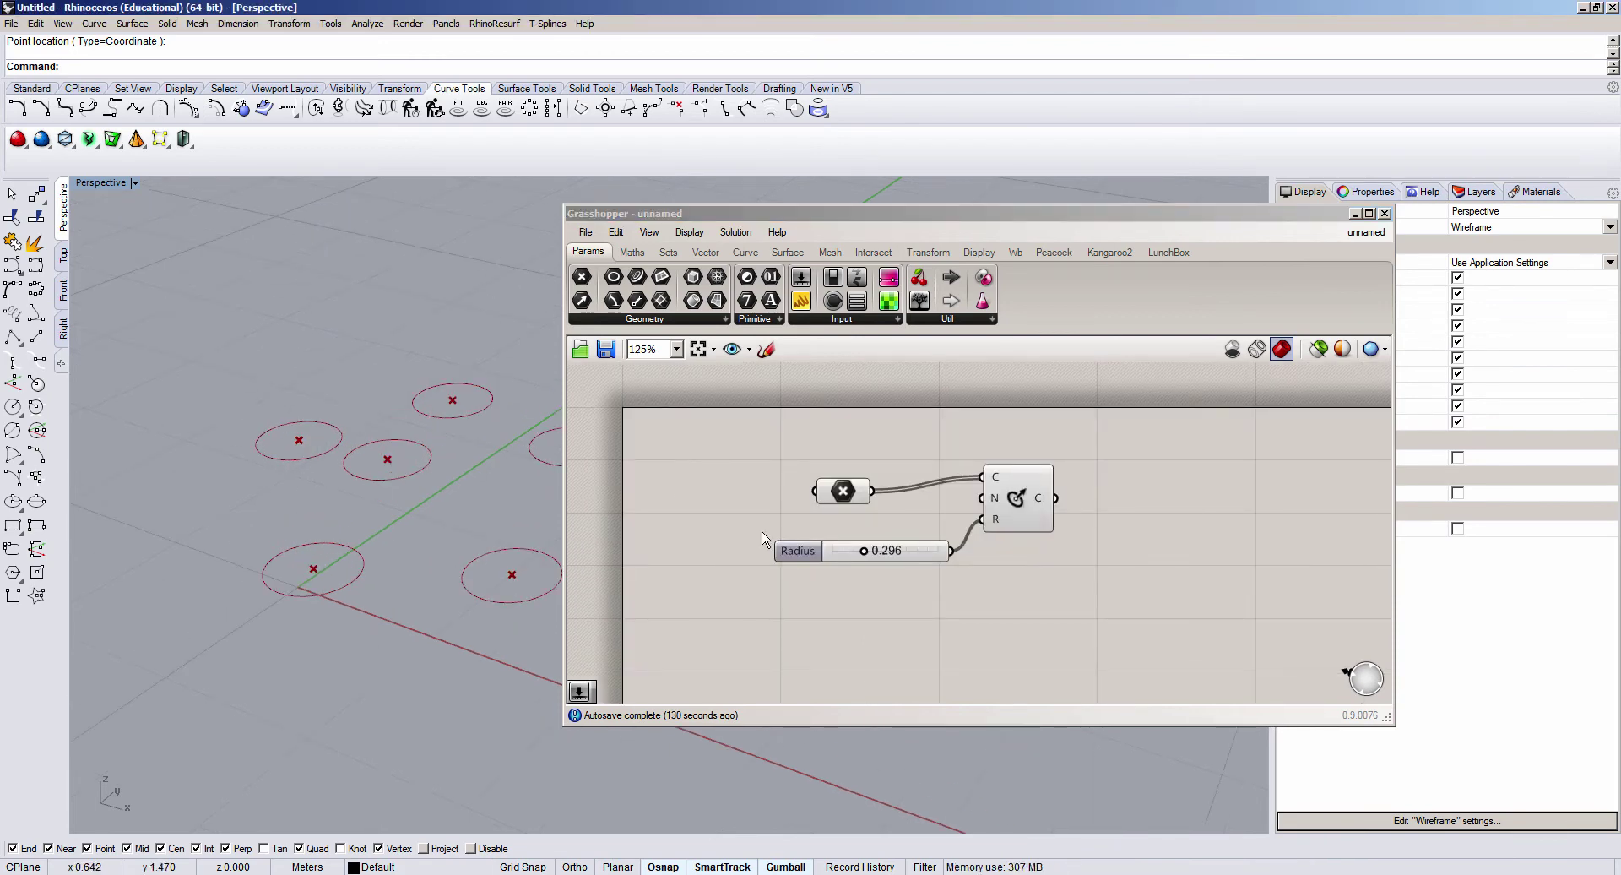
click(820, 494)
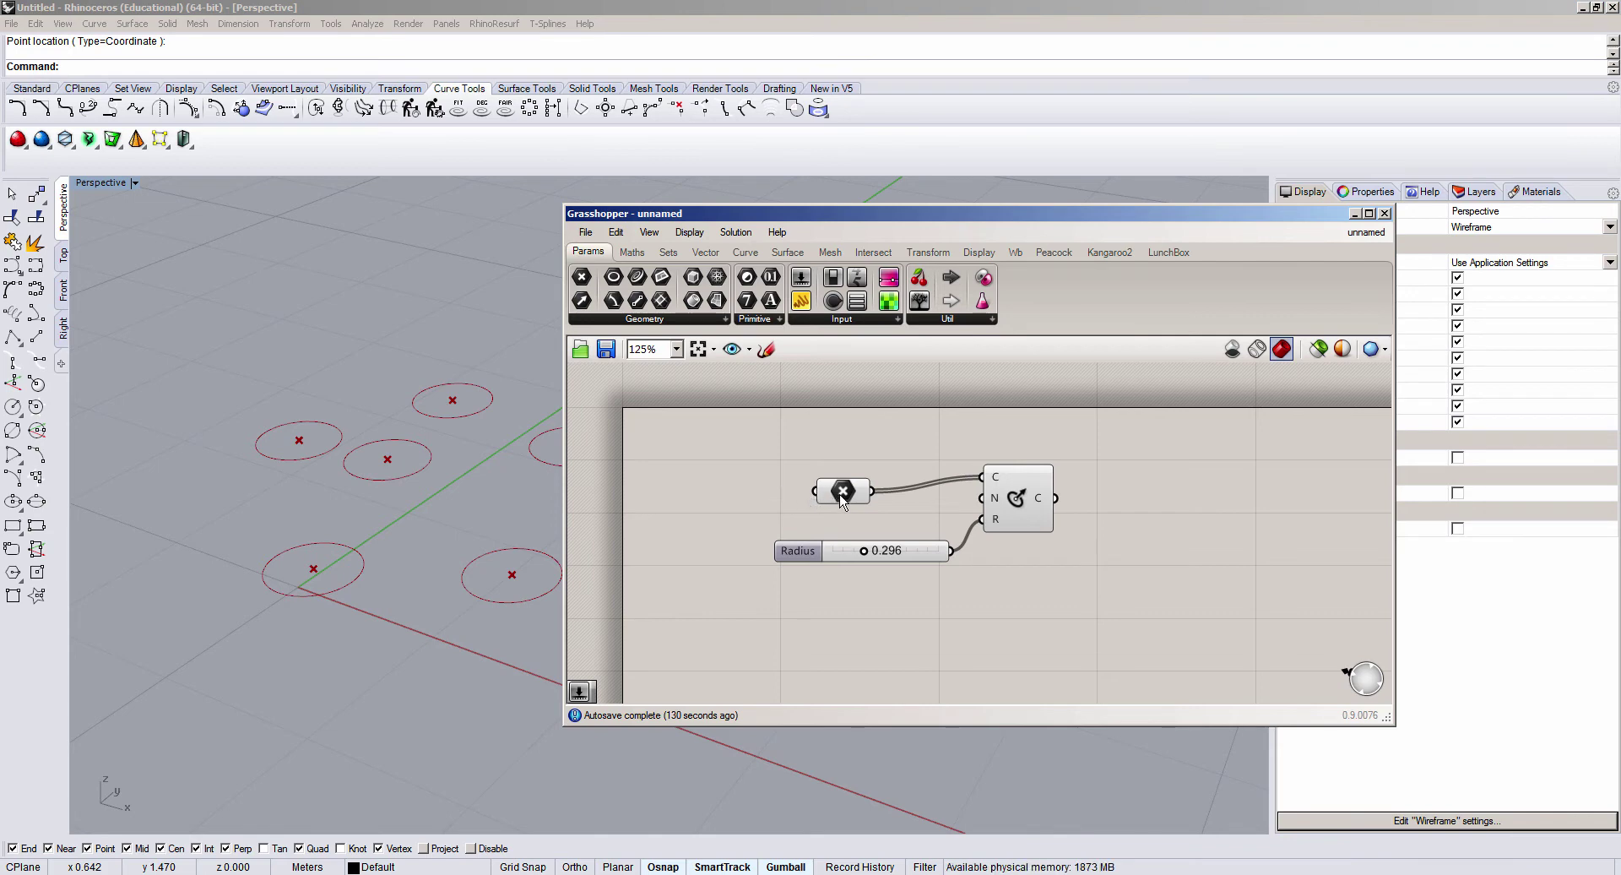
drag(838, 494, 808, 497)
click(806, 461)
right_click(808, 628)
click(797, 589)
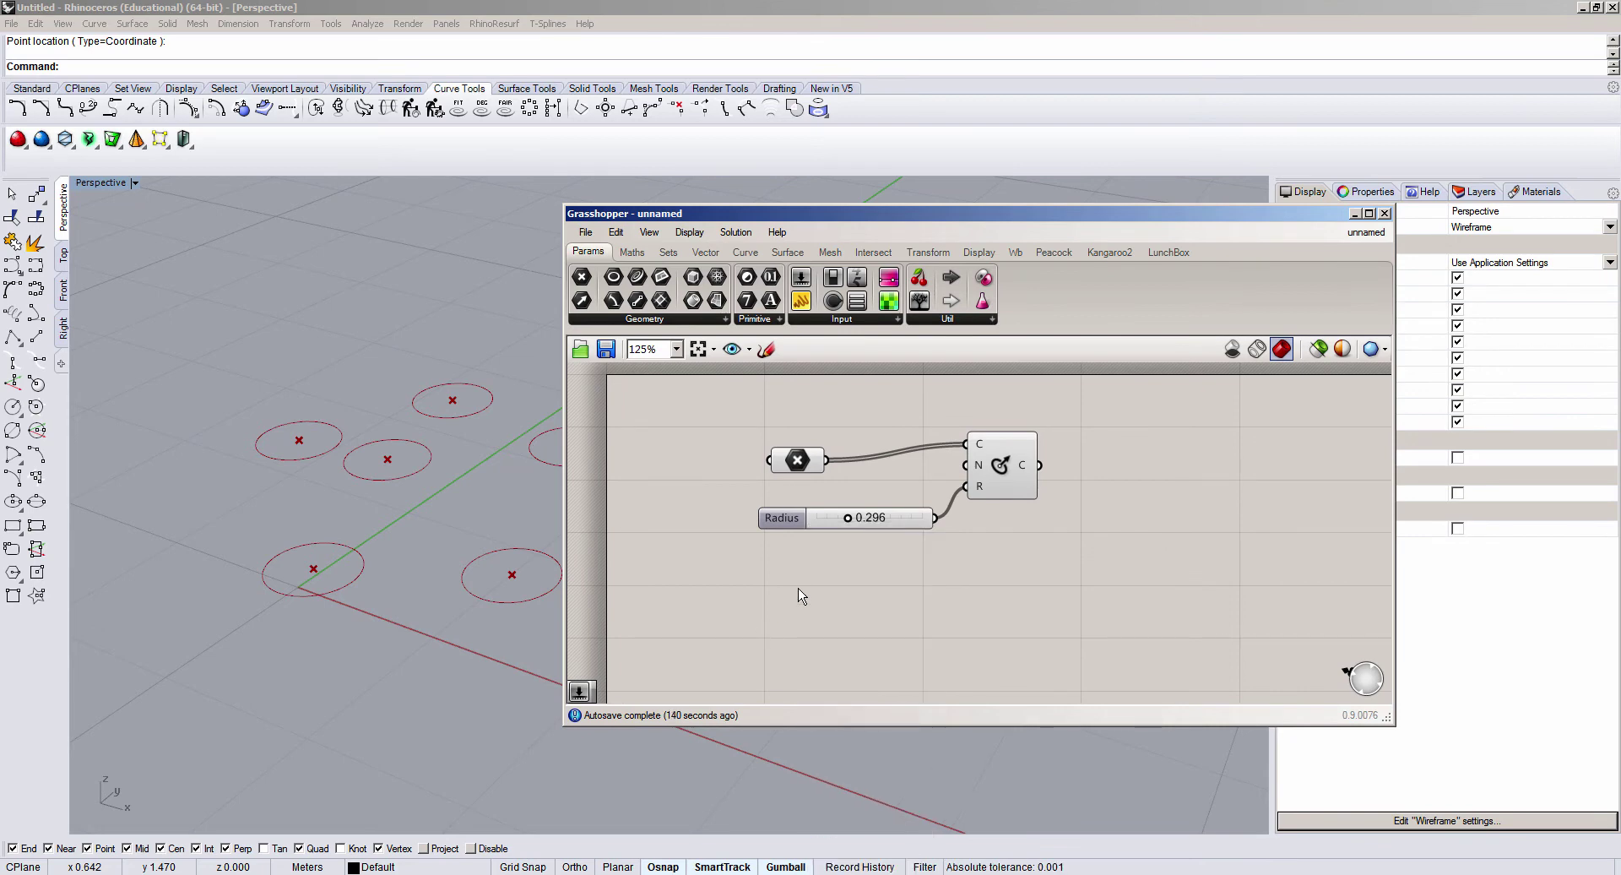
click(807, 460)
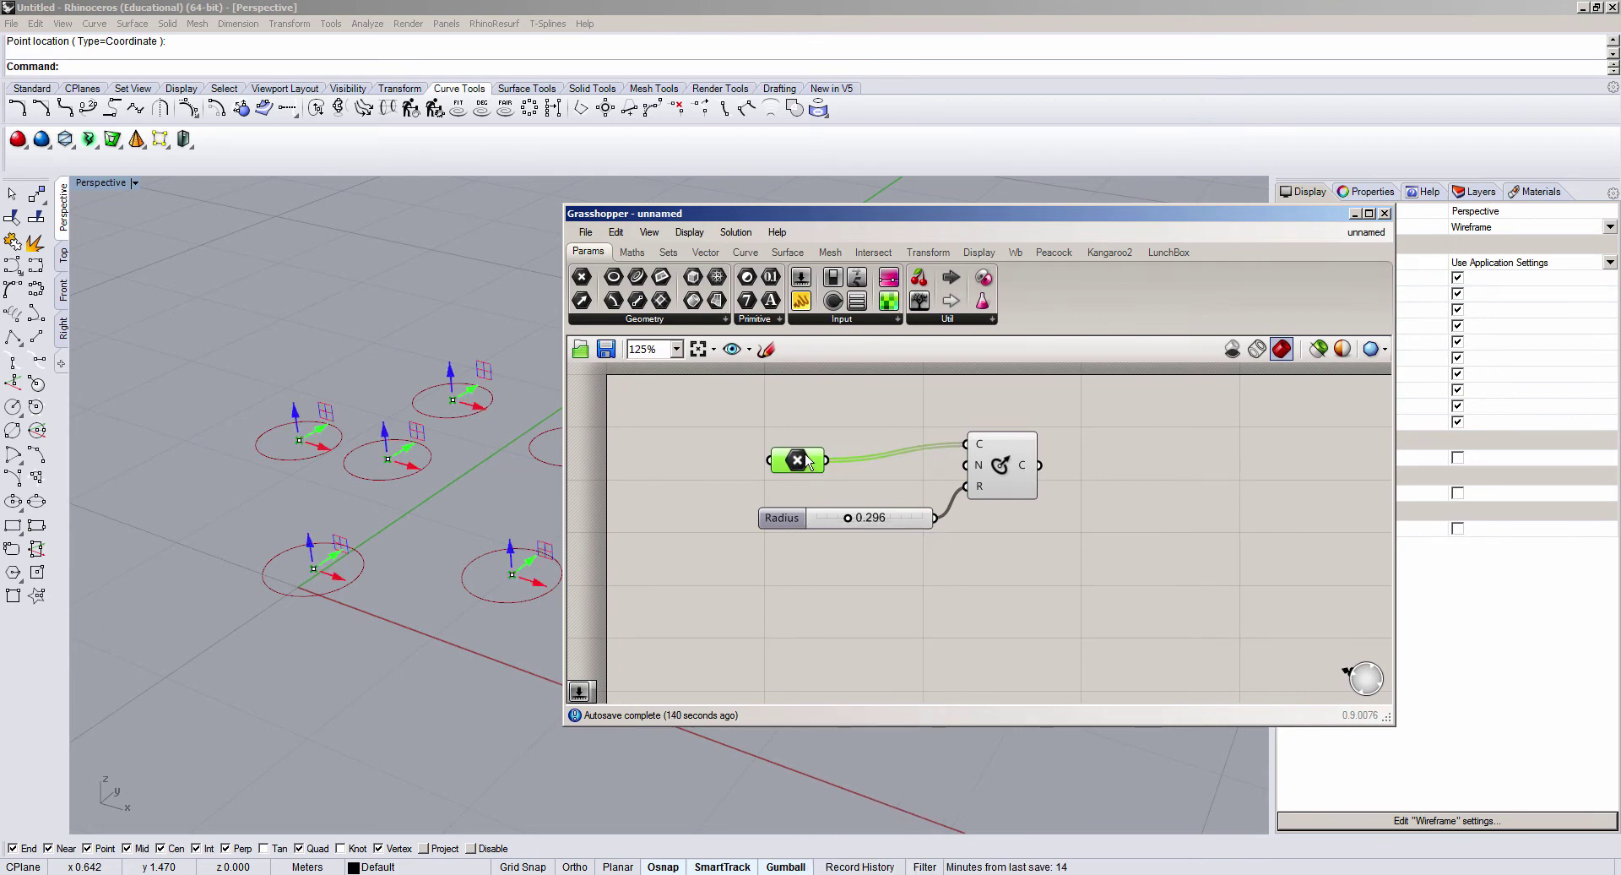
right_click(829, 640)
click(794, 602)
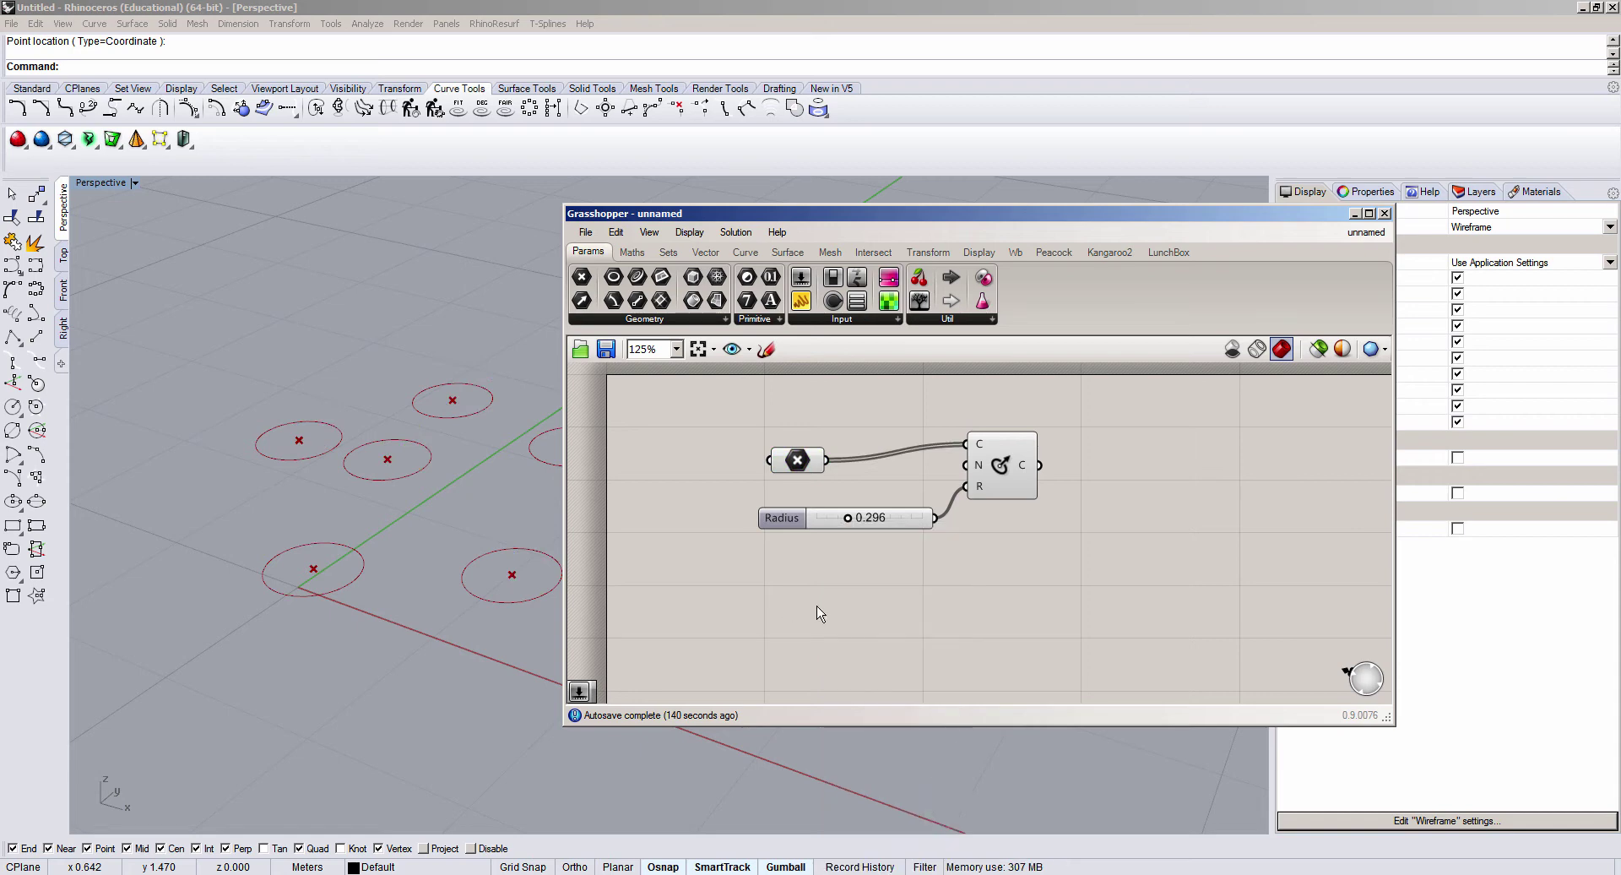
Step: Place a new Point parameter from the 'point' search and copy it below
double_click(819, 605)
text(point)
click(819, 606)
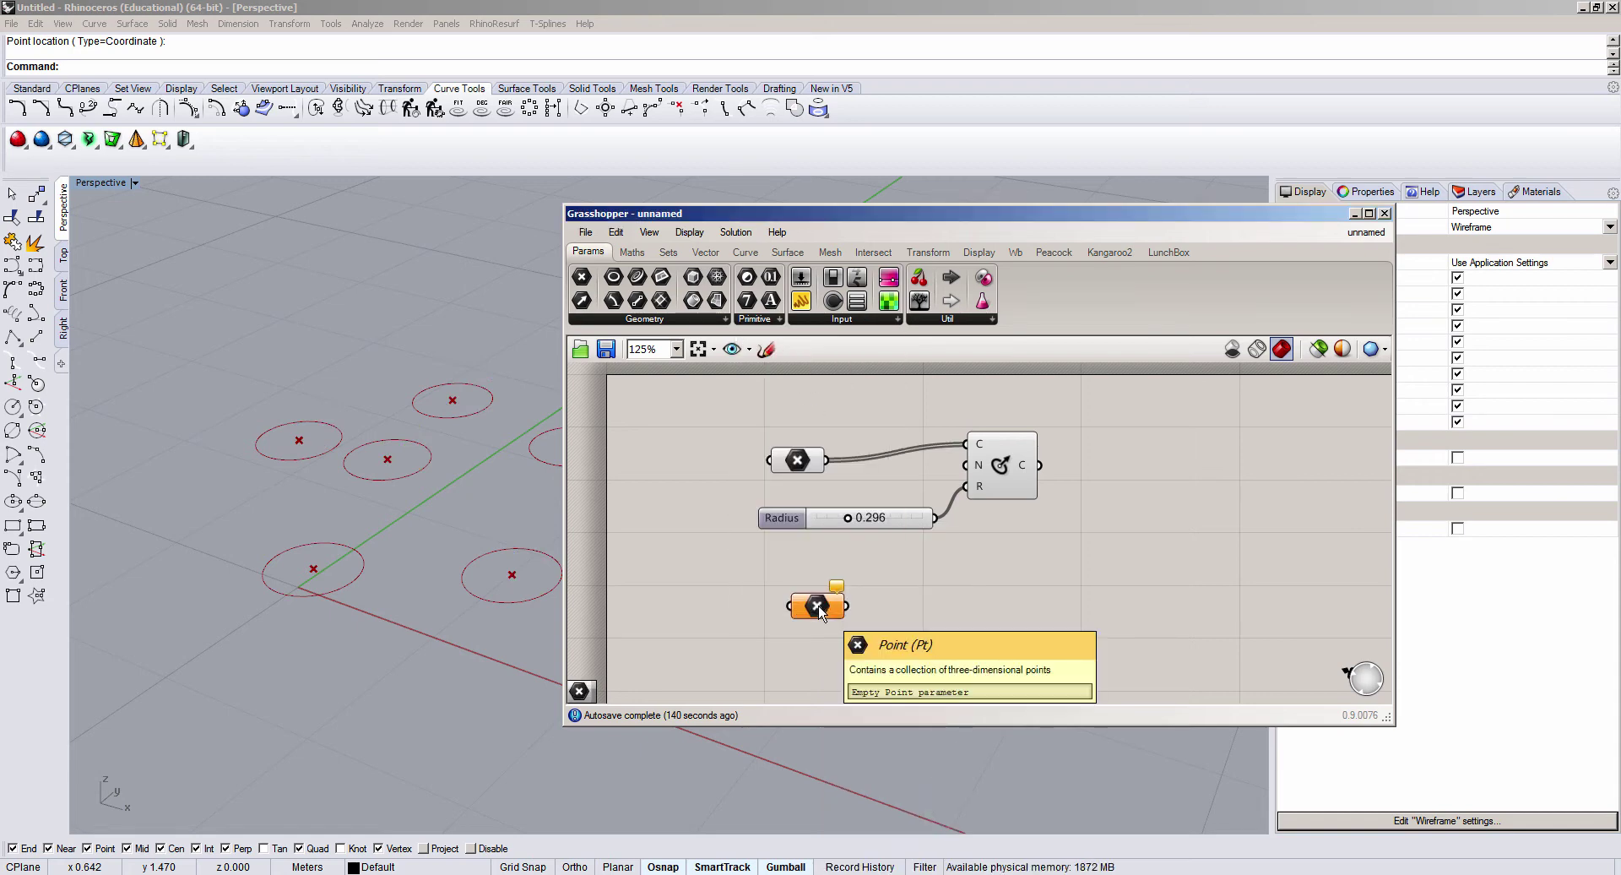
alt+drag(817, 605, 814, 697)
scroll(794, 478, down, 3)
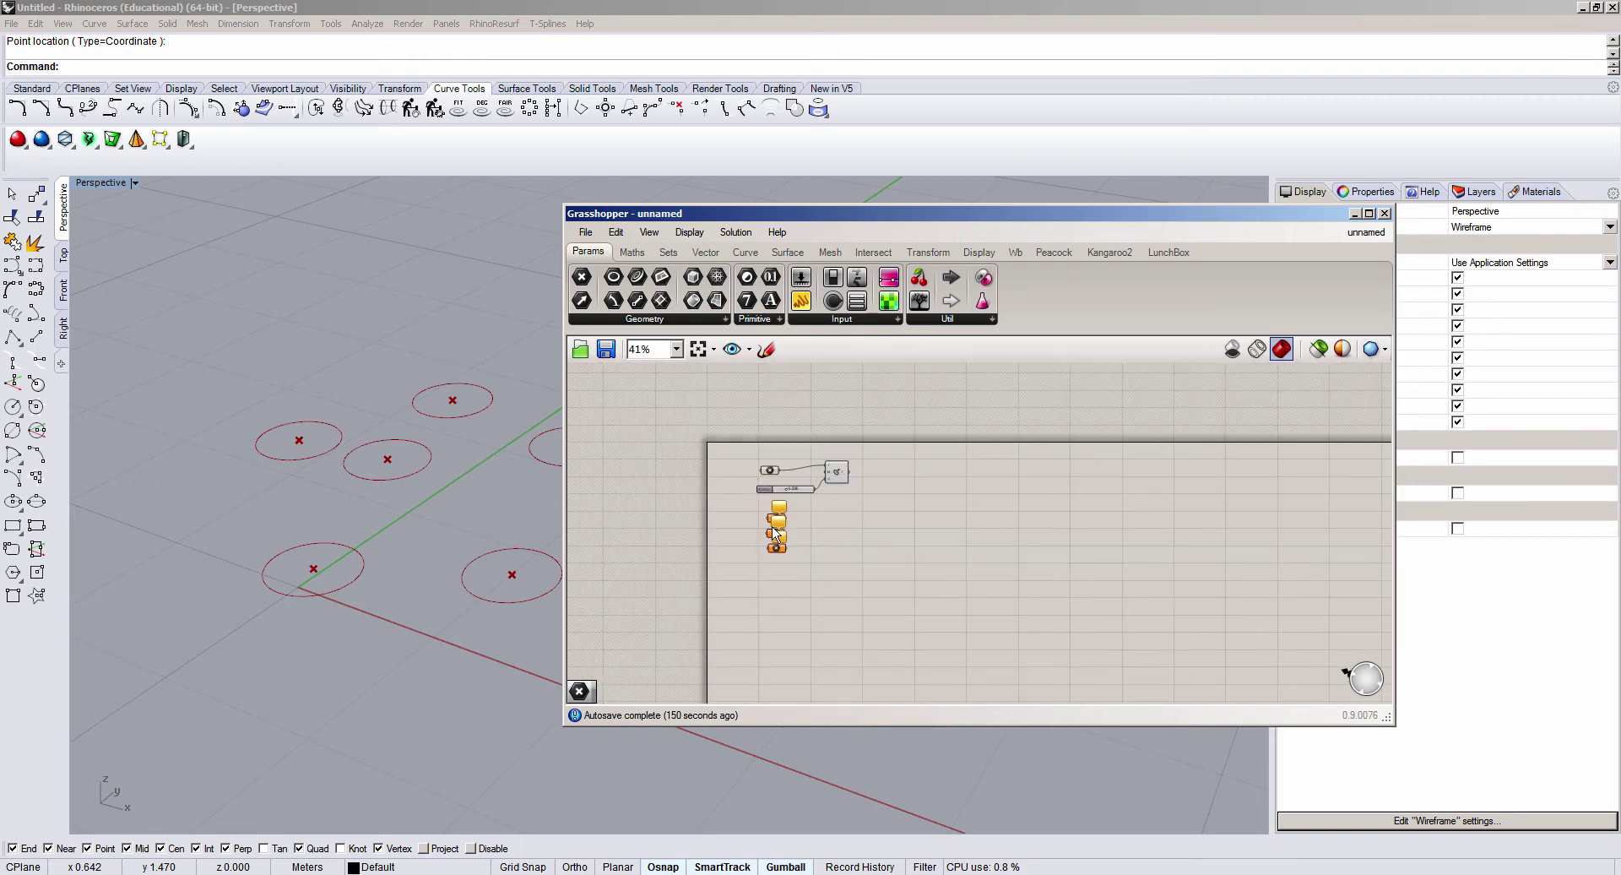
scroll(789, 474, up, 3)
right_drag(711, 494, 824, 476)
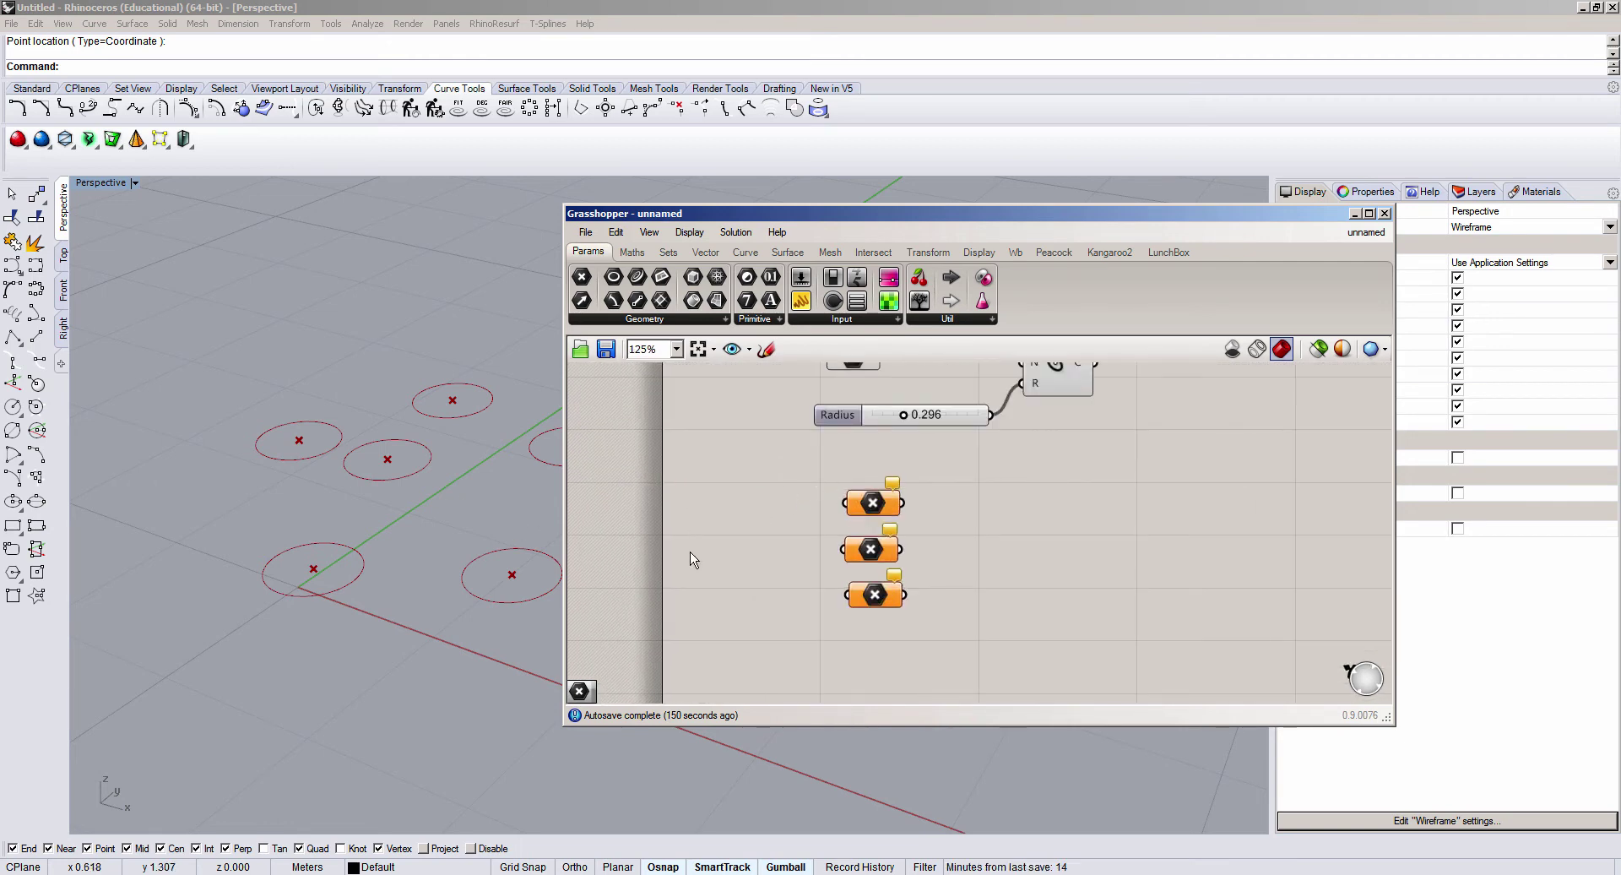
Step: Assign each of the three new Point parameters one point picked in the Rhino viewport
right_click(866, 509)
click(882, 718)
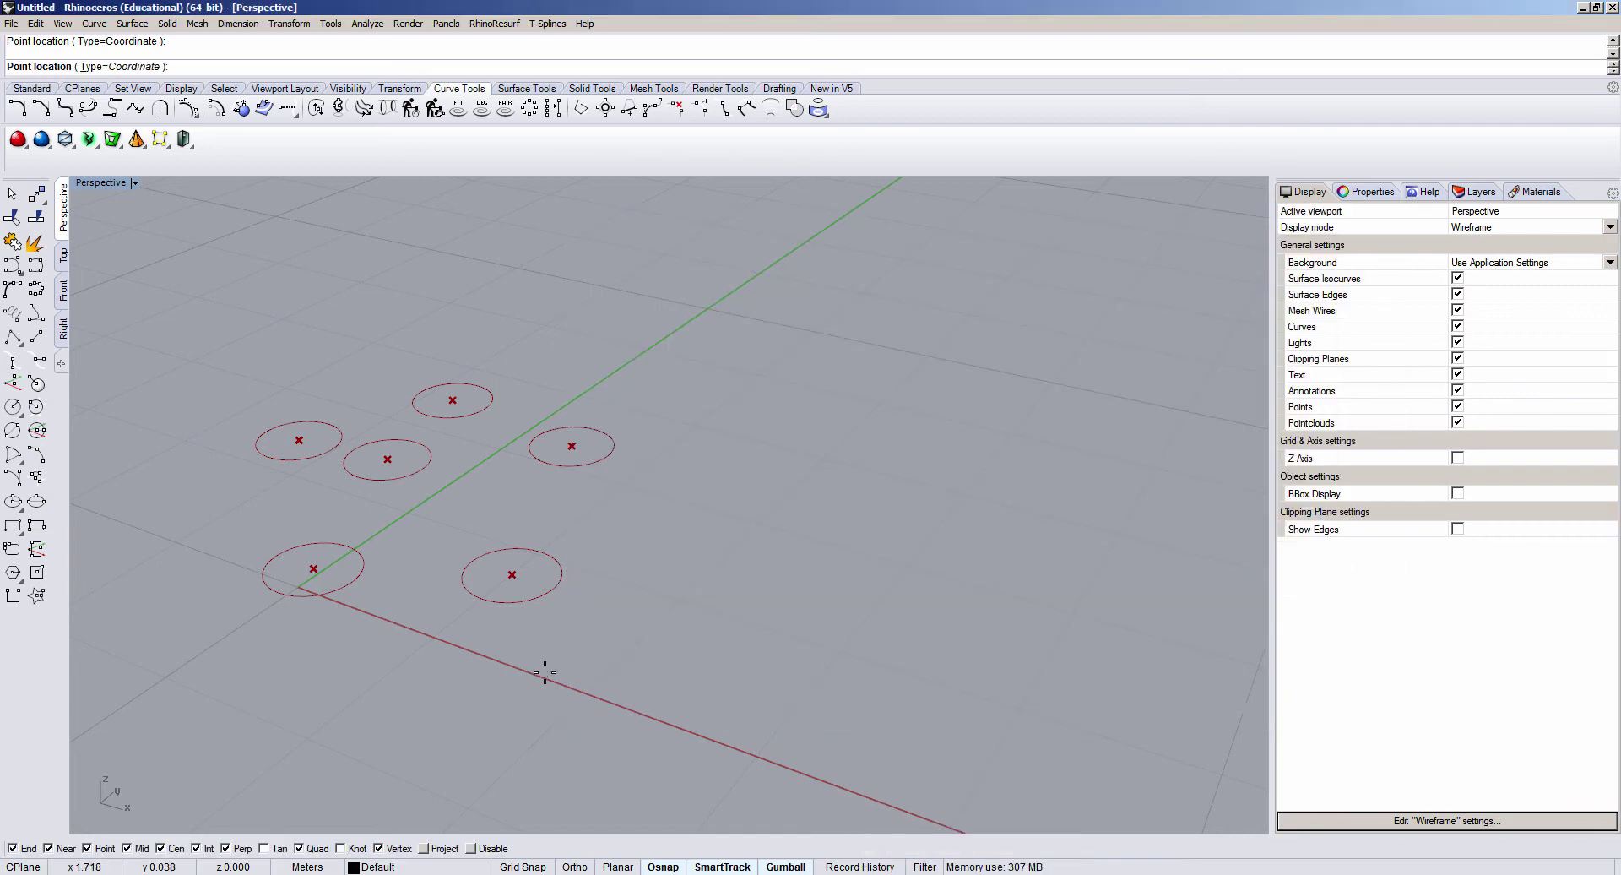
click(545, 673)
right_click(871, 550)
click(887, 719)
click(687, 589)
right_click(863, 596)
click(887, 720)
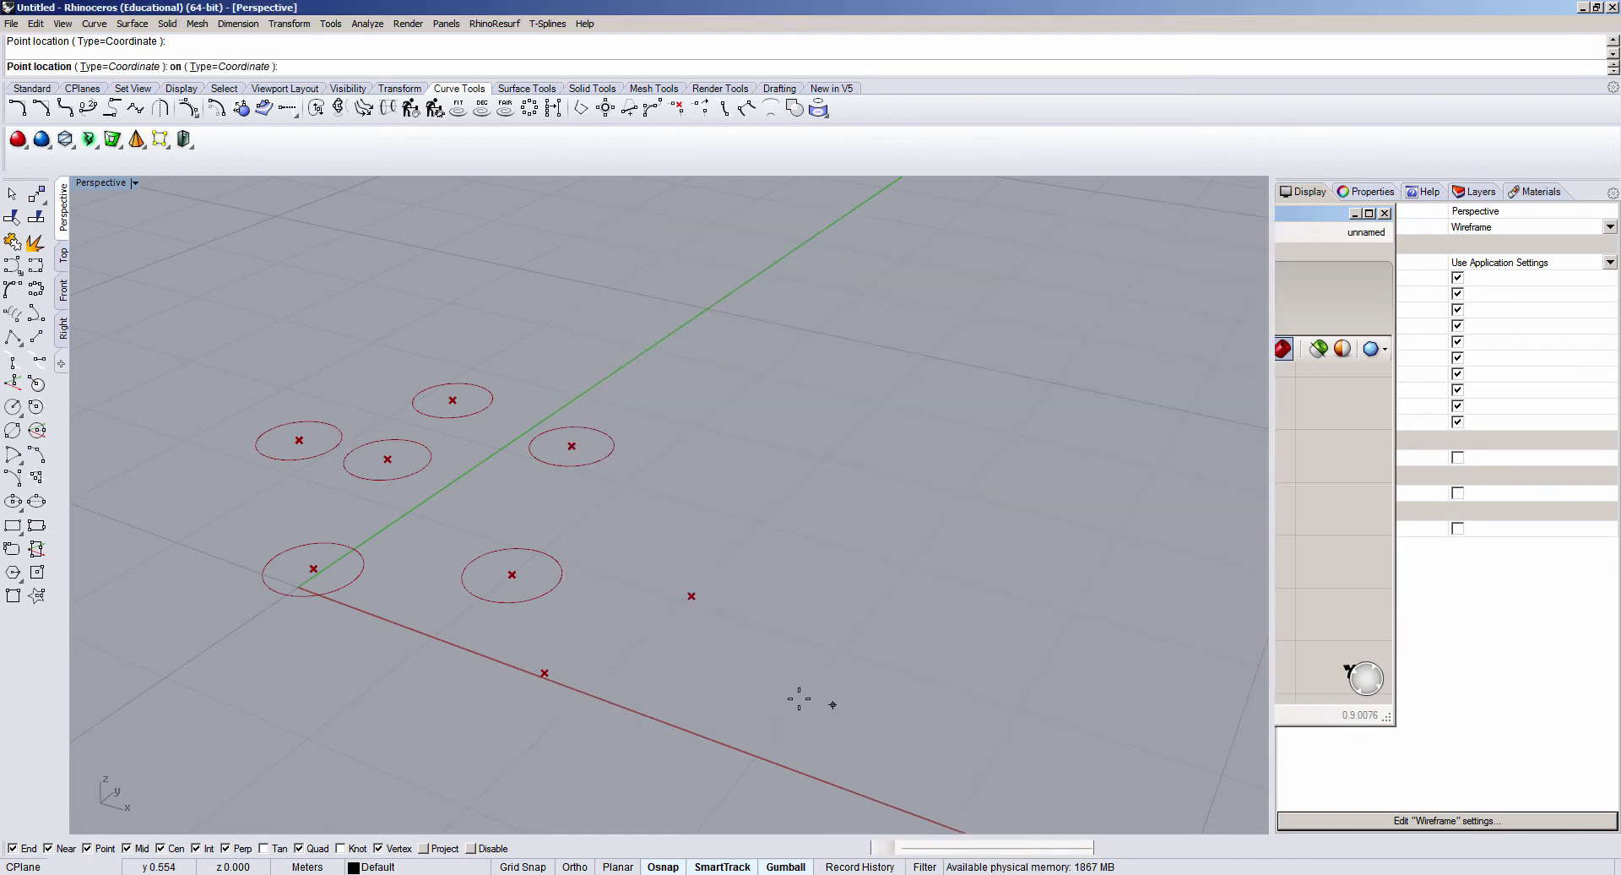
click(796, 698)
scroll(756, 556, down, 2)
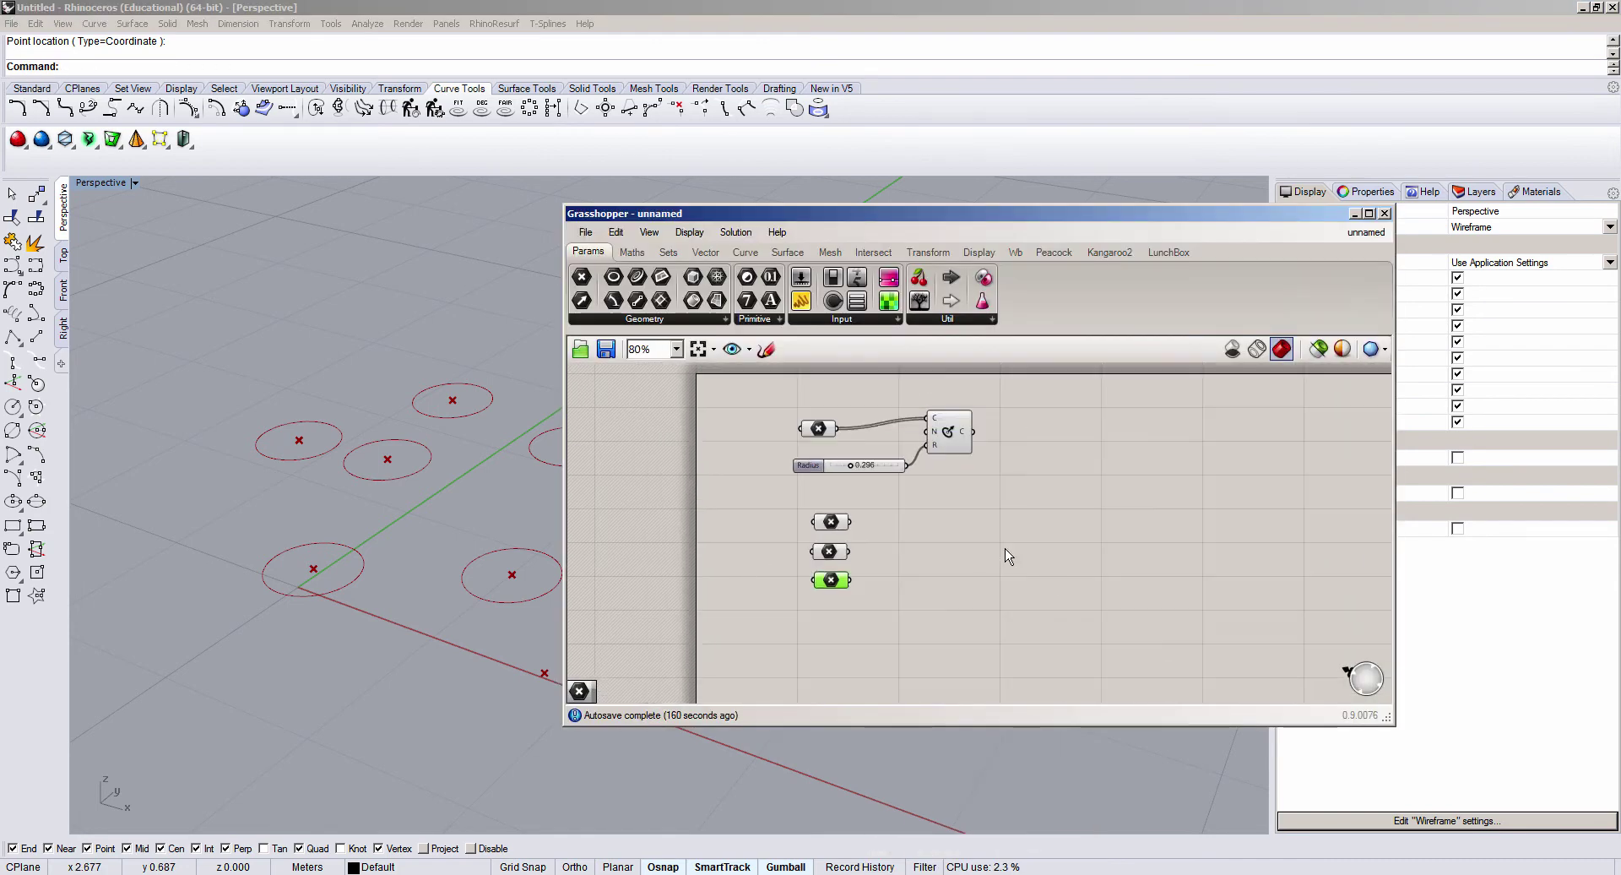
Step: Copy the radius-driven Circle component below, then undo the copy
click(945, 435)
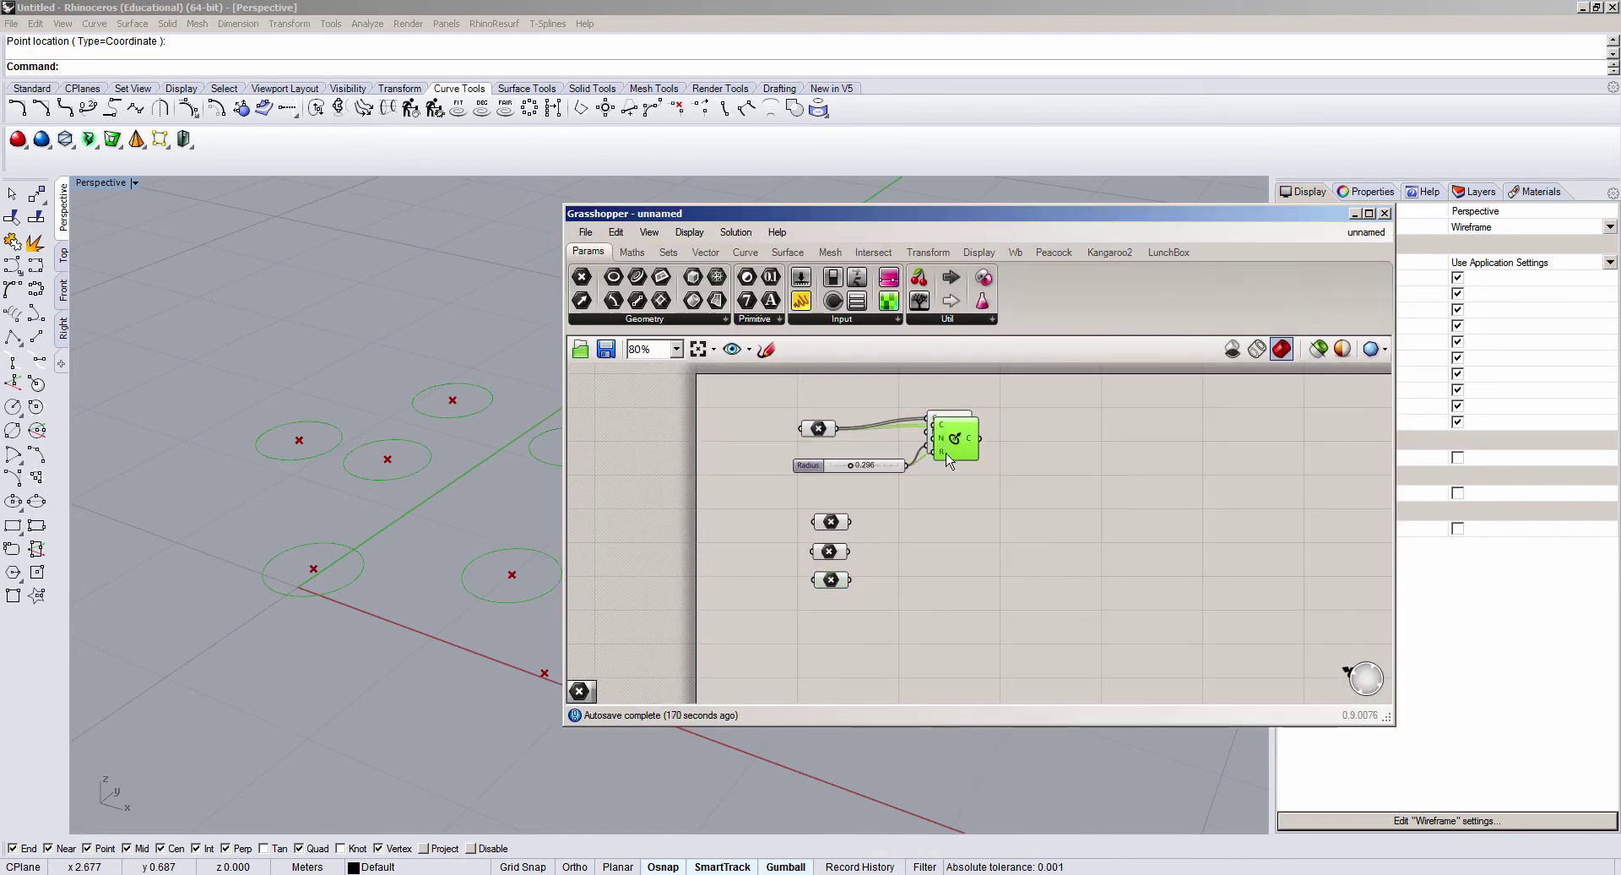
mouse_move(946, 439)
alt+mouse_down()
mouse_move(934, 552)
mouse_move(940, 522)
alt+mouse_up()
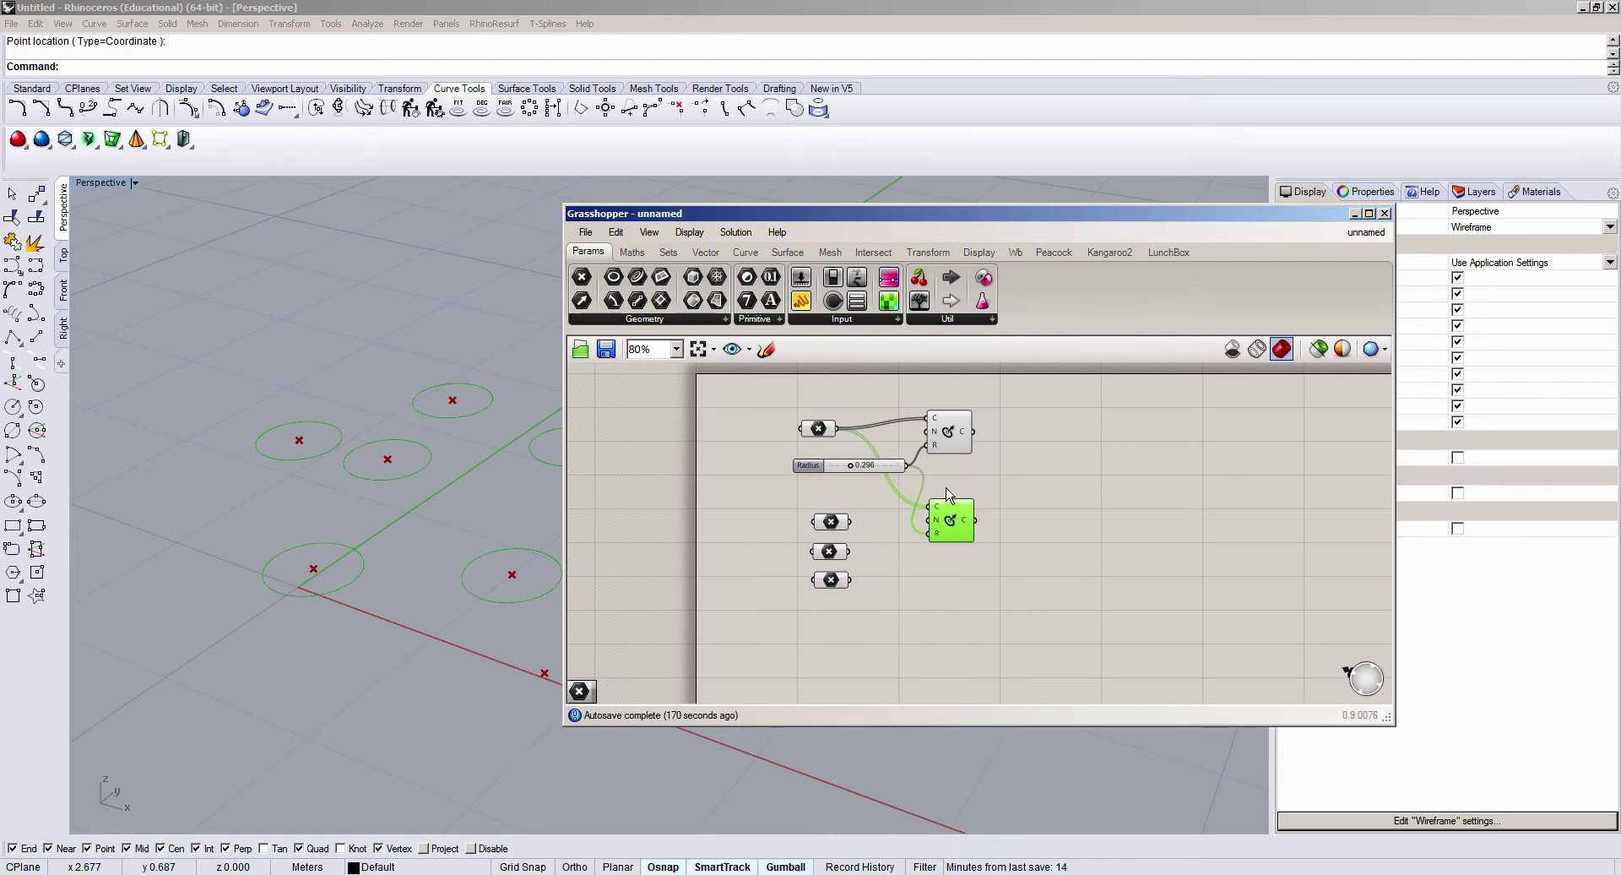
click(946, 494)
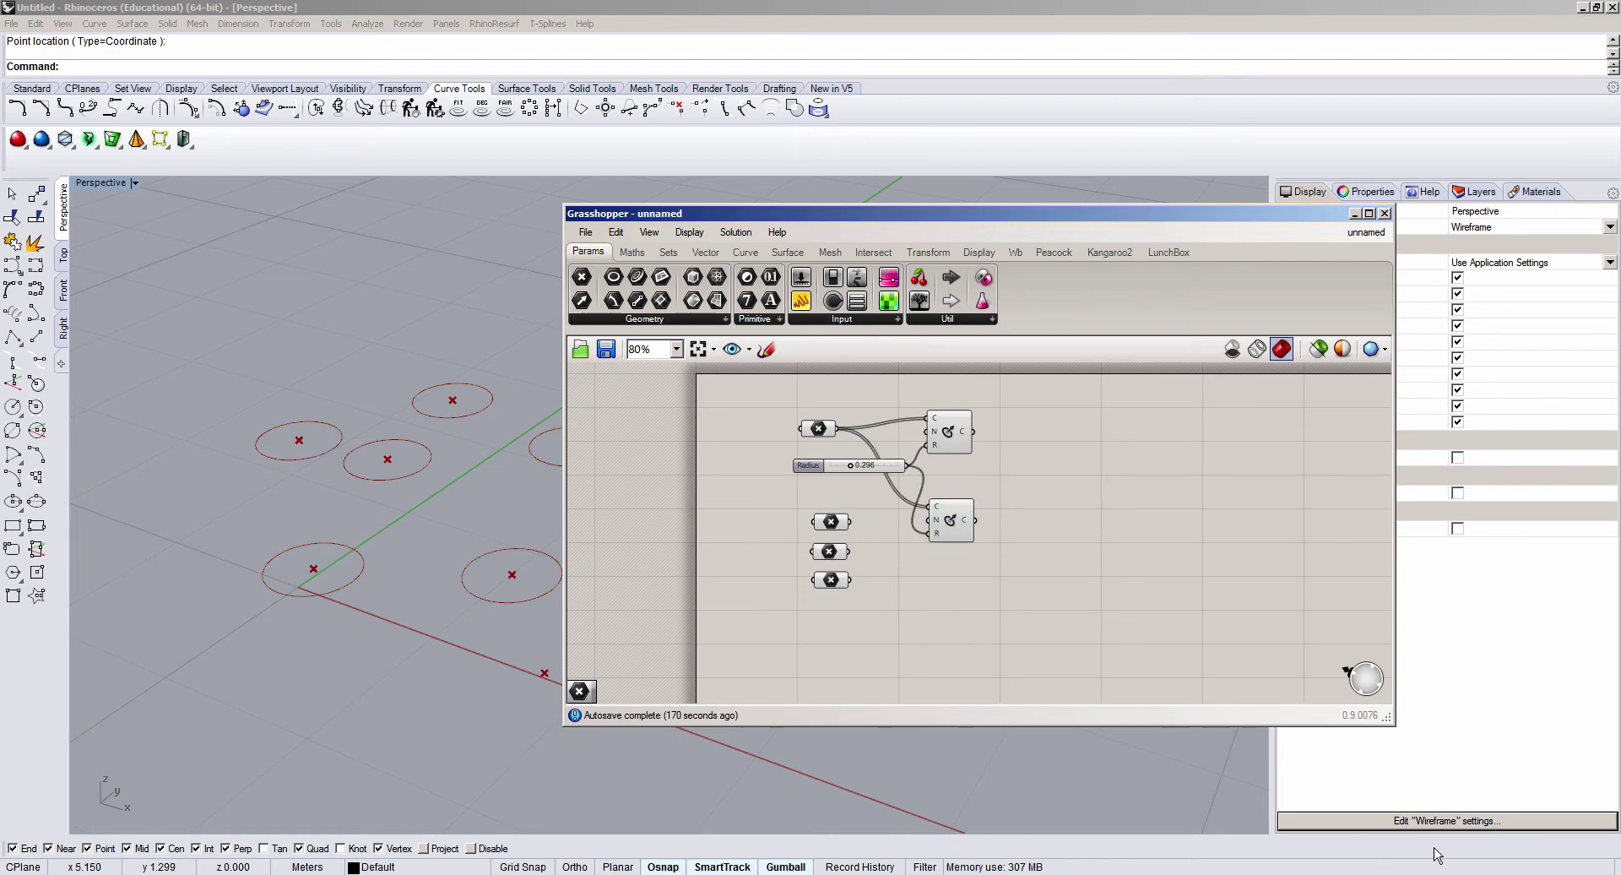
key(ctrl+z)
key(ctrl+z)
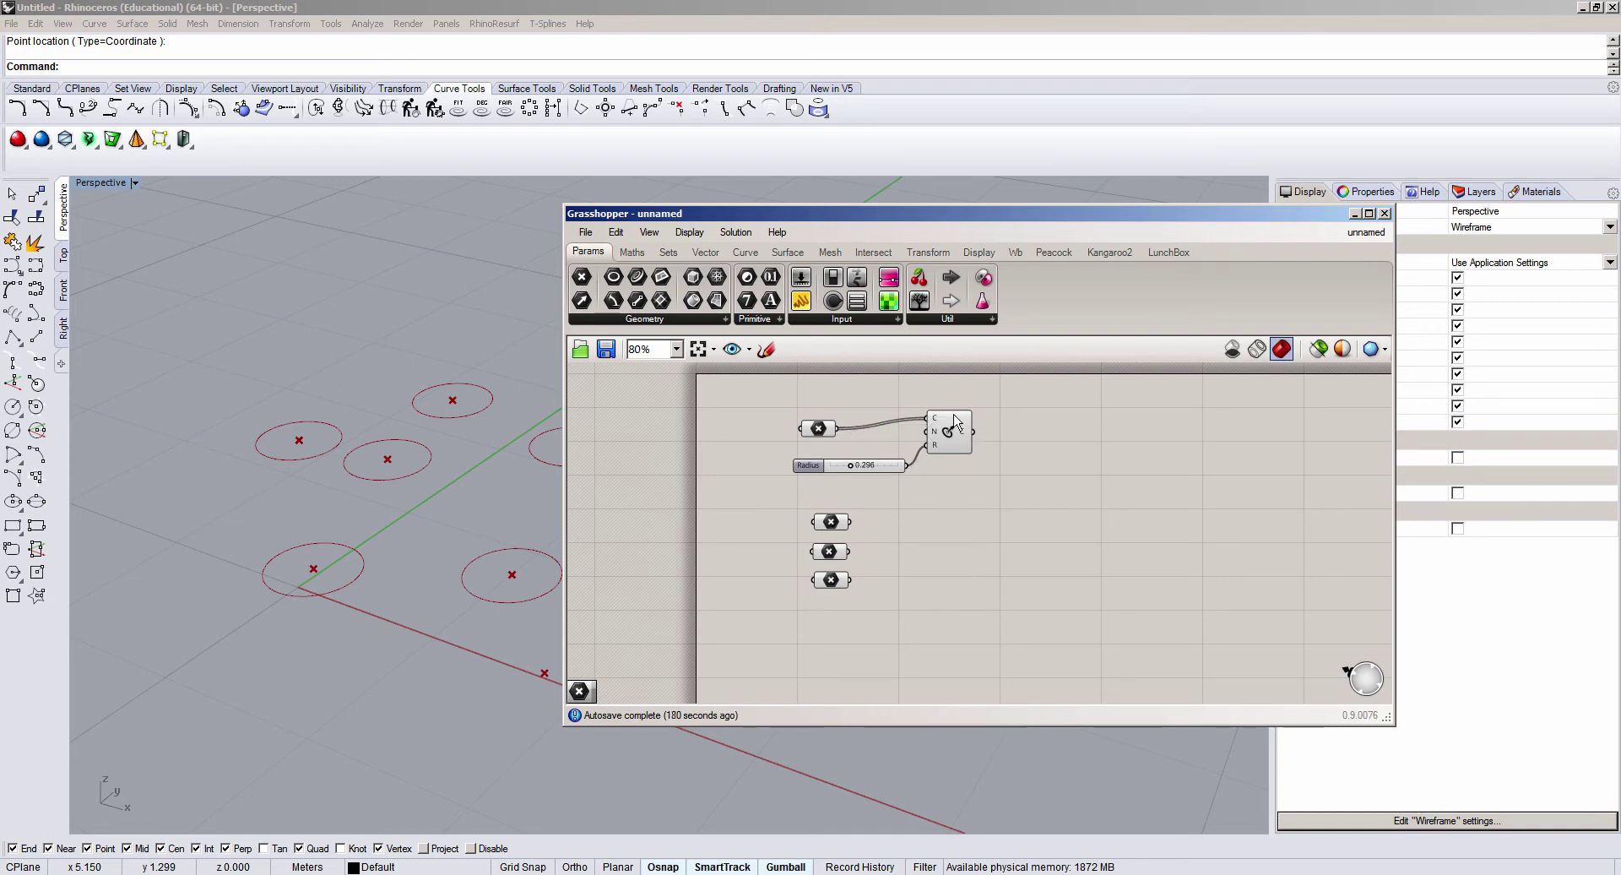
Step: Place a Circle CNR component and wire all three new points into its C input
double_click(915, 539)
text(circ)
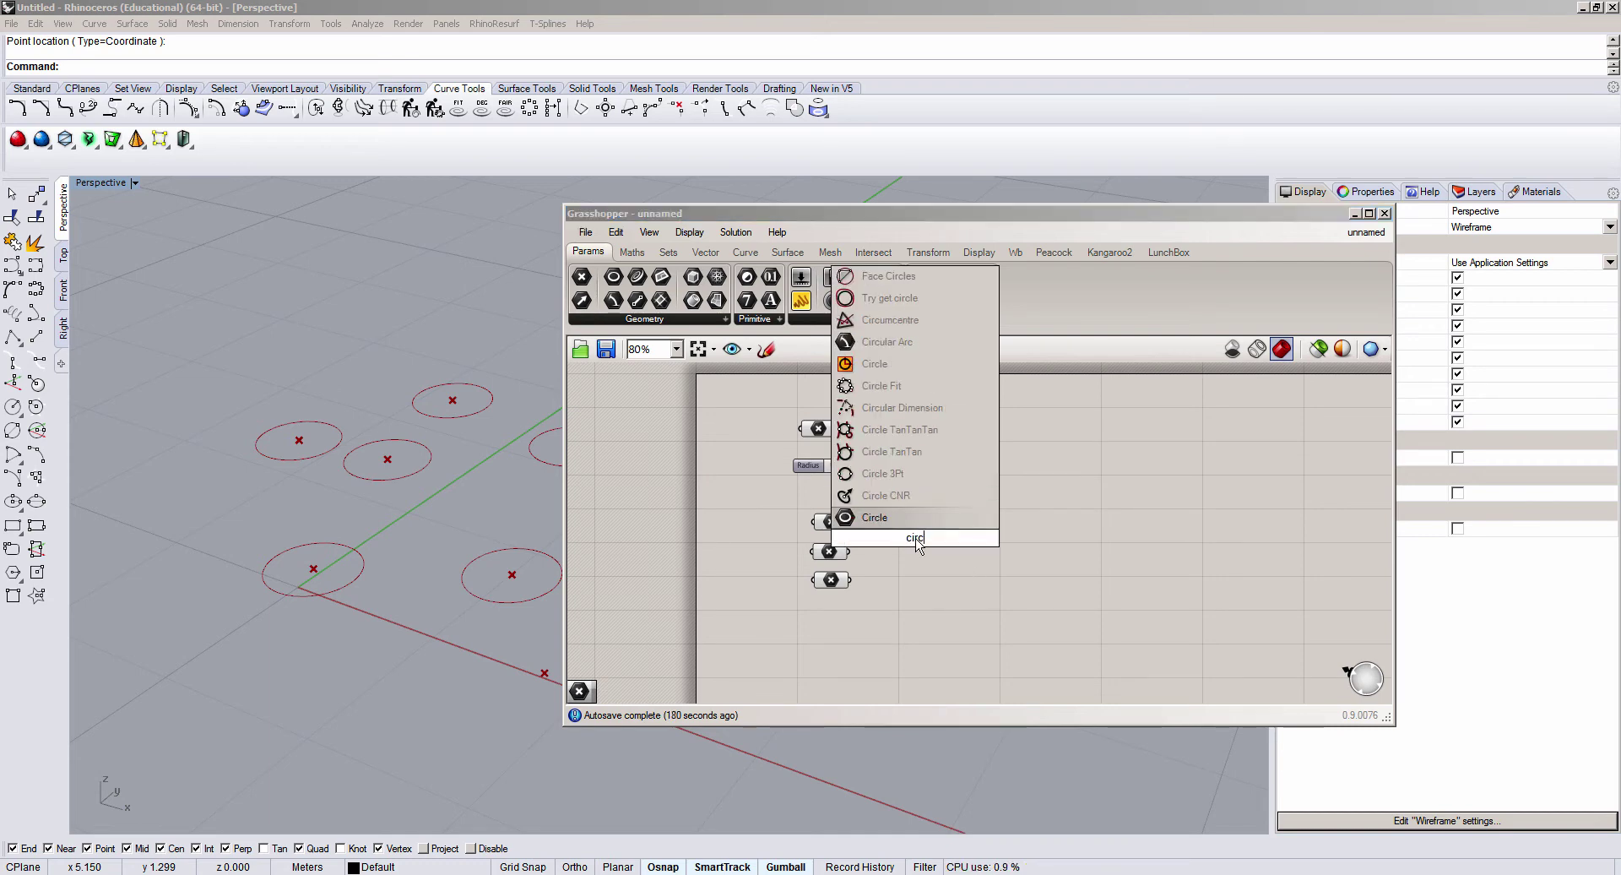
key(Return)
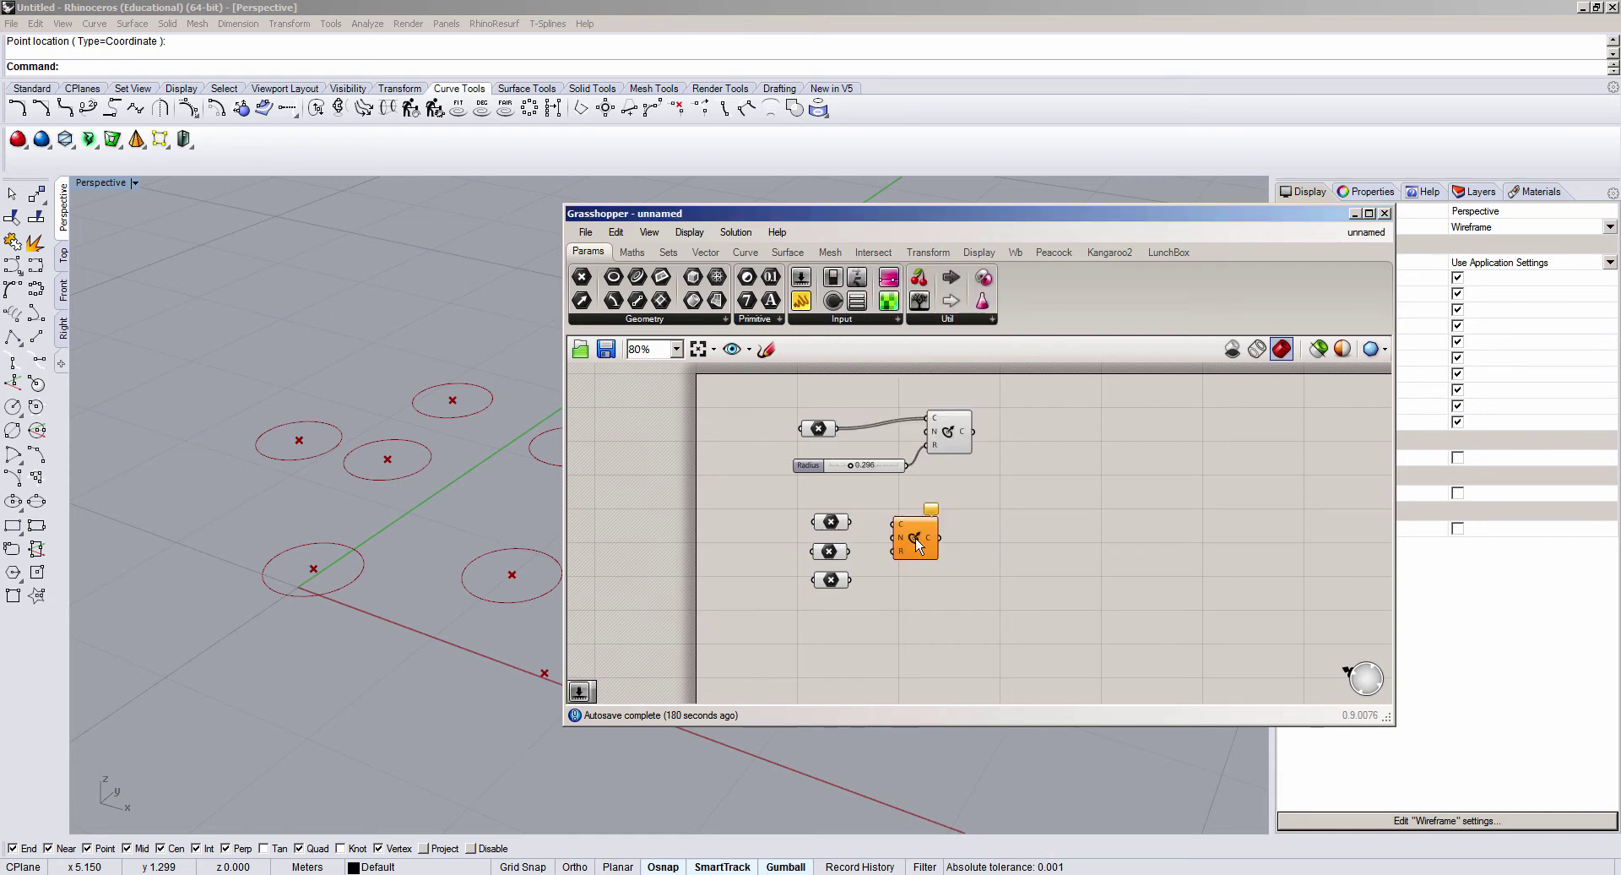
scroll(895, 519, up, 3)
drag(871, 512, 803, 553)
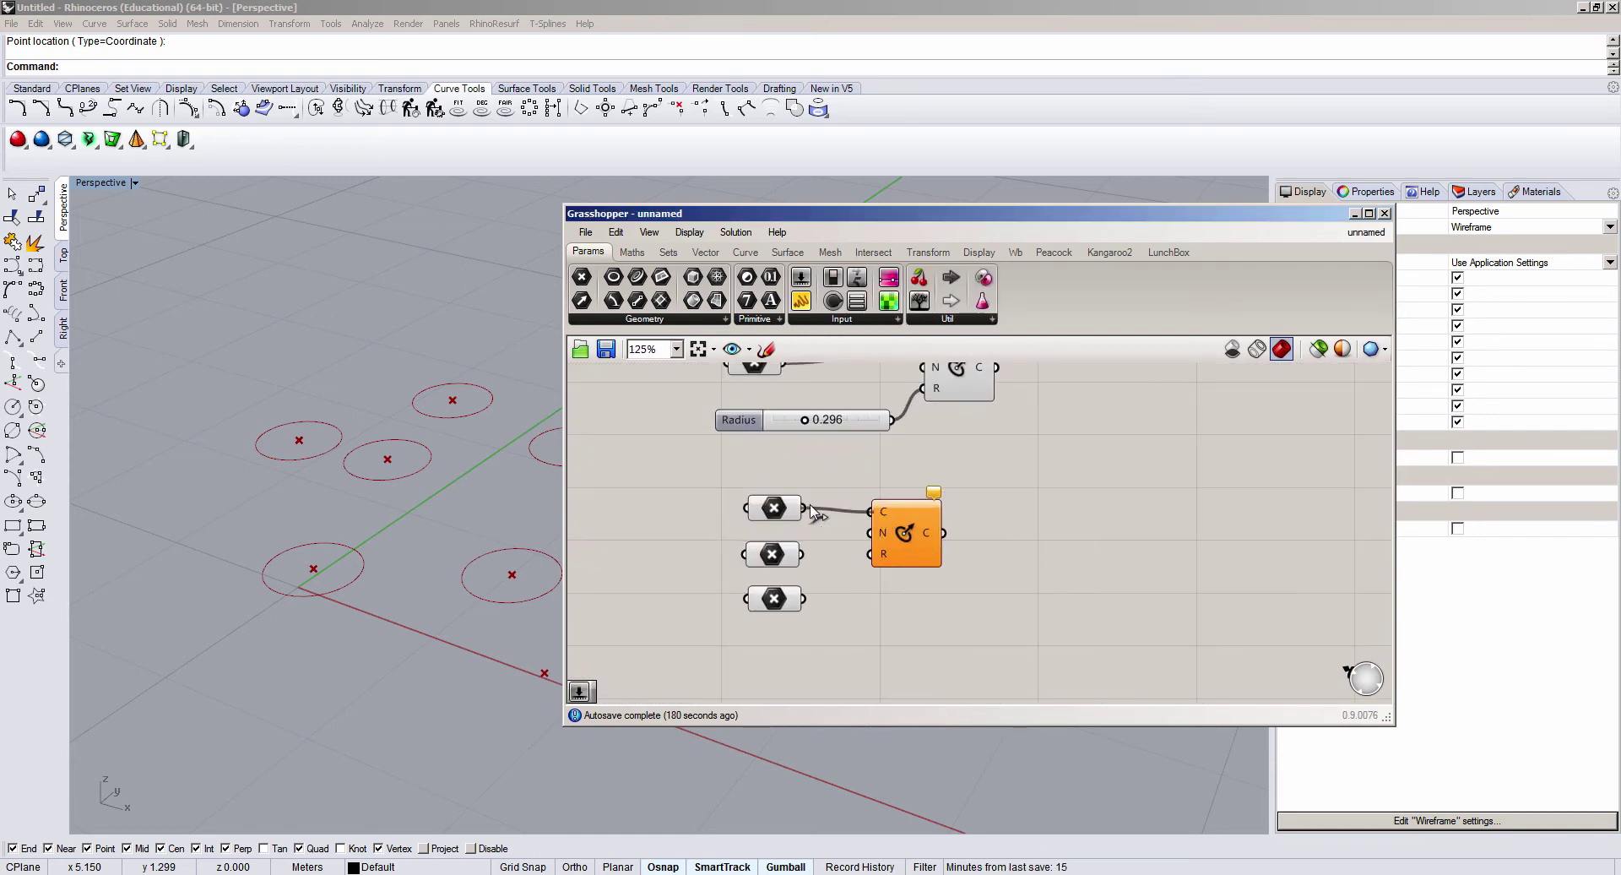
drag(882, 522, 941, 538)
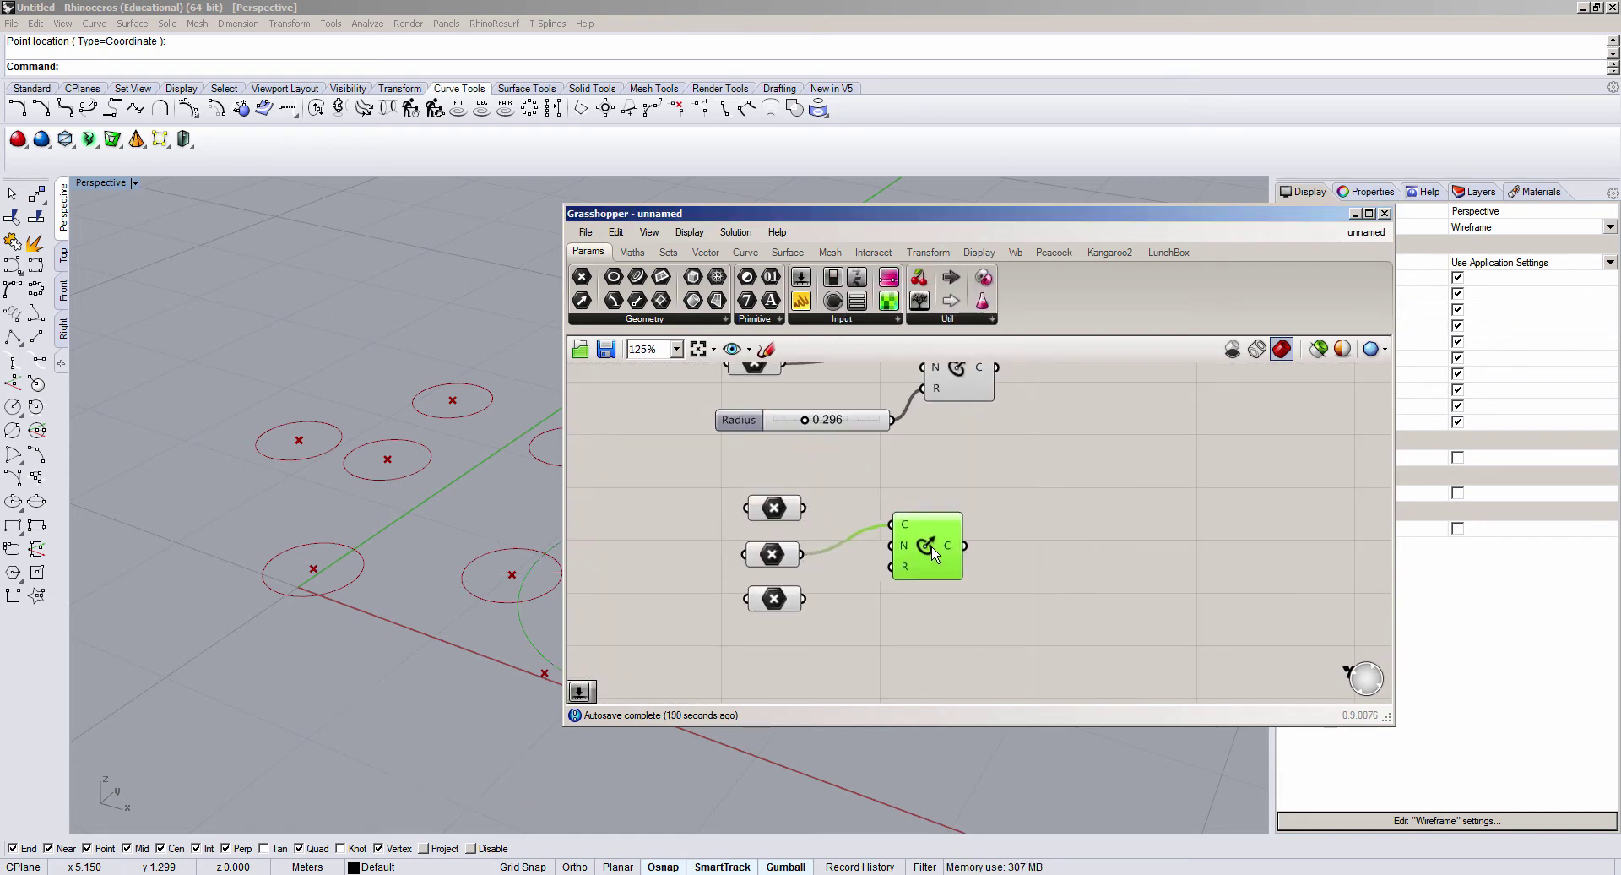
shift+drag(803, 600, 932, 532)
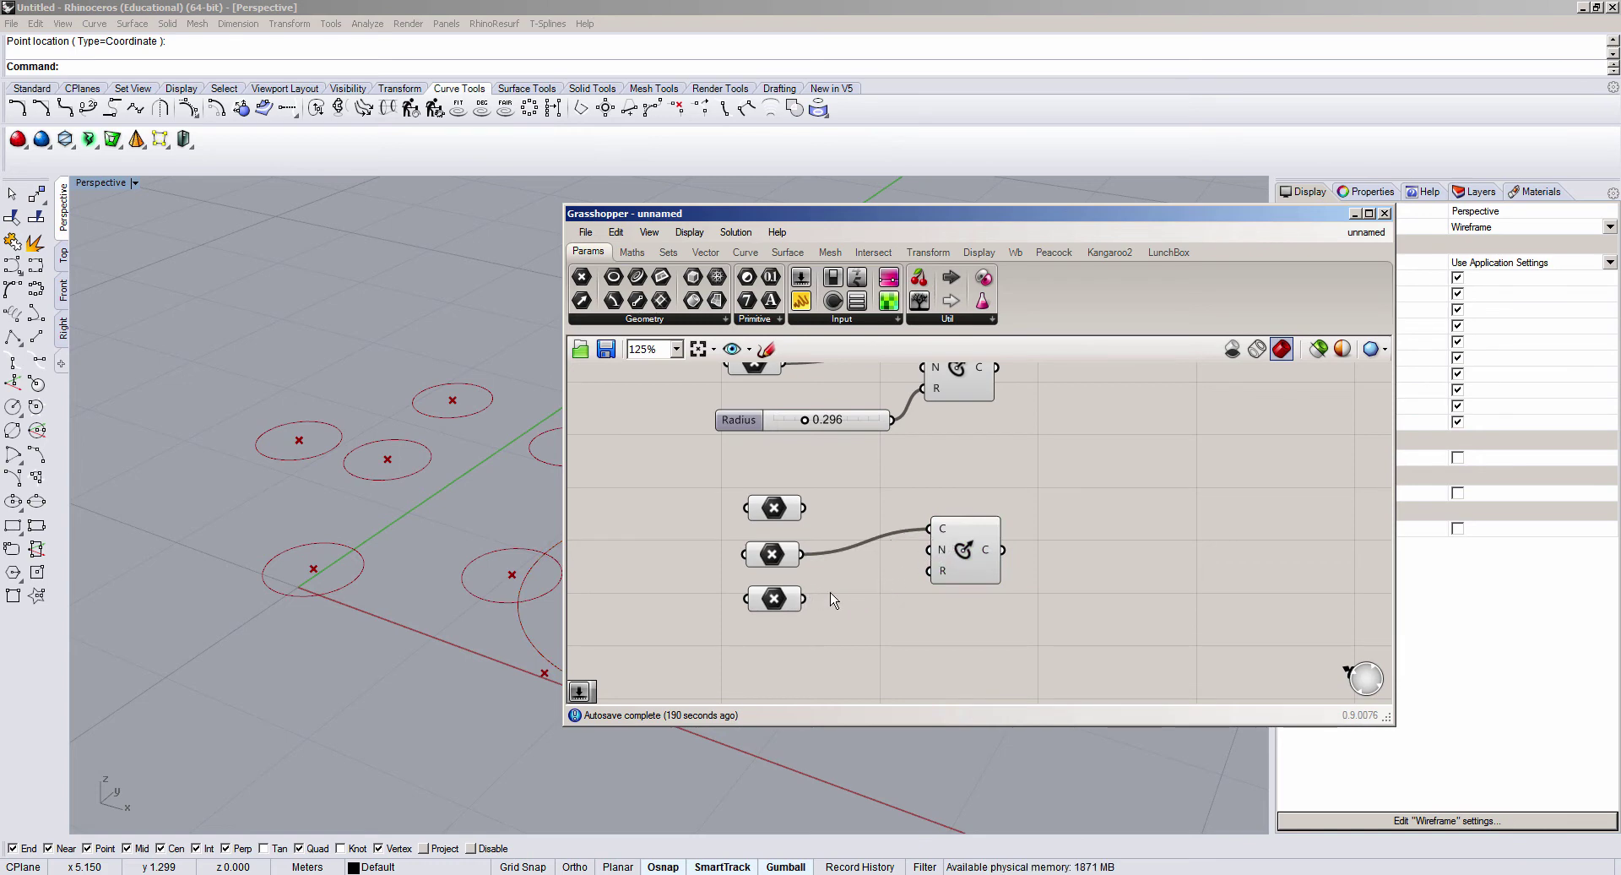
shift+drag(803, 599, 929, 528)
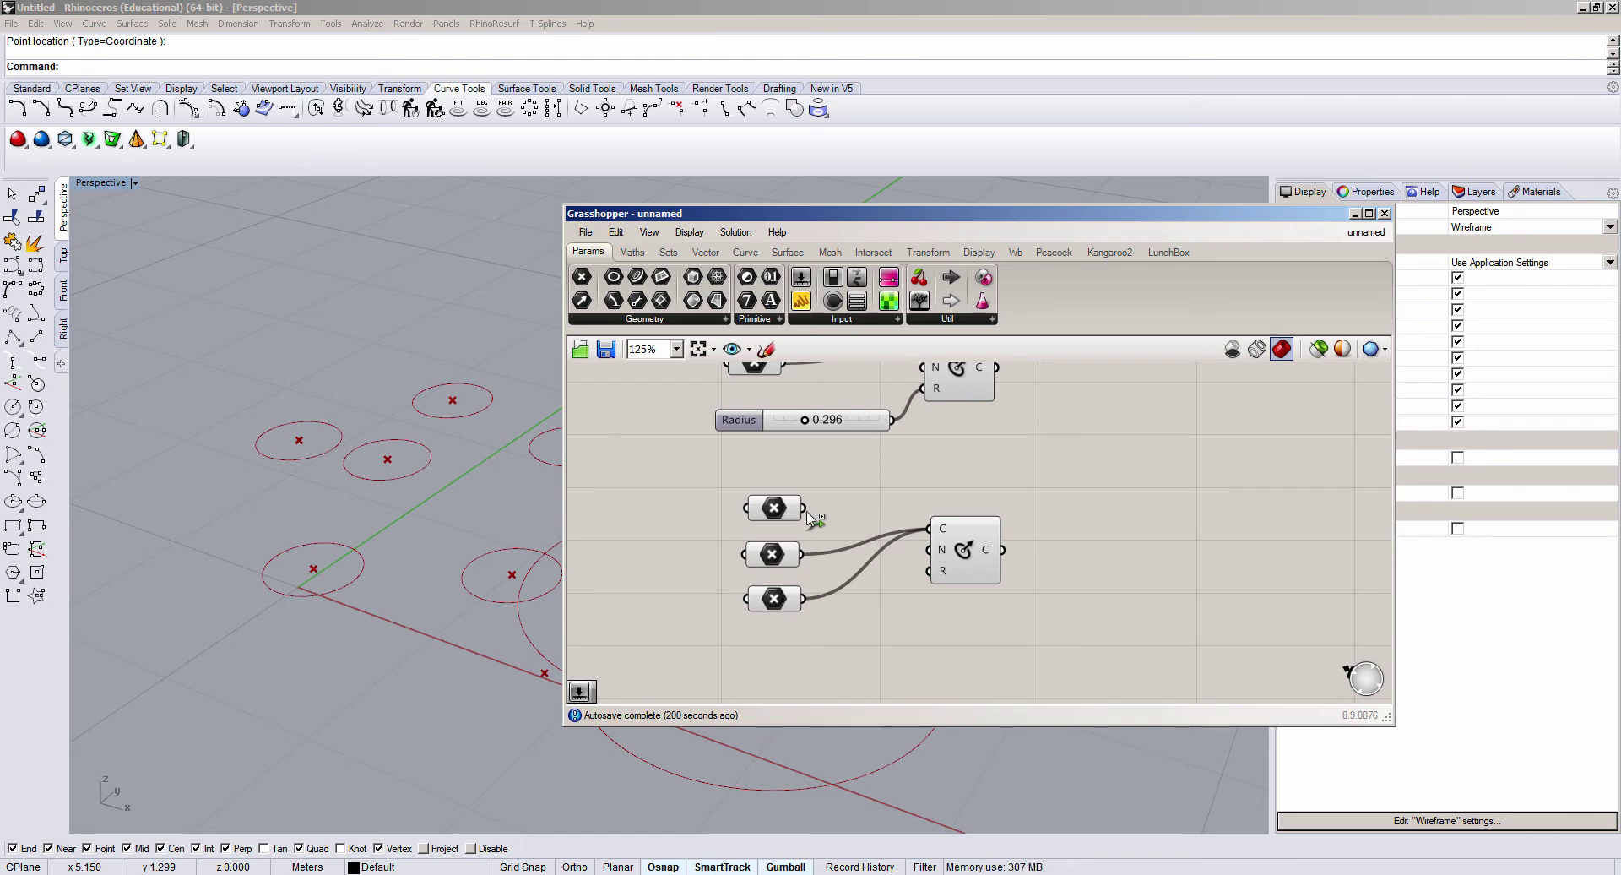
shift+drag(803, 508, 923, 530)
Step: Move the top point down-left and the middle point up-right, separating their circles
scroll(189, 499, down, 3)
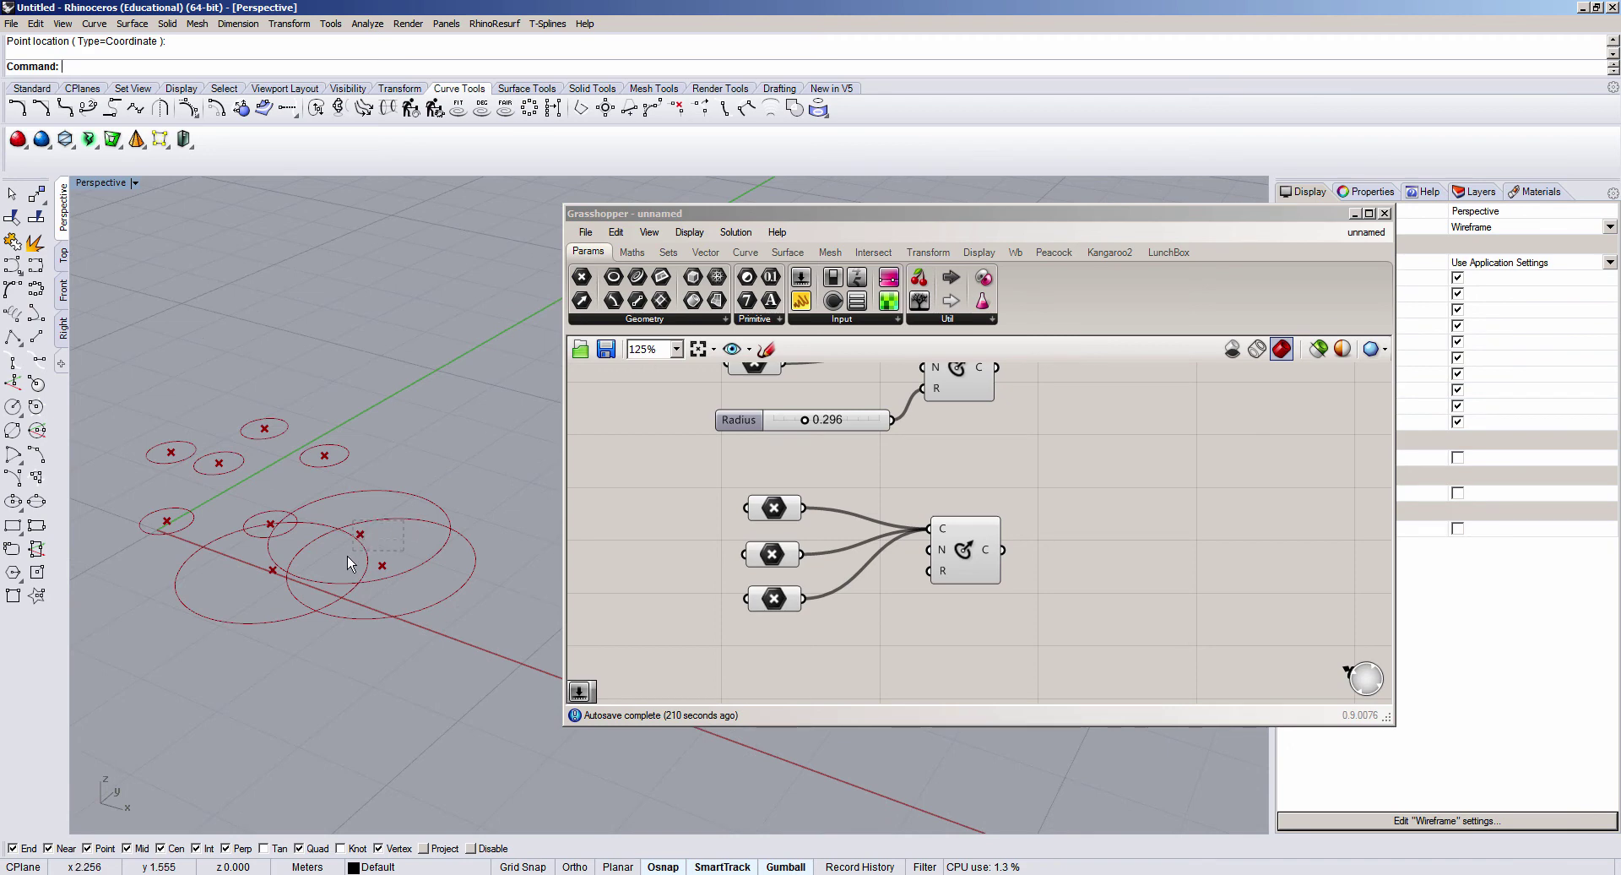
drag(889, 631, 849, 608)
click(787, 512)
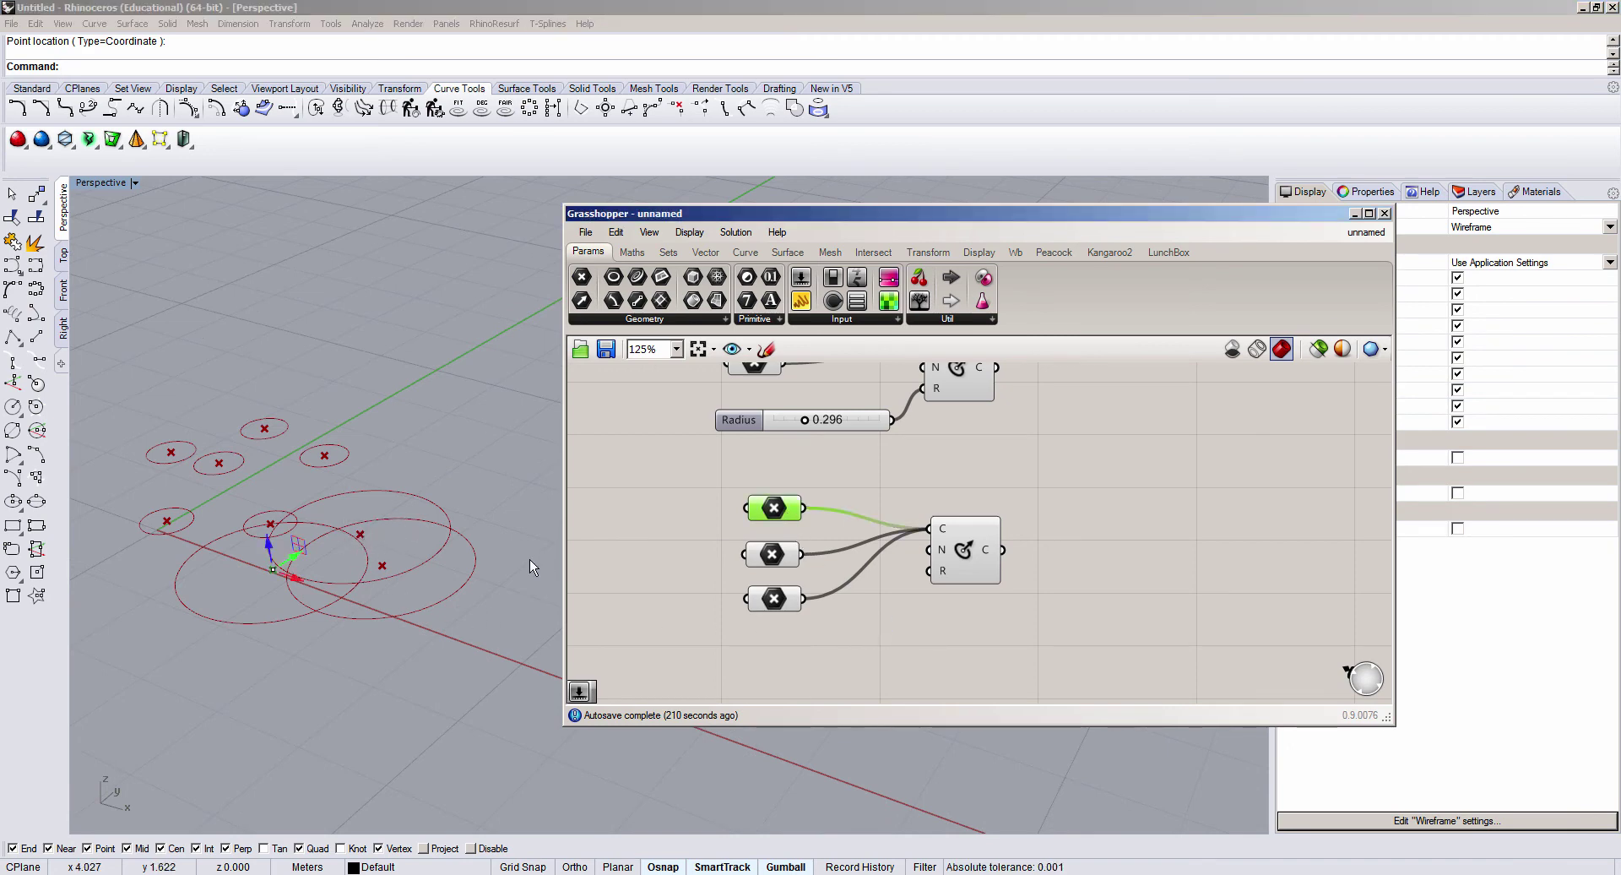
drag(311, 557, 271, 645)
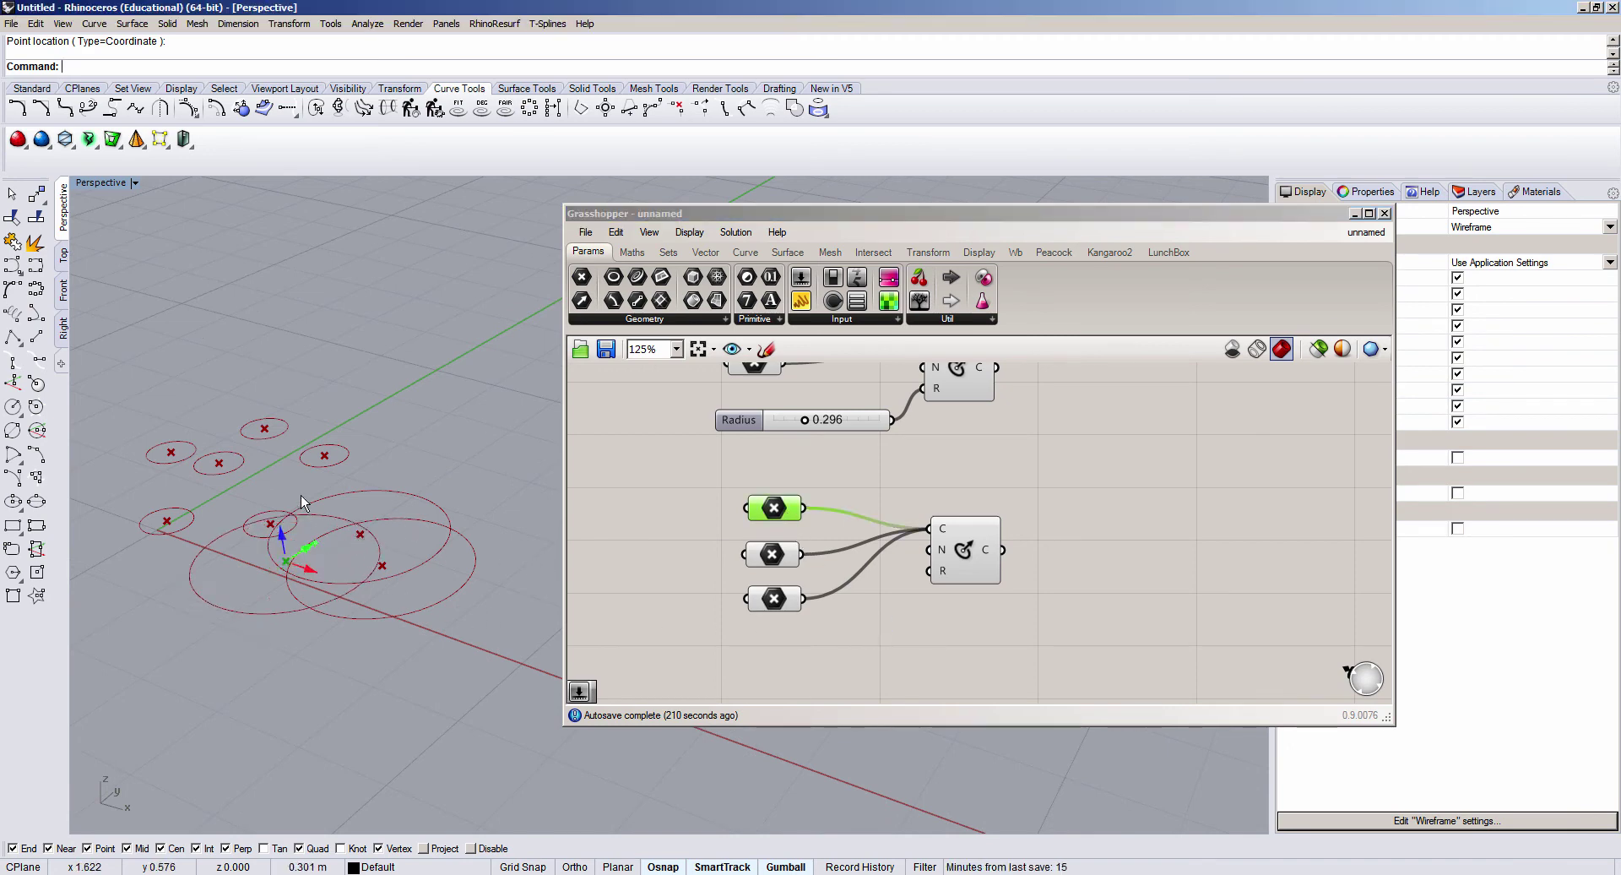
click(772, 554)
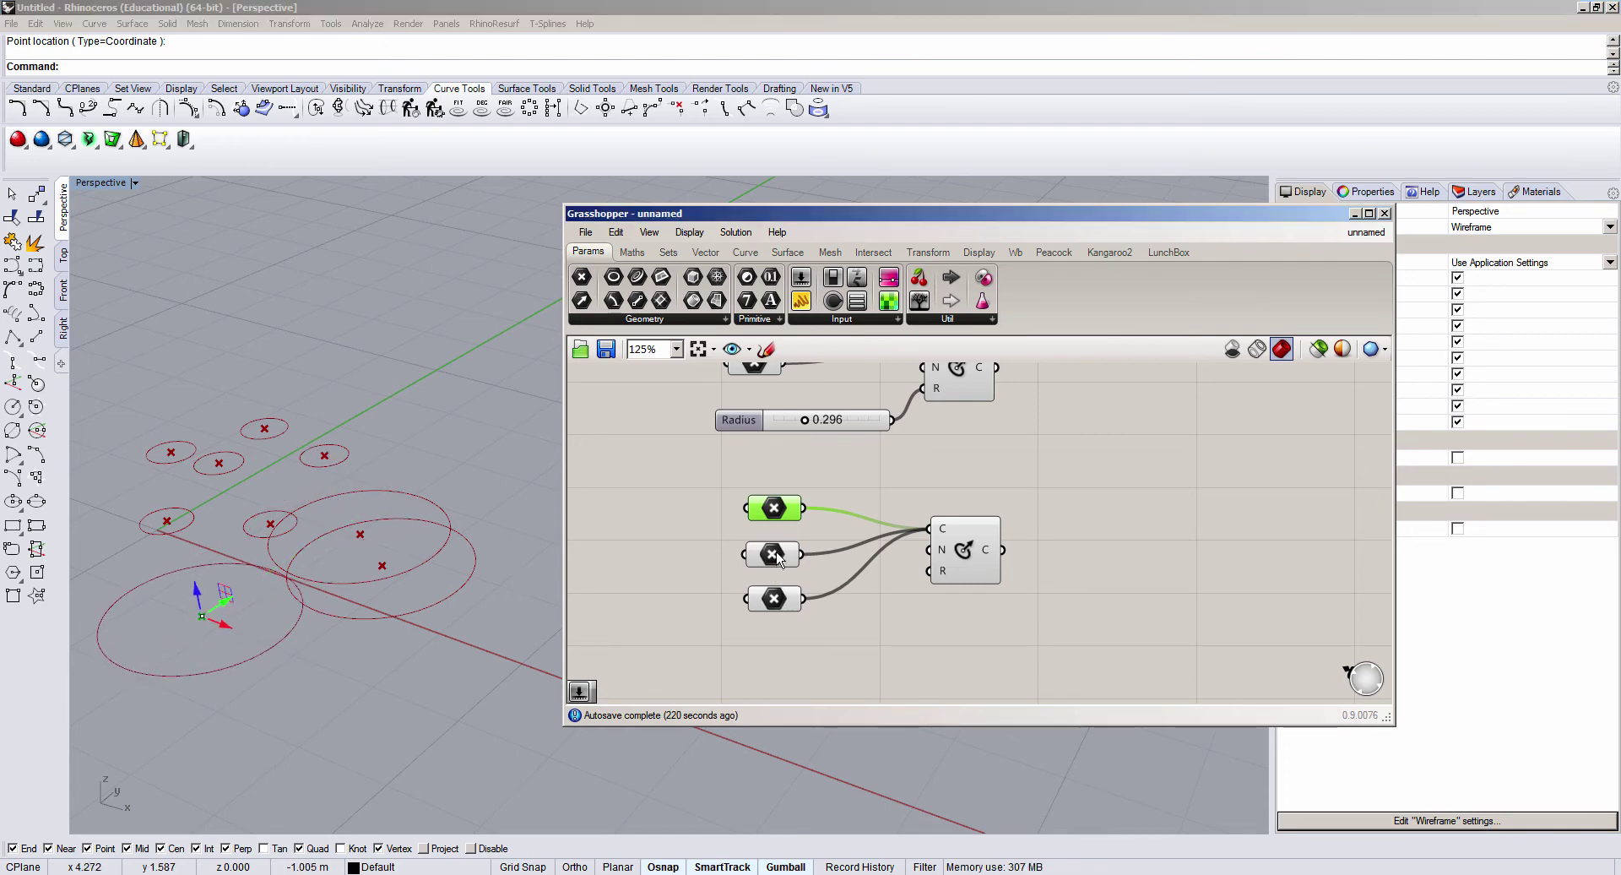
drag(363, 532, 498, 430)
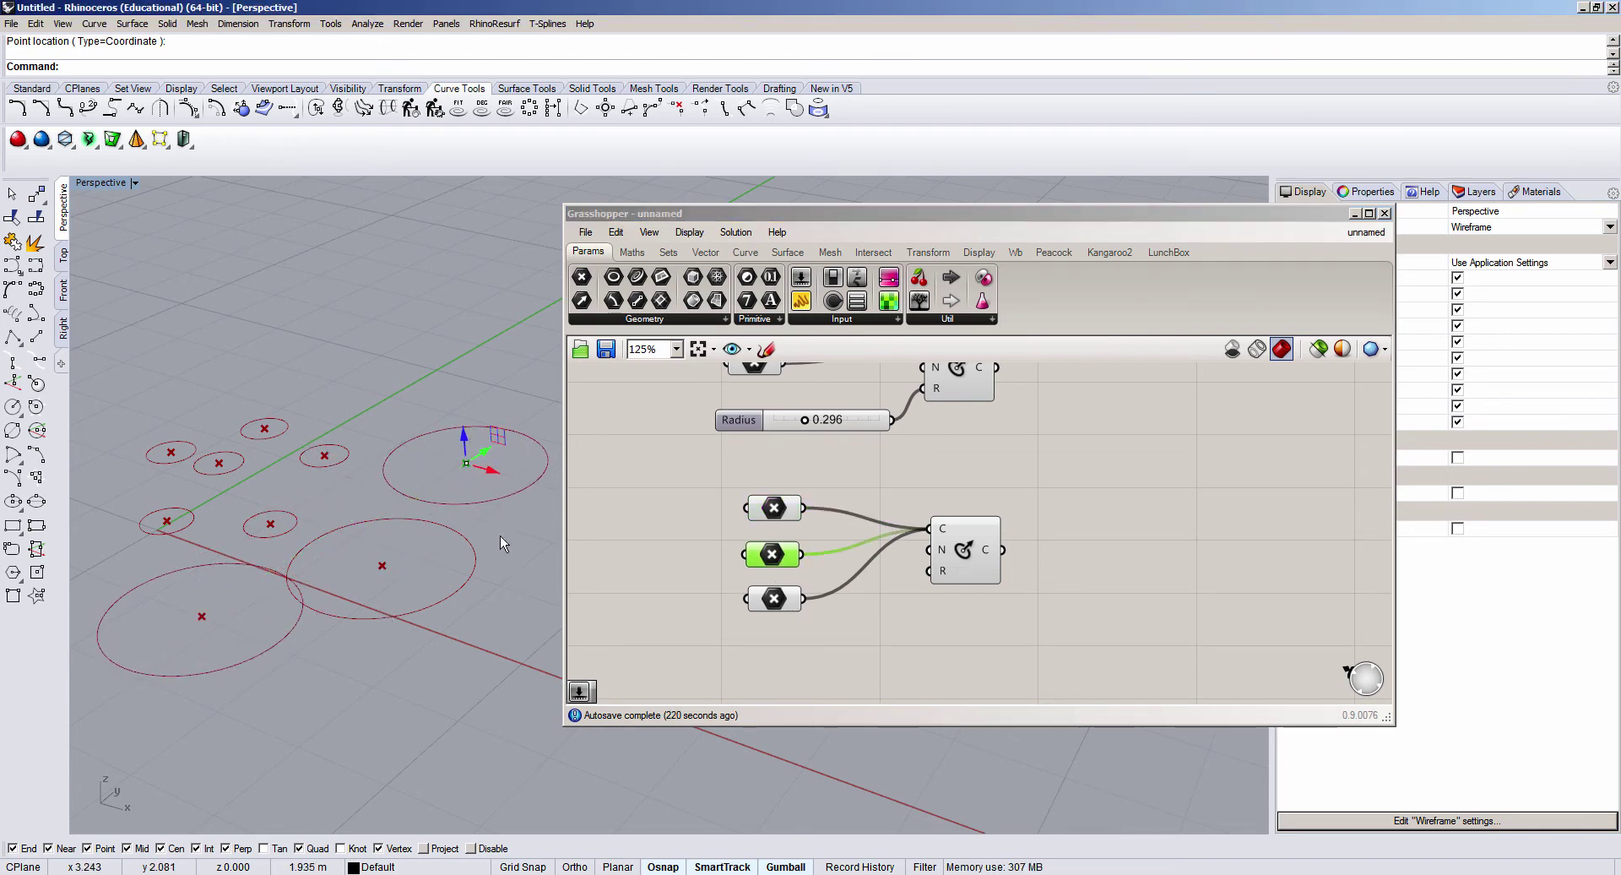
click(924, 623)
scroll(924, 623, down, 1)
scroll(848, 413, up, 1)
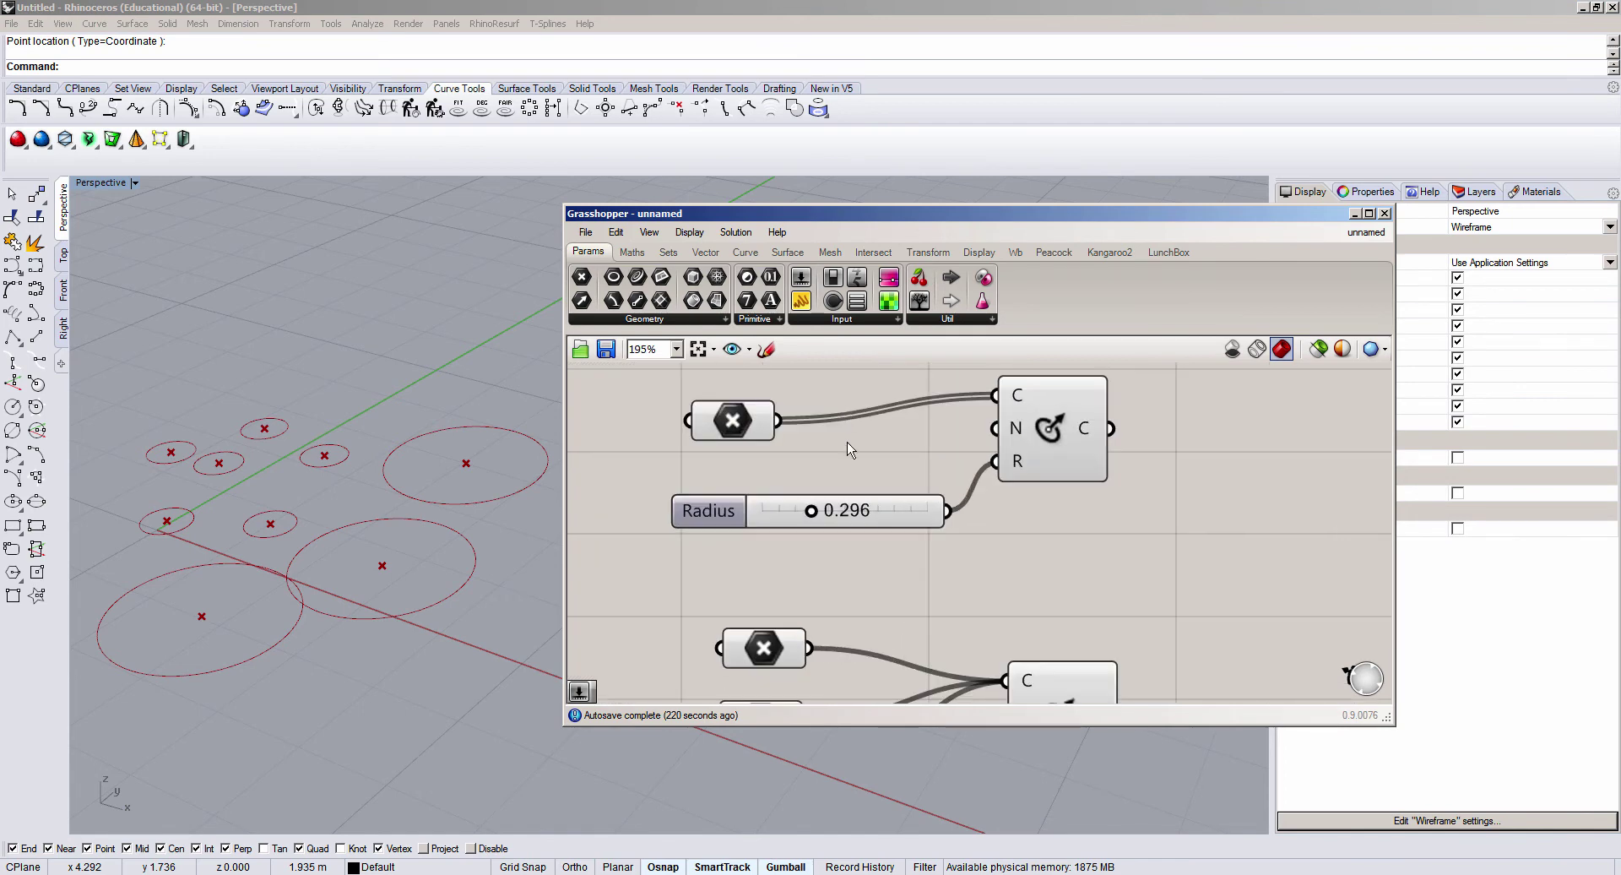
scroll(856, 580, down, 2)
scroll(991, 513, up, 1)
drag(983, 626, 1032, 634)
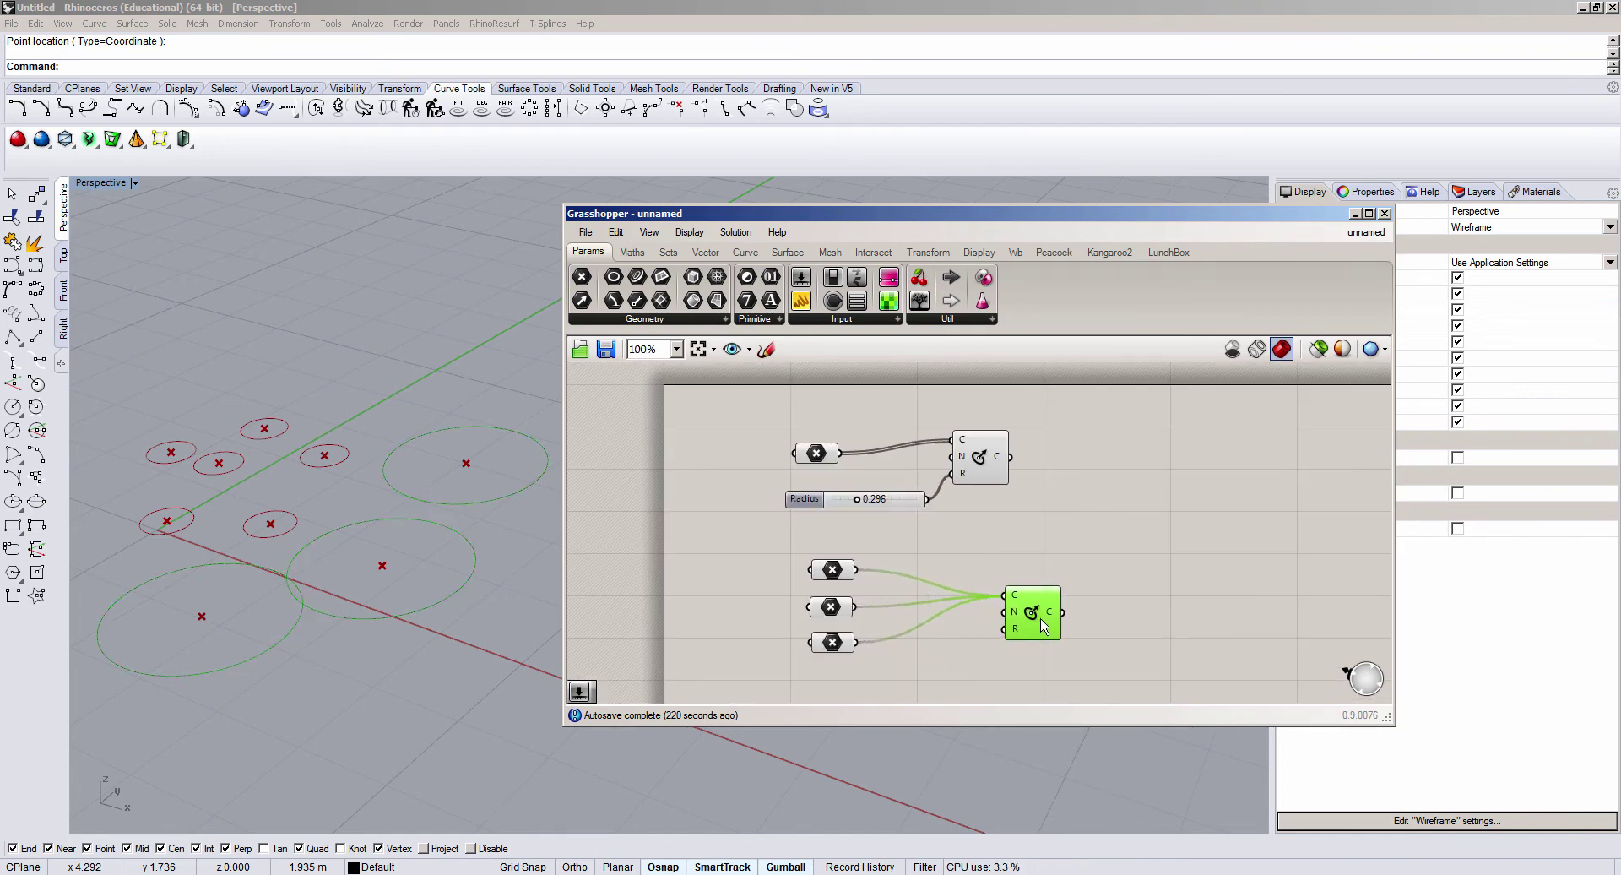
click(1020, 552)
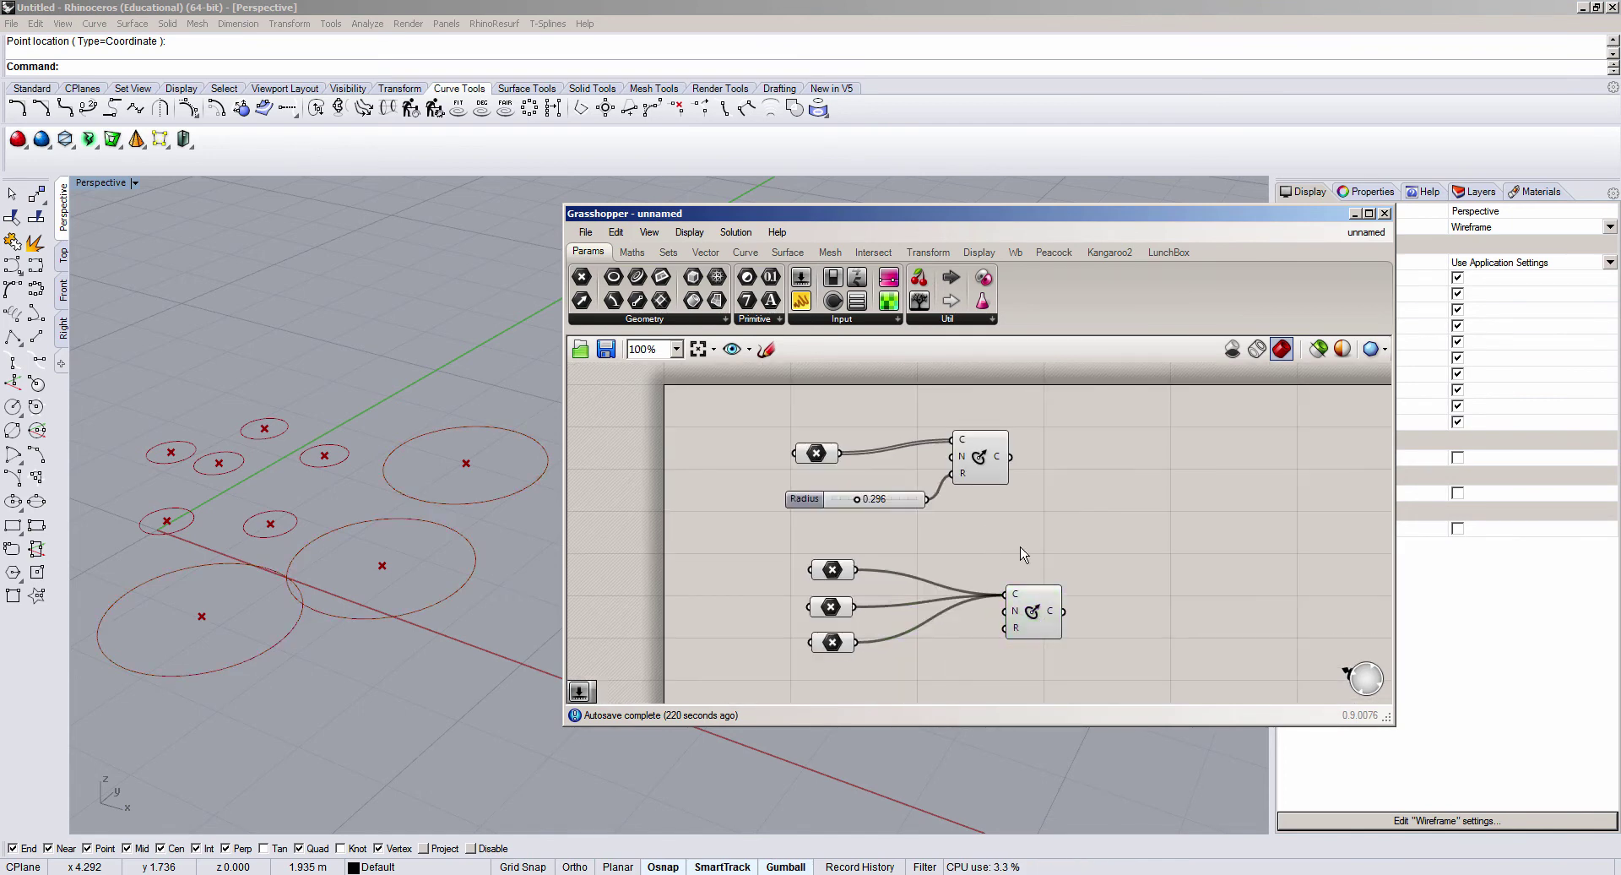
Step: Place an Extrude component from the 'extrude' search and shift it right
double_click(1064, 454)
text(extrude)
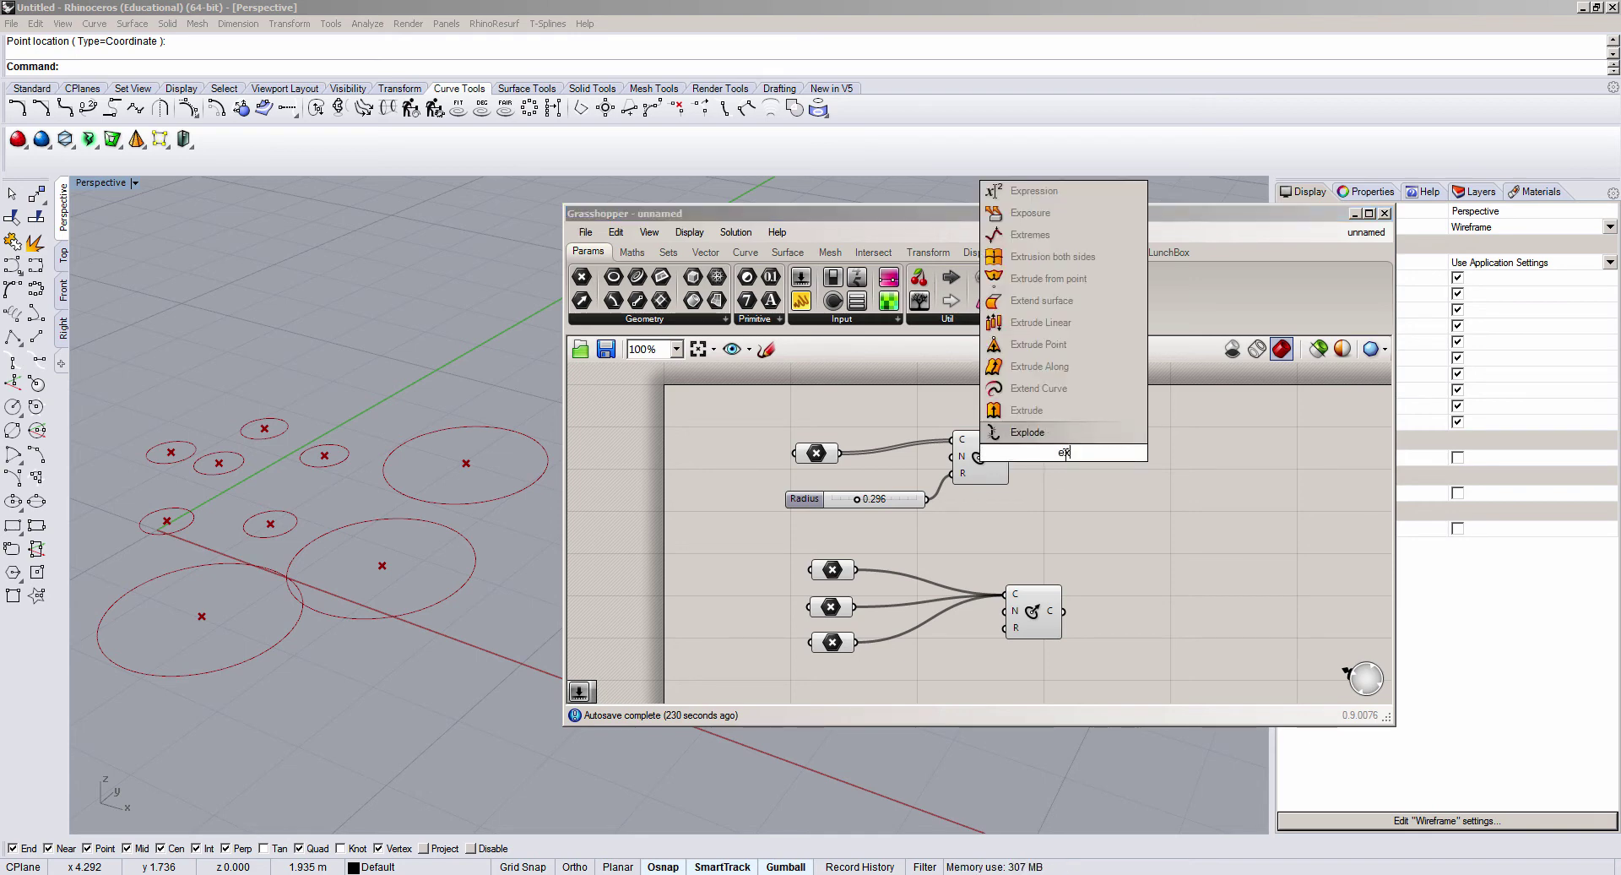
key(Return)
drag(1064, 453, 1116, 462)
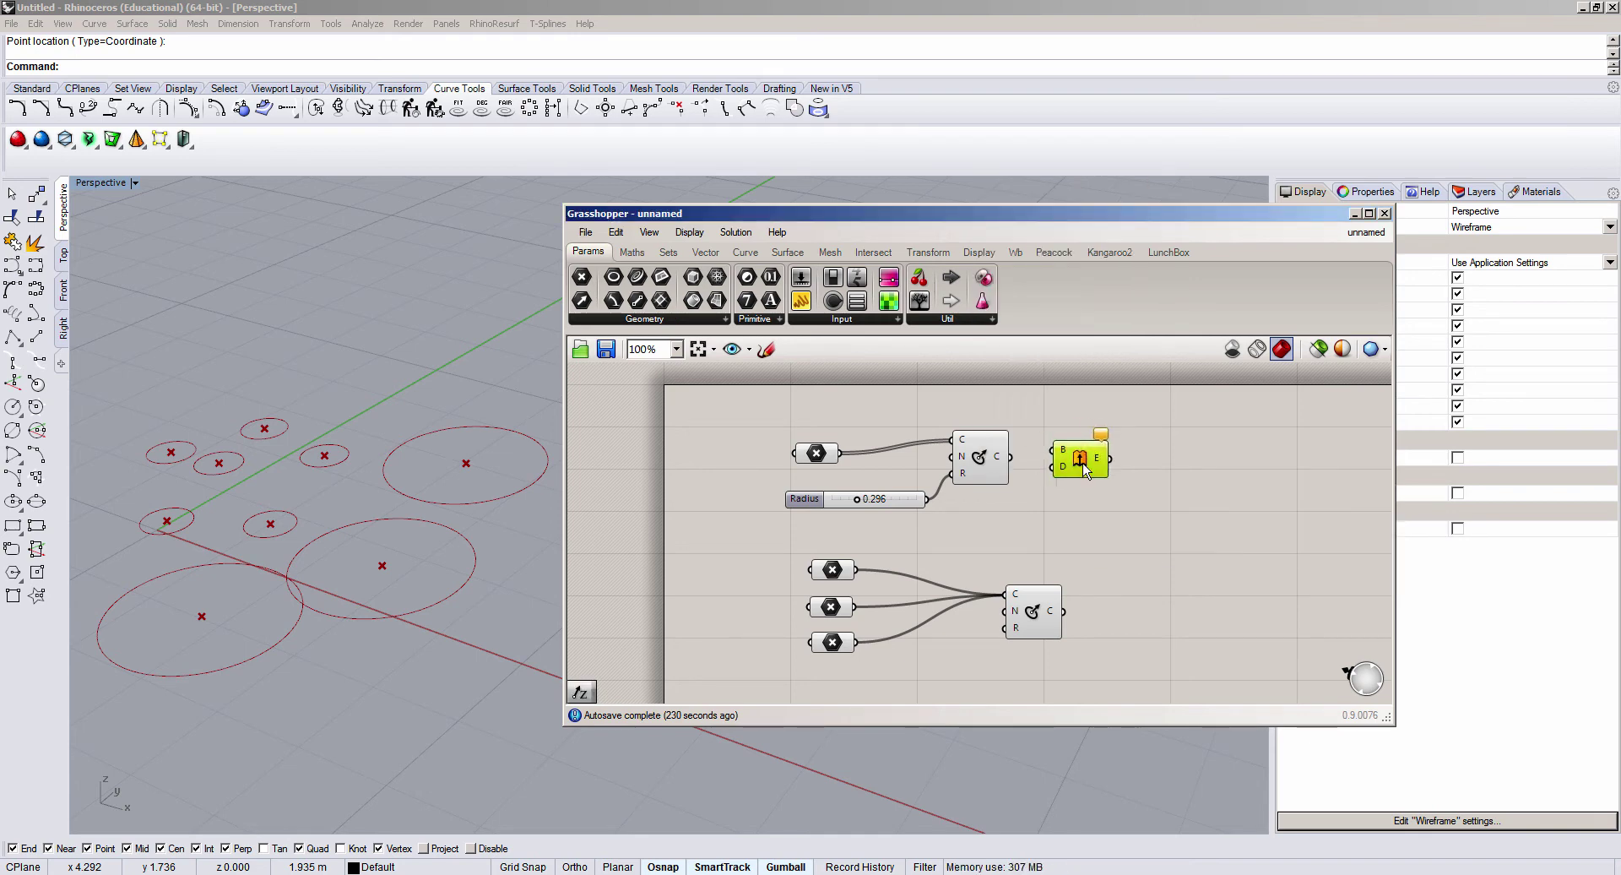
scroll(1106, 464, up, 1)
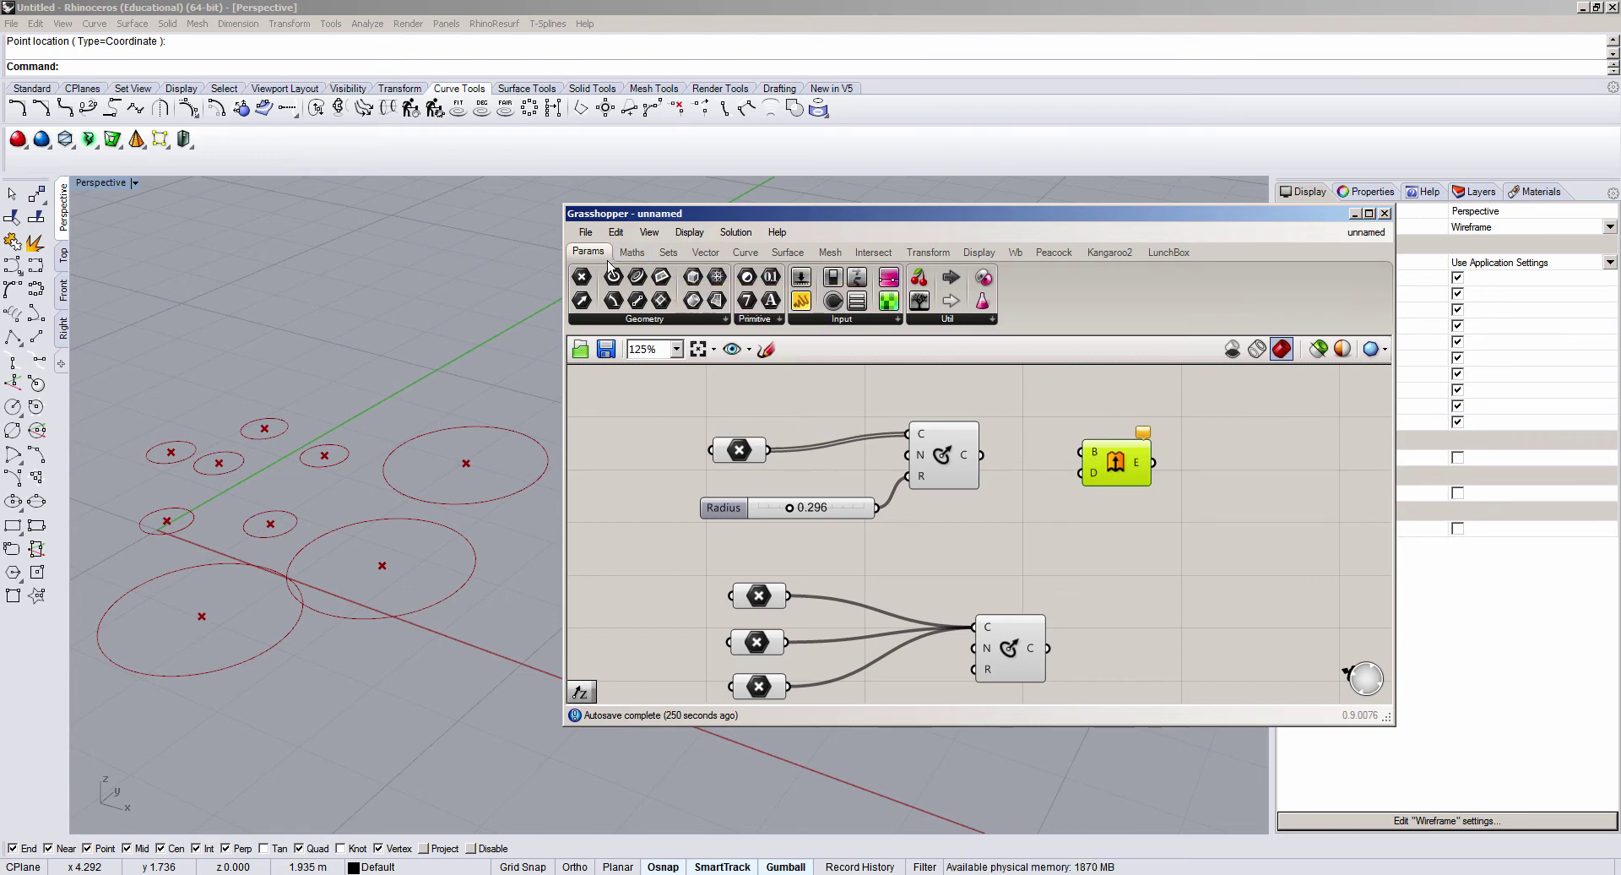
Step: Browse the Maths through Transform component tabs, ending back on Params
click(633, 254)
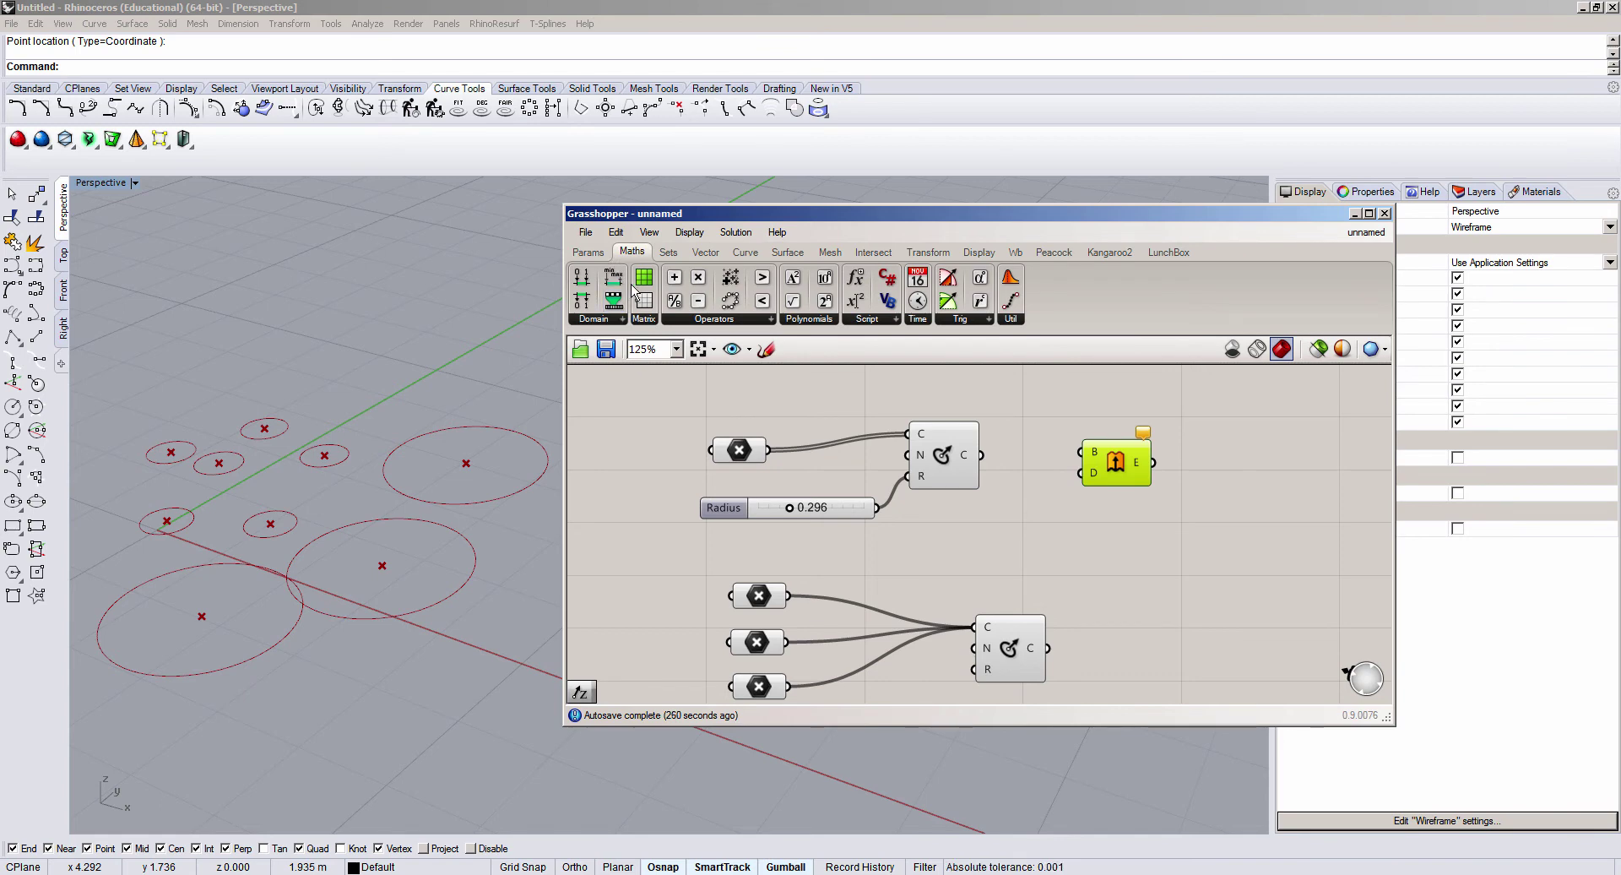
click(668, 253)
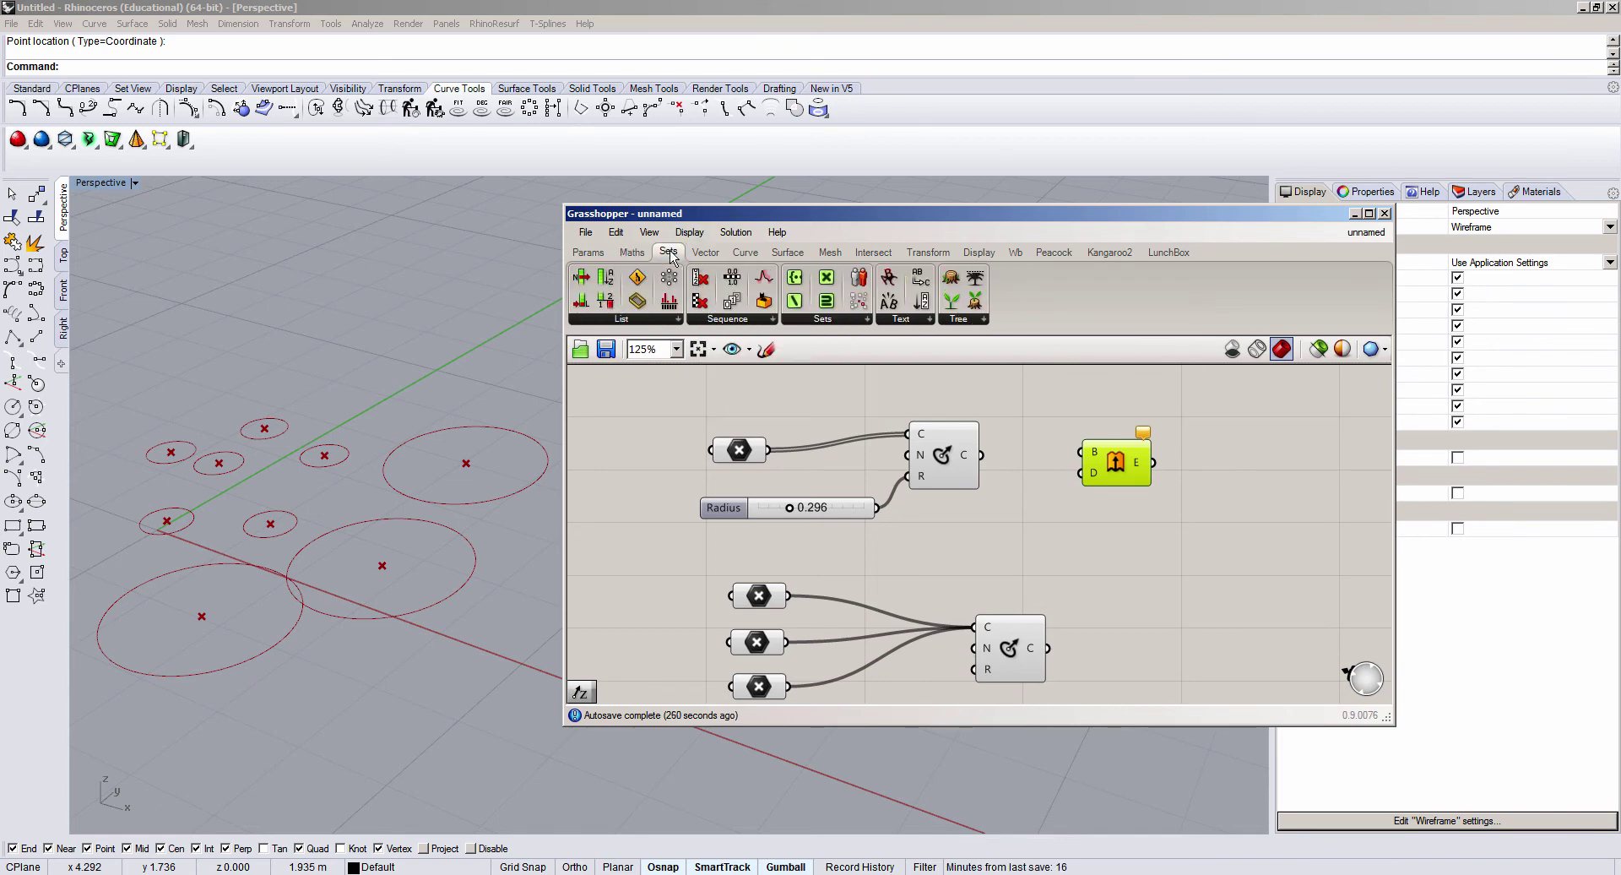
click(706, 254)
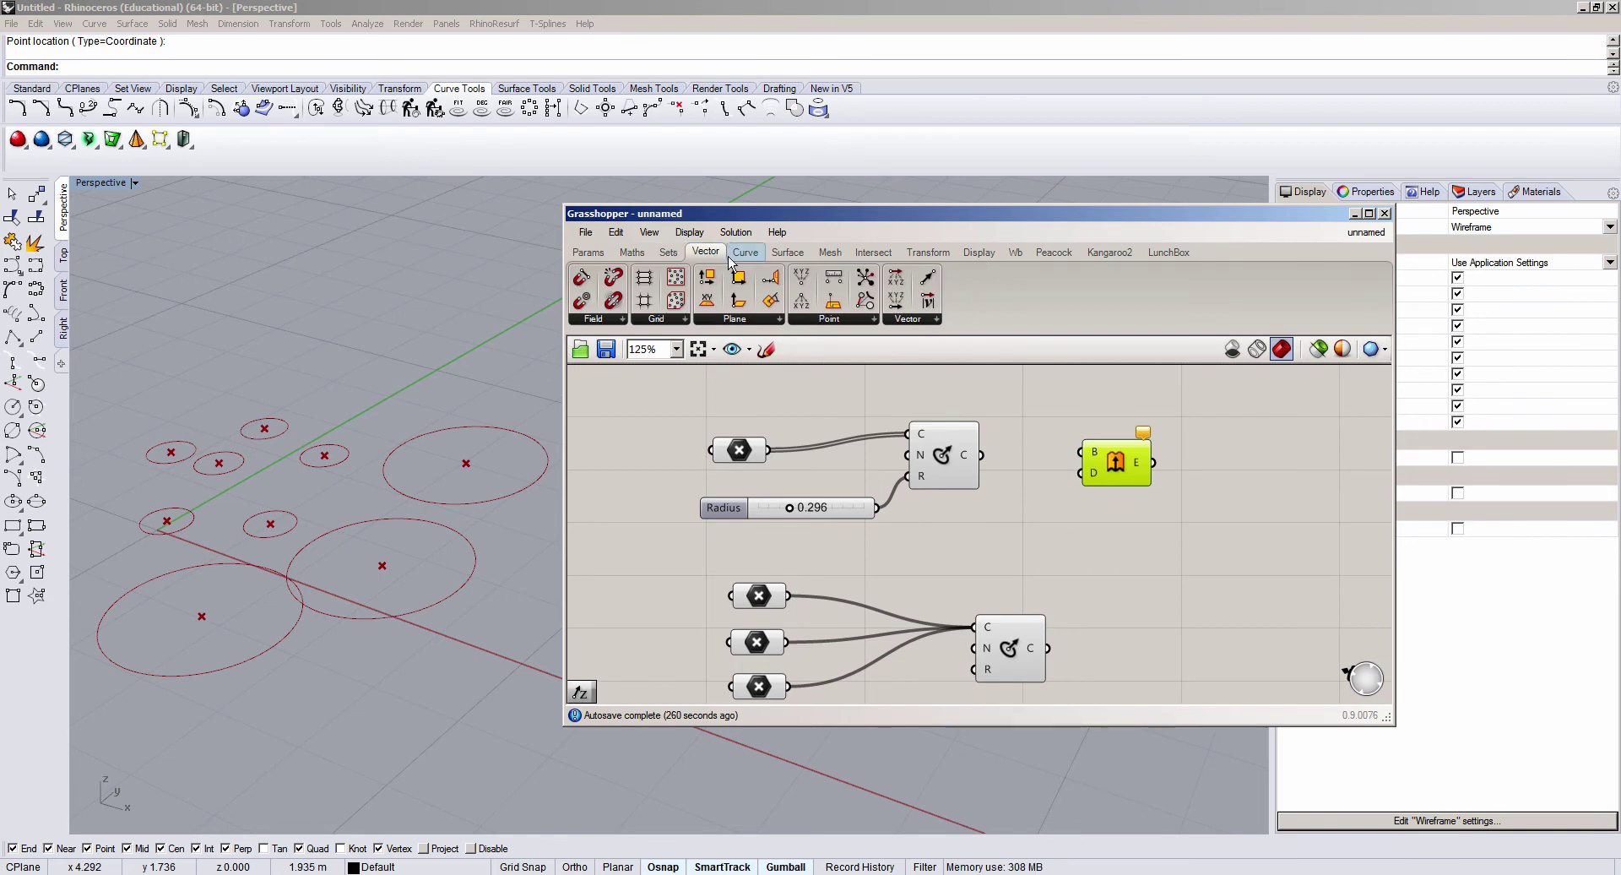
click(747, 257)
click(797, 255)
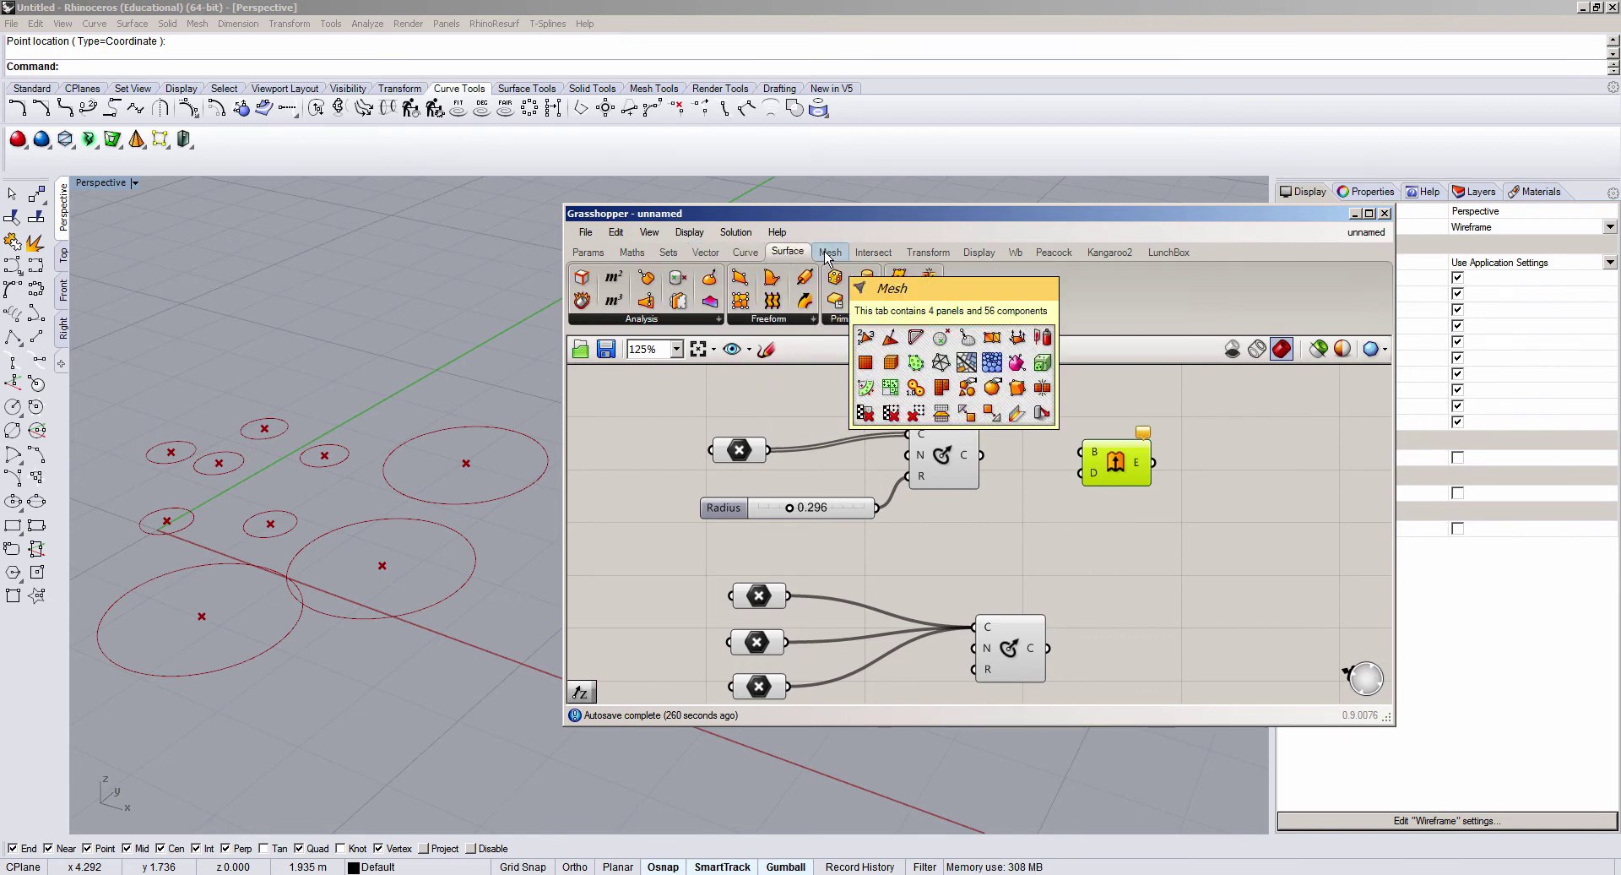
click(826, 257)
click(875, 253)
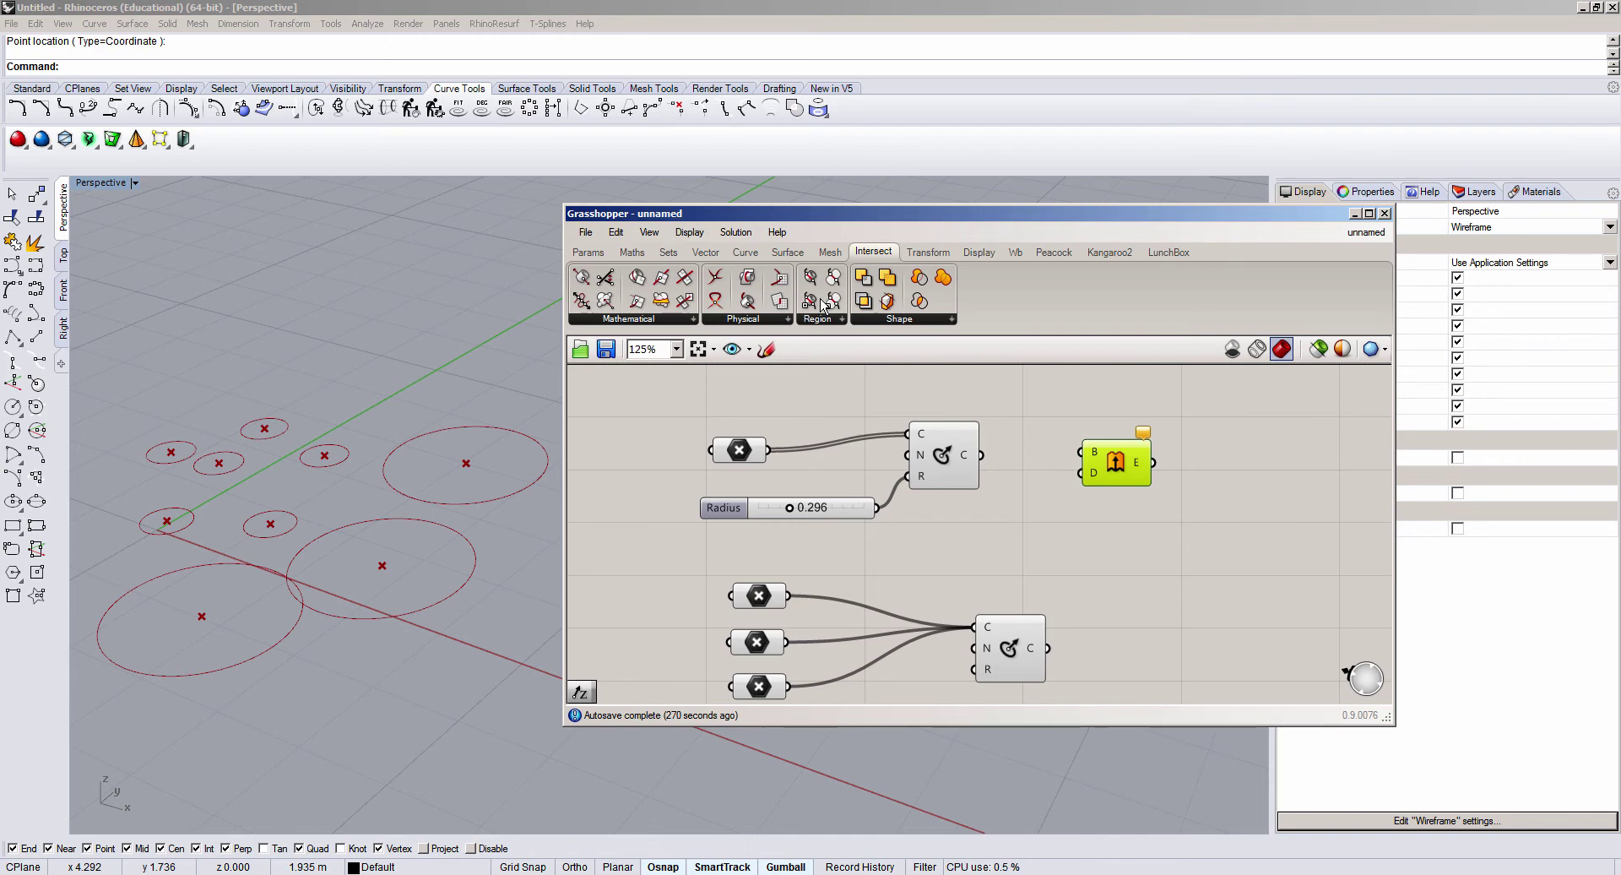
click(929, 251)
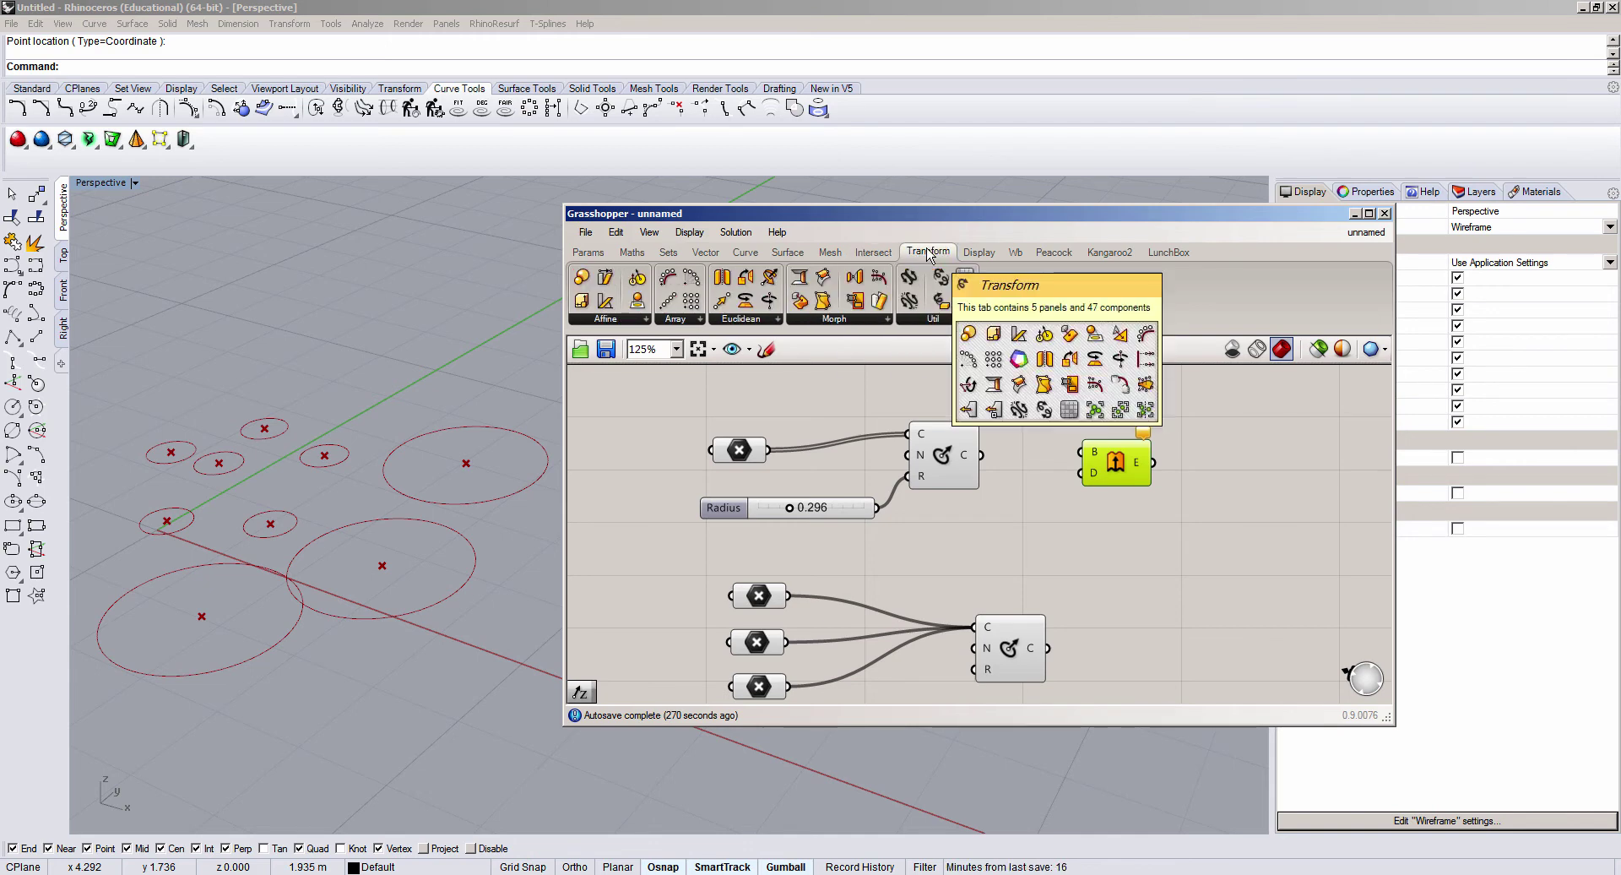
click(588, 252)
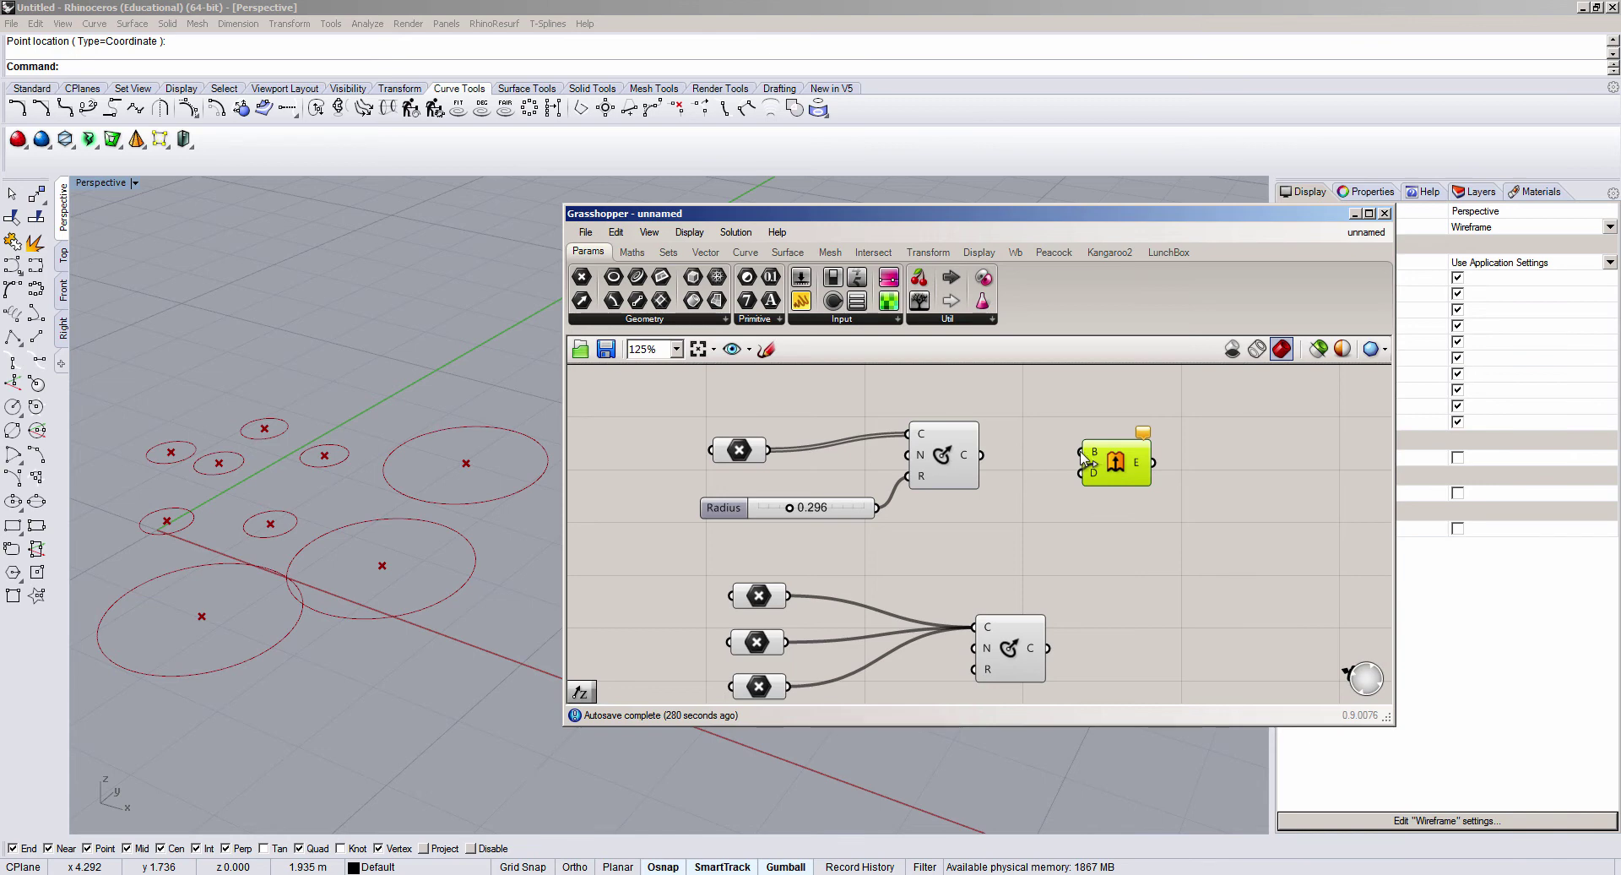
Step: Wire the first Circle output into Extrude's base and move Extrude up-left toward it
drag(1083, 456, 993, 462)
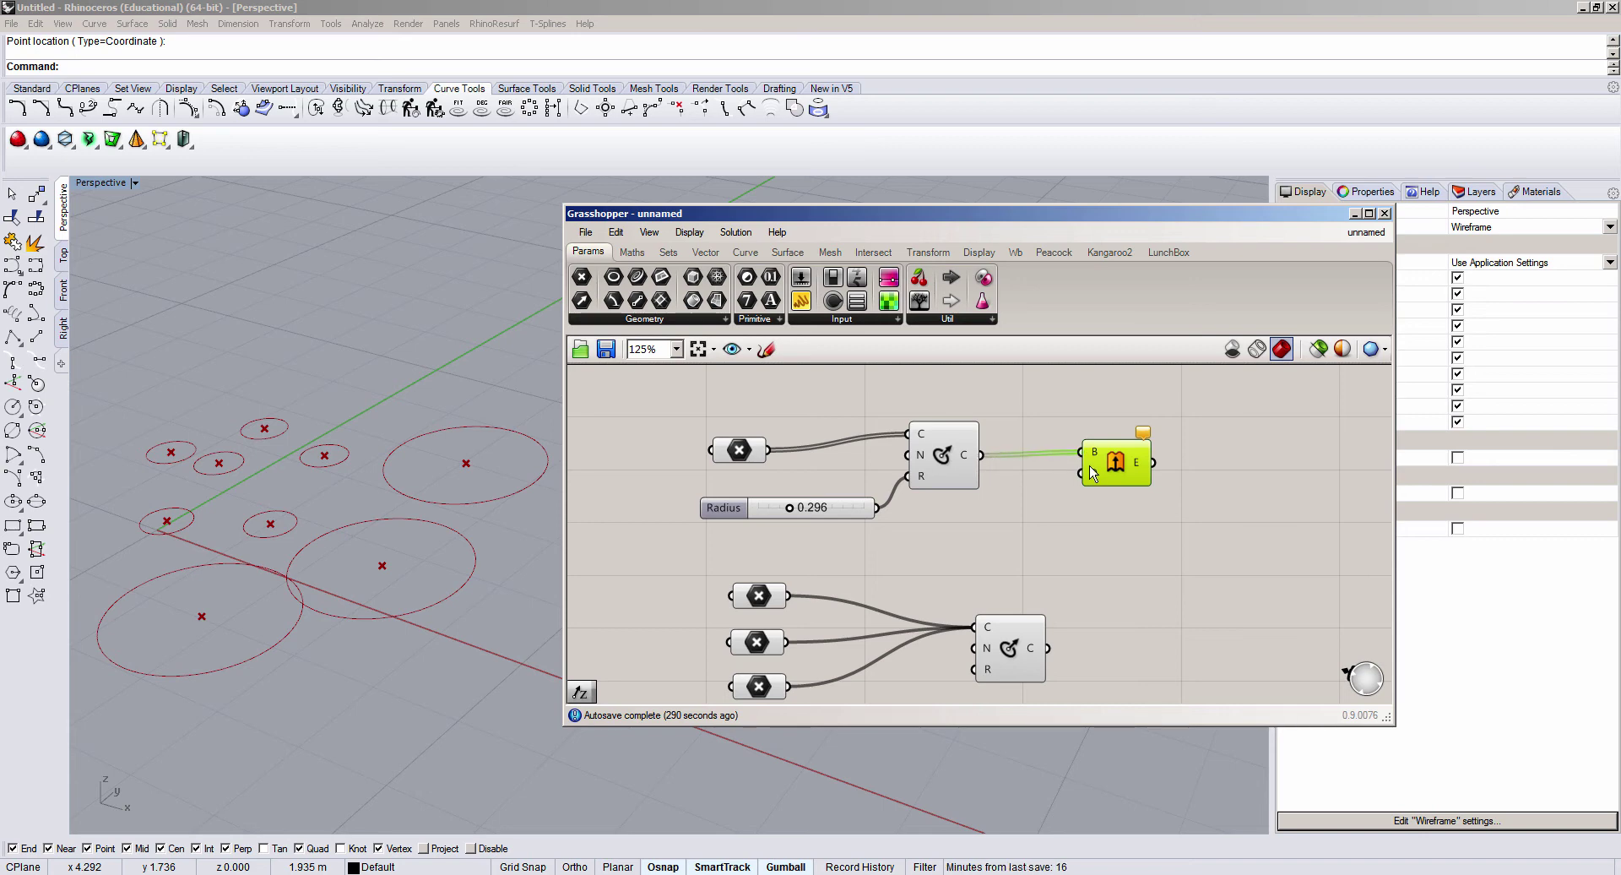
drag(1103, 454, 1080, 441)
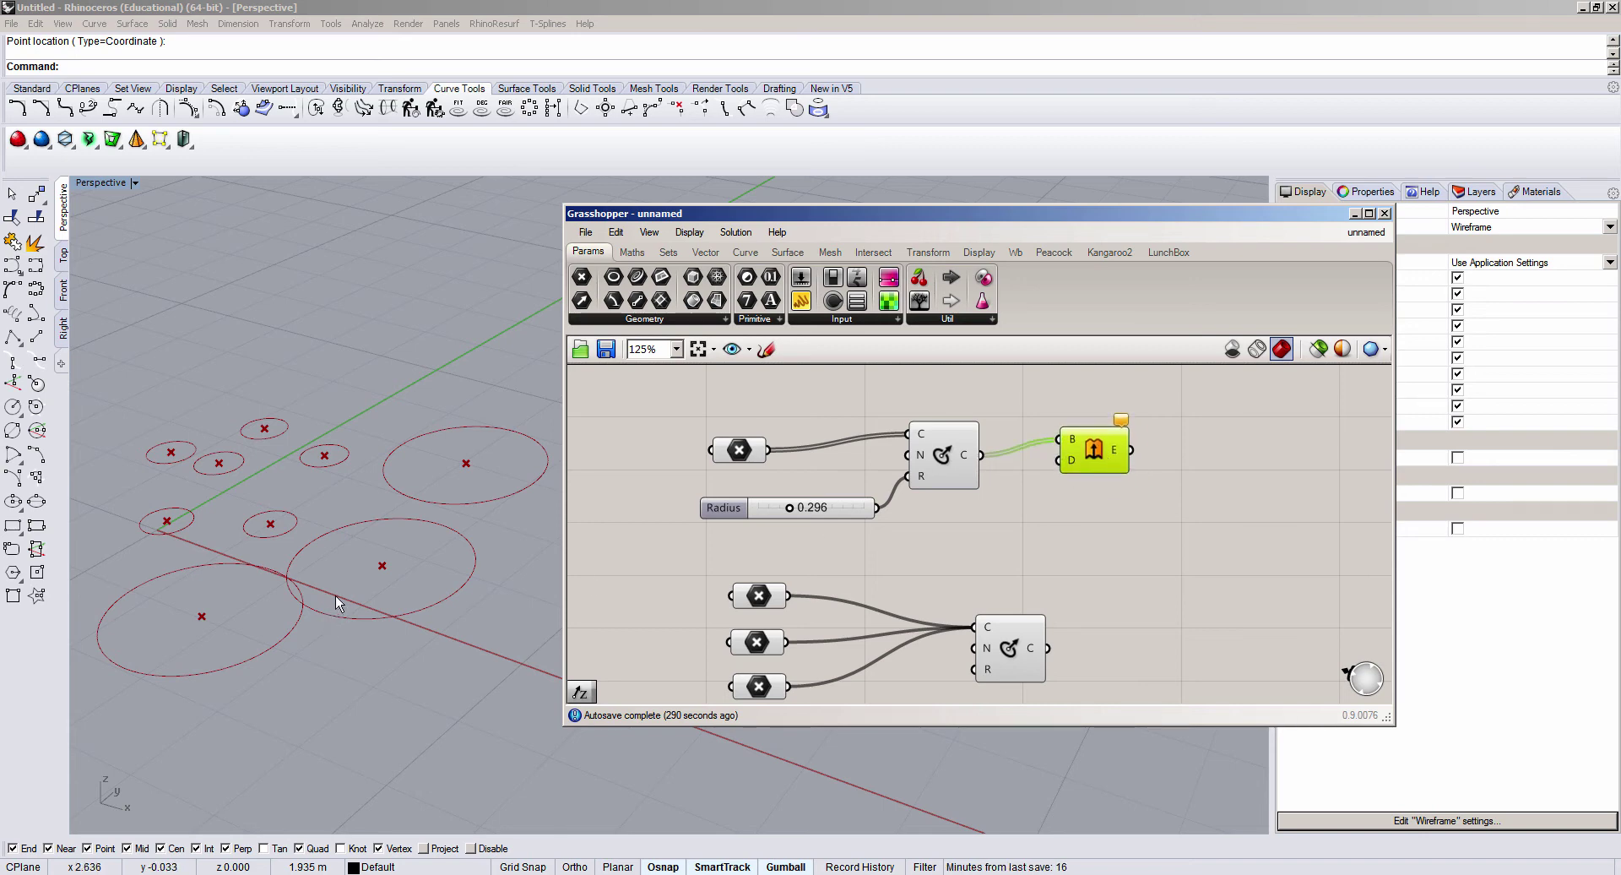
scroll(393, 664, down, 3)
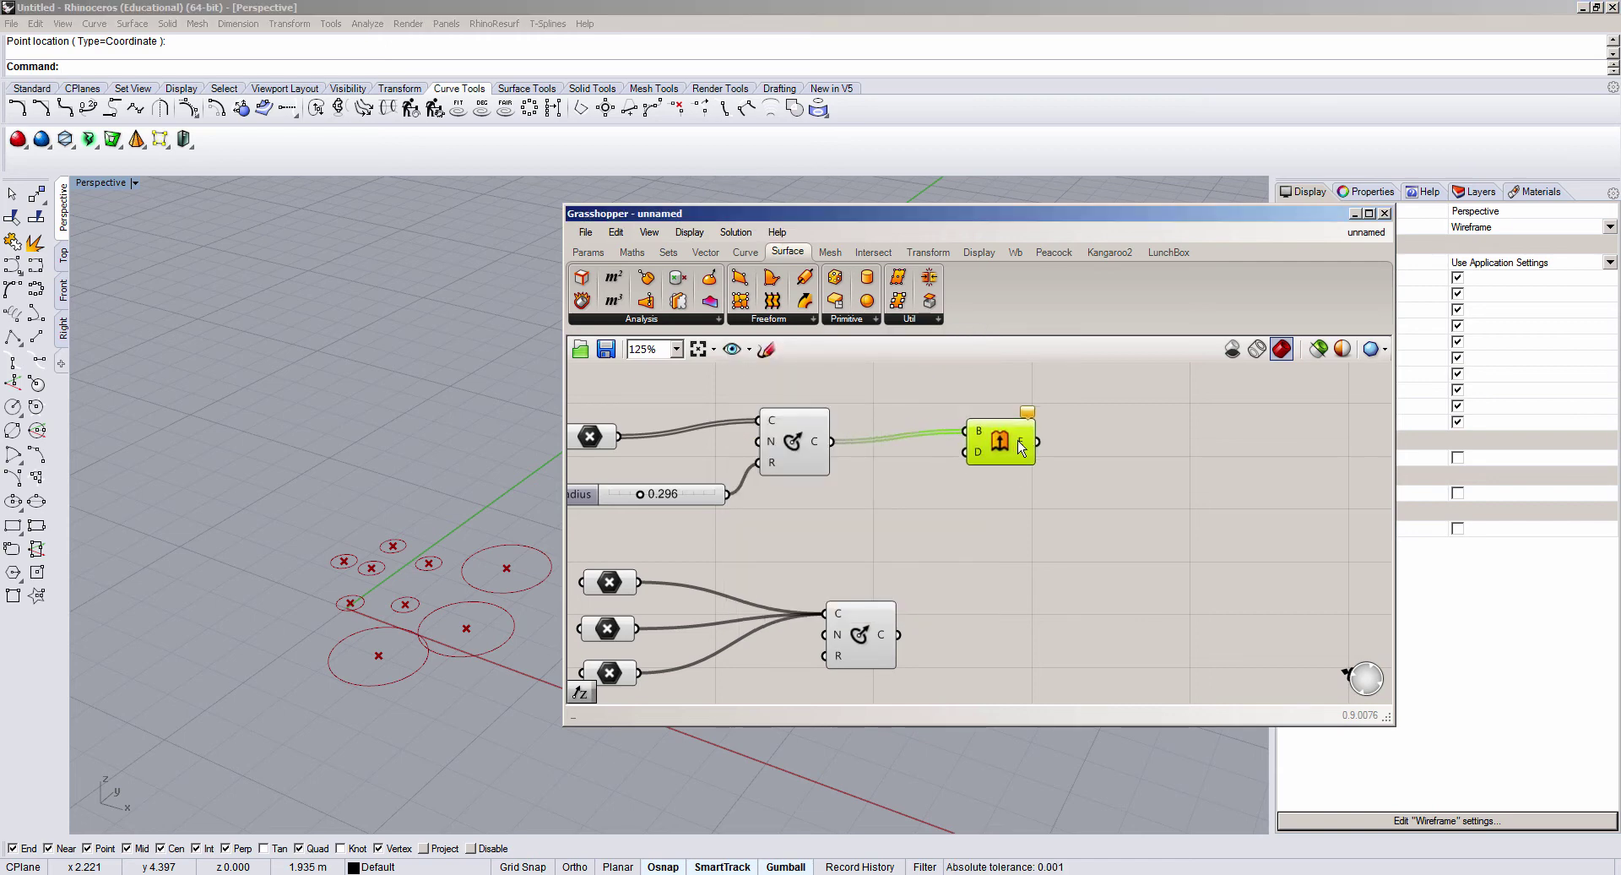
Step: Place a Unit Z vector and wire it into Extrude's direction input
double_click(880, 500)
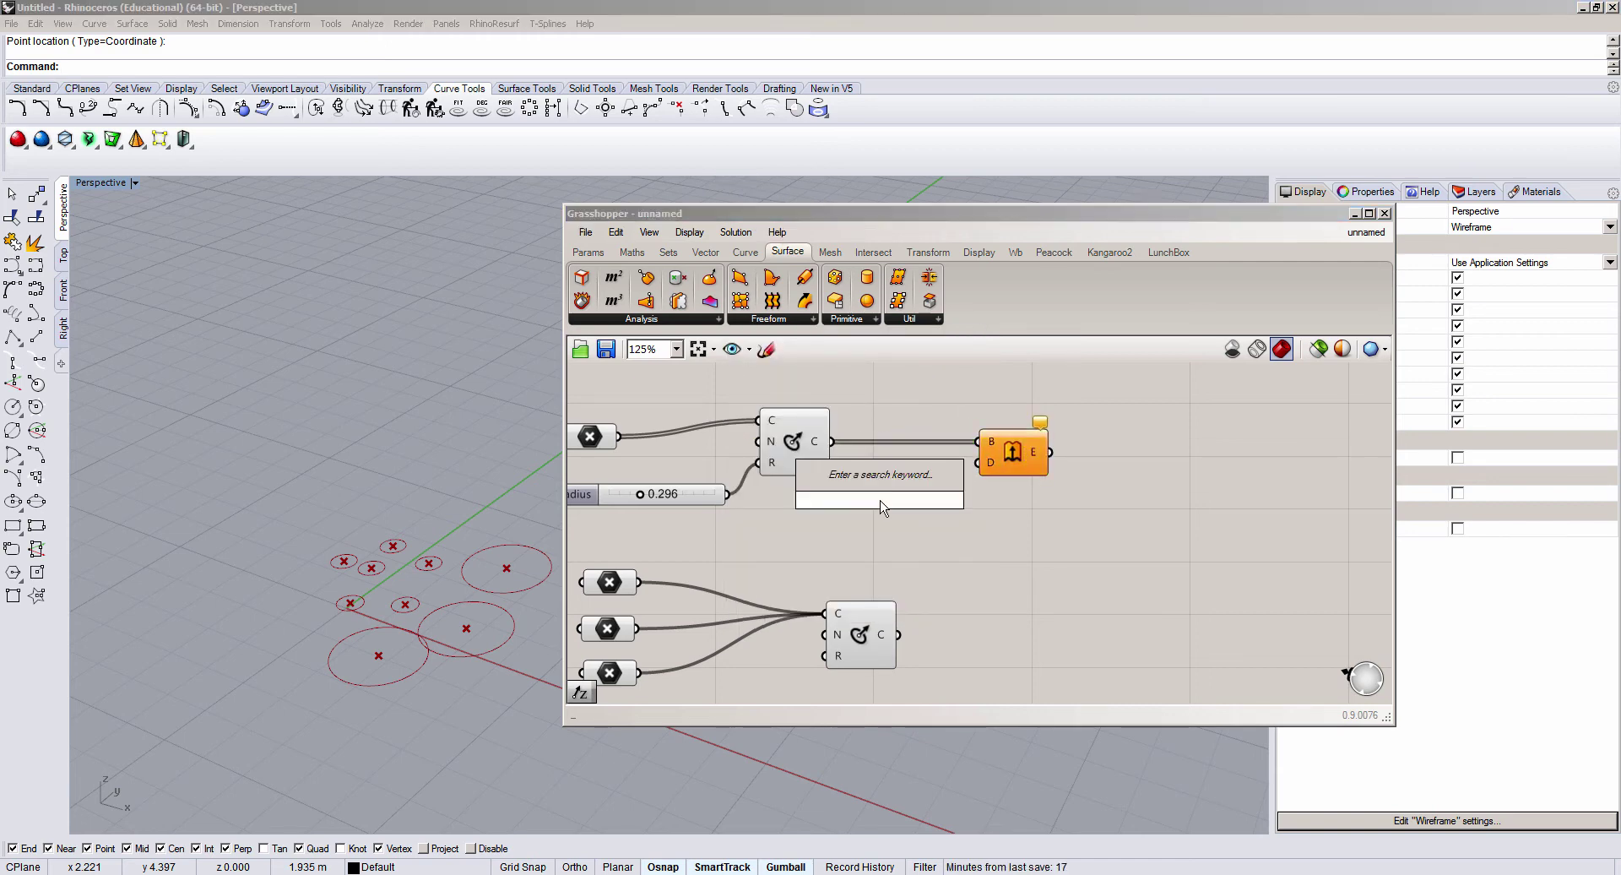
text(ve)
key(BackSpace)
key(BackSpace)
text(z)
key(BackSpace)
text(z)
key(Return)
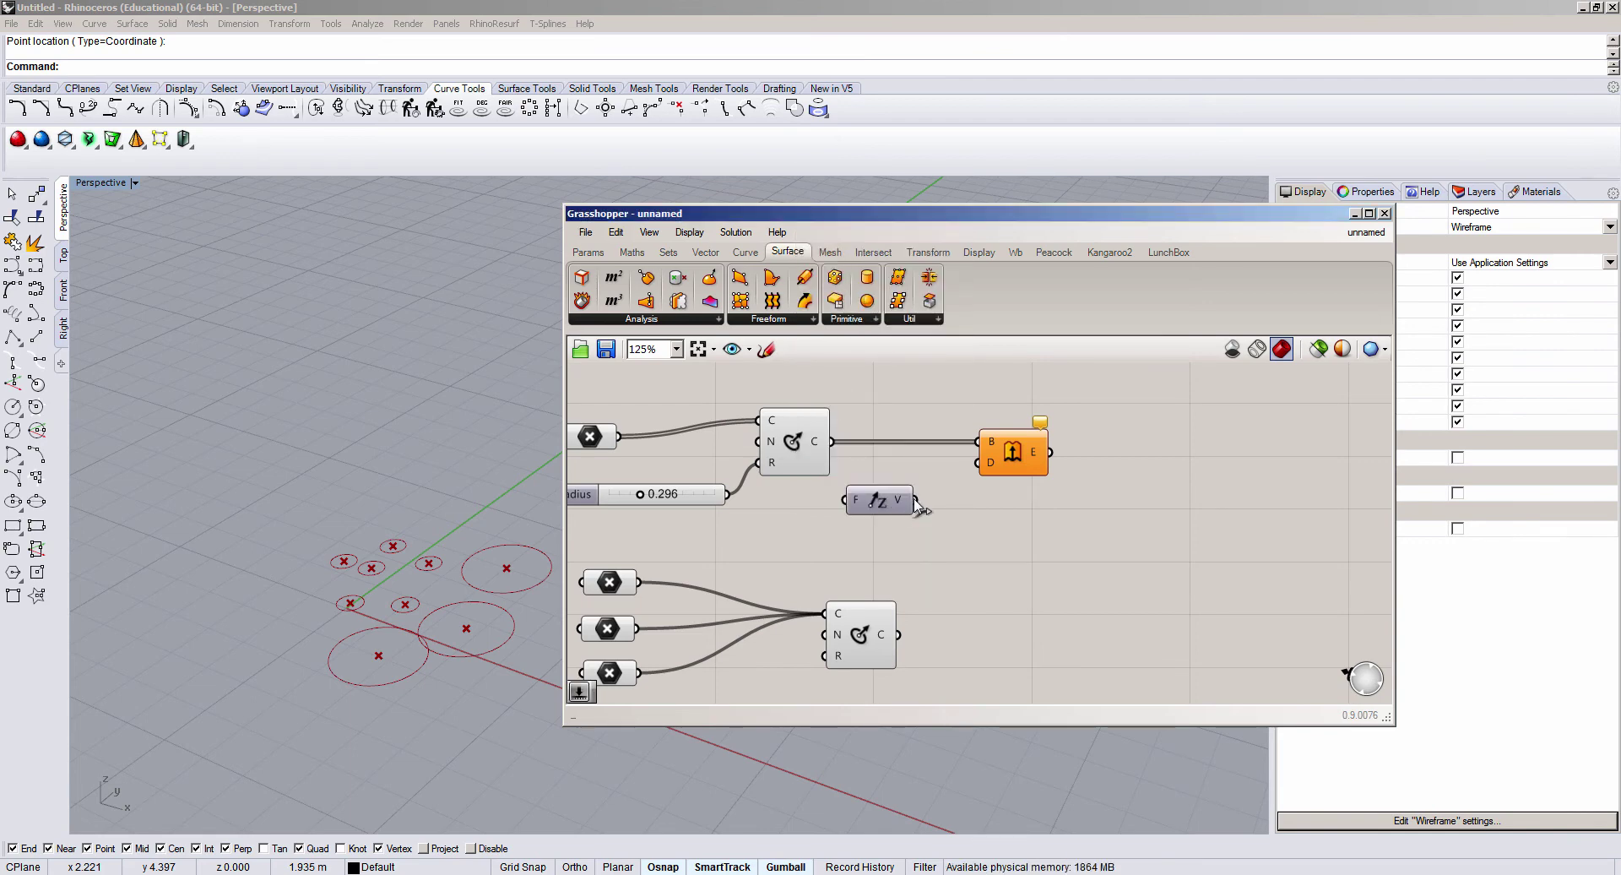
drag(915, 500, 978, 462)
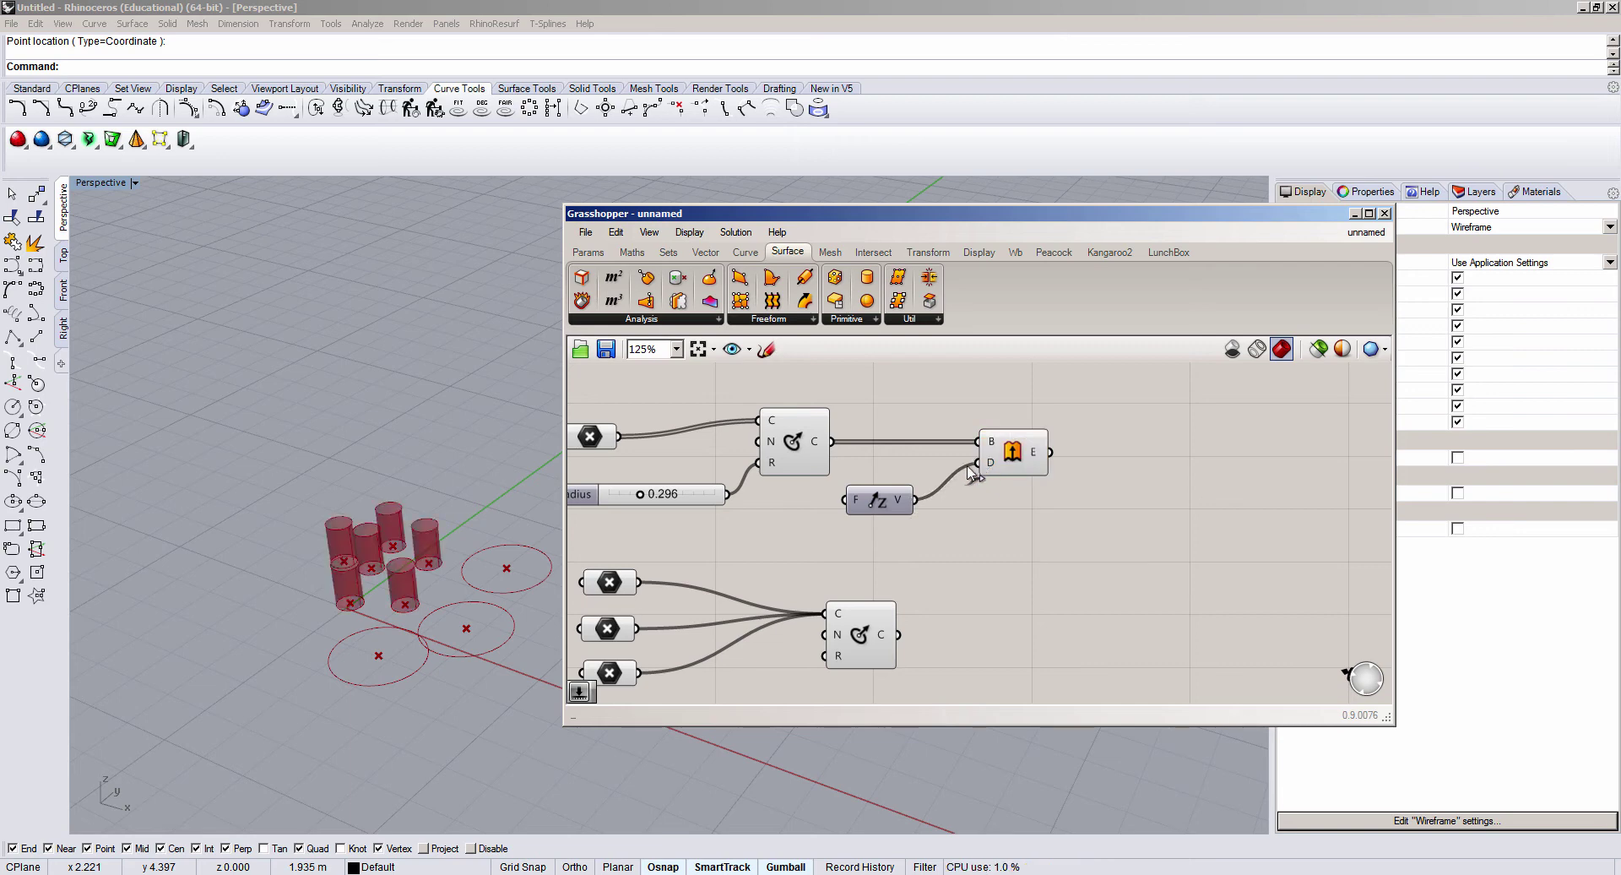
drag(1013, 455, 1048, 447)
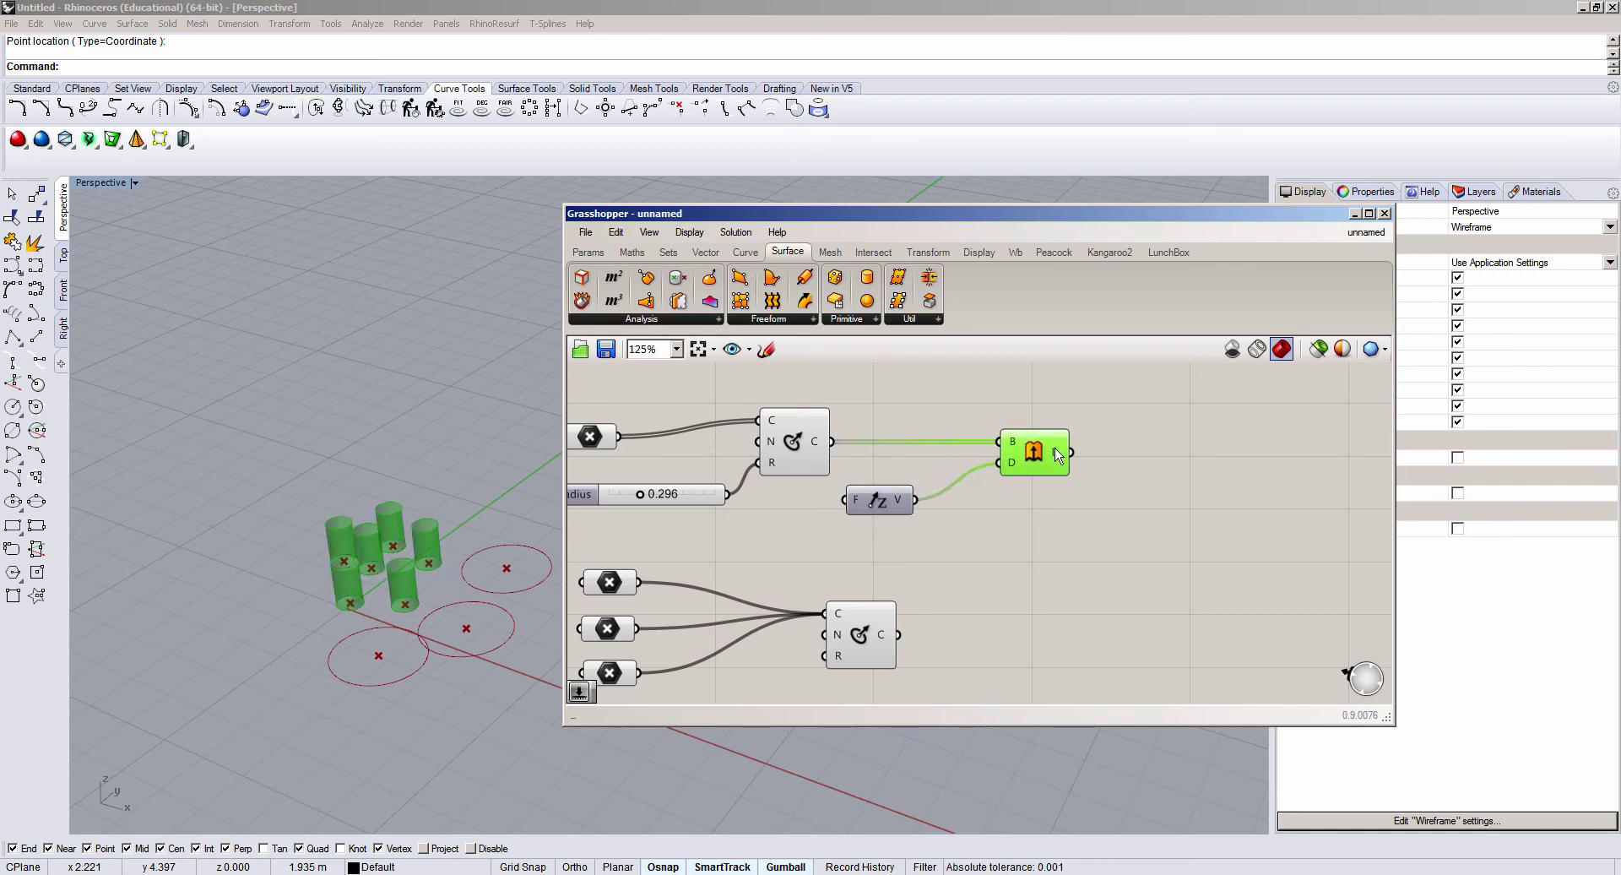
Step: Zoom the Rhino view onto the new cylinders and move Unit Z down-right
click(368, 424)
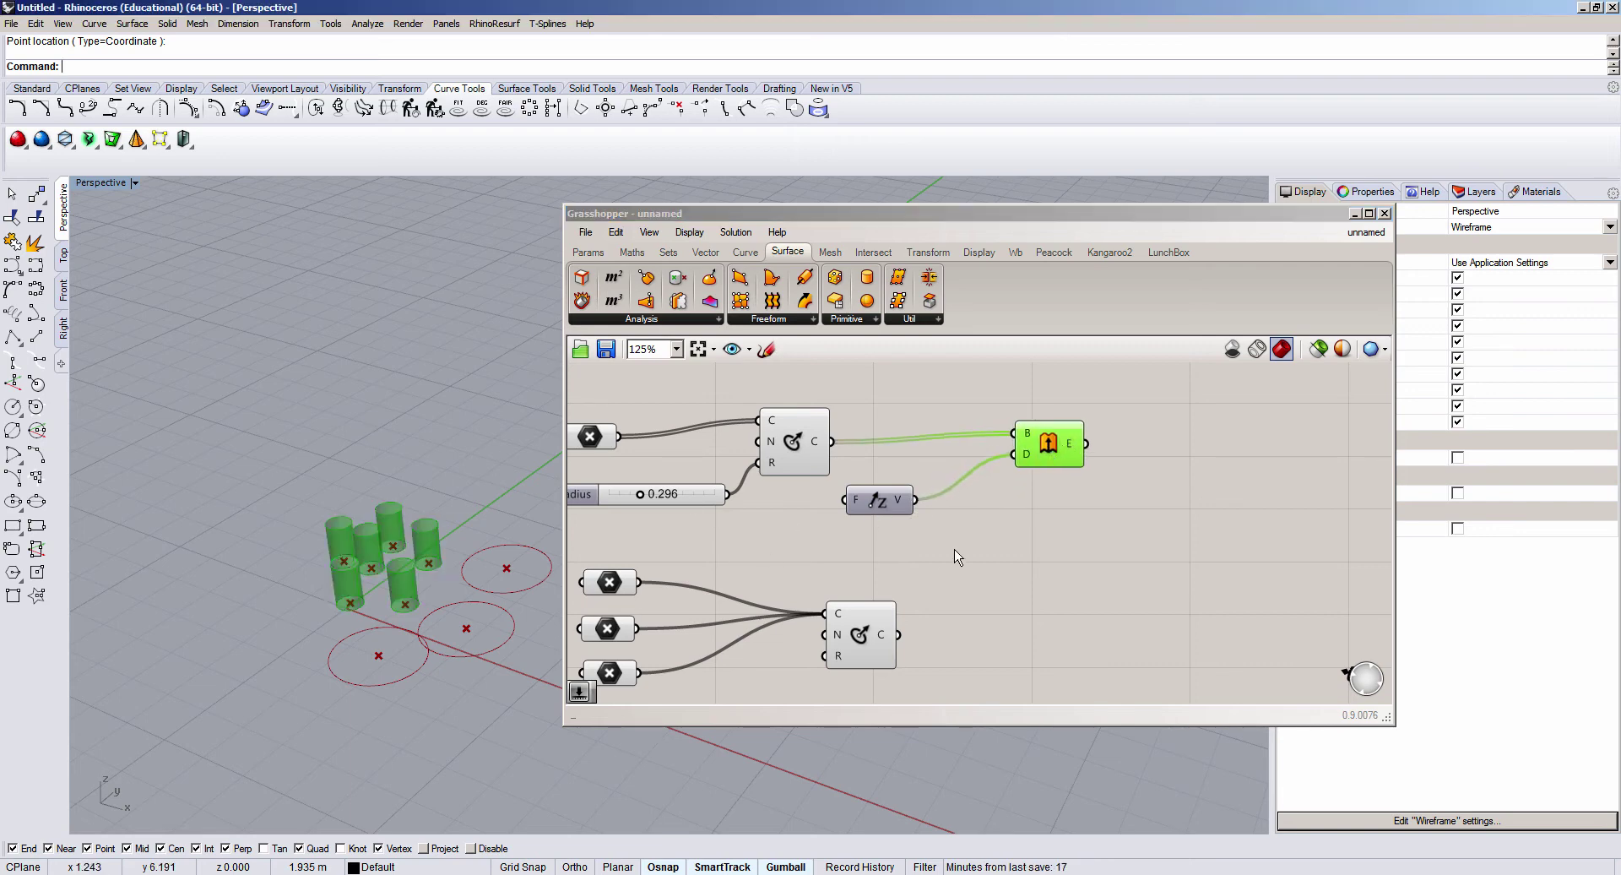
scroll(329, 506, up, 3)
right_drag(334, 554, 446, 538)
drag(901, 498, 940, 509)
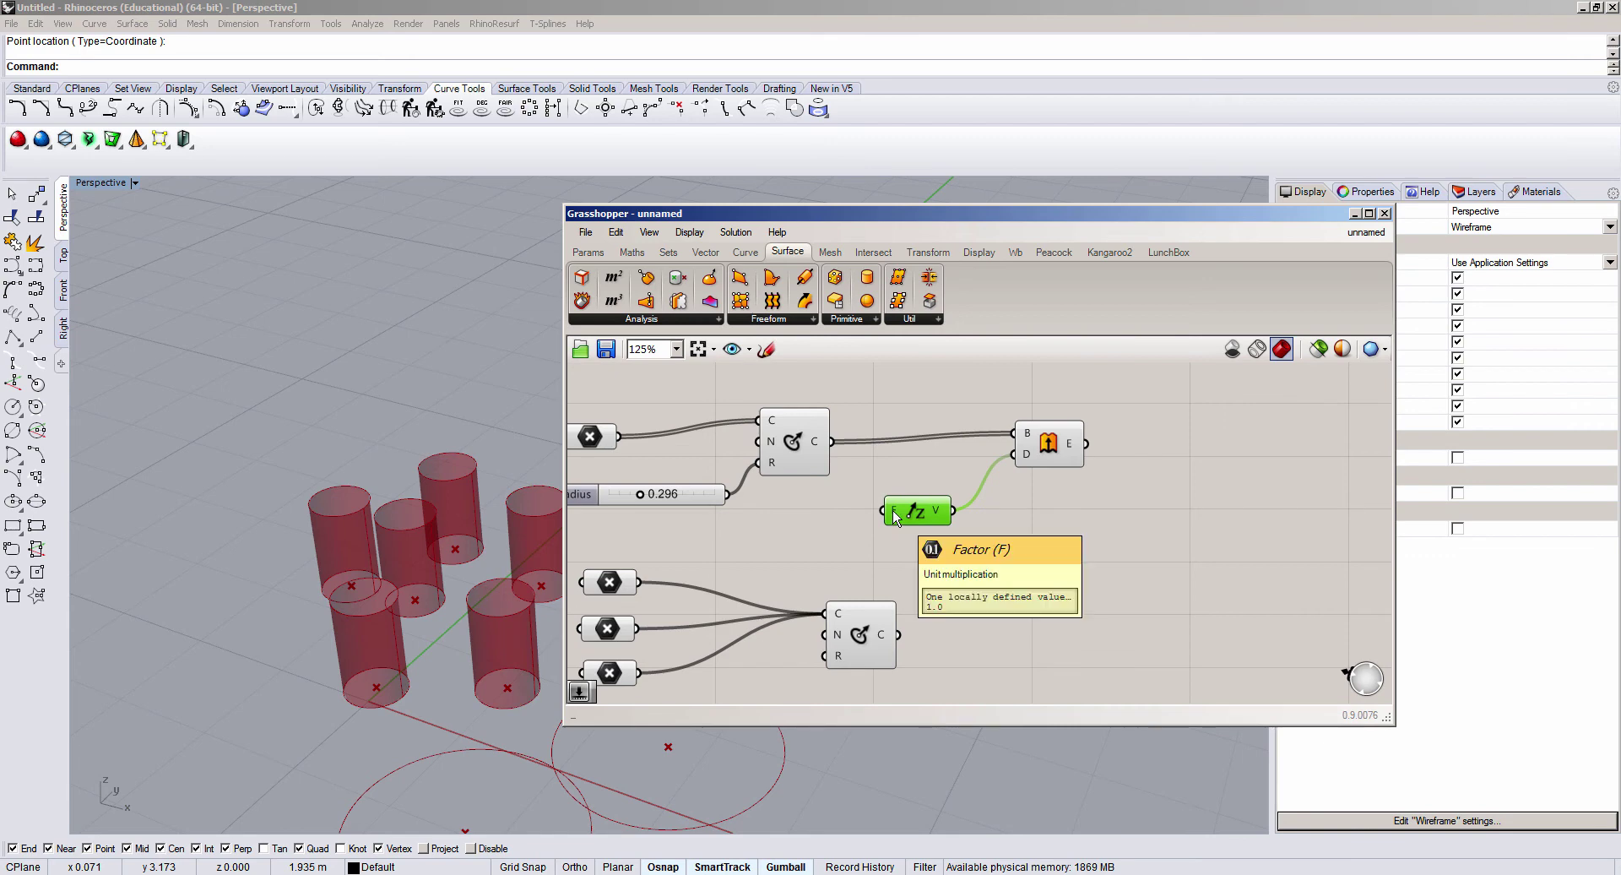
Step: Place a slider from the 'slider' search, then delete the mistaken MD Slider
double_click(806, 543)
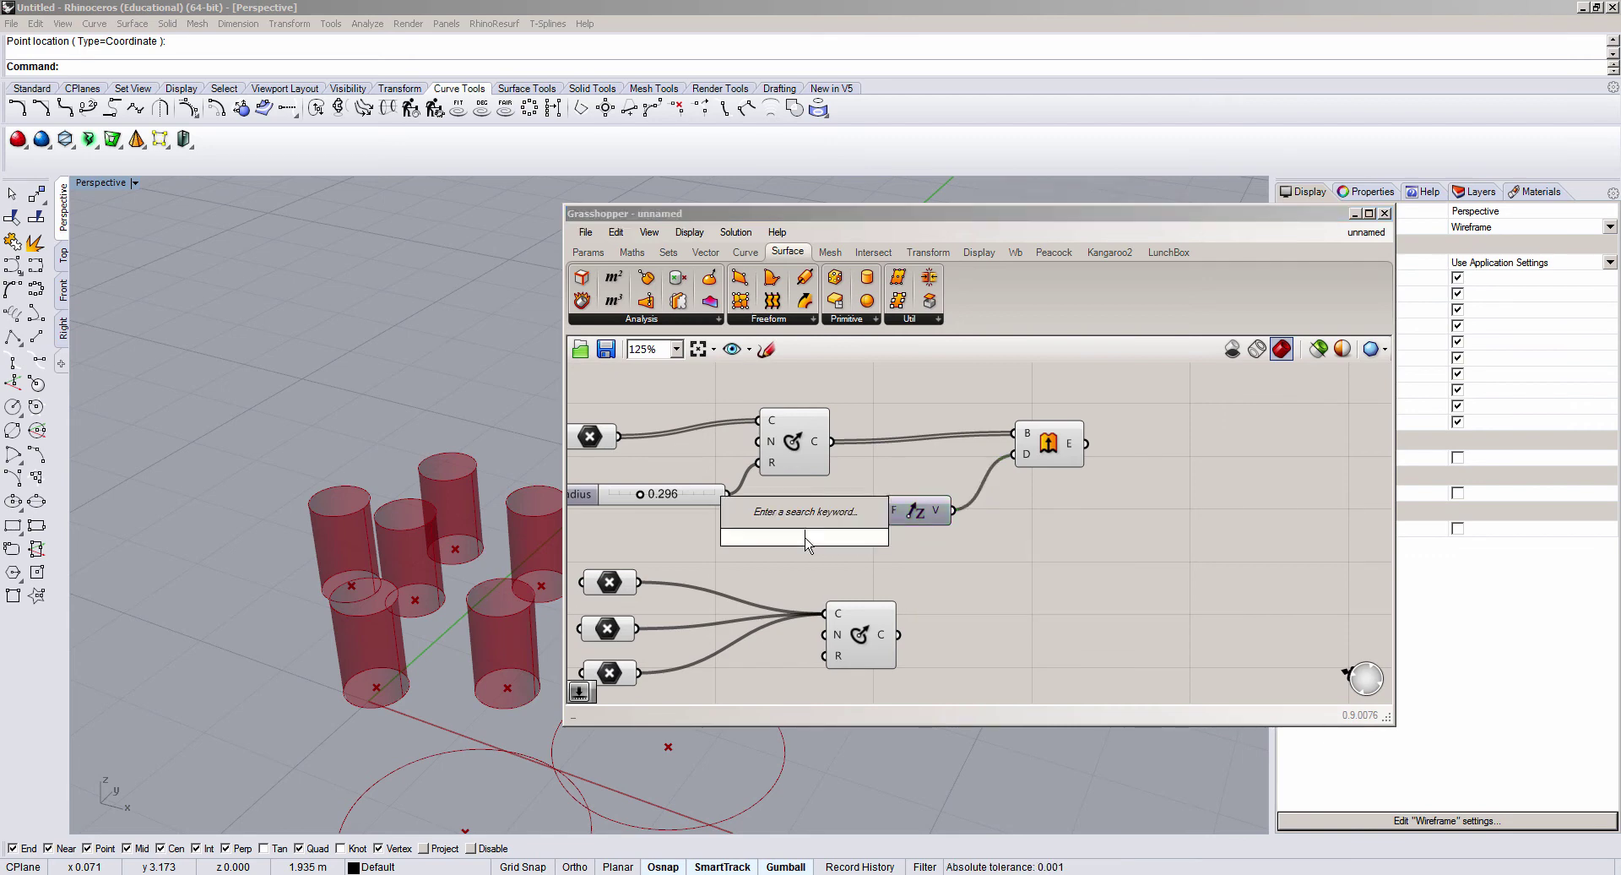
text(slider)
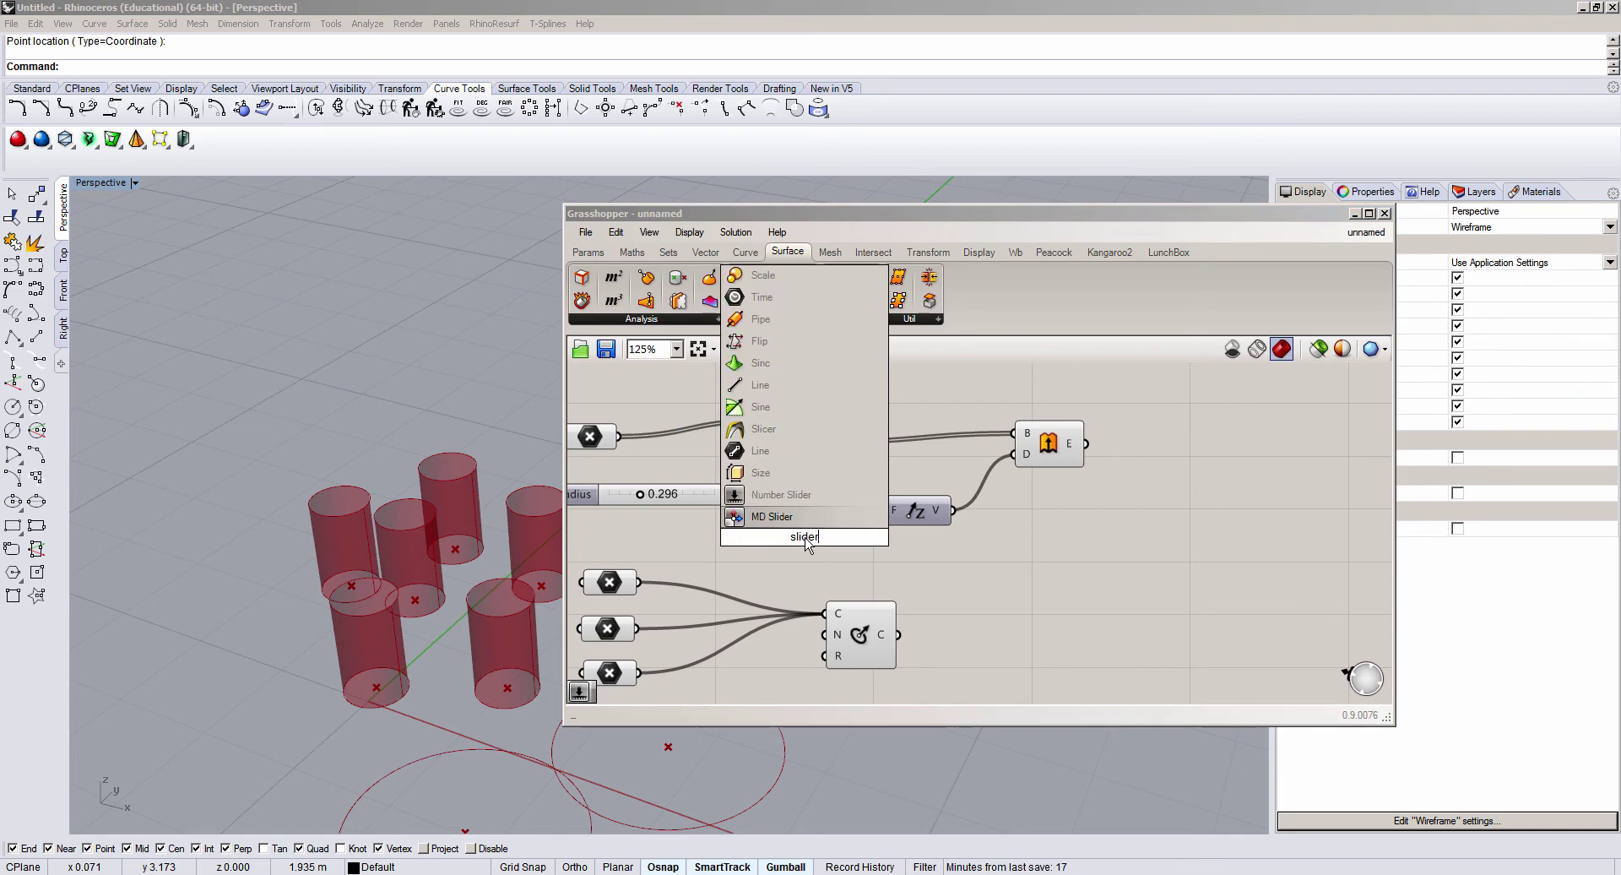
key(Return)
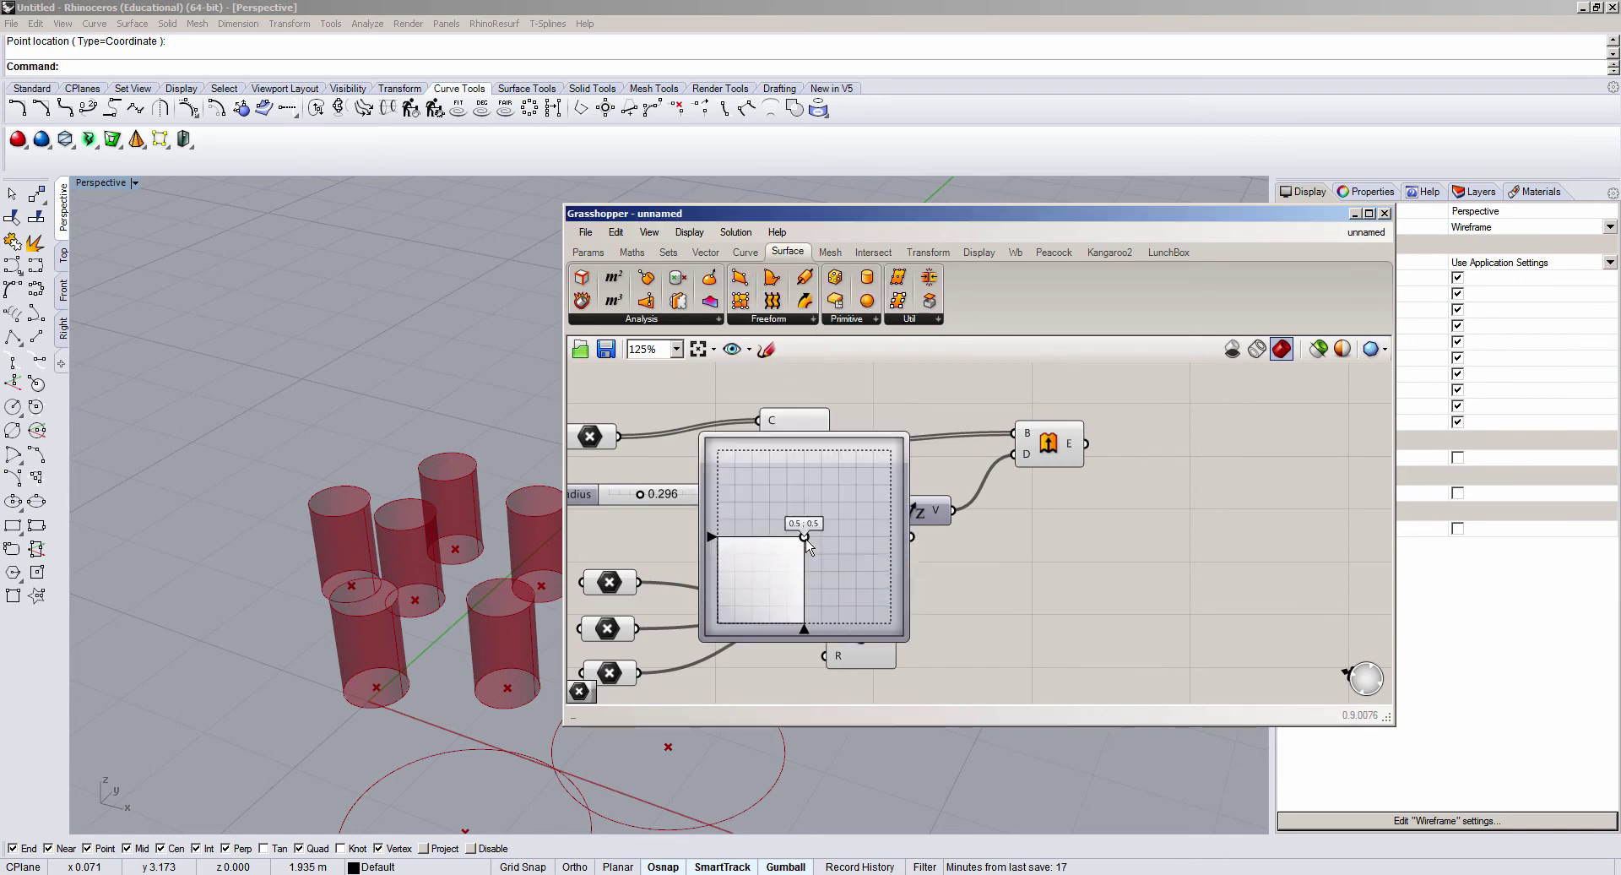
click(829, 549)
key(Delete)
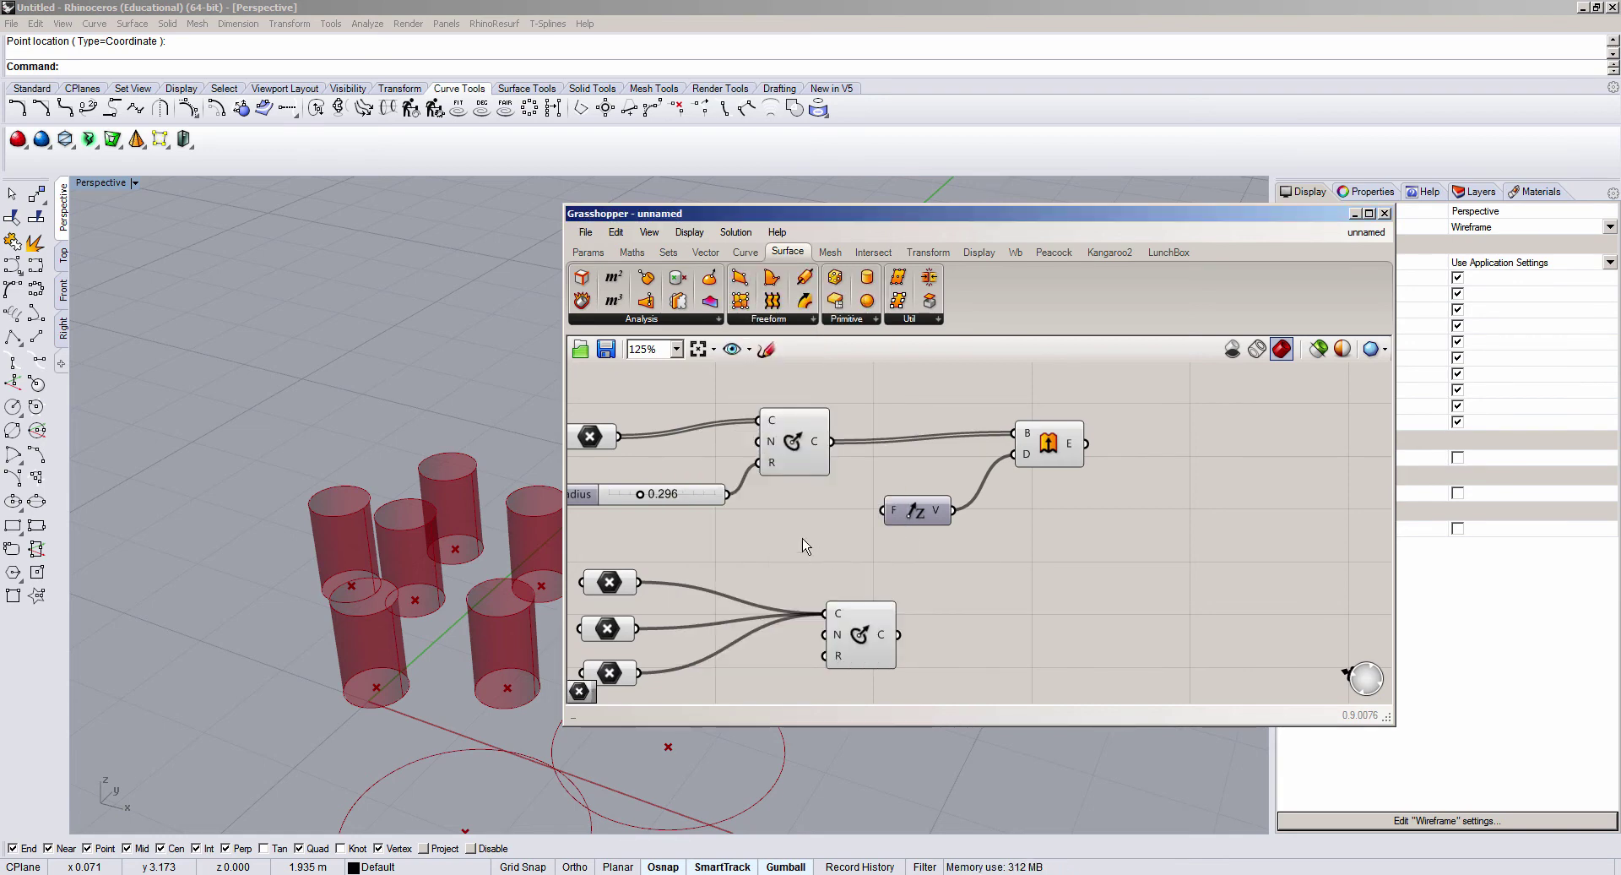
Step: Connect a Number Slider to Unit Z's factor input and raise it to 1.000
double_click(802, 539)
text(number)
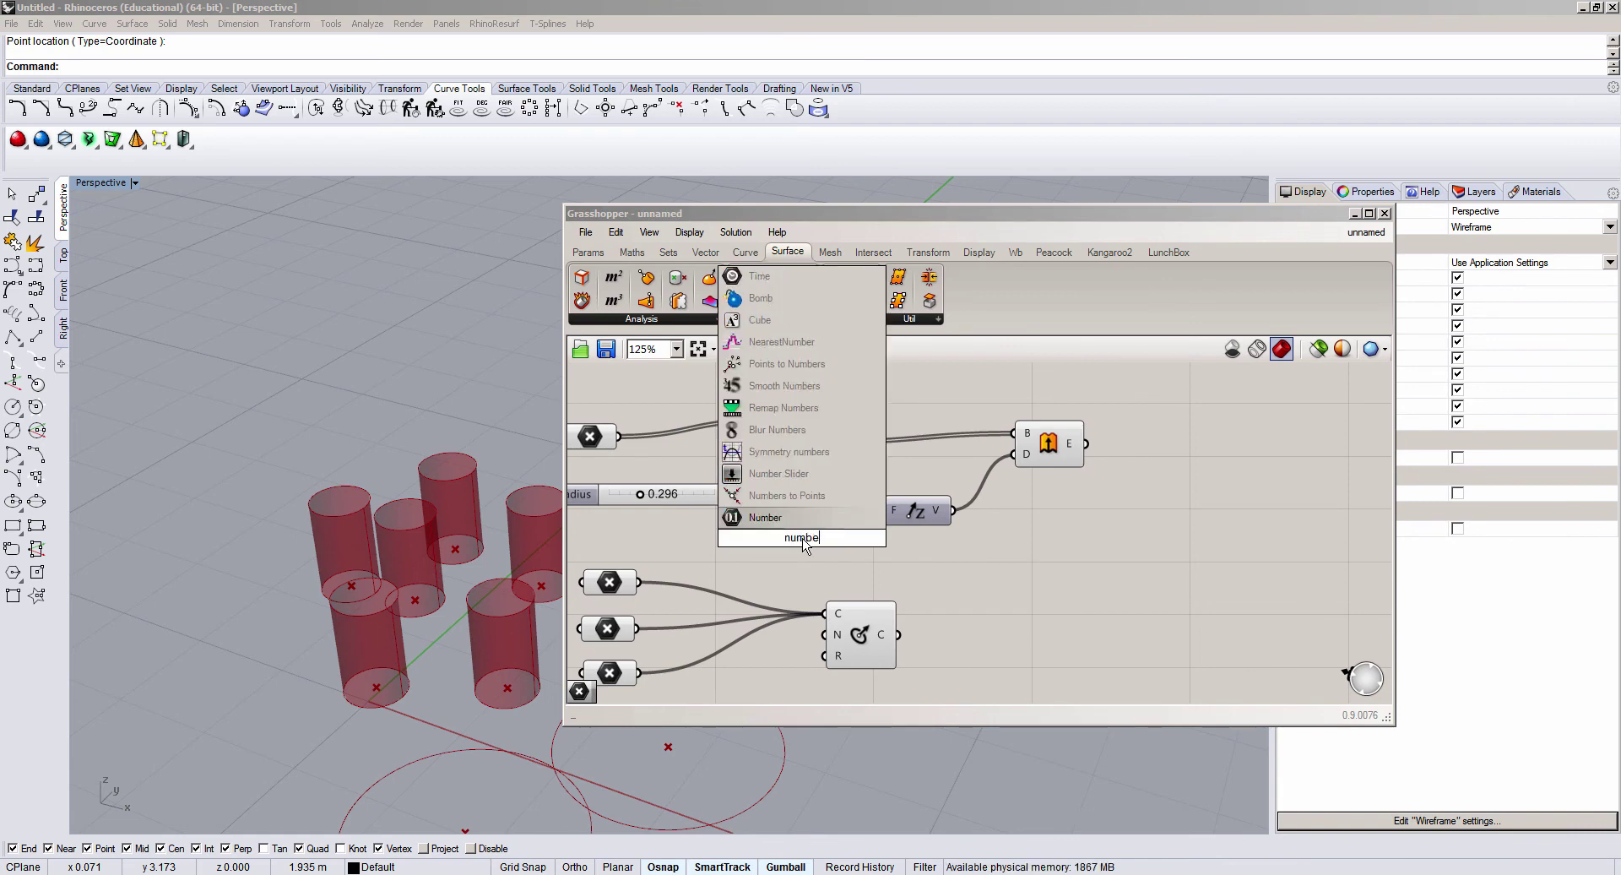
click(790, 480)
mouse_move(826, 535)
mouse_down()
mouse_move(758, 546)
mouse_move(878, 516)
mouse_up()
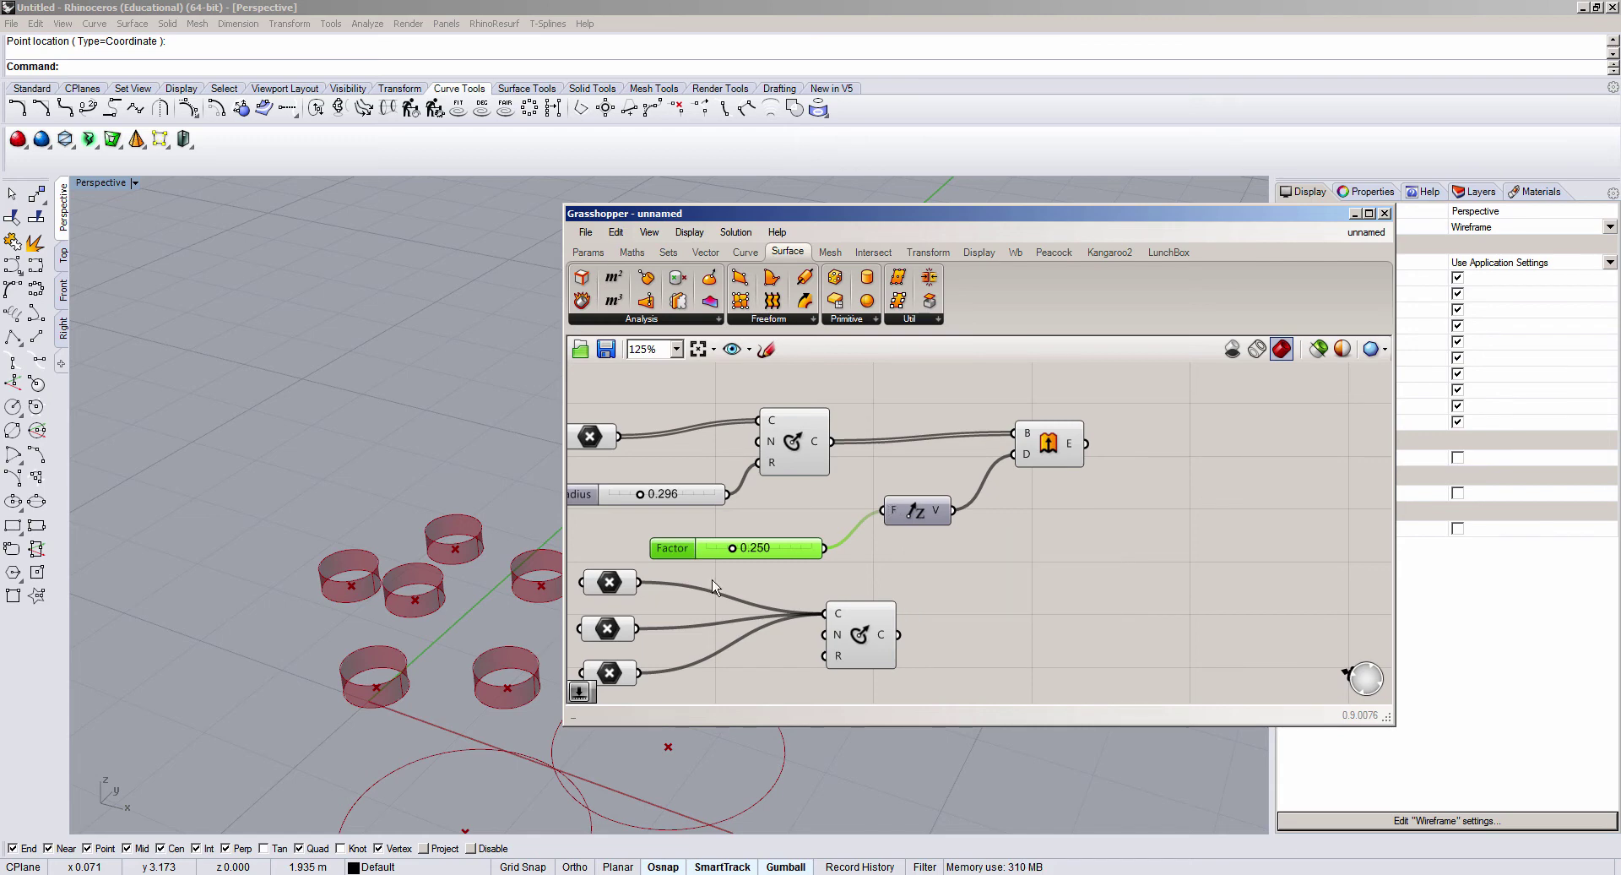
drag(735, 549, 823, 570)
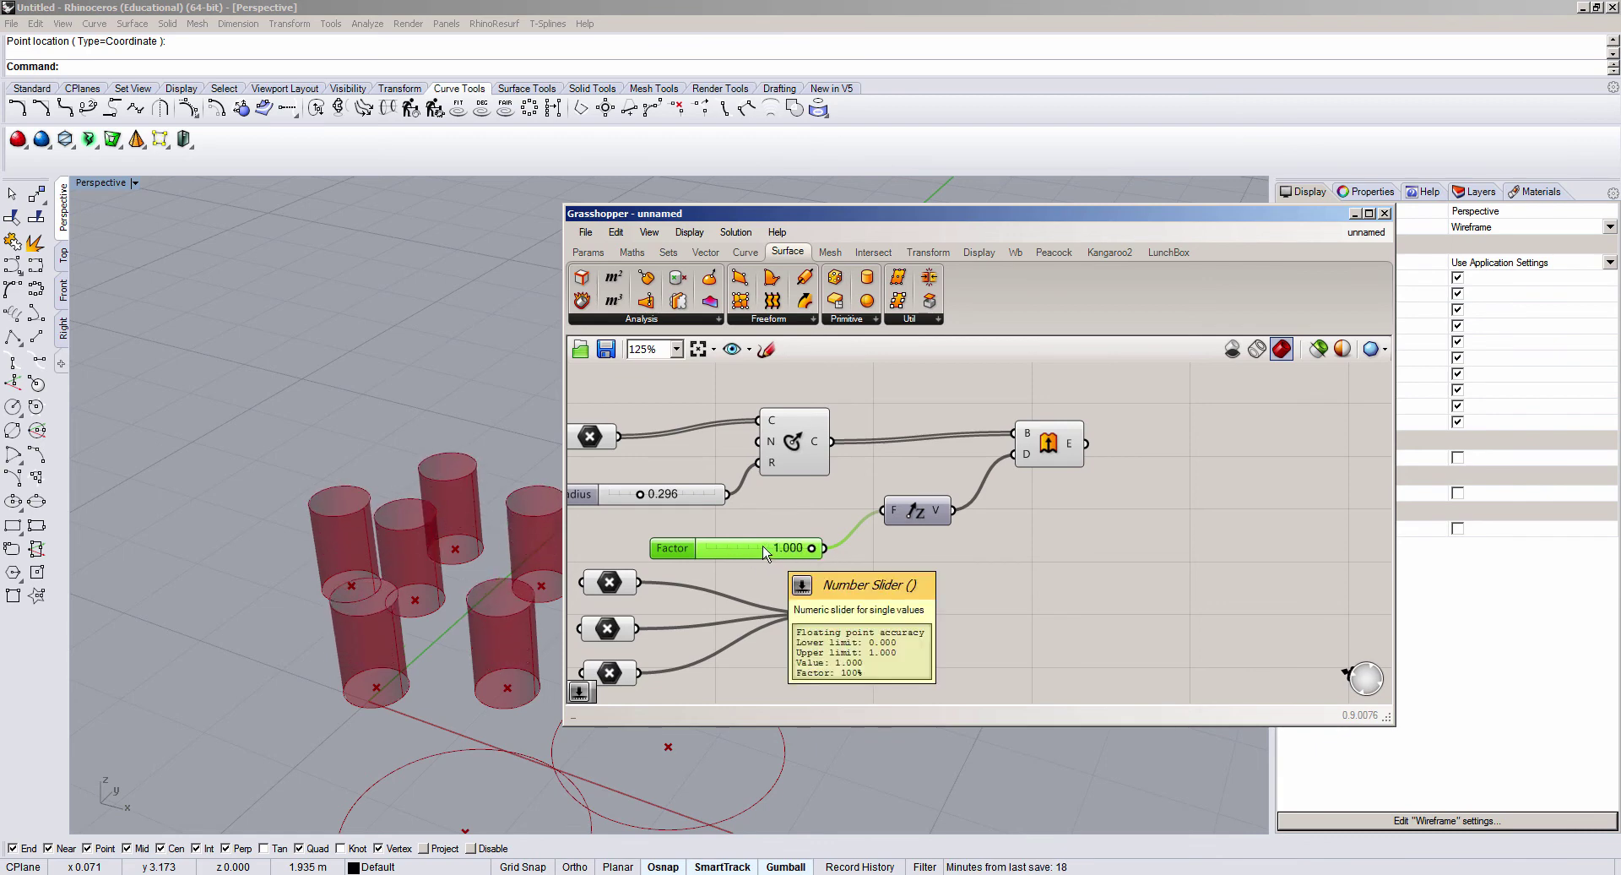
click(858, 552)
scroll(1025, 553, down, 2)
scroll(1025, 553, down, 1)
scroll(1023, 549, up, 2)
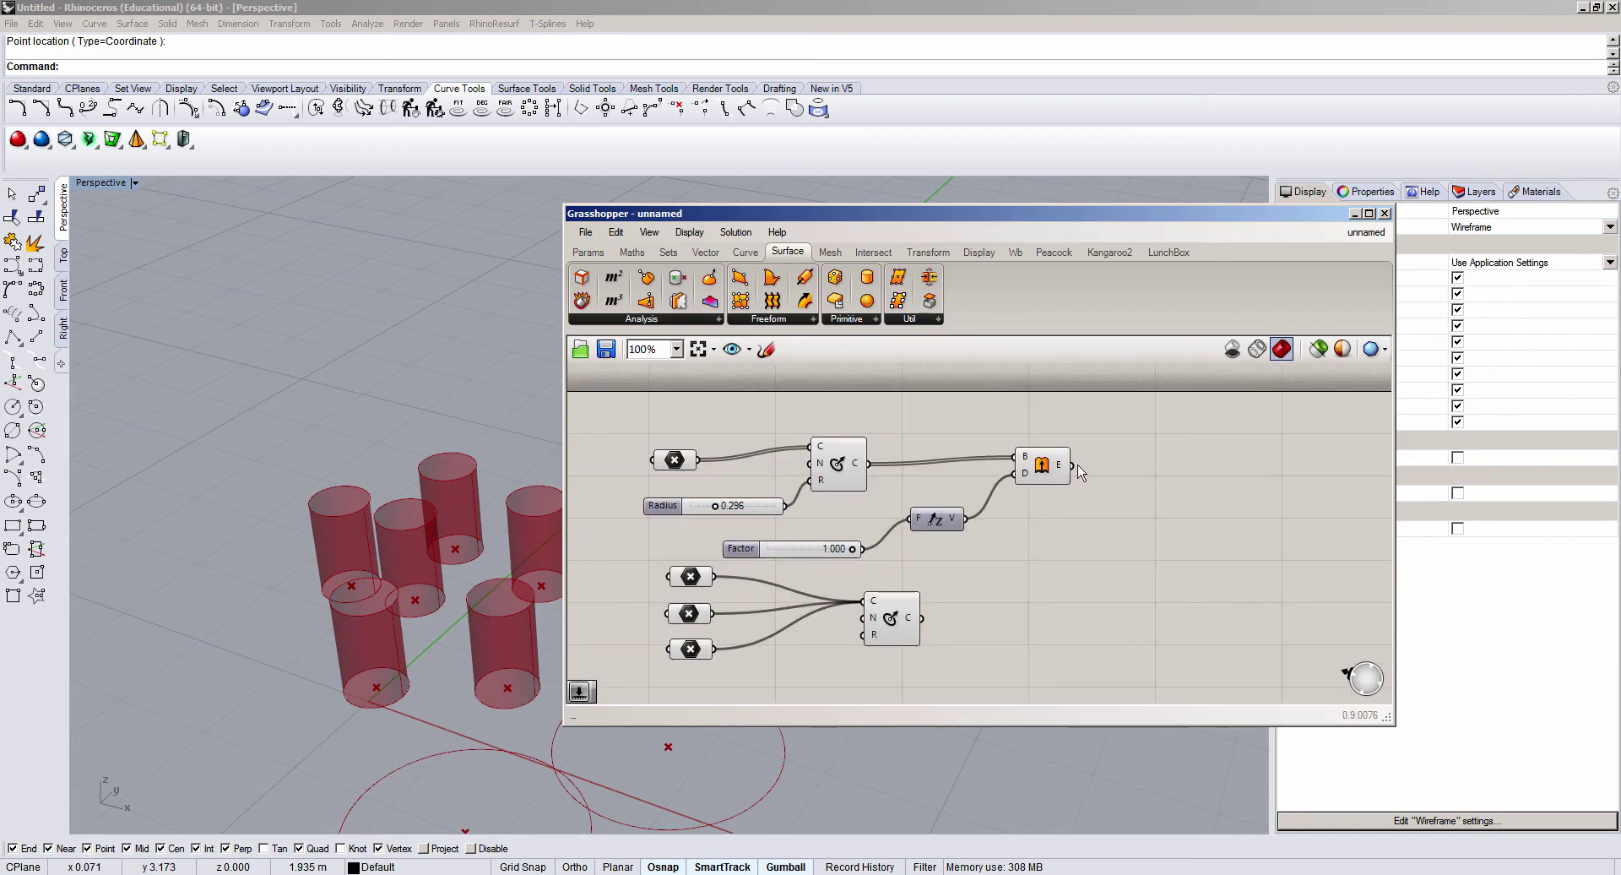
Step: Place a Divide Surface component and feed it Extrude's cylinder surfaces
right_click(1116, 483)
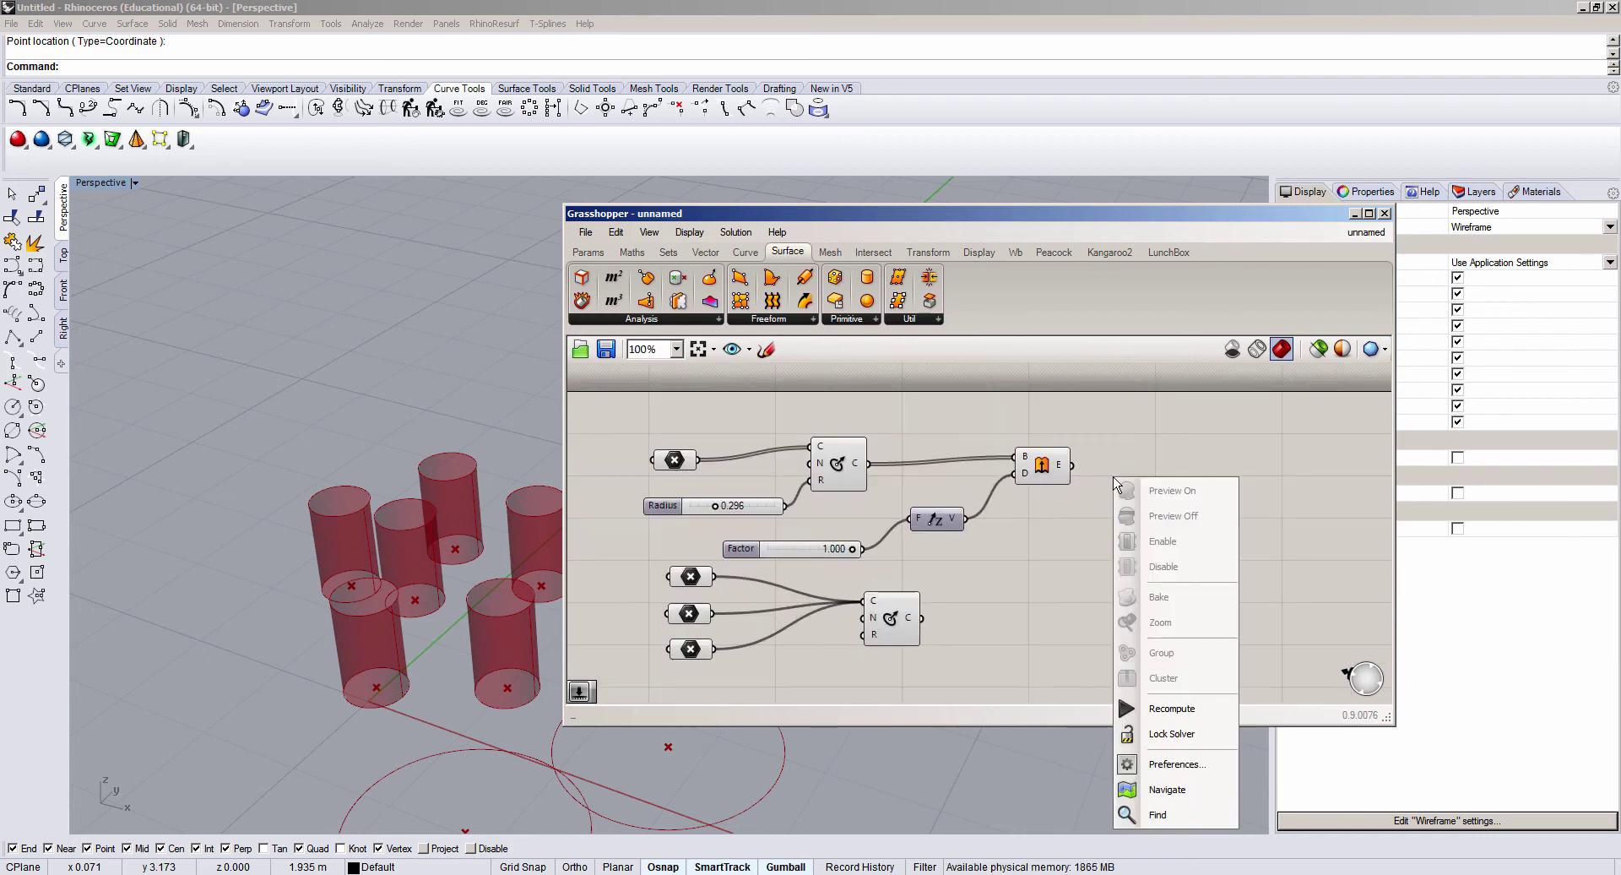
click(1059, 488)
double_click(1126, 478)
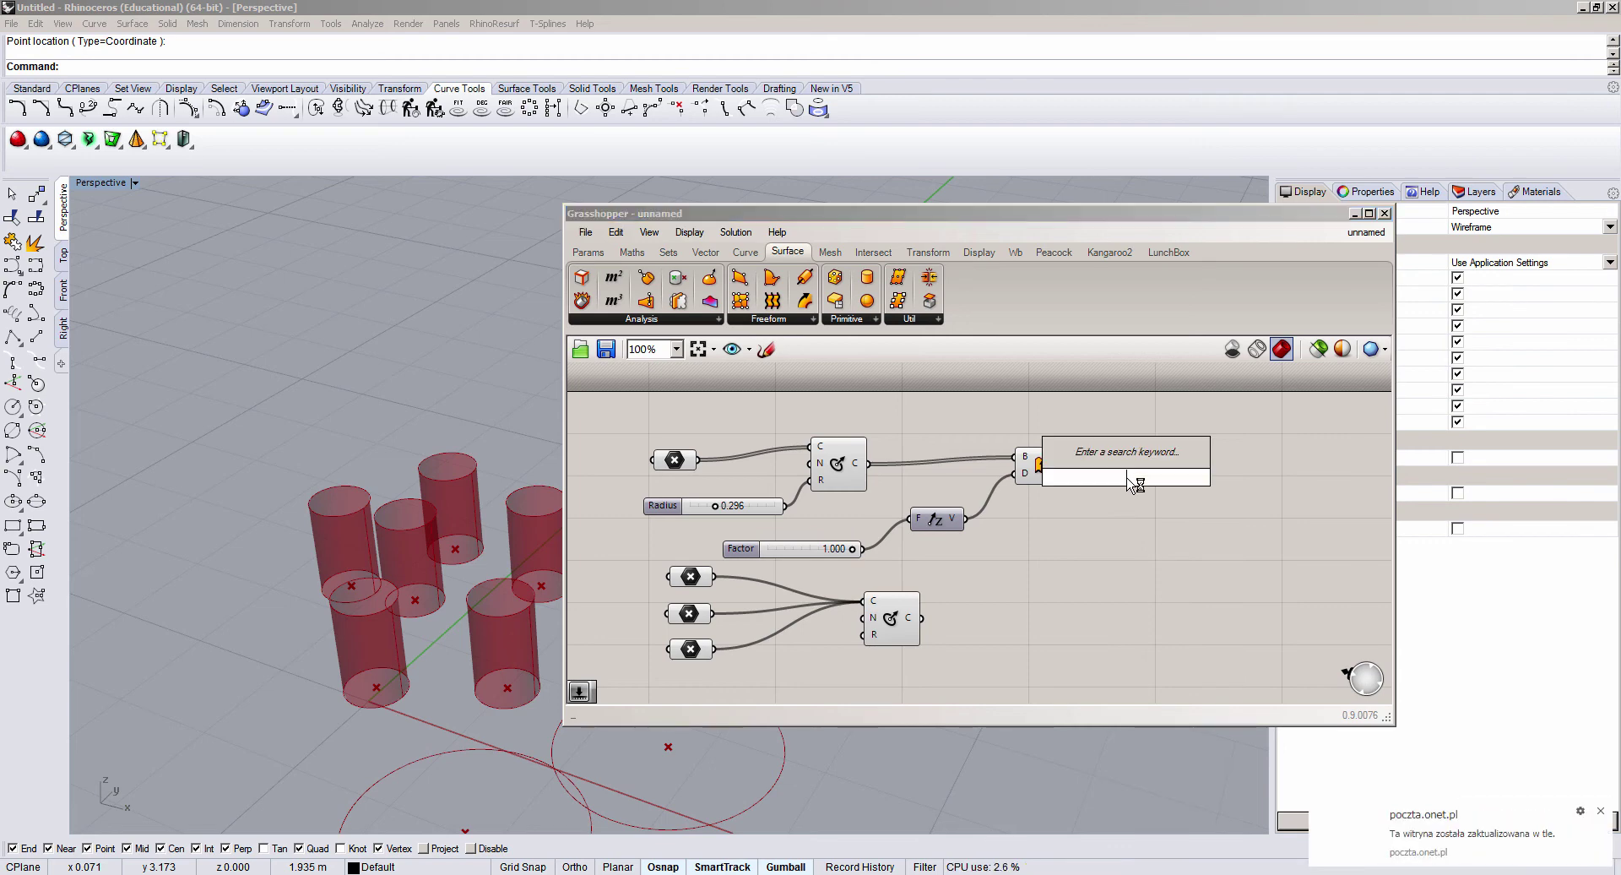
text(duv)
key(BackSpace)
key(BackSpace)
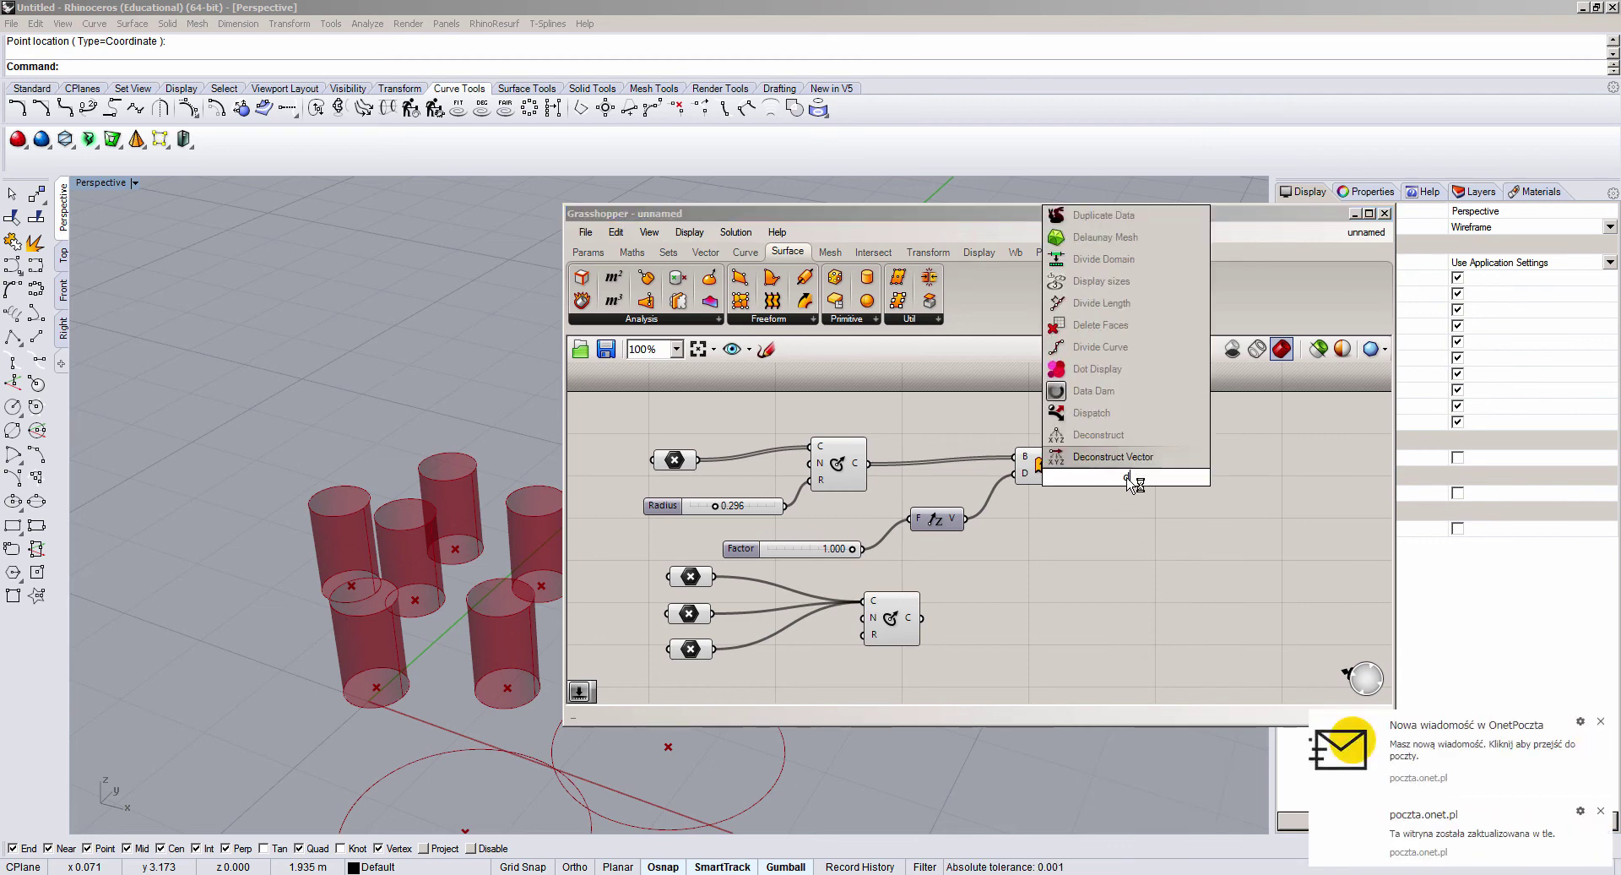
text(ivi)
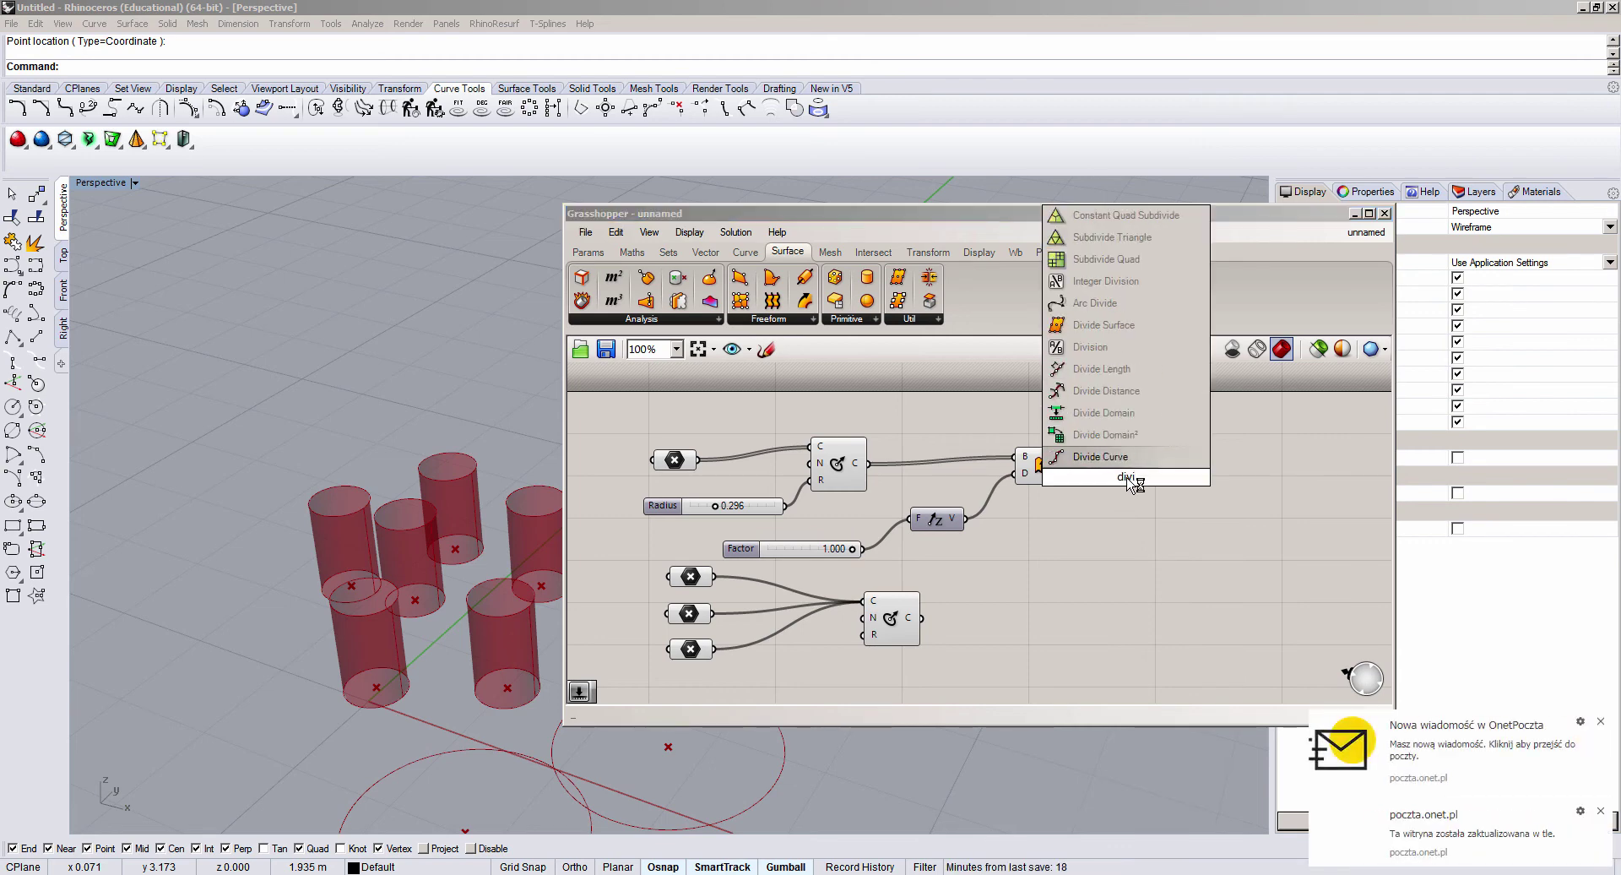
key(Up)
key(Up)
key(Up)
key(Up)
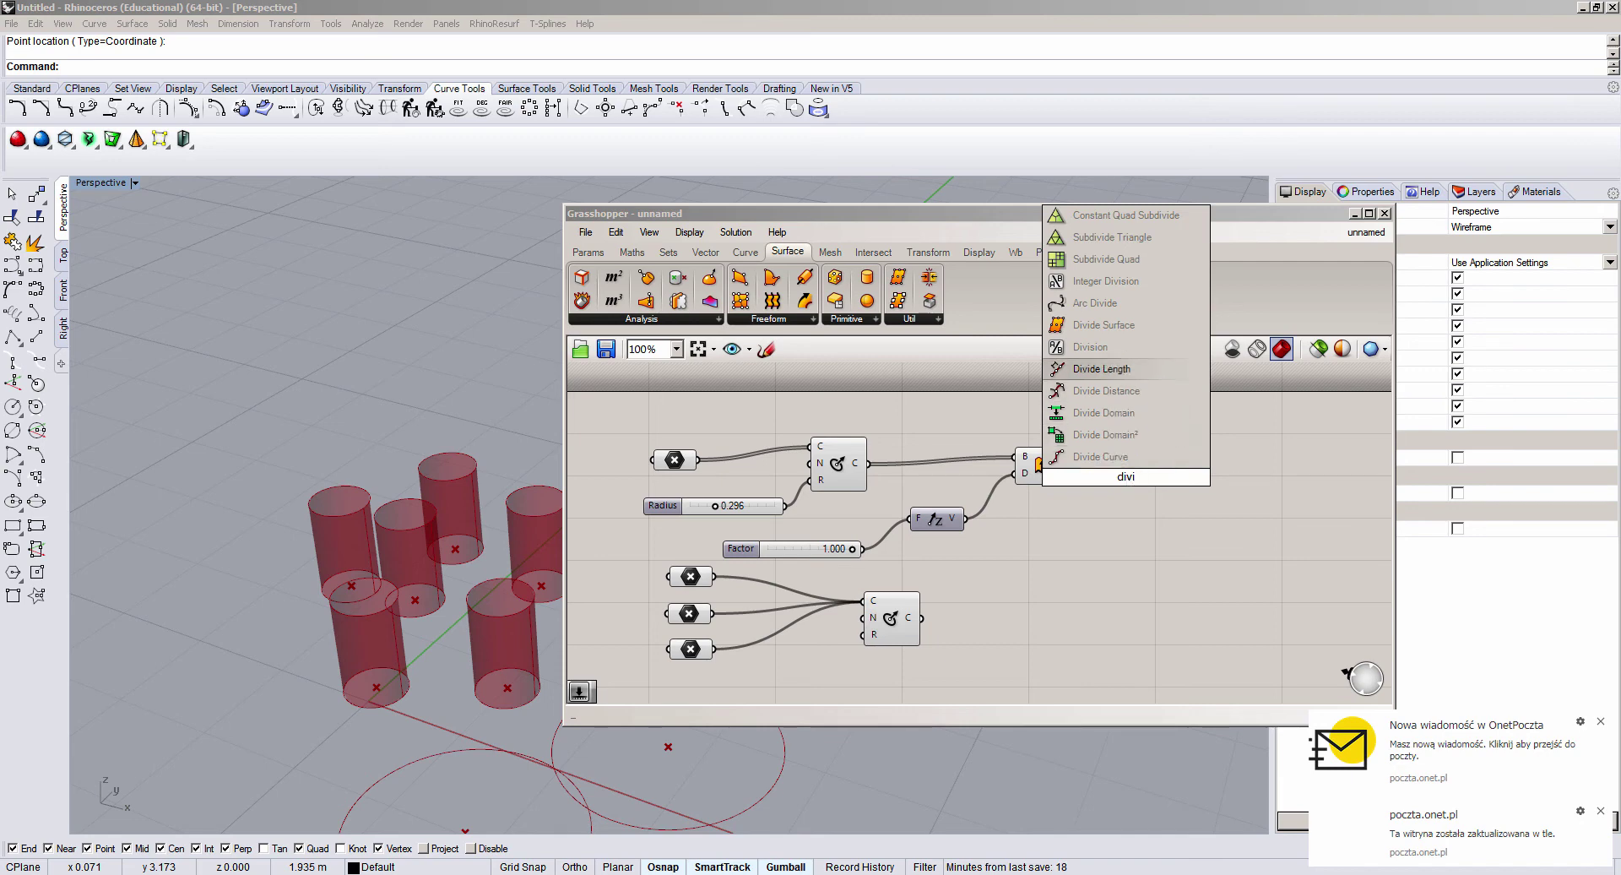
key(Up)
key(Up)
key(Return)
mouse_move(1123, 476)
mouse_down()
mouse_move(1203, 457)
mouse_move(1073, 465)
mouse_up()
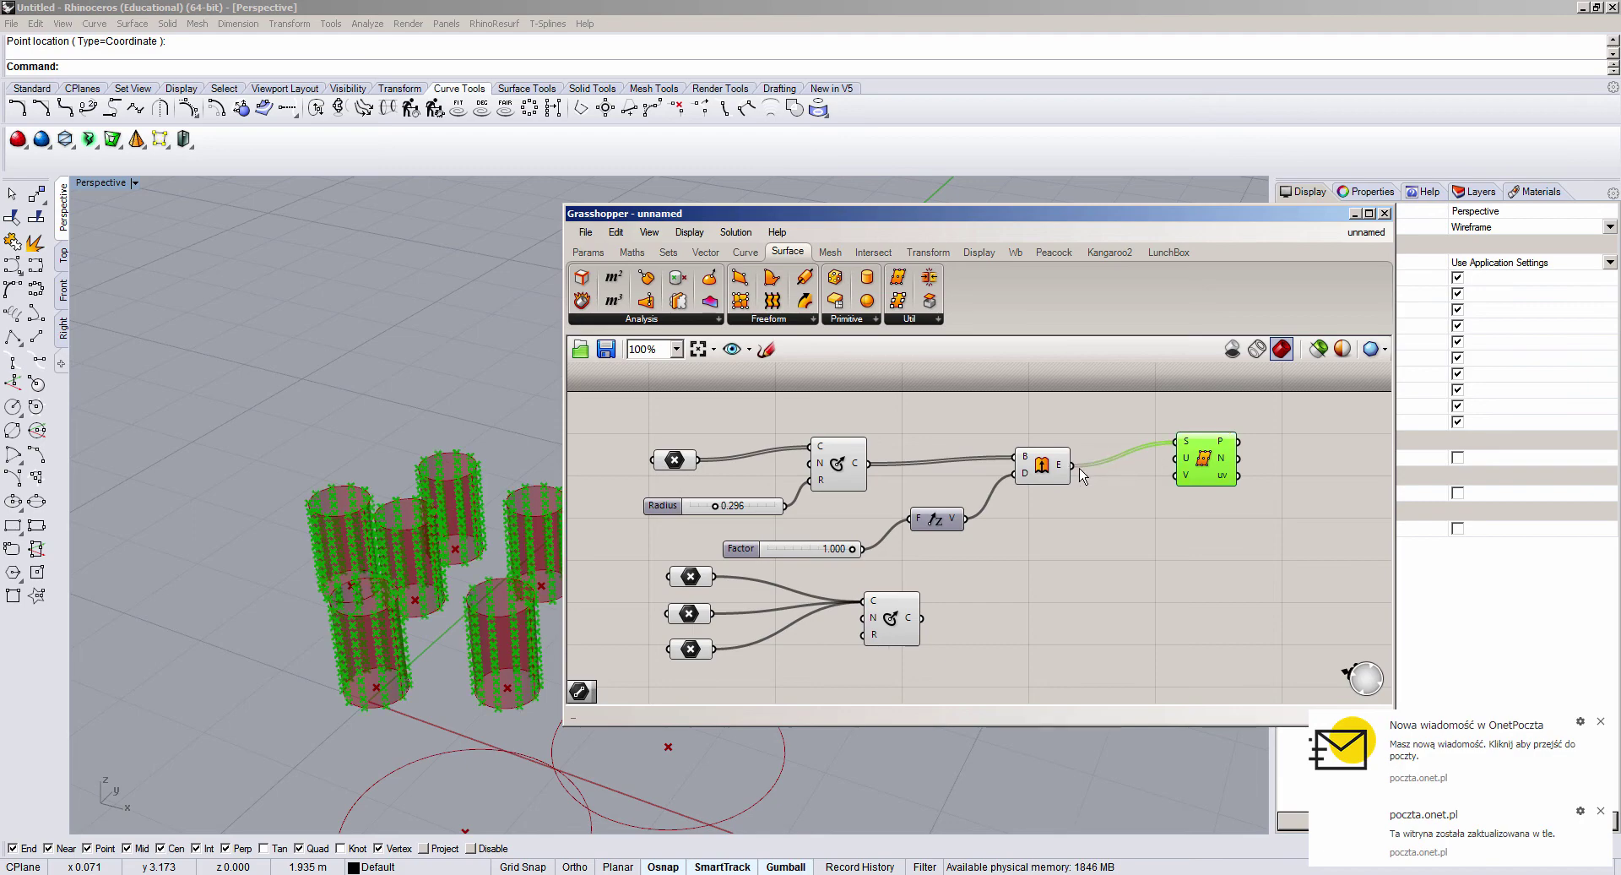
Step: Orbit around the point-covered cylinders, nudge Divide Surface right, and dismiss mail notifications
scroll(485, 629, up, 5)
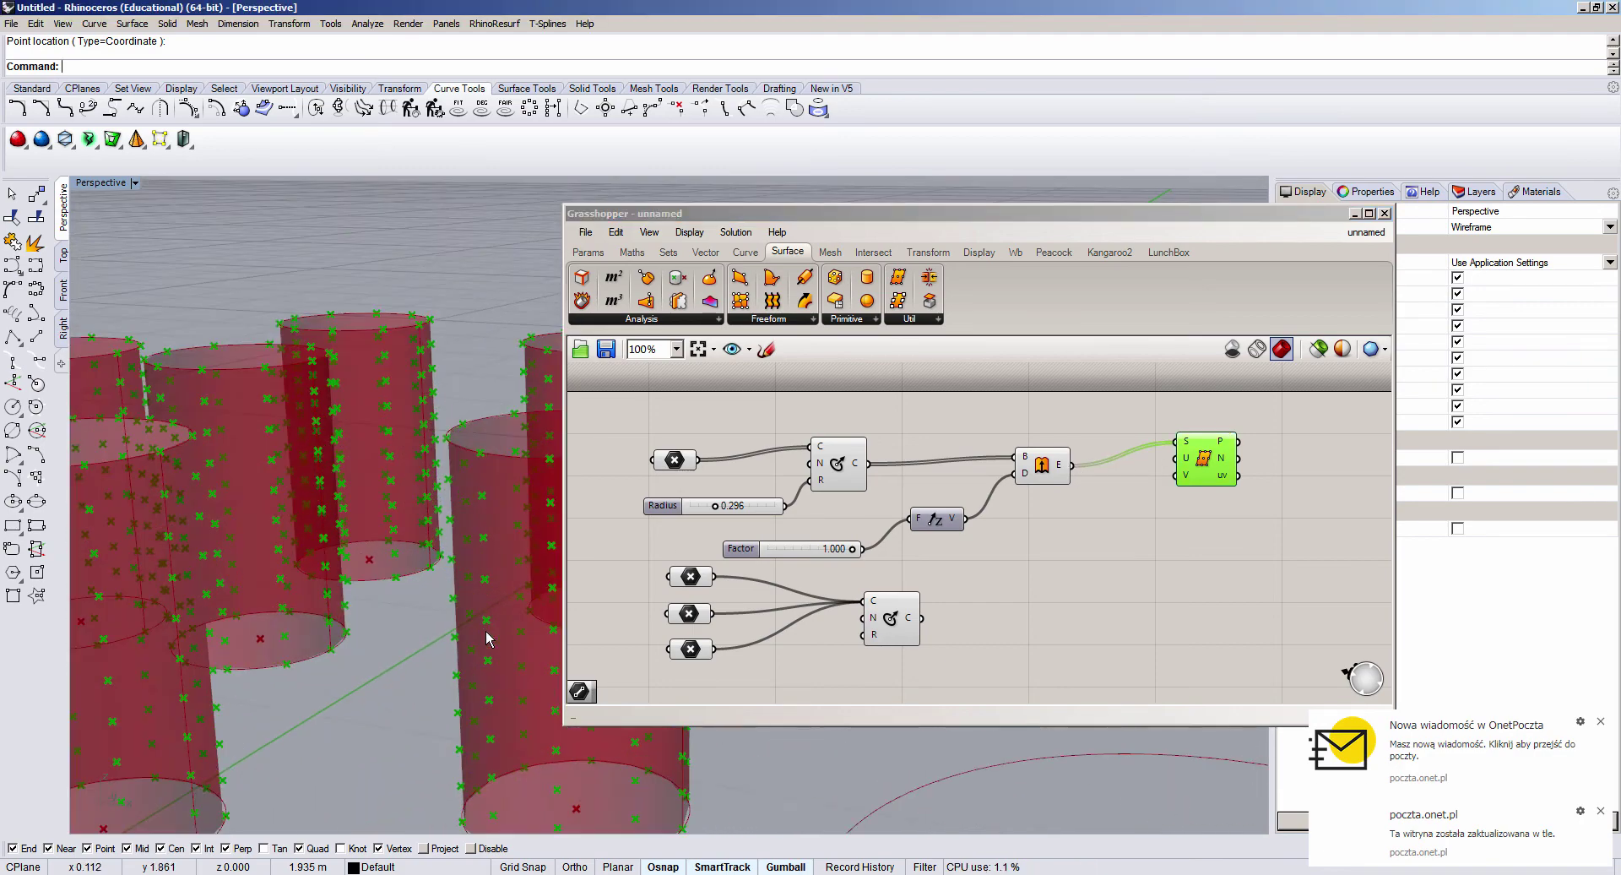
scroll(485, 629, down, 4)
right_drag(485, 630, 549, 625)
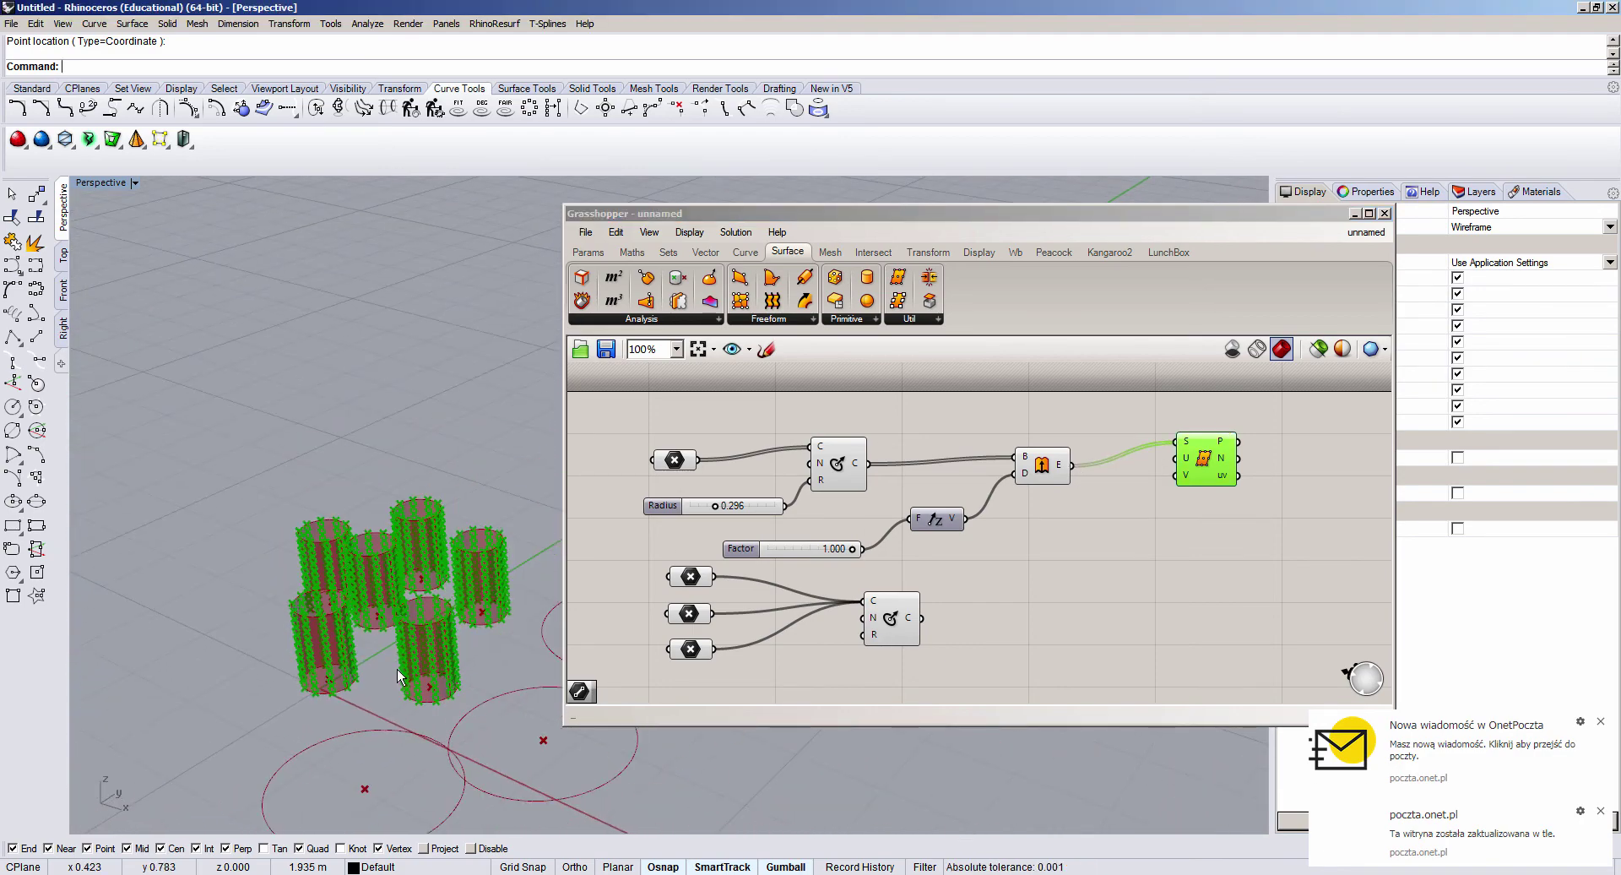
drag(1213, 473, 1227, 493)
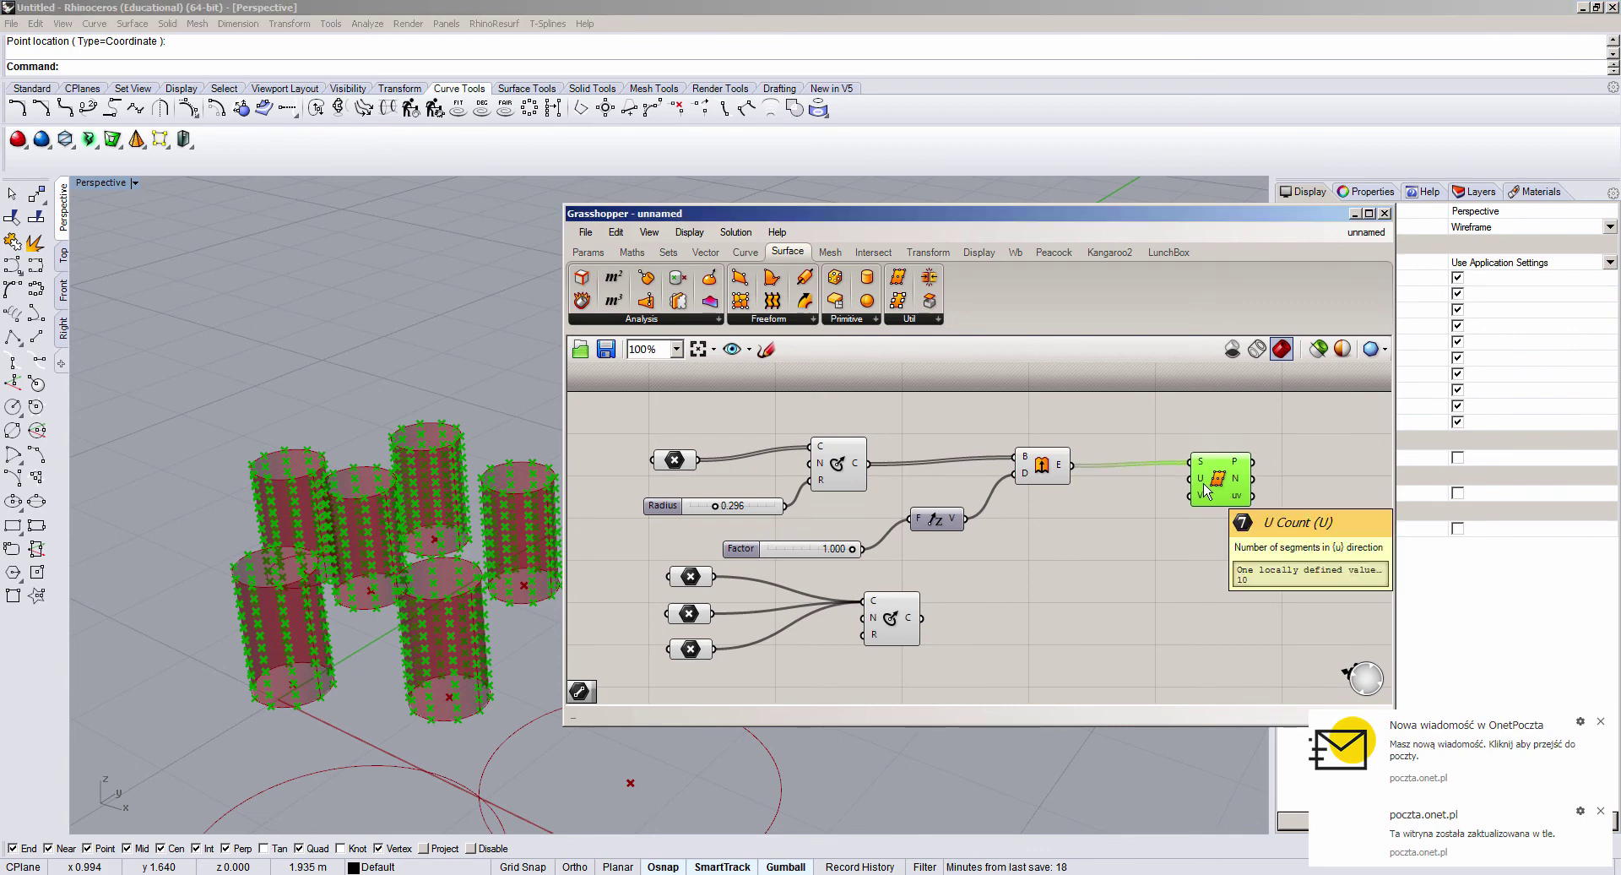
click(1600, 811)
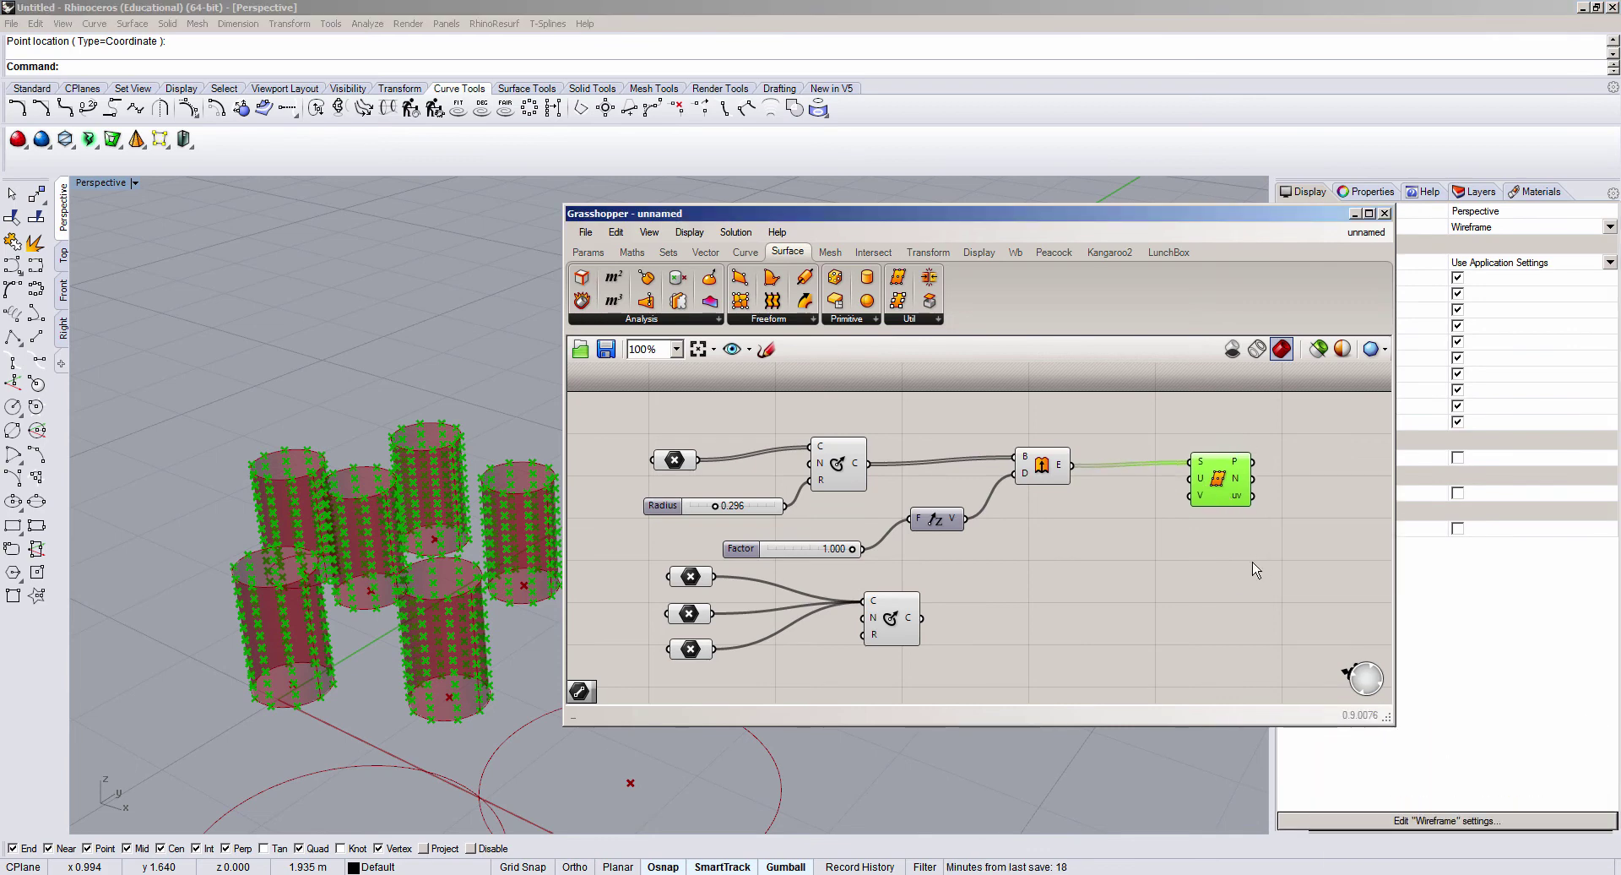
scroll(1209, 486, up, 4)
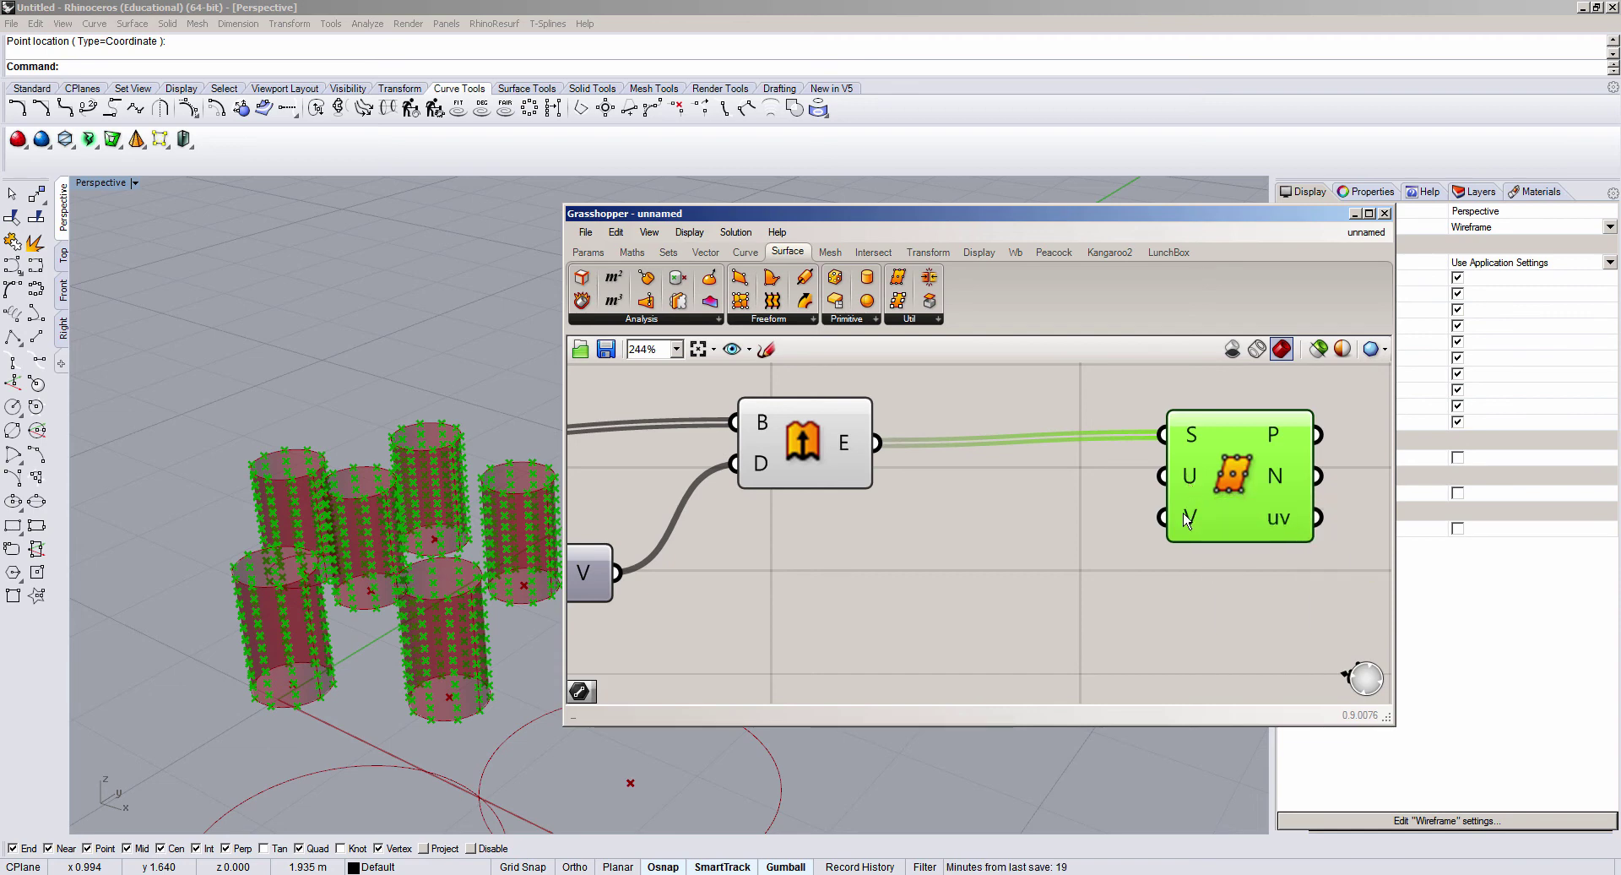
Step: Add a Number Slider, then delete the unwanted 0.250 default slider
double_click(951, 527)
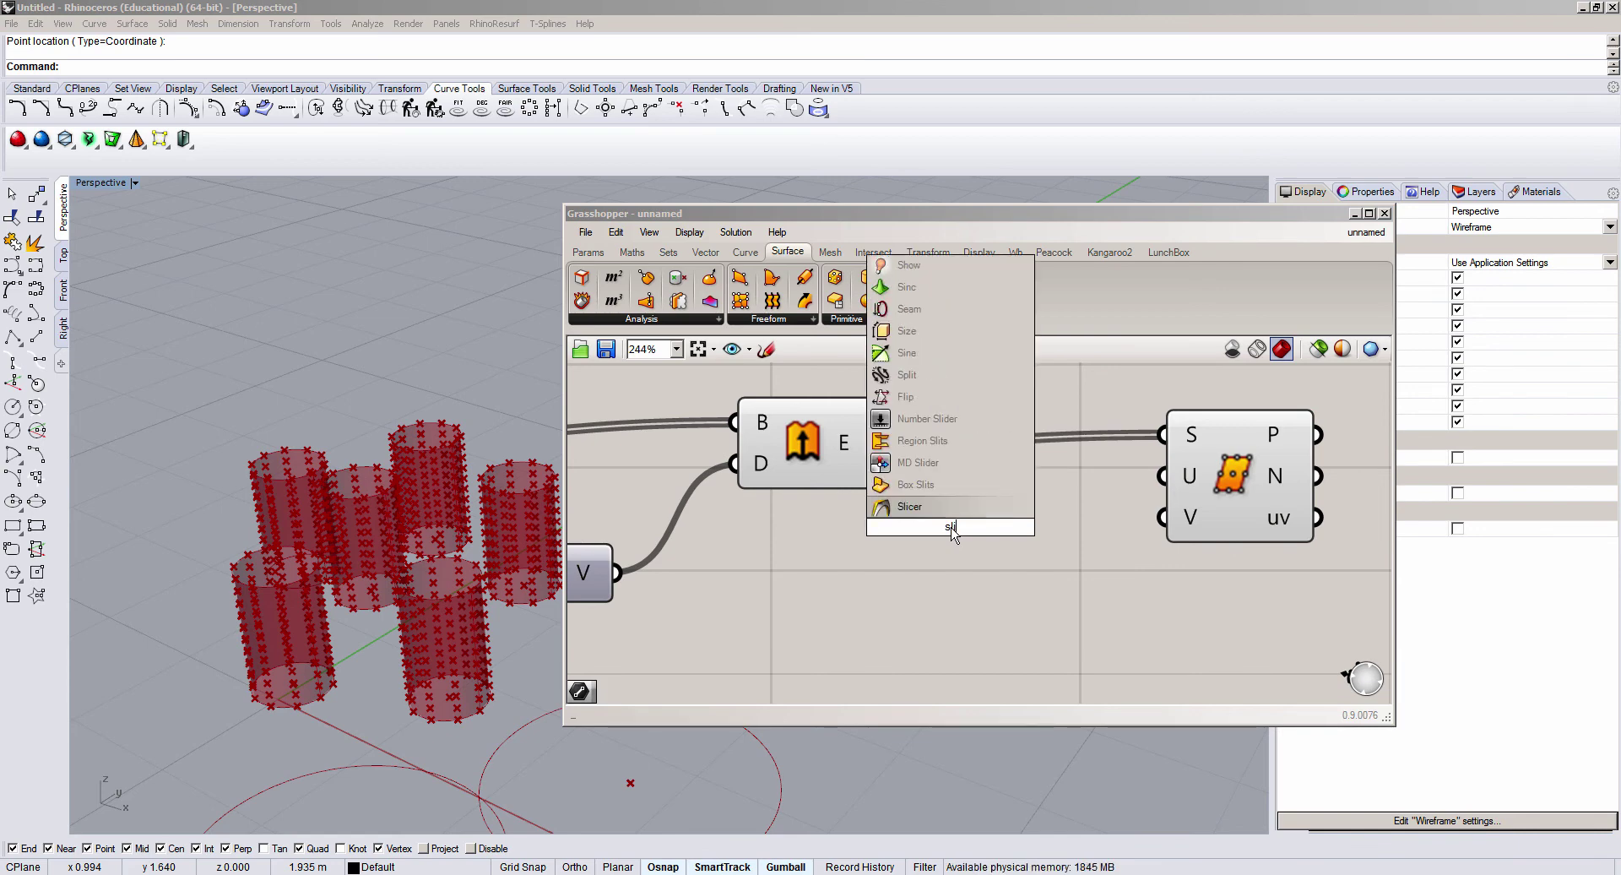
text(sli)
key(Up)
key(Up)
key(Up)
key(Return)
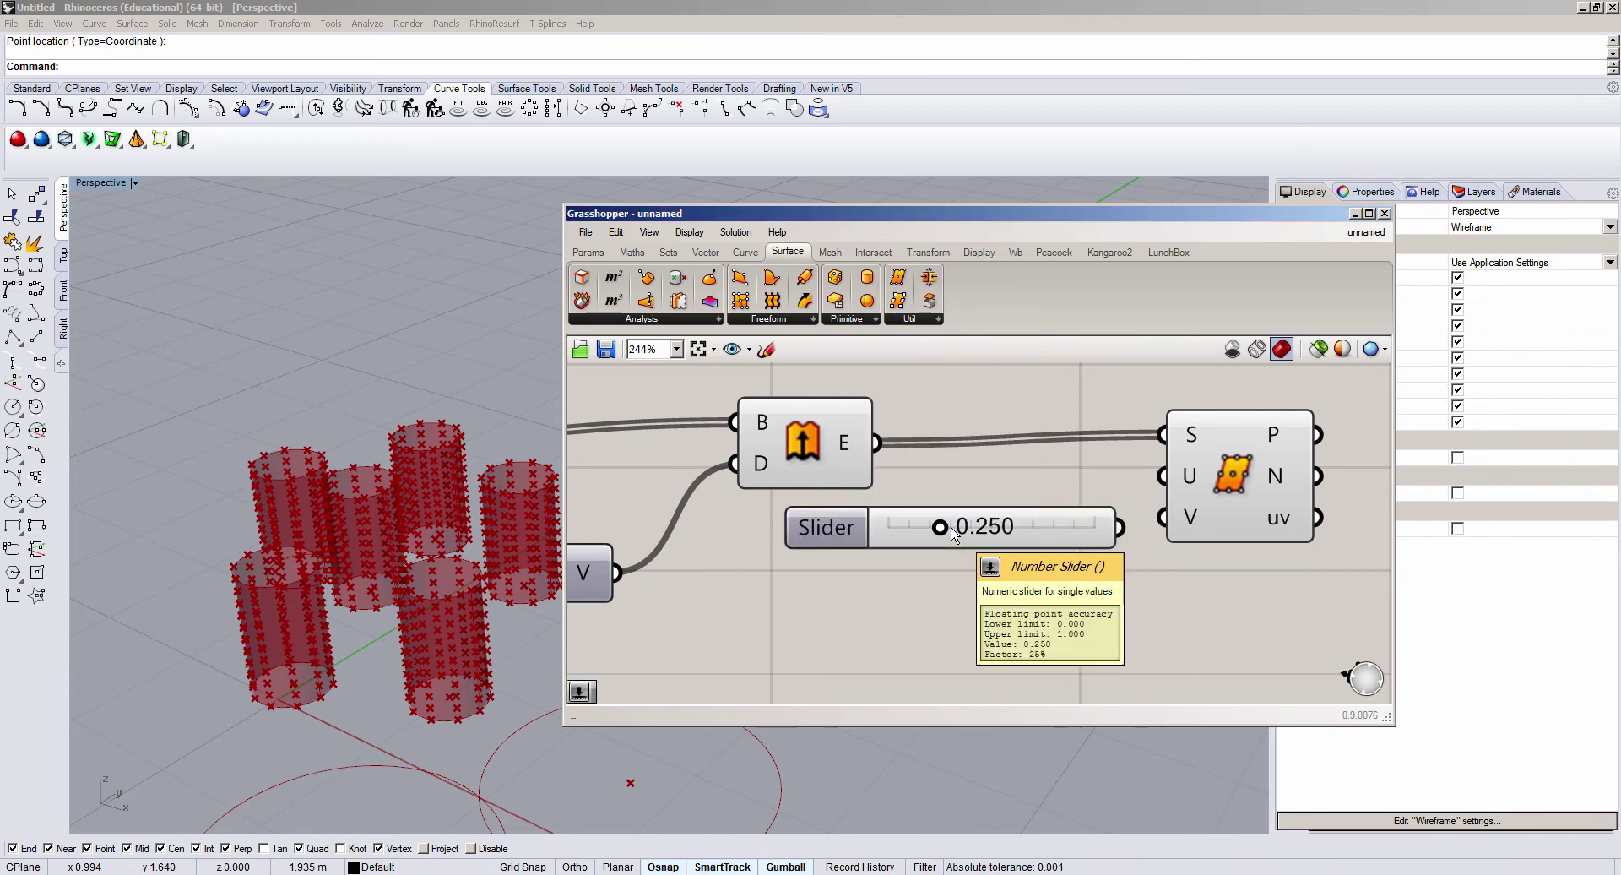
click(954, 532)
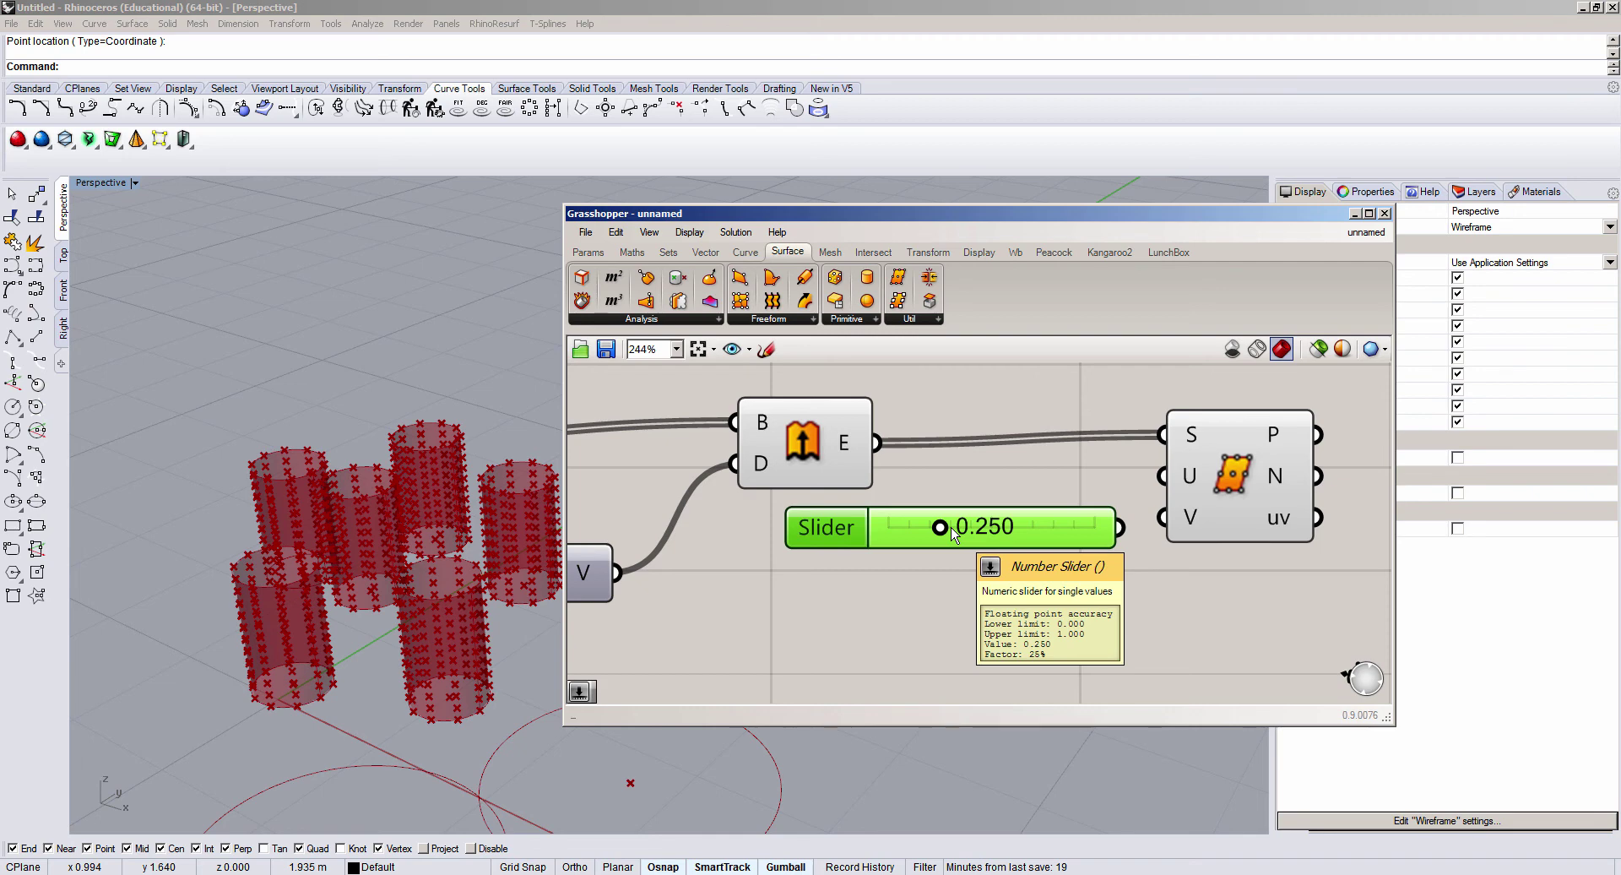
key(Delete)
Step: Place a 1<20 integer slider and wire it to the SDivide U input
double_click(895, 578)
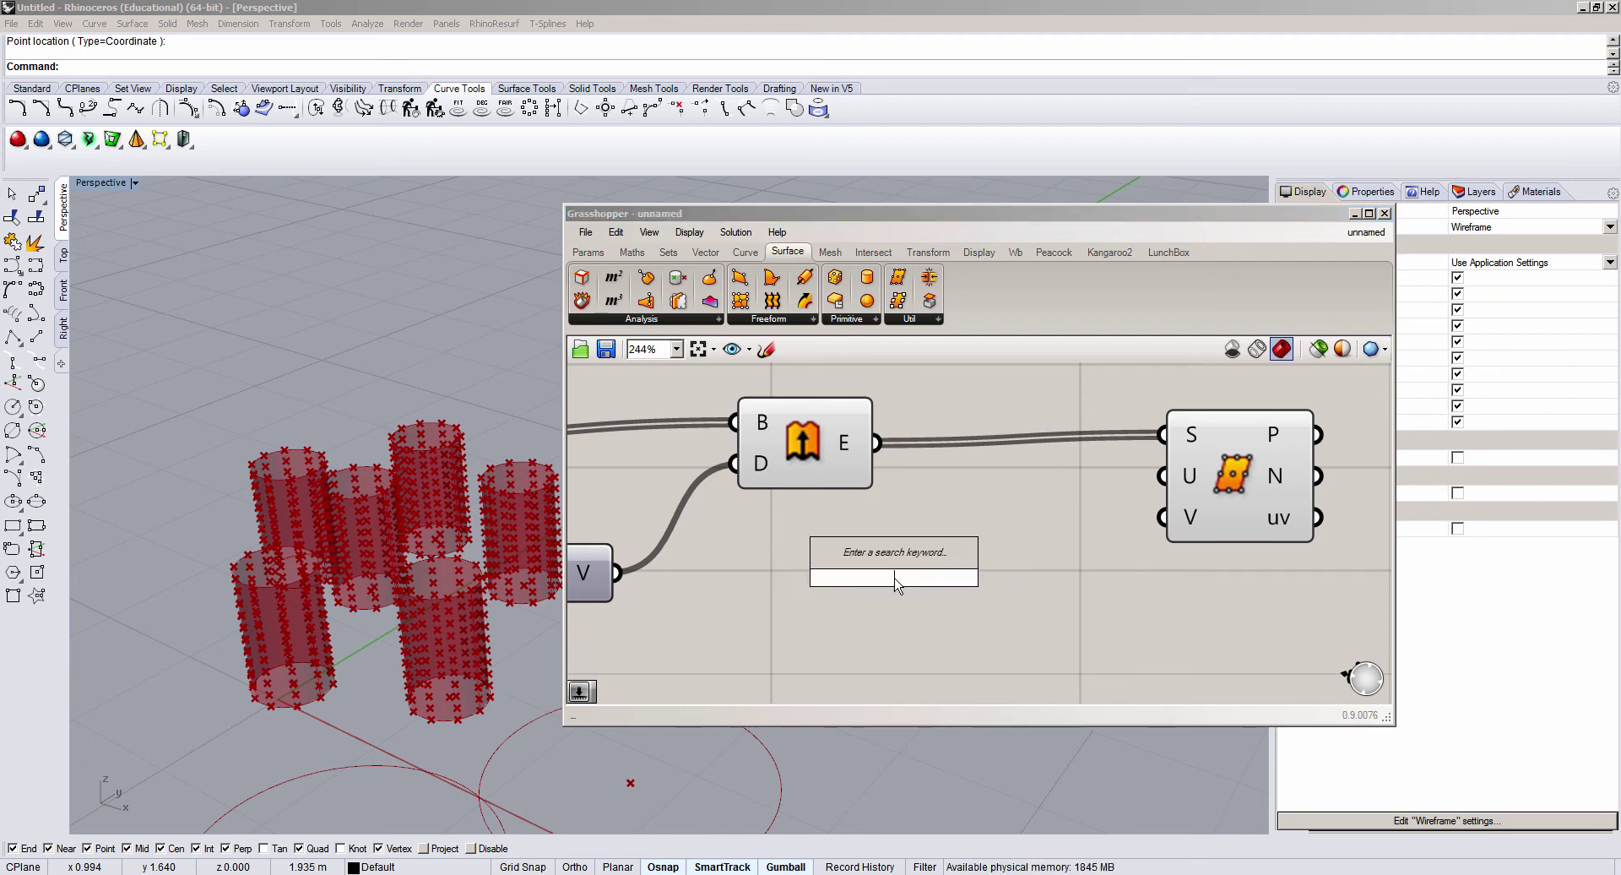
text(1)
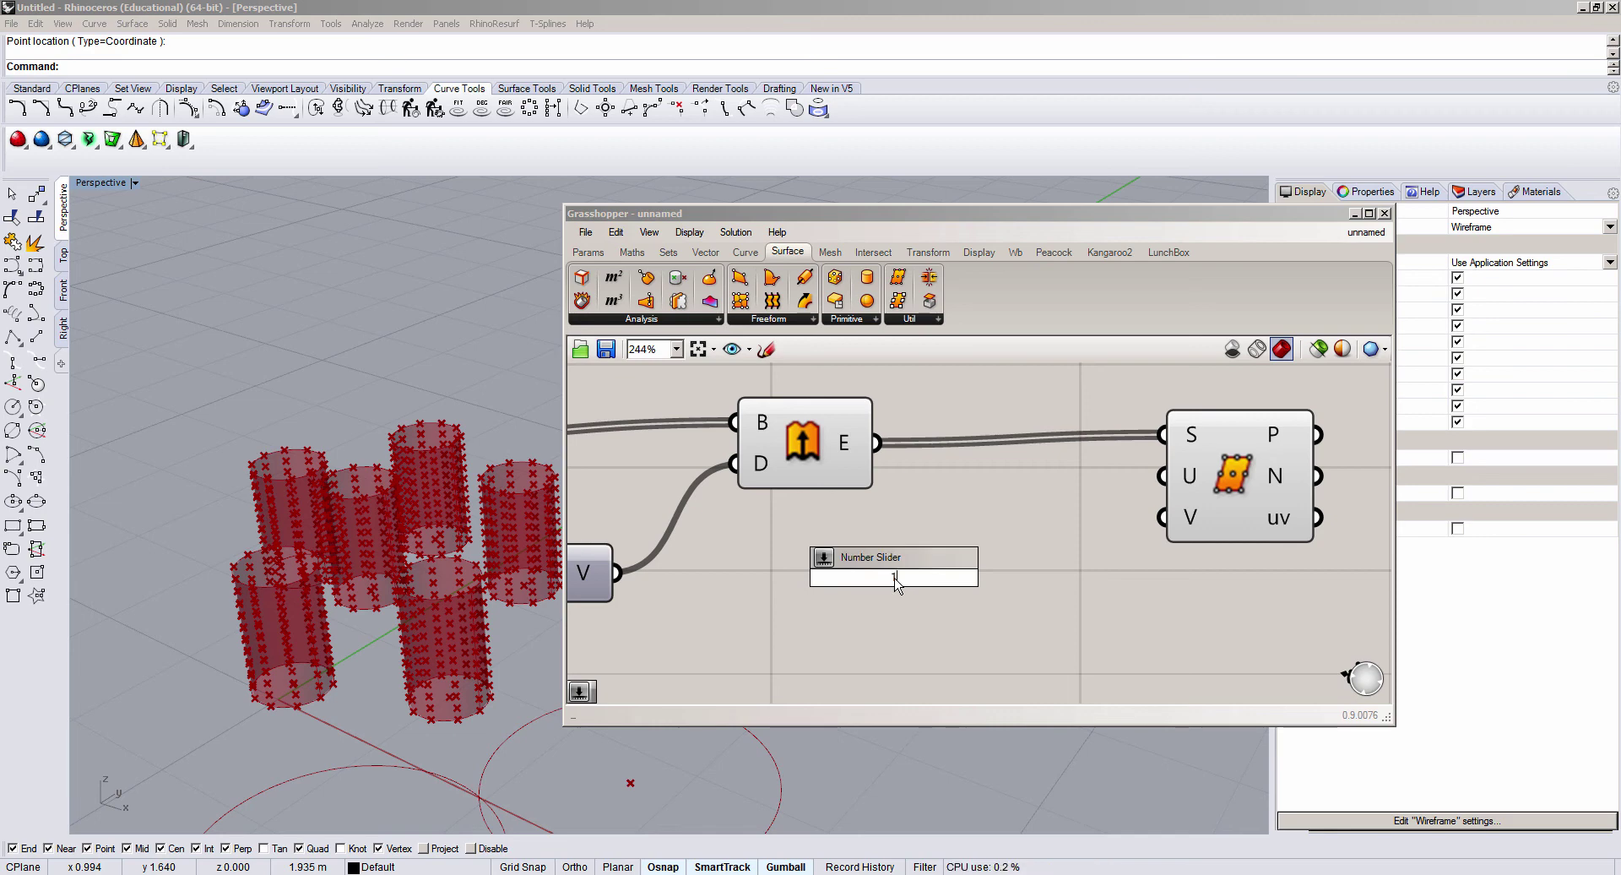
text(0)
key(Return)
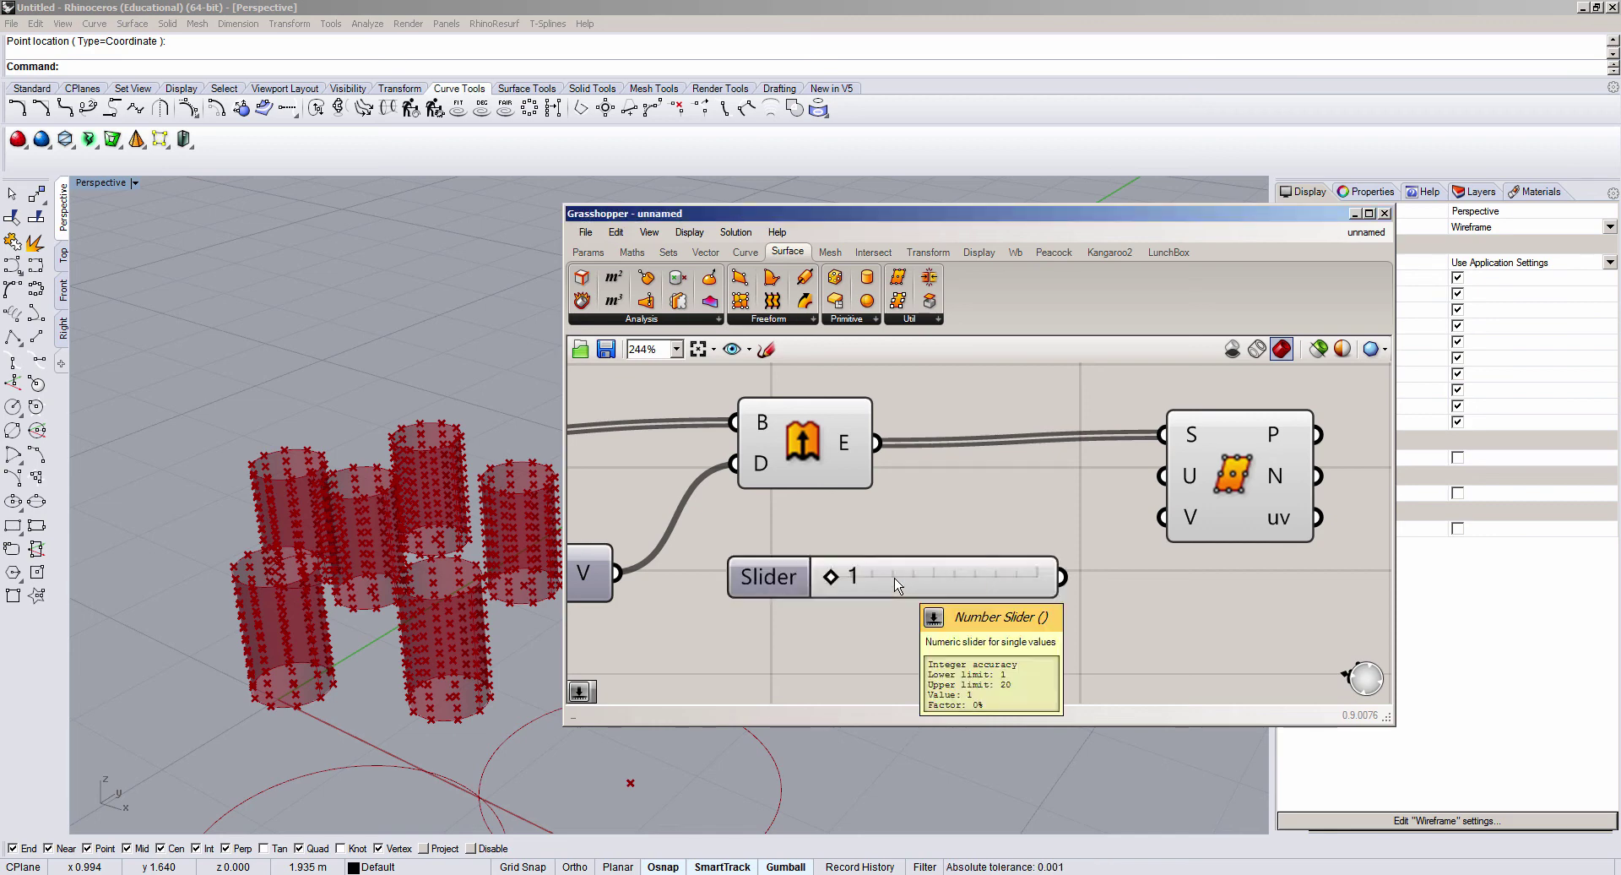
mouse_move(836, 579)
mouse_down()
mouse_move(1034, 578)
mouse_move(832, 591)
mouse_up()
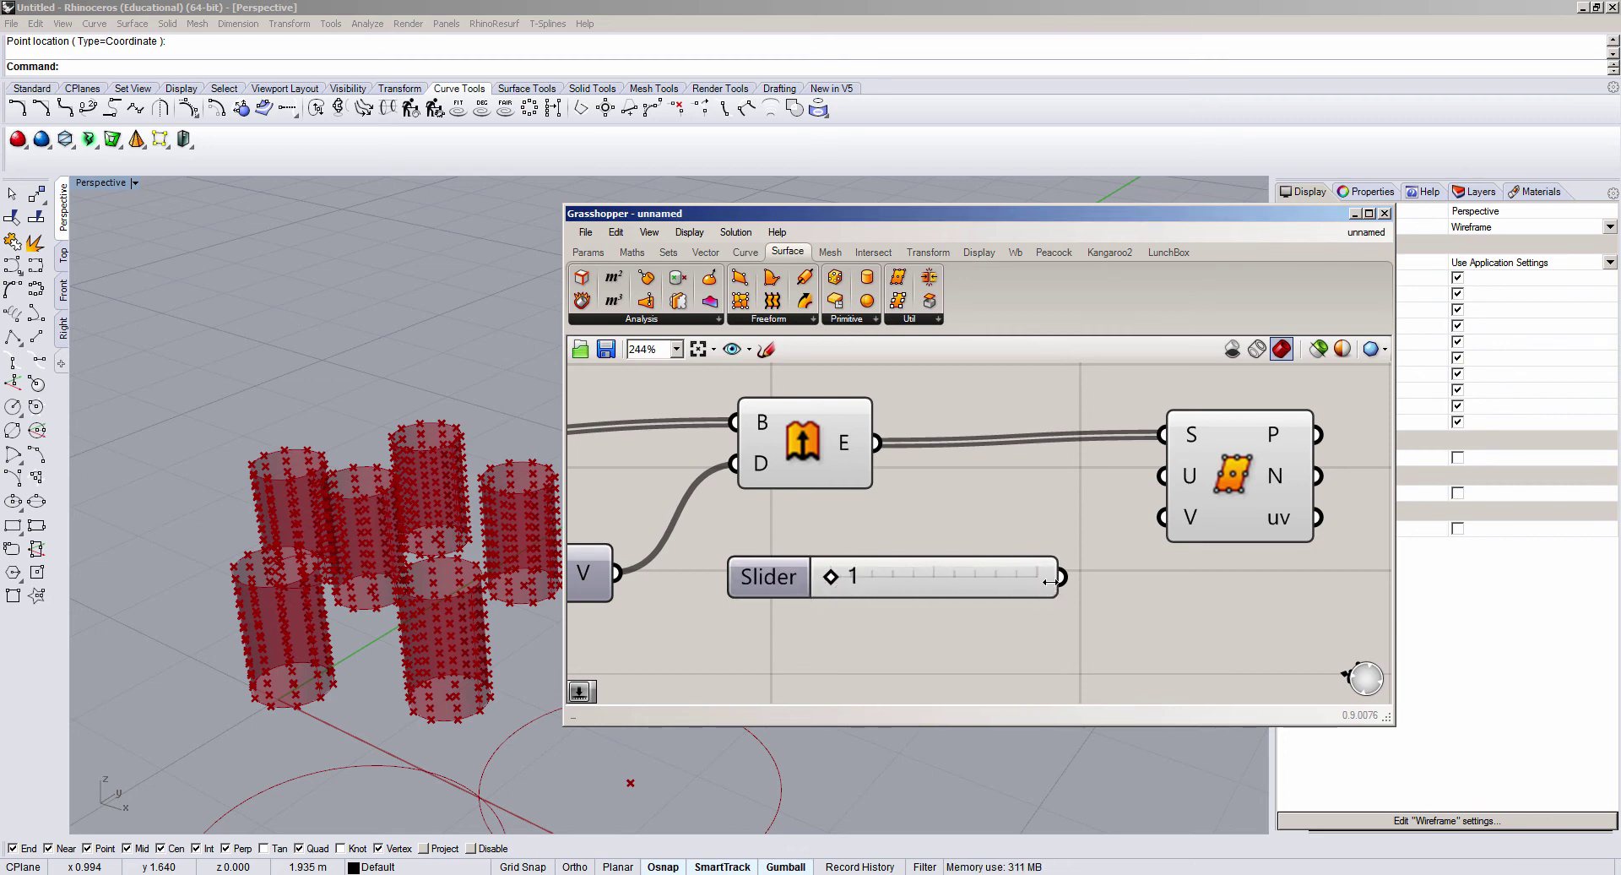
drag(1062, 577, 1158, 478)
Step: Copy the slider to the V input and set U Count to 7 and V Count to 10
click(955, 569)
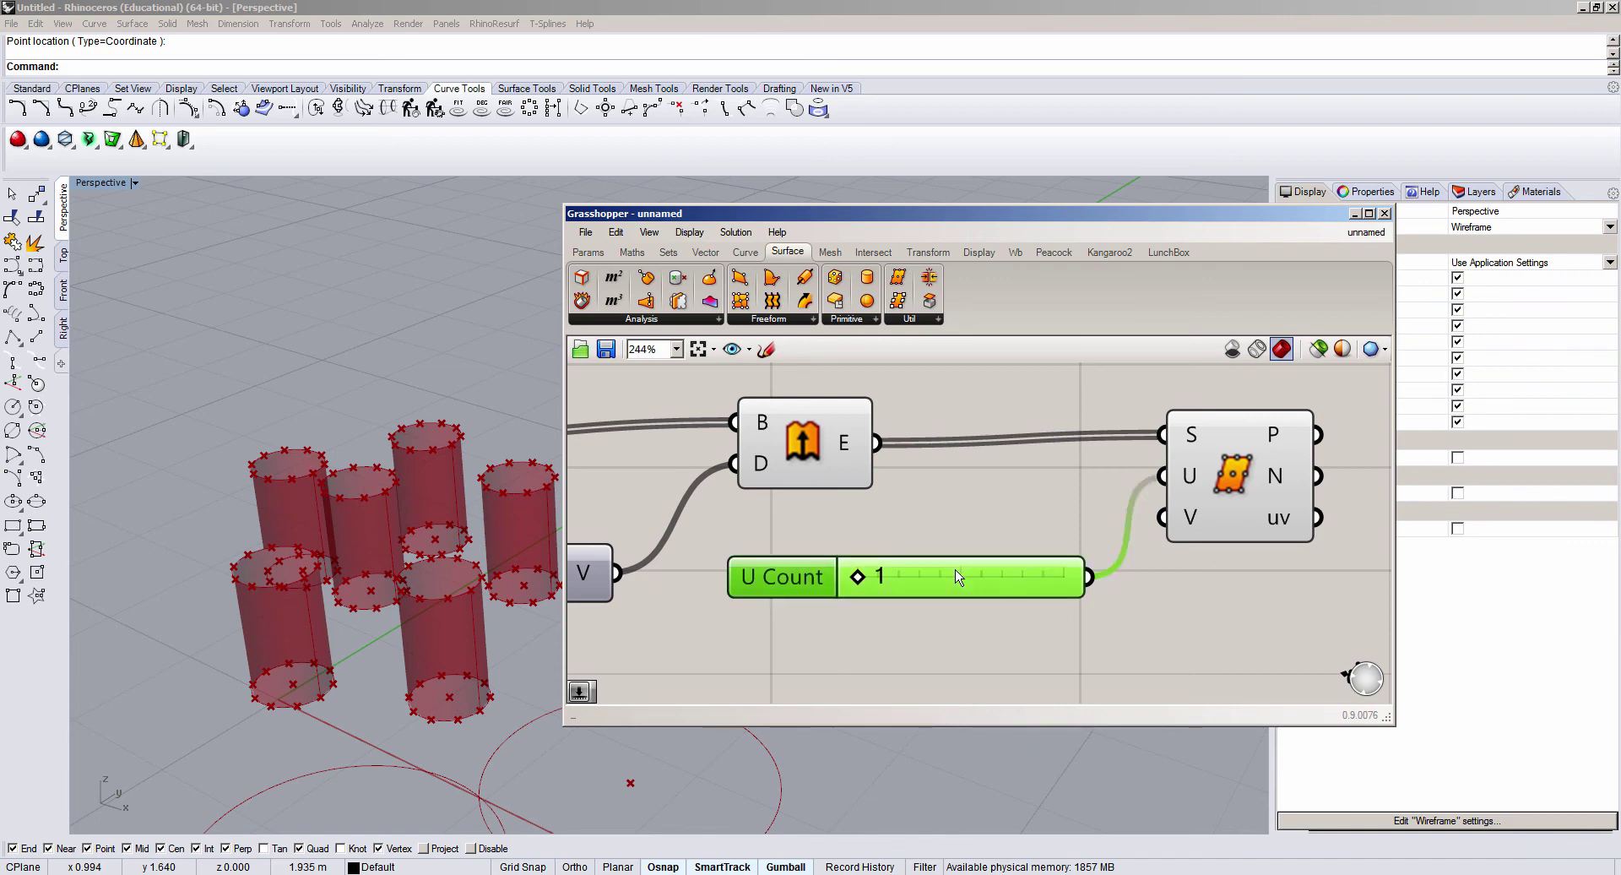
alt+drag(954, 569, 985, 636)
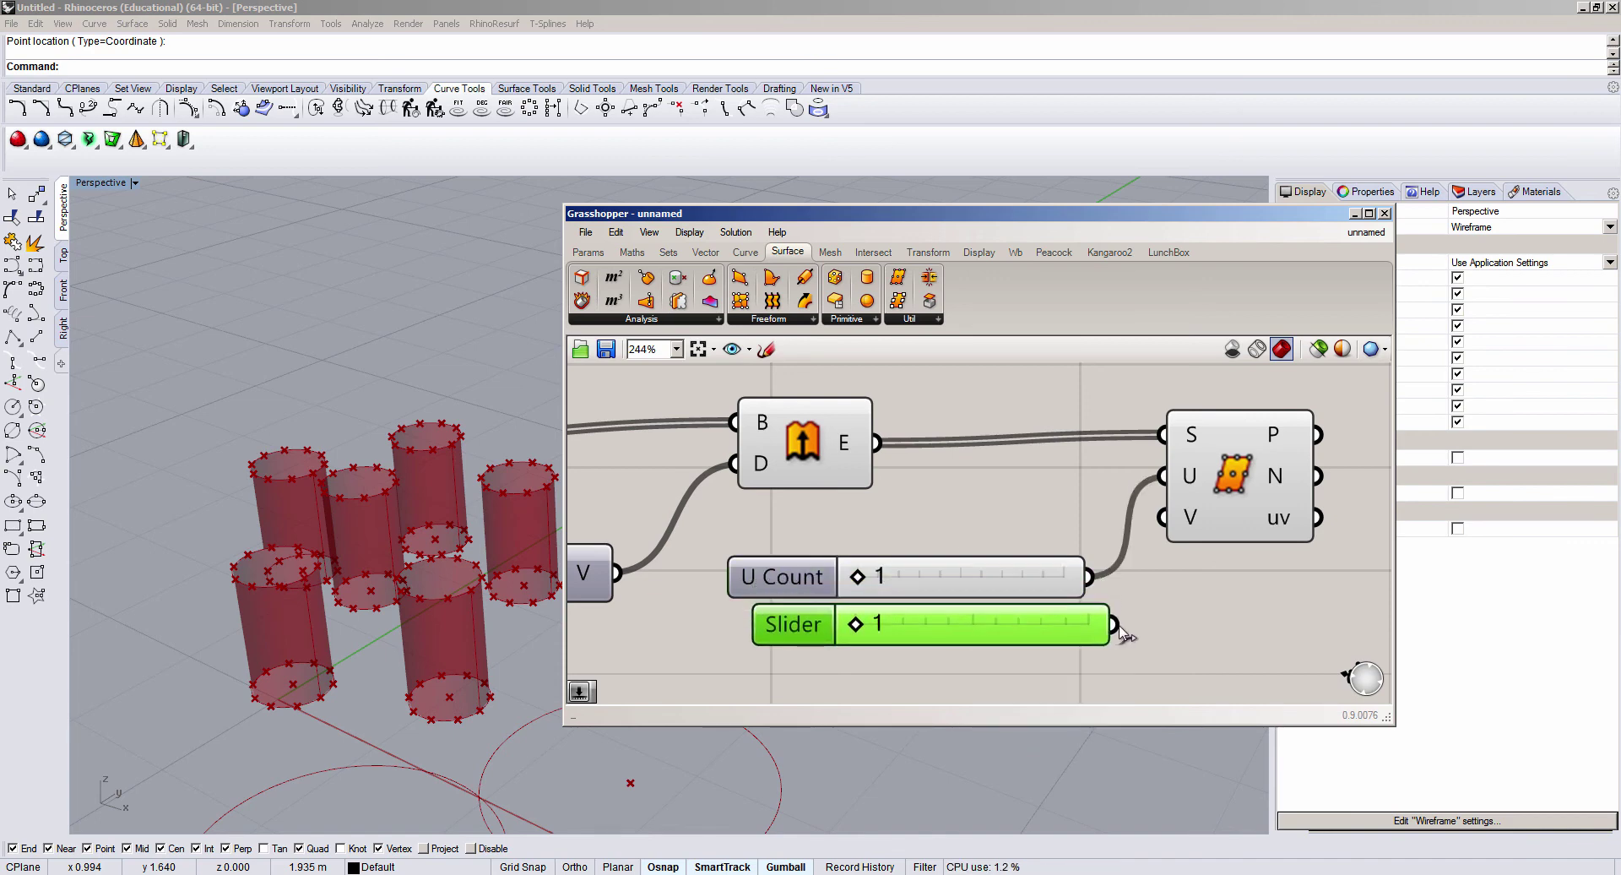
drag(1114, 624, 1164, 517)
drag(954, 569, 949, 548)
mouse_move(851, 554)
mouse_down()
mouse_move(968, 553)
mouse_move(885, 553)
mouse_move(916, 553)
mouse_up()
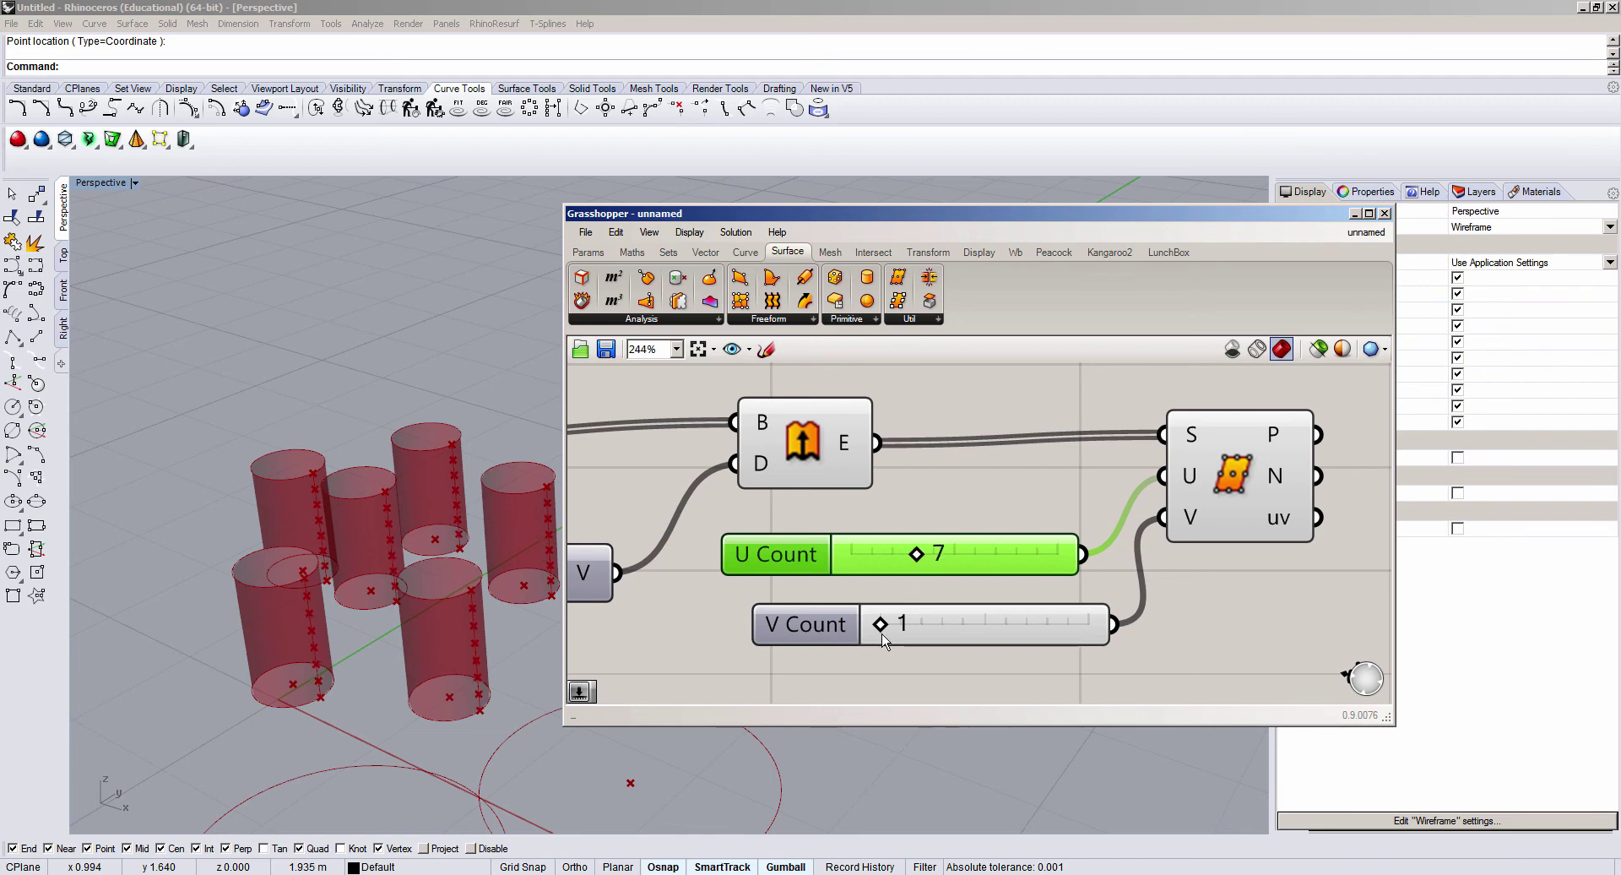
drag(881, 633, 979, 627)
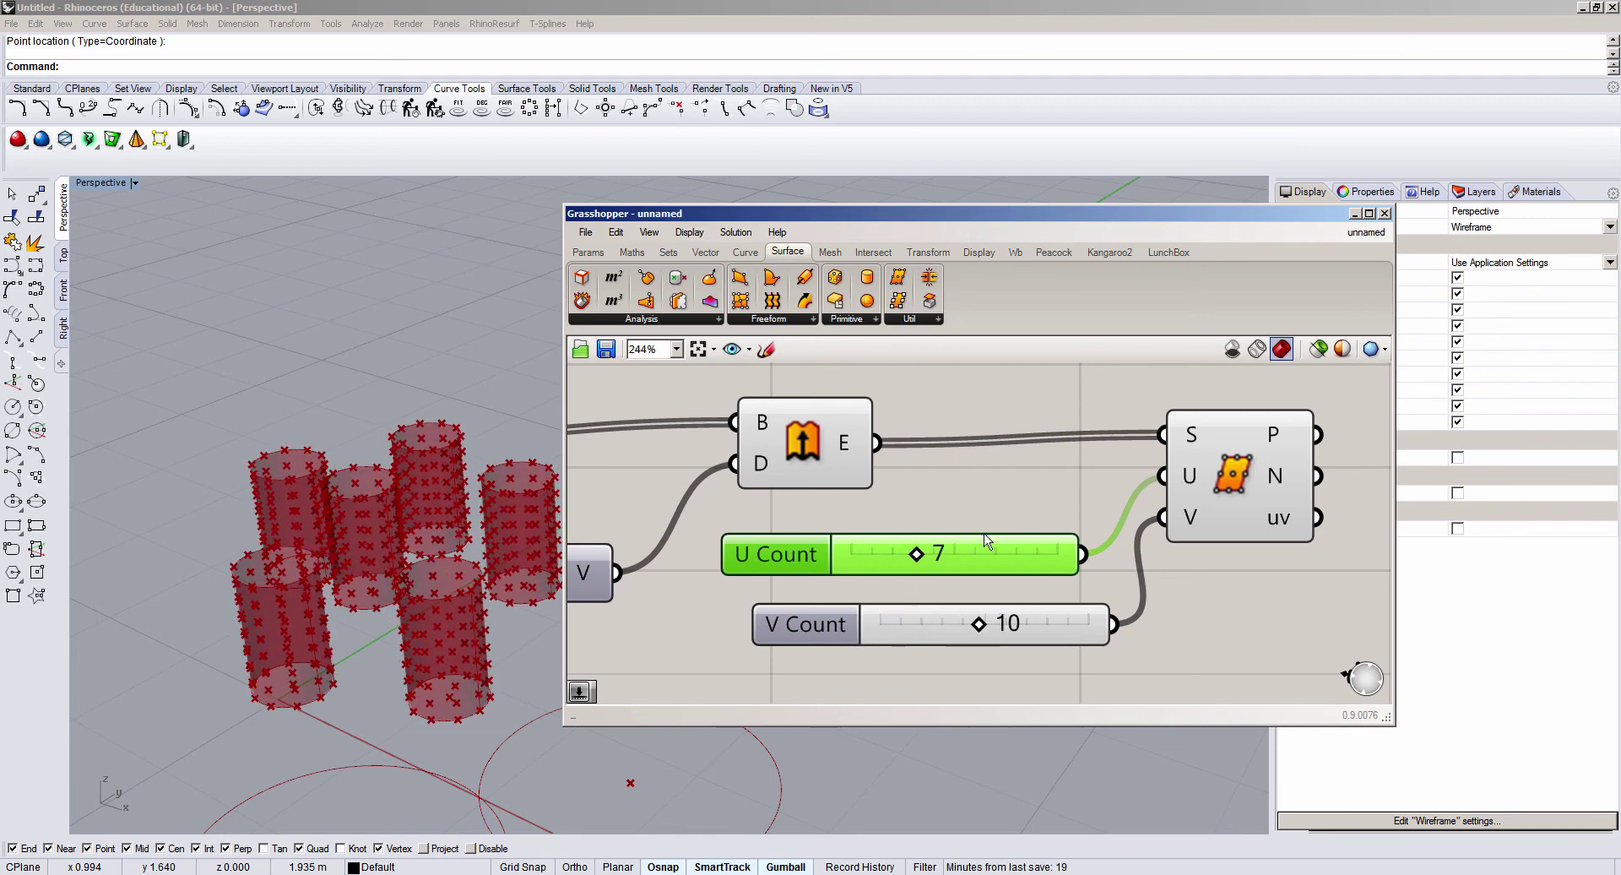
click(972, 498)
scroll(955, 453, down, 4)
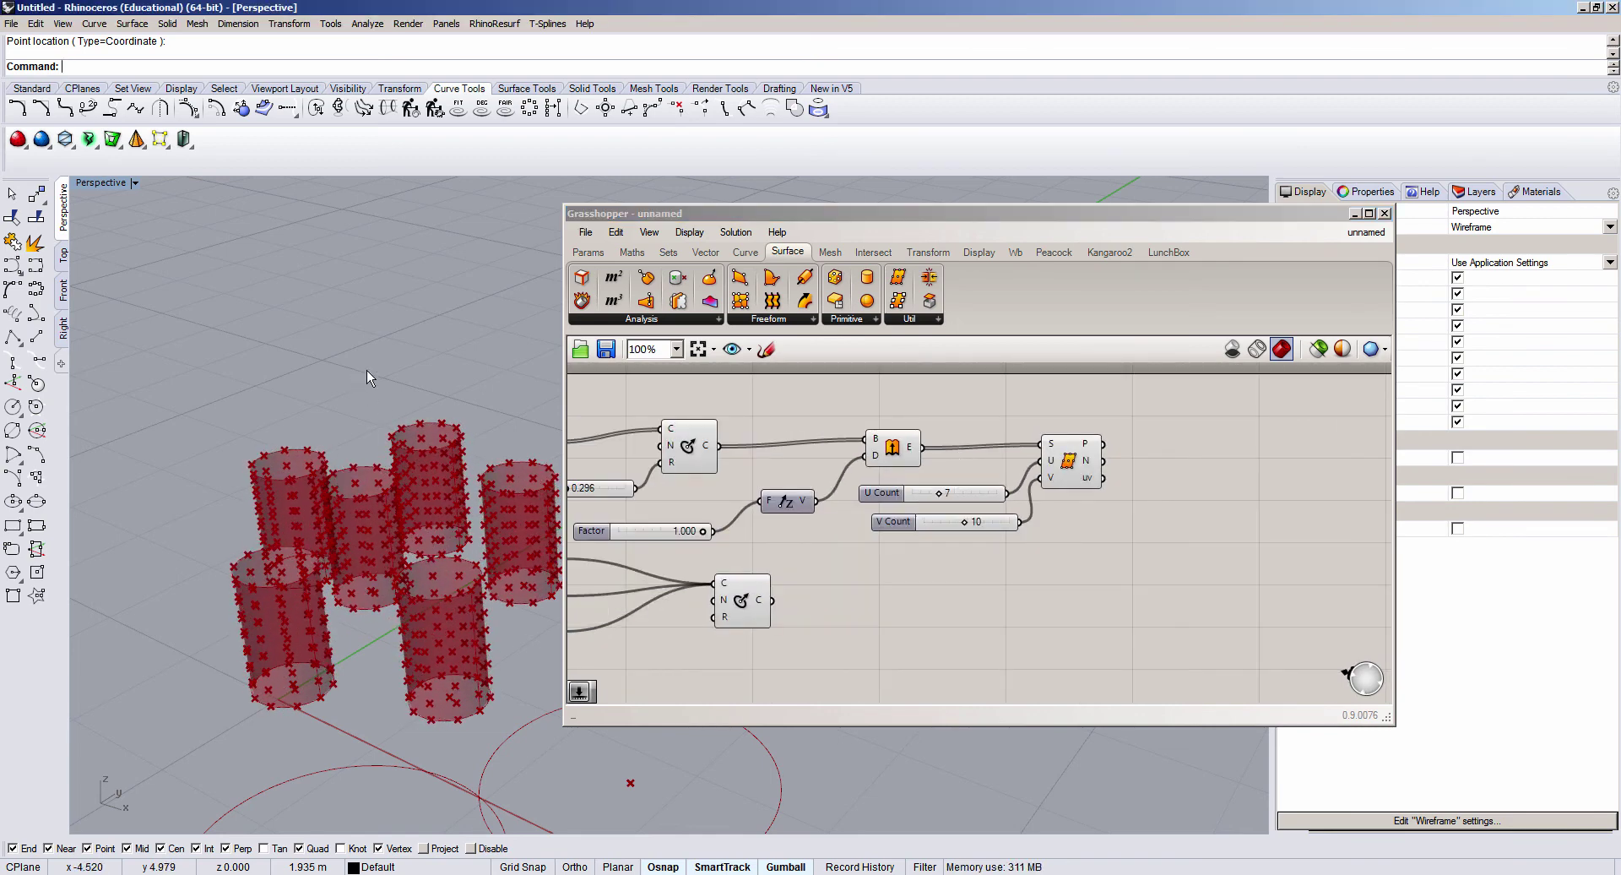
scroll(351, 514, down, 5)
scroll(296, 442, down, 3)
scroll(327, 551, up, 4)
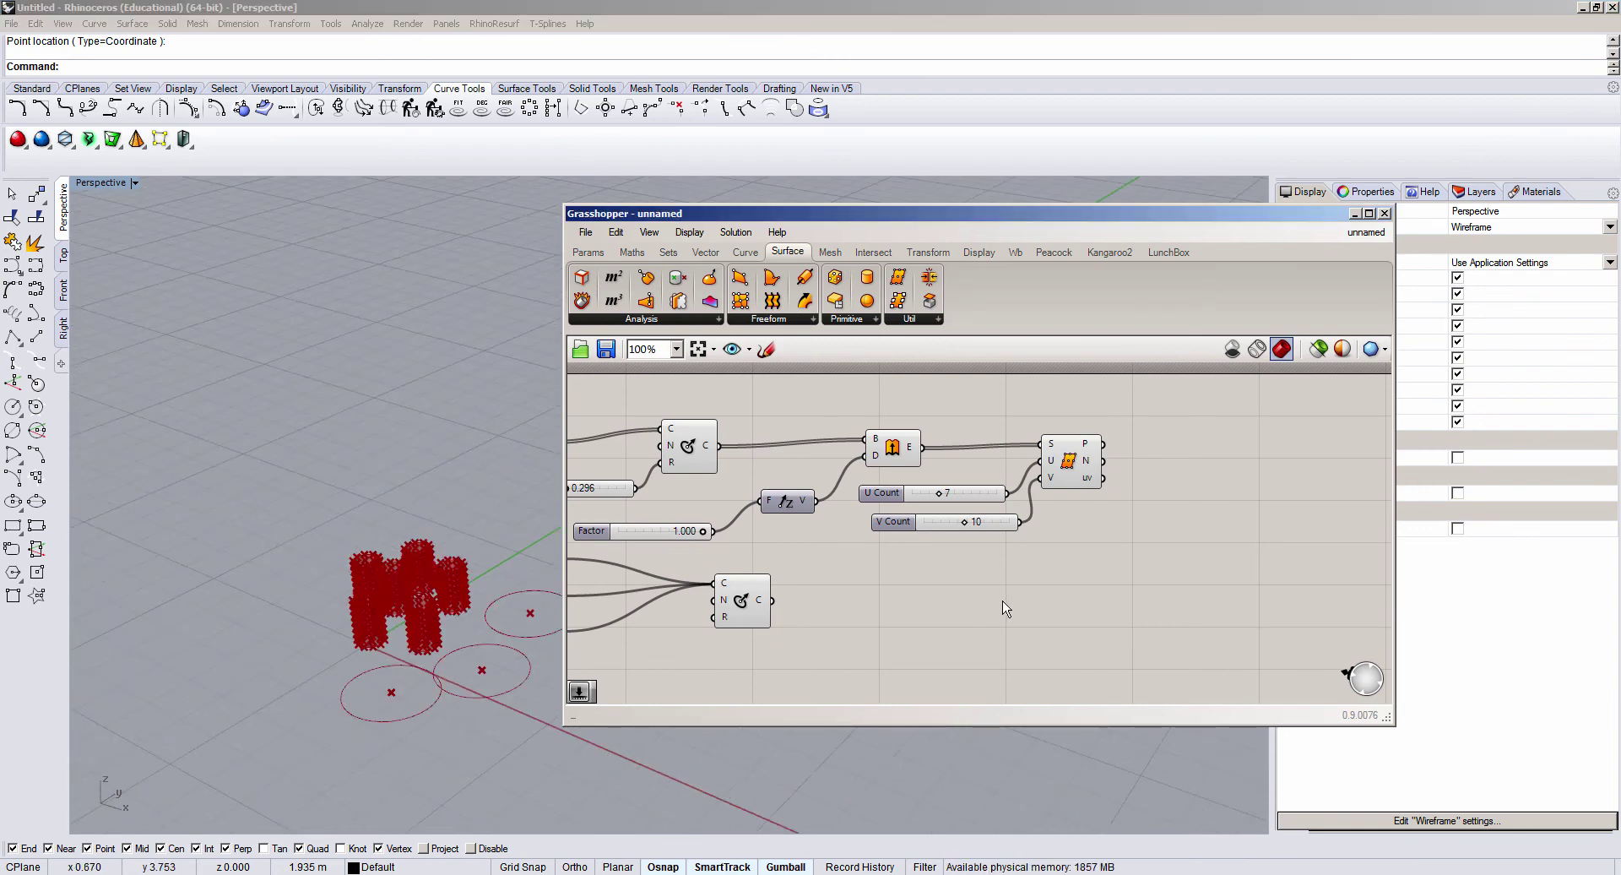
scroll(1119, 545, down, 2)
scroll(832, 573, up, 2)
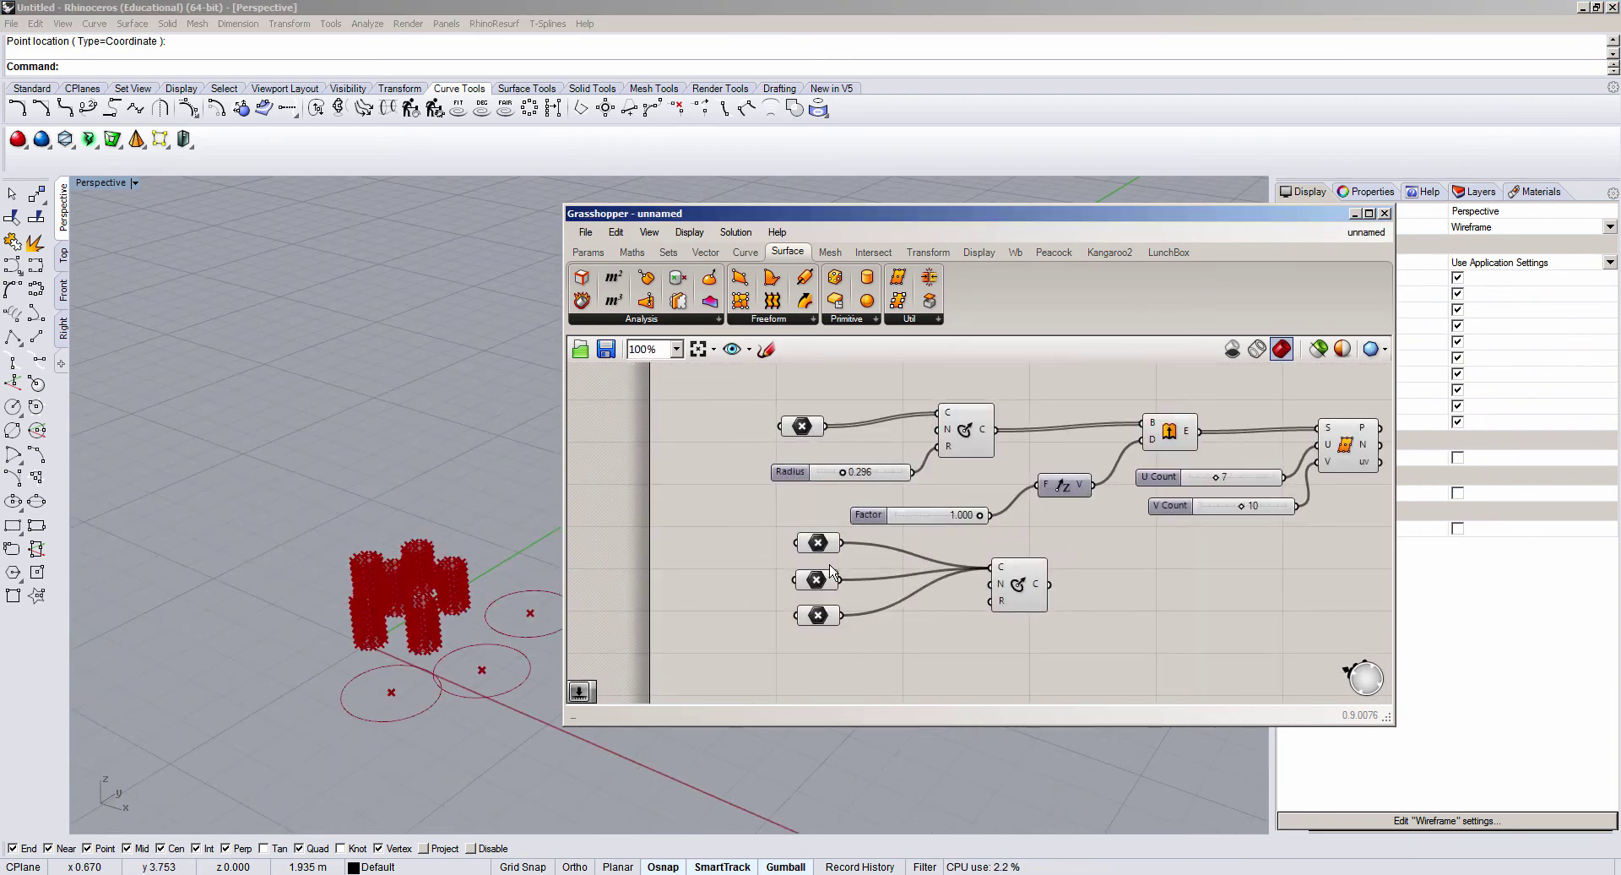
scroll(833, 539, down, 2)
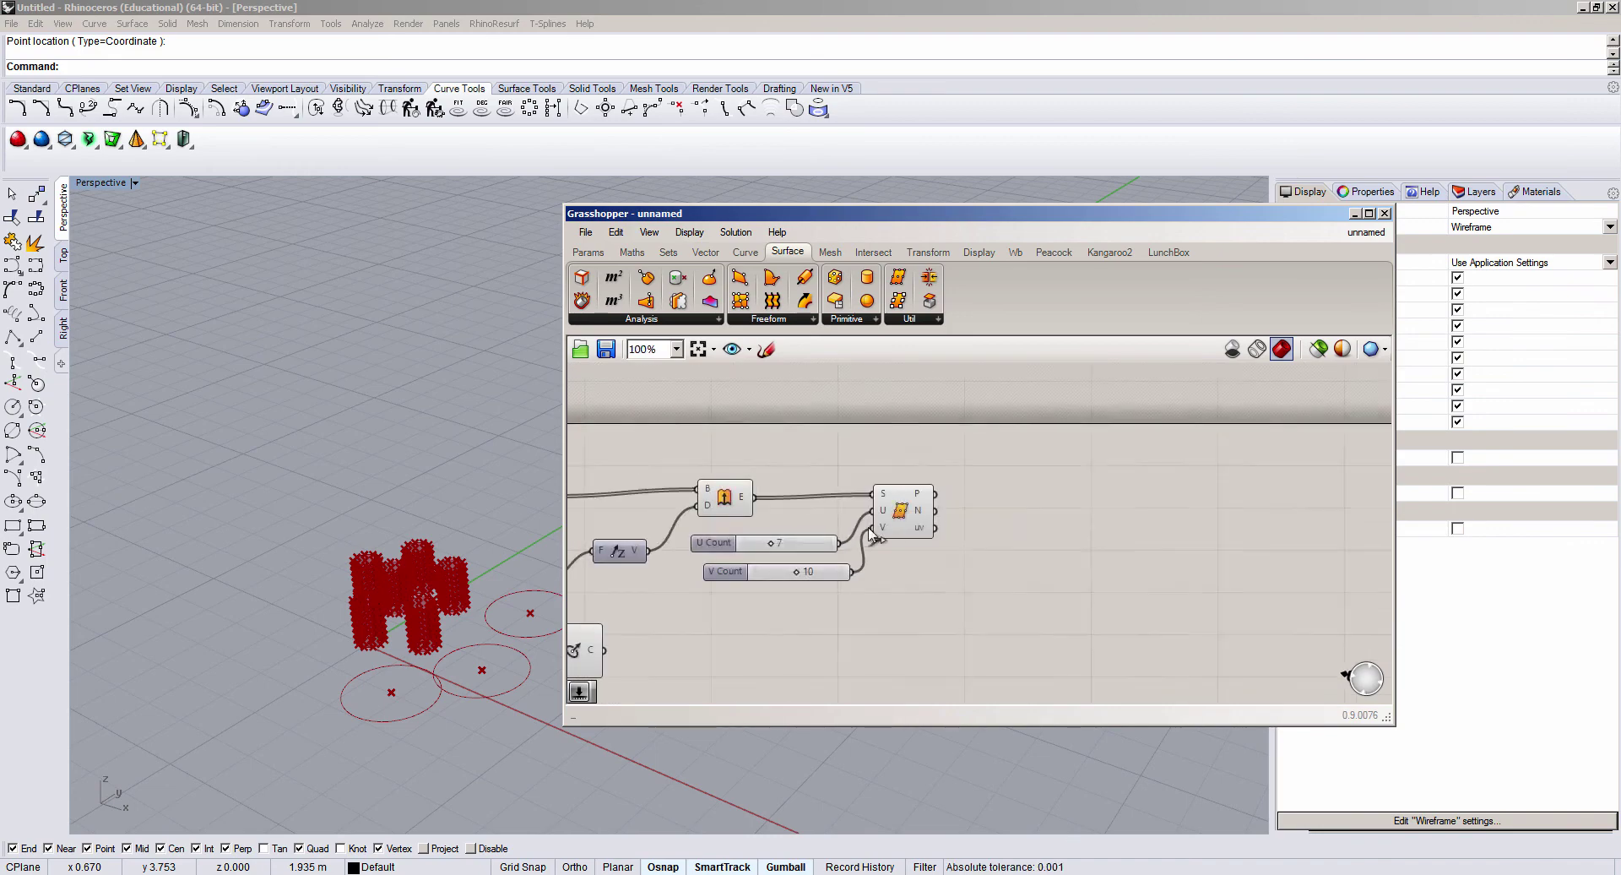
scroll(1030, 525, up, 4)
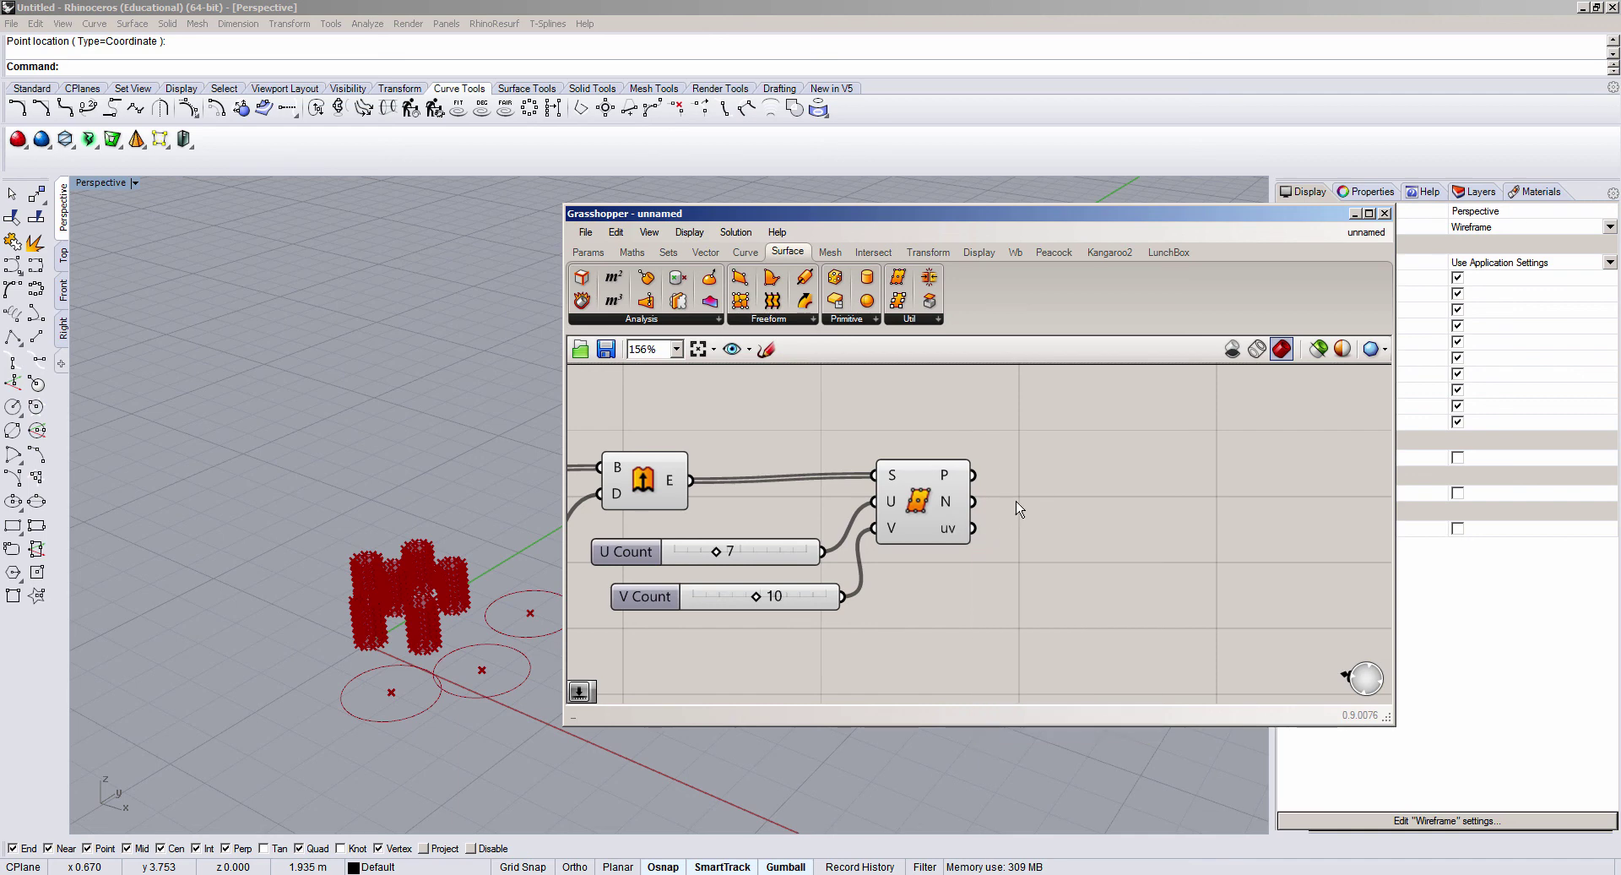
Step: Place a Panel and wire the SDivide points output into it
double_click(1109, 470)
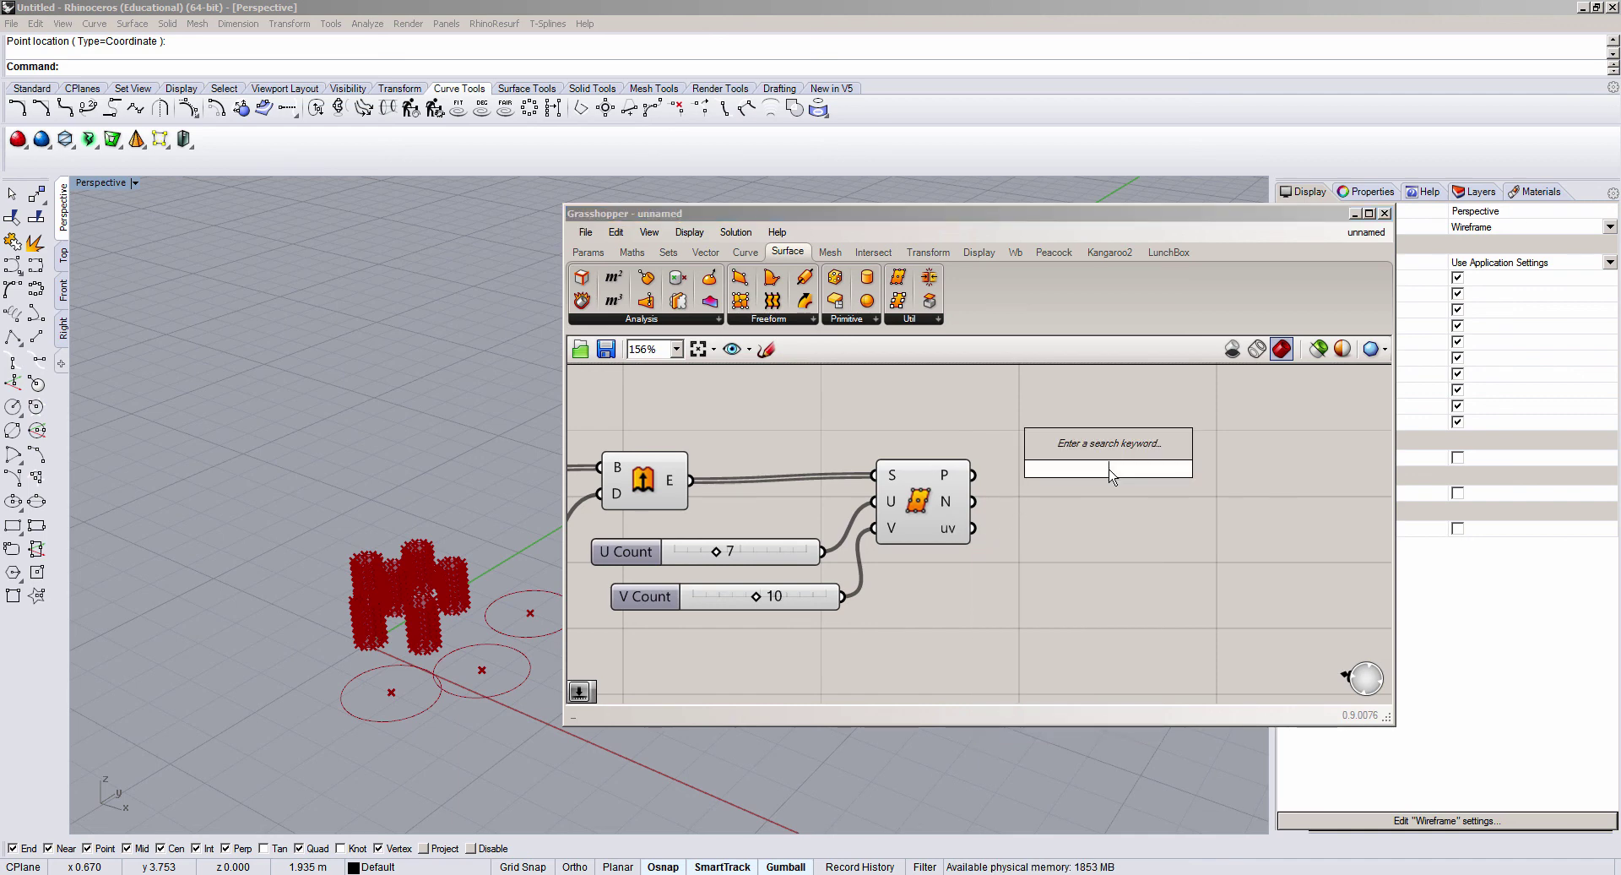
text(pane)
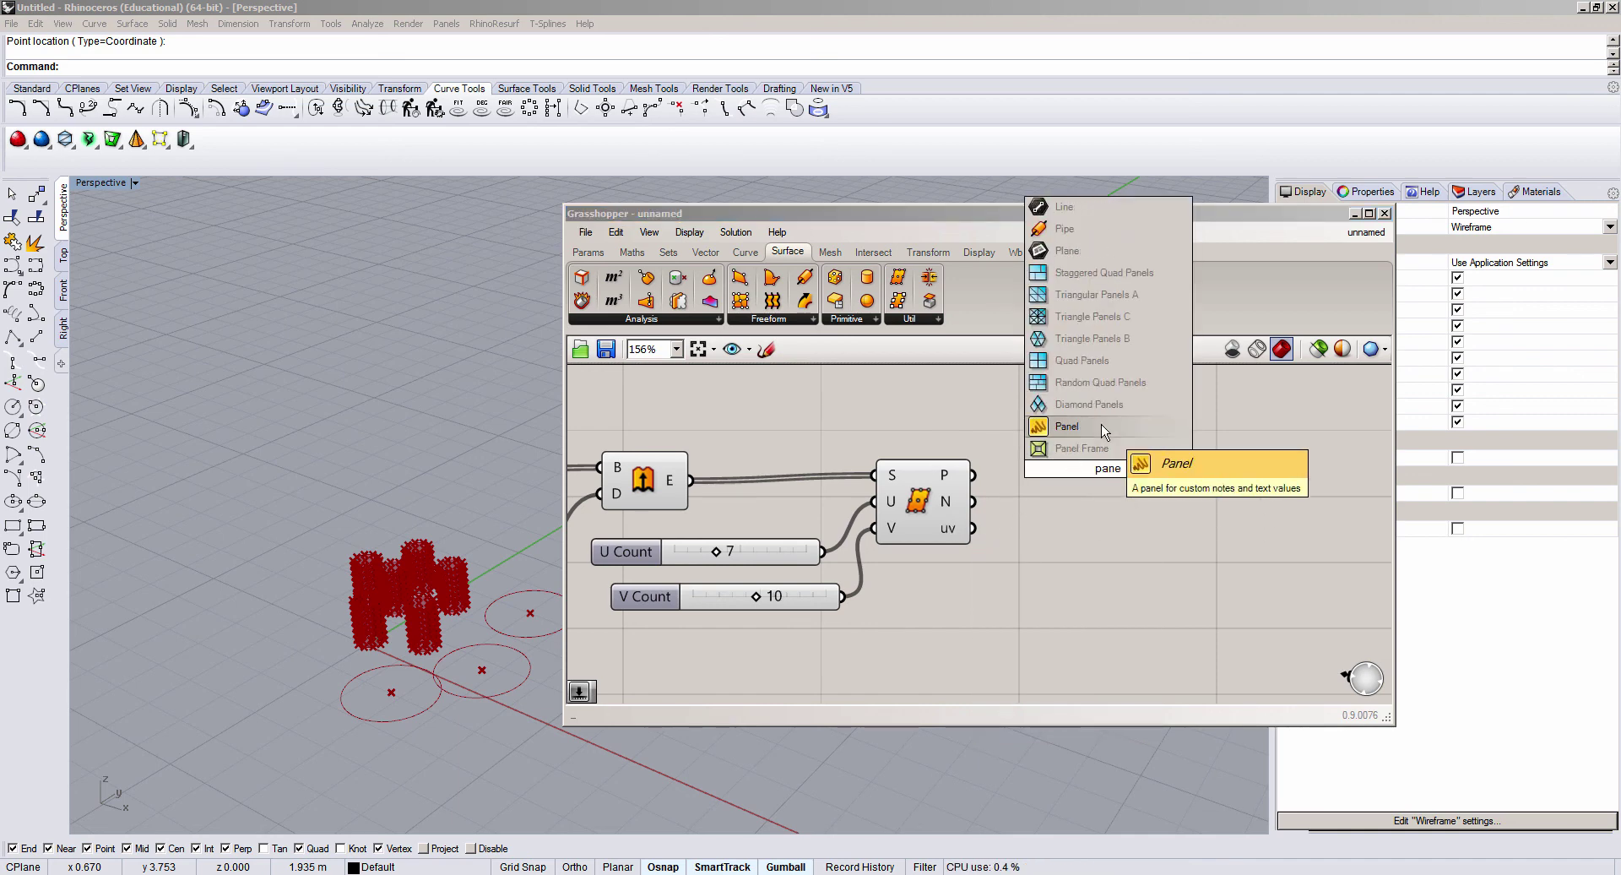
click(1101, 424)
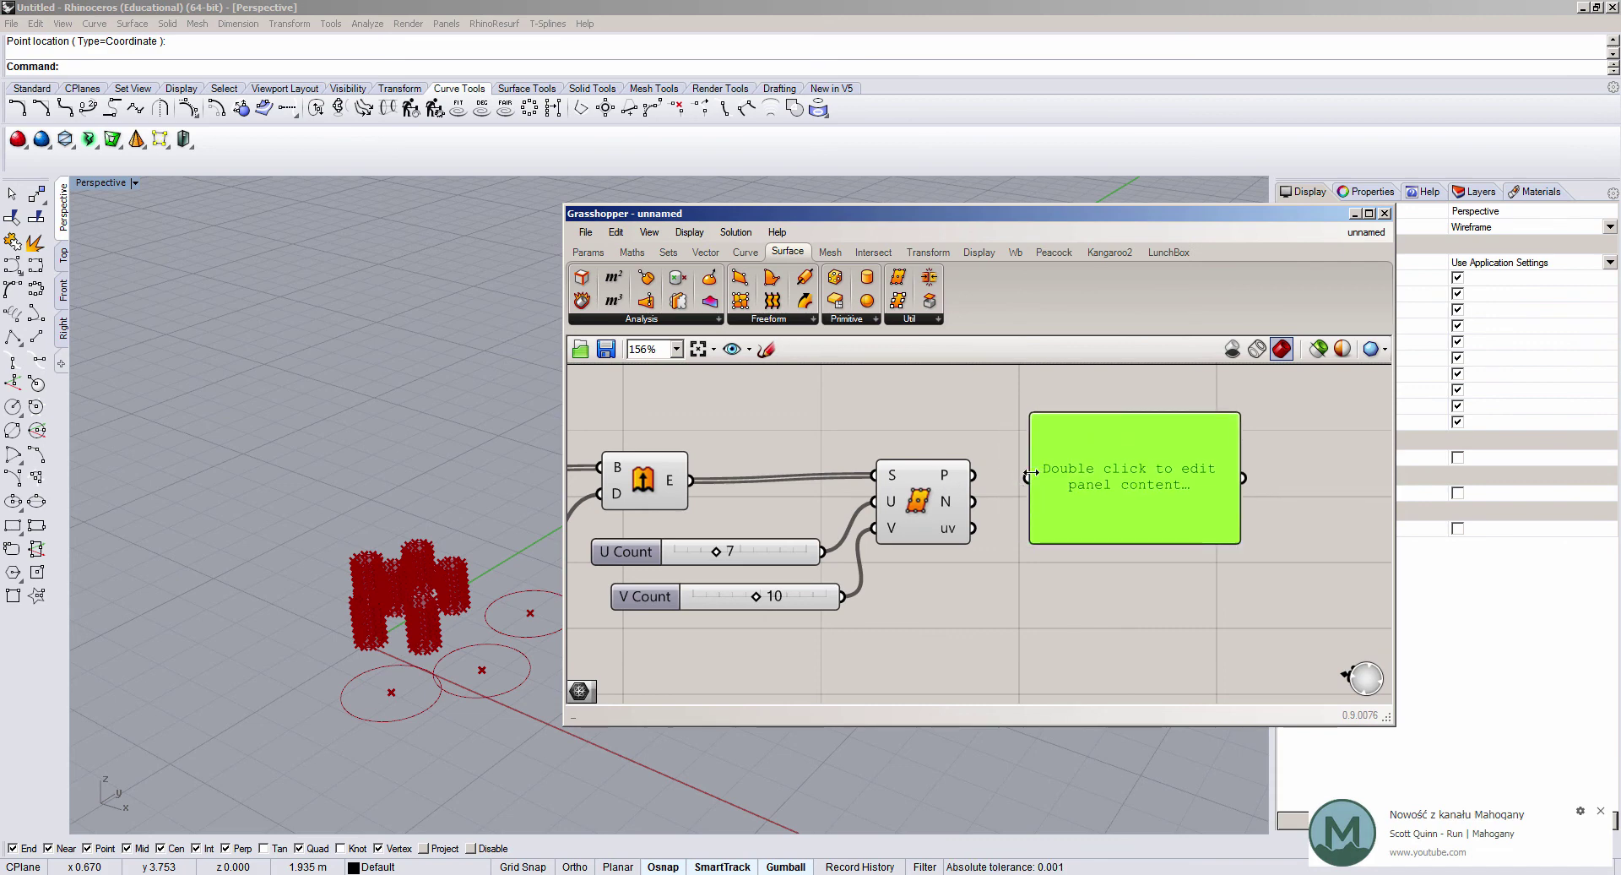
drag(1026, 478, 973, 475)
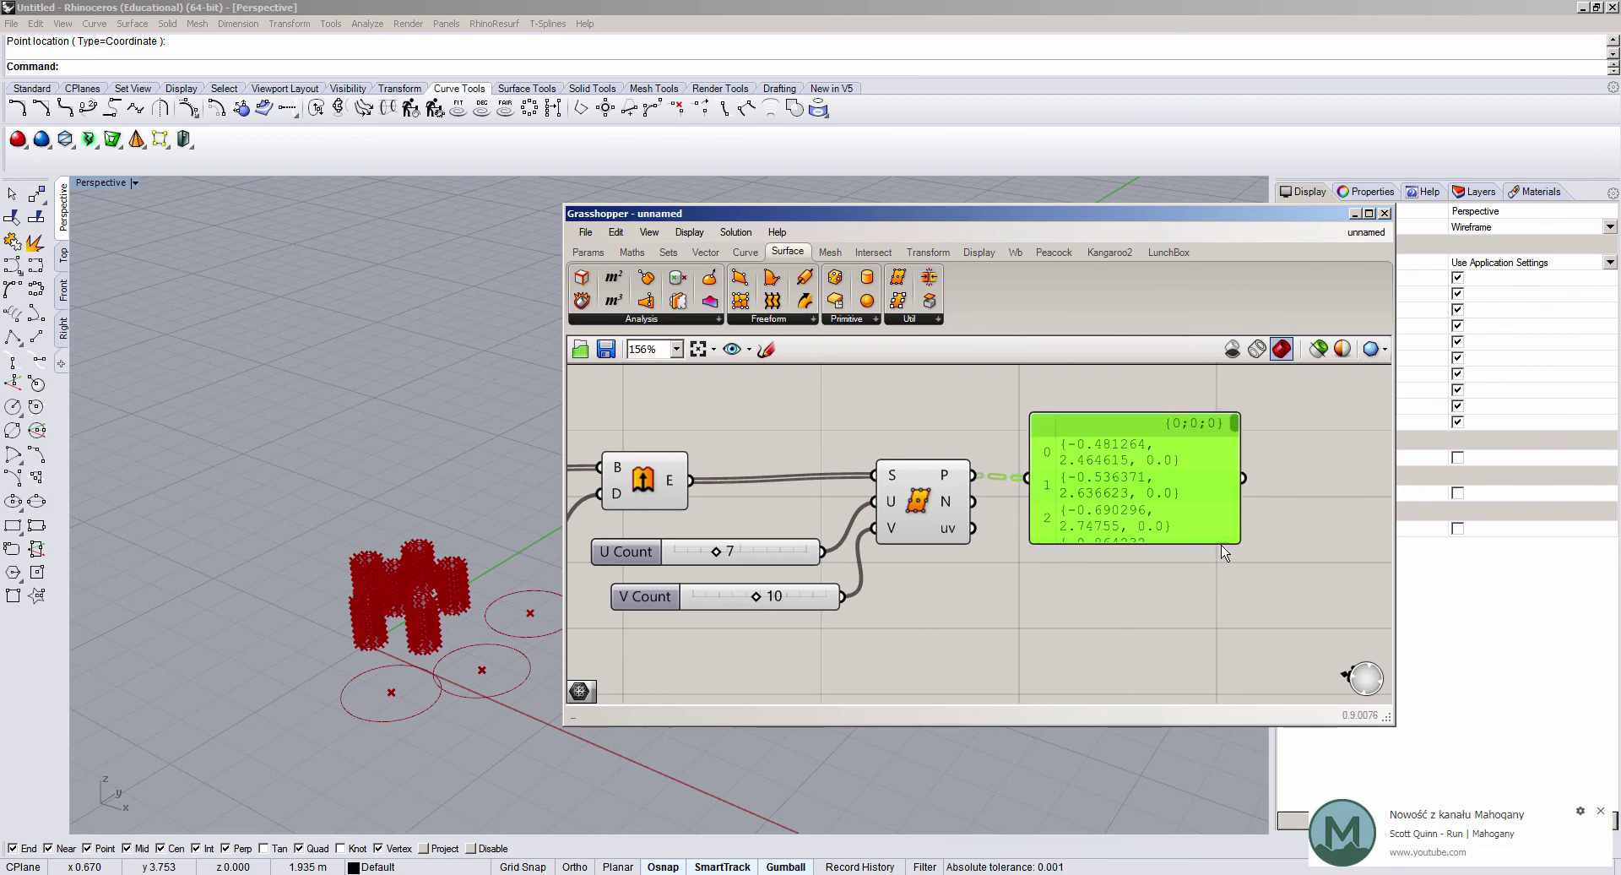
Step: Enlarge the panel to show points 0–10 and branch {0;0;1}
drag(1223, 546, 1385, 689)
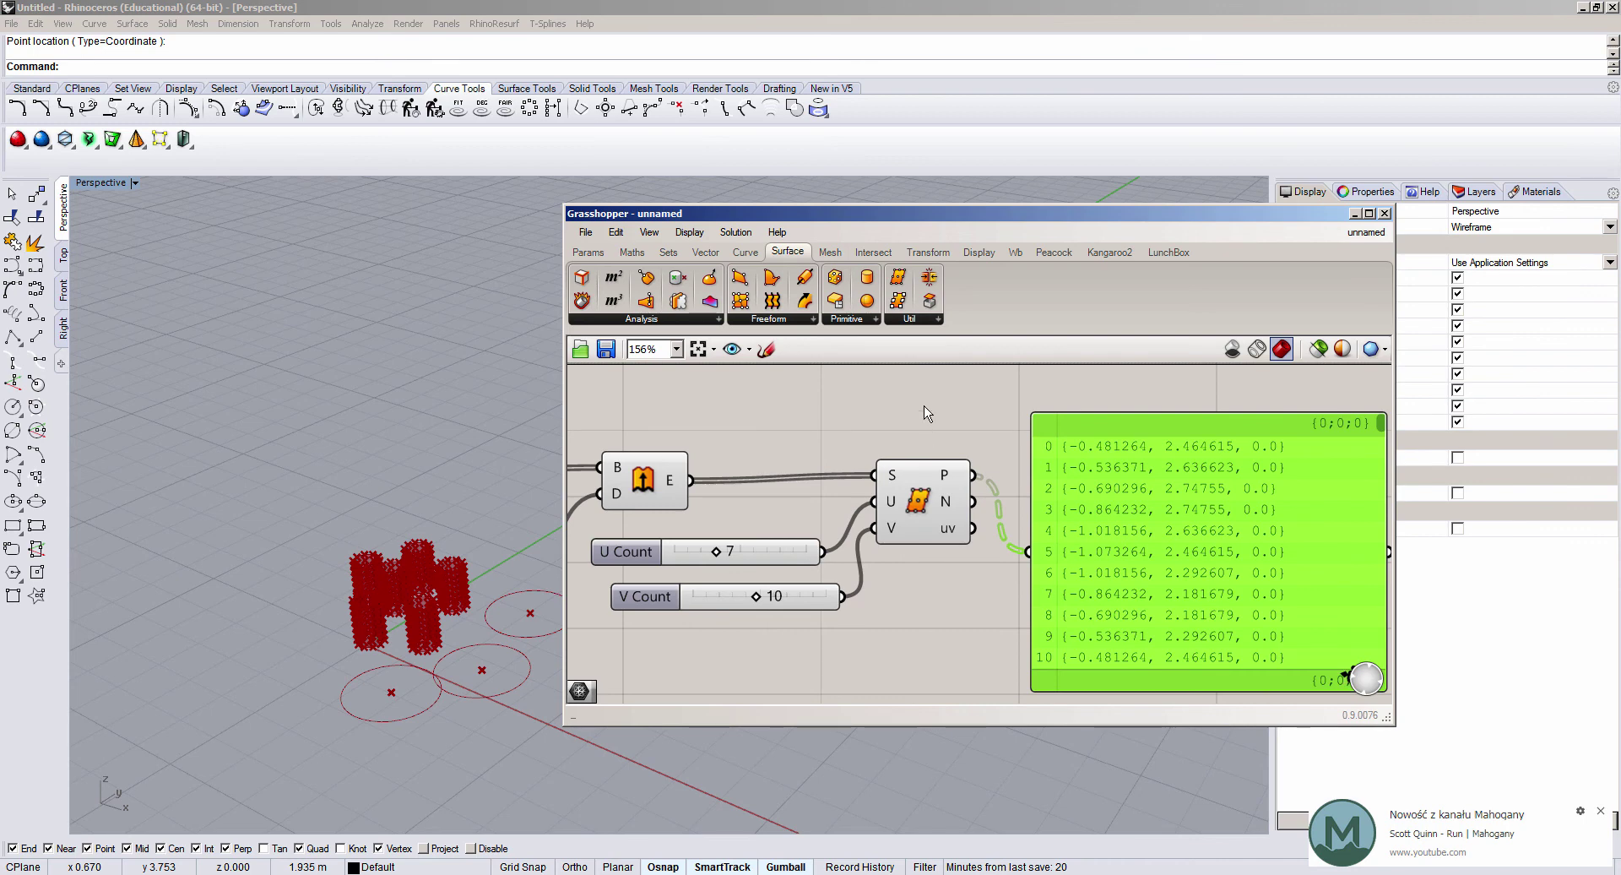
scroll(924, 405, down, 3)
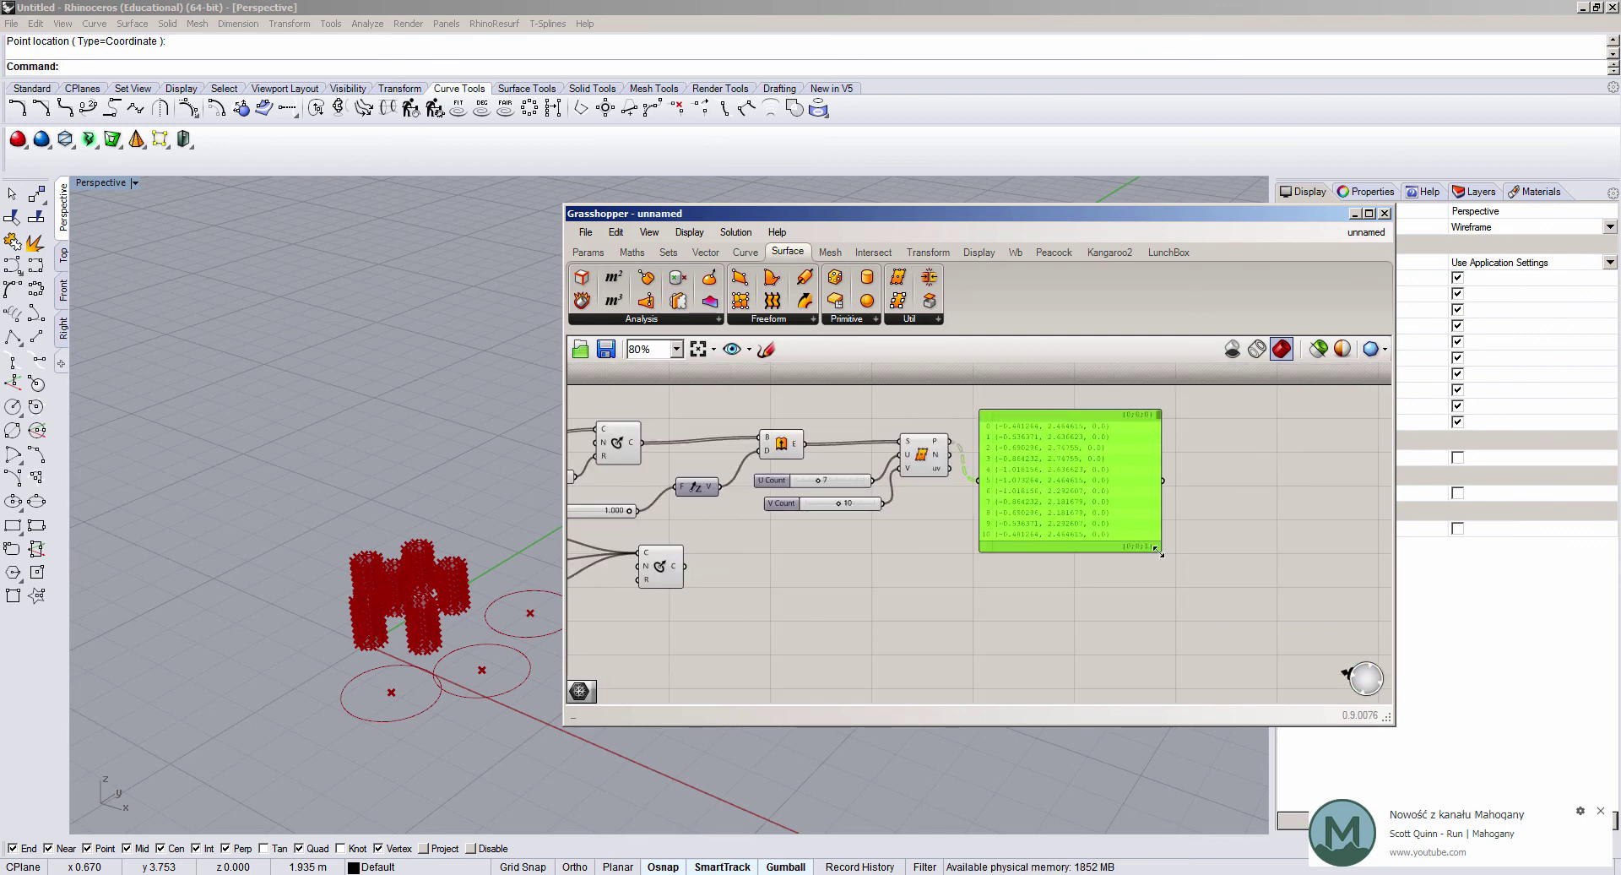
mouse_move(1160, 553)
mouse_down()
mouse_move(1233, 699)
mouse_move(1211, 666)
mouse_move(1229, 673)
mouse_up()
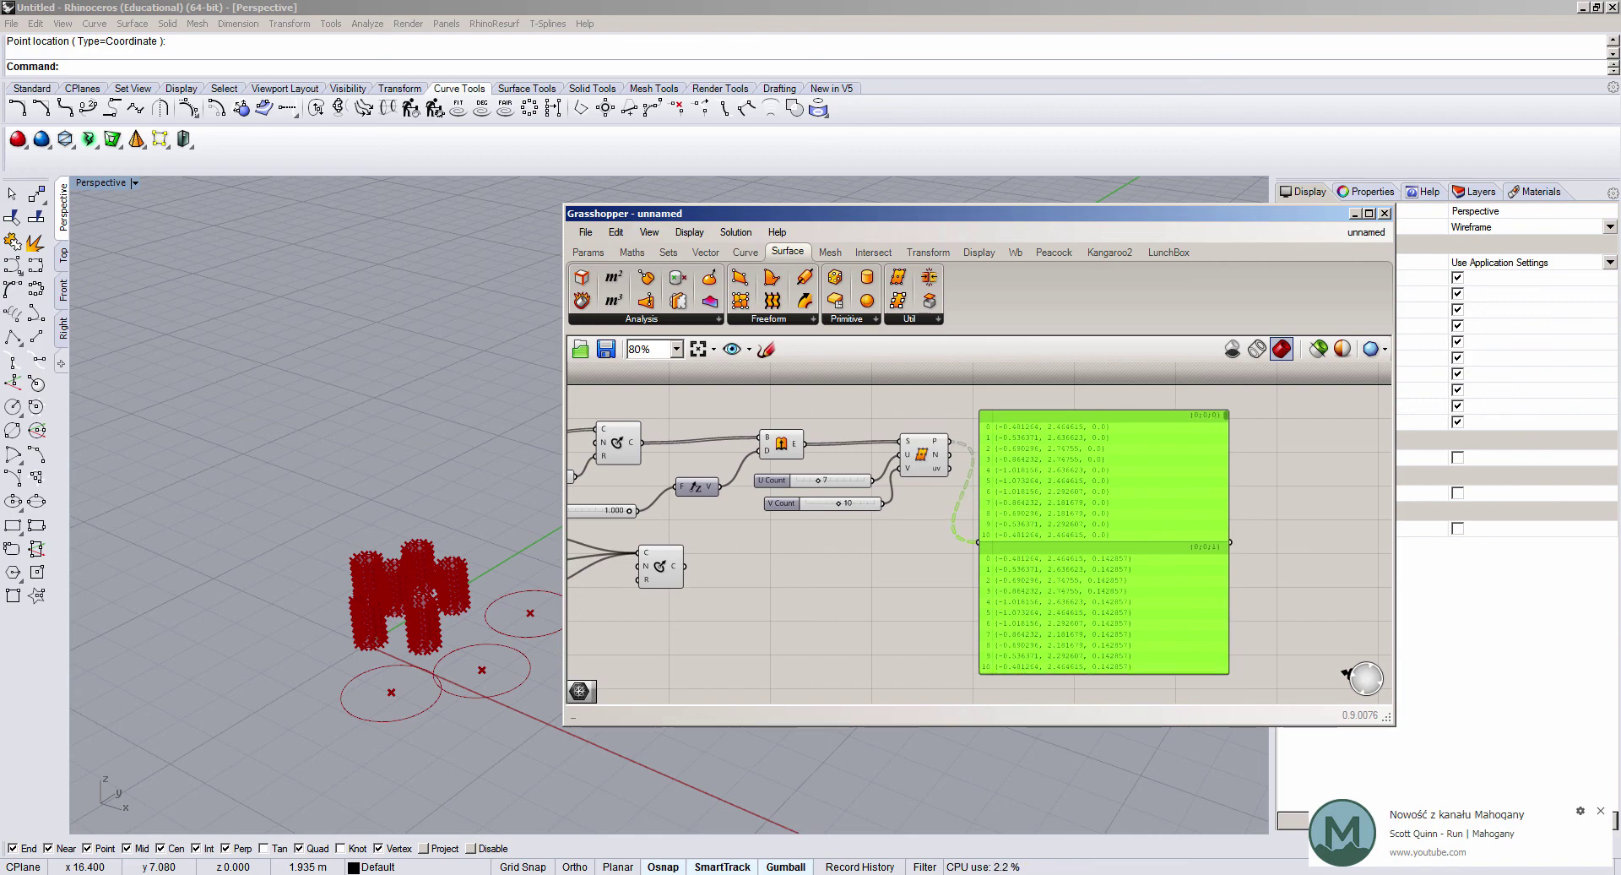
click(1600, 811)
click(1250, 483)
scroll(1071, 427, up, 1)
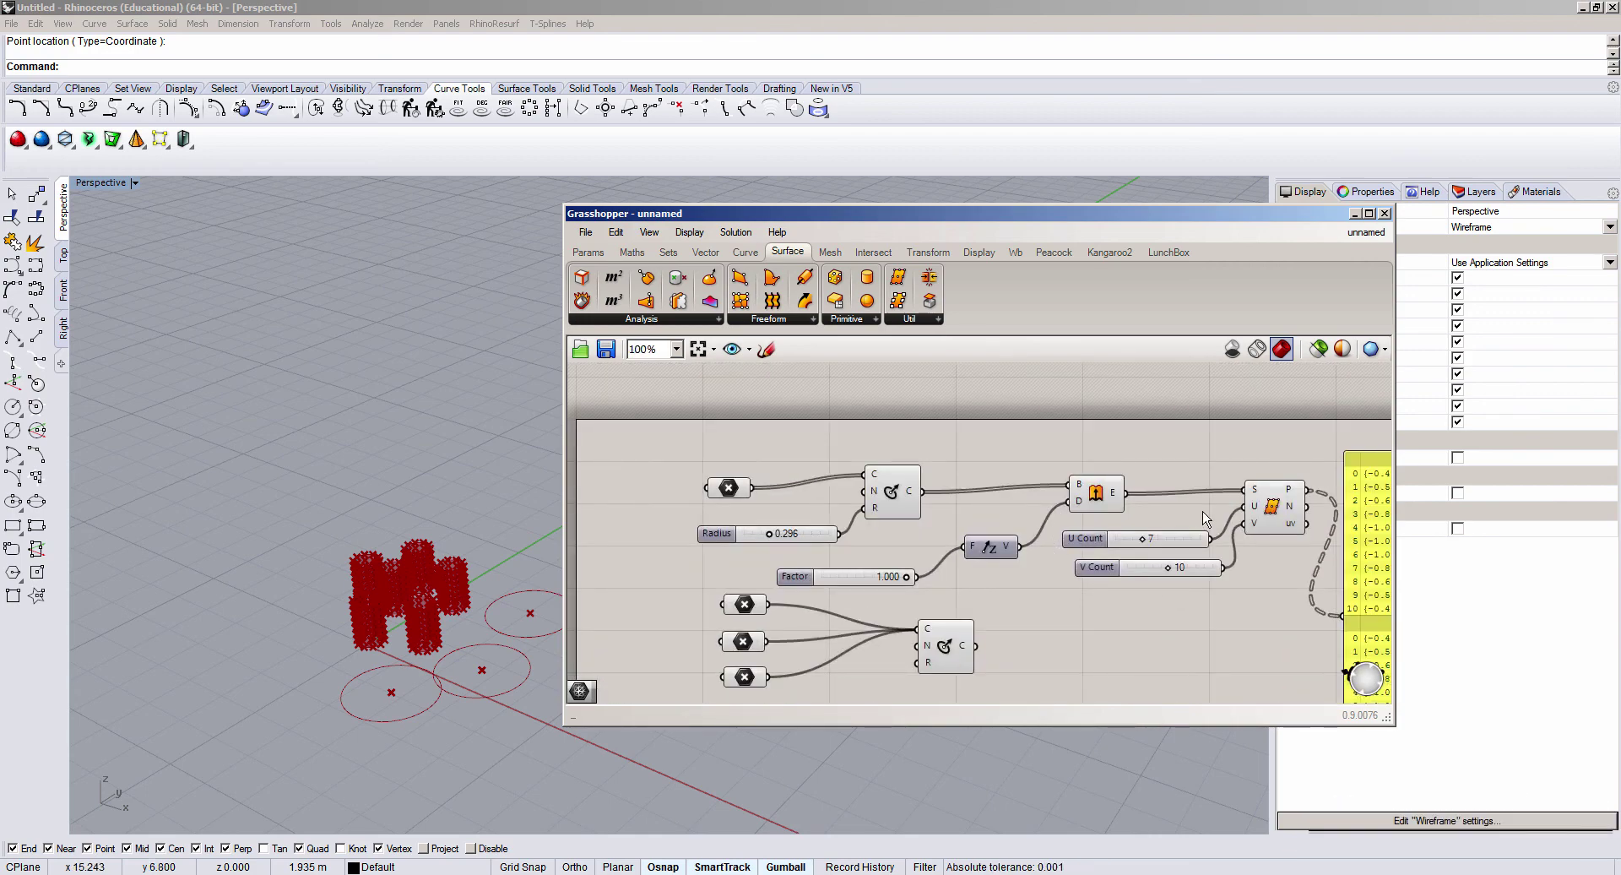
Step: Bake the SDivide points into Rhino on the Default layer
click(1292, 521)
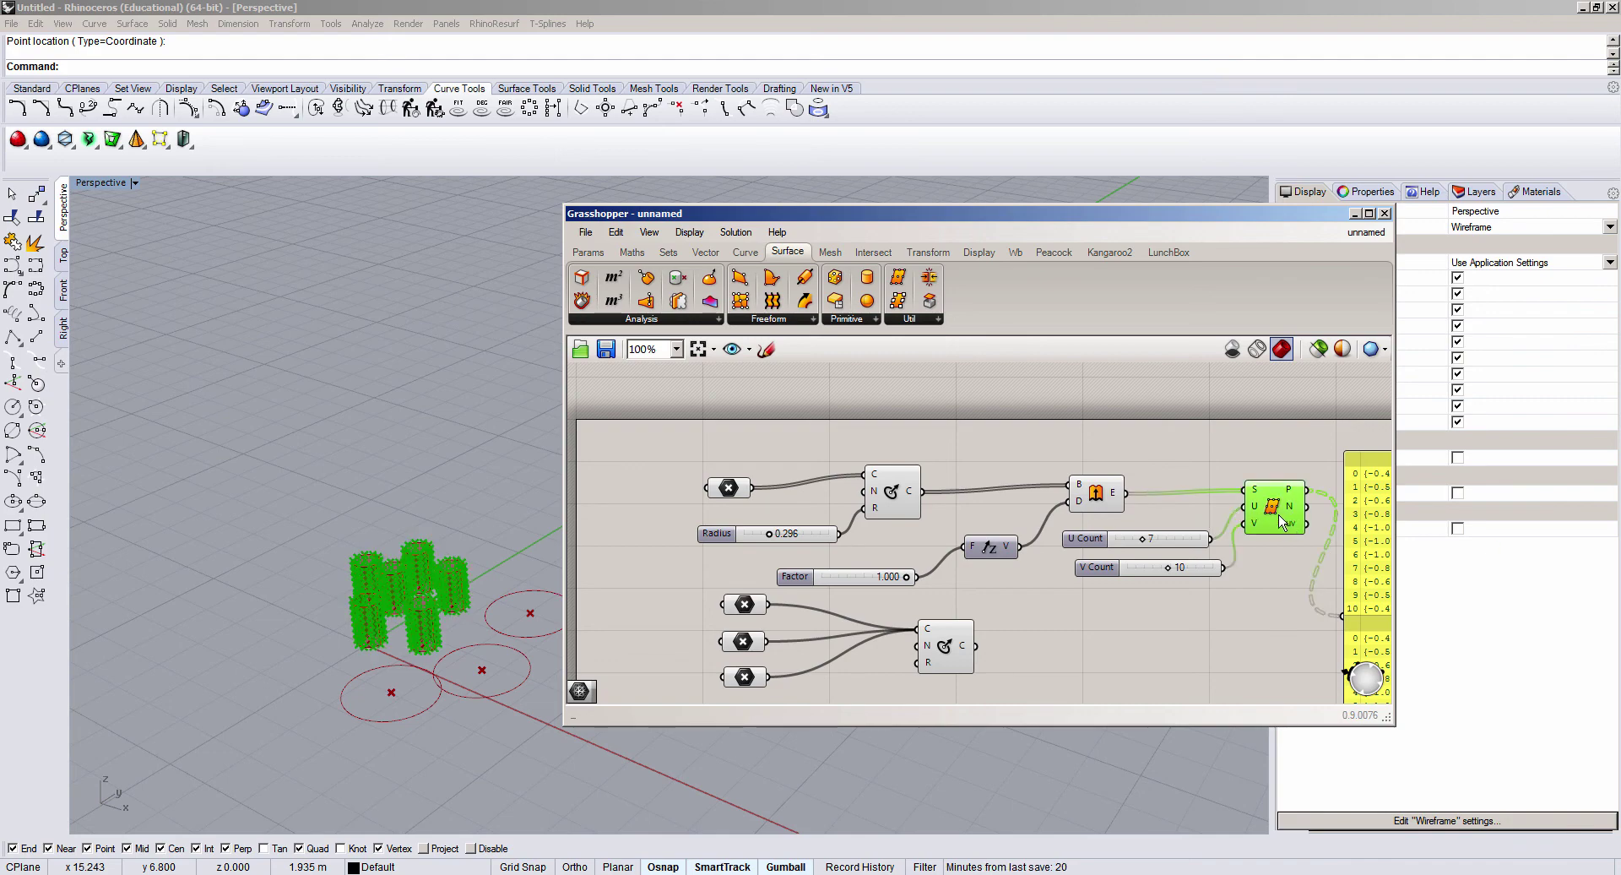
right_click(1281, 520)
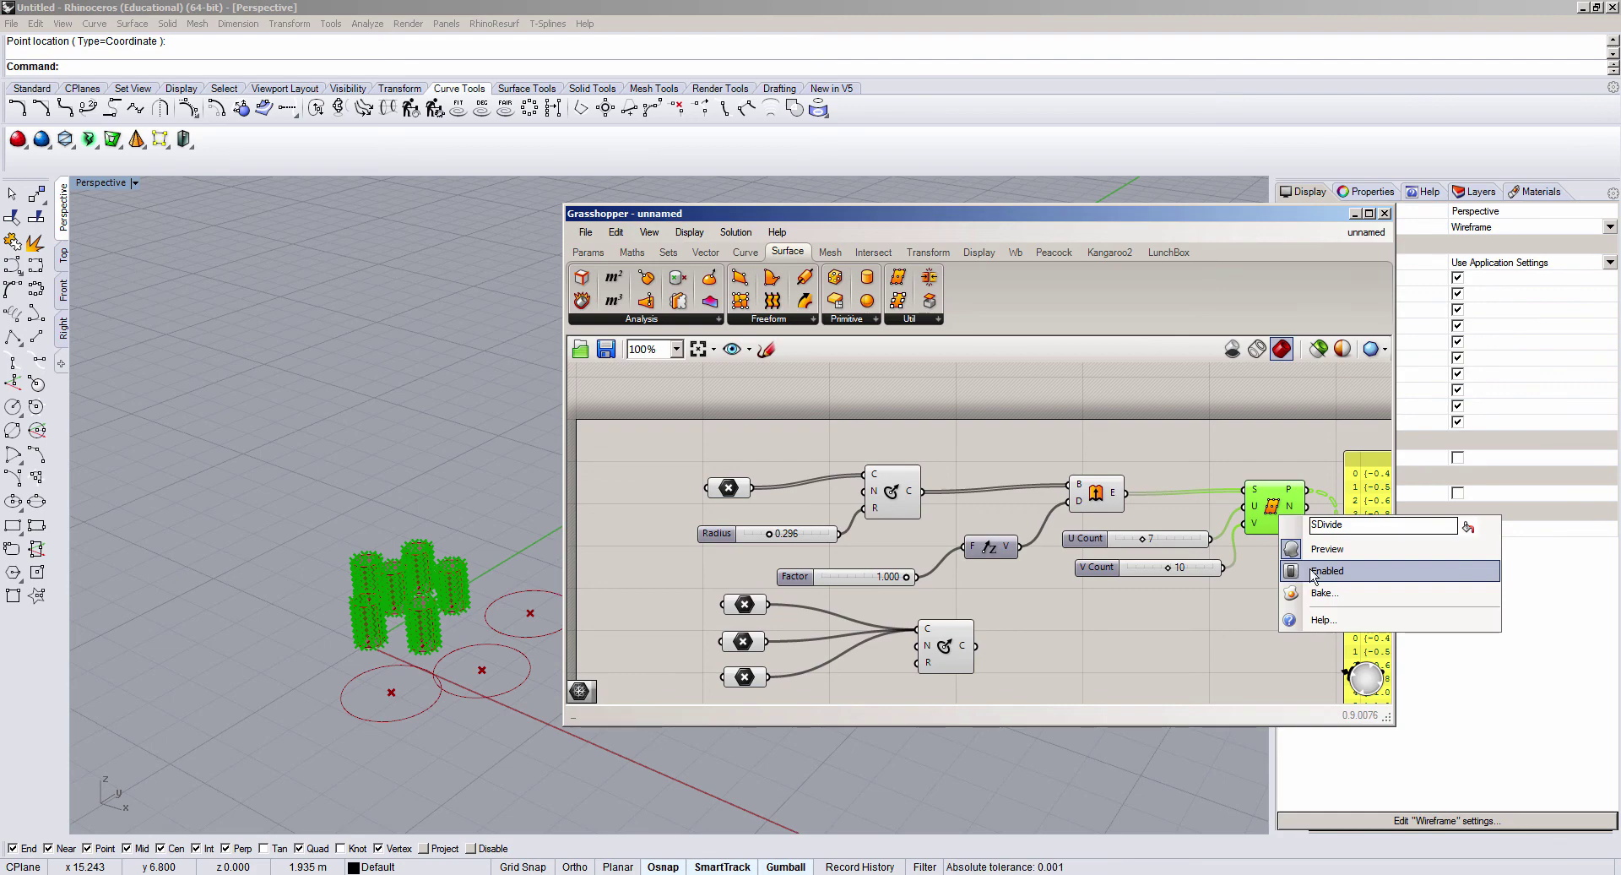
click(1324, 596)
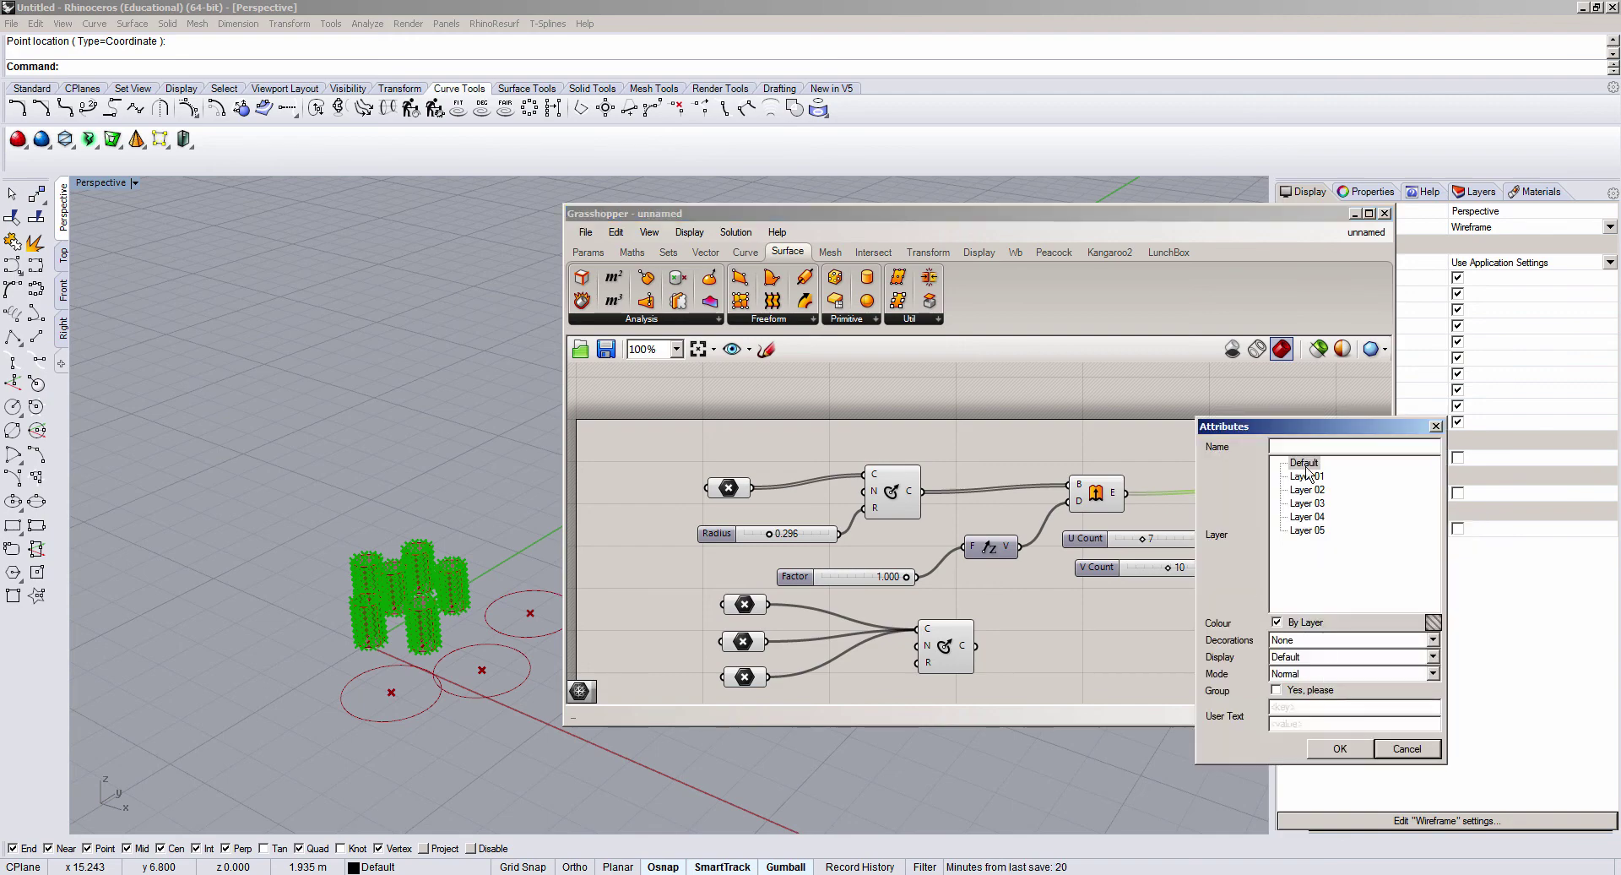
click(1340, 746)
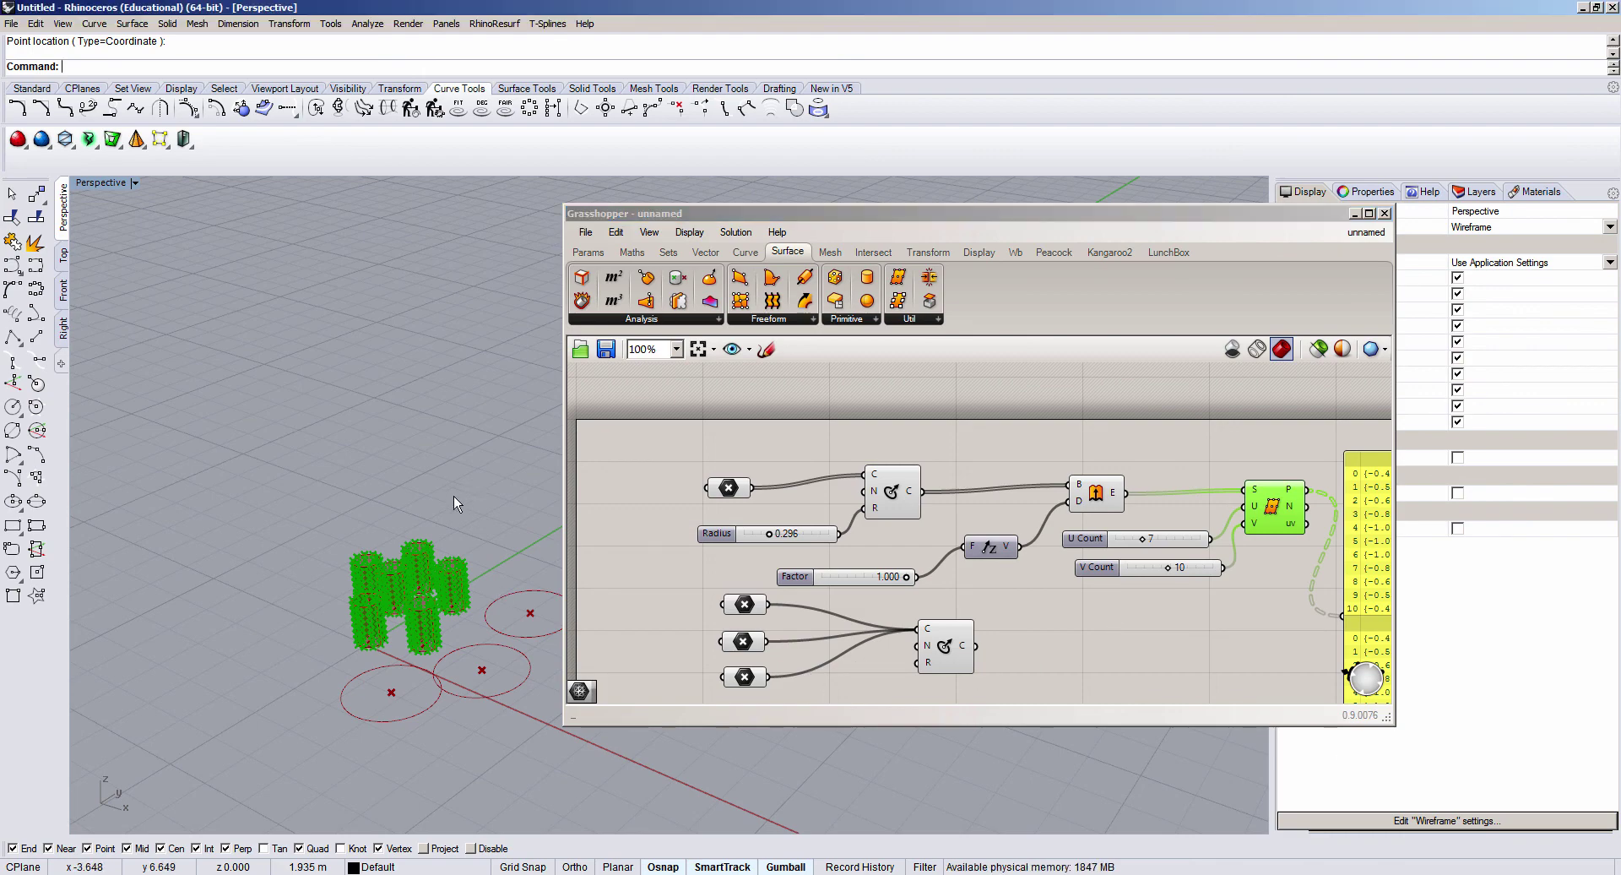
Step: Window-select all the baked points around the cylinders in the viewport
click(454, 604)
key(Escape)
drag(490, 524, 357, 672)
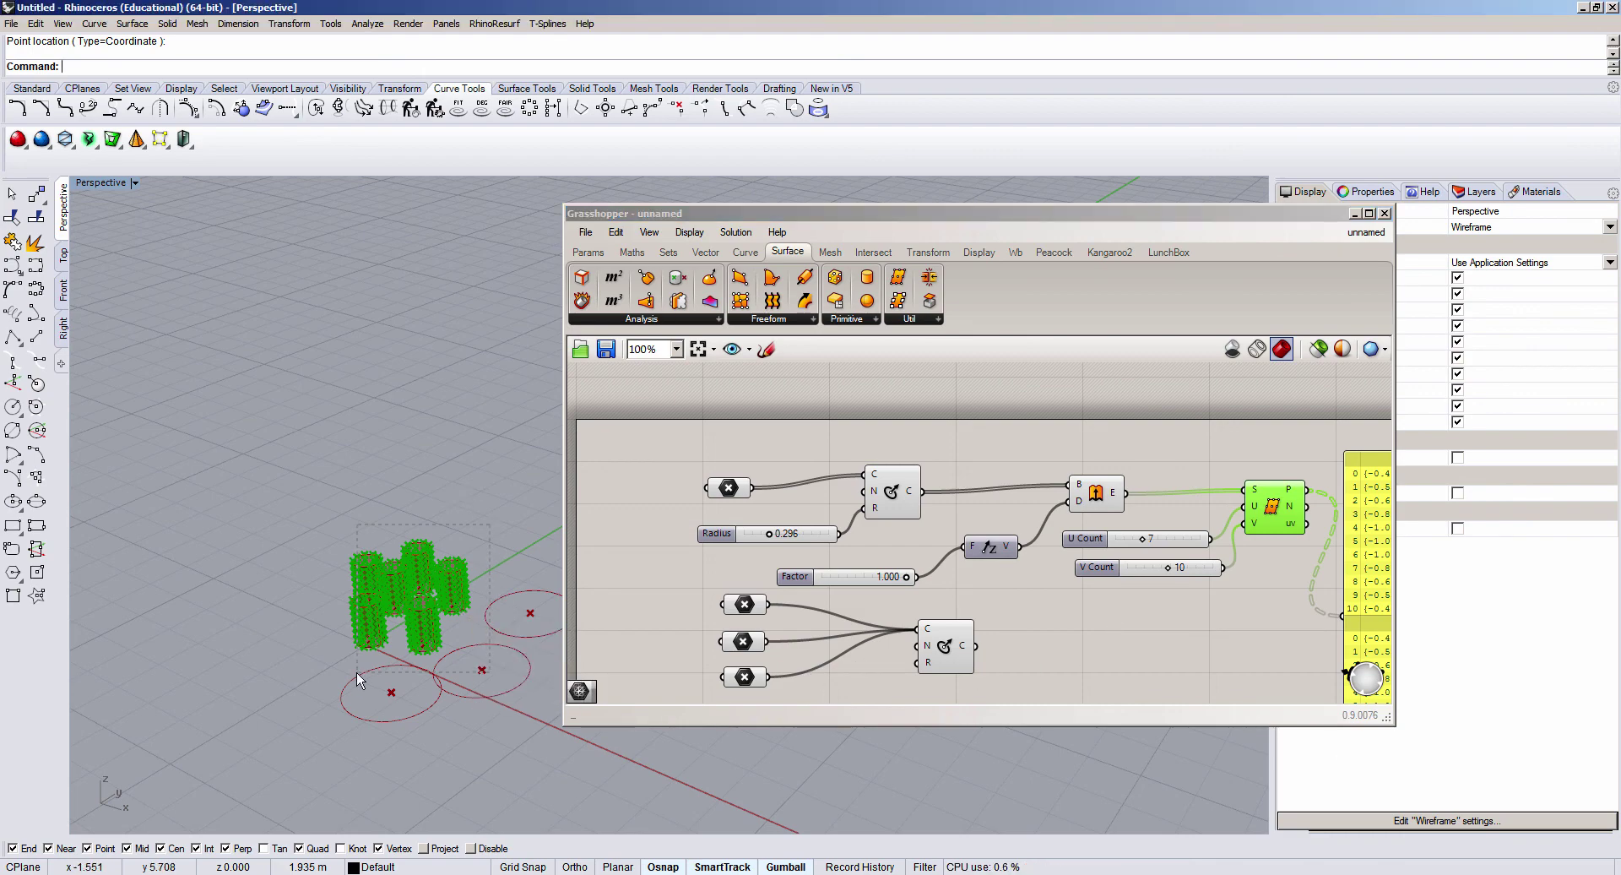
right_drag(372, 646, 473, 554)
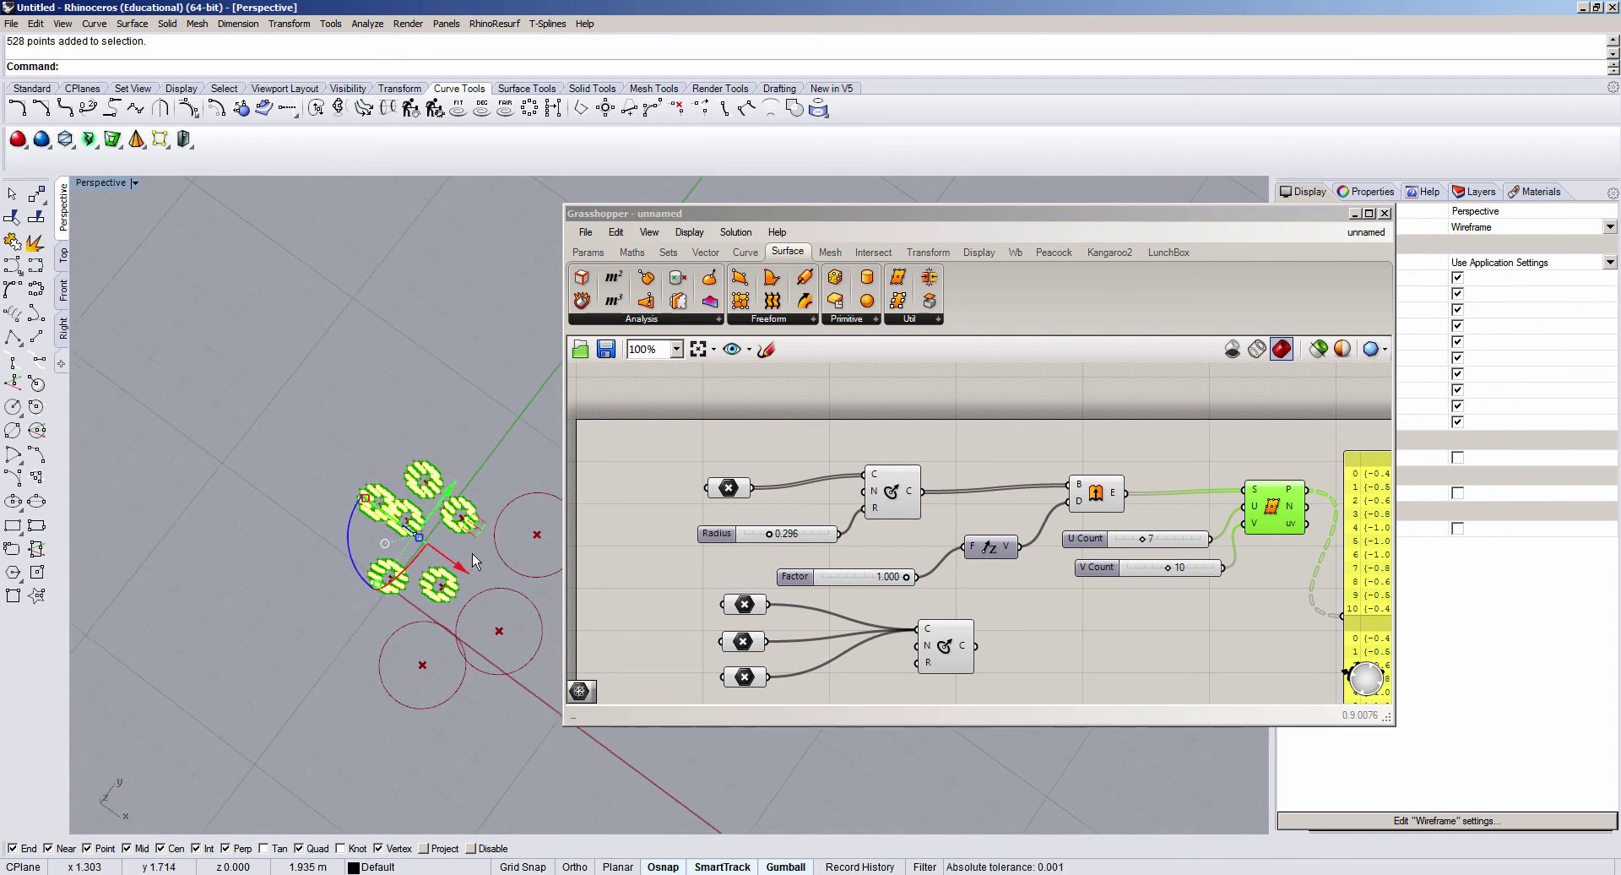
Step: Drag the baked point grids upward with the gumball so they float above the cylinders
drag(478, 525, 480, 366)
key(Home)
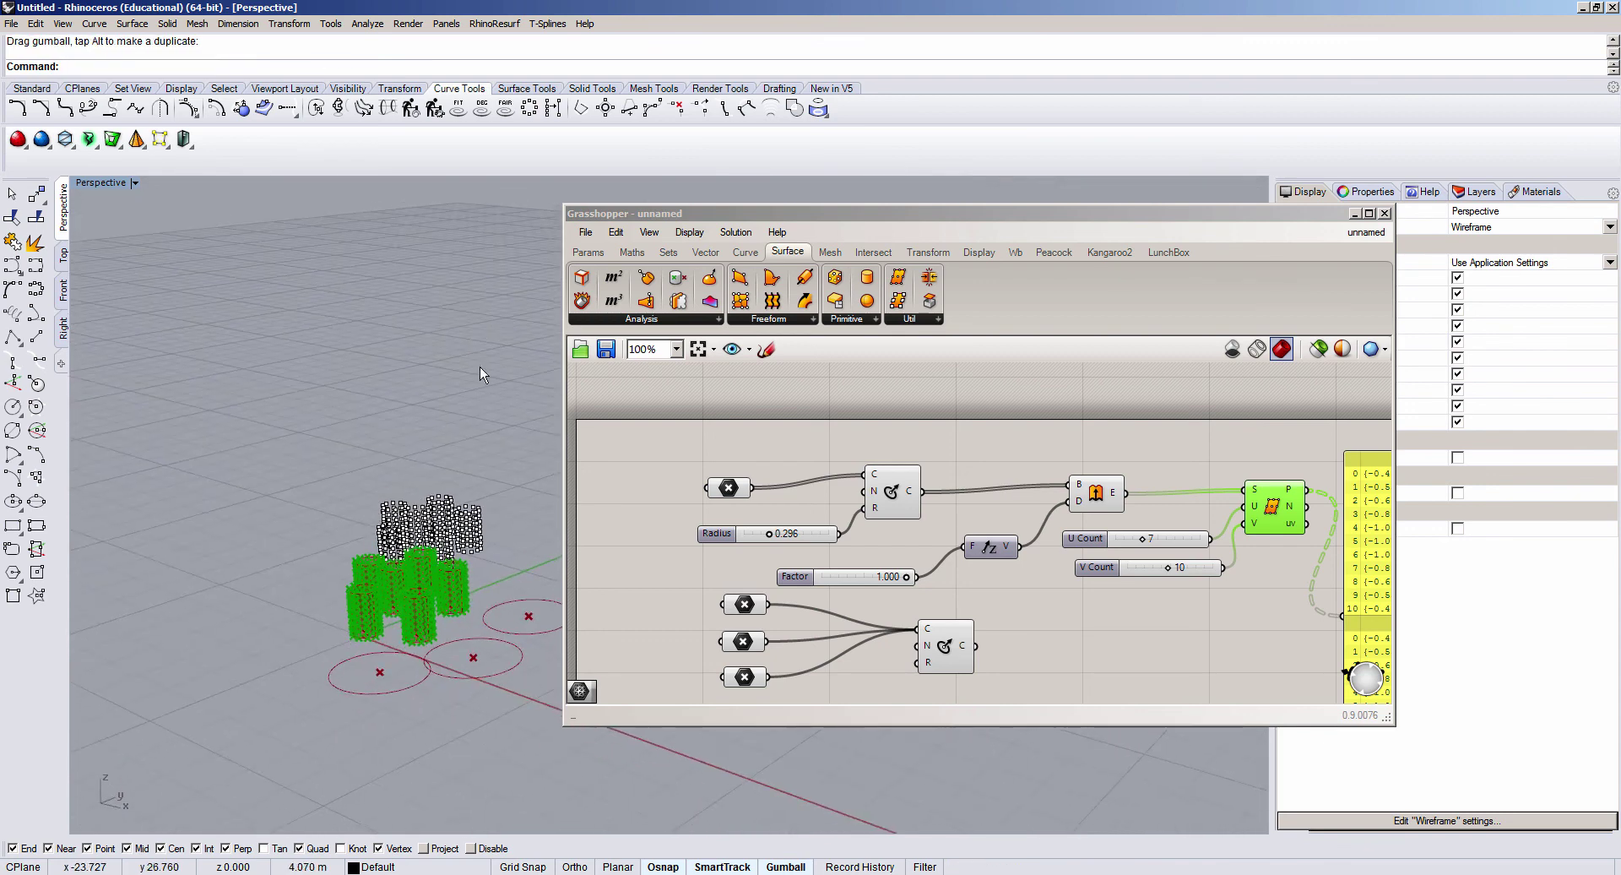
click(1284, 504)
scroll(1286, 507, up, 4)
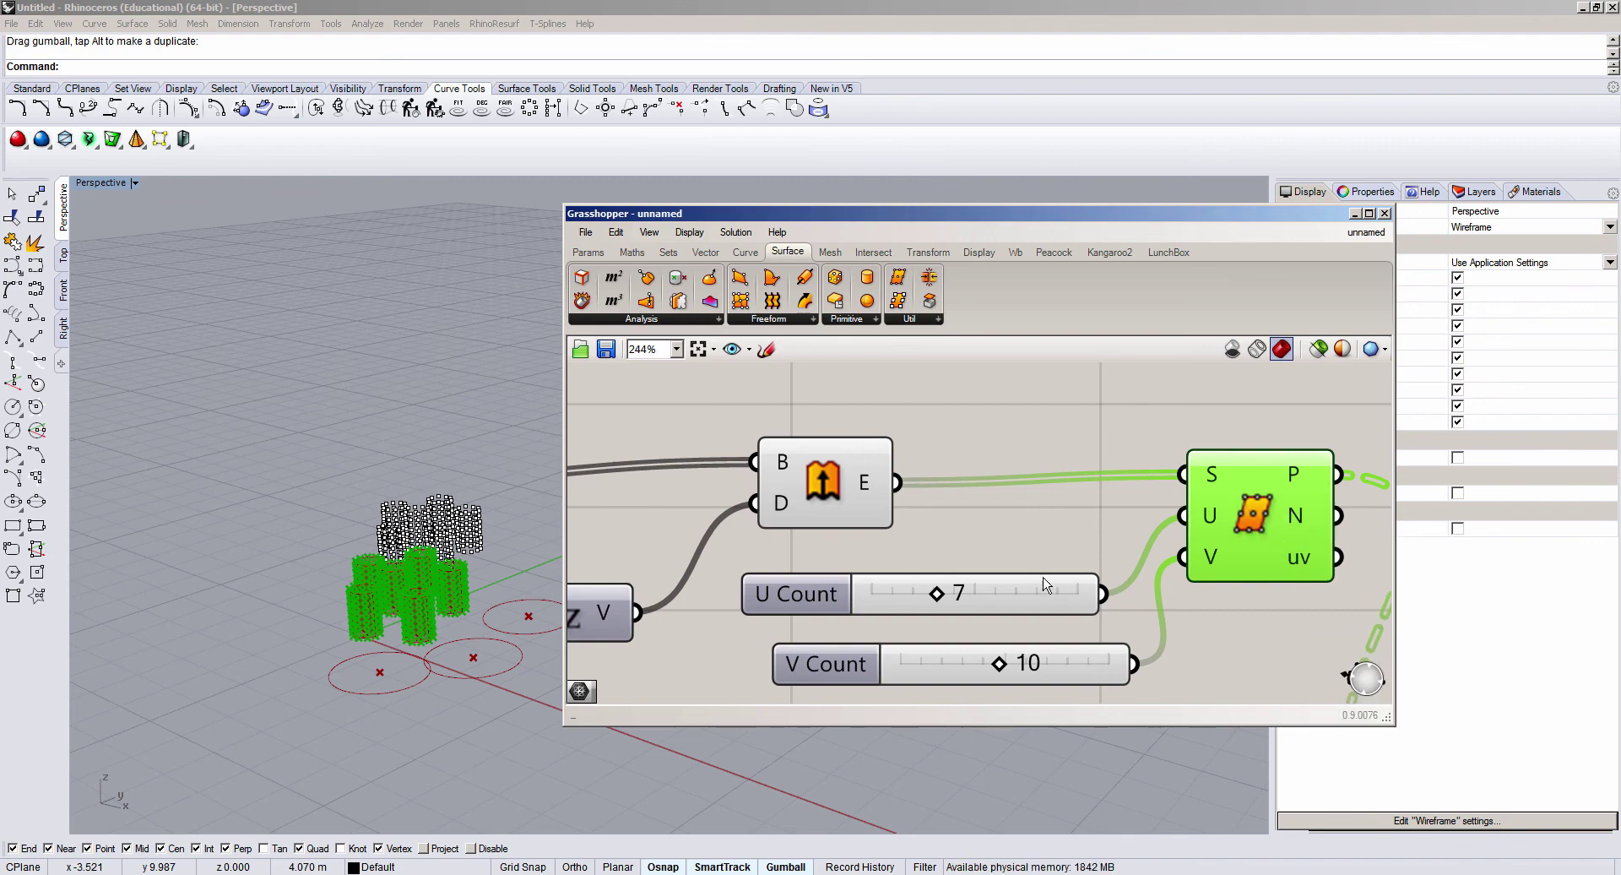
right_drag(528, 550, 514, 598)
click(1093, 479)
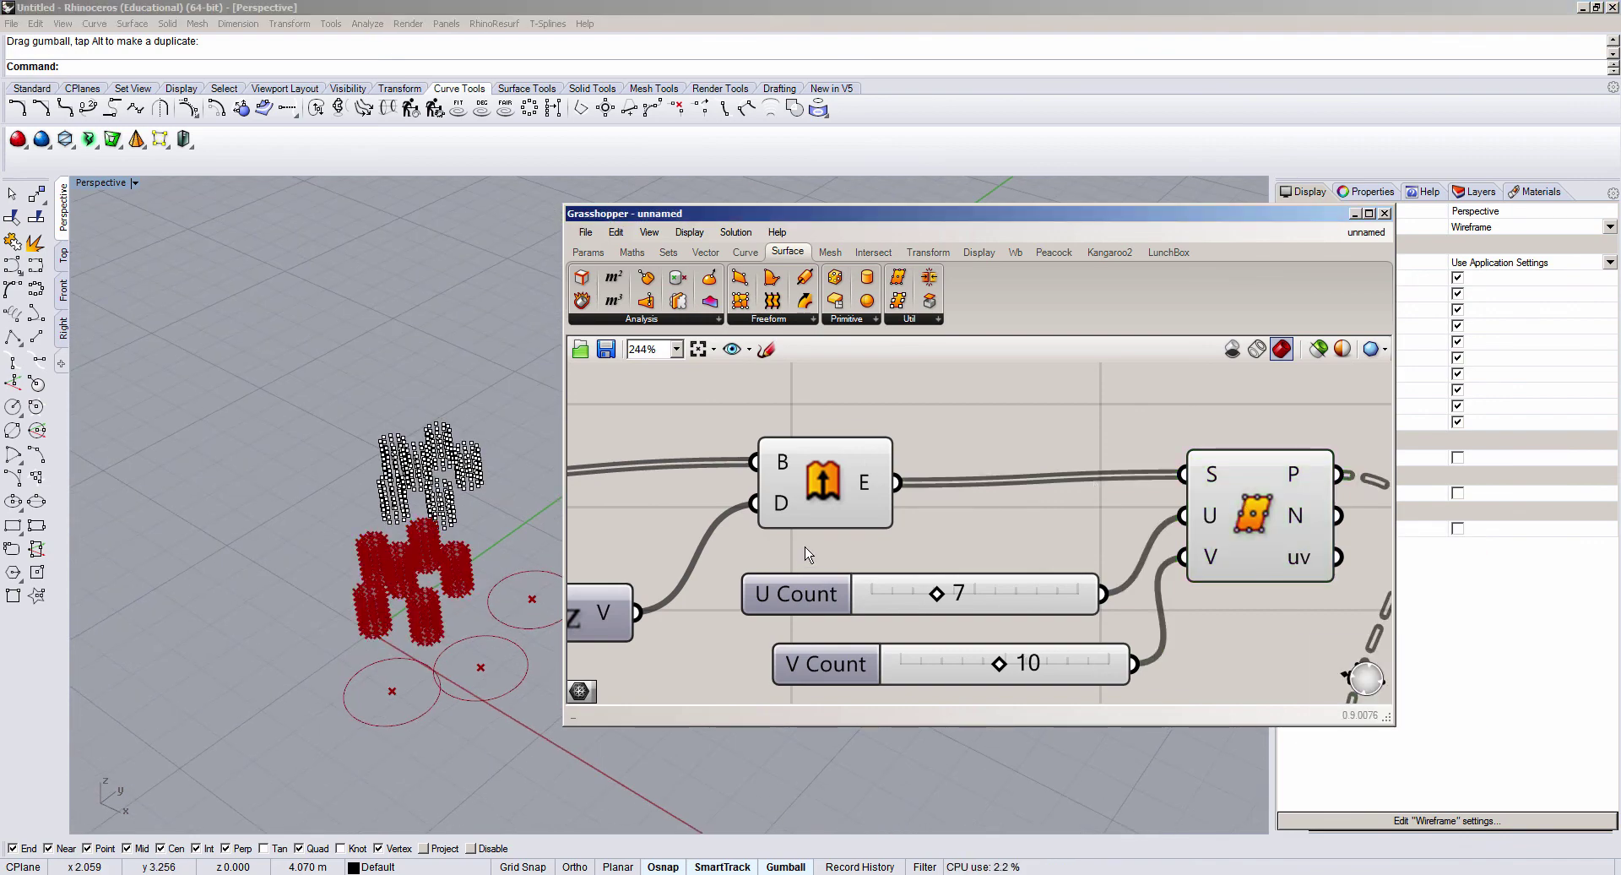
scroll(407, 605, up, 5)
scroll(633, 493, down, 5)
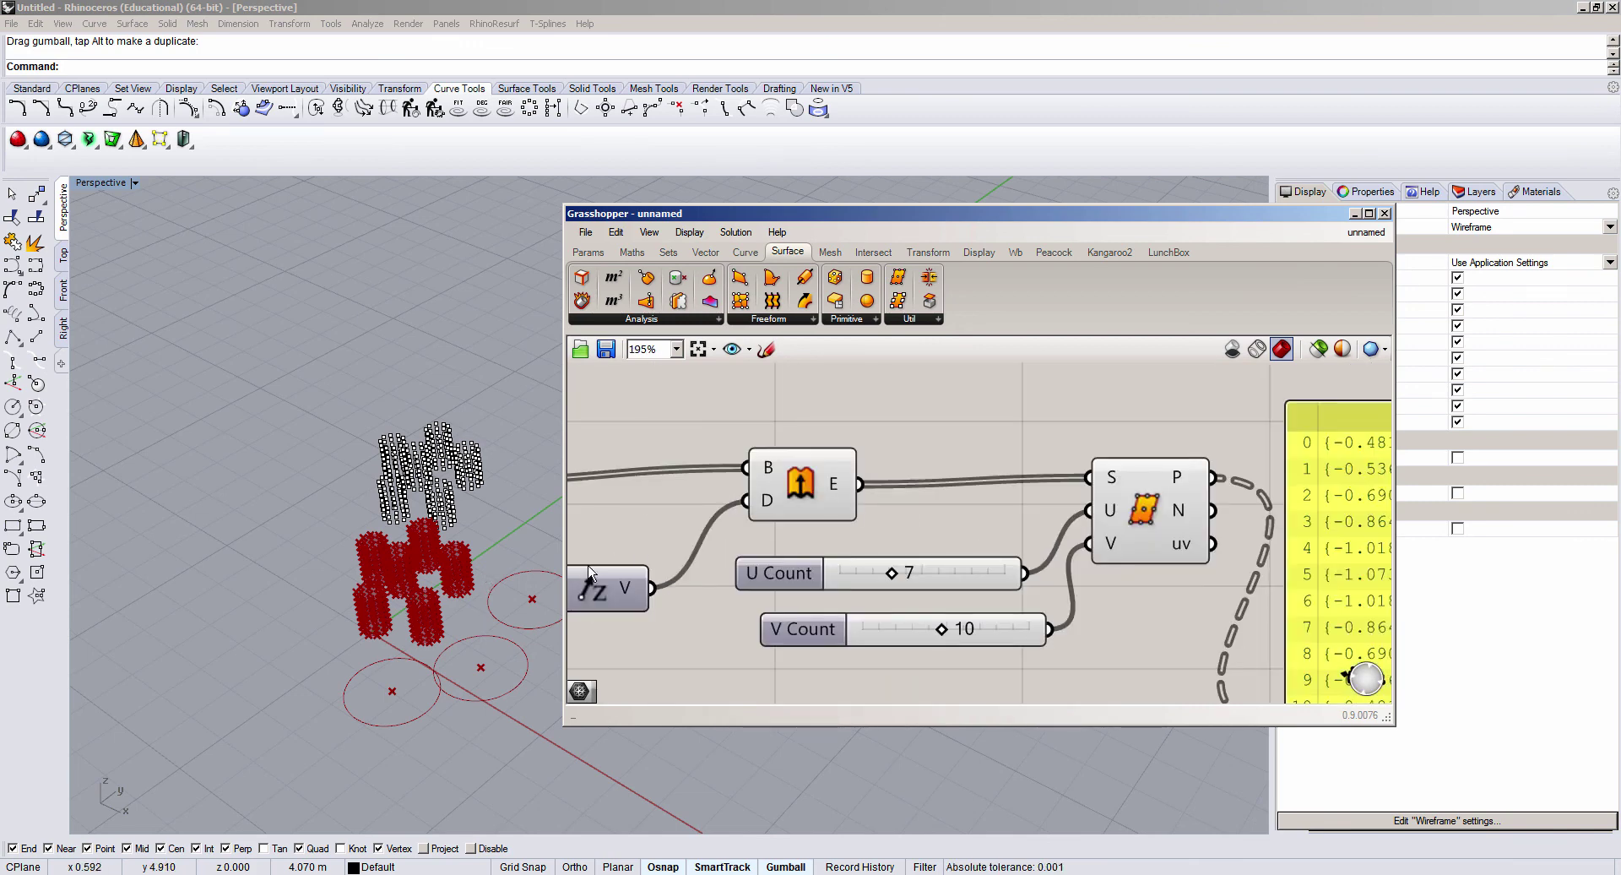
Step: Bake the six cylinders from the Extrude component into Rhino
right_click(811, 497)
click(832, 564)
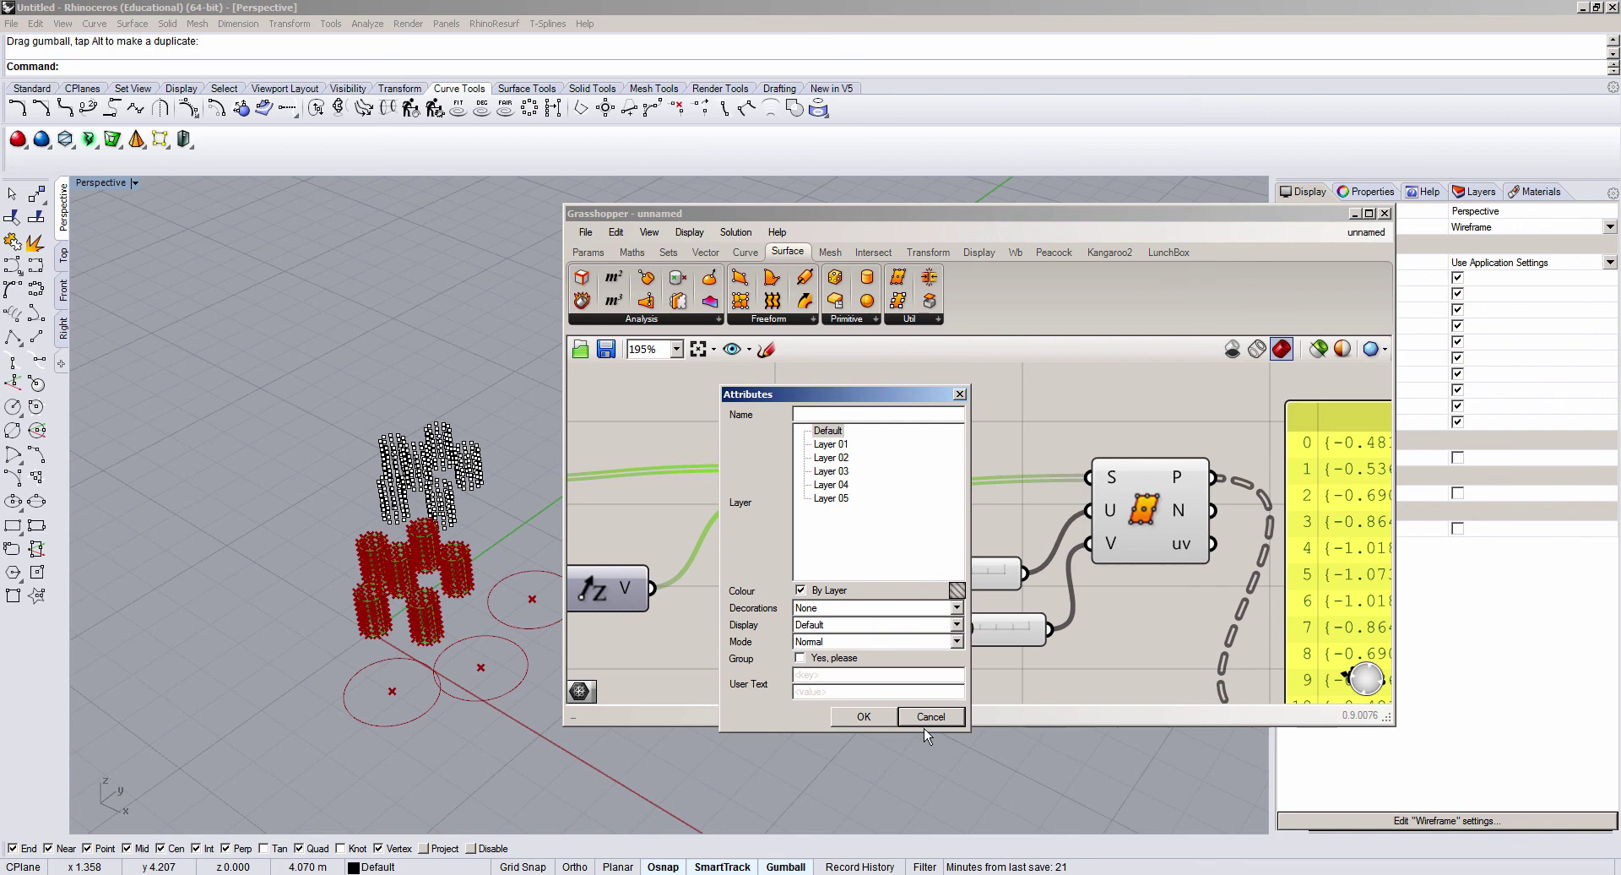
click(885, 721)
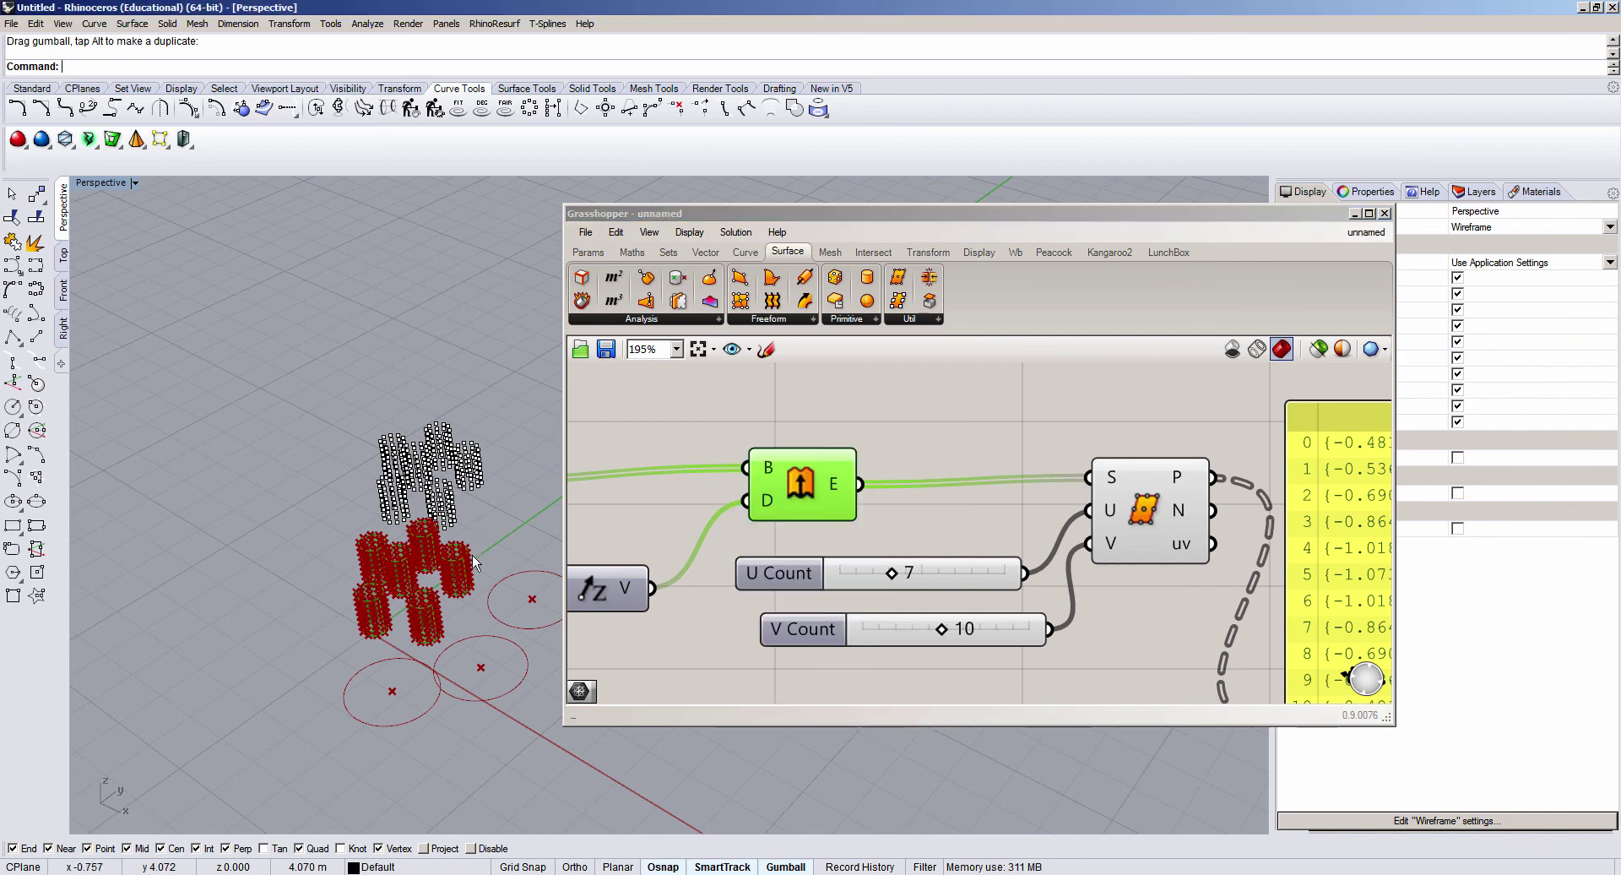
Step: Select the six baked cylinder surfaces and move them off to the left
drag(349, 650, 350, 650)
right_drag(363, 625, 465, 553)
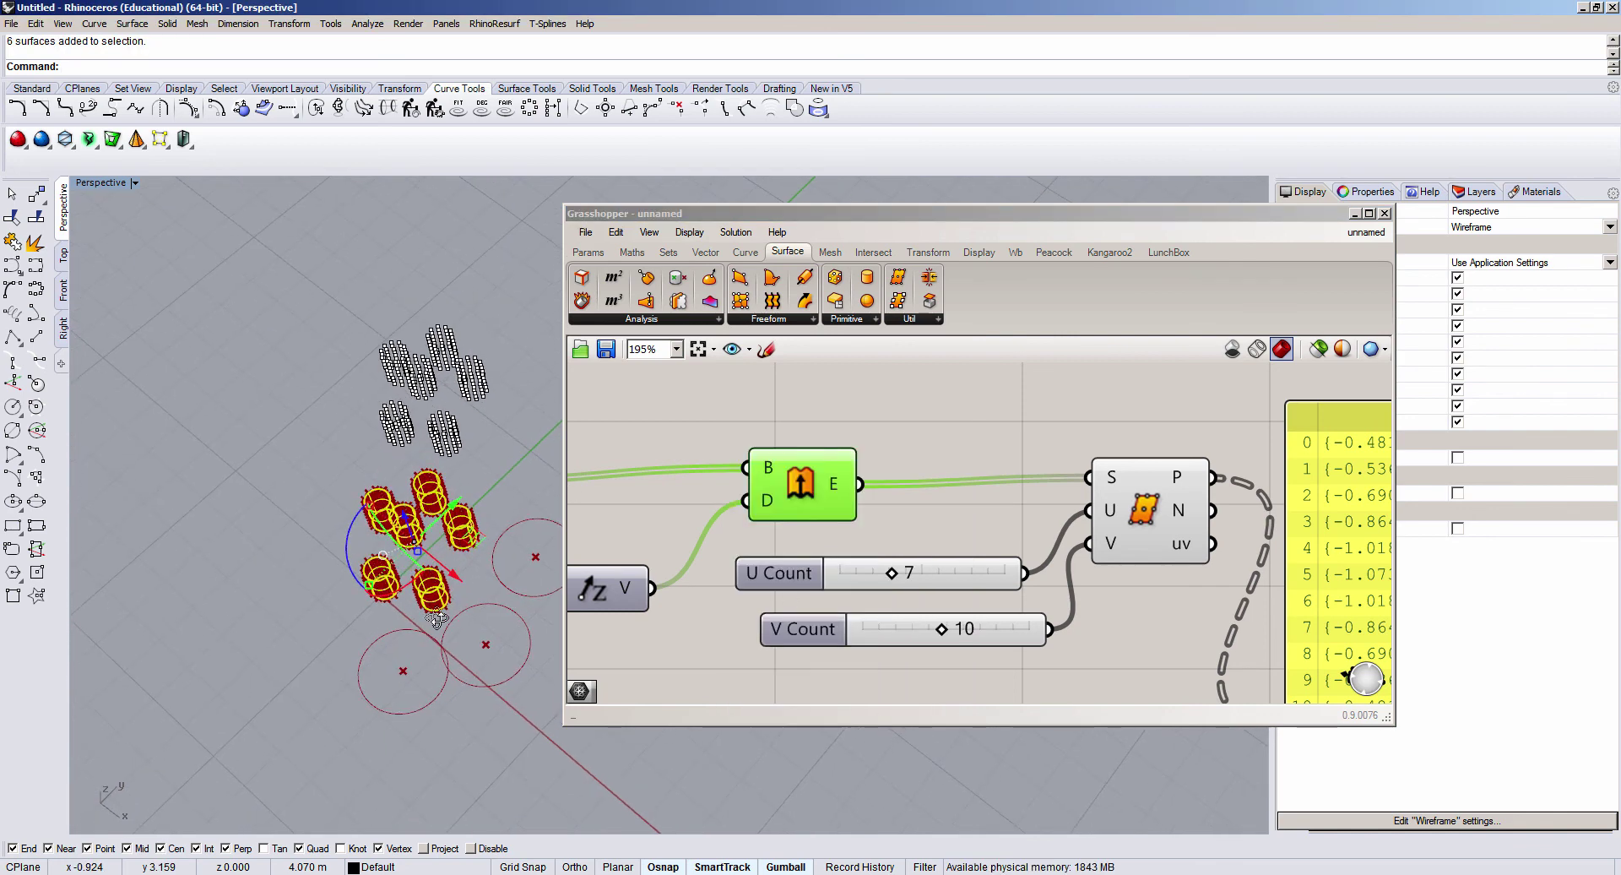
drag(465, 553, 353, 524)
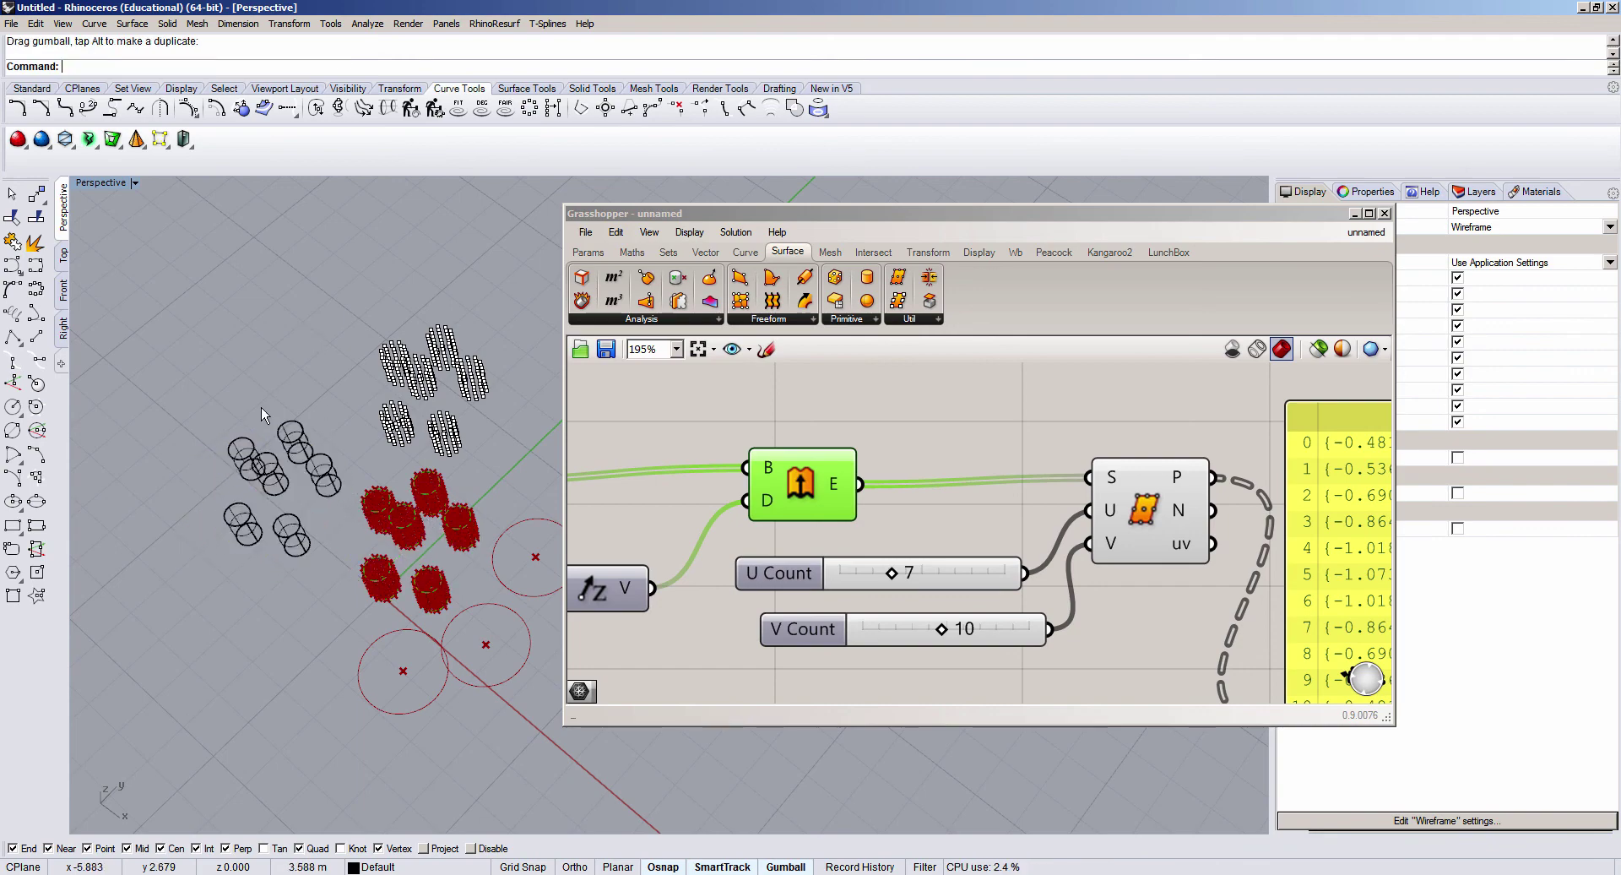
scroll(260, 407, up, 2)
right_drag(413, 611, 331, 580)
scroll(331, 579, down, 3)
scroll(370, 708, up, 2)
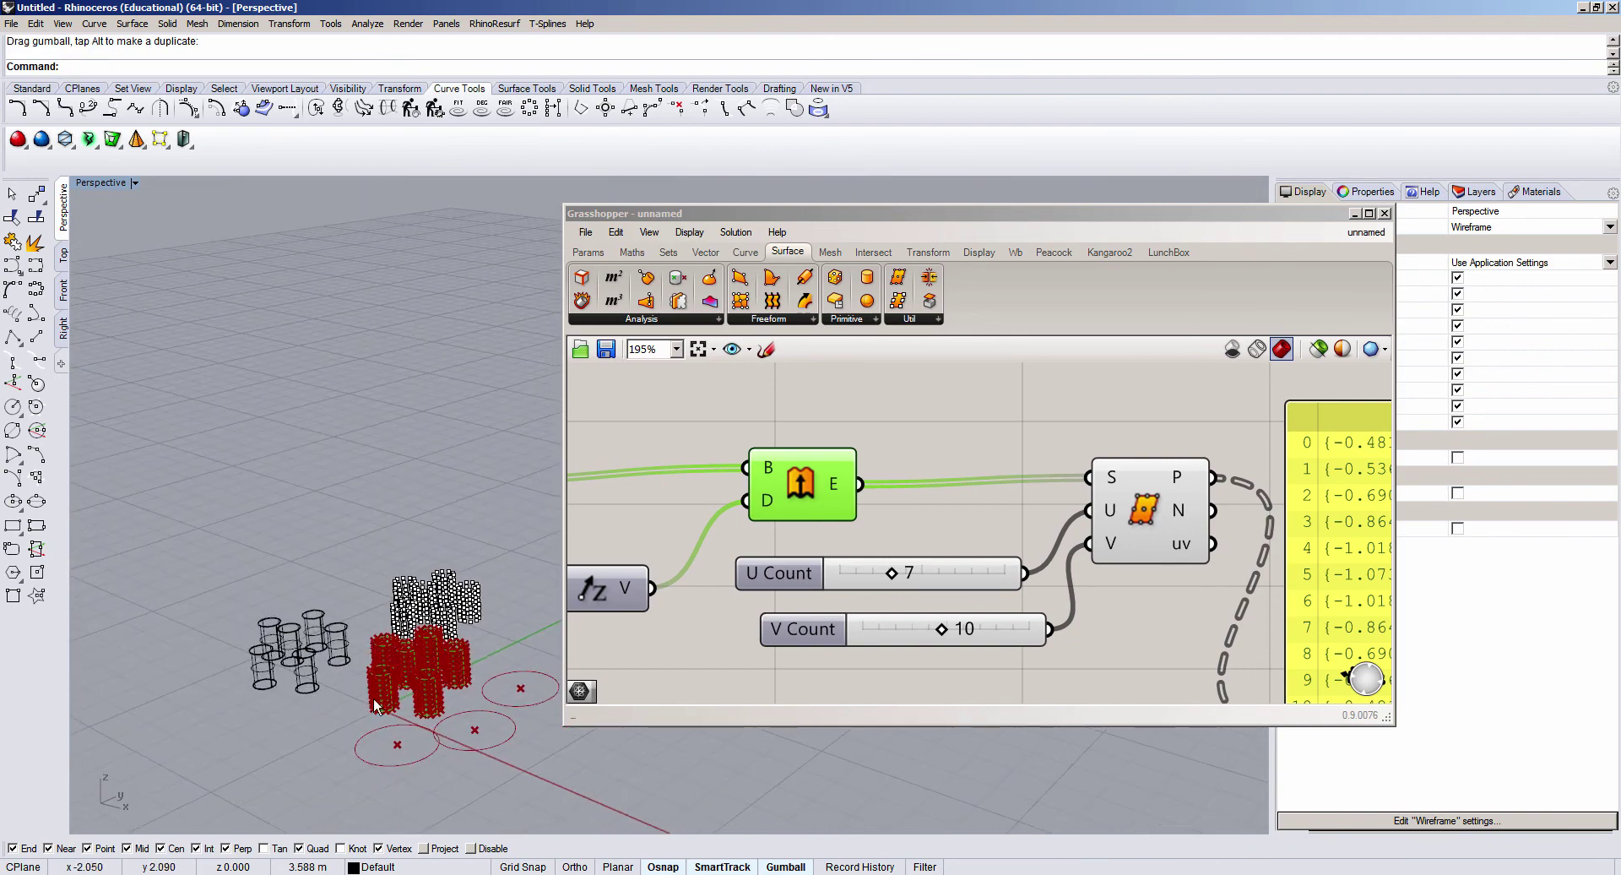
right_drag(369, 708, 370, 651)
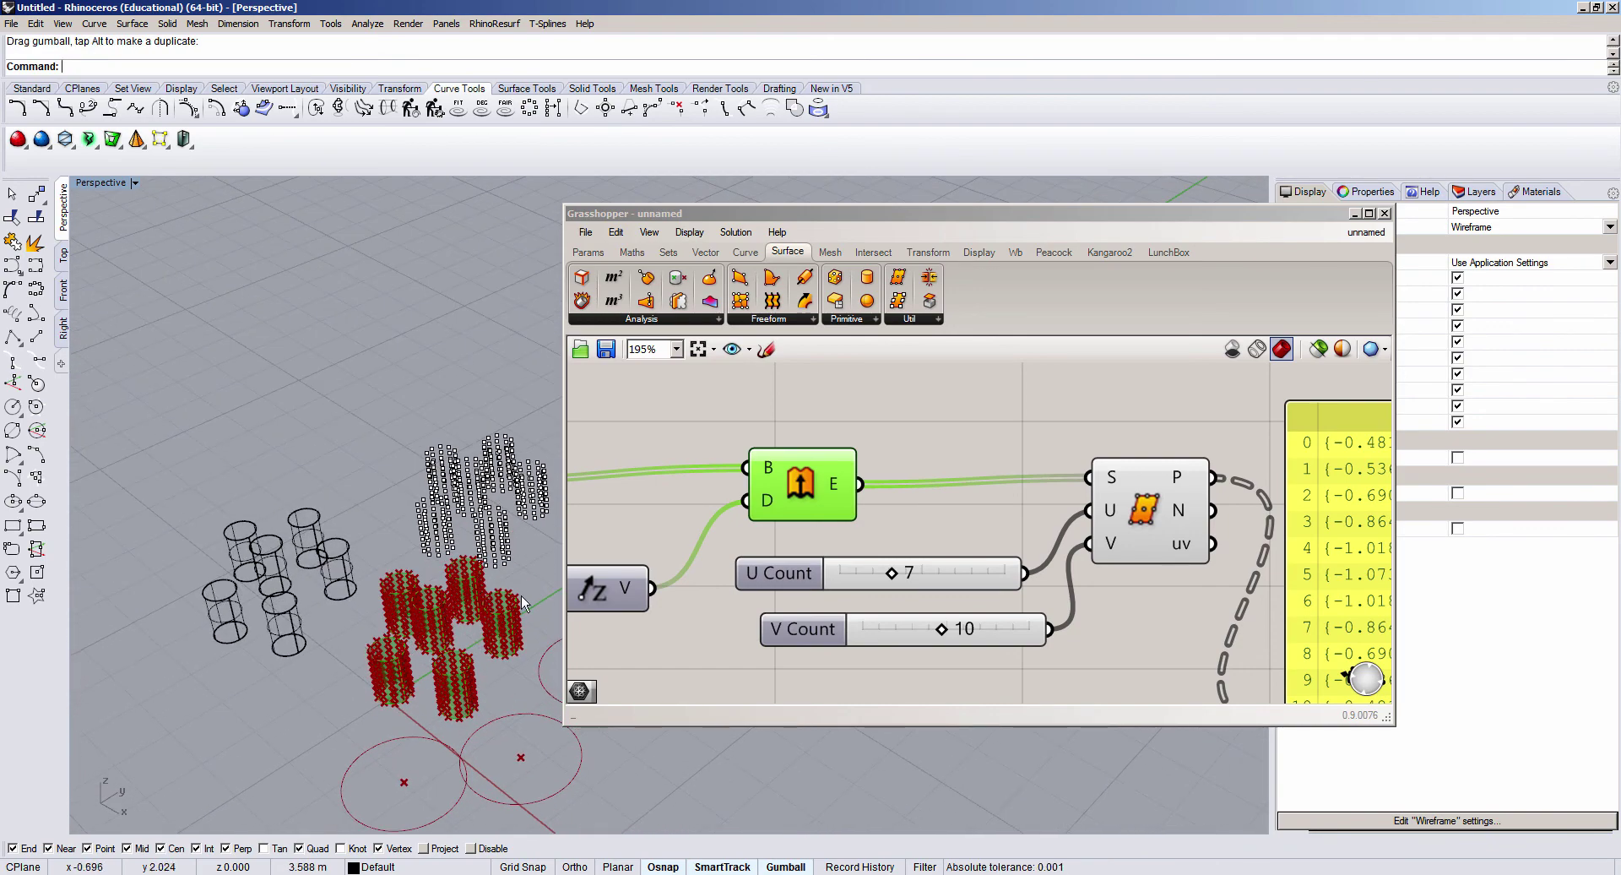
click(915, 407)
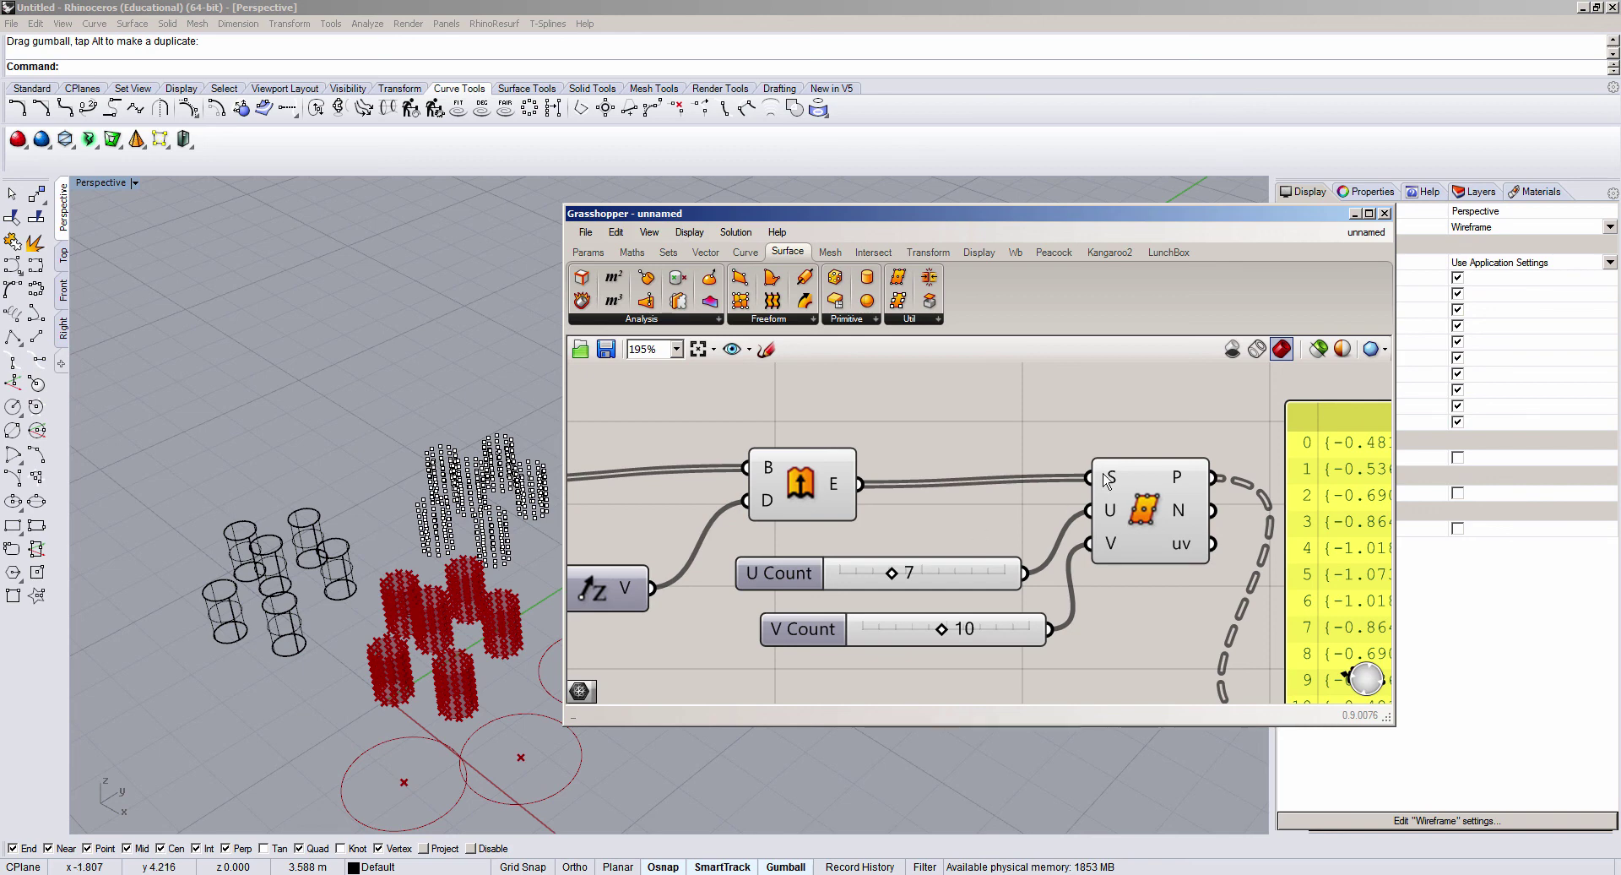
scroll(1102, 471, down, 5)
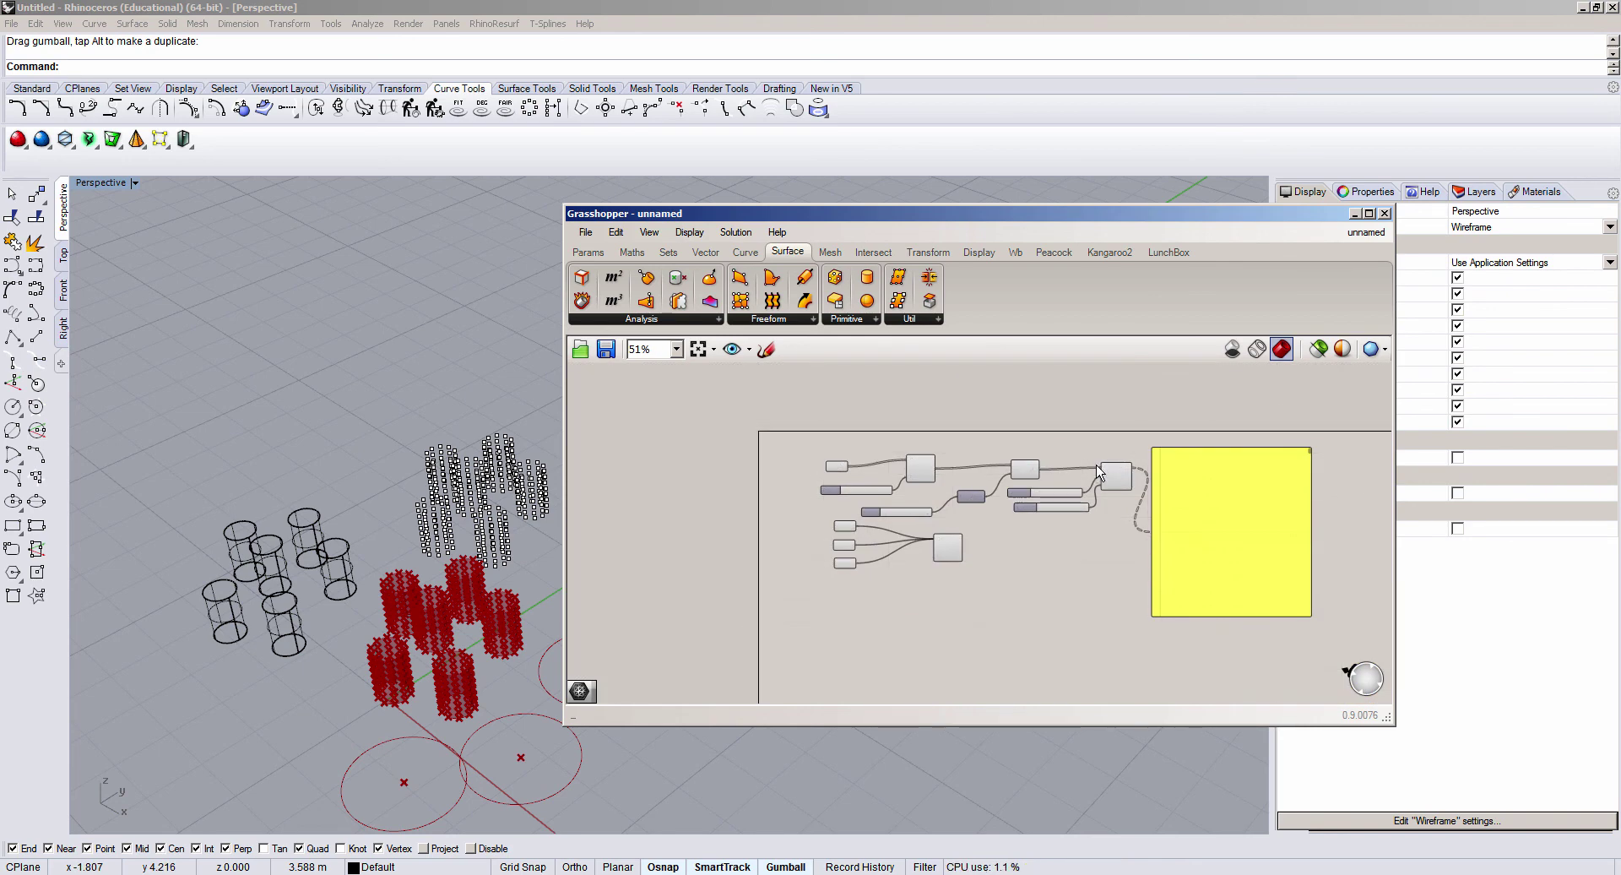
Step: Draw a first, narrow cylinder in the Perspective viewport with the Cylinder tool
click(319, 558)
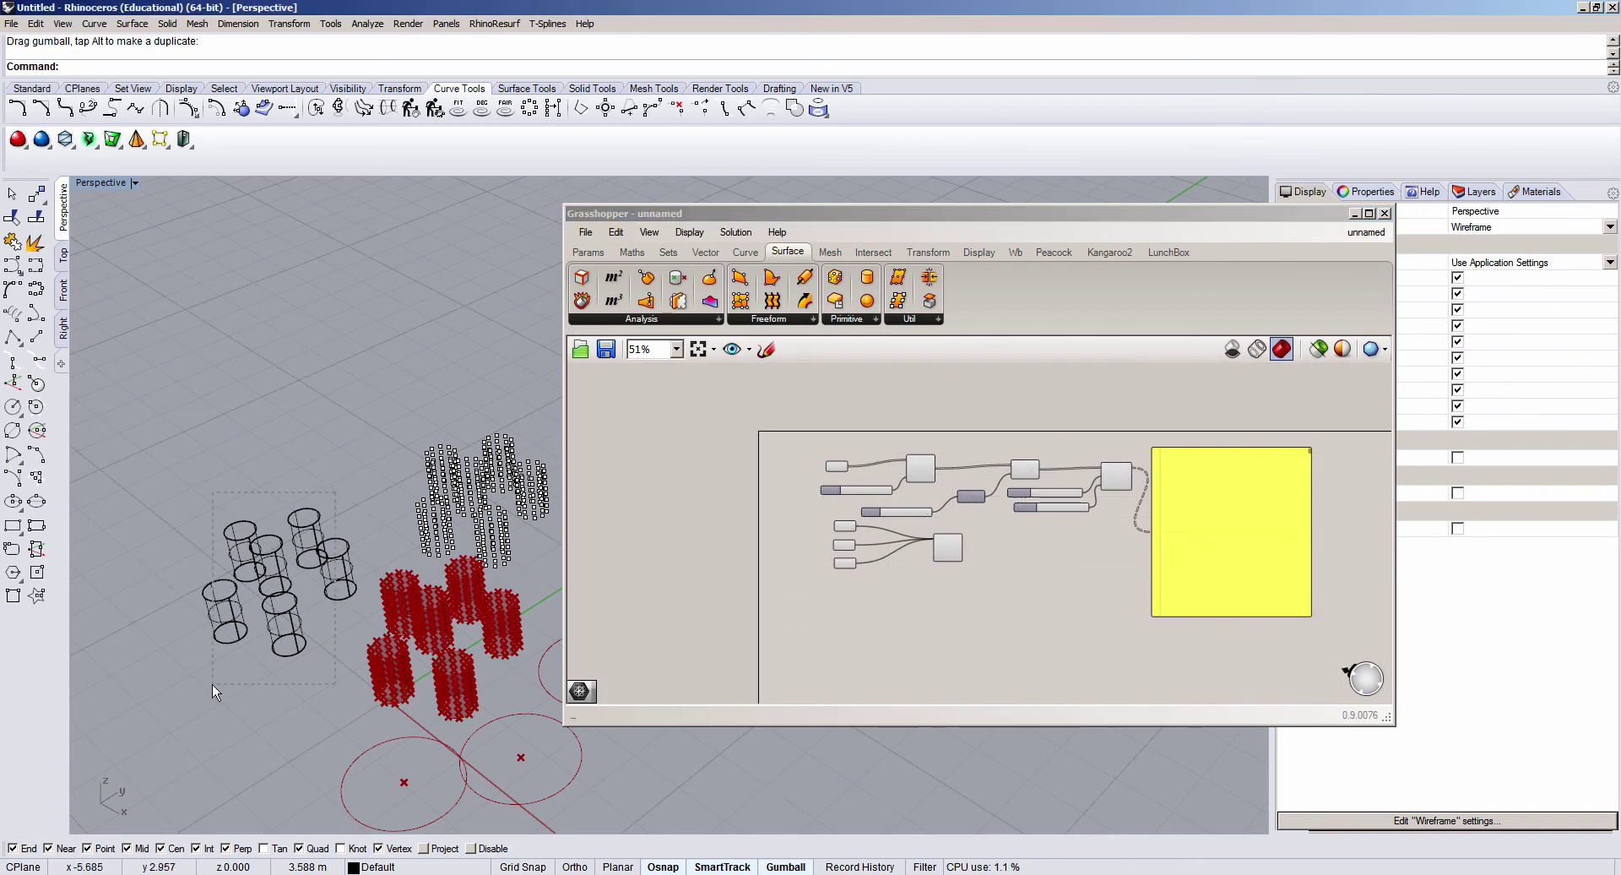
drag(335, 492, 211, 684)
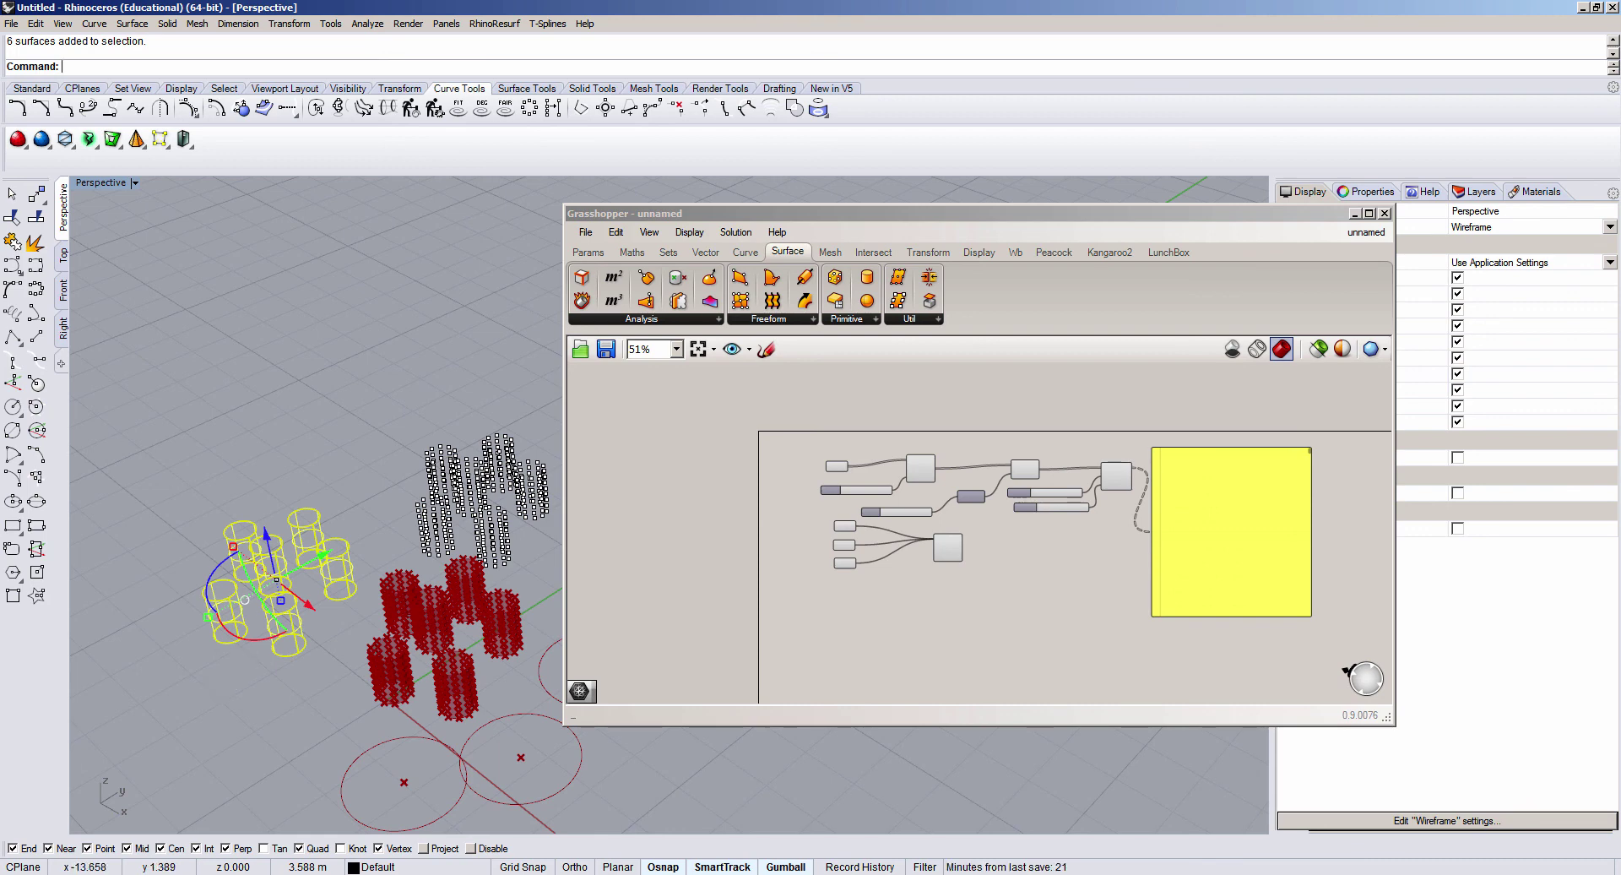
click(46, 90)
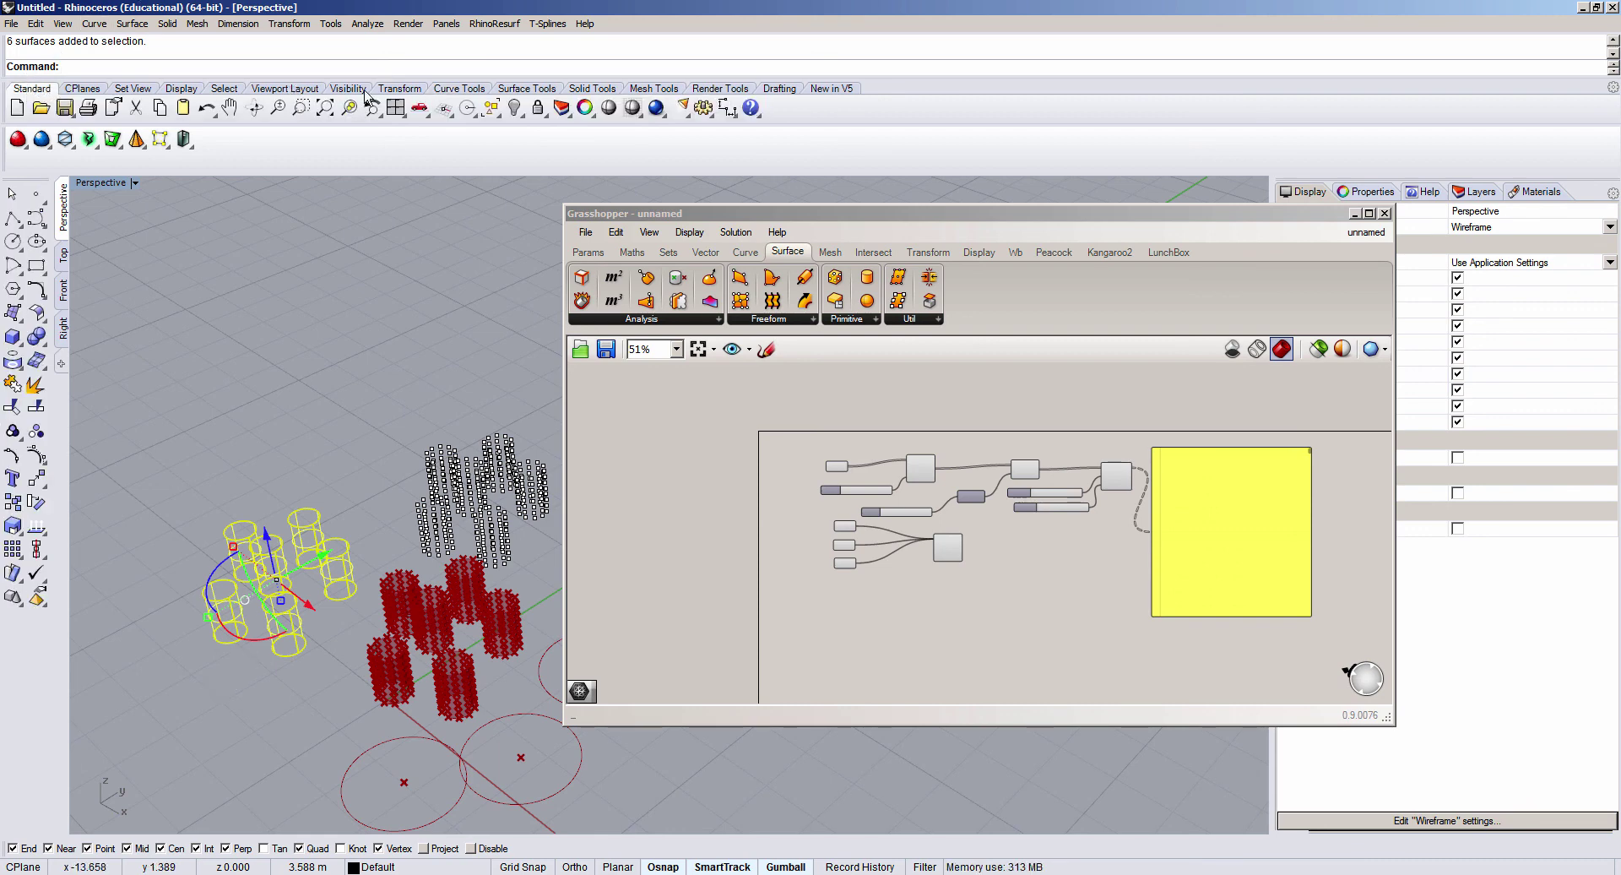
click(20, 354)
click(49, 349)
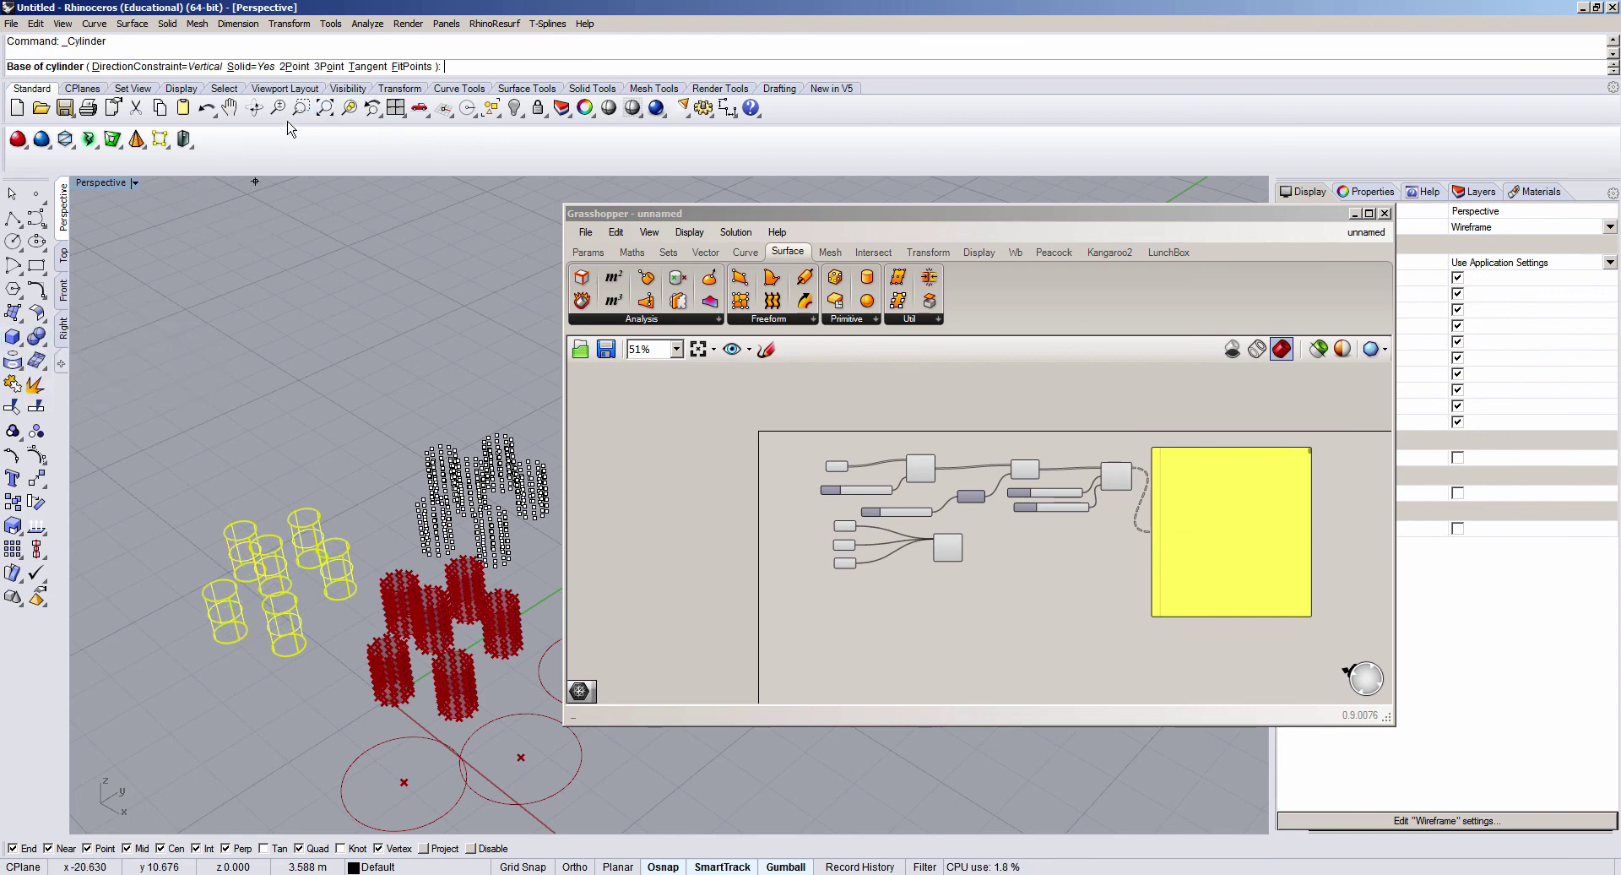
click(292, 354)
click(318, 355)
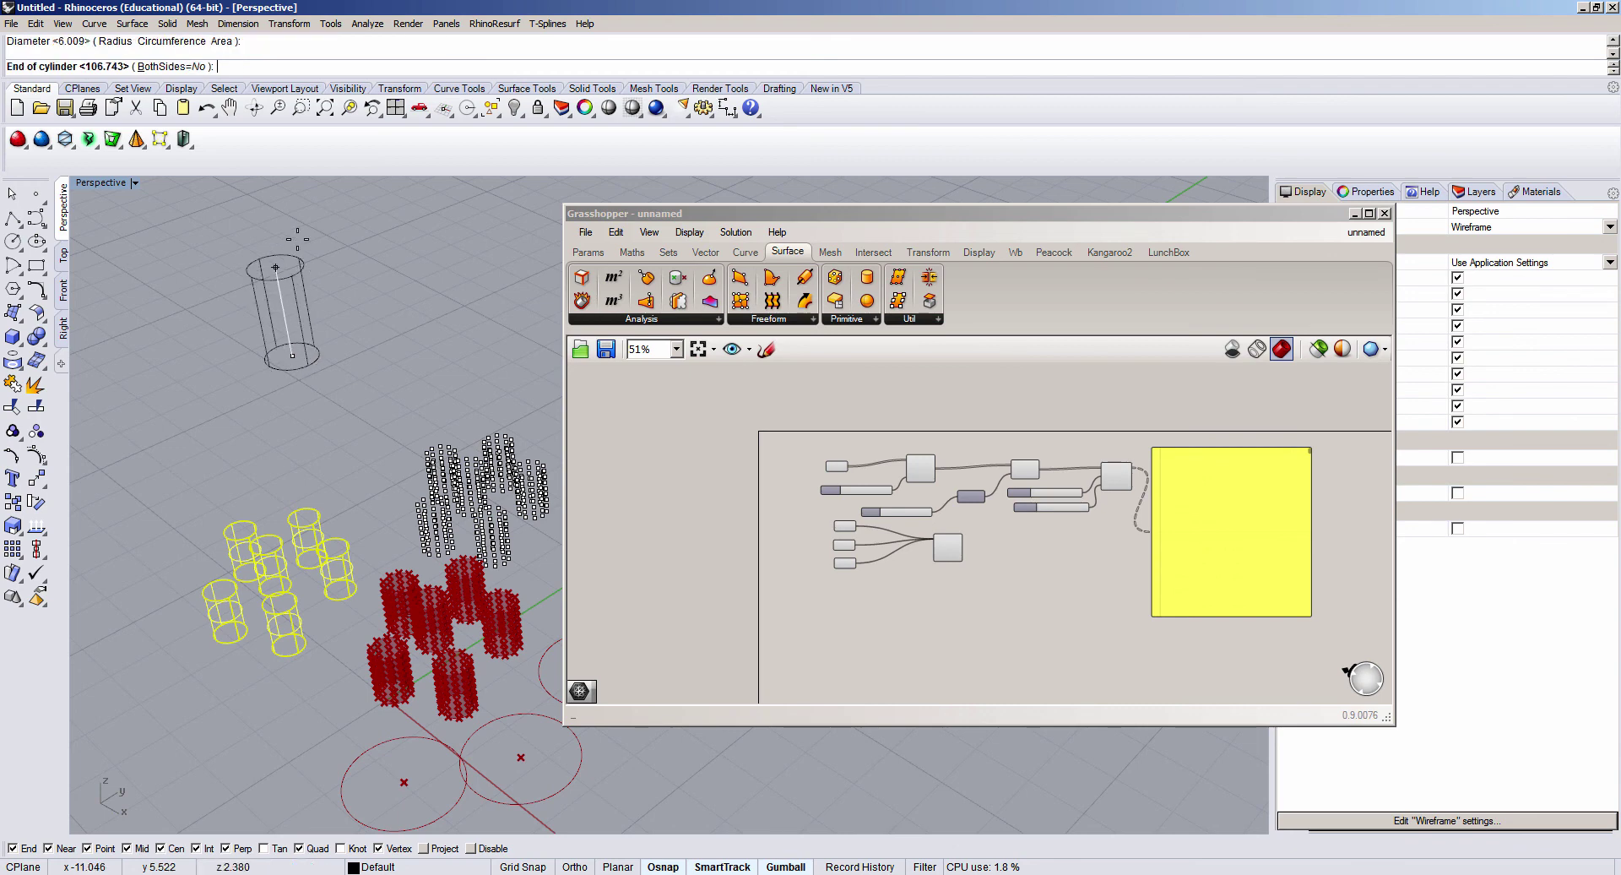
click(297, 240)
Step: Draw a second, wider cylinder beside the first one
key(Return)
click(379, 384)
click(429, 380)
click(407, 292)
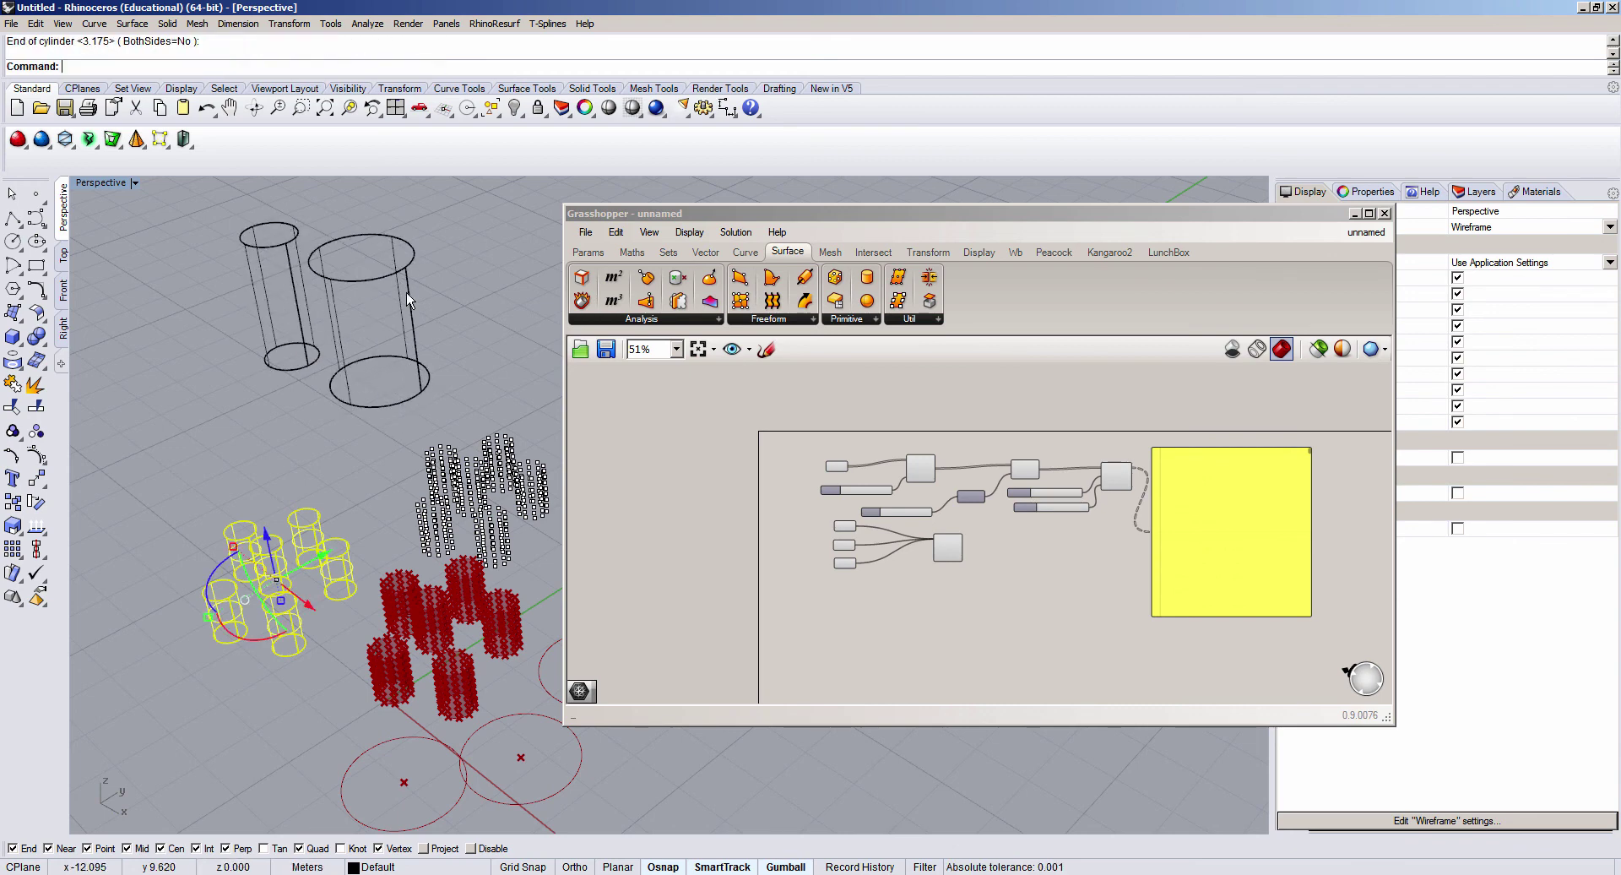
click(322, 454)
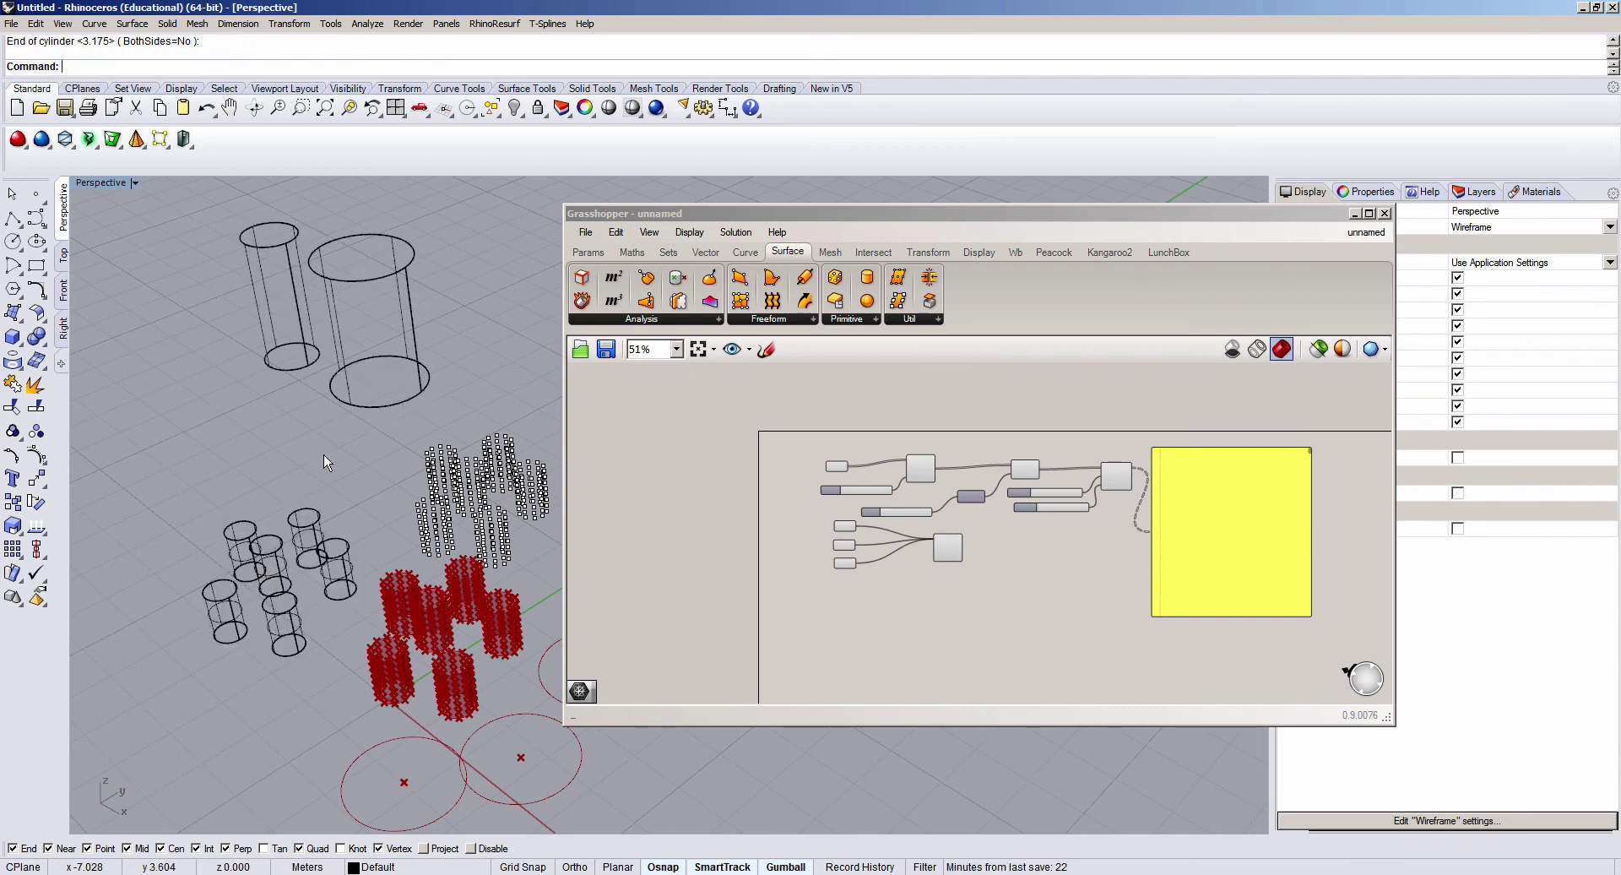
click(913, 584)
scroll(923, 544, up, 3)
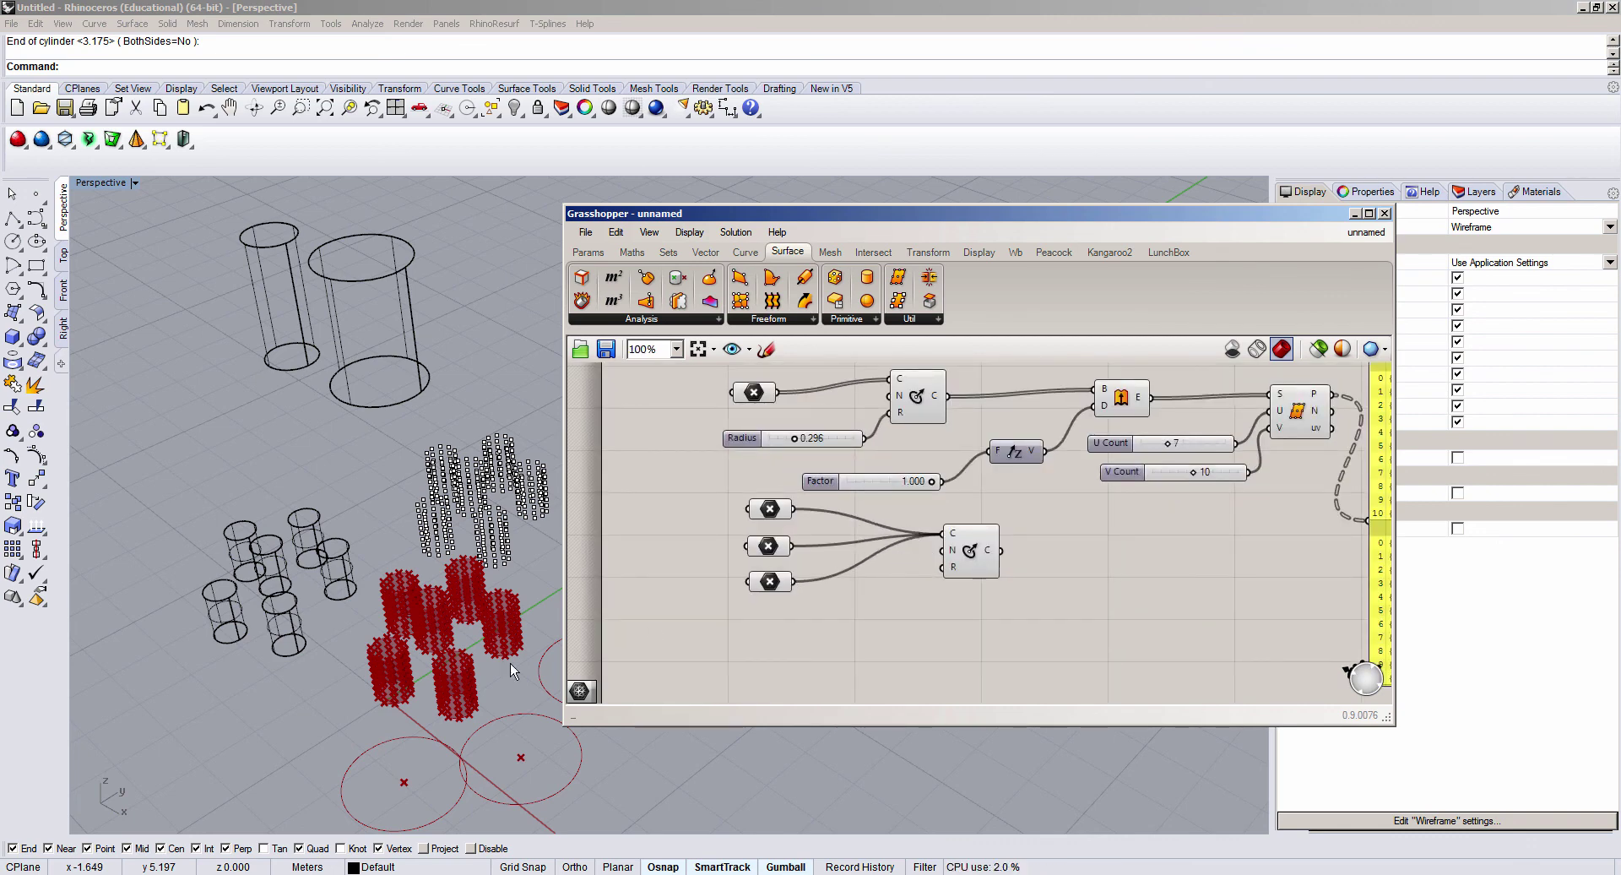
scroll(908, 526, down, 2)
scroll(474, 684, up, 3)
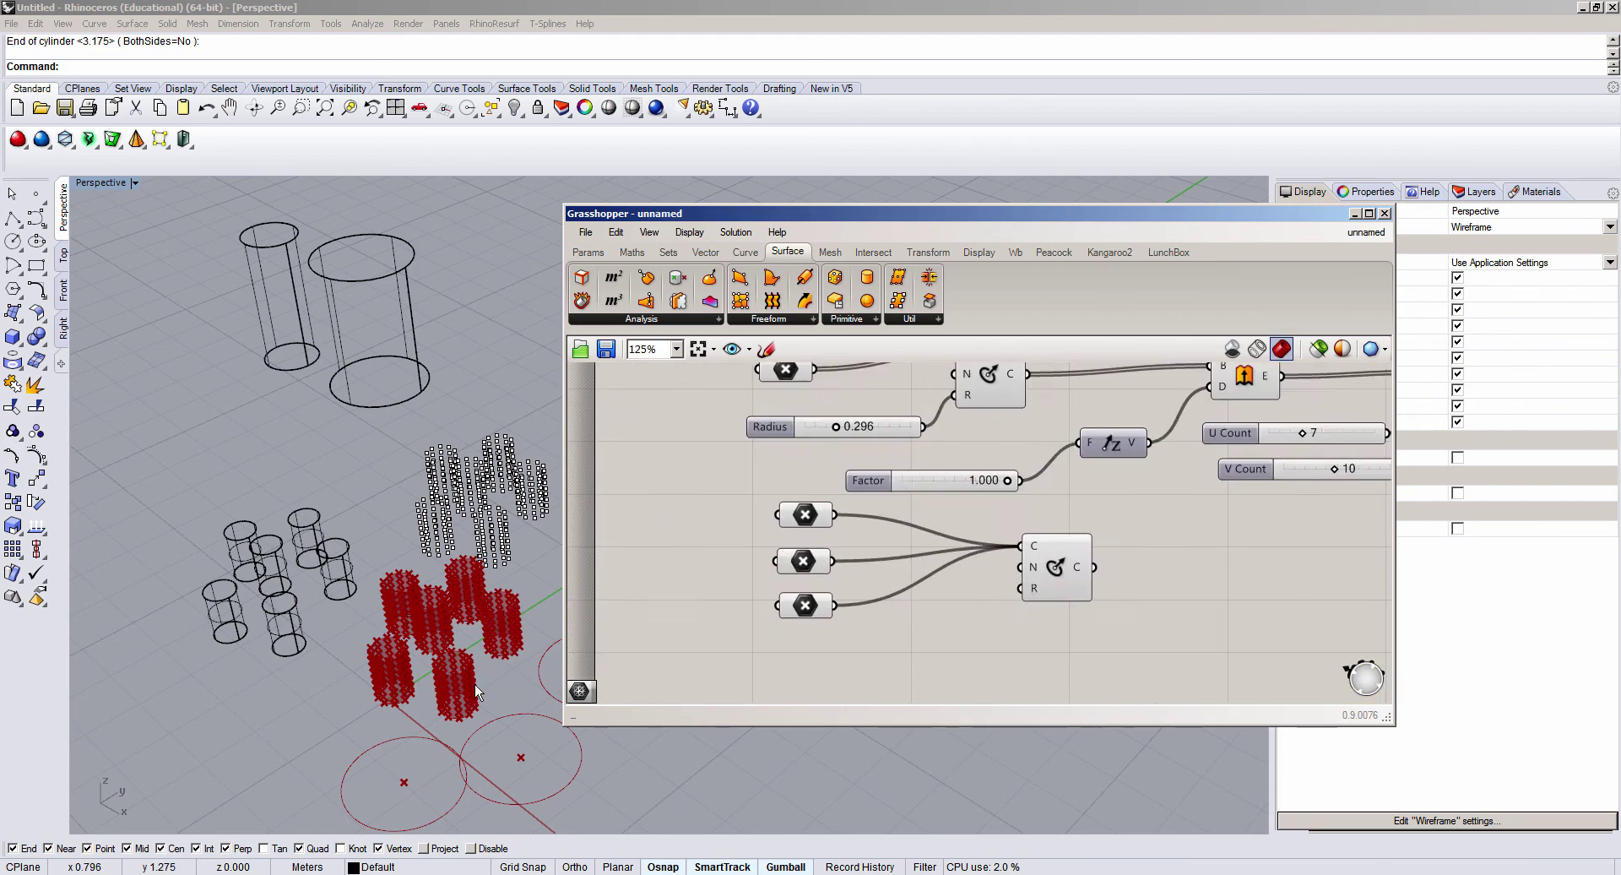
scroll(486, 688, up, 3)
scroll(473, 712, up, 2)
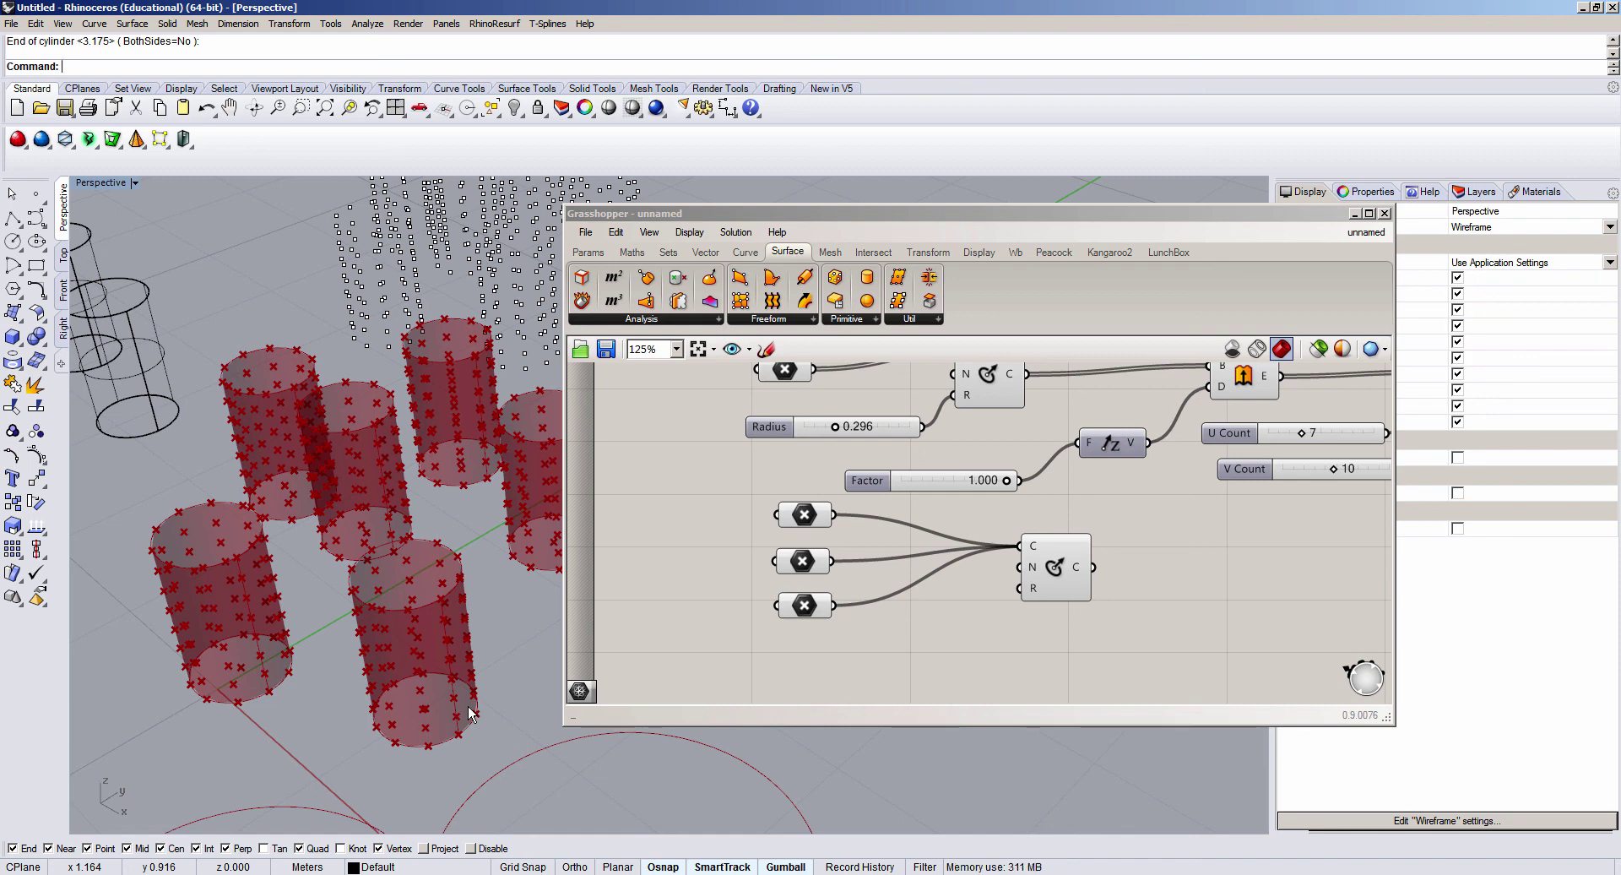
click(679, 591)
click(464, 602)
scroll(464, 601, down, 5)
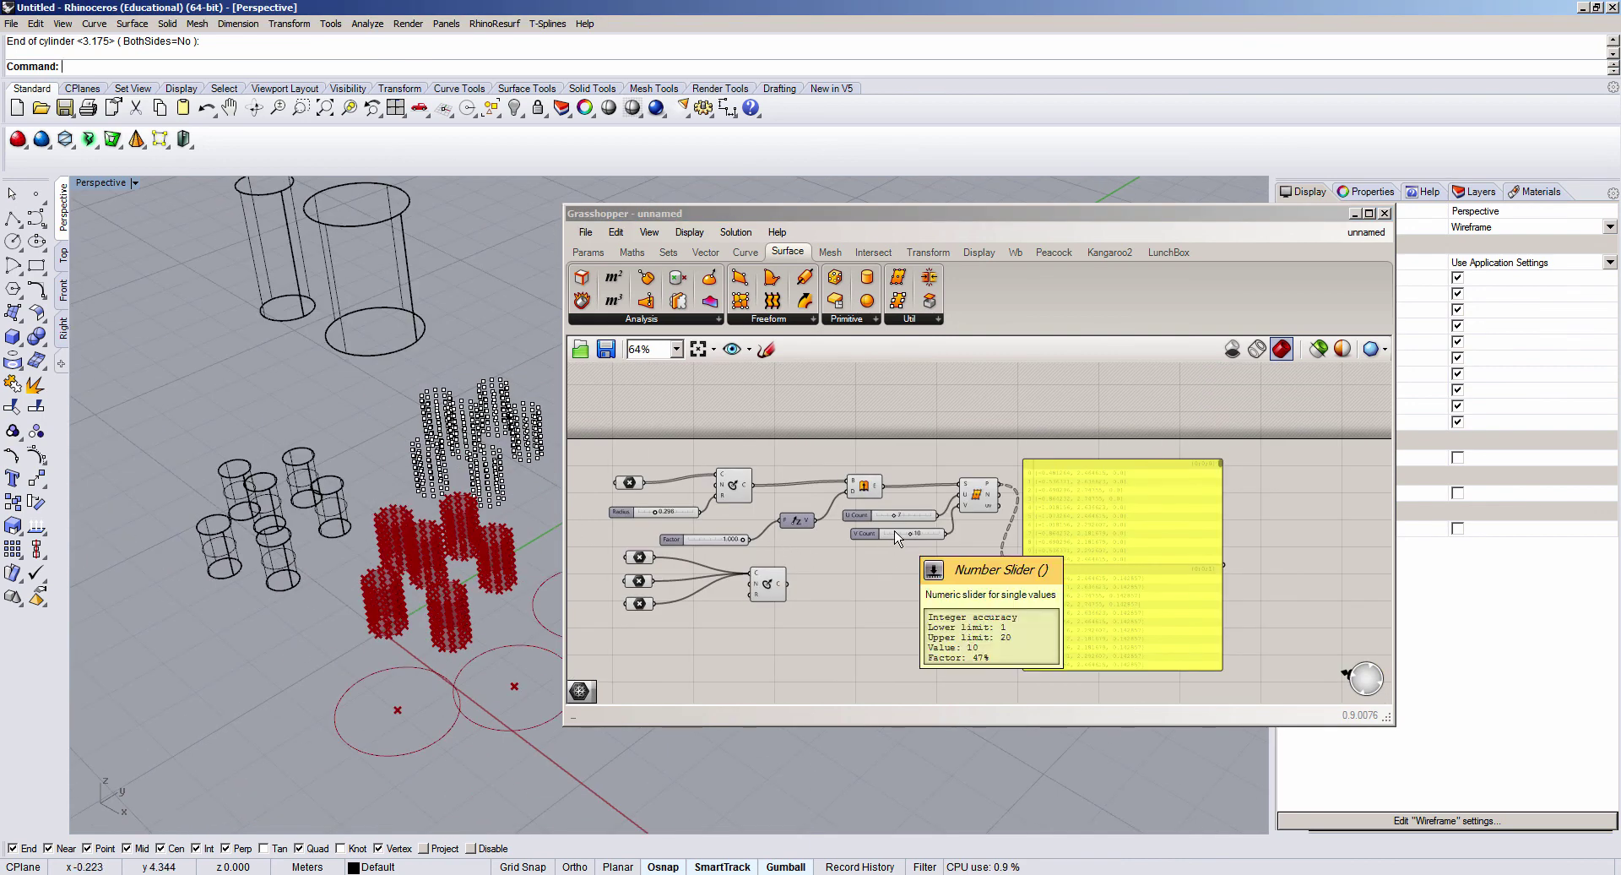
click(903, 557)
scroll(699, 549, up, 4)
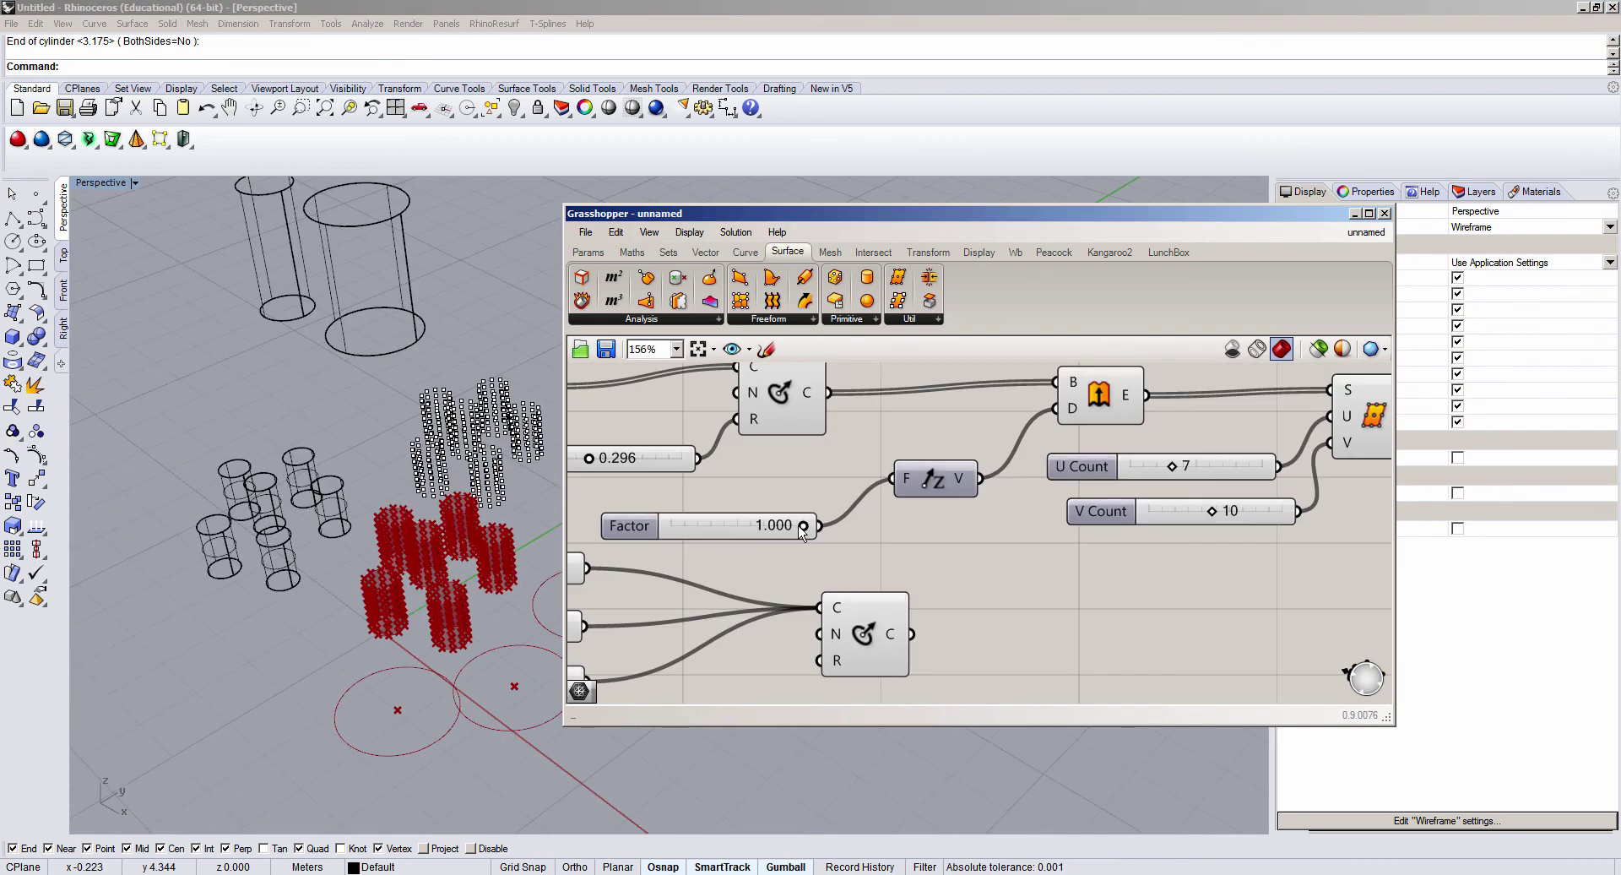
Step: Set Factor to 0.654 and Radius to 0.539, and raise U Count to 10
mouse_move(802, 526)
mouse_down()
mouse_move(752, 538)
mouse_move(771, 526)
mouse_up()
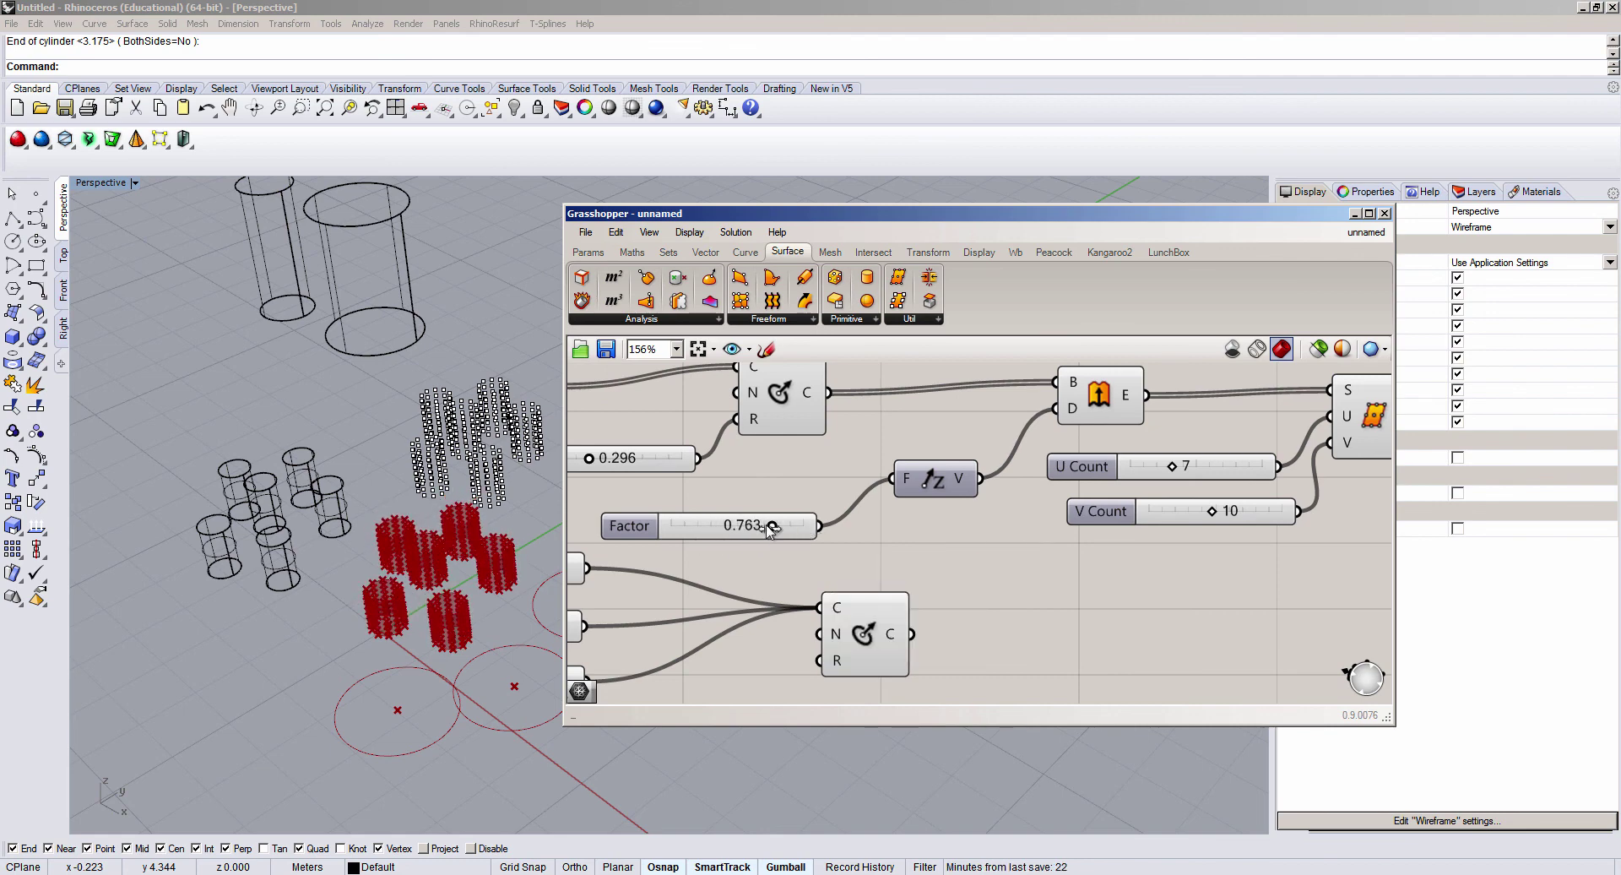
drag(595, 463, 622, 457)
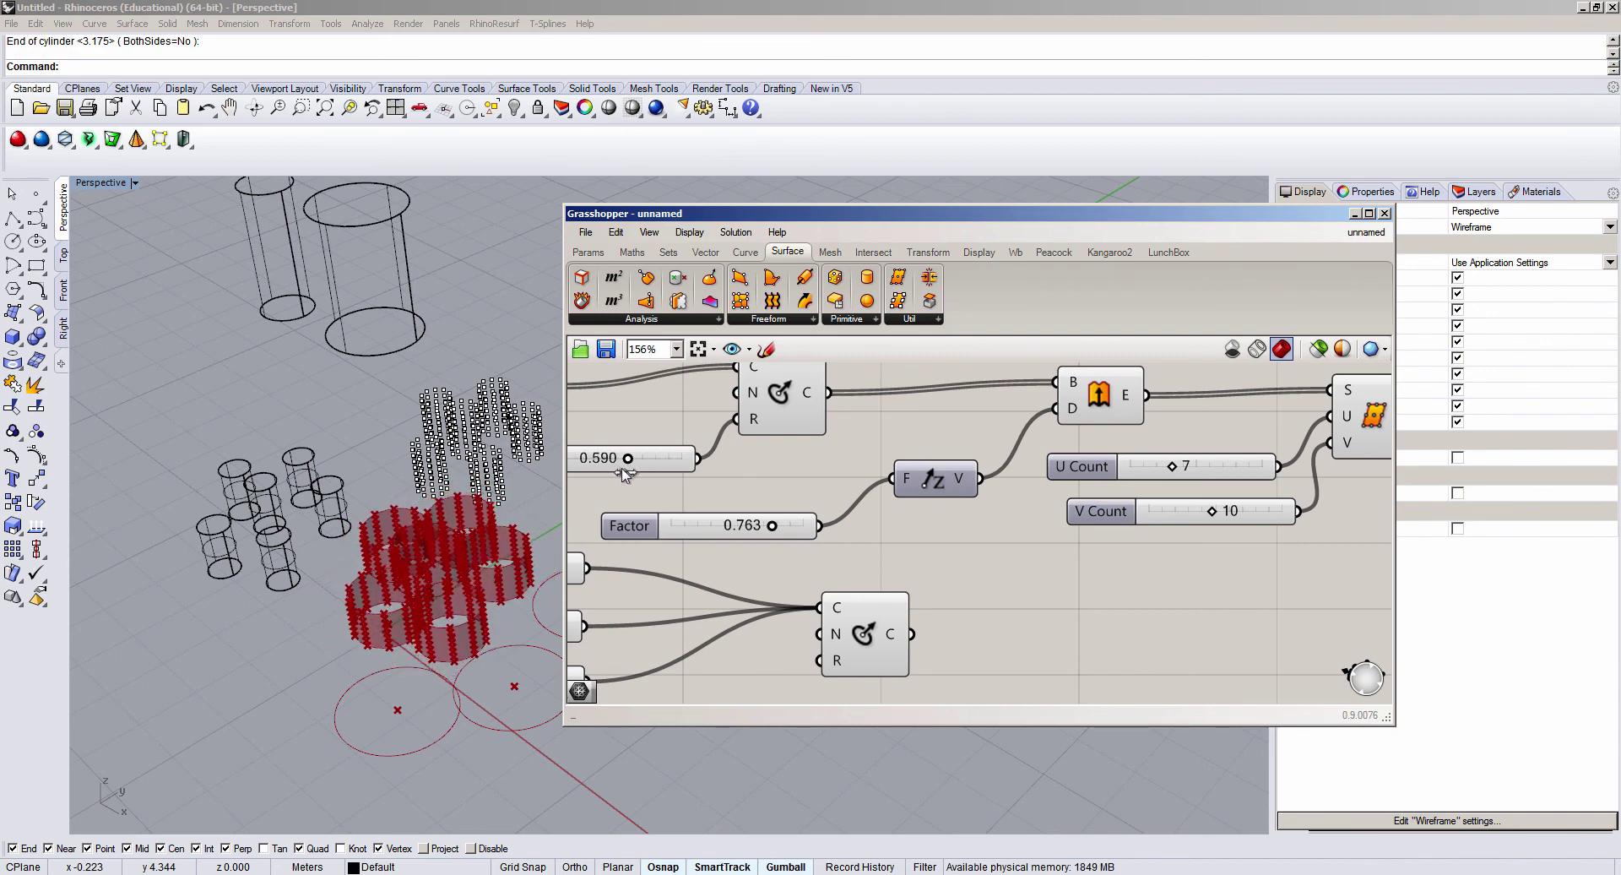
drag(772, 525, 759, 524)
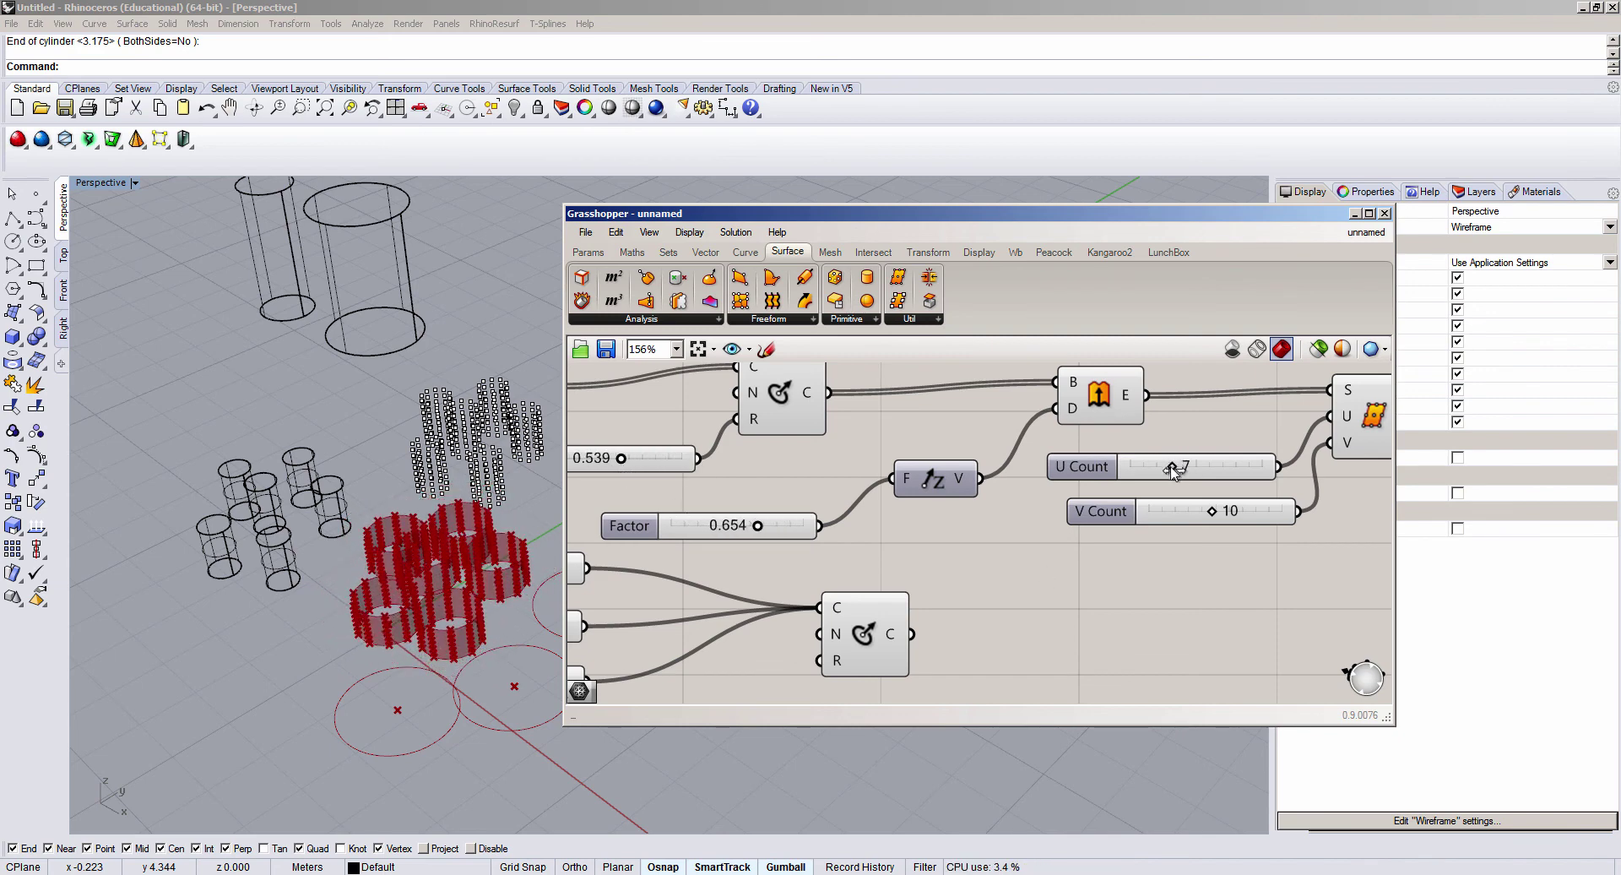
mouse_move(1172, 466)
mouse_down()
mouse_move(1222, 467)
mouse_move(1170, 470)
mouse_up()
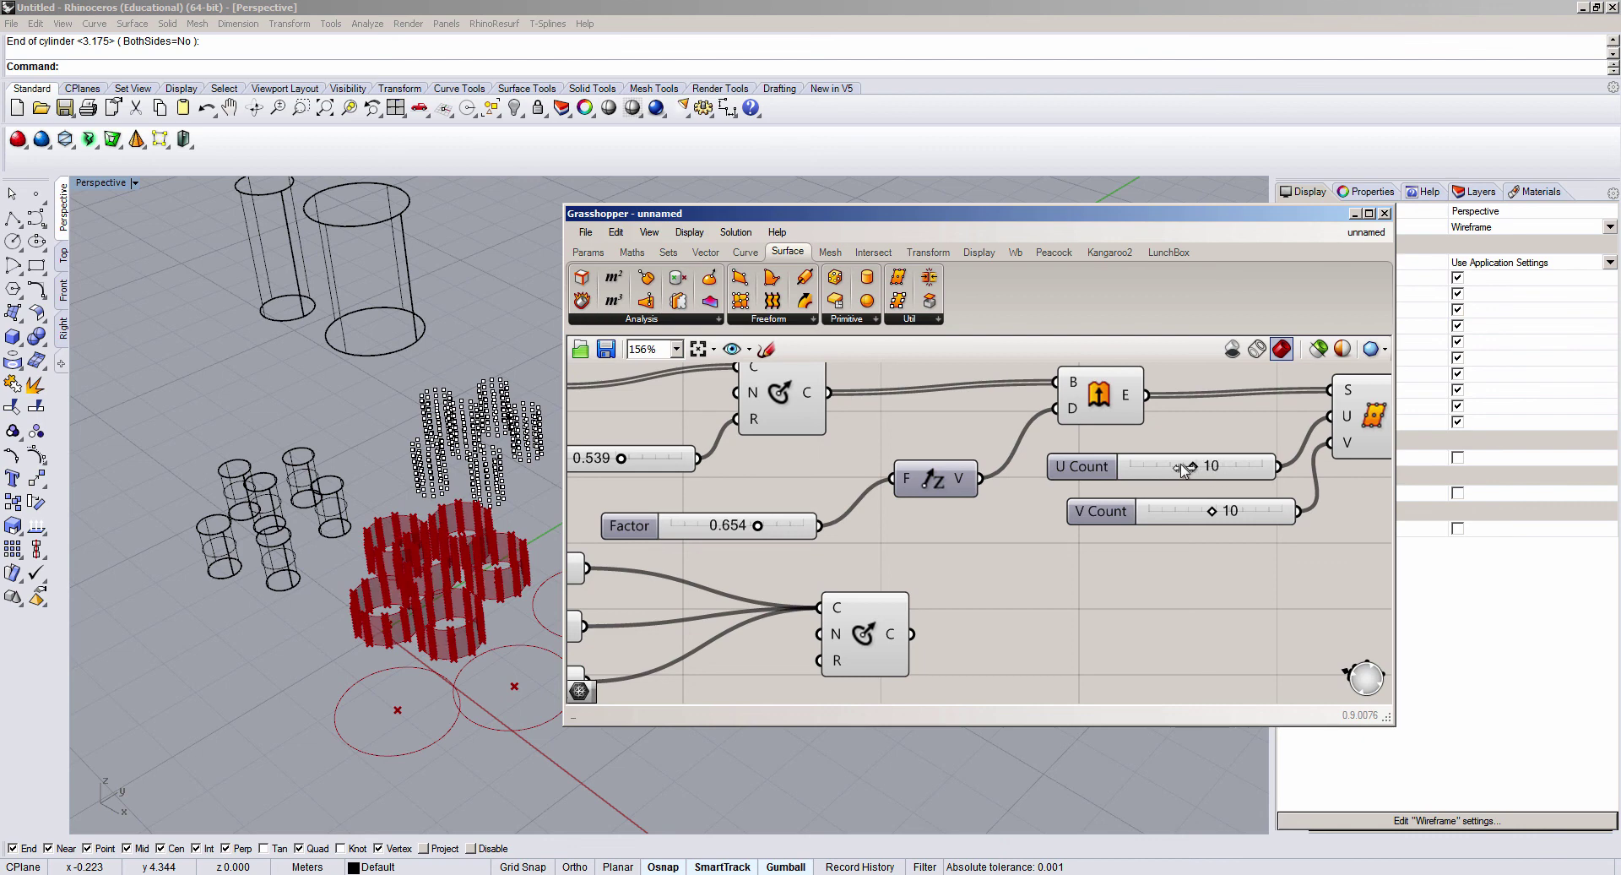